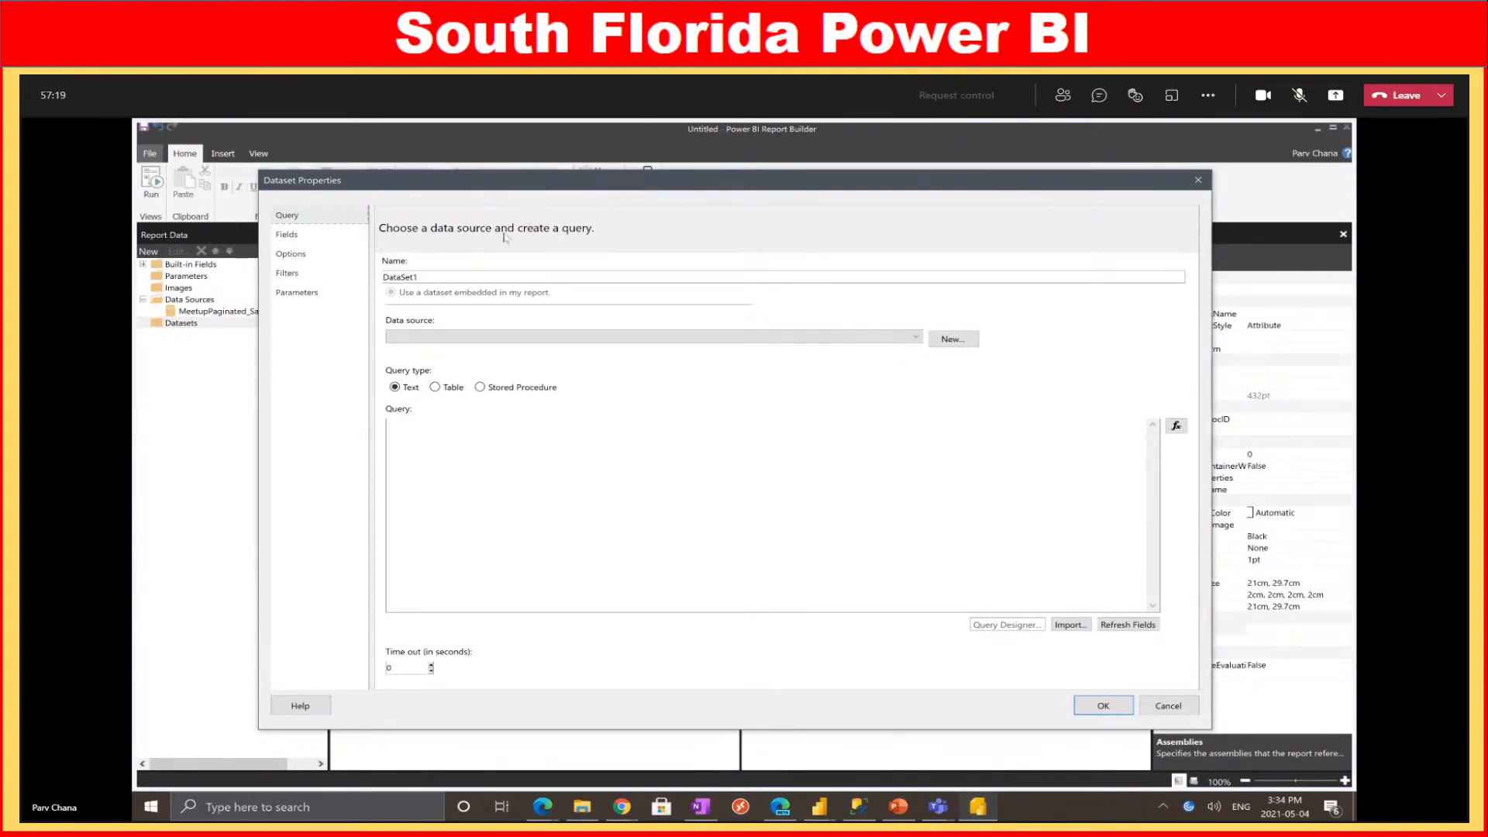
Name the dataset Demo1, bind it to the MeetupPaginated_SalesReportVancouverMeetup data source, and confirm
{"action": "left_click_drag", "start_coordinate": [453, 276], "coordinate": [339, 273]}
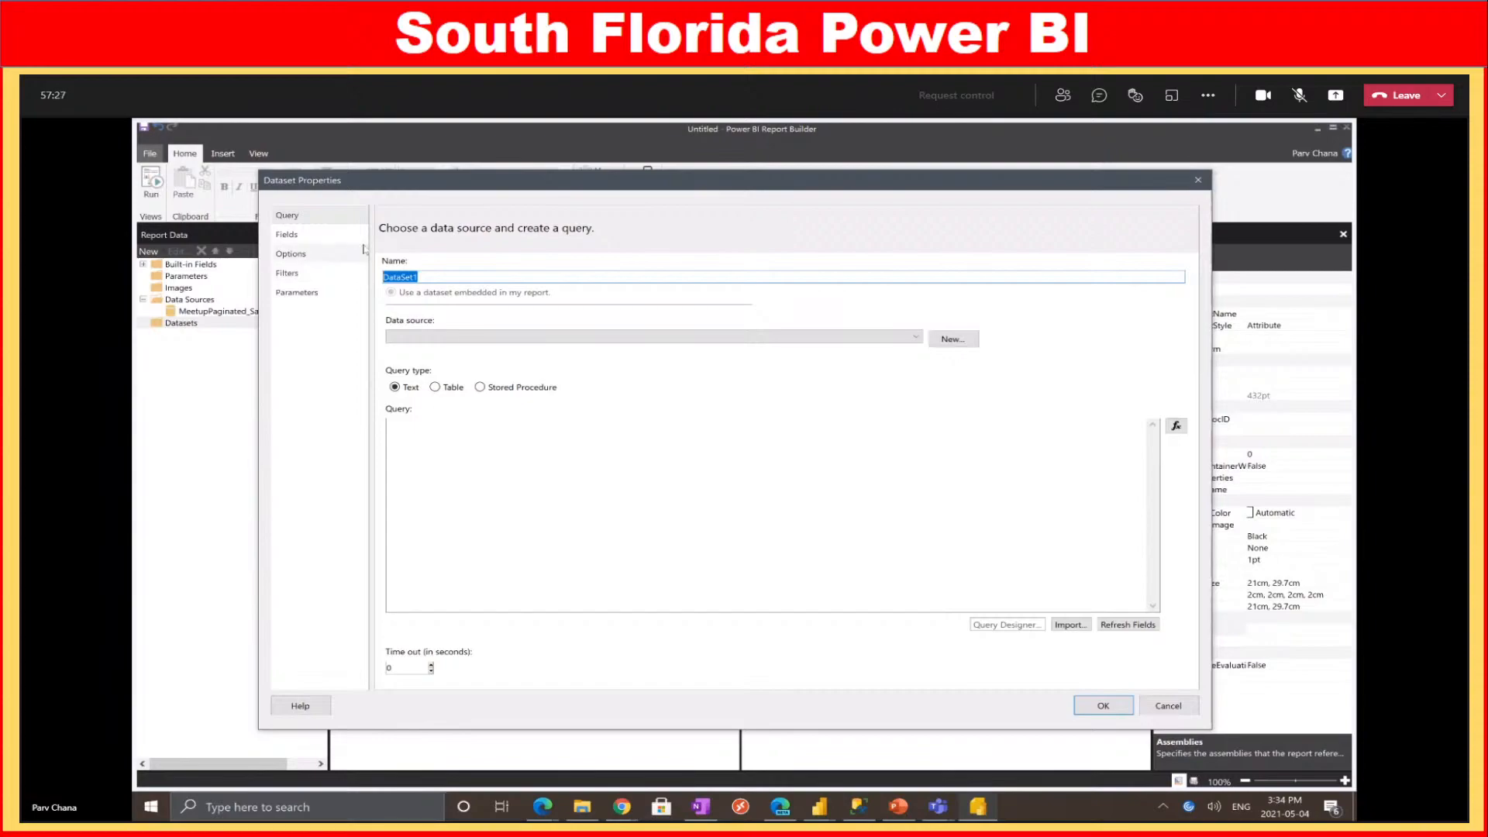
{"action": "type", "text": "Demo1"}
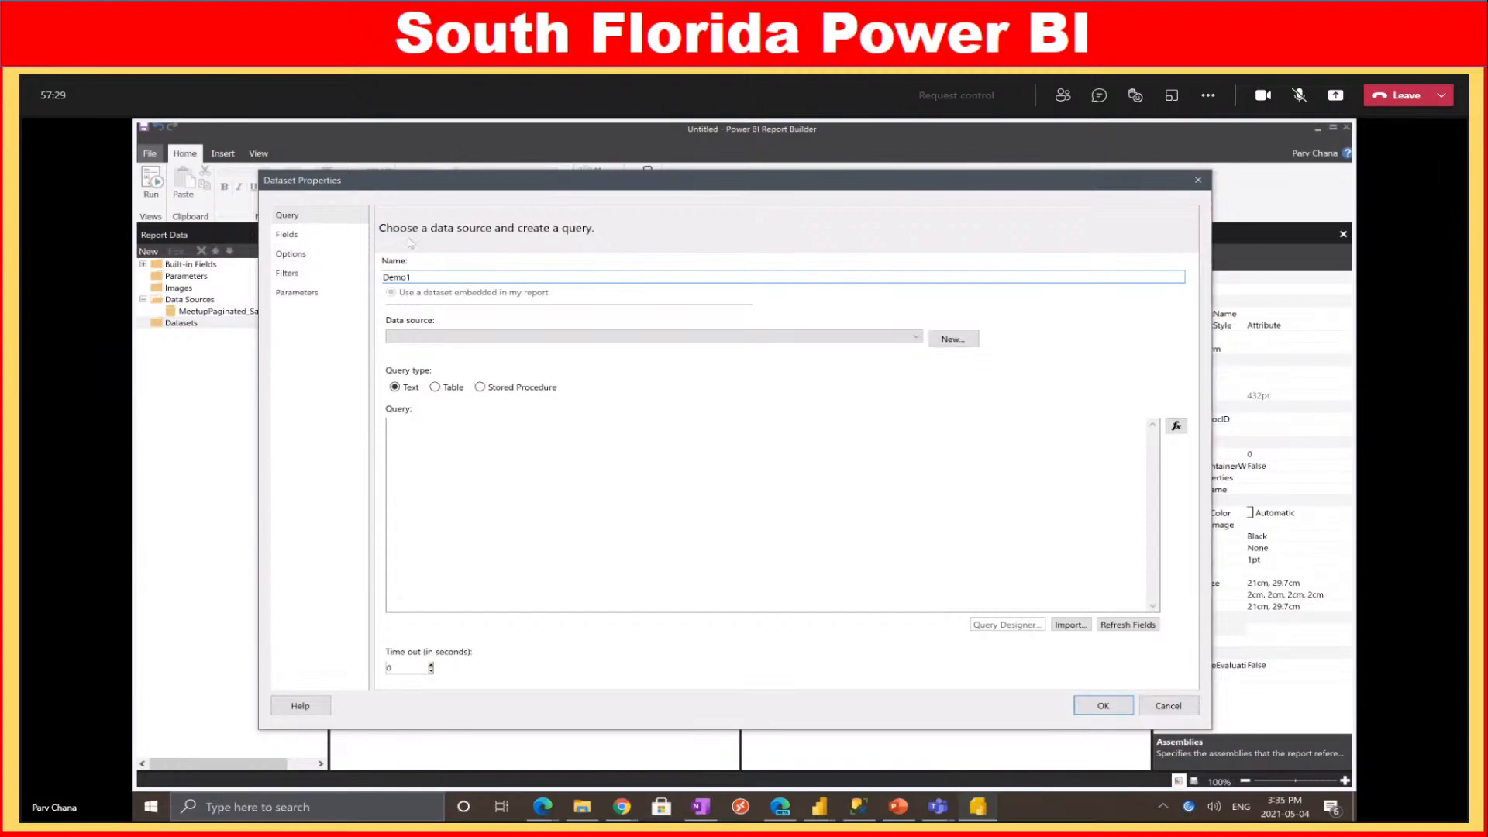
{"action": "left_click", "coordinate": [519, 339]}
{"action": "left_click", "coordinate": [465, 350]}
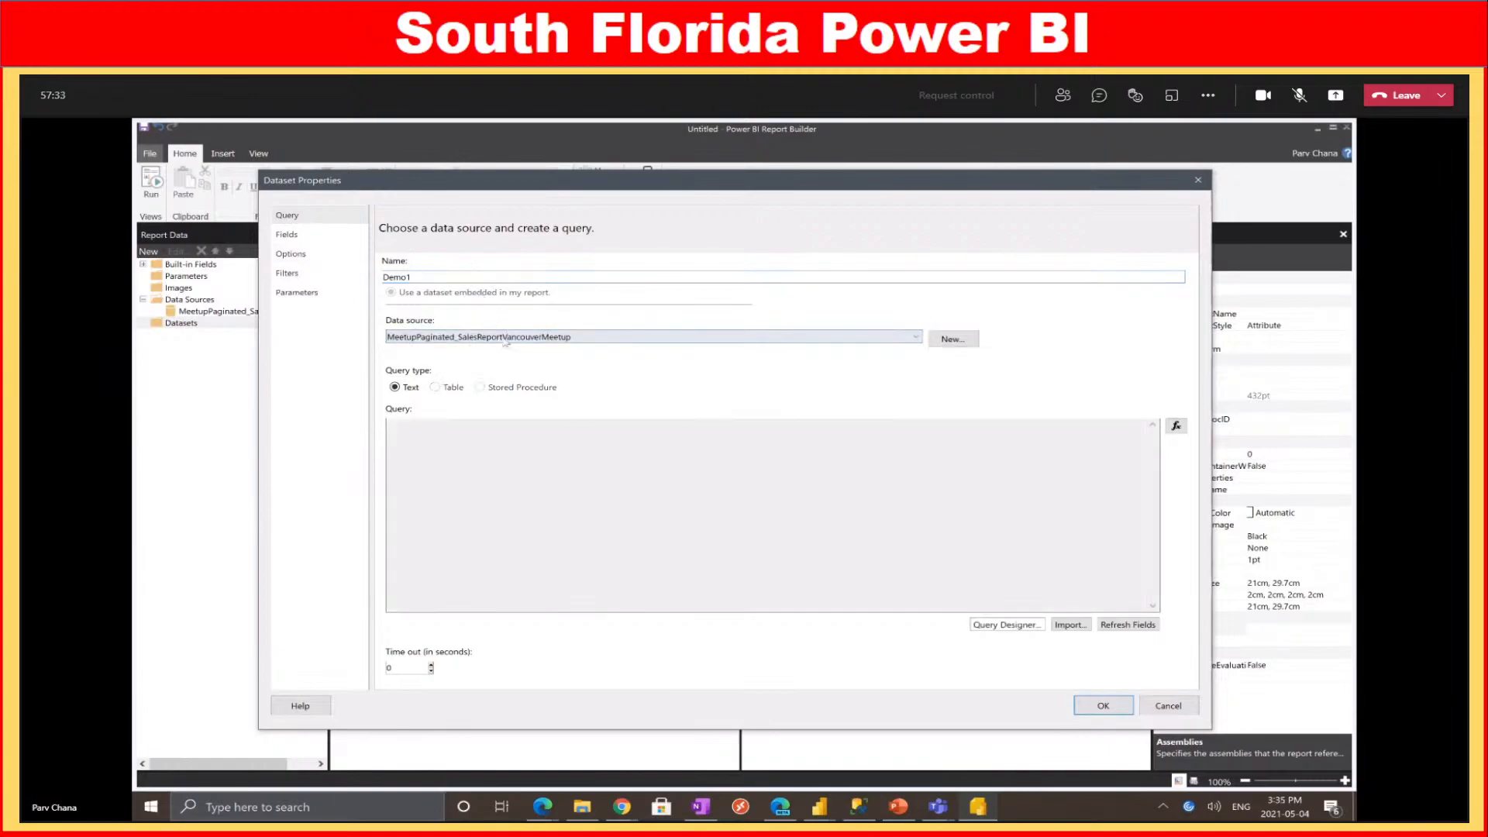
{"action": "left_click_drag", "start_coordinate": [660, 182], "coordinate": [644, 184]}
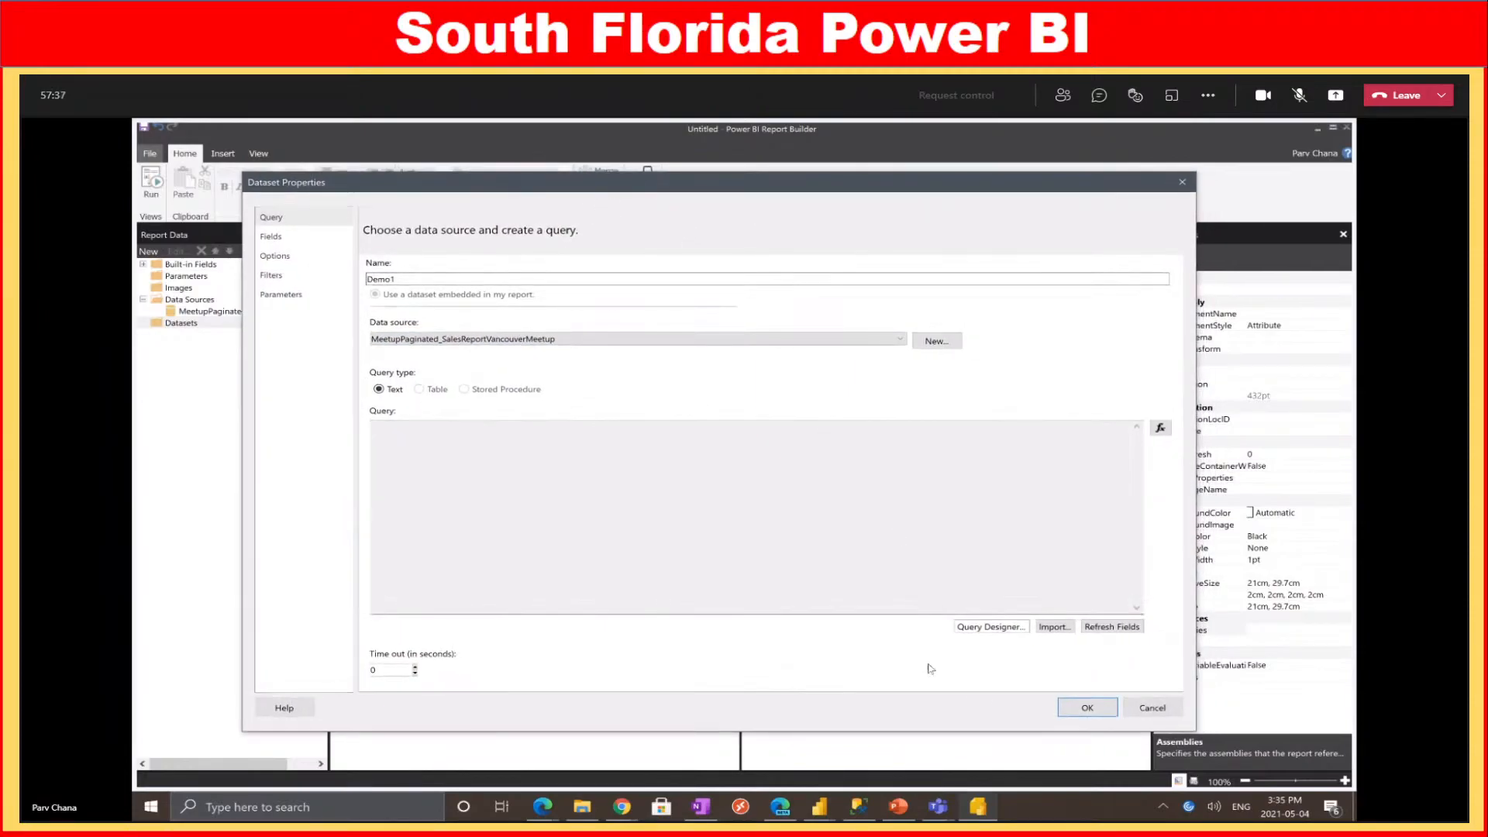
{"action": "left_click", "coordinate": [1089, 709]}
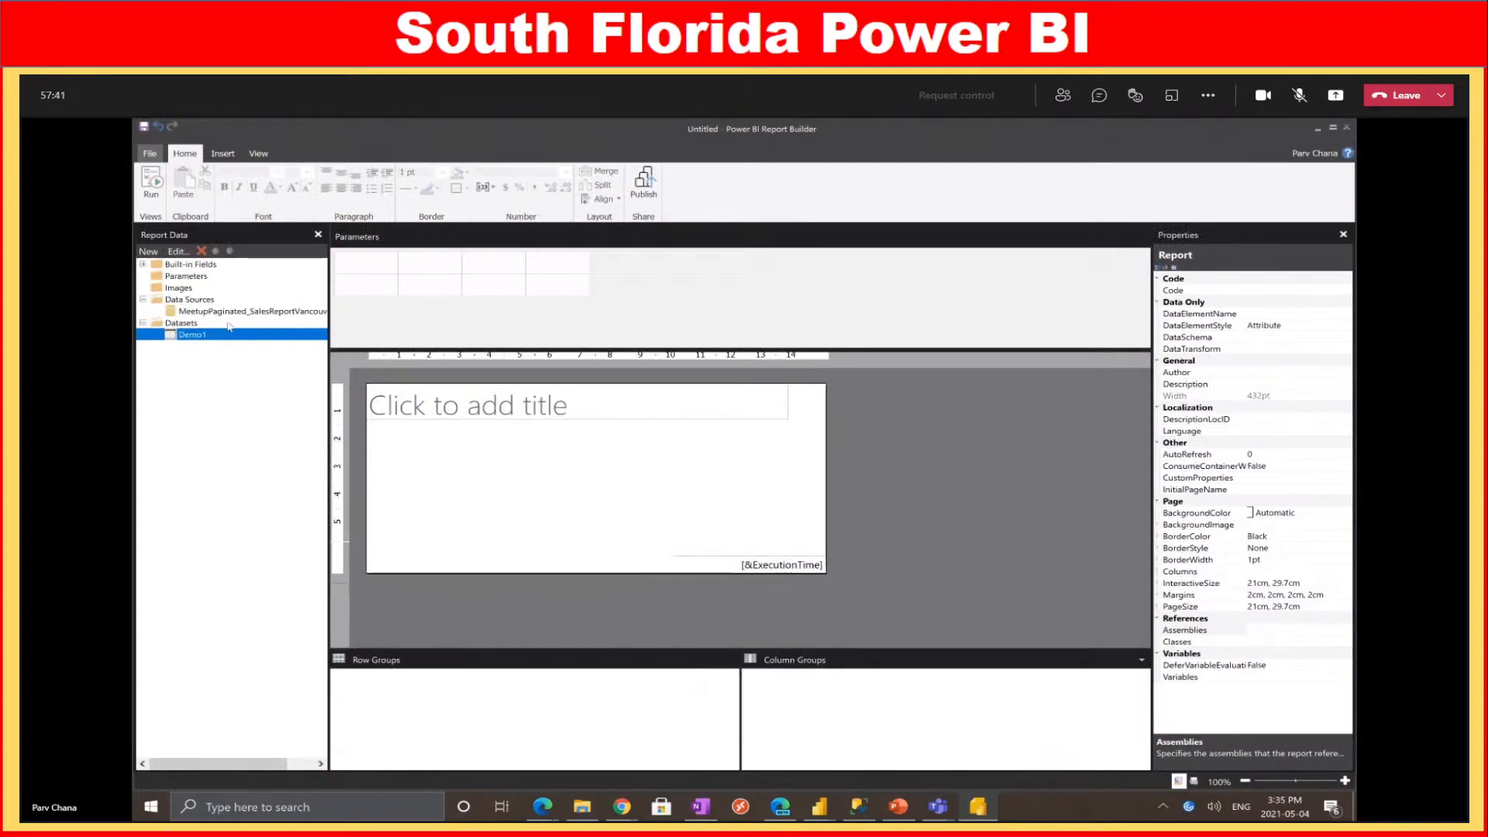
Add a new dataset named demo2 on the MeetupPaginated_SalesReportVancouverMeetup data source
{"action": "right_click", "coordinate": [184, 324]}
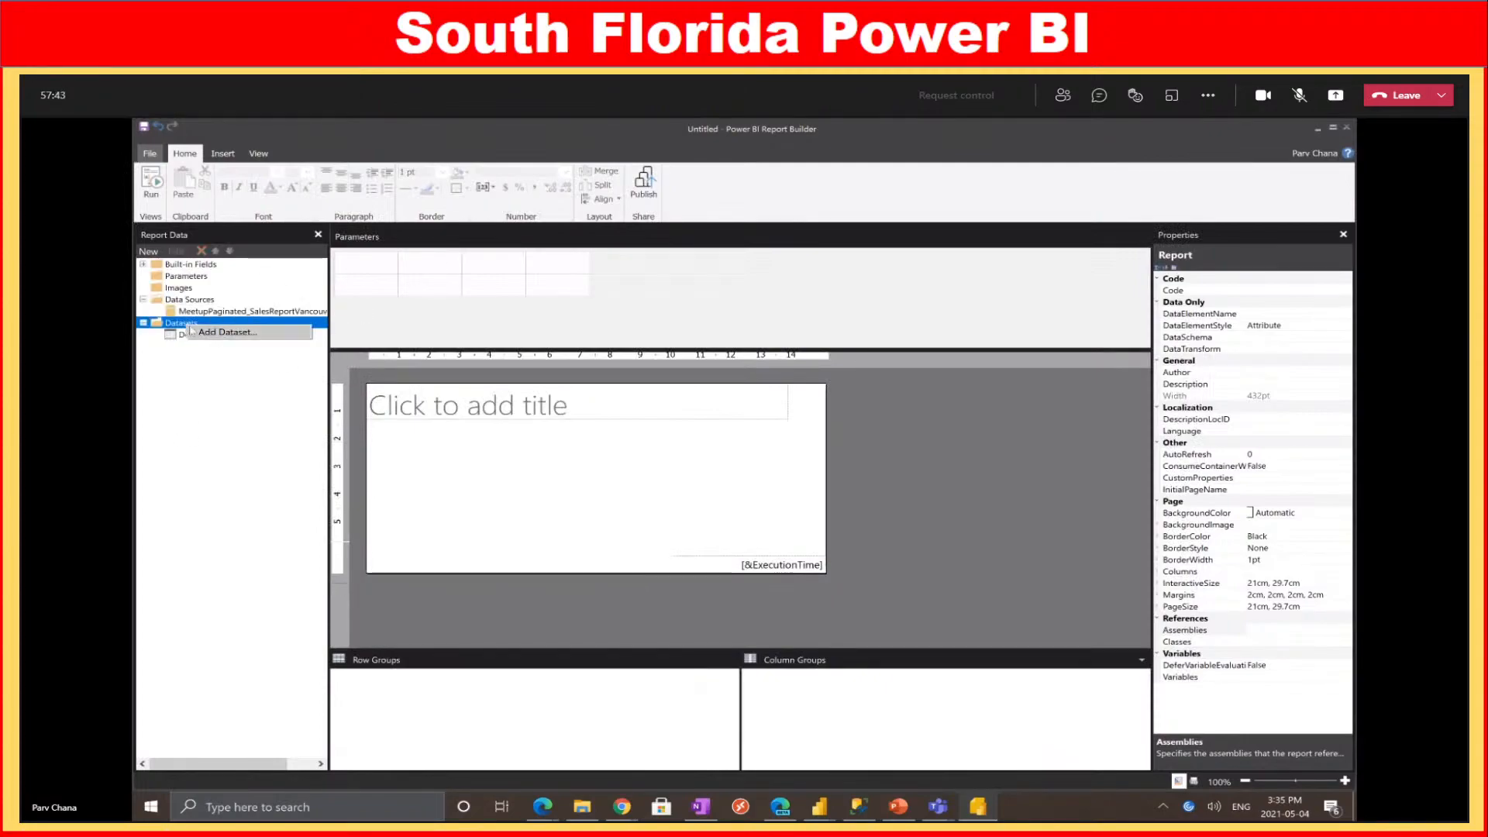
{"action": "left_click", "coordinate": [221, 332]}
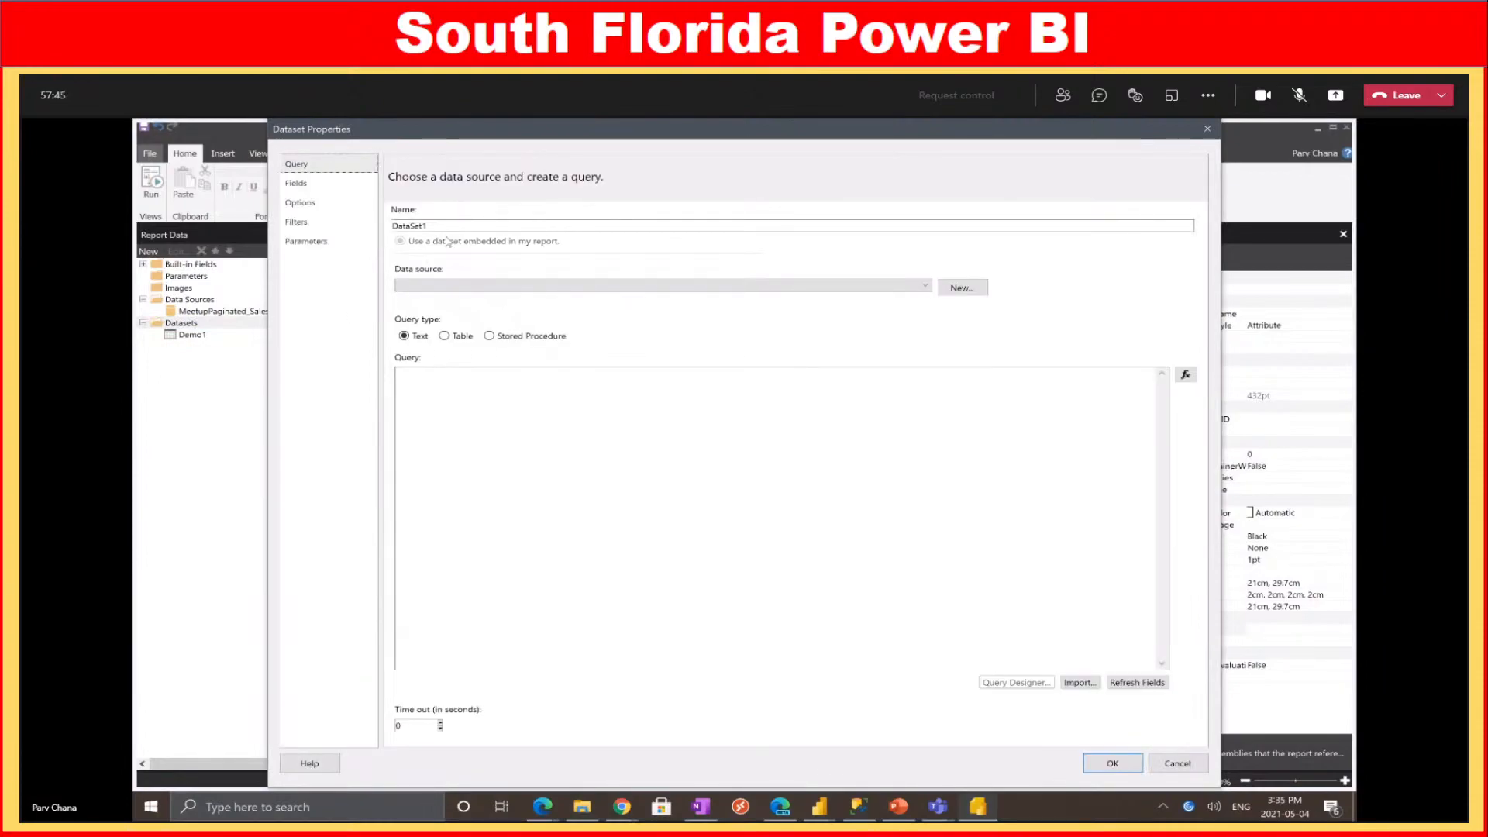
{"action": "double_click", "coordinate": [442, 226]}
{"action": "type", "text": "demo2"}
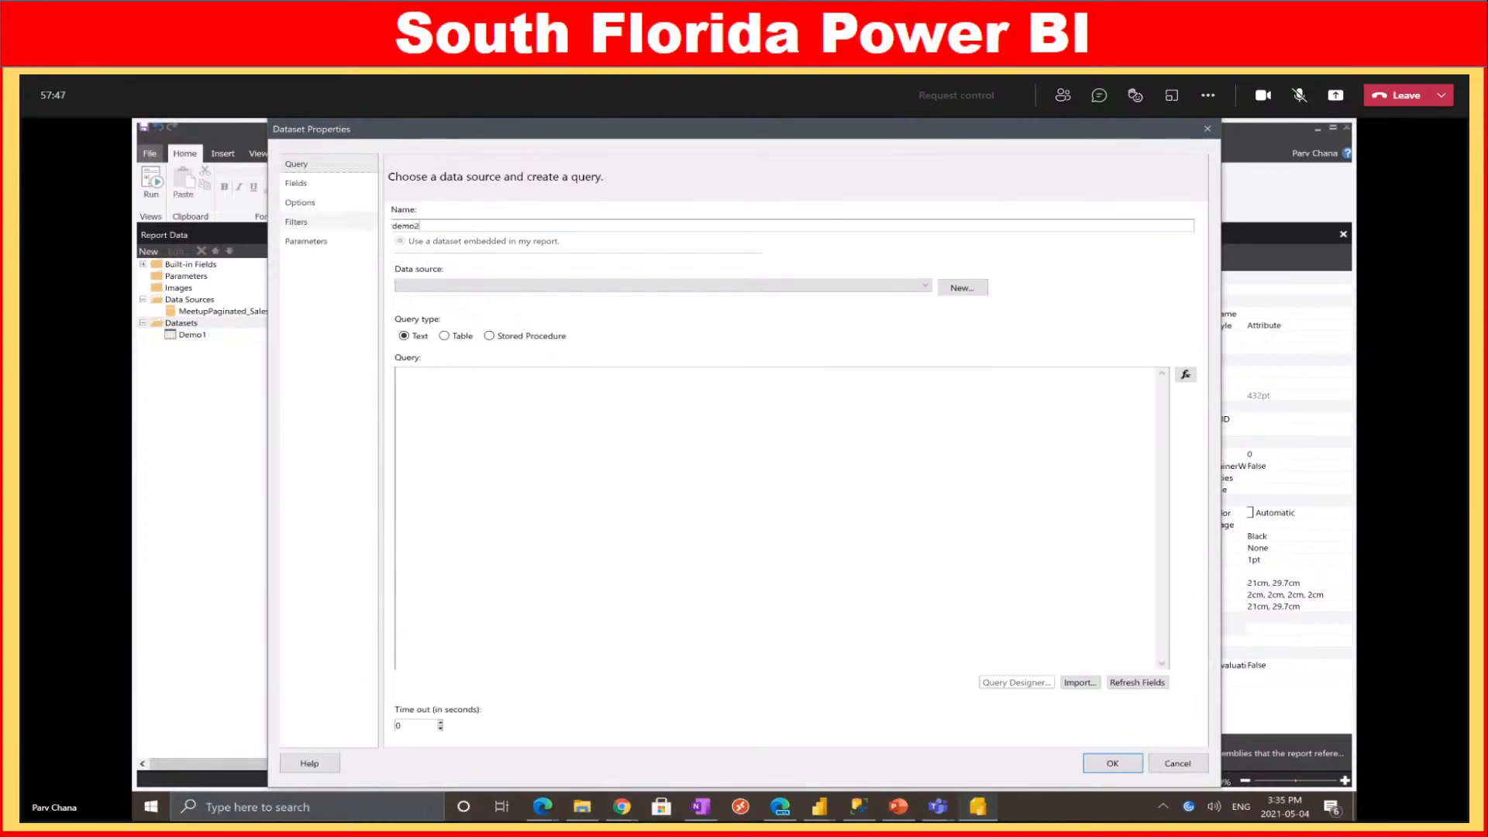
{"action": "left_click", "coordinate": [456, 285]}
{"action": "left_click", "coordinate": [456, 299]}
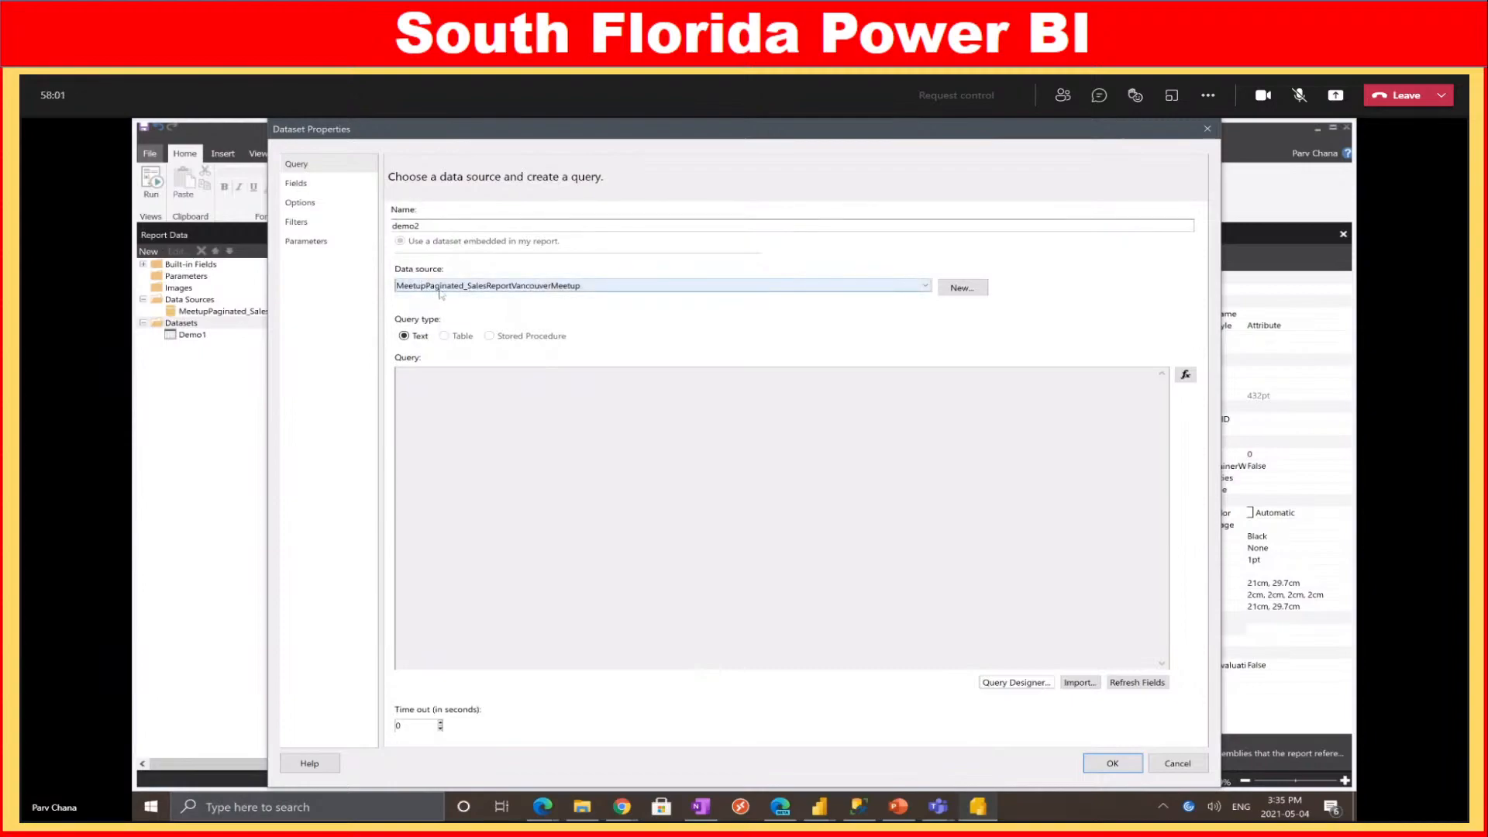
Launch the visual Query Designer for the empty demo2 query
{"action": "left_click", "coordinate": [446, 376]}
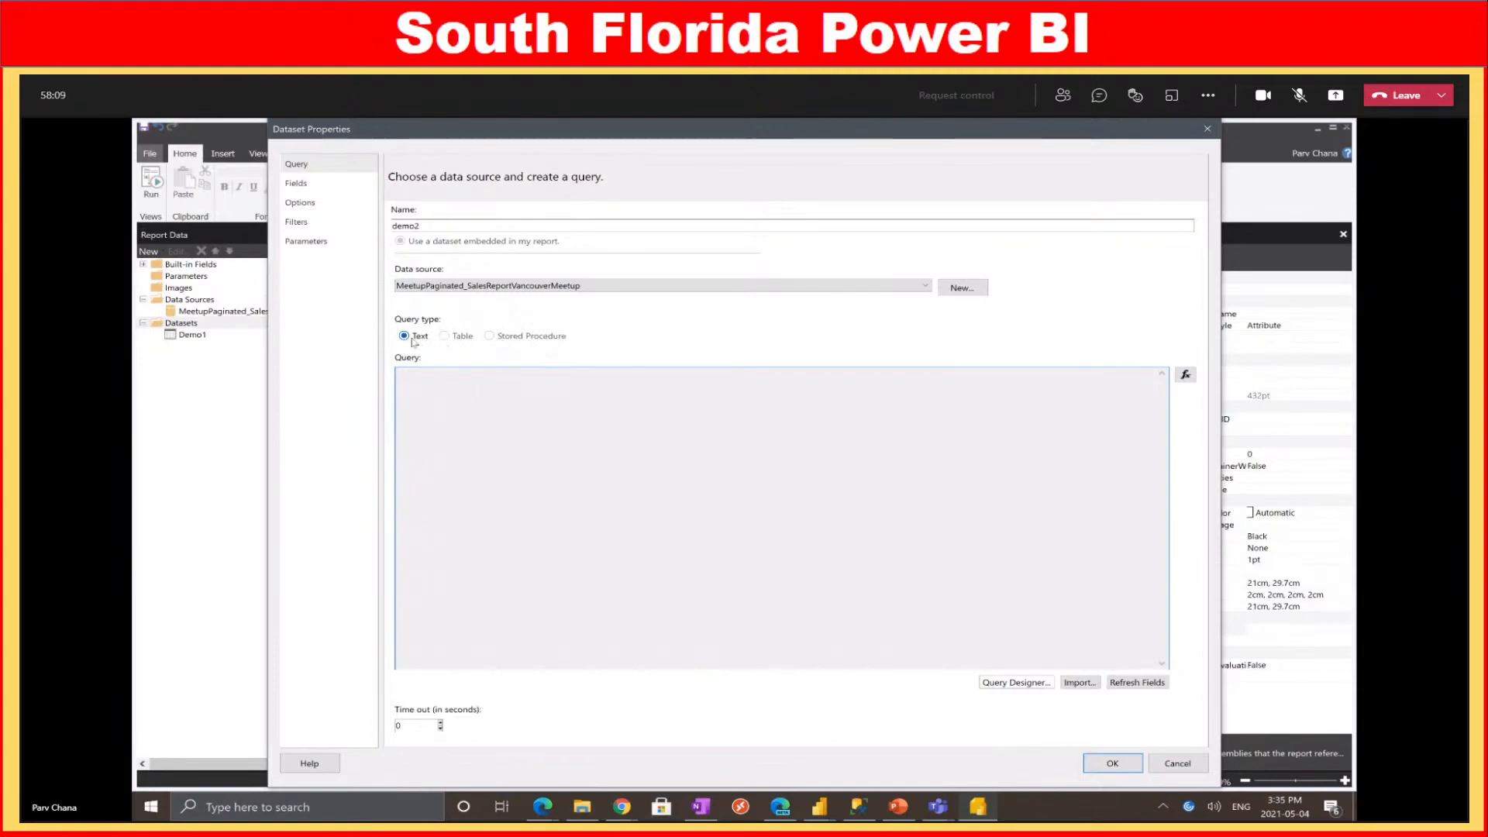
{"action": "left_click", "coordinate": [1005, 685]}
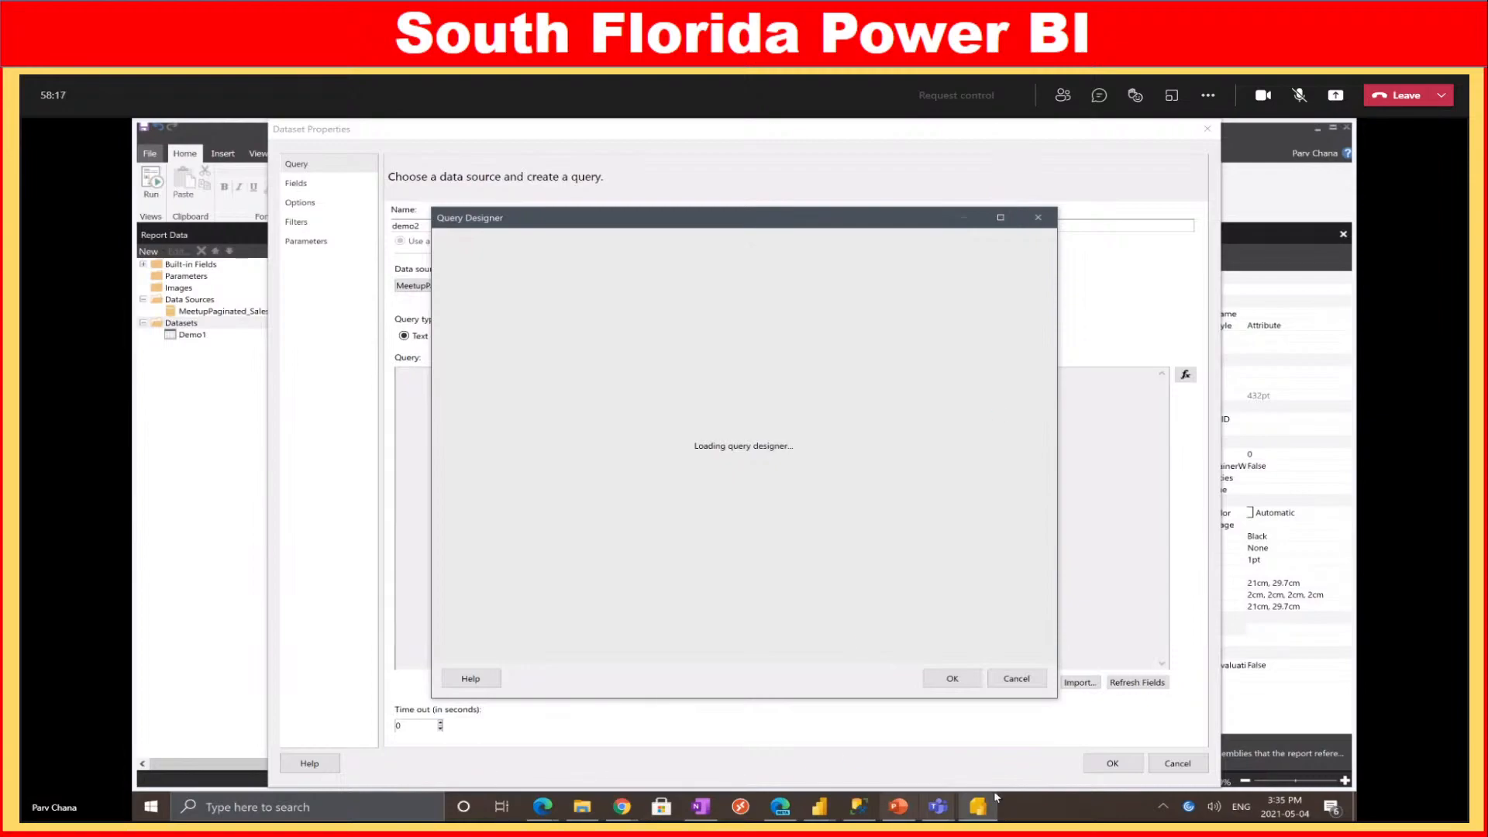
{"action": "mouse_move", "coordinate": [825, 812]}
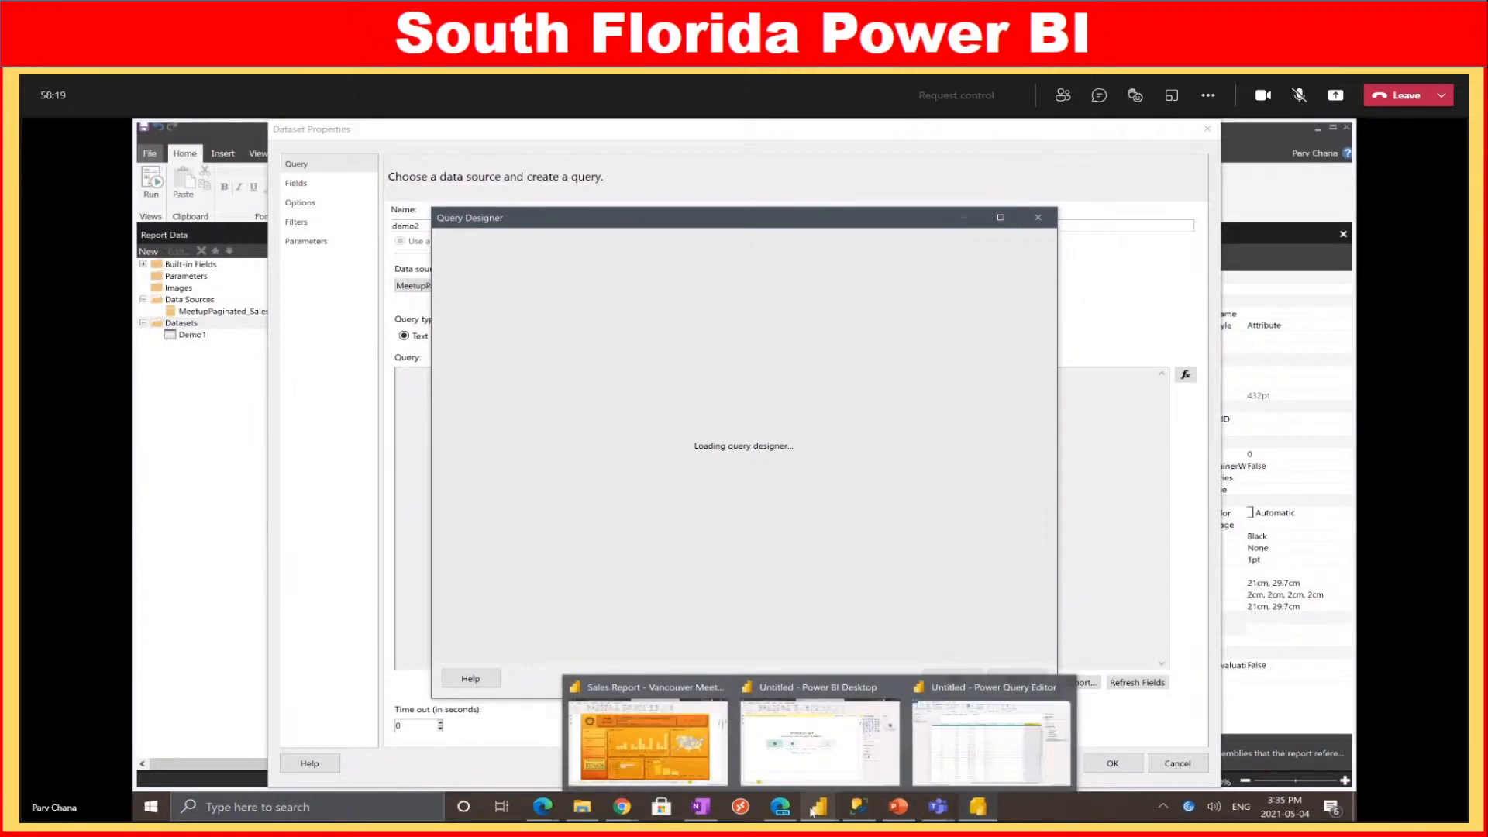
{"action": "left_click", "coordinate": [648, 742]}
{"action": "left_click", "coordinate": [148, 309]}
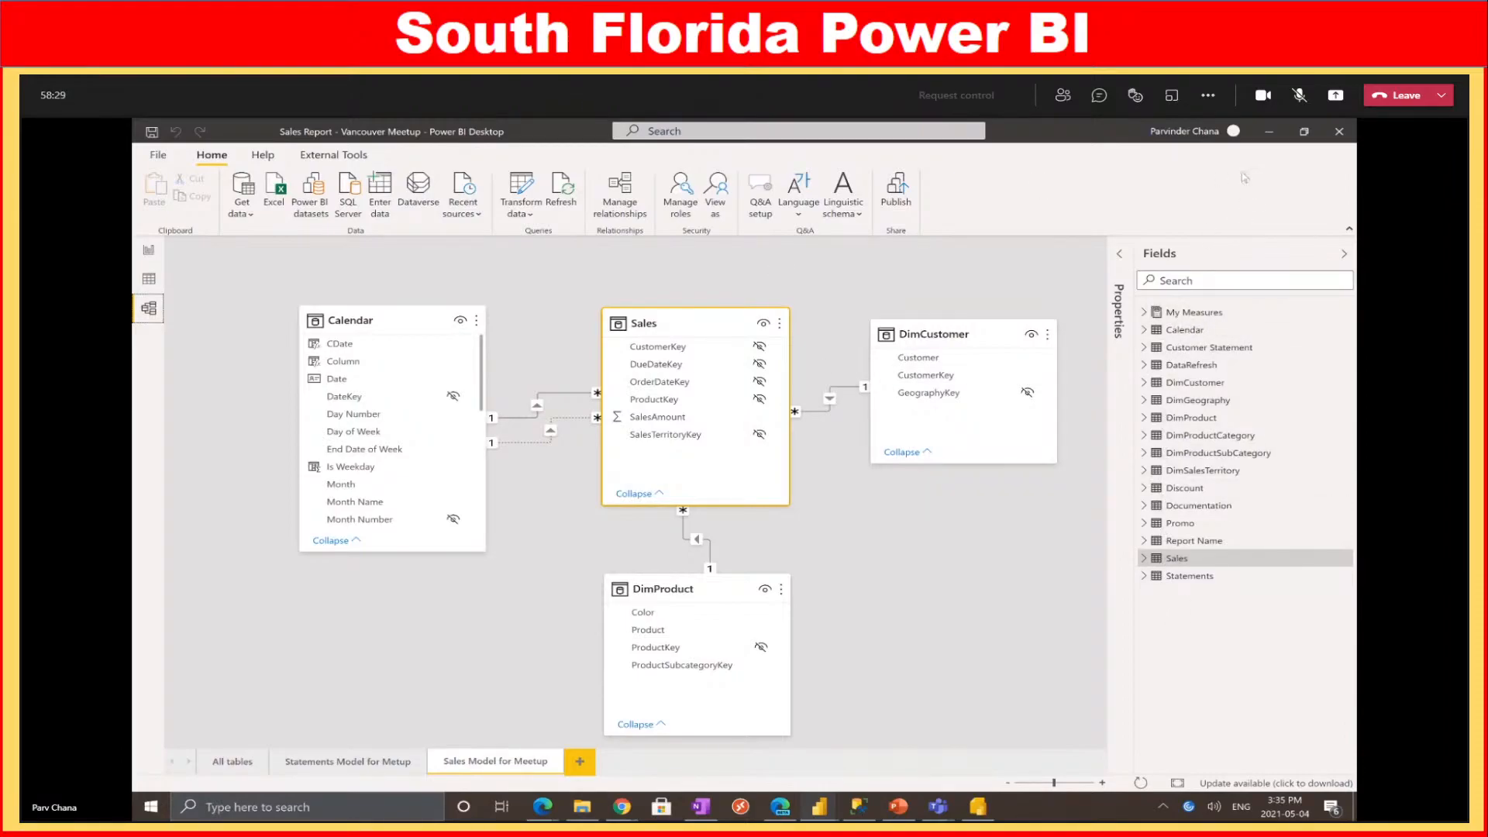
{"action": "left_click", "coordinate": [1270, 132]}
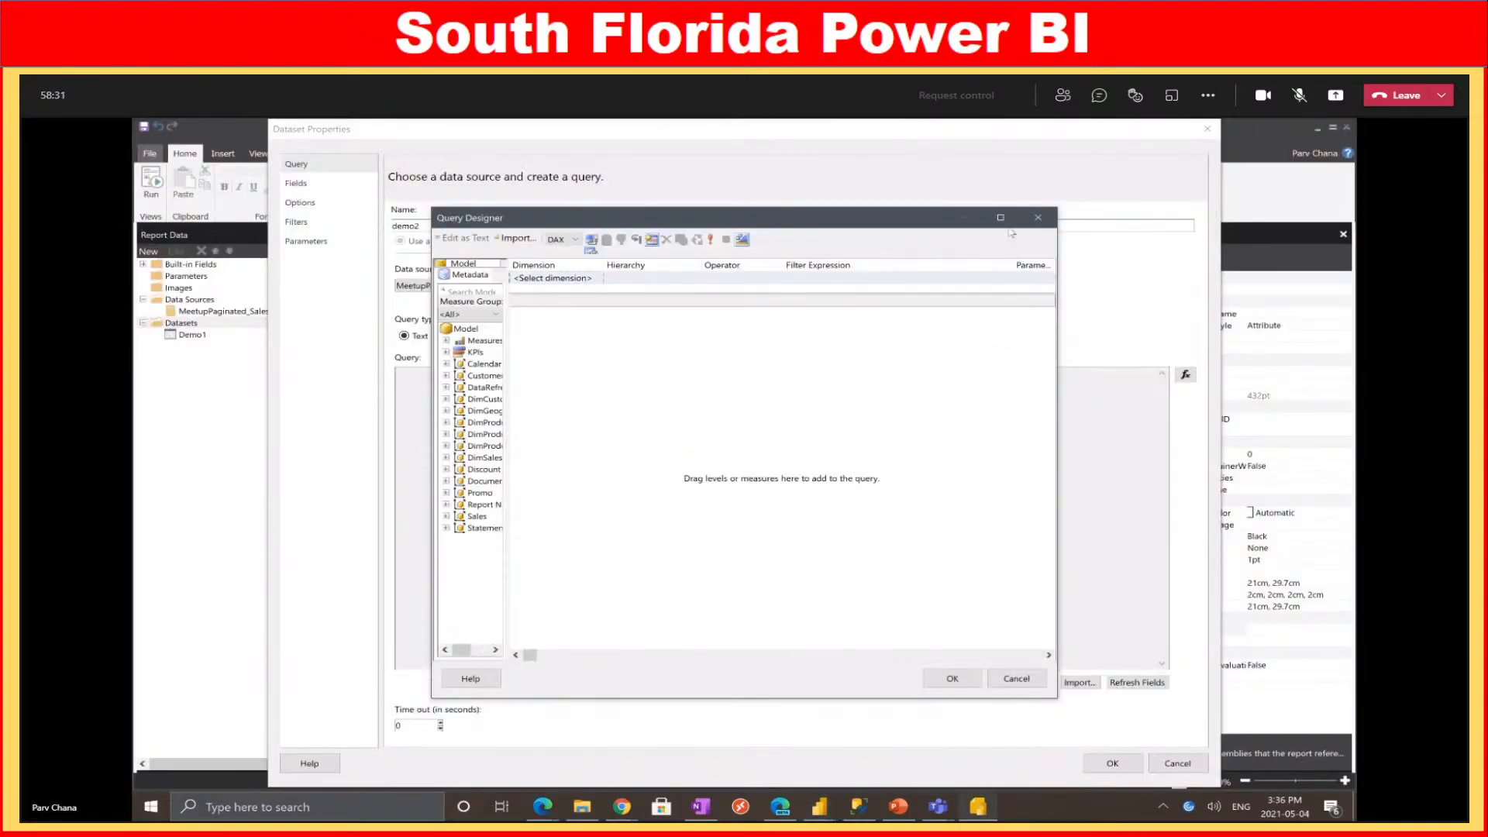
{"action": "left_click", "coordinate": [1011, 221]}
Widen the designer panes and add DimCustomer's Customer level to the query
{"action": "left_click_drag", "start_coordinate": [207, 335], "coordinate": [341, 338]}
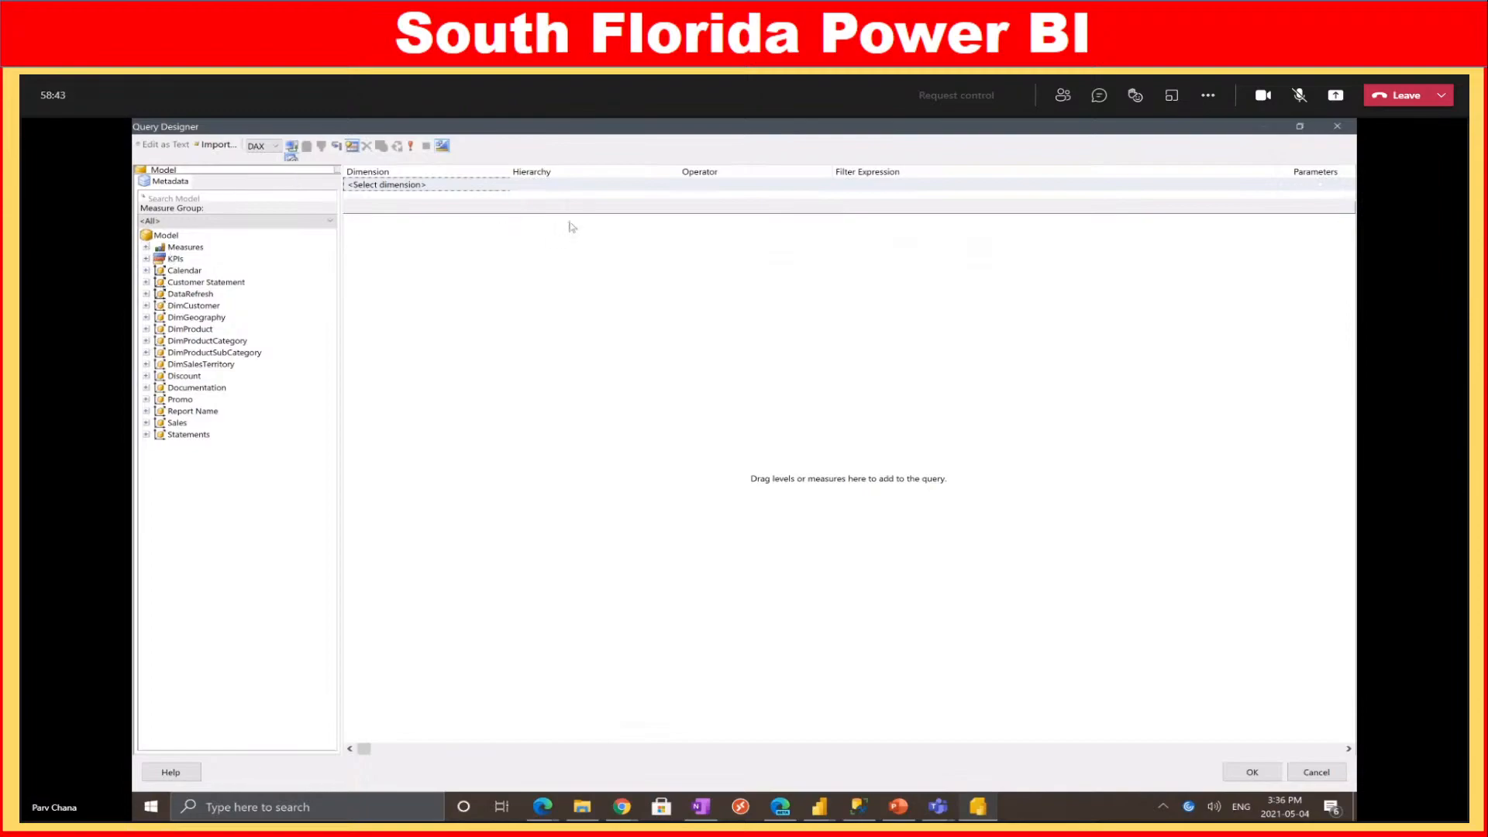
{"action": "left_click_drag", "start_coordinate": [596, 203], "coordinate": [558, 267]}
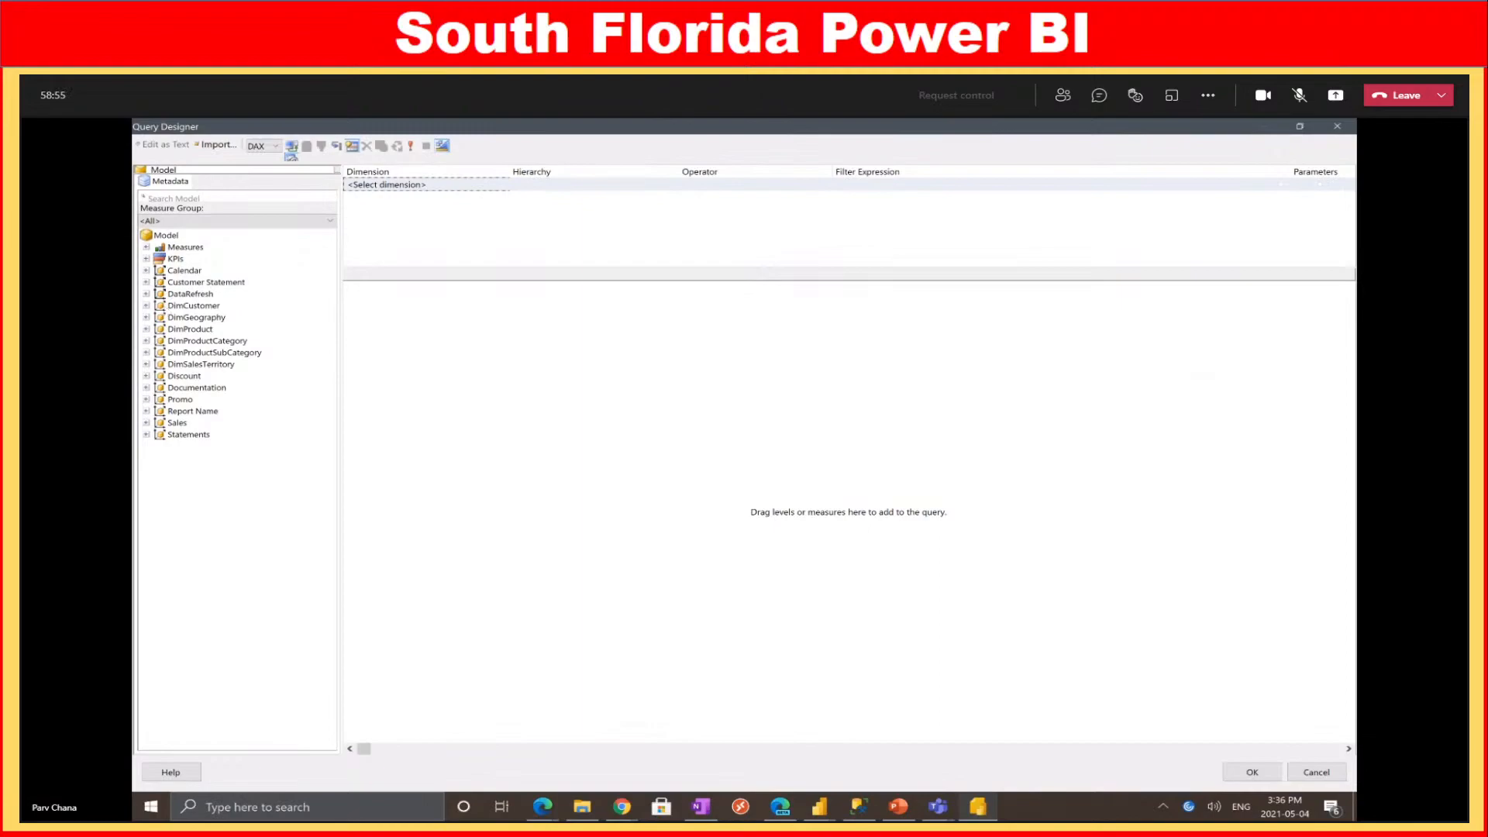
{"action": "left_click", "coordinate": [147, 306]}
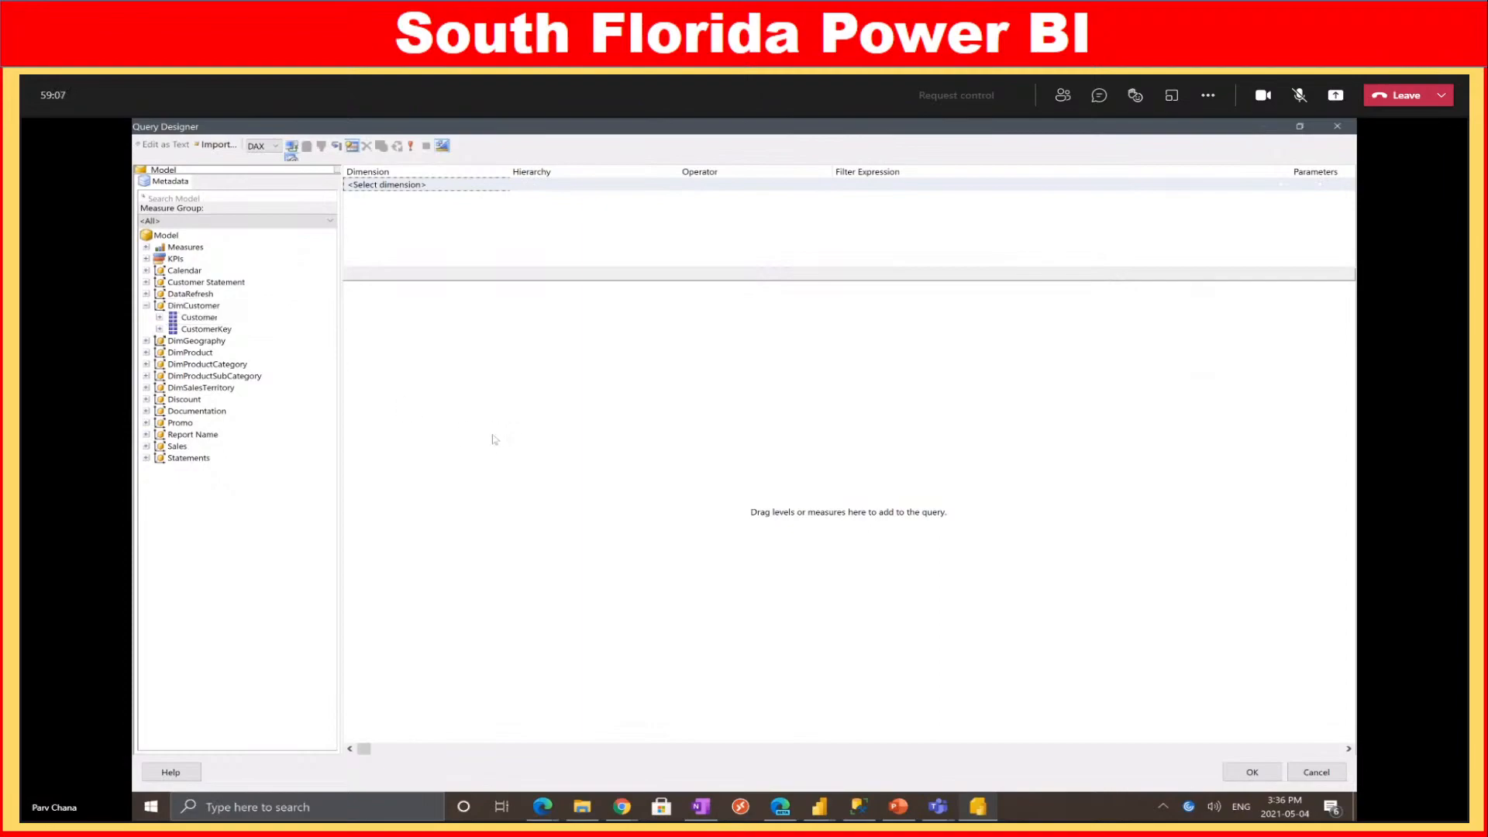
{"action": "left_click", "coordinate": [209, 321]}
{"action": "left_click_drag", "start_coordinate": [211, 326], "coordinate": [399, 353]}
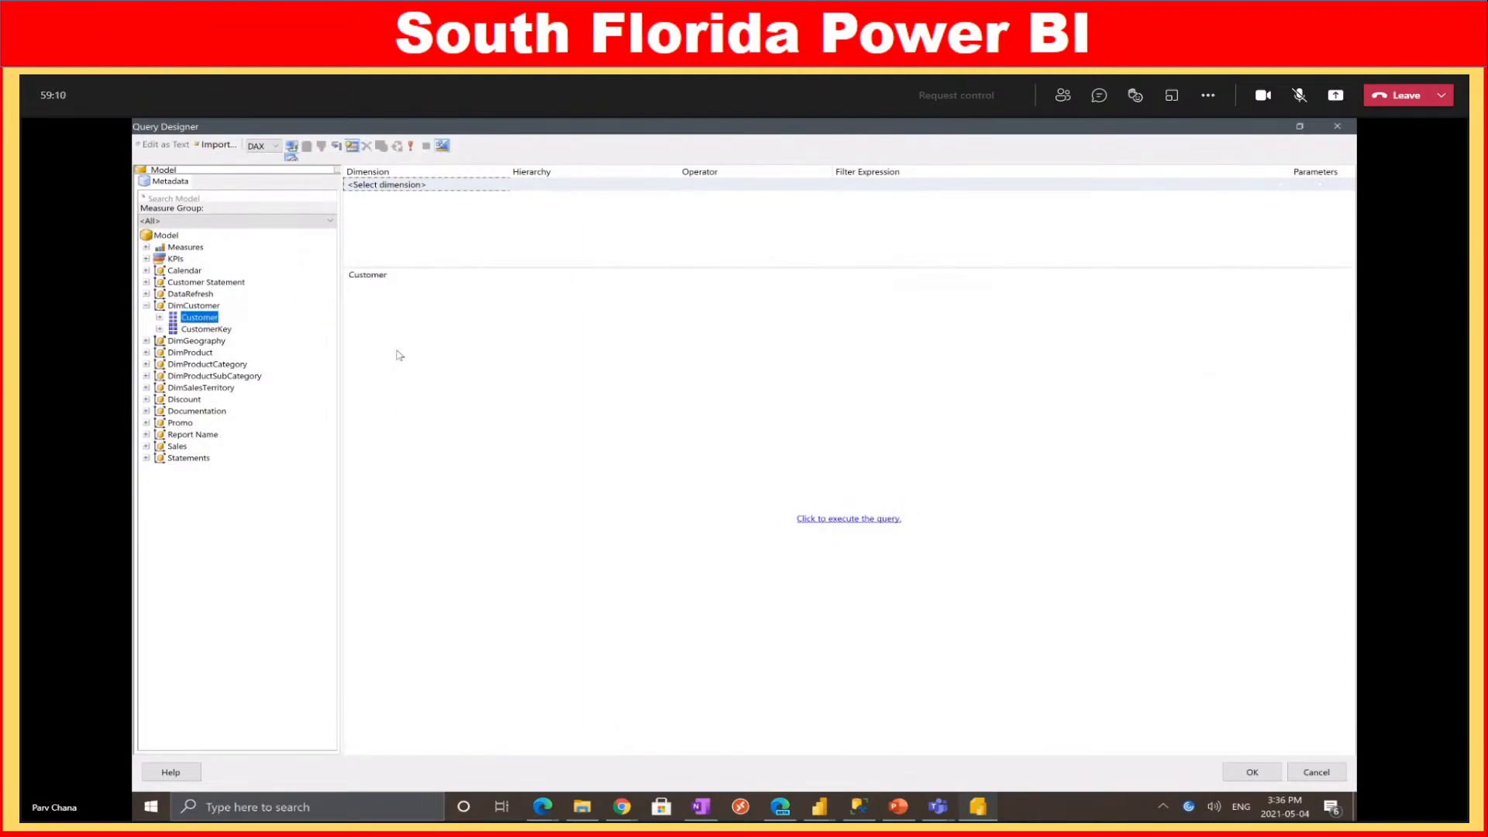
Add DimProduct's Product level to the query next to Customer
{"action": "left_click", "coordinate": [146, 352]}
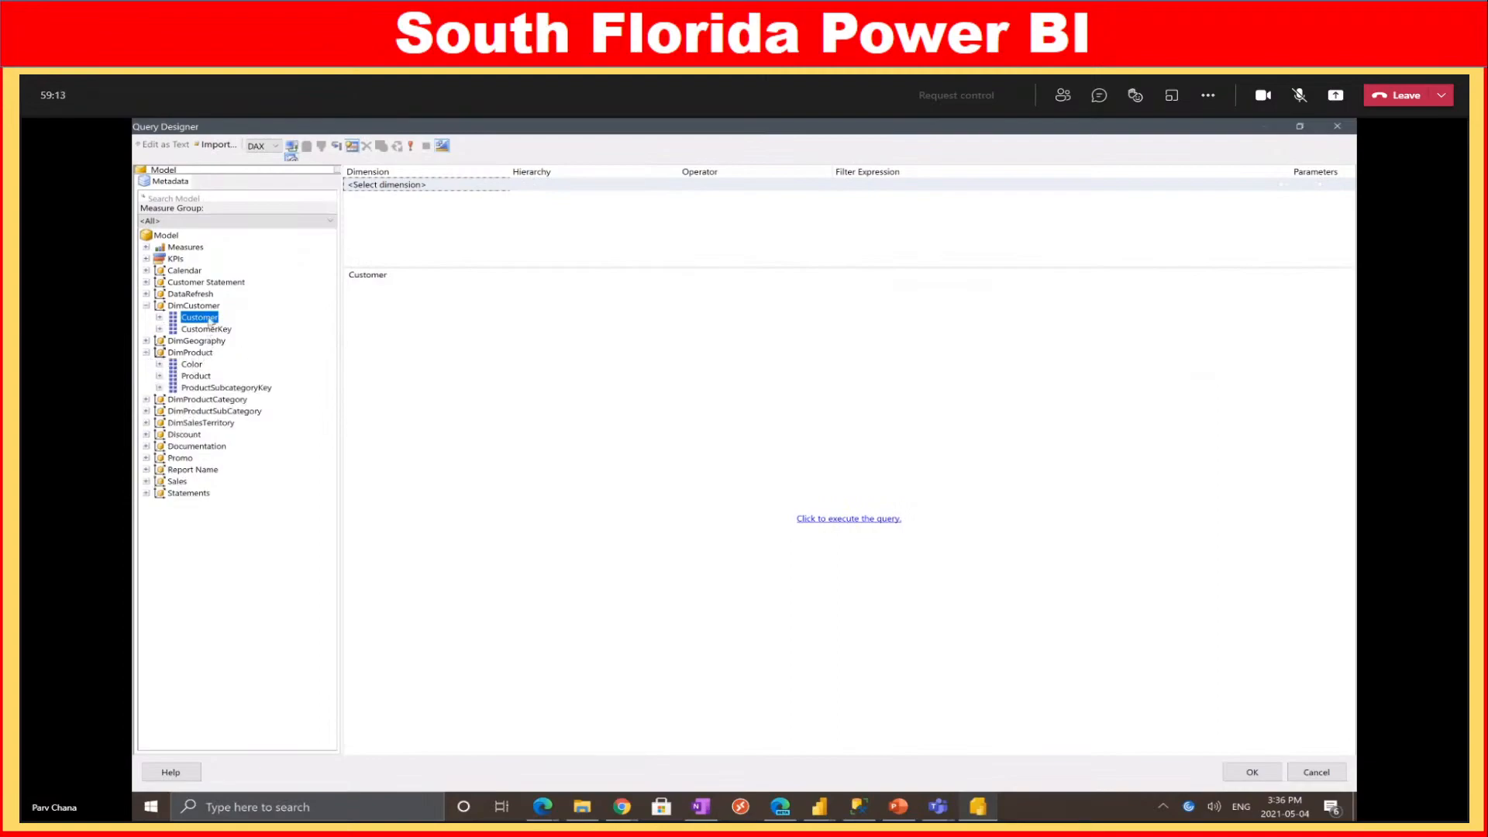
{"action": "left_click_drag", "start_coordinate": [209, 387], "coordinate": [469, 366]}
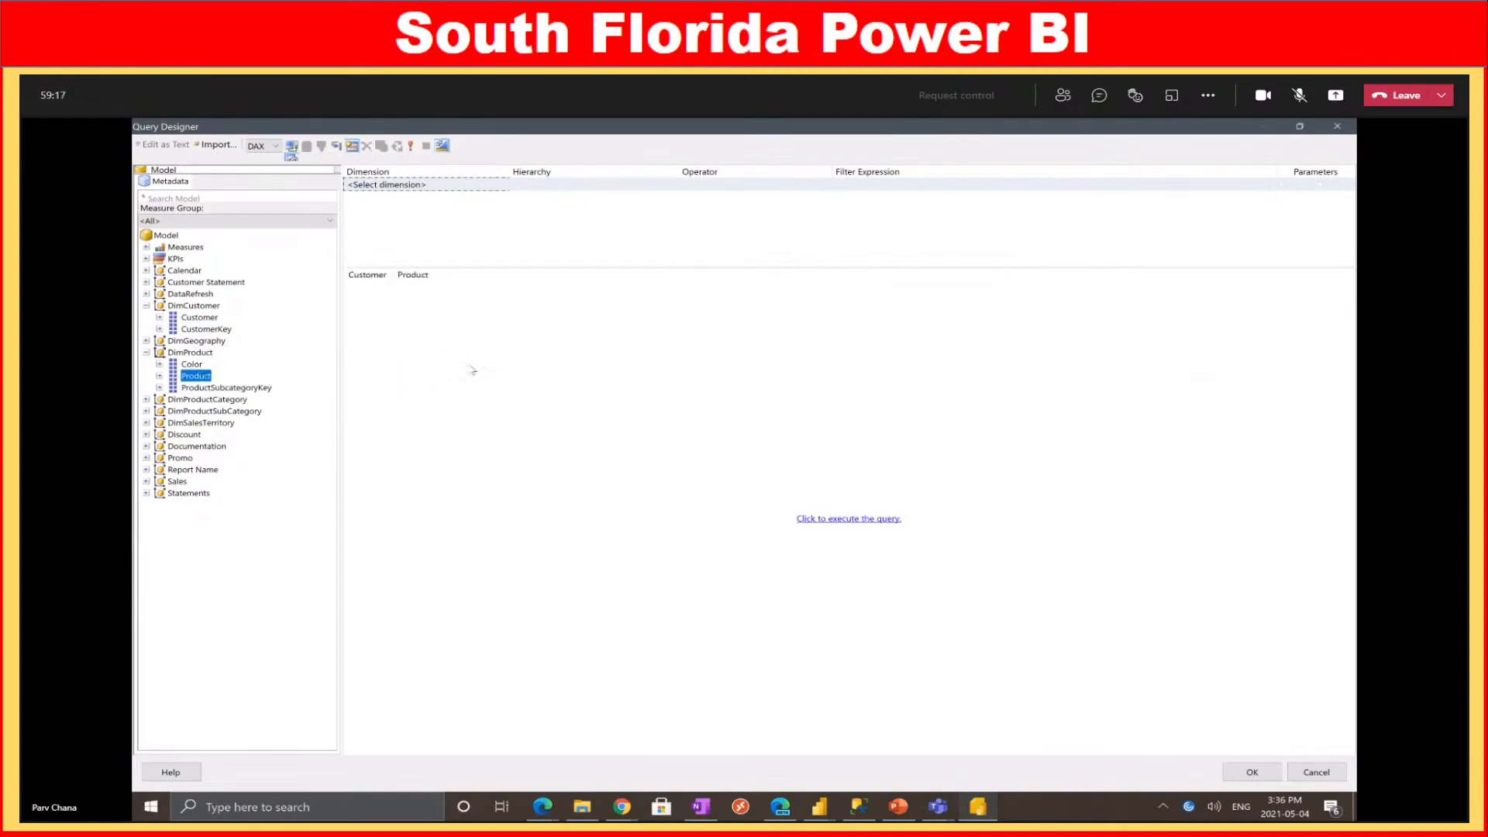
{"action": "left_click", "coordinate": [342, 351]}
{"action": "left_click_drag", "start_coordinate": [342, 360], "coordinate": [328, 361]}
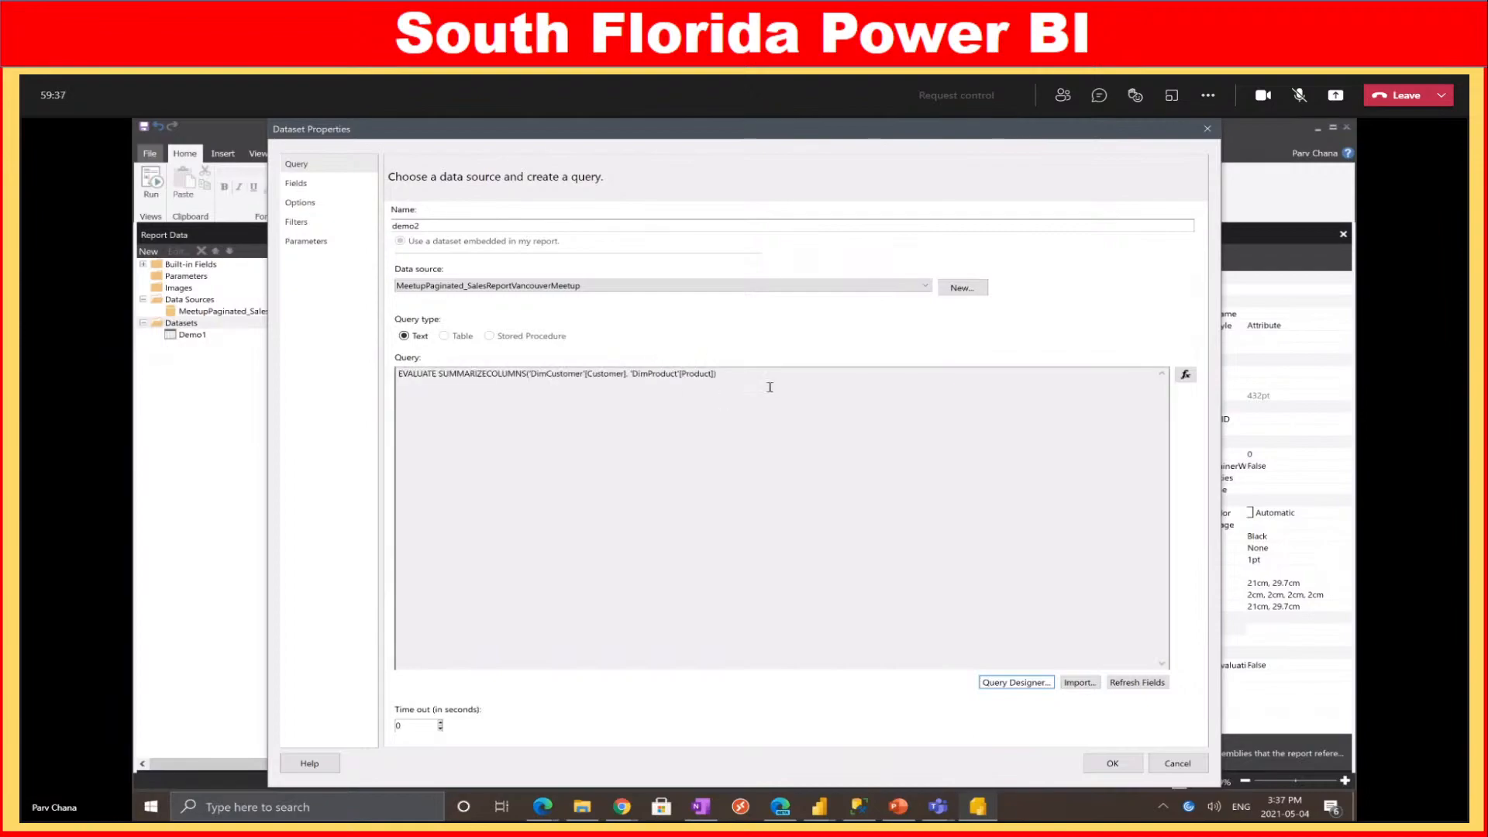
Review the EVALUATE SUMMARIZECOLUMNS Customer/Product query and confirm the demo2 dataset
{"action": "left_click_drag", "start_coordinate": [754, 379], "coordinate": [361, 376]}
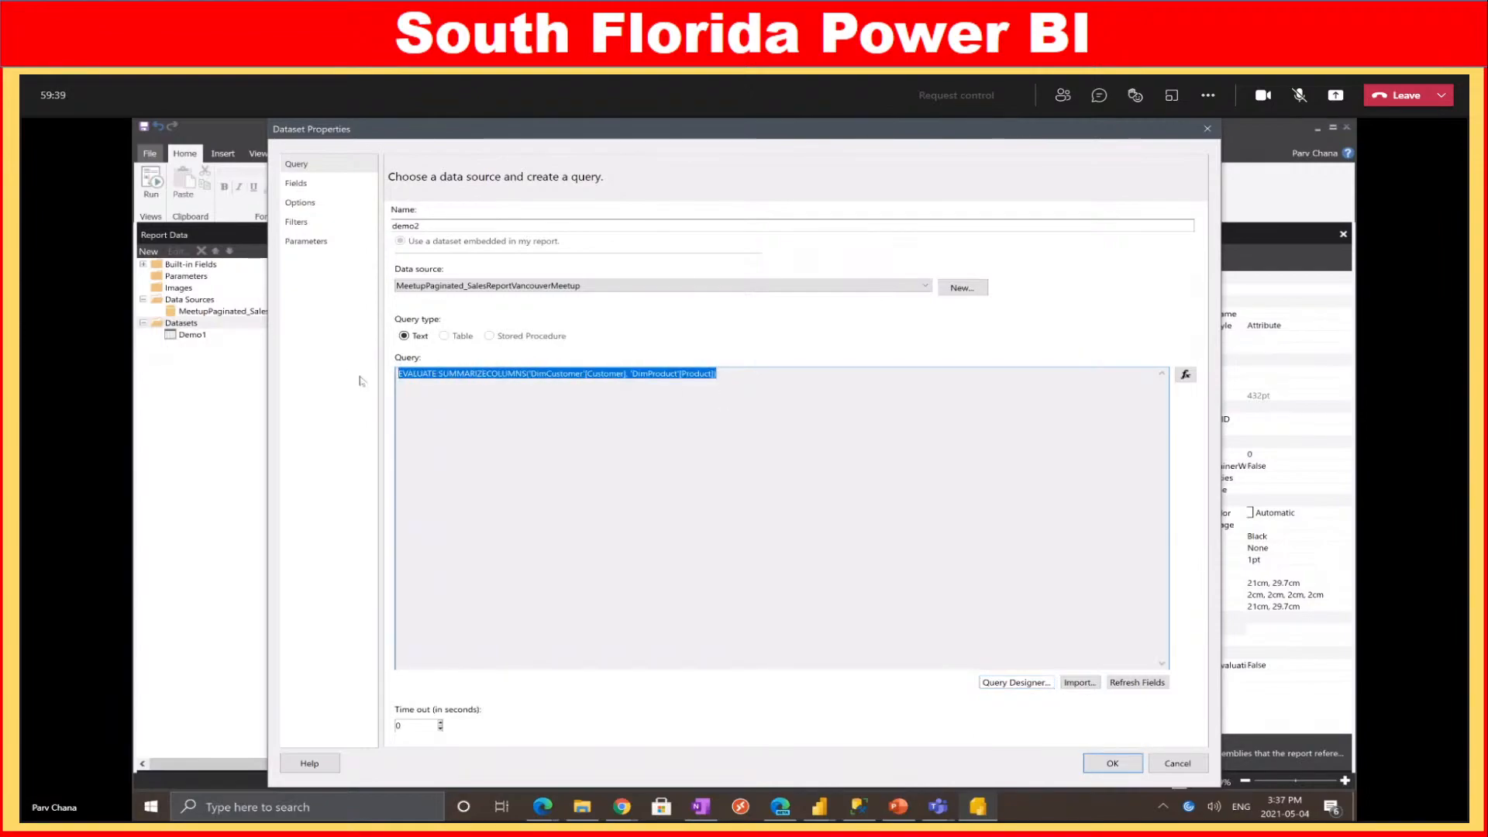
{"action": "left_click", "coordinate": [482, 393]}
{"action": "left_click_drag", "start_coordinate": [459, 377], "coordinate": [636, 380]}
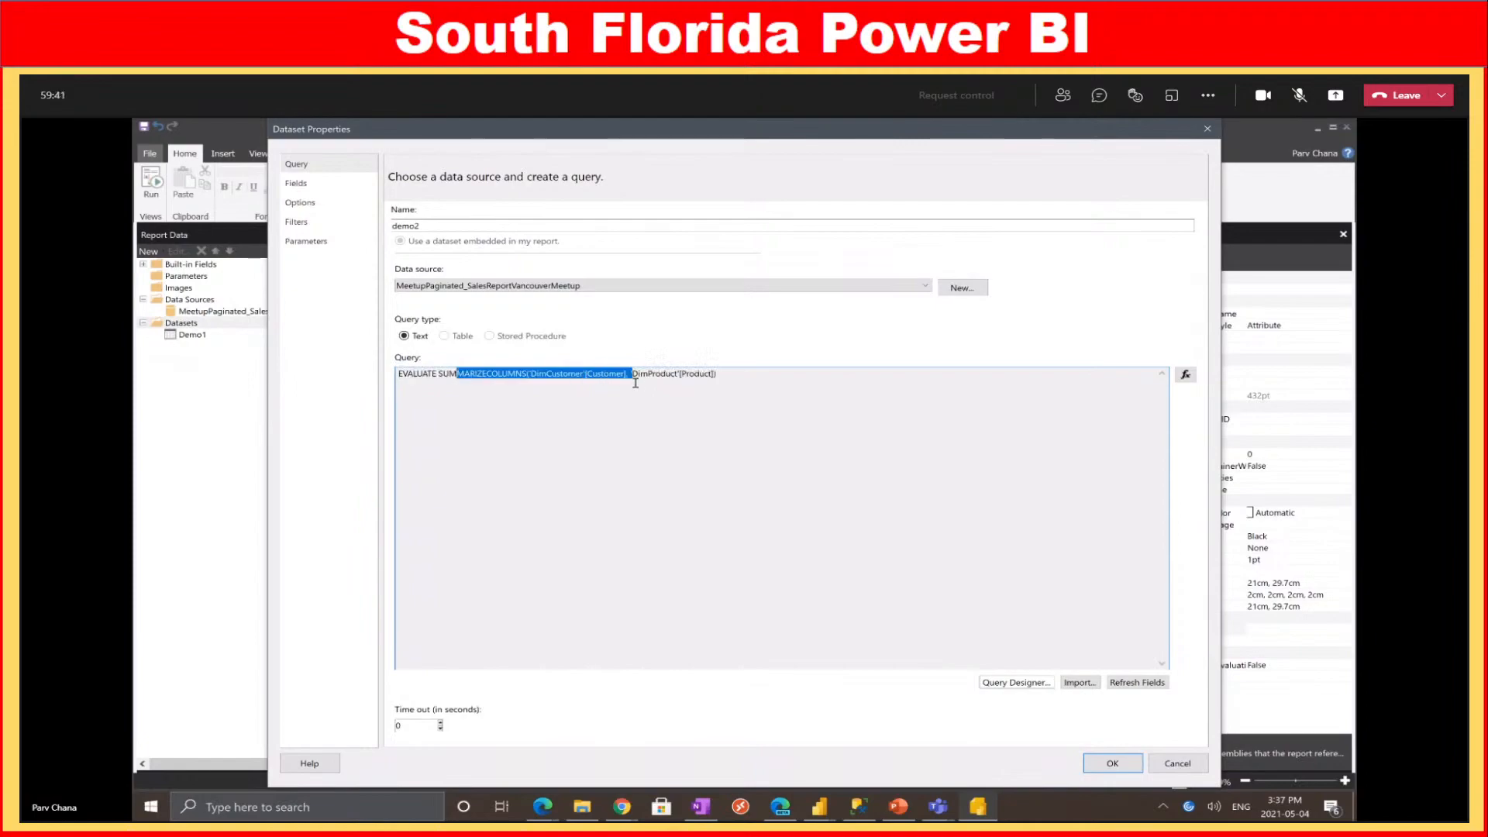
{"action": "left_click", "coordinate": [629, 393]}
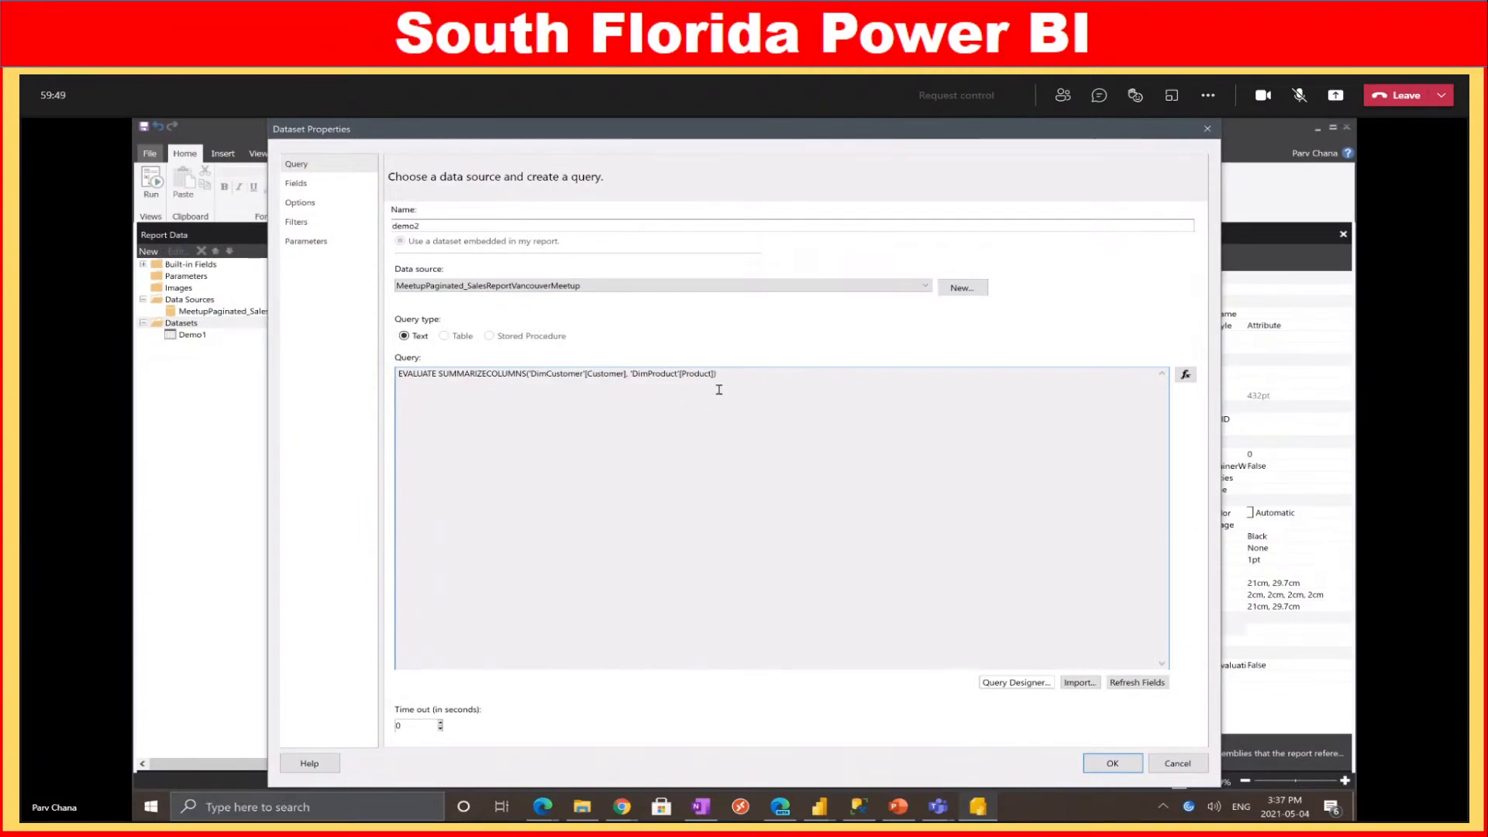
{"action": "left_click_drag", "start_coordinate": [733, 380], "coordinate": [411, 372]}
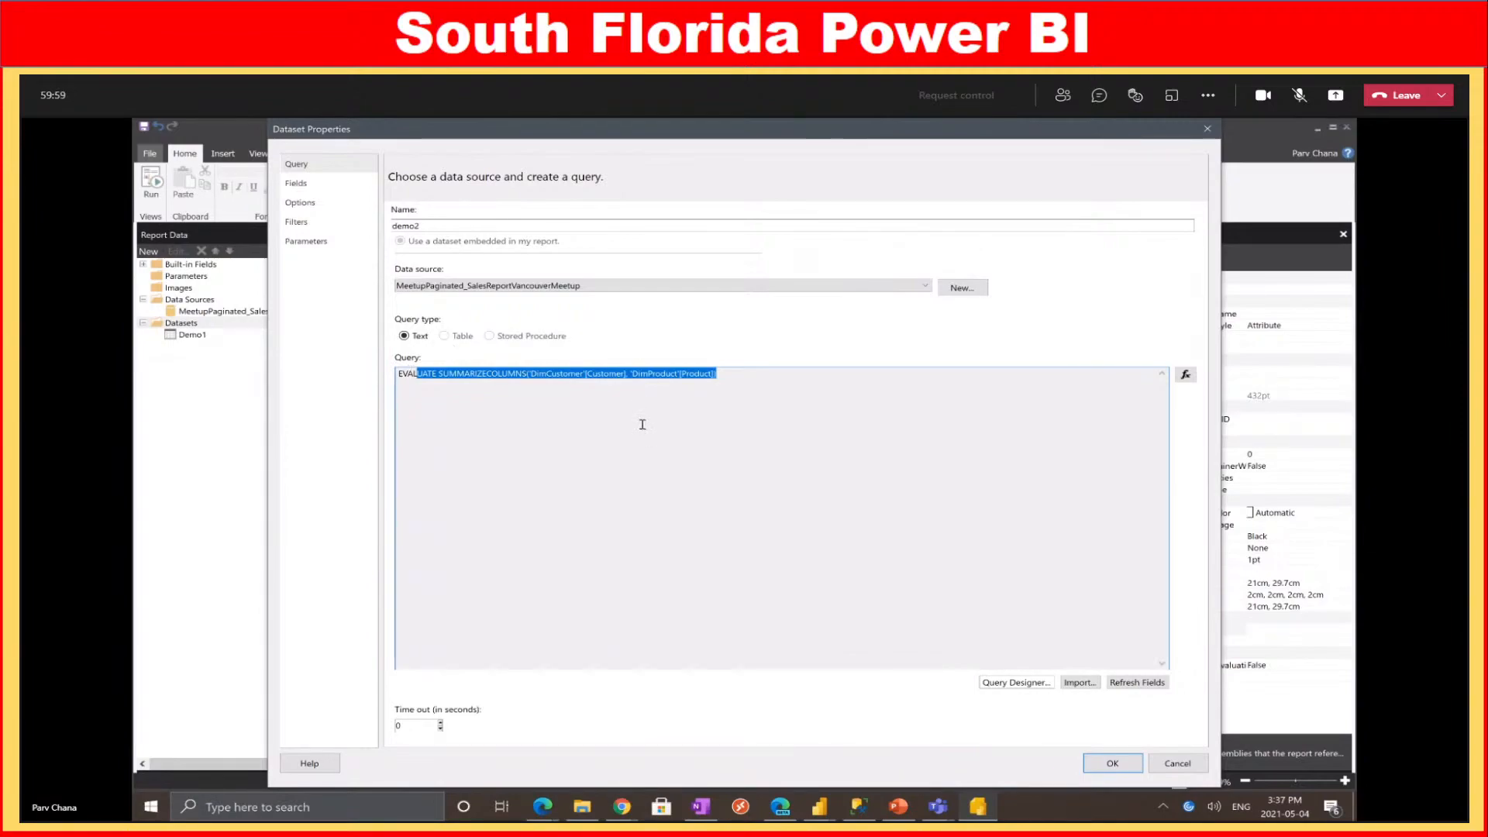
{"action": "left_click", "coordinate": [637, 388]}
{"action": "left_click_drag", "start_coordinate": [763, 374], "coordinate": [370, 342]}
{"action": "left_click", "coordinate": [668, 463]}
{"action": "left_click", "coordinate": [1112, 763]}
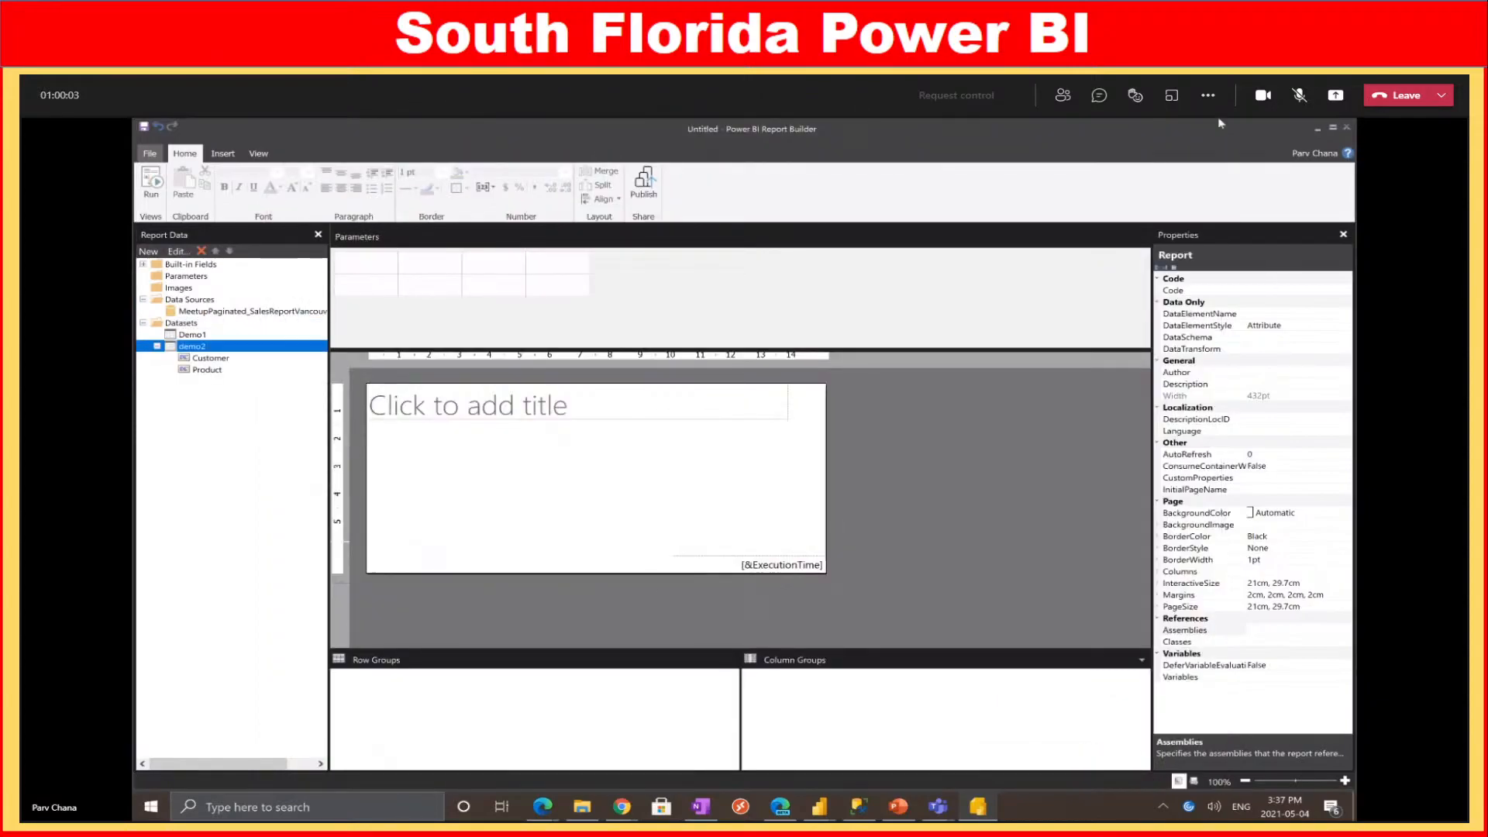
{"action": "left_click", "coordinate": [808, 426]}
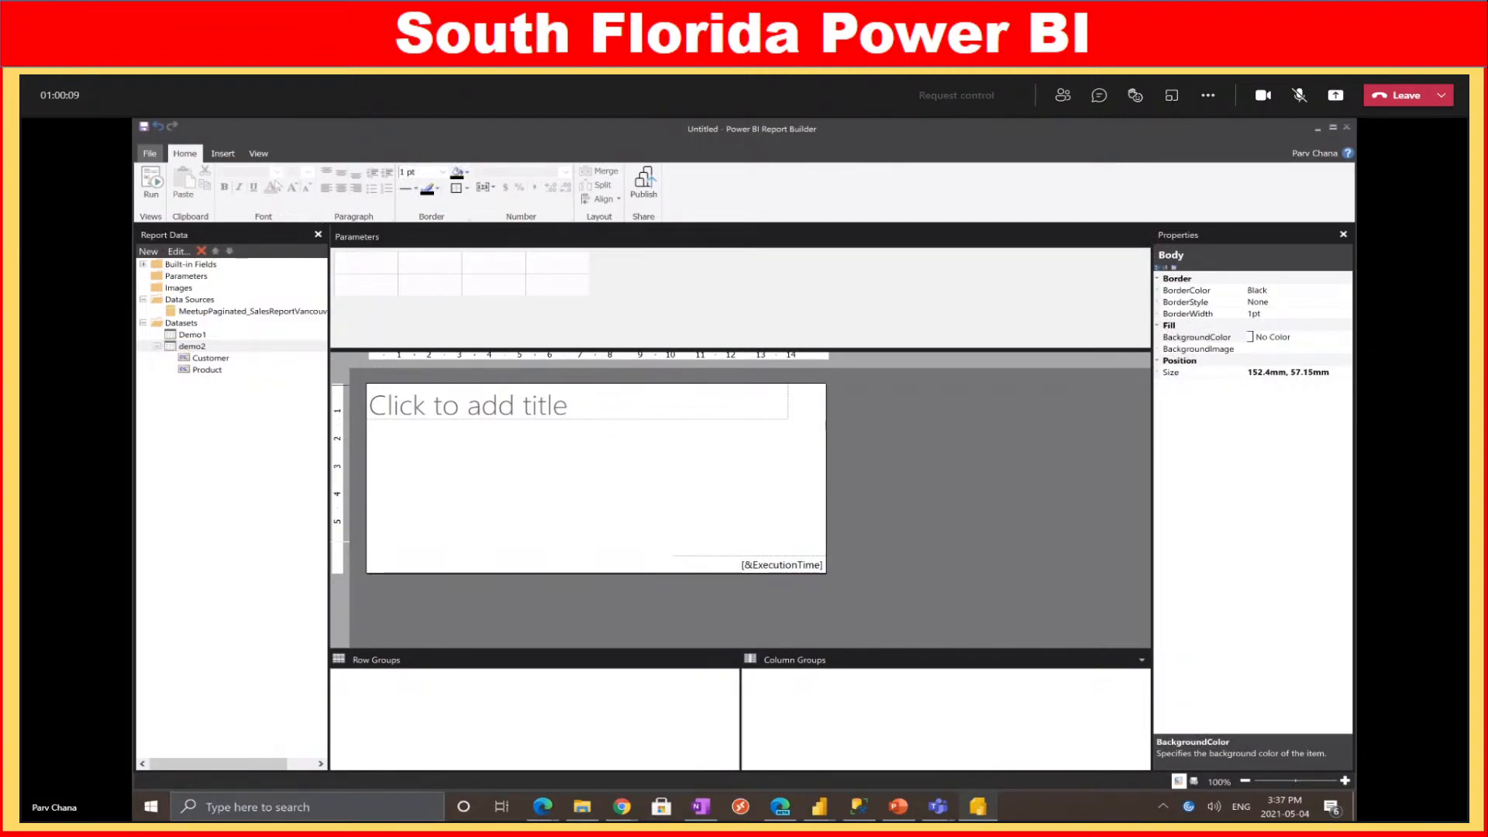
Draw a three-column table with Customer and Product from demo2, then run the report
{"action": "left_click", "coordinate": [222, 152]}
{"action": "left_click", "coordinate": [151, 203]}
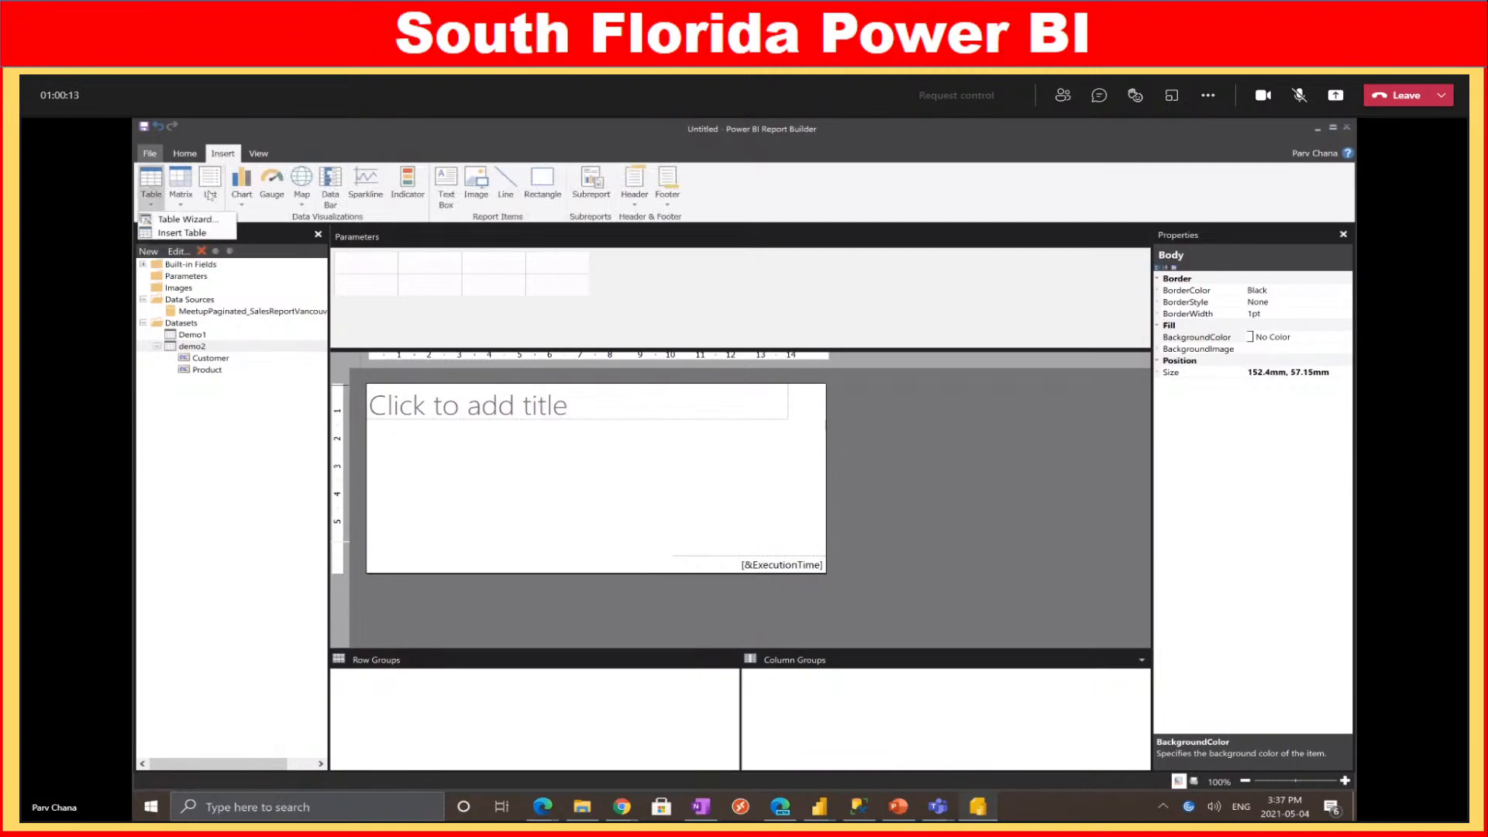
{"action": "left_click", "coordinate": [193, 233]}
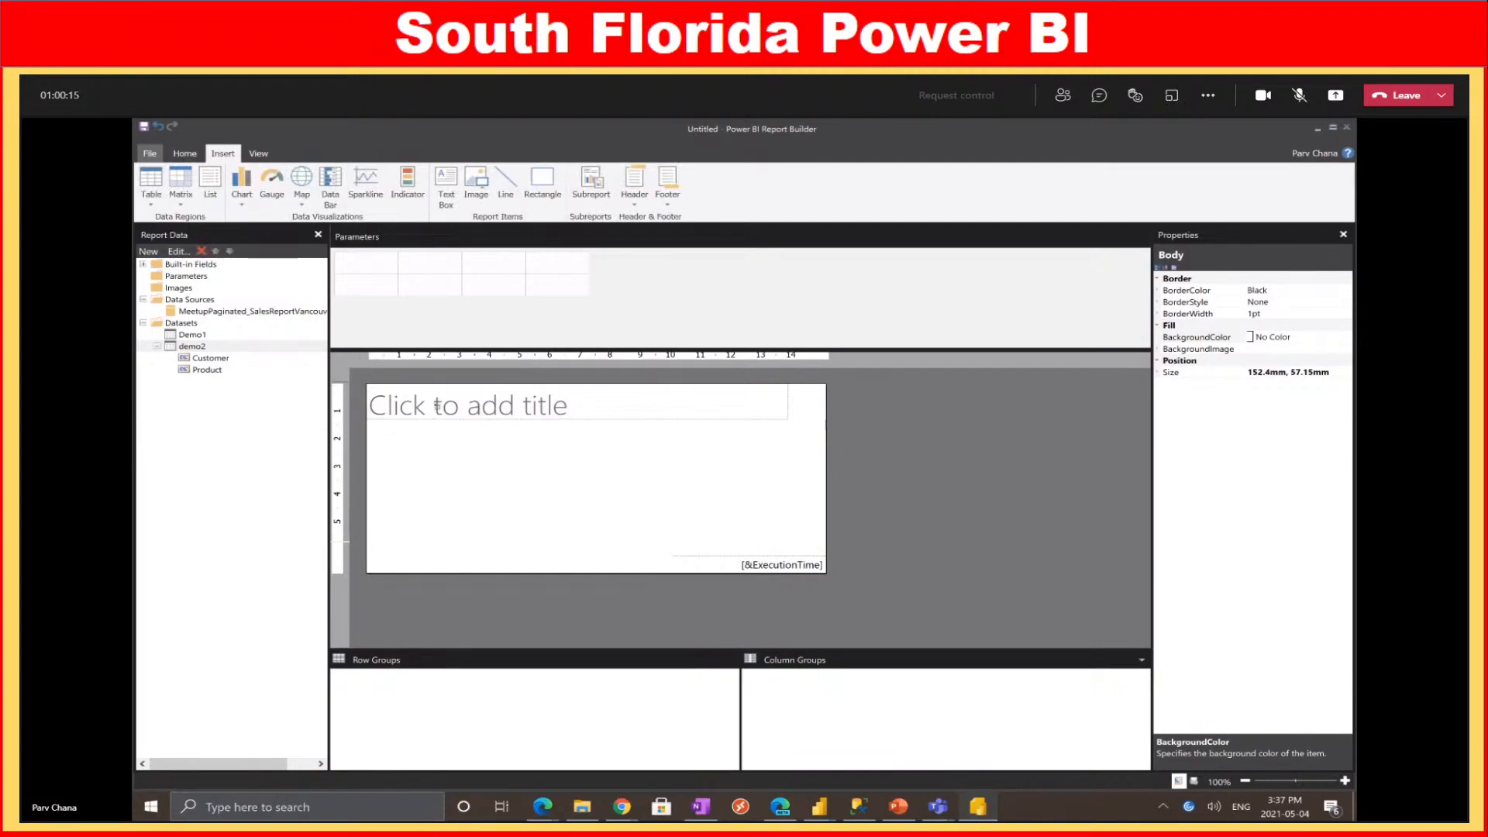
{"action": "left_click_drag", "start_coordinate": [403, 431], "coordinate": [742, 486]}
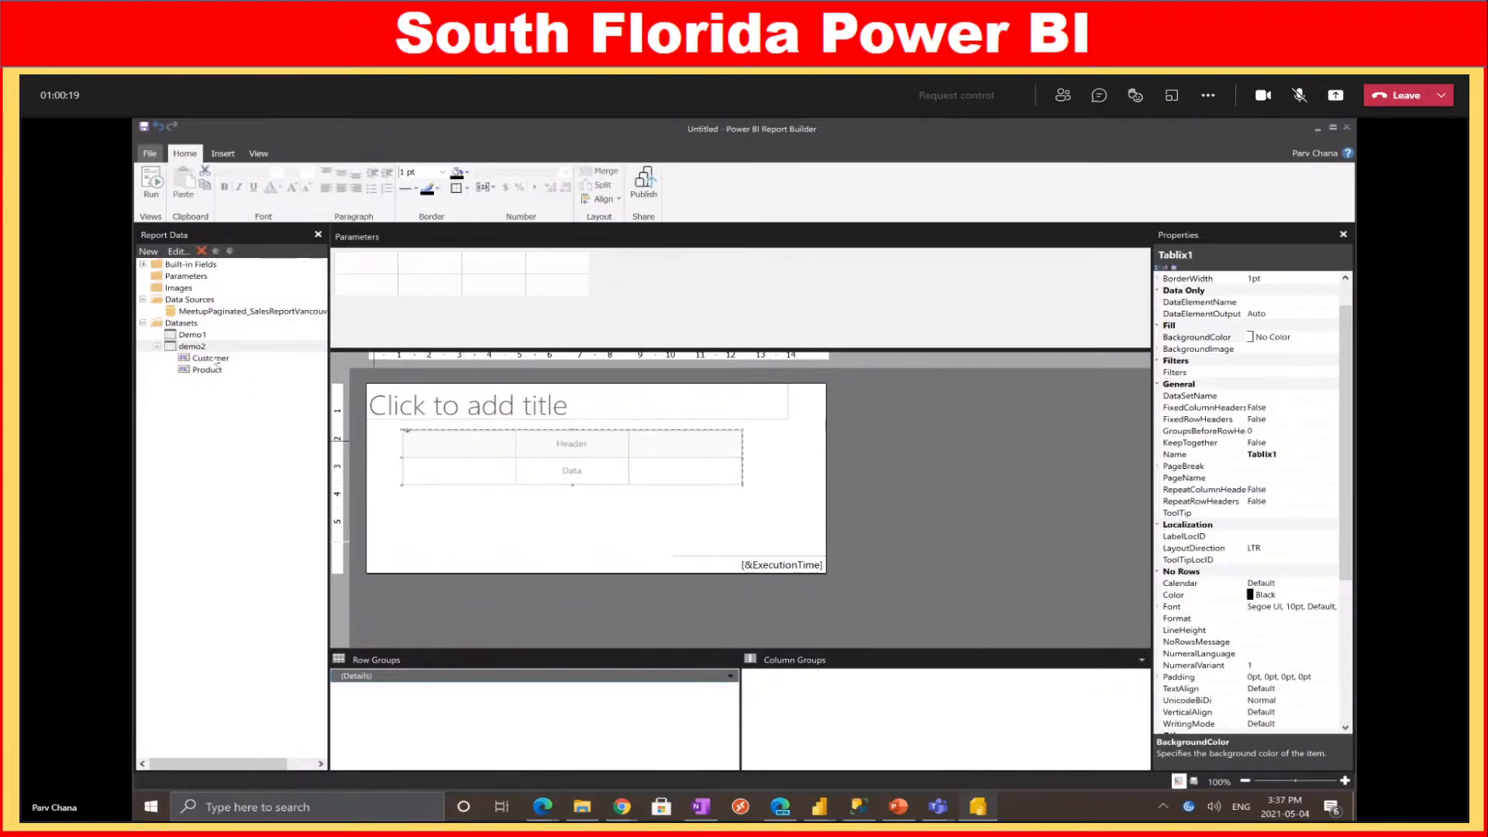
{"action": "left_click_drag", "start_coordinate": [215, 361], "coordinate": [430, 465]}
{"action": "left_click_drag", "start_coordinate": [208, 370], "coordinate": [565, 469]}
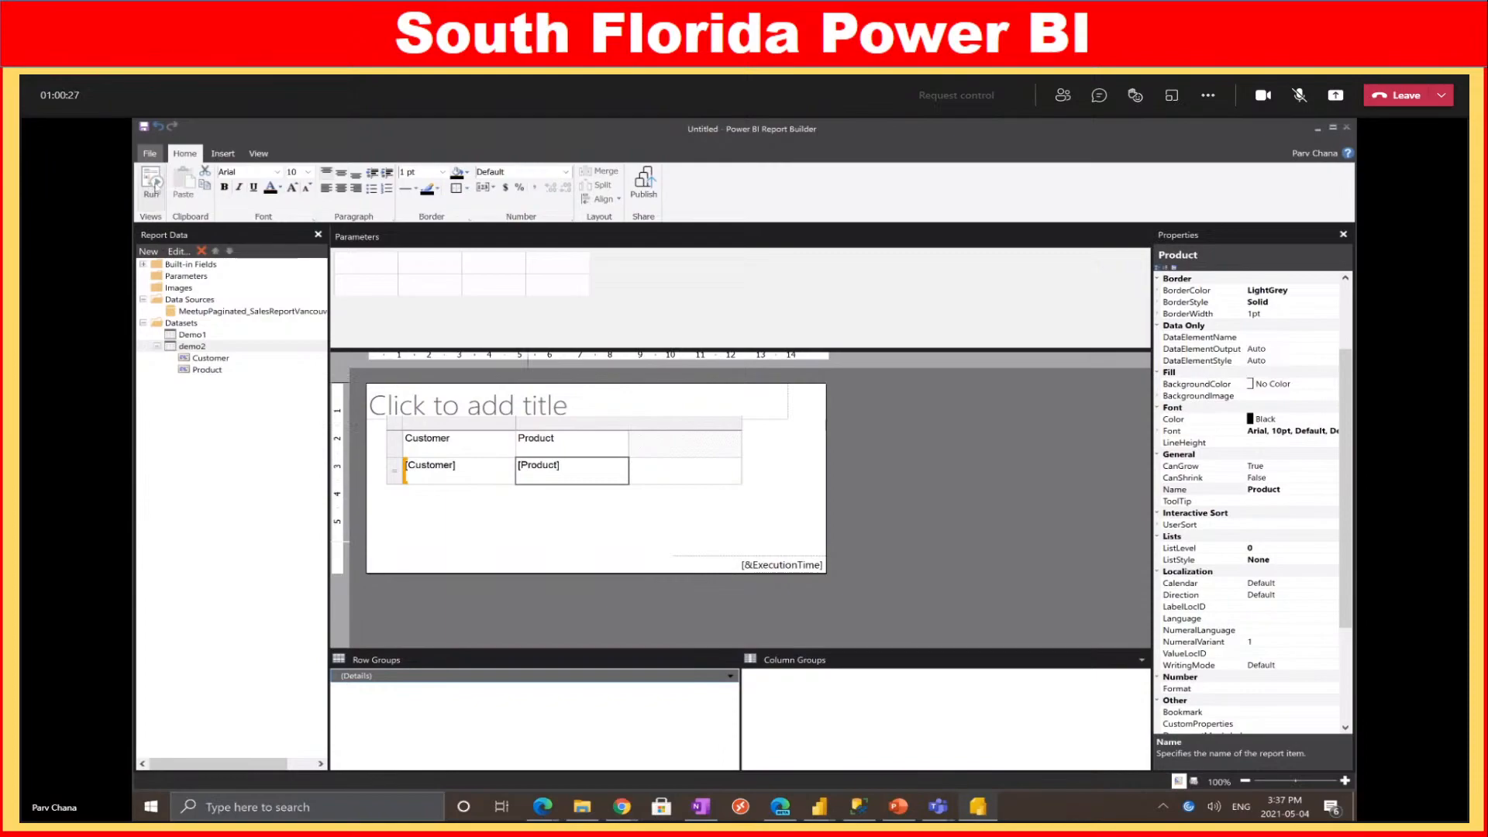
{"action": "left_click", "coordinate": [153, 185]}
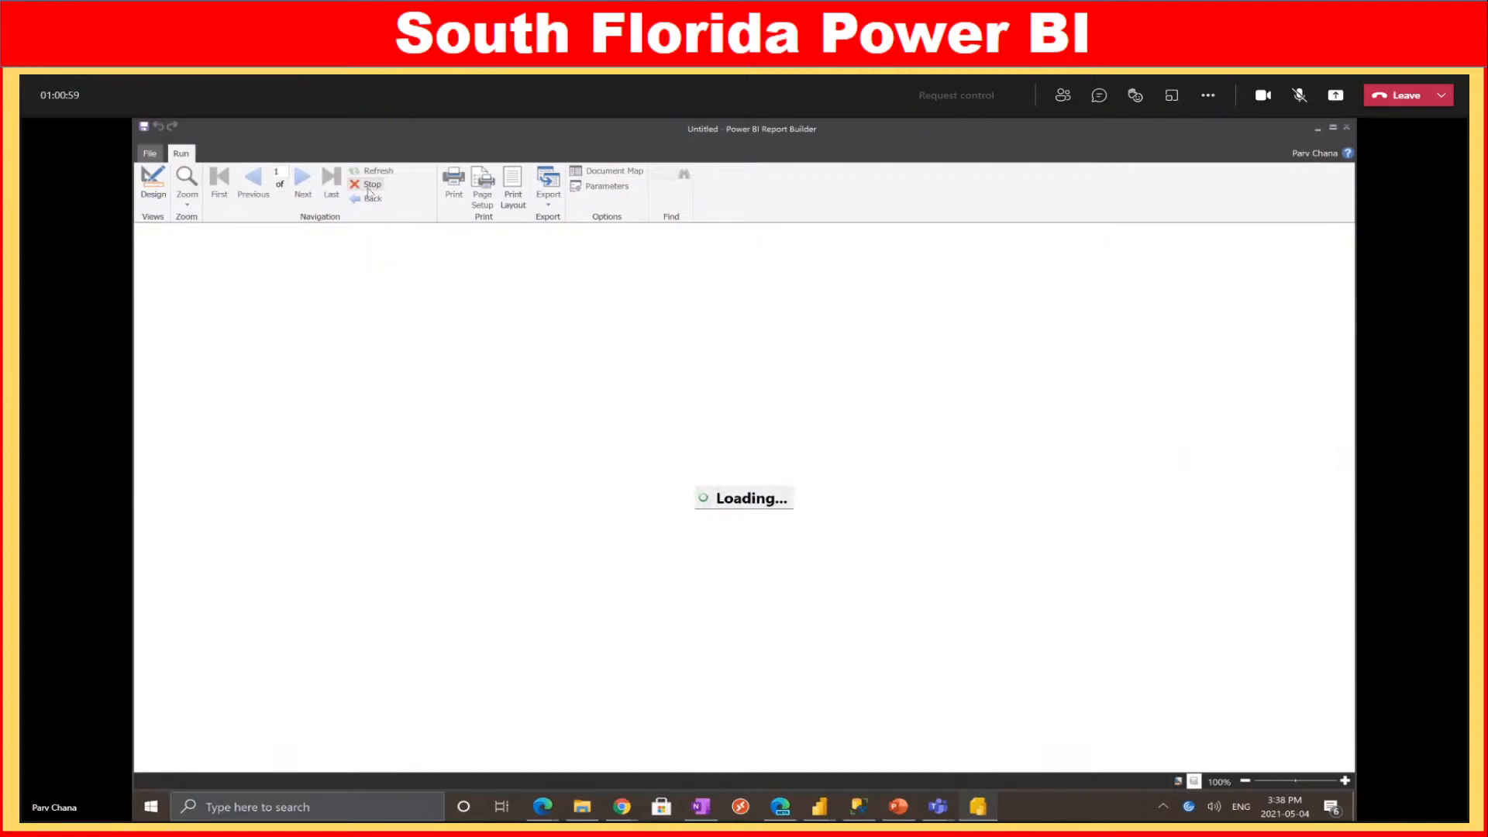
Return to Design view and select the demo2 dataset
{"action": "left_click", "coordinate": [159, 194]}
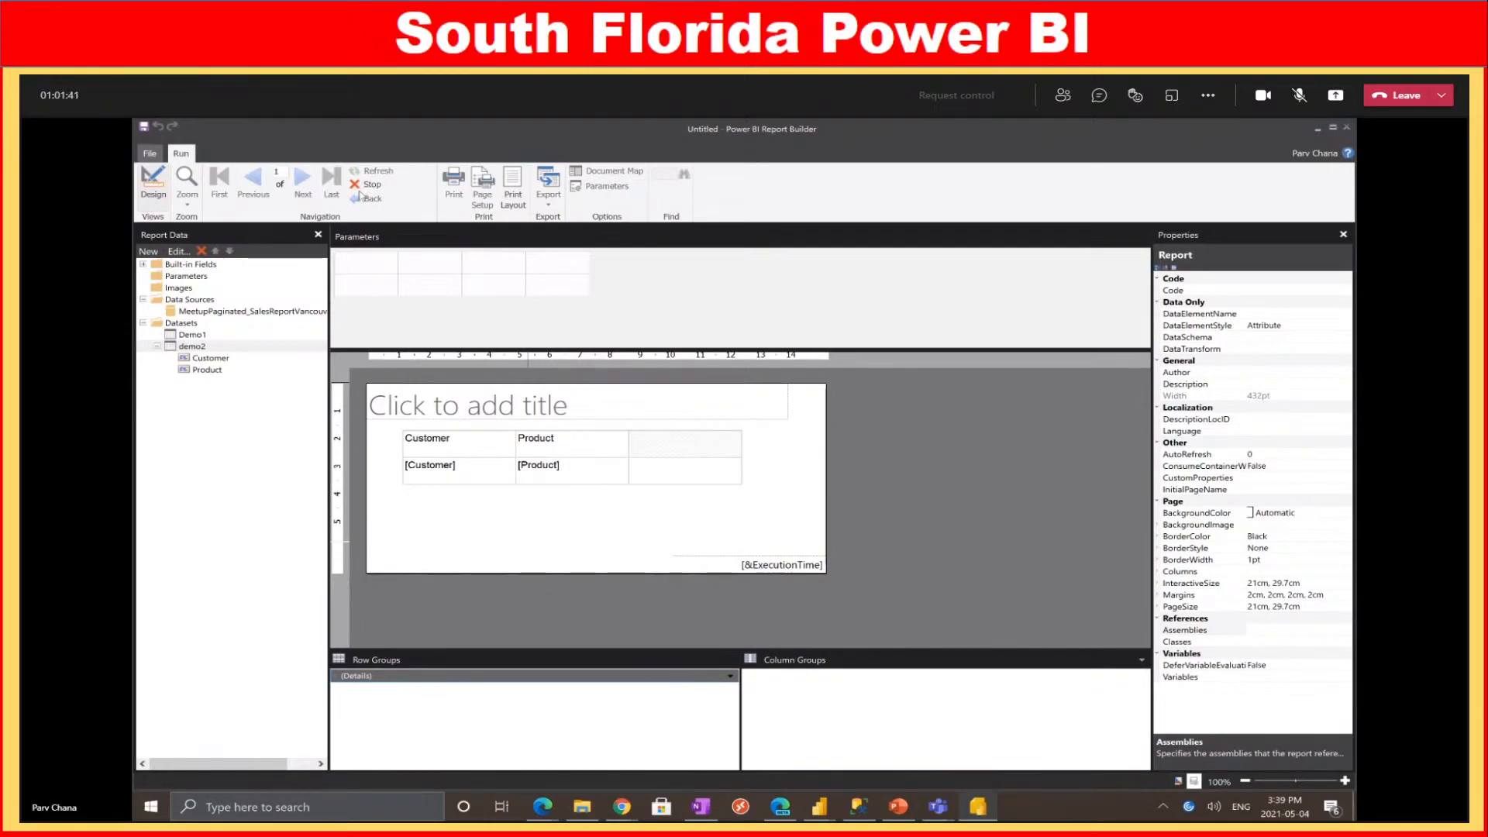
{"action": "left_click", "coordinate": [360, 195]}
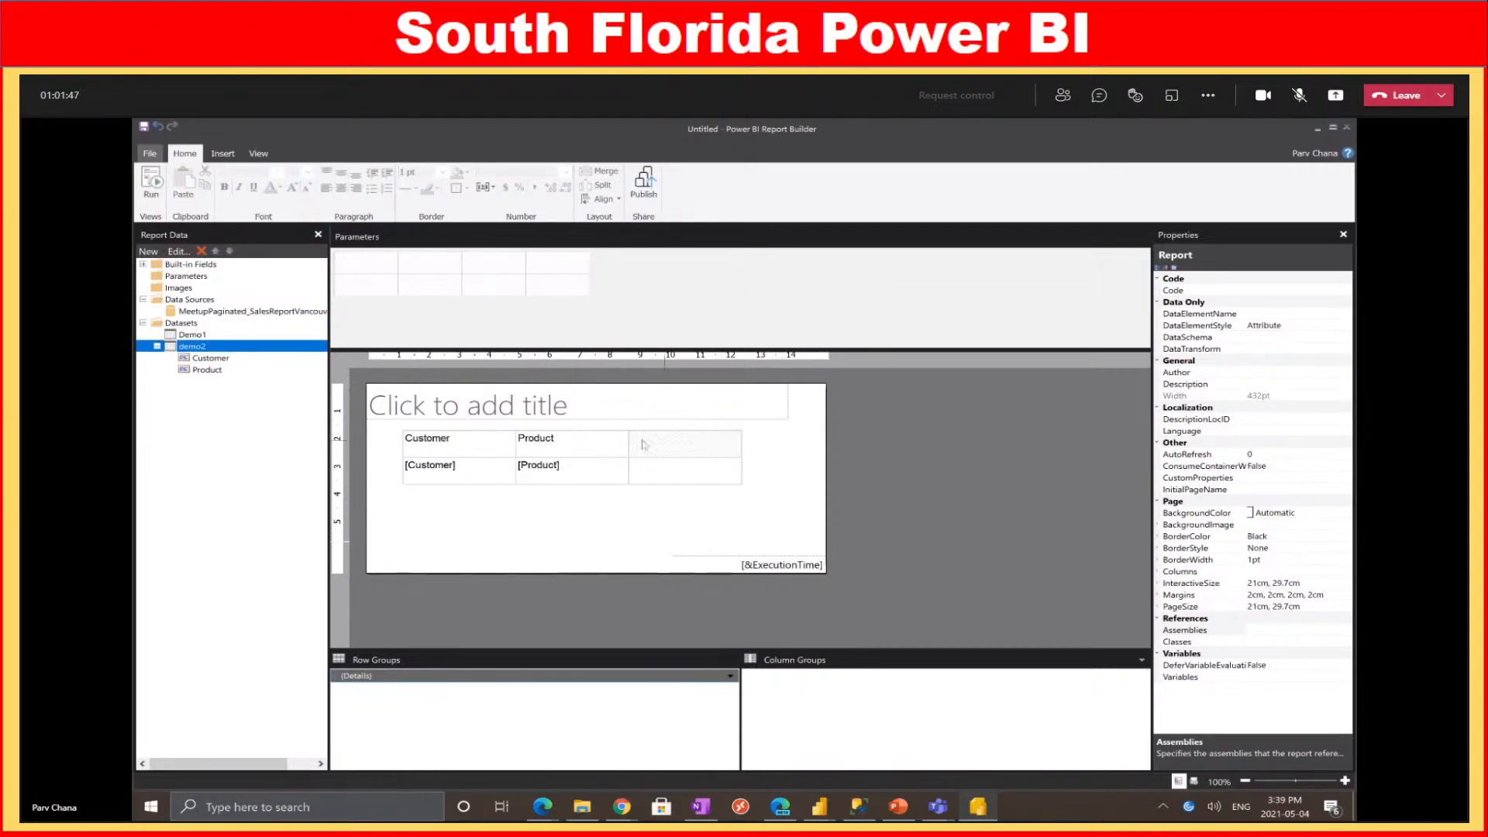
{"action": "right_click", "coordinate": [208, 348]}
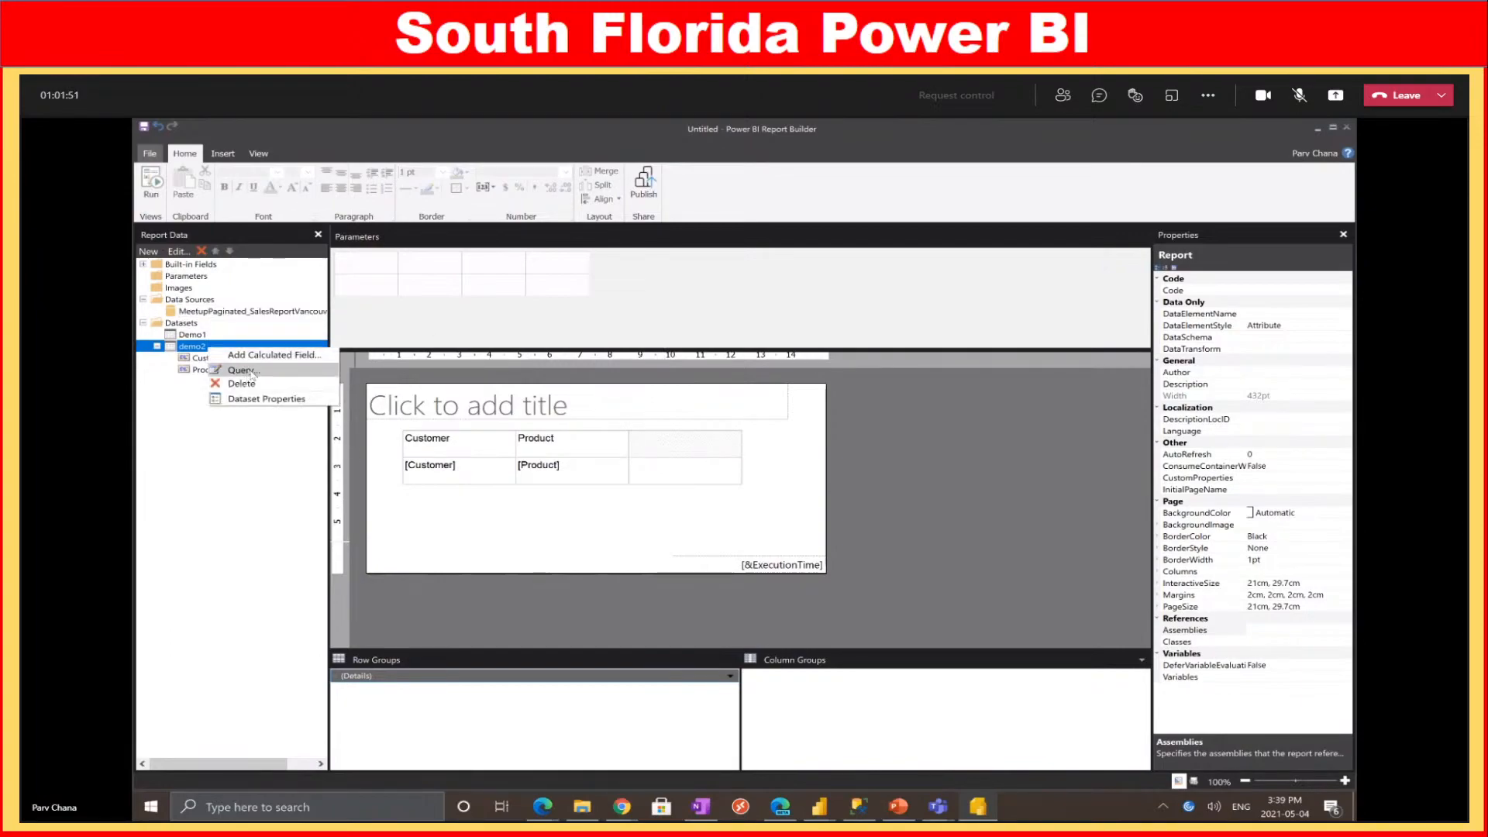
Open demo2's Dataset Properties and launch the Query Designer on its query
{"action": "left_click", "coordinate": [183, 463]}
{"action": "right_click", "coordinate": [199, 346]}
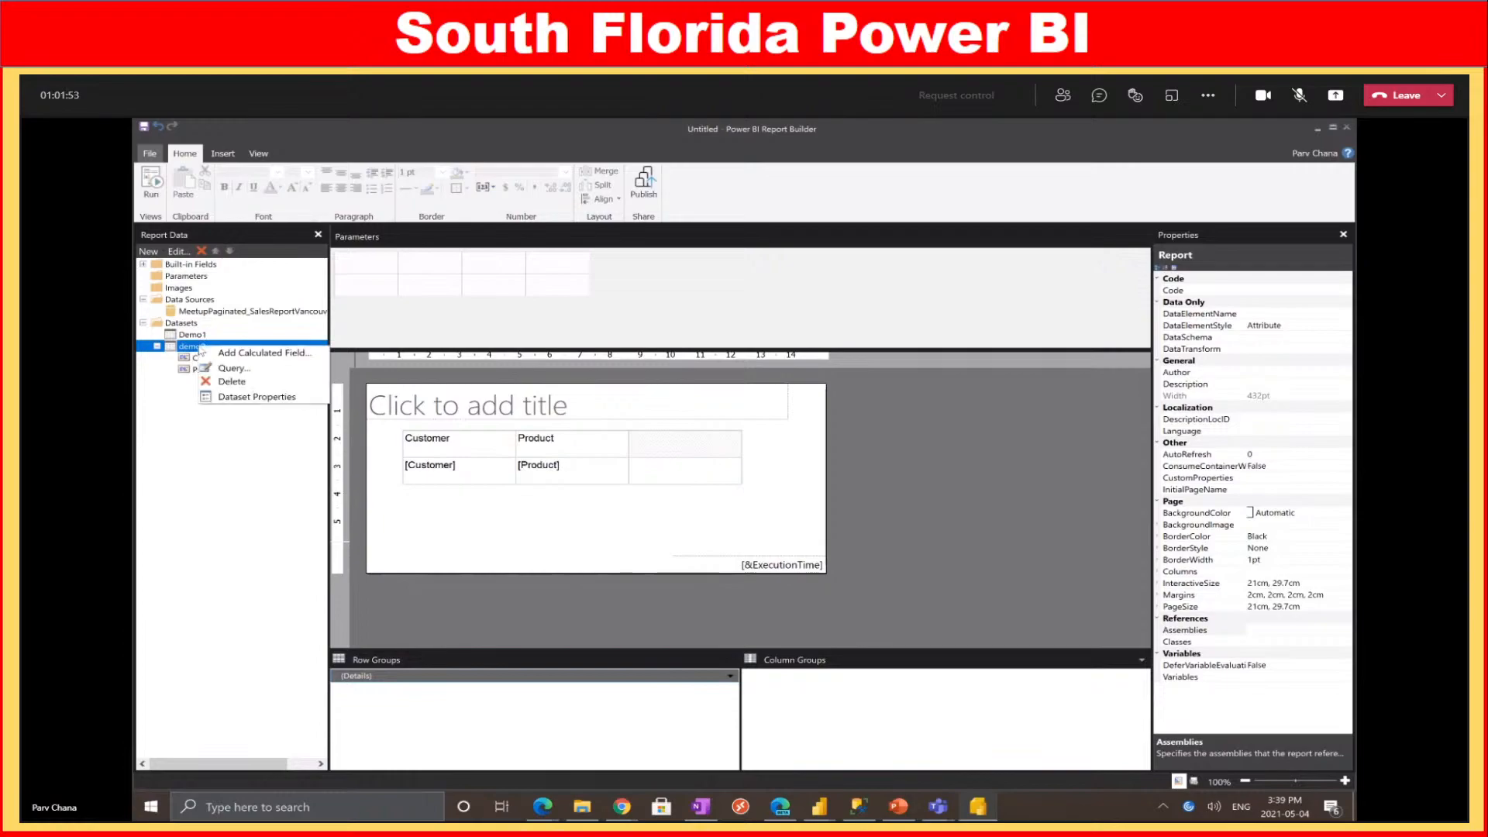
{"action": "left_click", "coordinate": [249, 398]}
{"action": "left_click", "coordinate": [923, 593]}
{"action": "key", "text": "ctrl+a"}
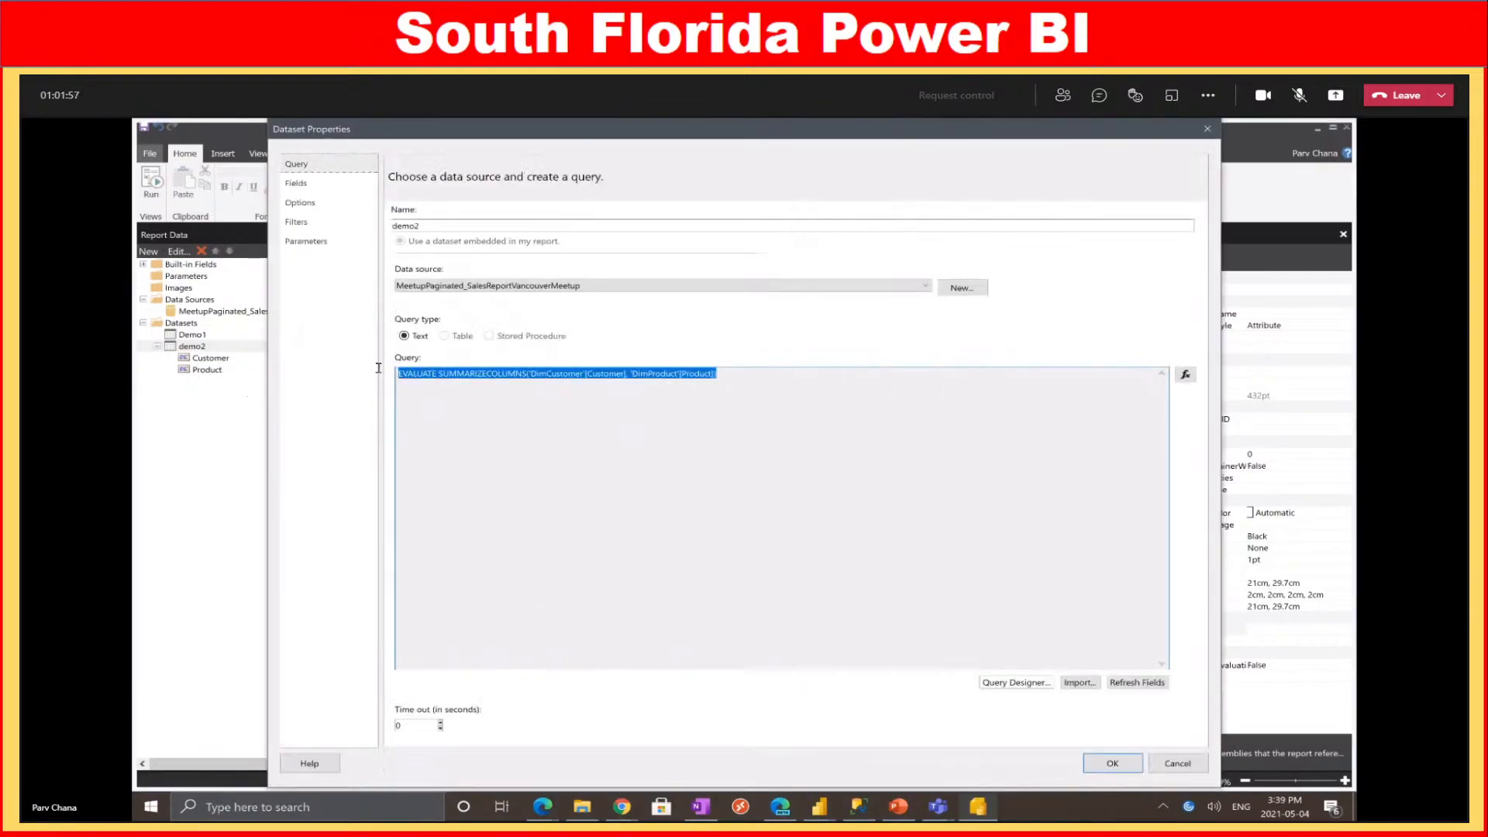
{"action": "left_click", "coordinate": [1012, 682]}
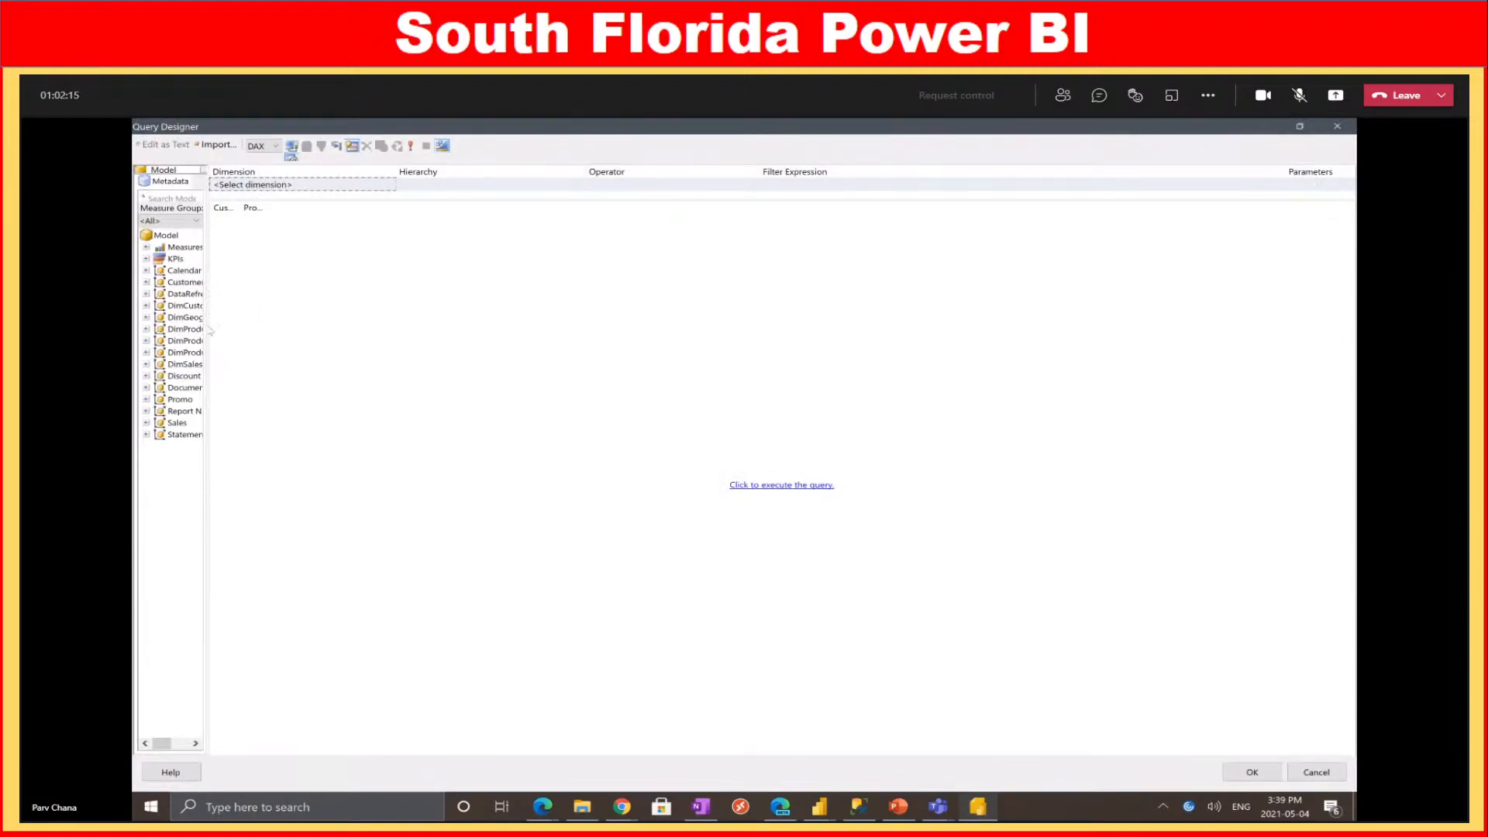
Search the model for customer and add DimCustomer Customer to the filter grid
{"action": "left_click_drag", "start_coordinate": [209, 334], "coordinate": [286, 335]}
{"action": "left_click", "coordinate": [189, 200]}
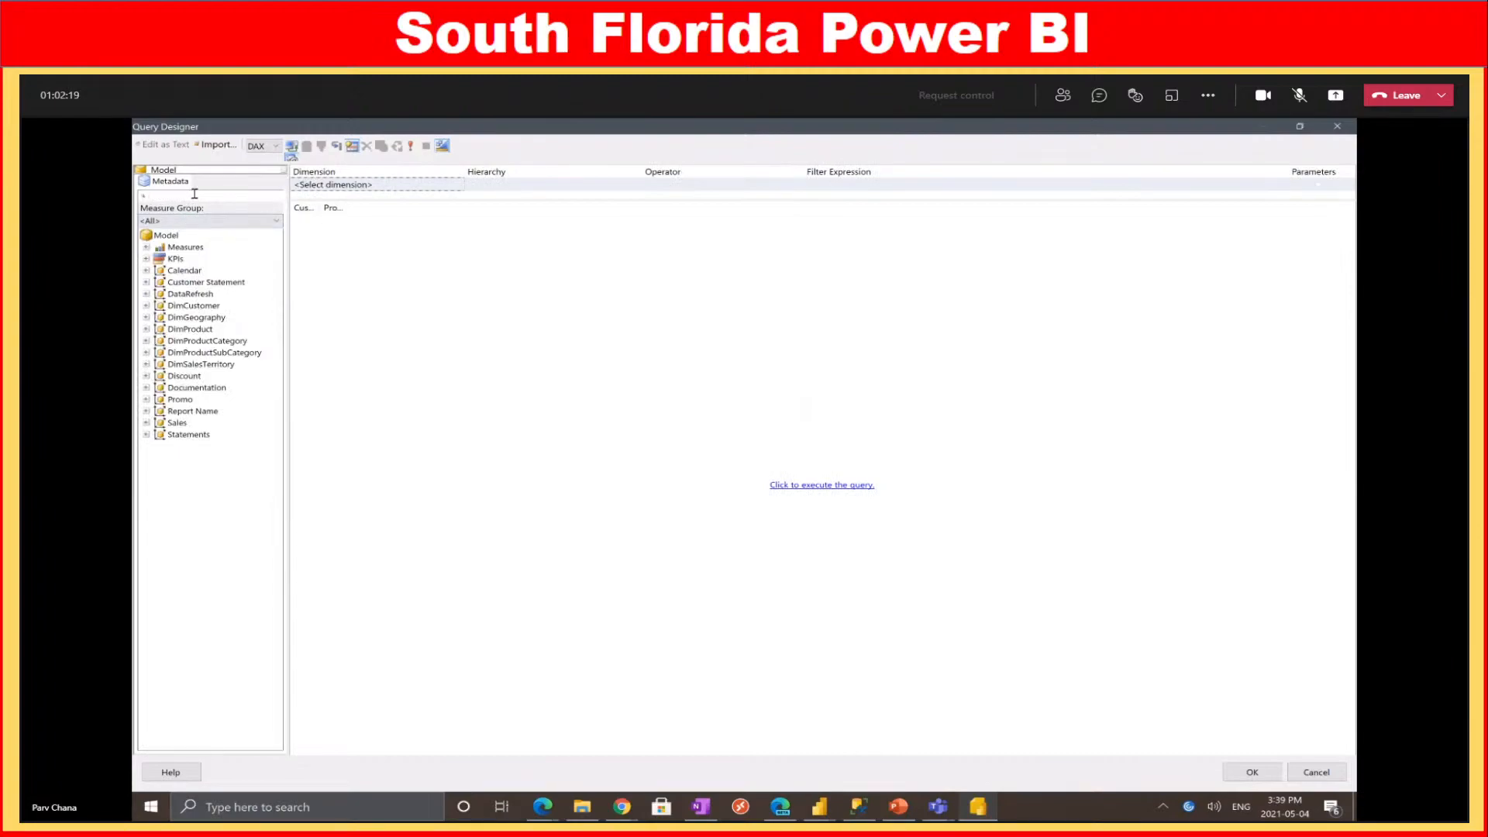
{"action": "type", "text": "d"}
{"action": "type", "text": "ustomer"}
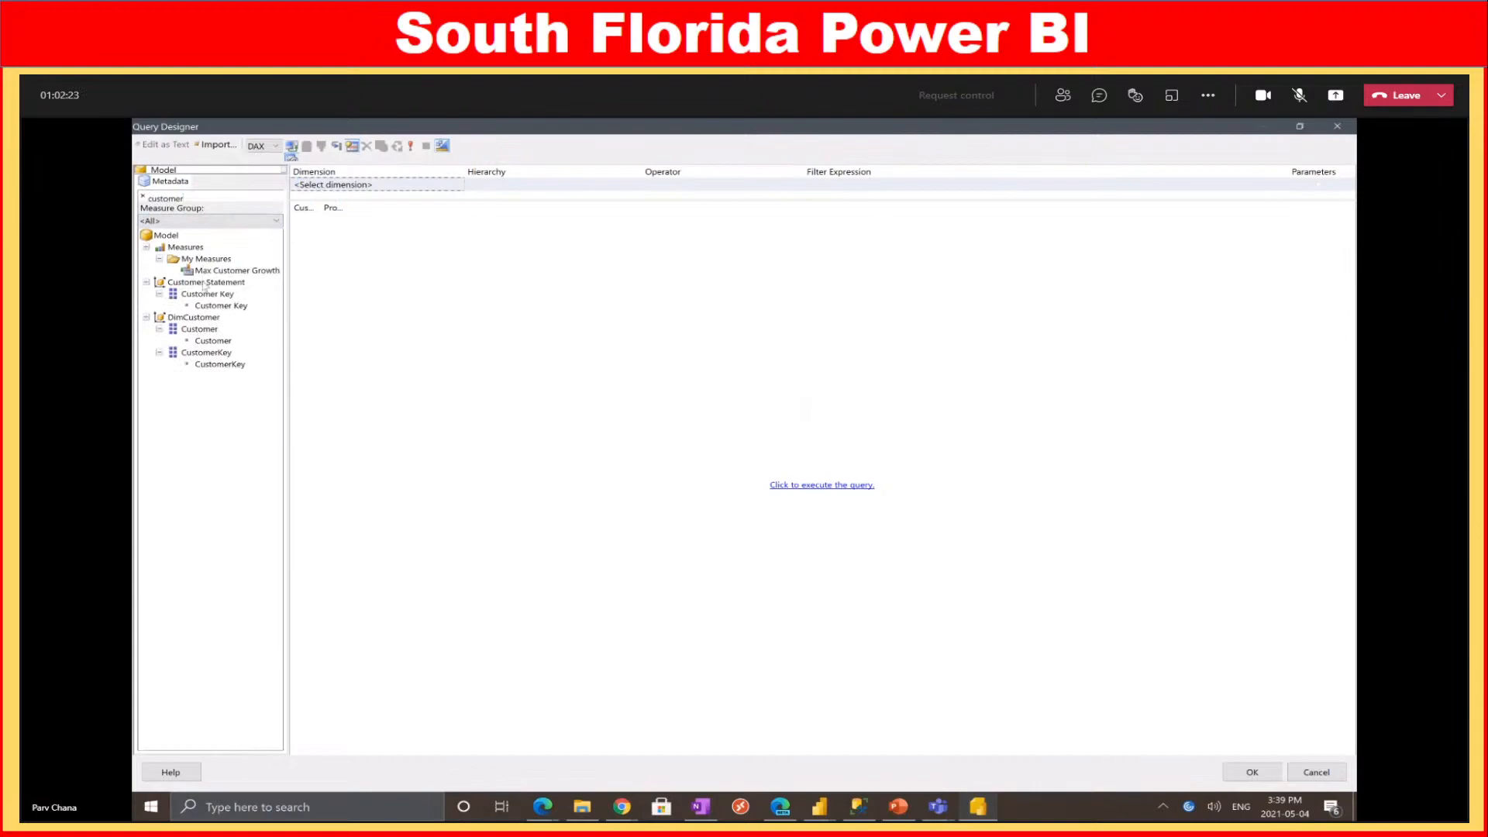
{"action": "left_click_drag", "start_coordinate": [201, 330], "coordinate": [365, 190]}
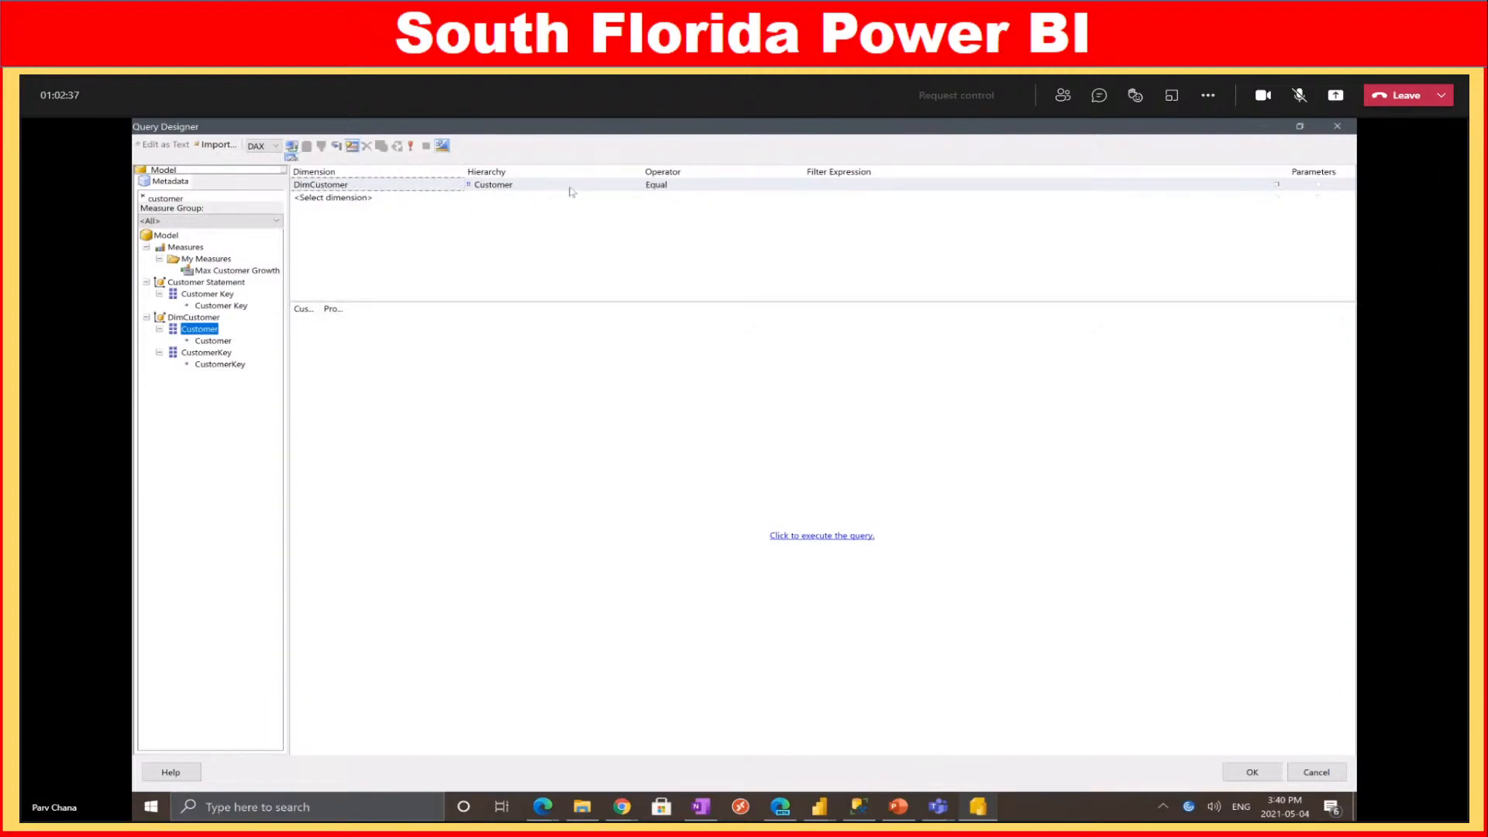
Set the Customer filter to equal three chosen customers and accept the designer
{"action": "left_click", "coordinate": [973, 187]}
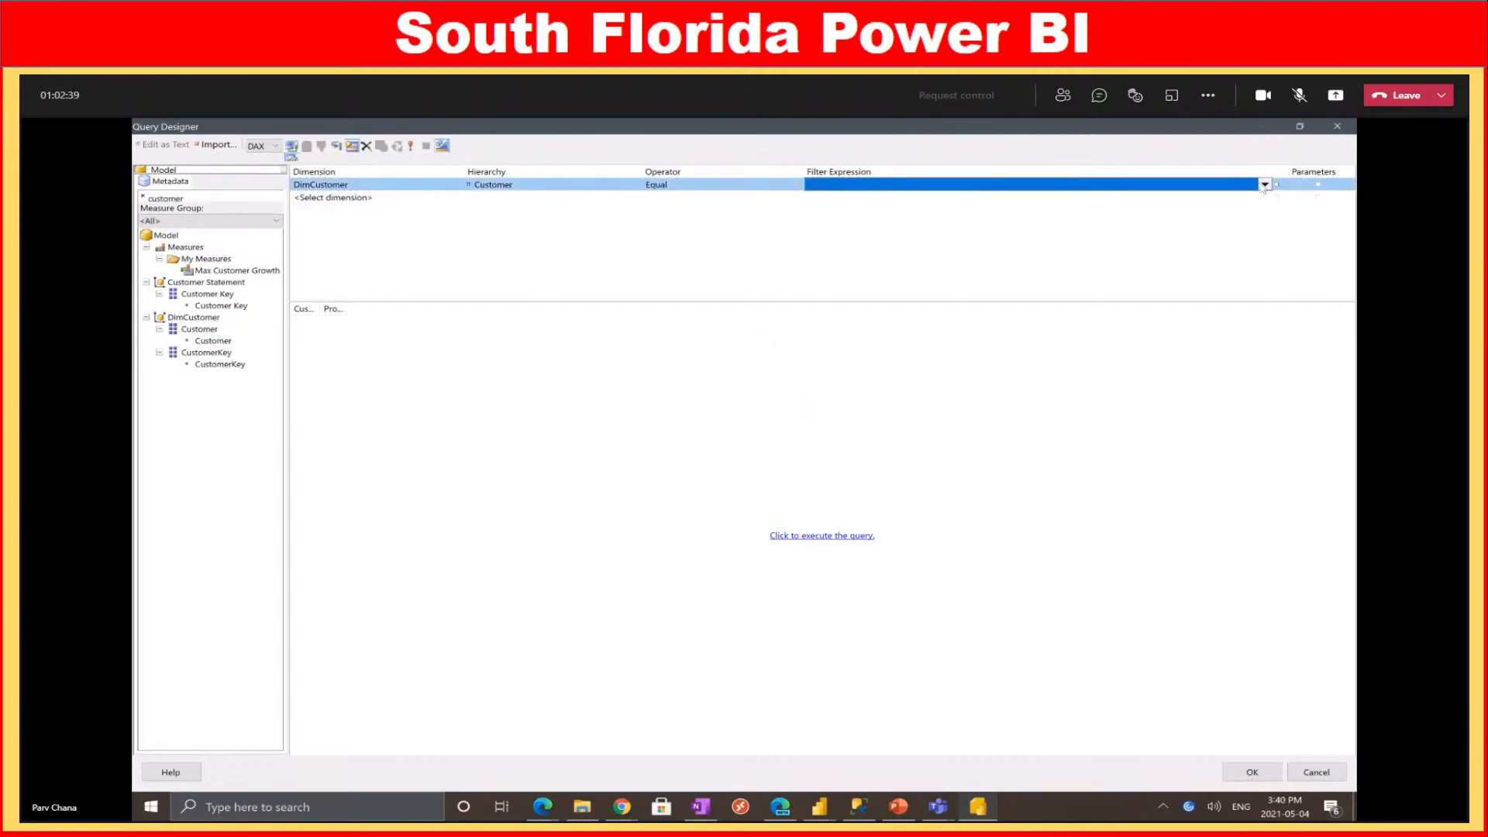
{"action": "left_click", "coordinate": [1261, 185]}
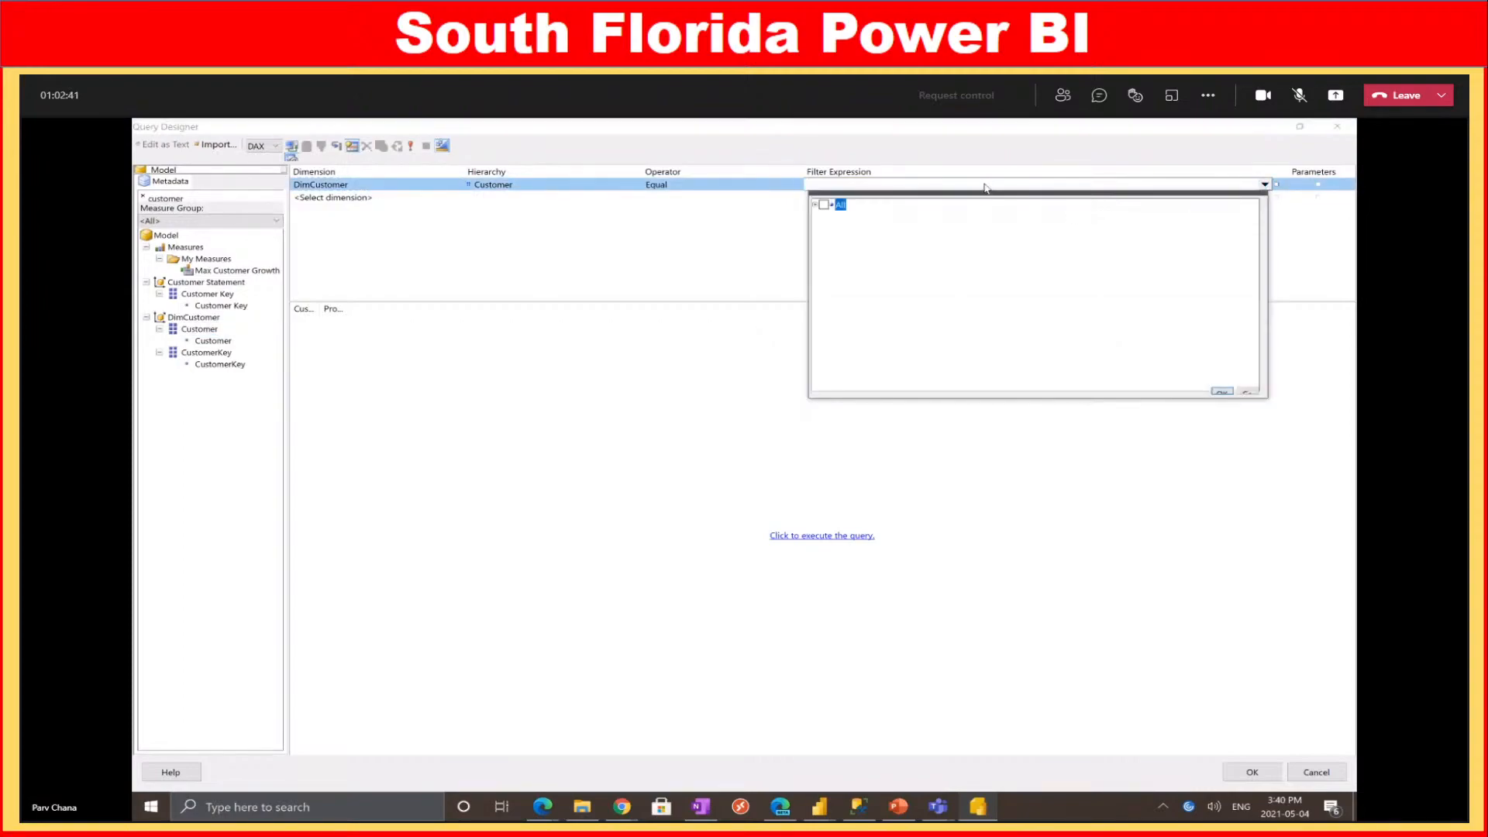
{"action": "left_click", "coordinate": [815, 205]}
{"action": "left_click", "coordinate": [830, 217]}
{"action": "left_click", "coordinate": [830, 228]}
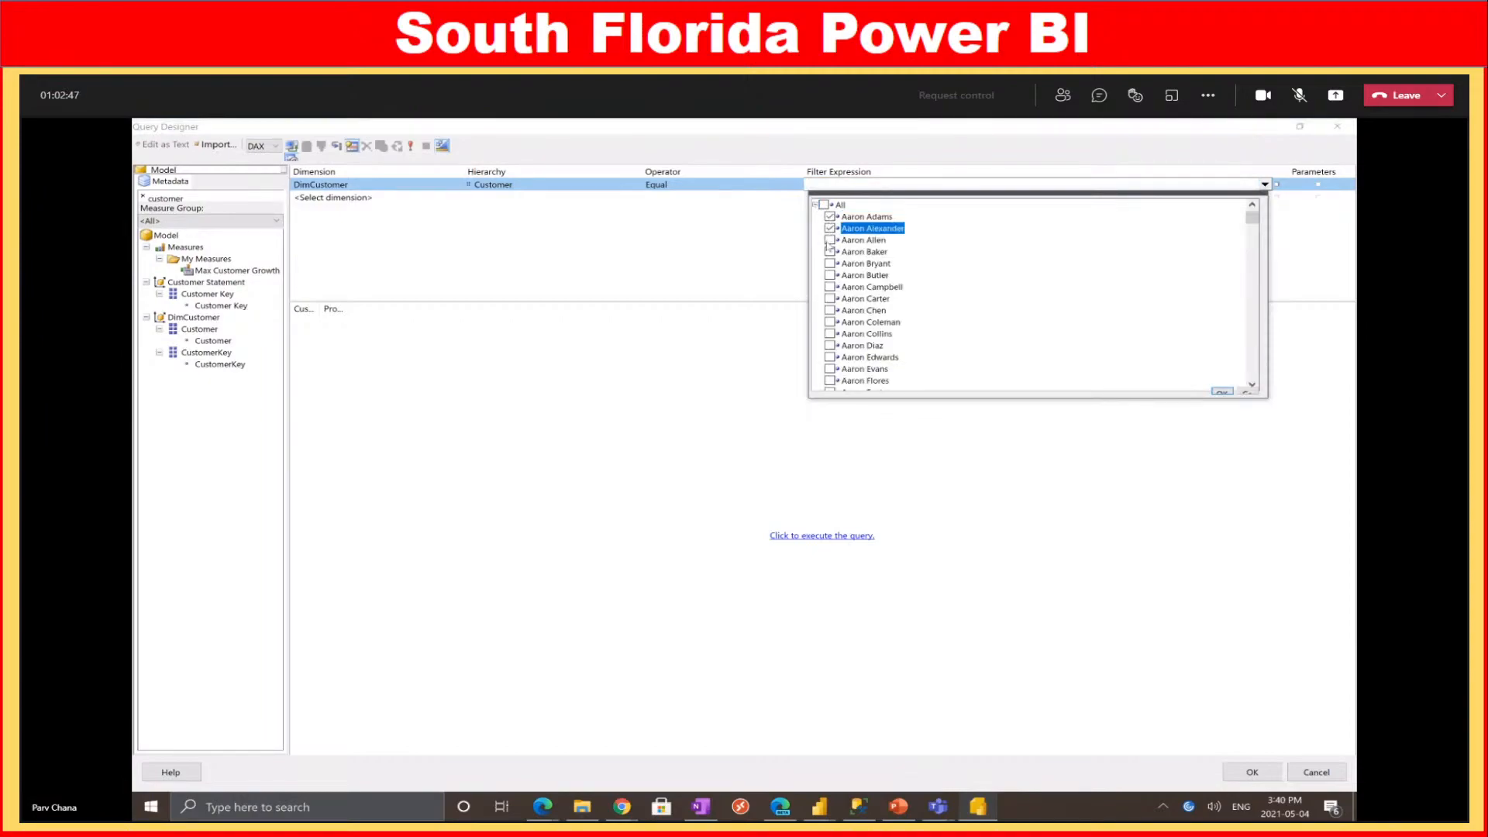
{"action": "left_click", "coordinate": [829, 240]}
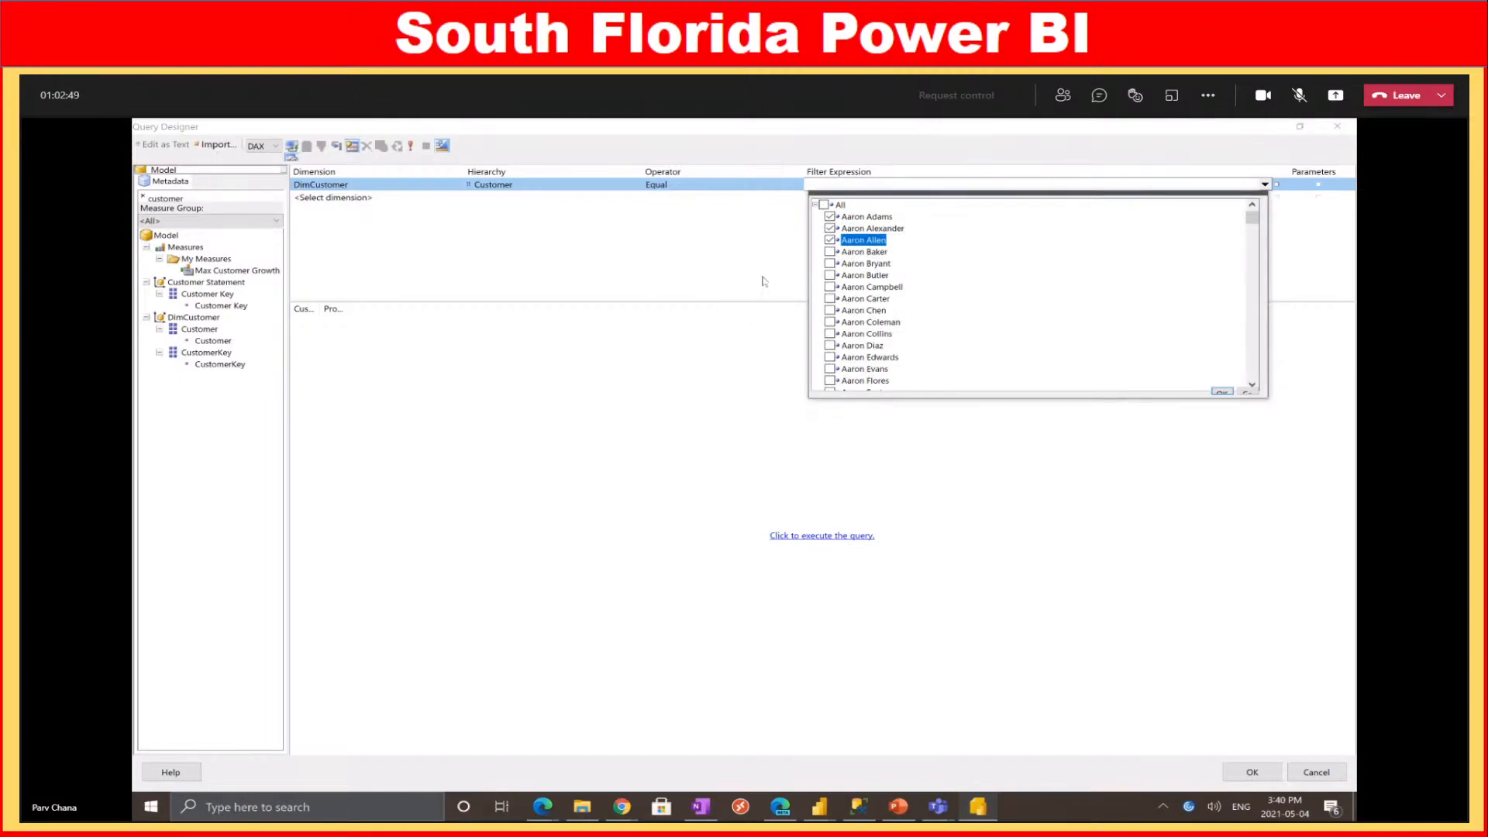
{"action": "left_click", "coordinate": [1220, 393]}
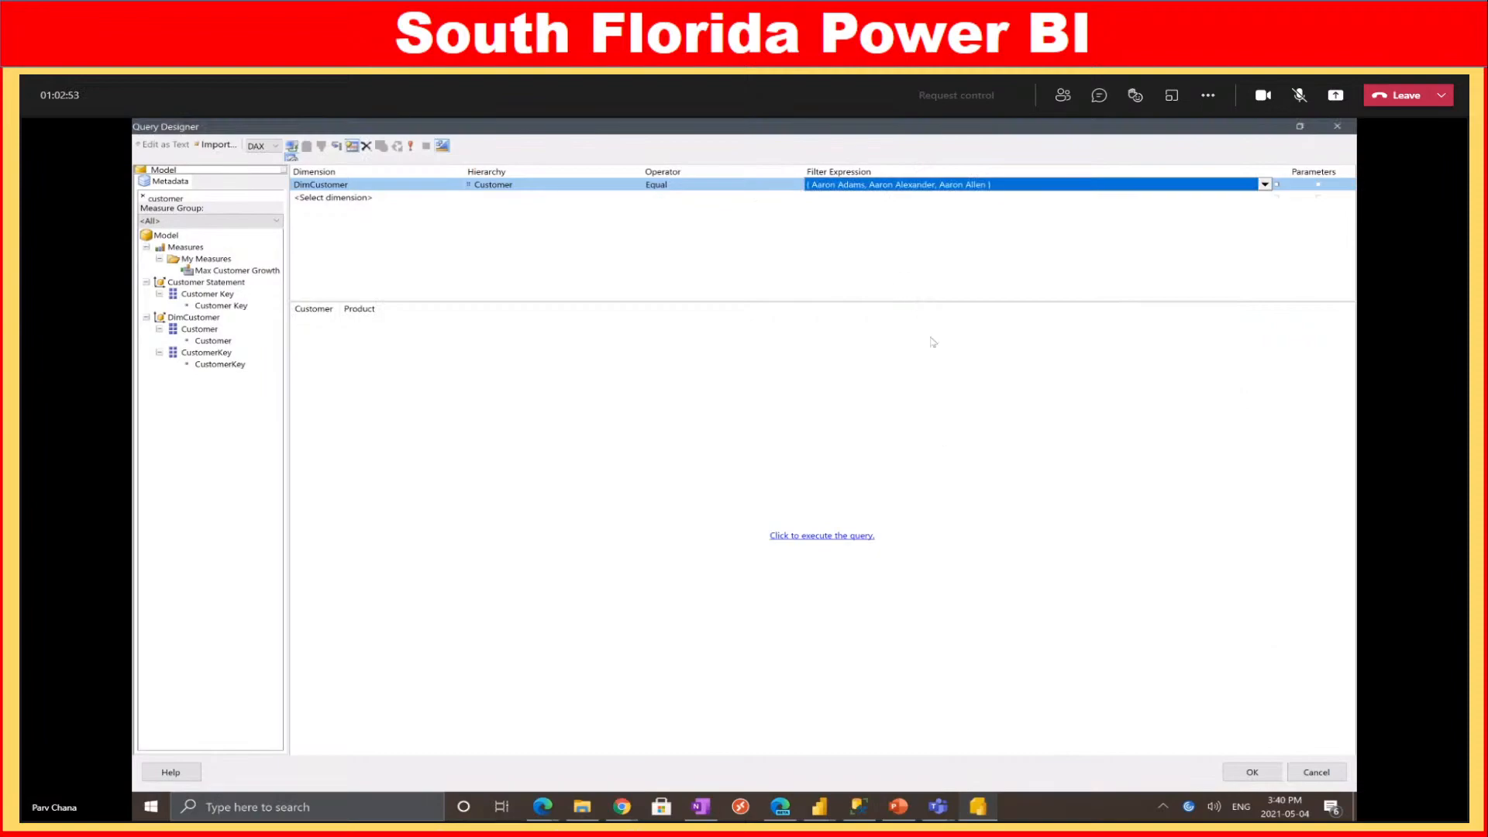
{"action": "left_click", "coordinate": [1242, 777]}
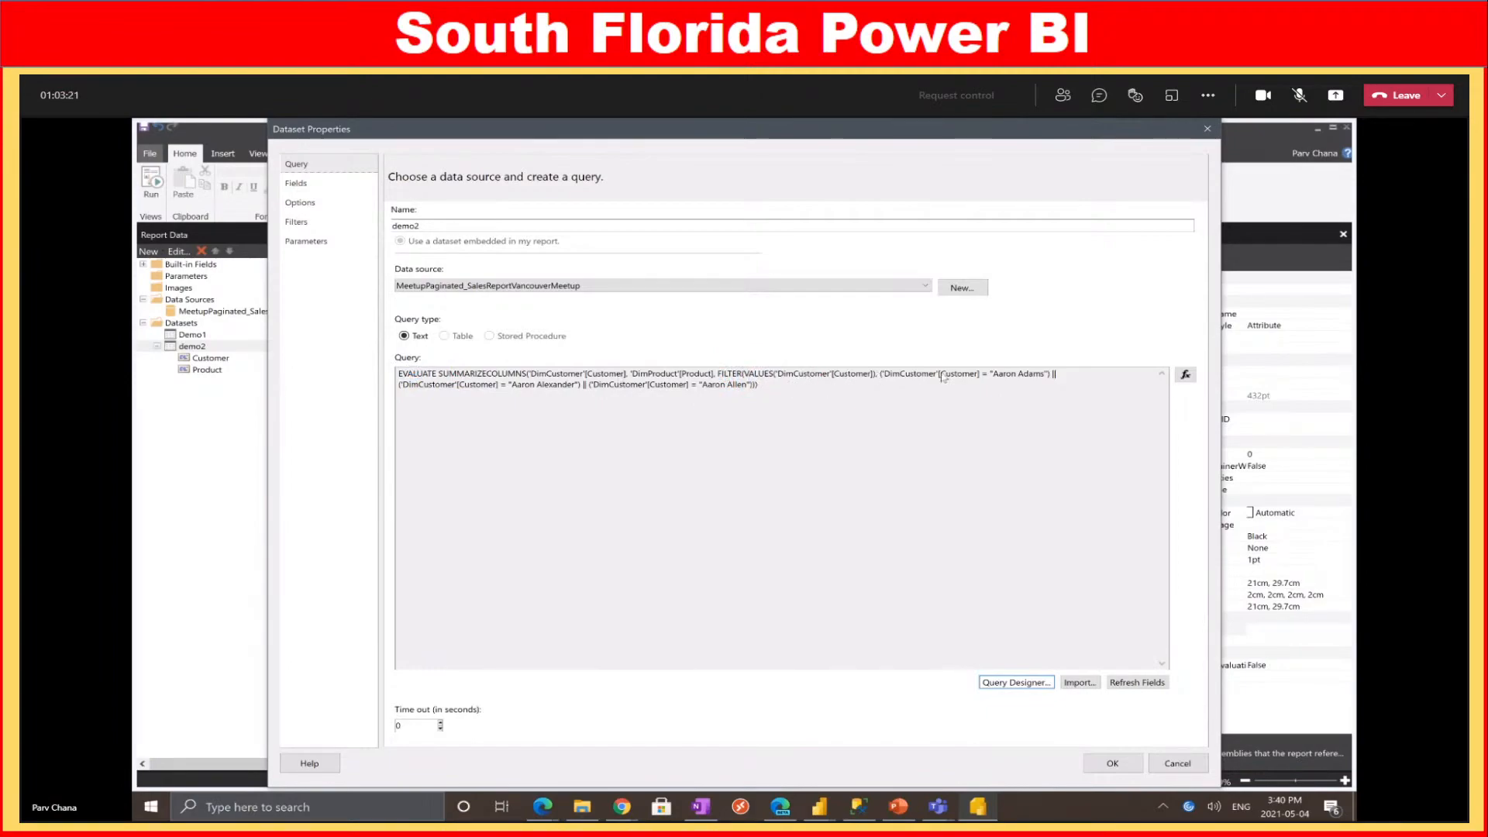
Check the generated FILTER clause, save the demo2 query, and run the report
{"action": "left_click_drag", "start_coordinate": [656, 373], "coordinate": [1033, 384]}
{"action": "left_click", "coordinate": [550, 384]}
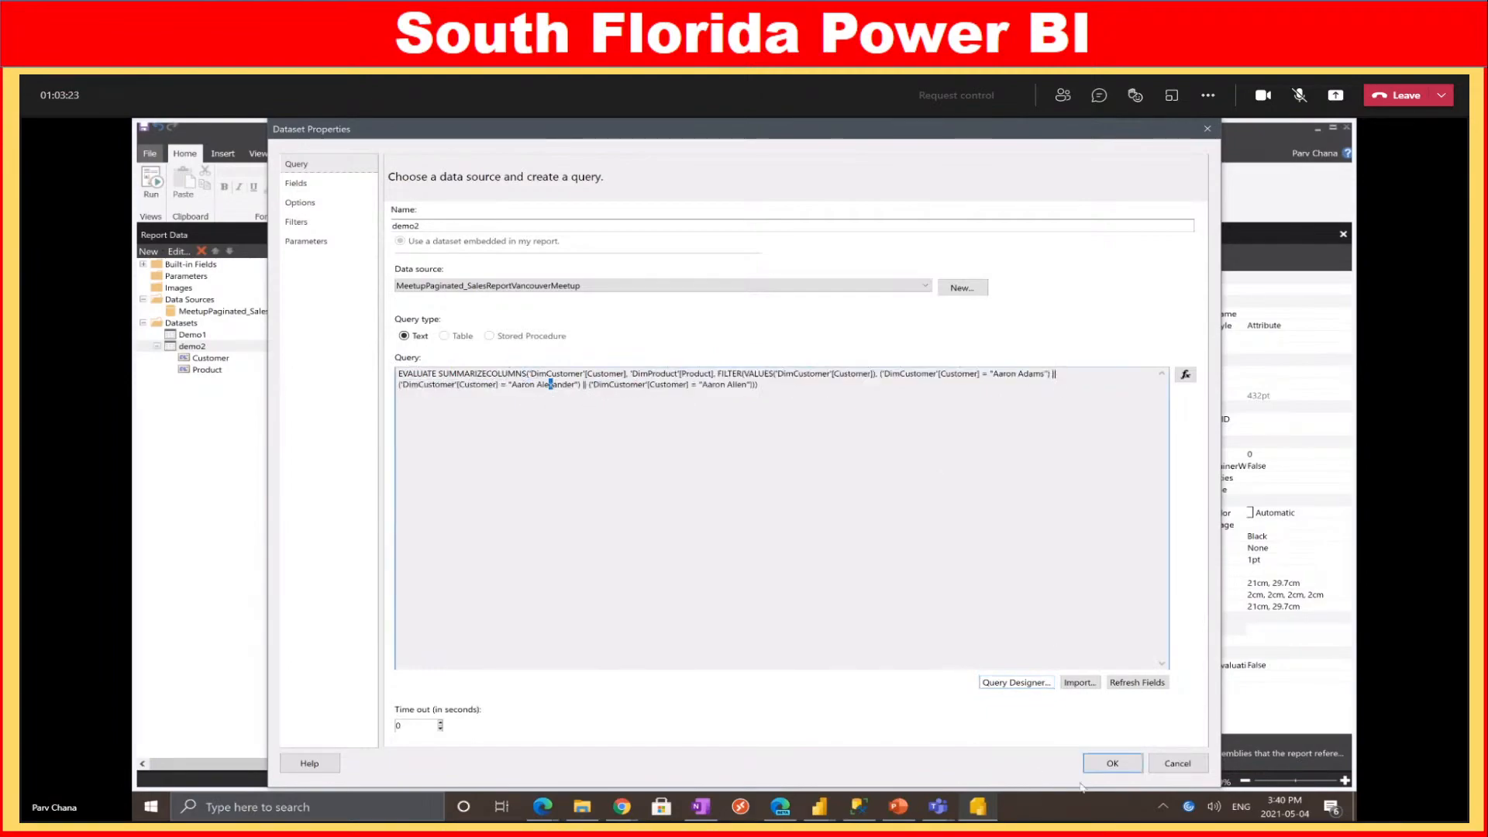
{"action": "left_click", "coordinate": [1111, 766]}
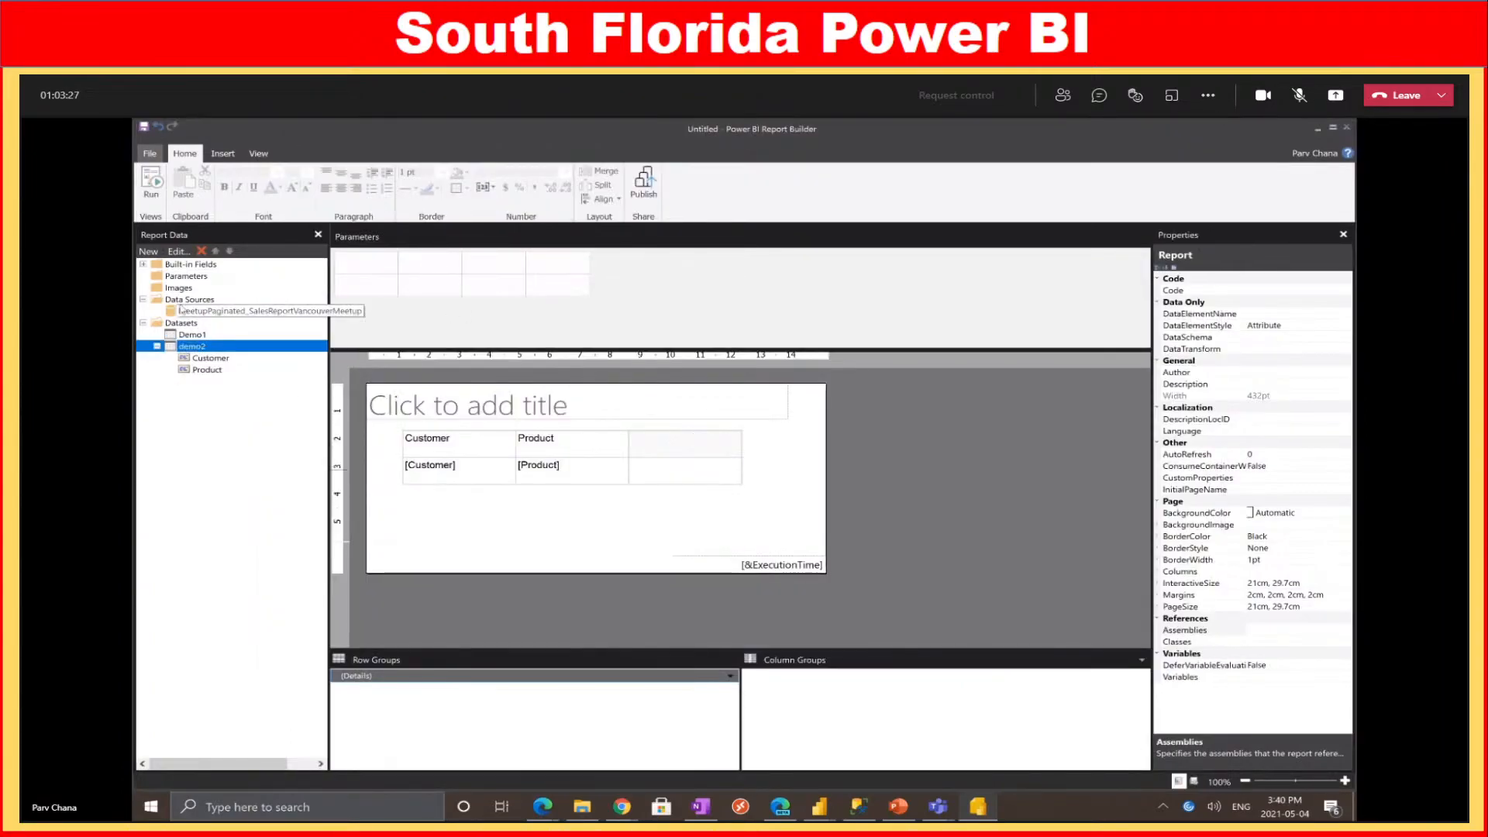
{"action": "left_click", "coordinate": [153, 183]}
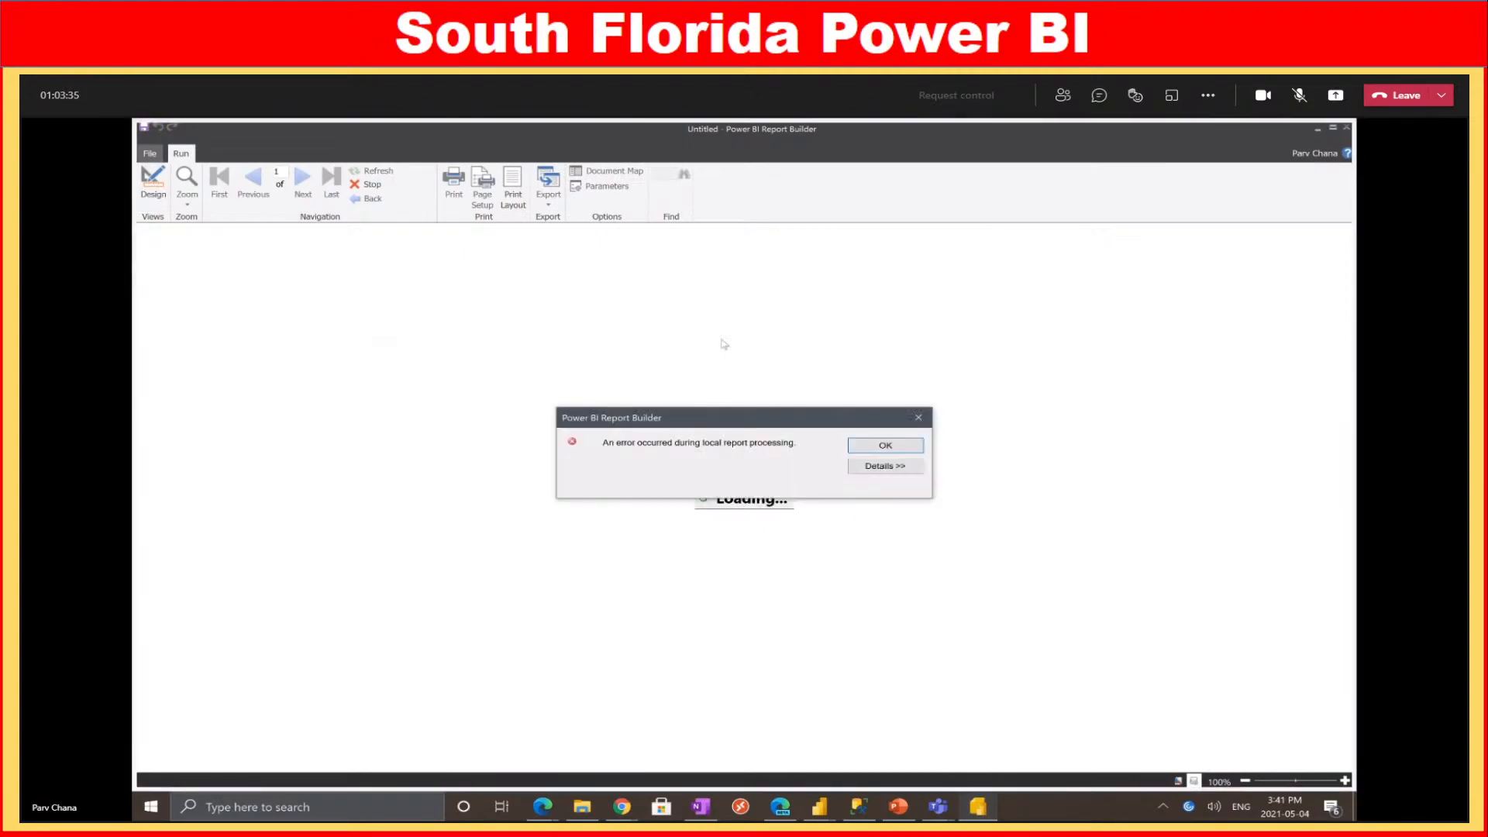
Inspect the report processing error details, then go back to Design view
{"action": "left_click", "coordinate": [890, 469]}
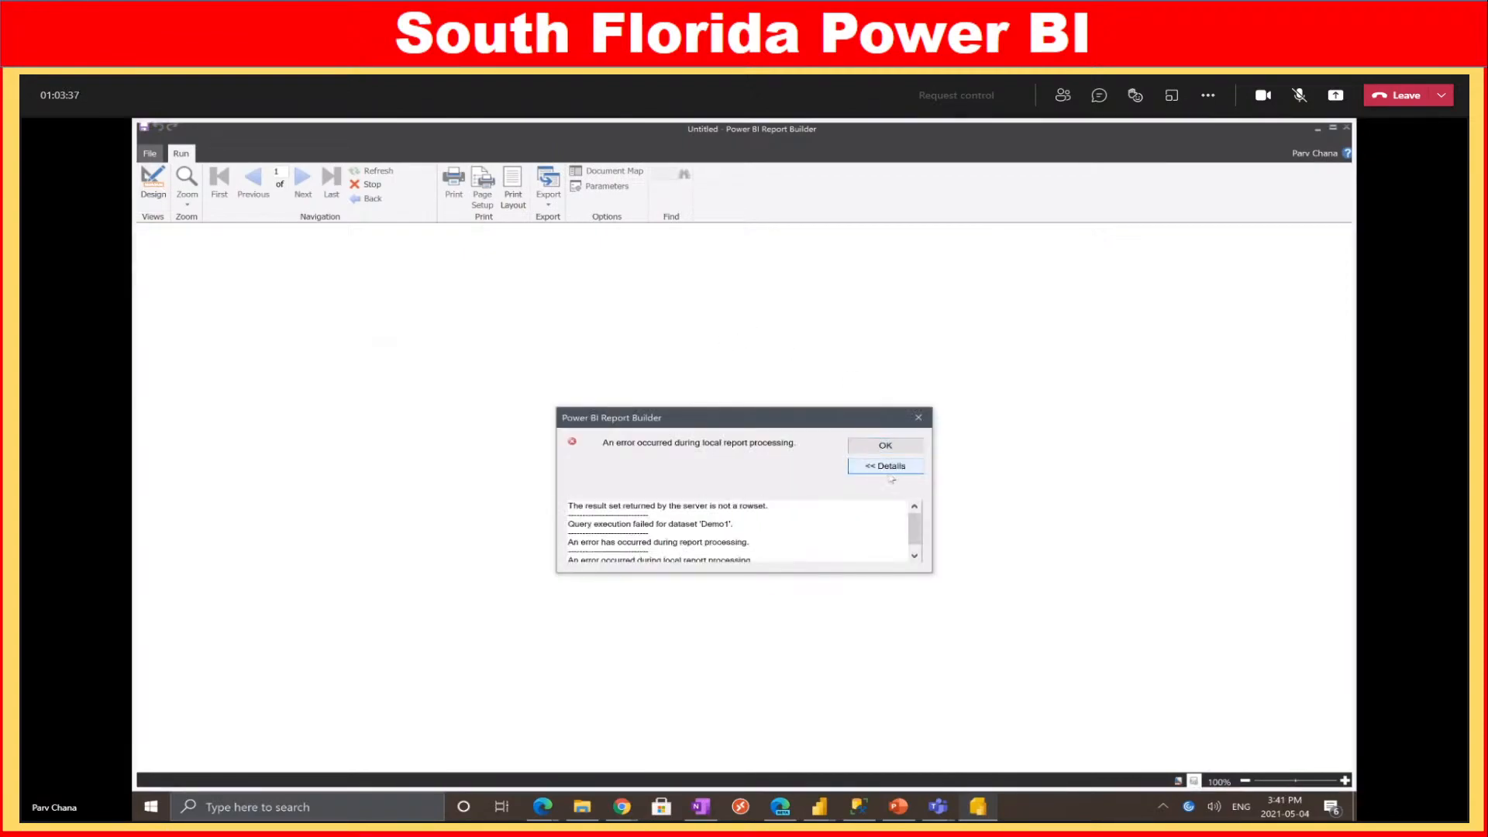
{"action": "scroll", "coordinate": [853, 554], "scroll_direction": "down", "scroll_amount": 1}
{"action": "left_click", "coordinate": [918, 417]}
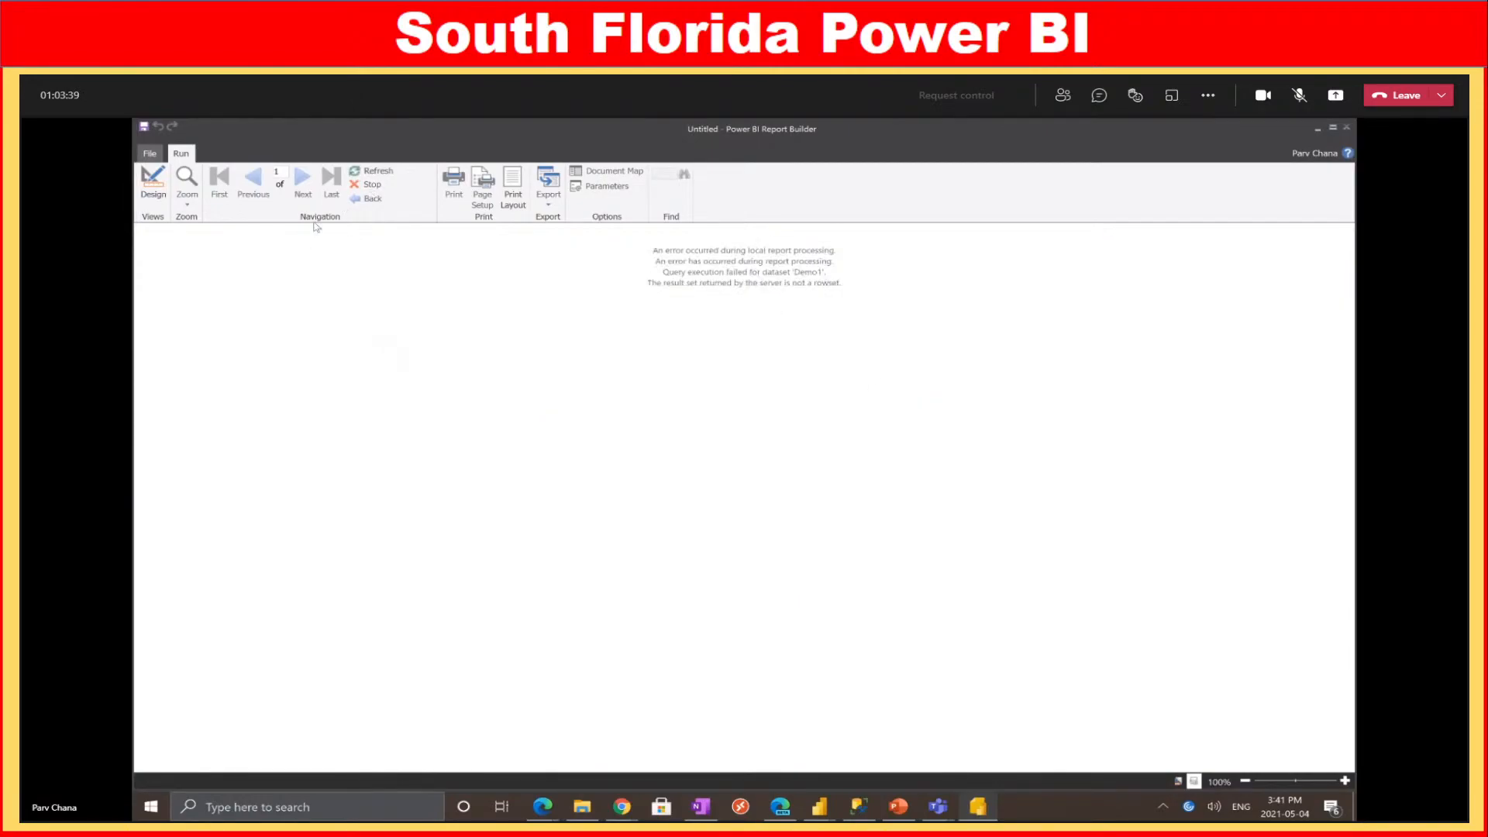
{"action": "left_click", "coordinate": [152, 184]}
Delete the Demo1 dataset and run the report again
{"action": "right_click", "coordinate": [205, 336]}
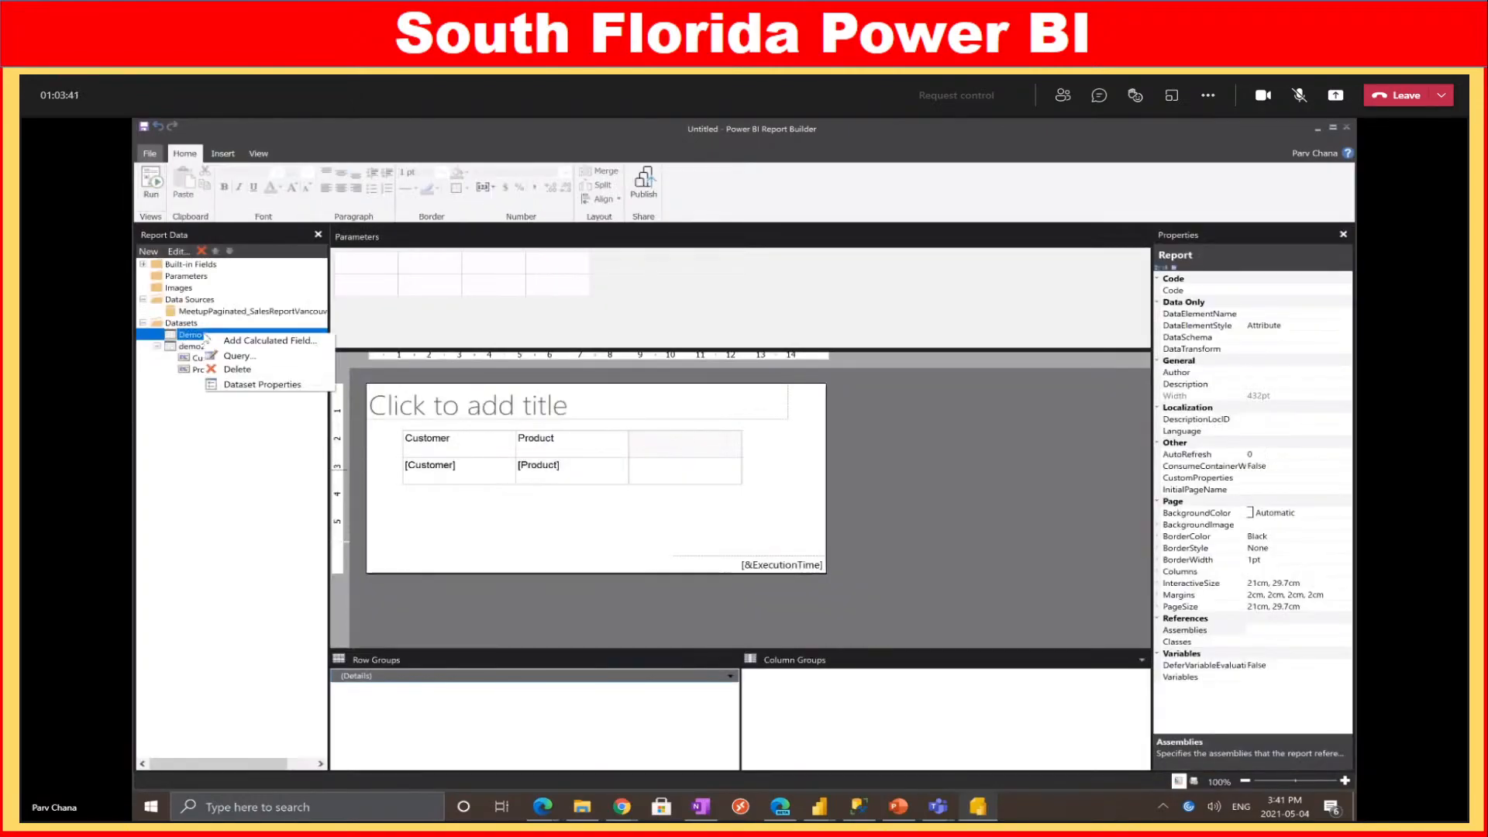
{"action": "left_click", "coordinate": [258, 370]}
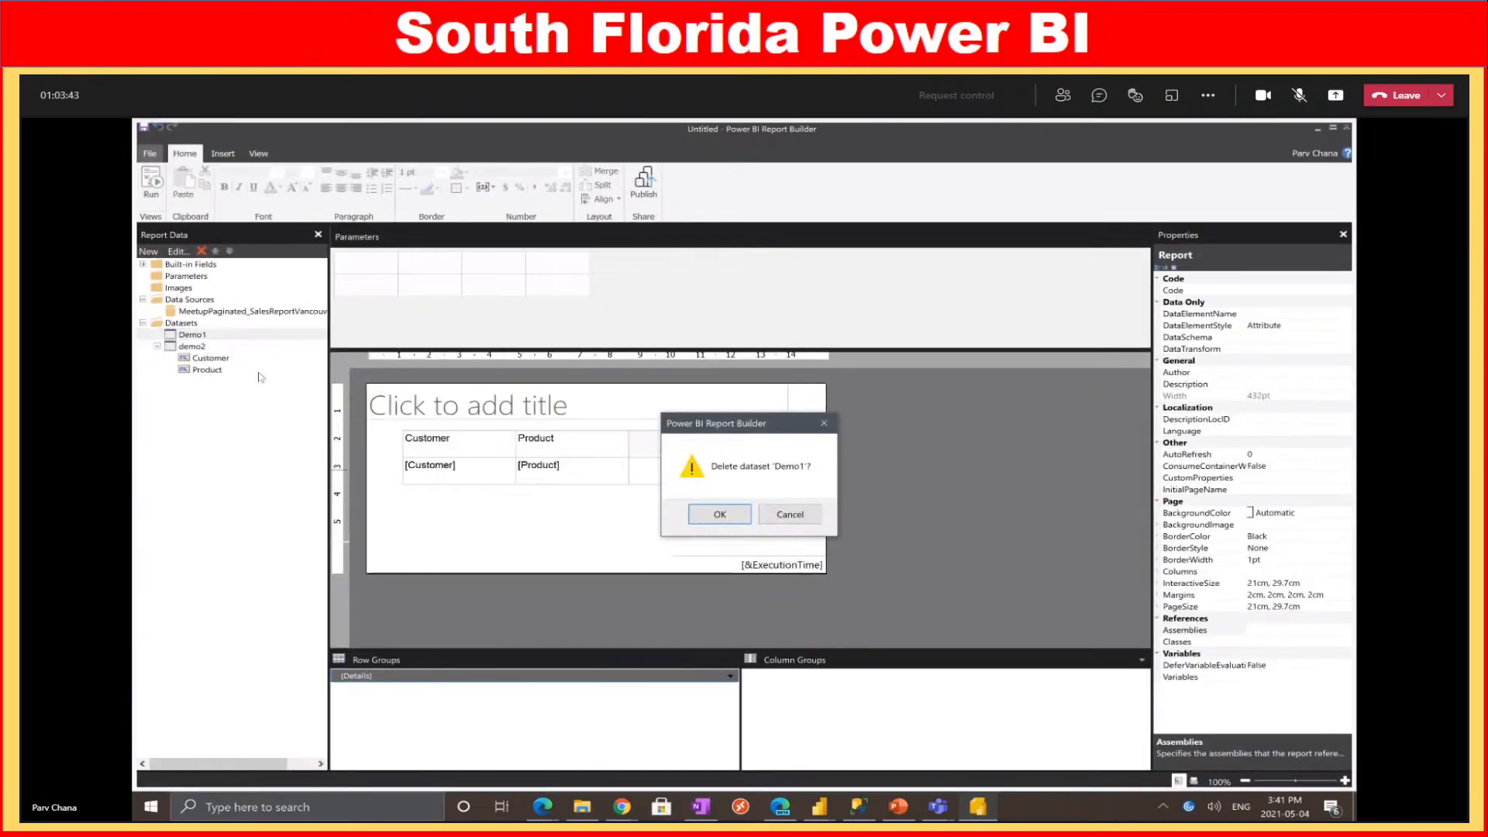
{"action": "left_click", "coordinate": [725, 515]}
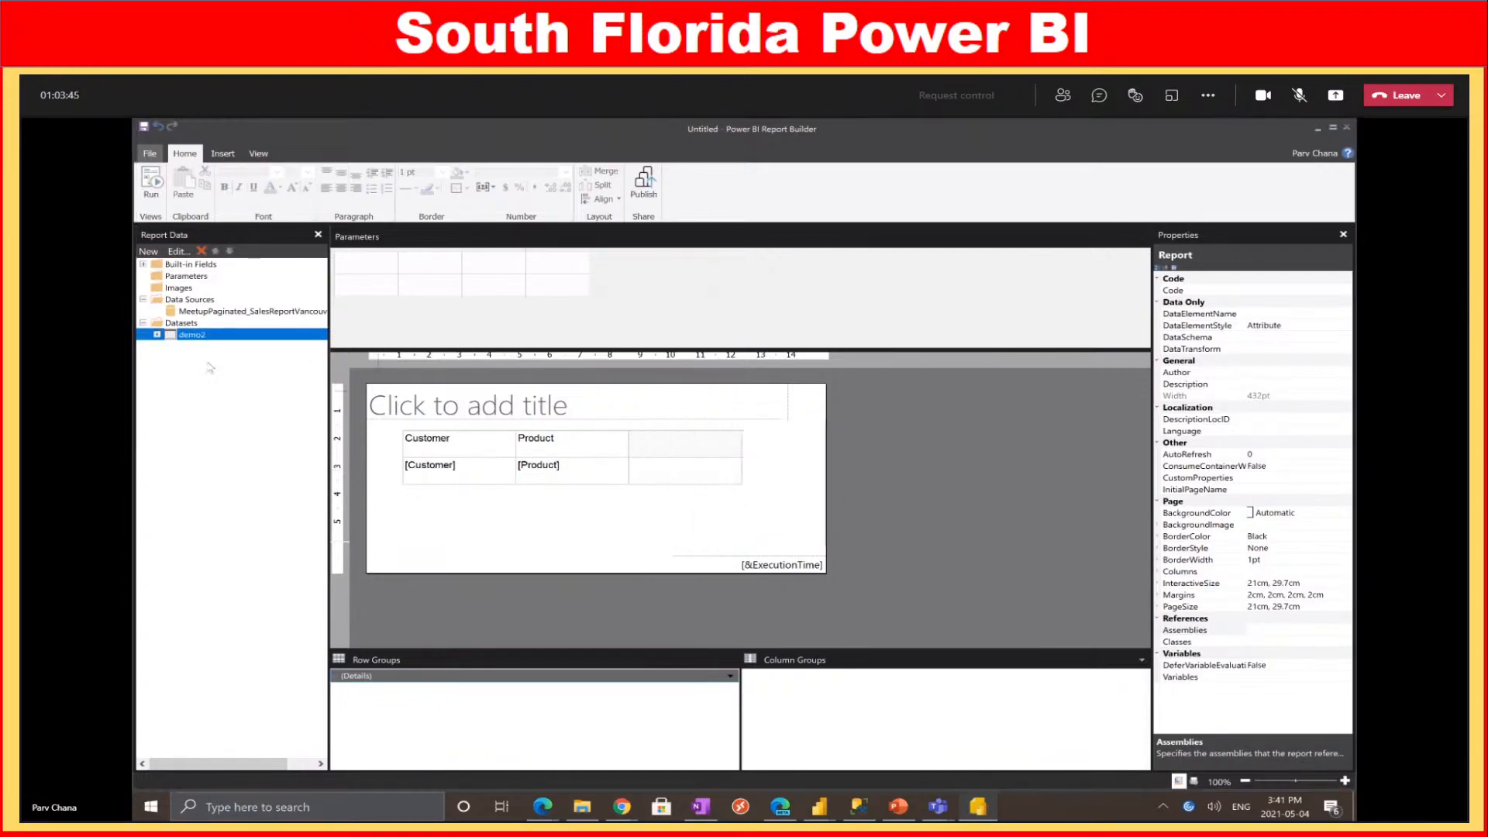
{"action": "left_click", "coordinate": [153, 183]}
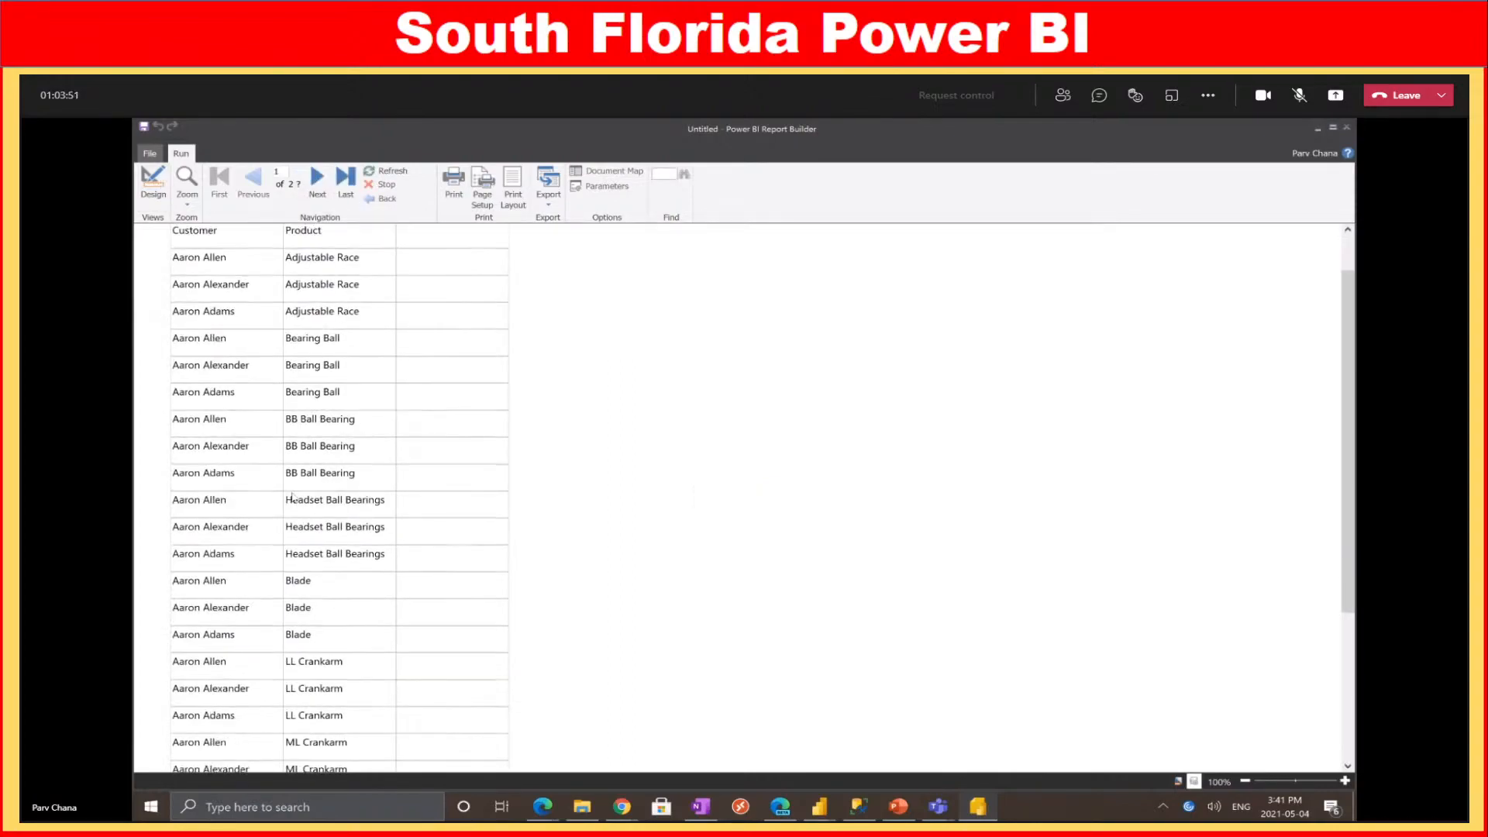
Scroll and page forward through the previewed Customer/Product report, then switch back to Design view
{"action": "scroll", "coordinate": [296, 493], "scroll_direction": "down", "scroll_amount": 3}
{"action": "scroll", "coordinate": [328, 486], "scroll_direction": "up", "scroll_amount": 3}
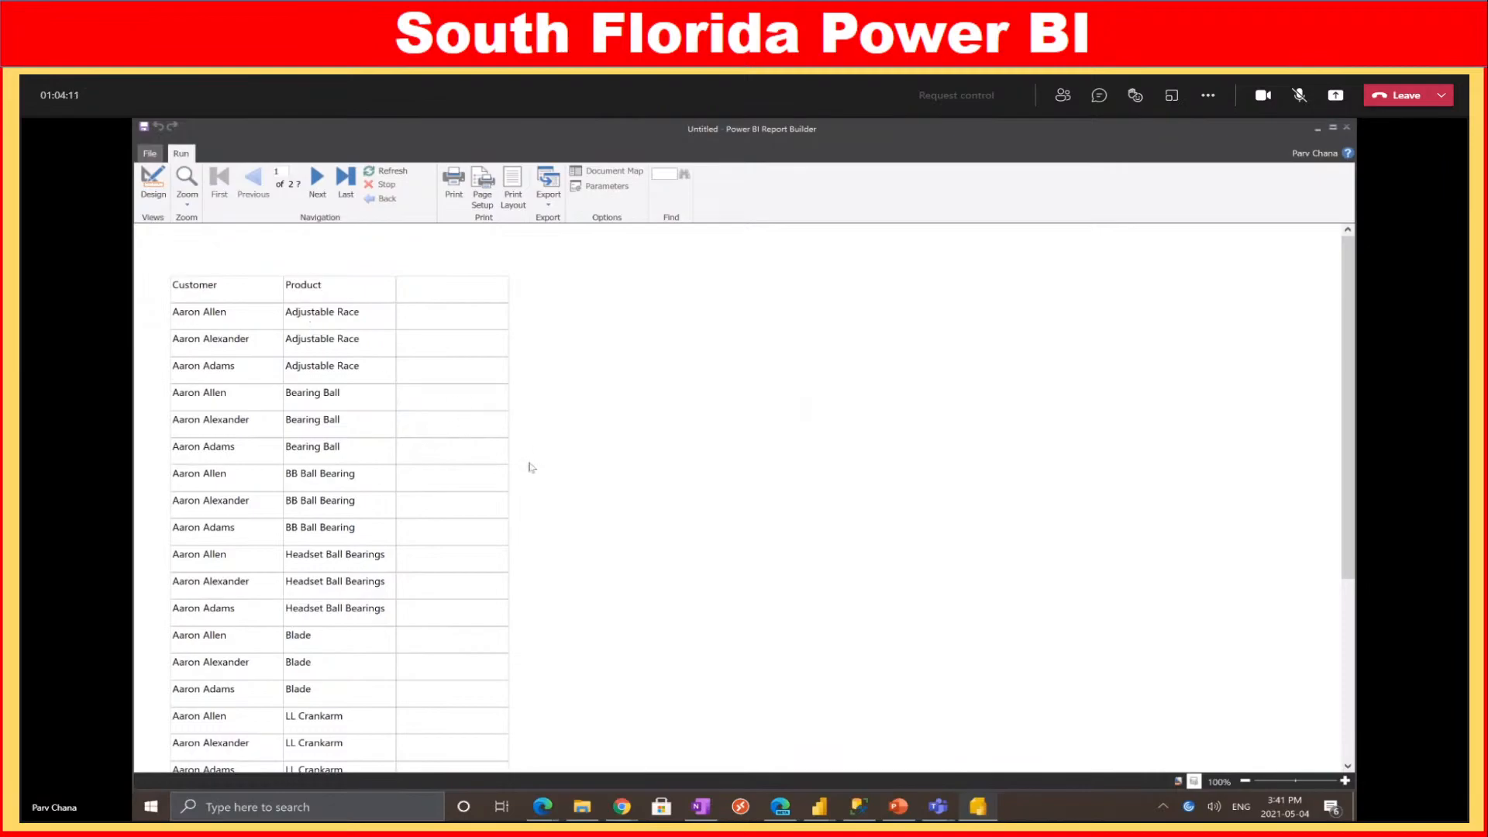
{"action": "scroll", "coordinate": [409, 484], "scroll_direction": "down", "scroll_amount": 2}
{"action": "scroll", "coordinate": [409, 484], "scroll_direction": "down", "scroll_amount": 10}
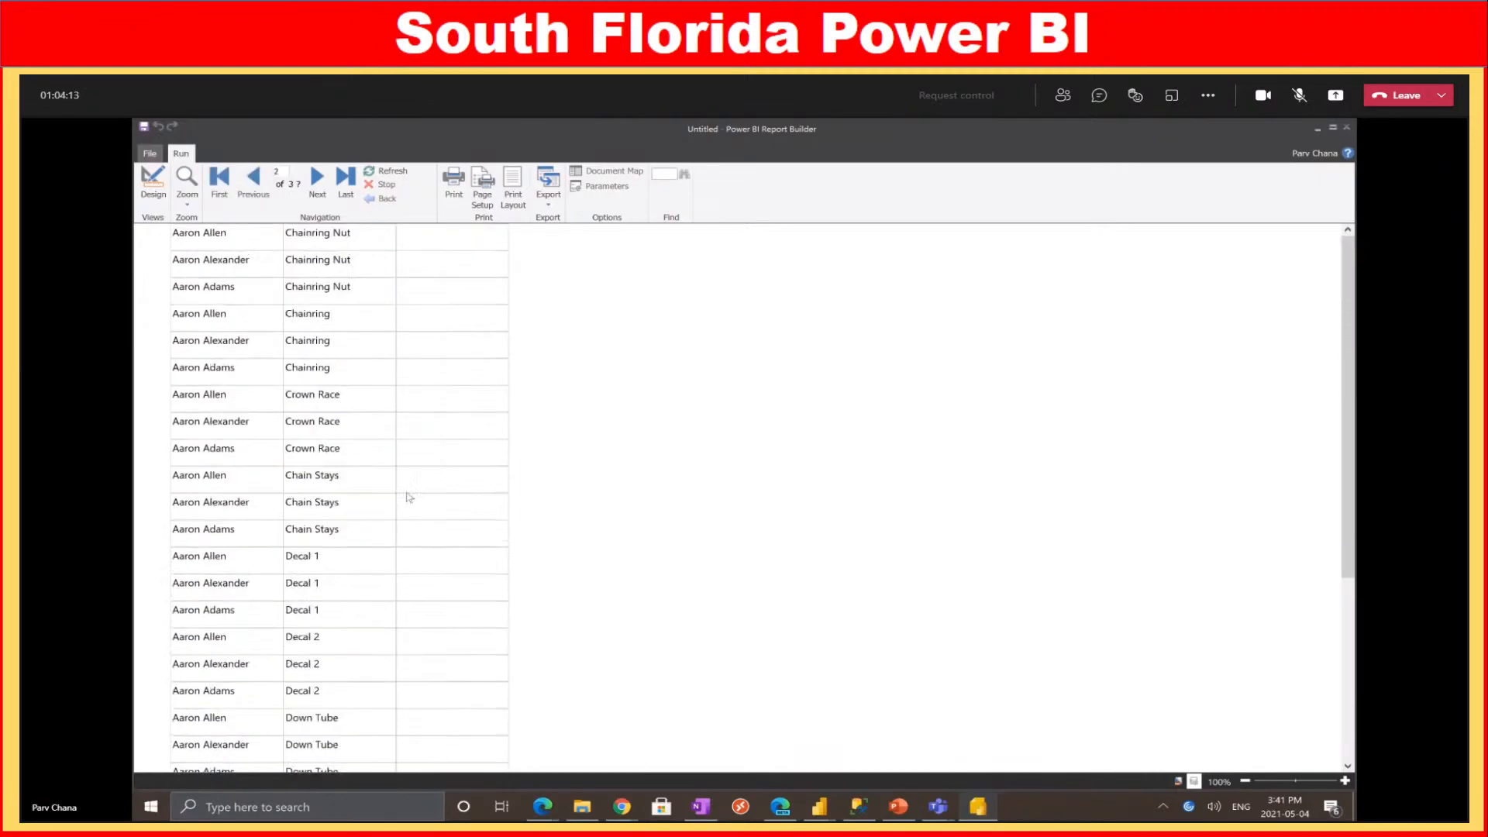
{"action": "scroll", "coordinate": [422, 511], "scroll_direction": "down", "scroll_amount": 5}
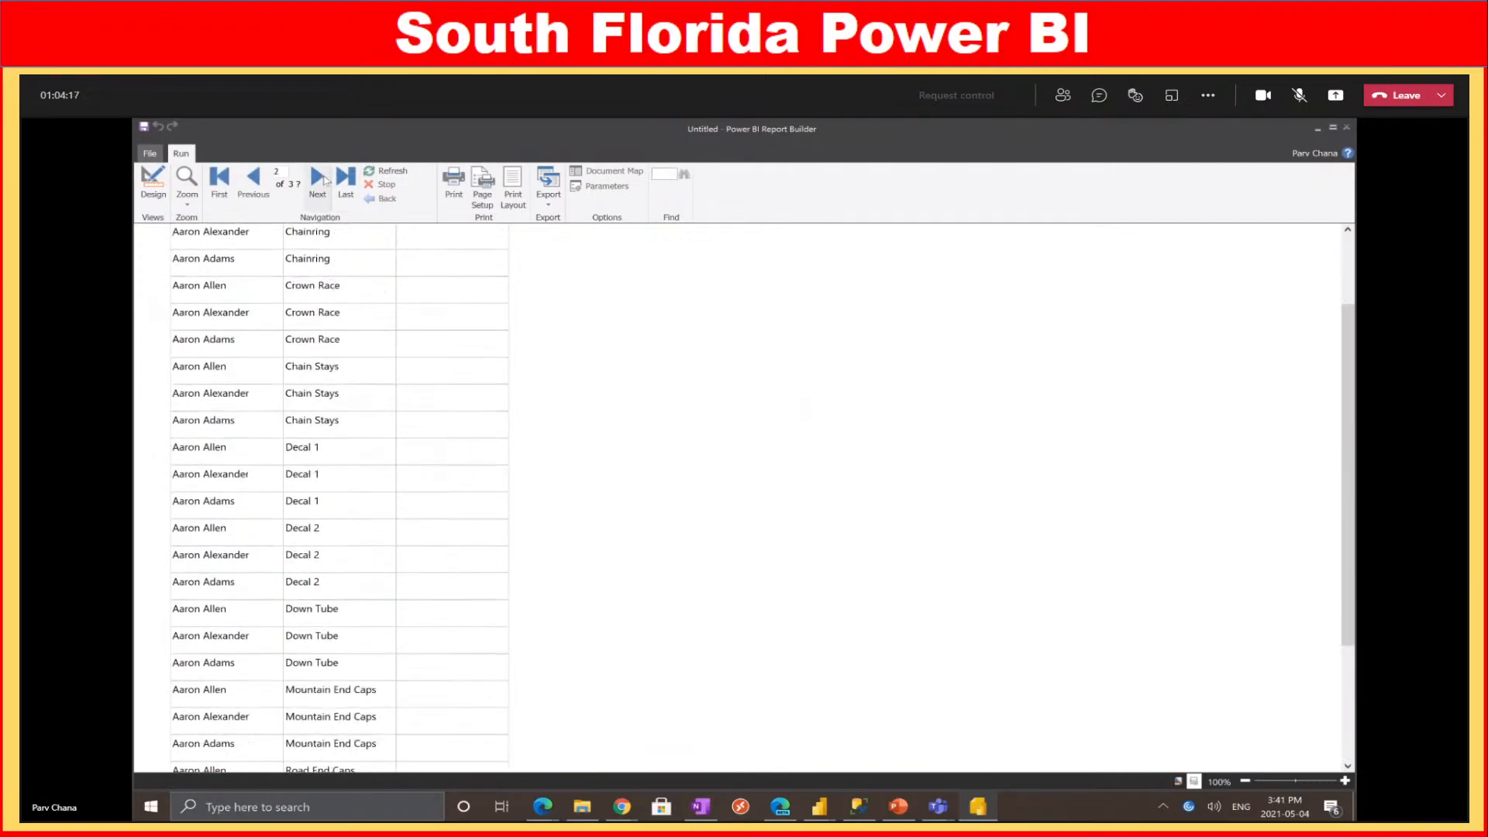
{"action": "left_click", "coordinate": [317, 180]}
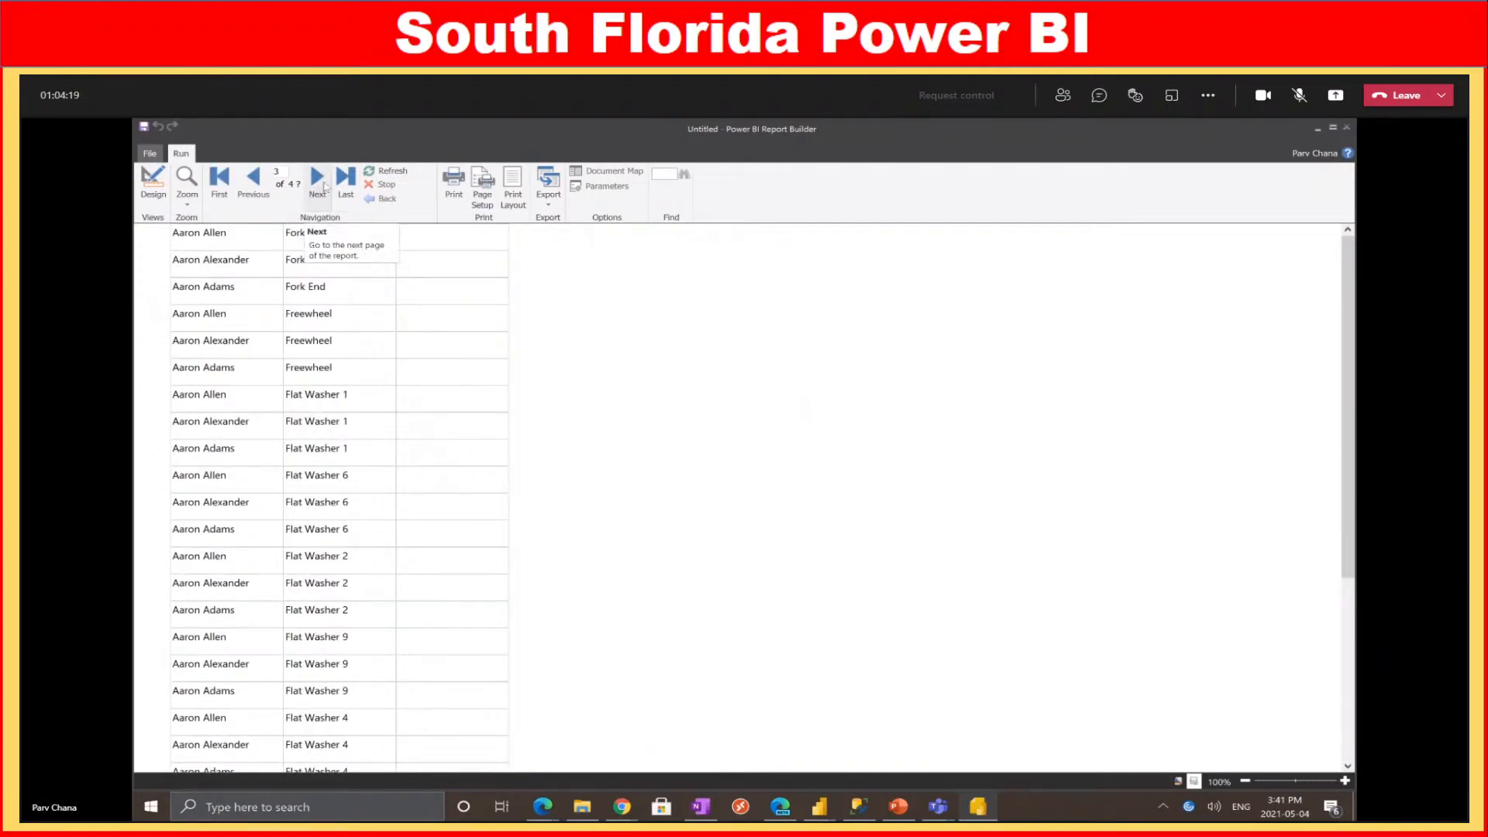
{"action": "left_click", "coordinate": [325, 183]}
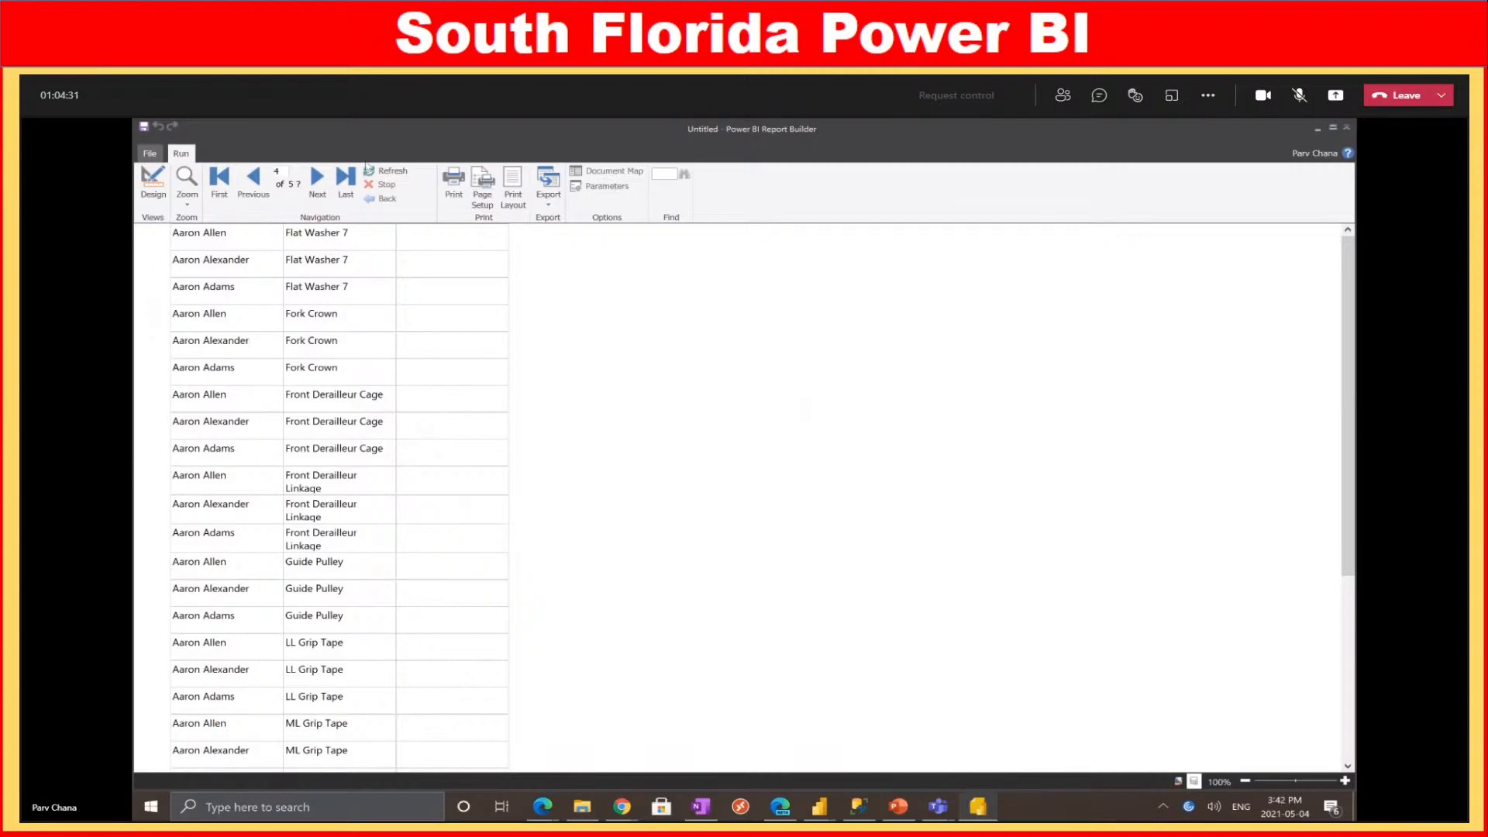
{"action": "left_click", "coordinate": [317, 180]}
{"action": "left_click", "coordinate": [318, 179]}
{"action": "left_click", "coordinate": [318, 180]}
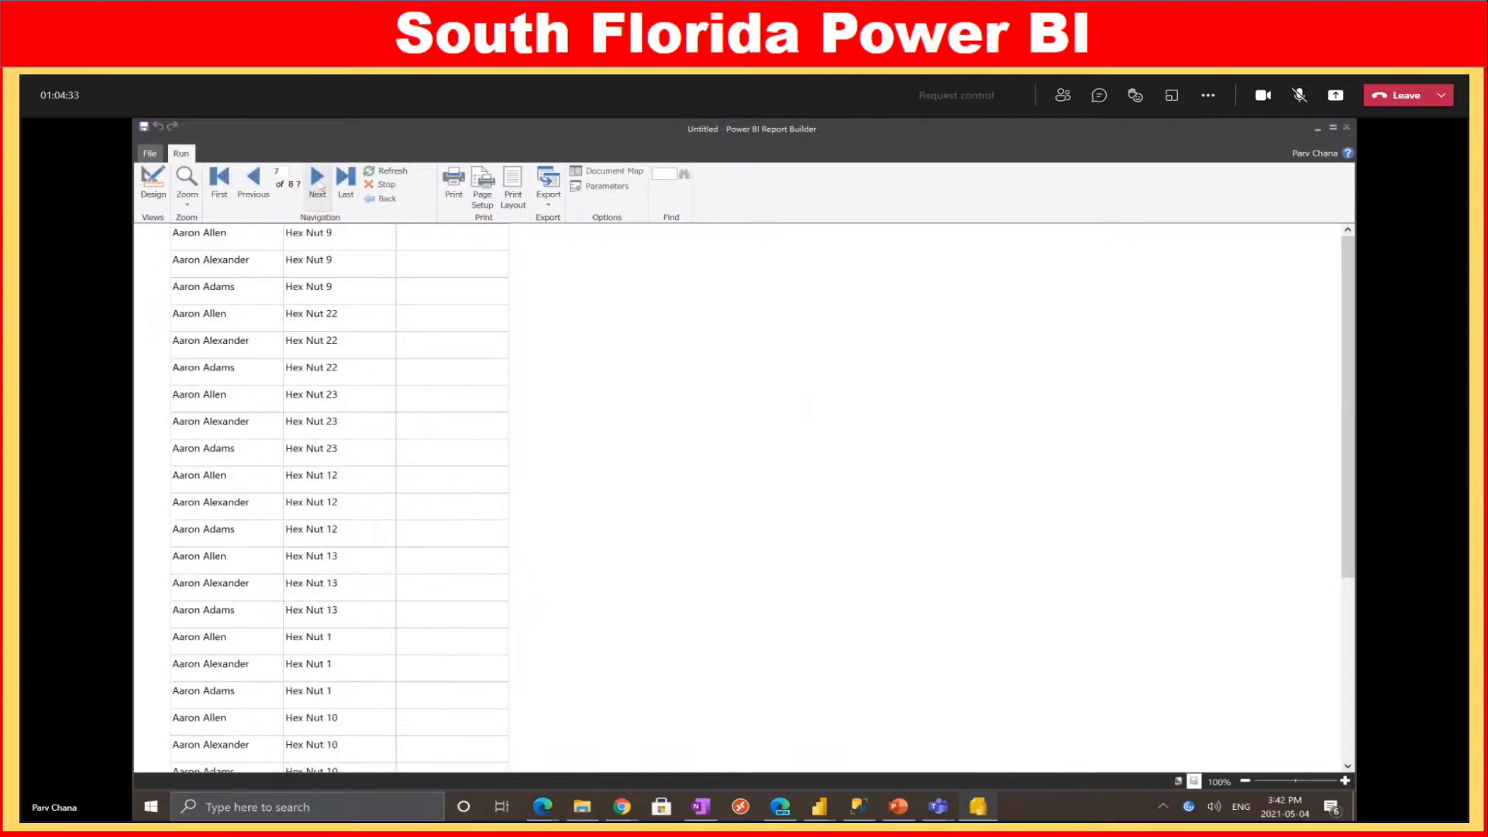
{"action": "left_click", "coordinate": [318, 180]}
{"action": "scroll", "coordinate": [542, 488], "scroll_direction": "up", "scroll_amount": 5}
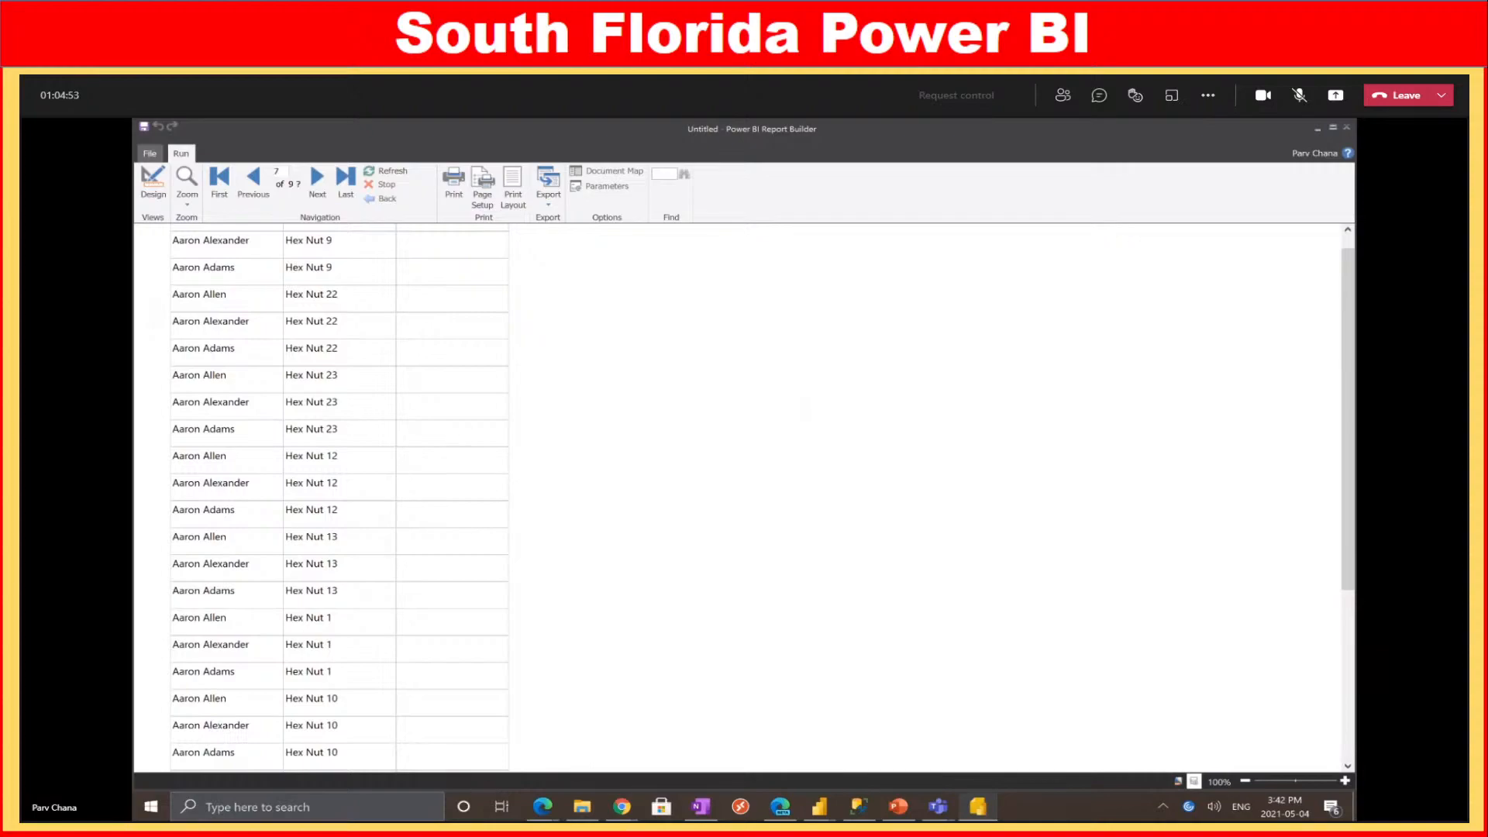
{"action": "left_click", "coordinate": [153, 180]}
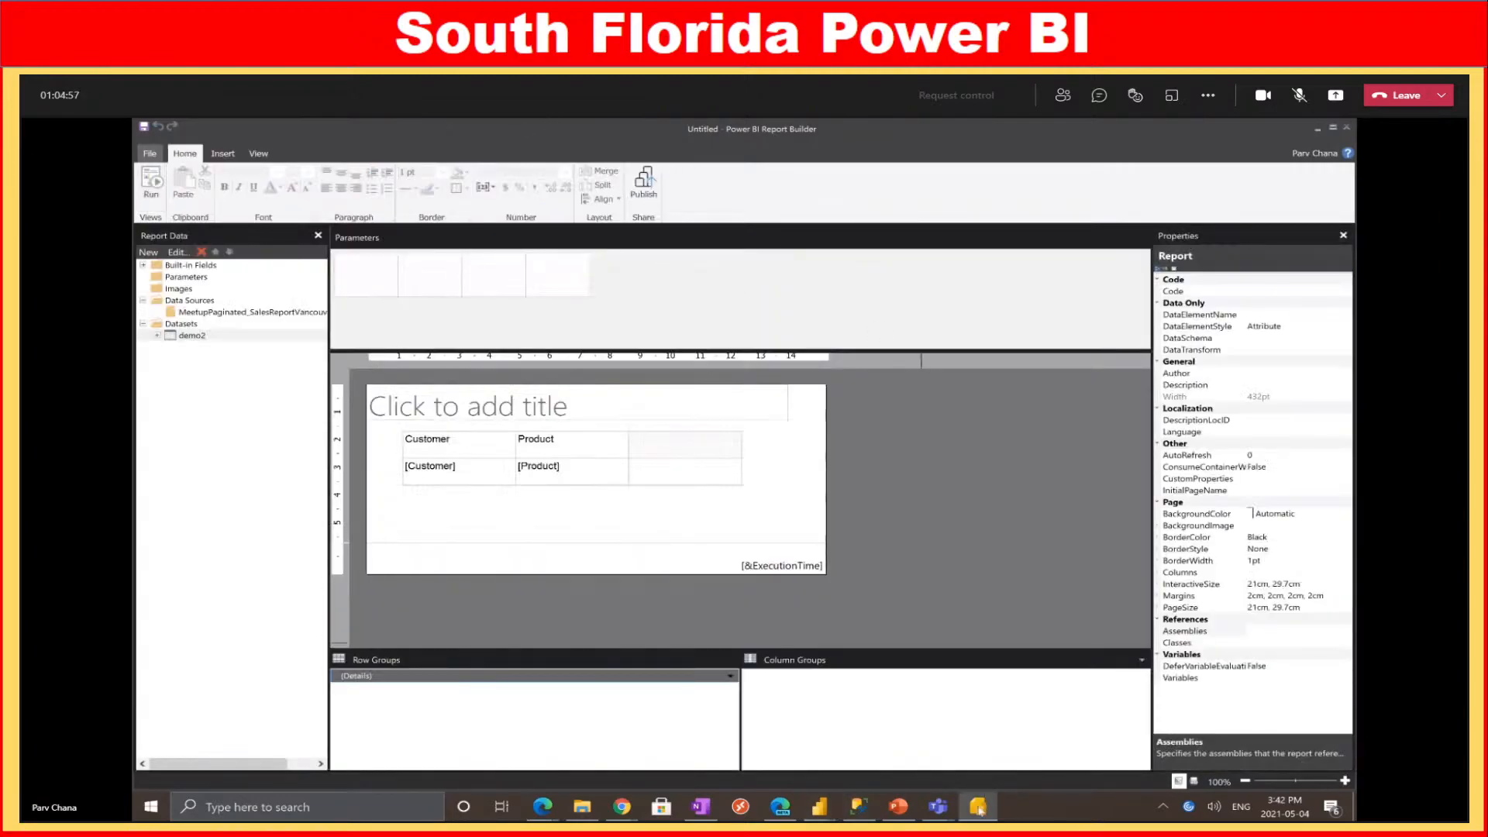
Switch to the Sales Report - Vancouver Meetup file and add a new blank report page
{"action": "left_click", "coordinate": [822, 808]}
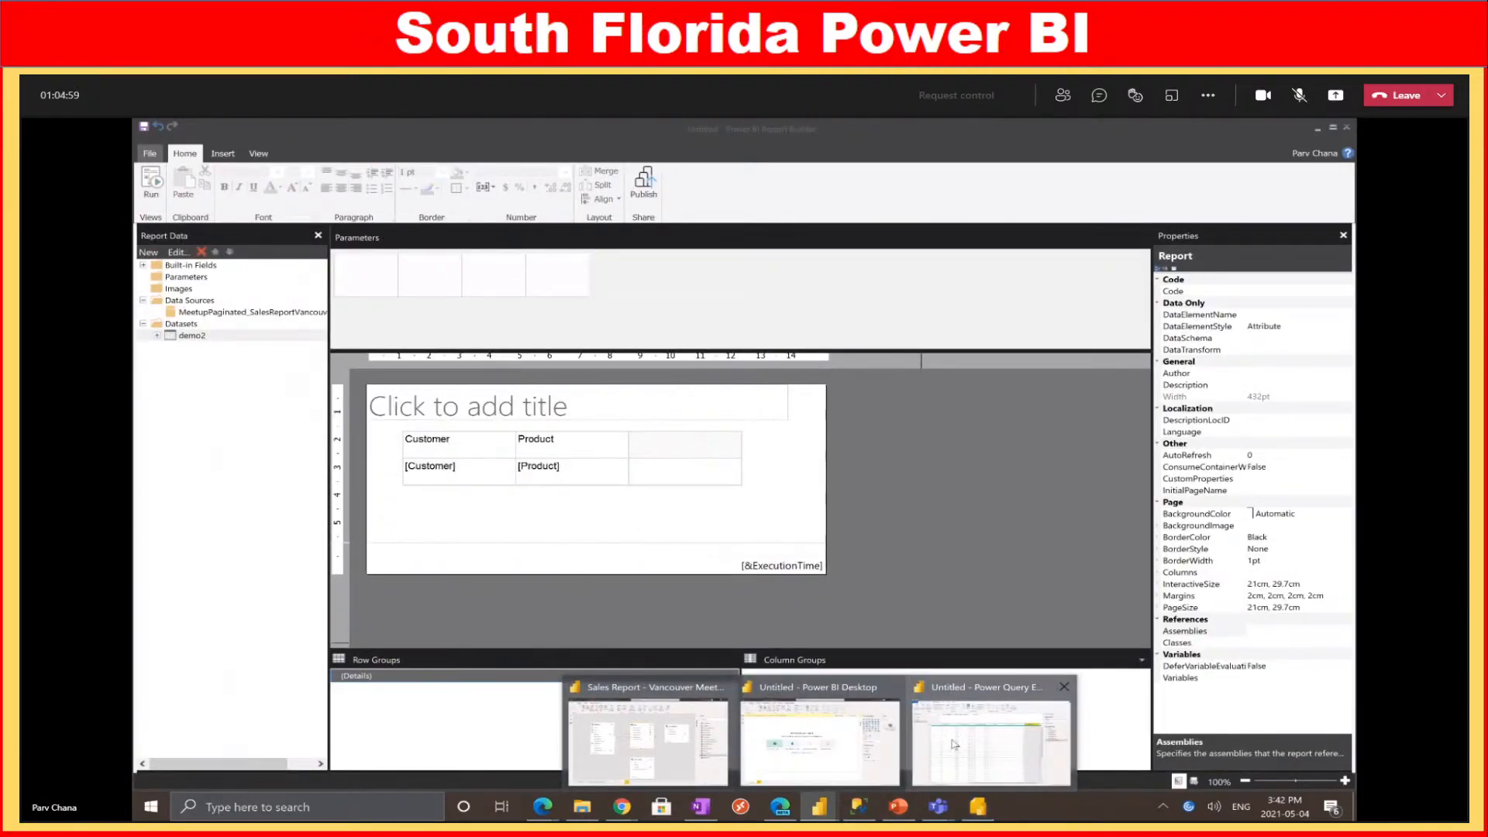
{"action": "left_click", "coordinate": [672, 729]}
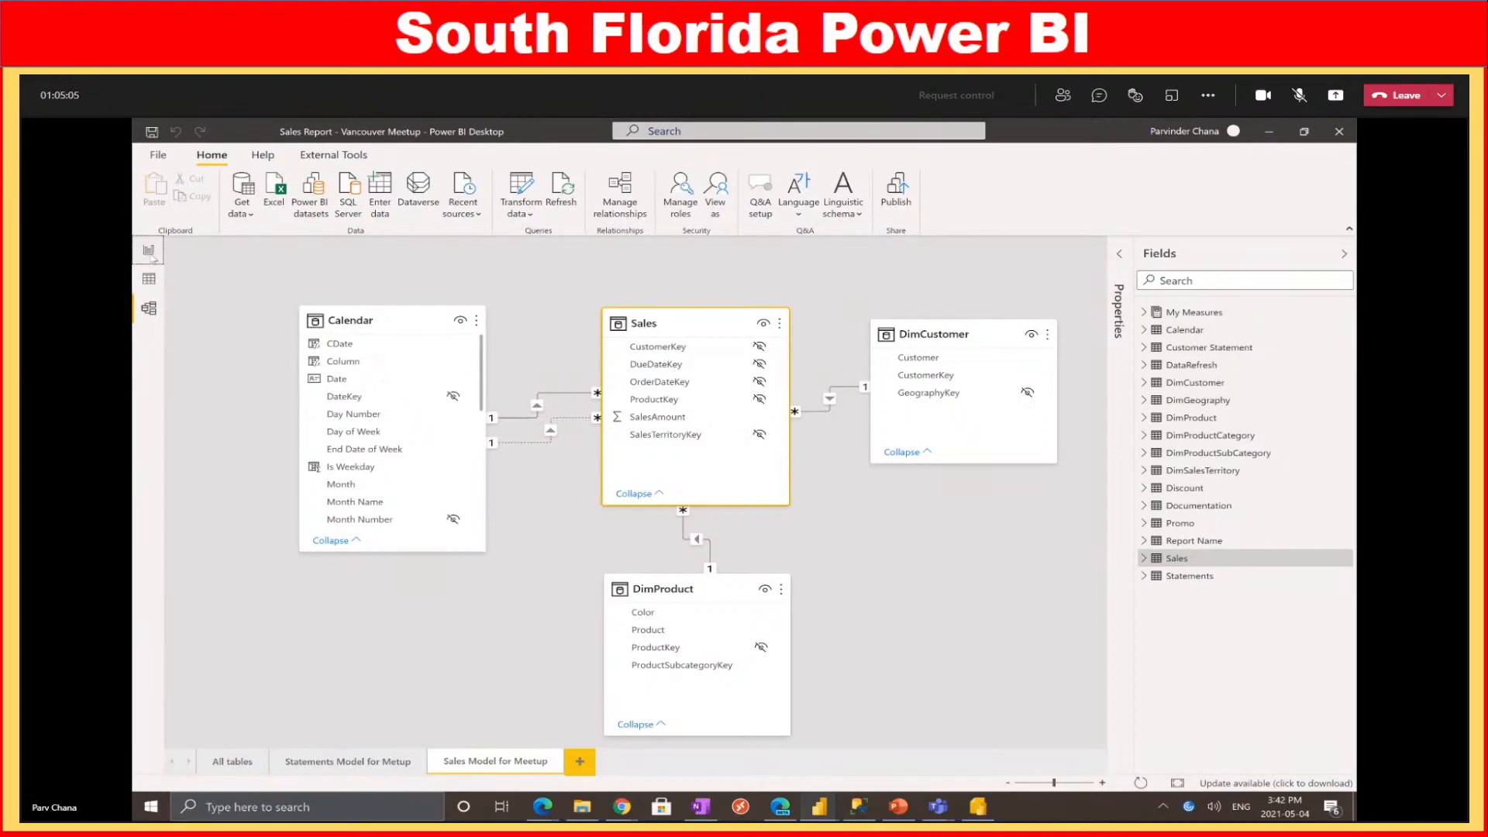
{"action": "left_click", "coordinate": [149, 251]}
{"action": "left_click", "coordinate": [1065, 765]}
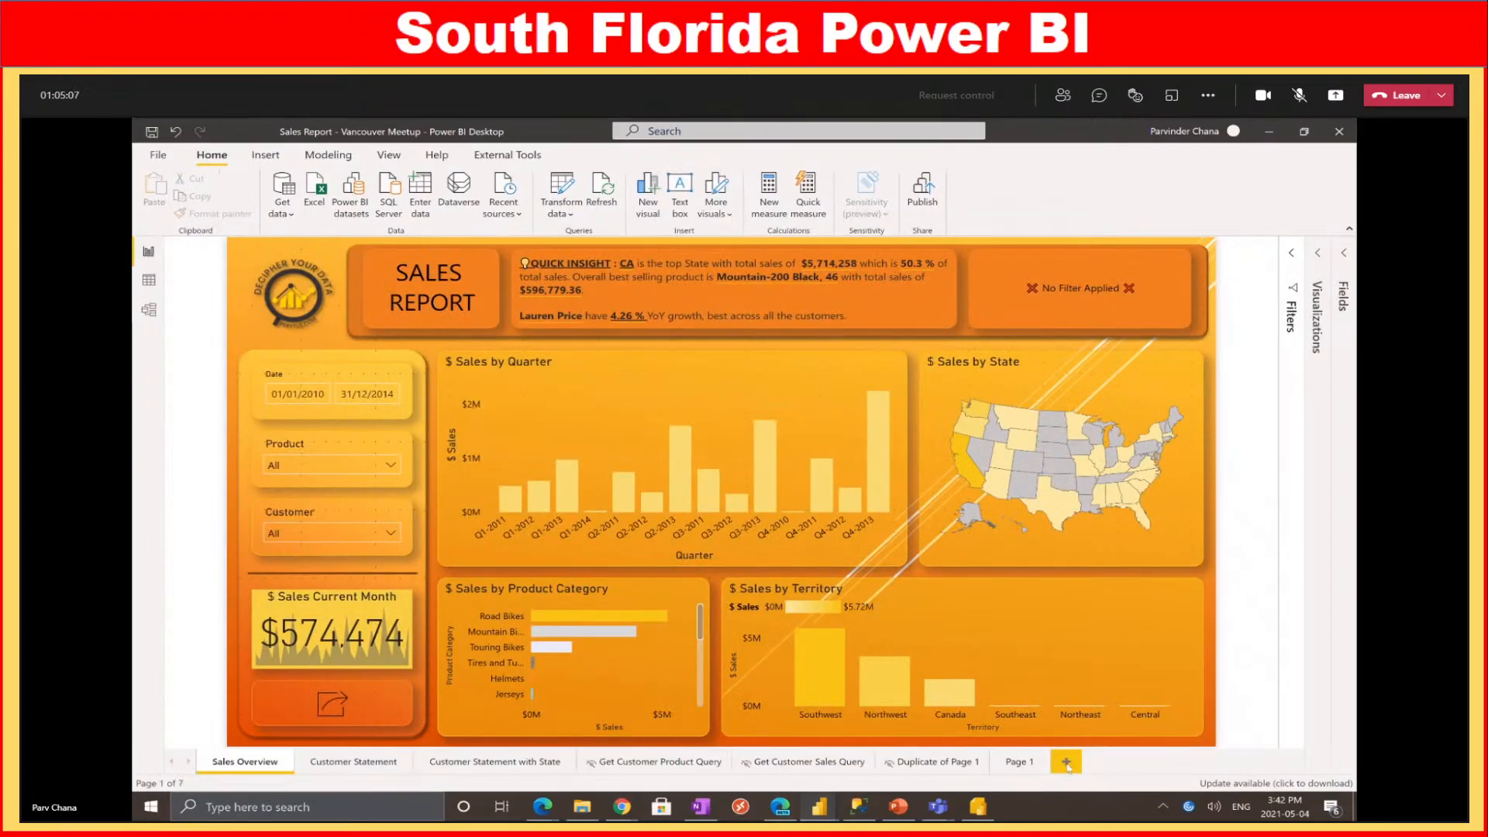
Search the fields and drop Customer and then Product onto the page as a table
{"action": "left_click", "coordinate": [1343, 259]}
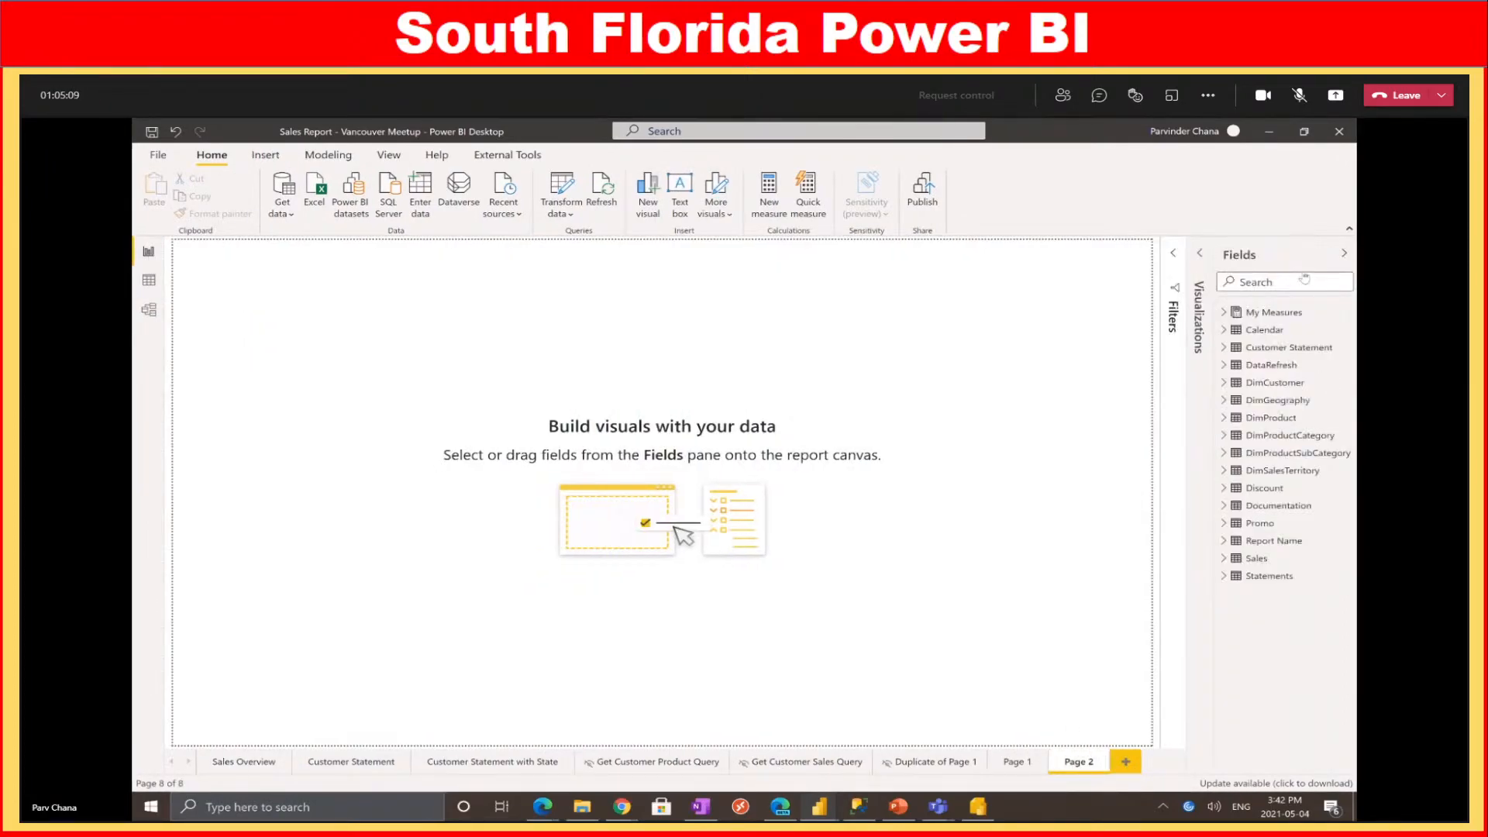
{"action": "left_click", "coordinate": [1279, 282]}
{"action": "type", "text": "customer"}
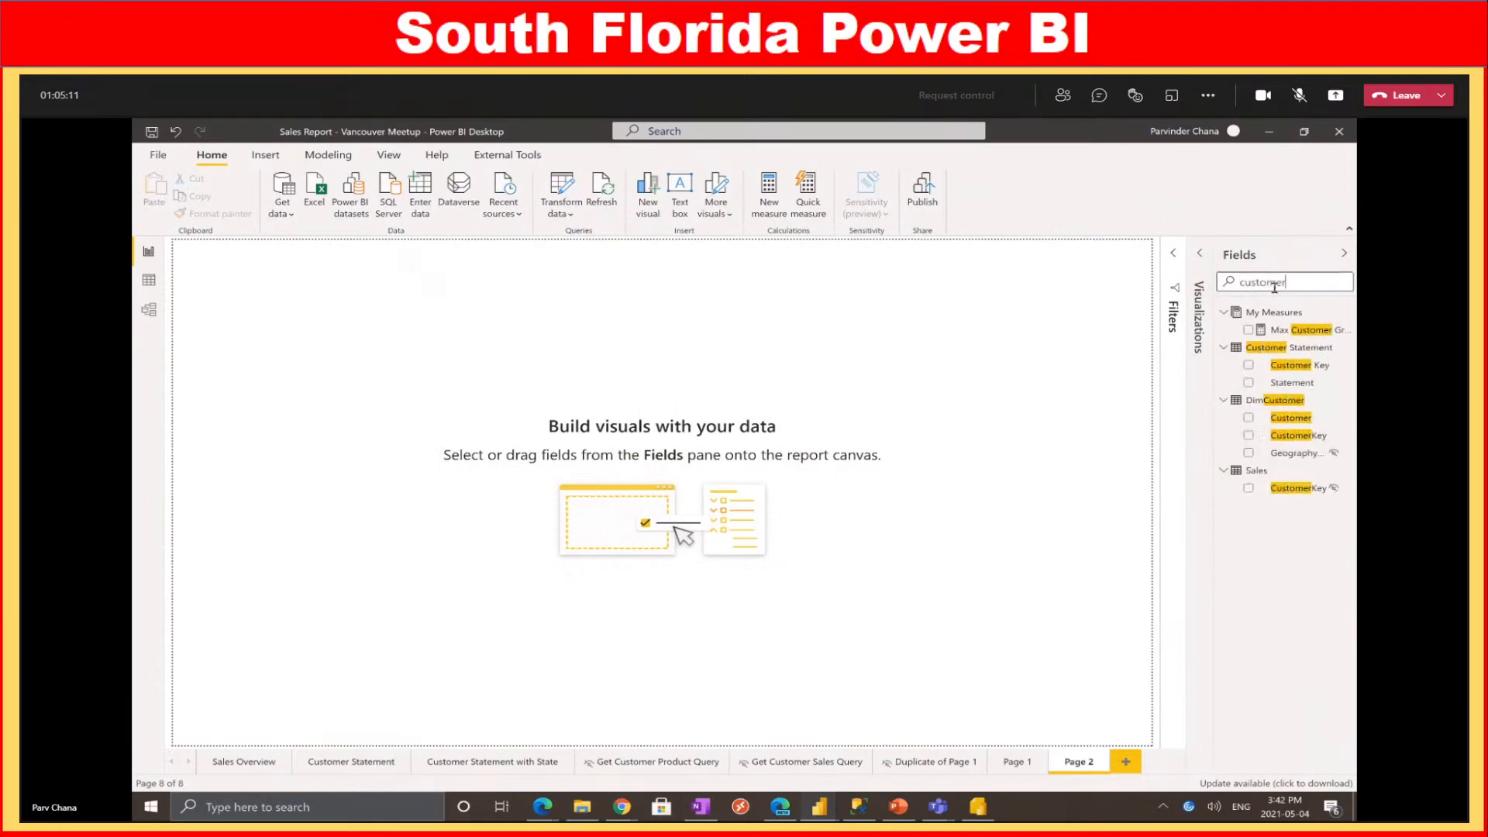
{"action": "left_click_drag", "start_coordinate": [1291, 418], "coordinate": [442, 393]}
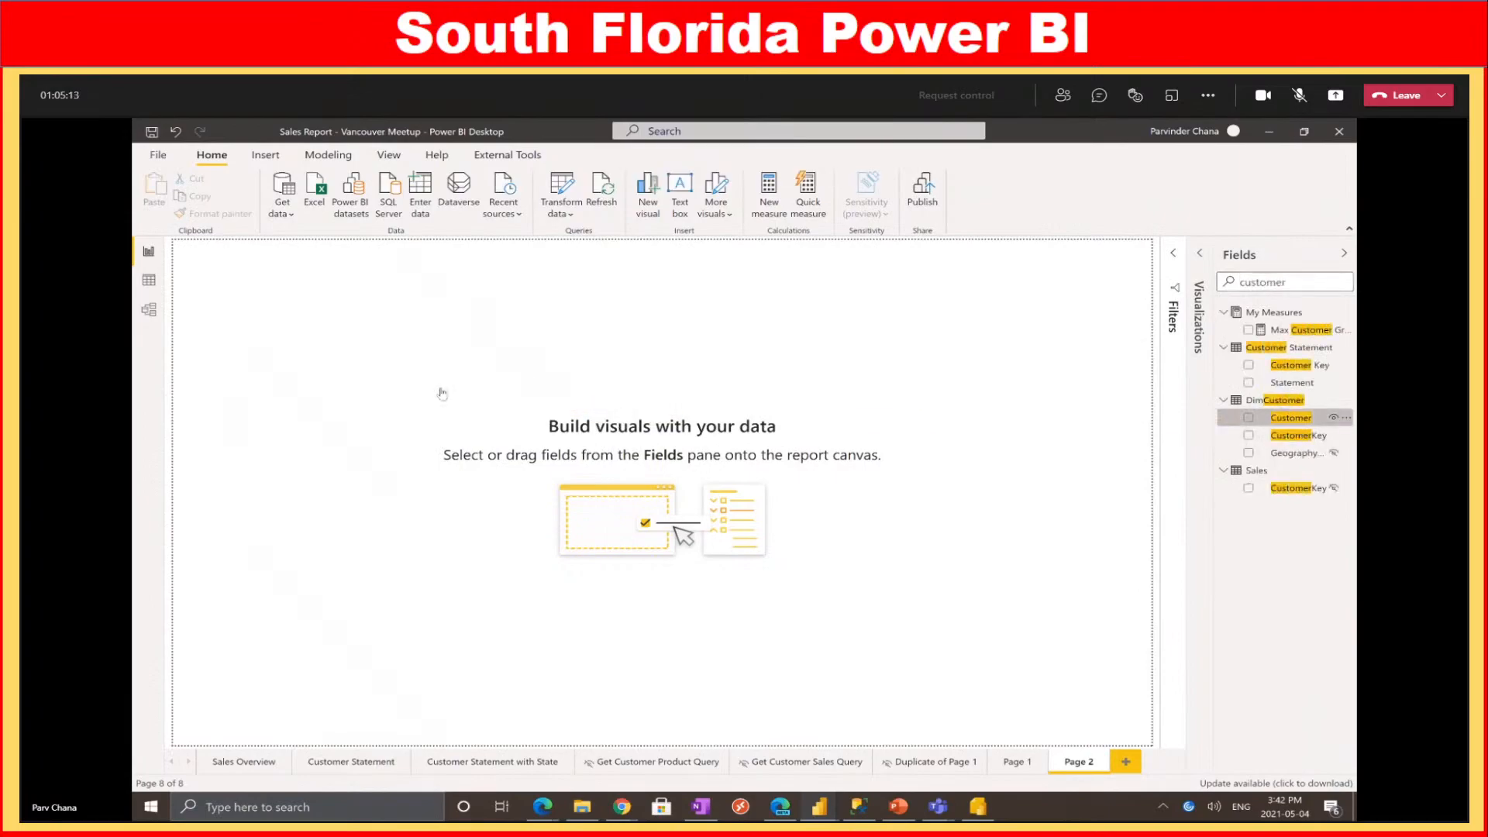
{"action": "double_click", "coordinate": [1308, 283]}
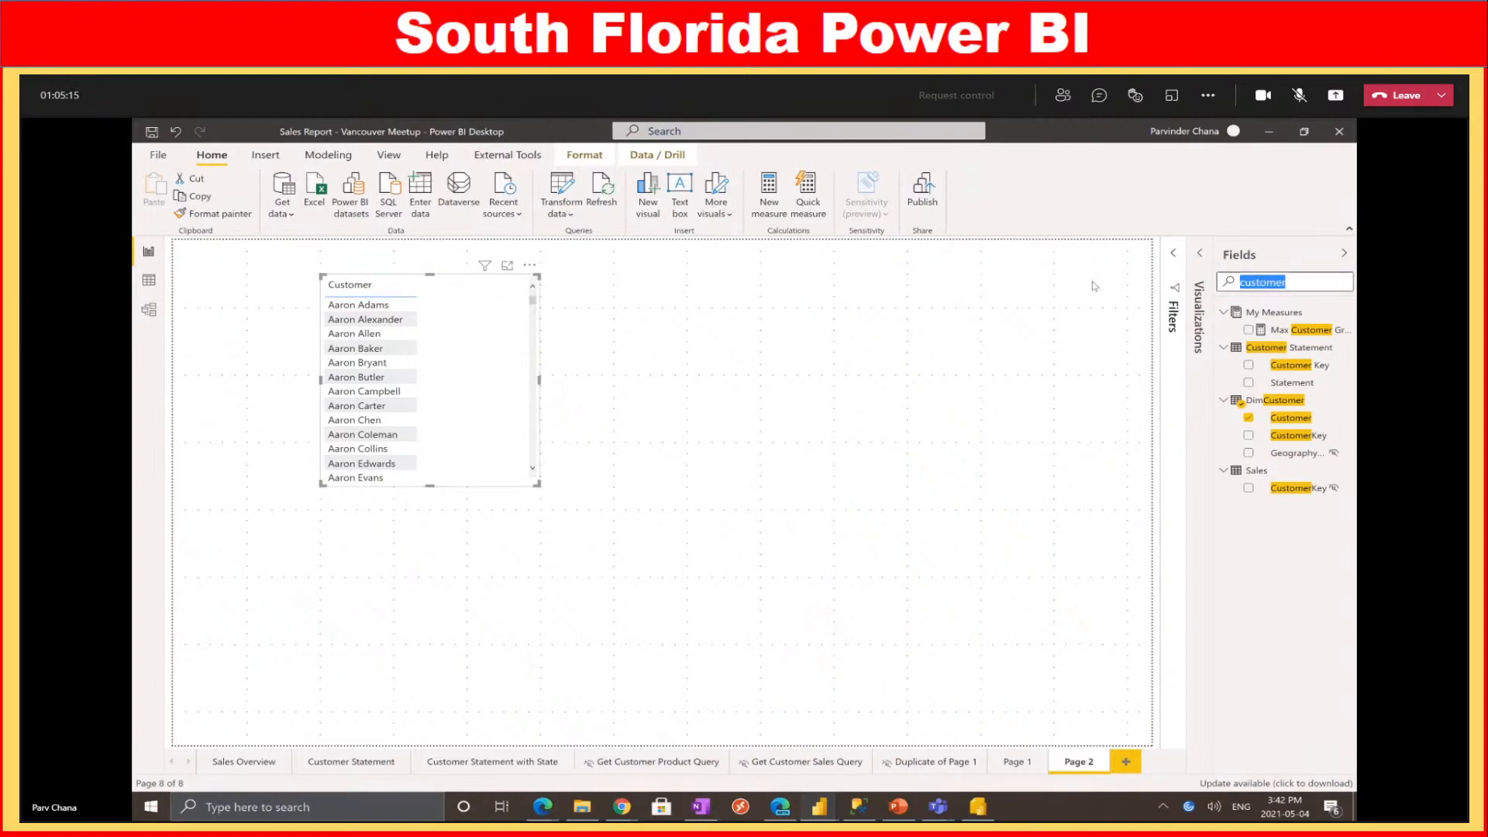
{"action": "type", "text": "product"}
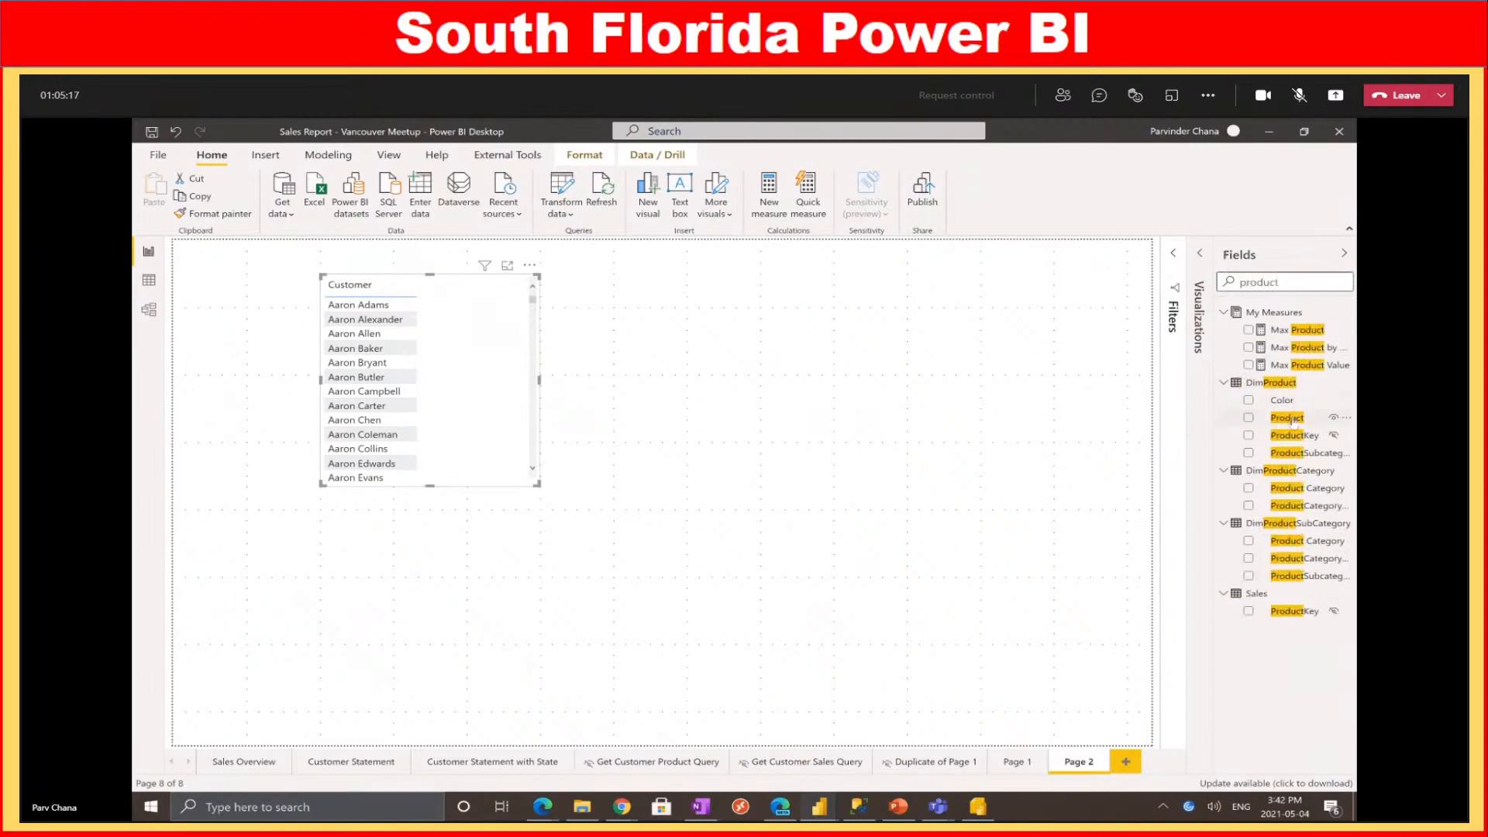
{"action": "left_click_drag", "start_coordinate": [1288, 417], "coordinate": [493, 439]}
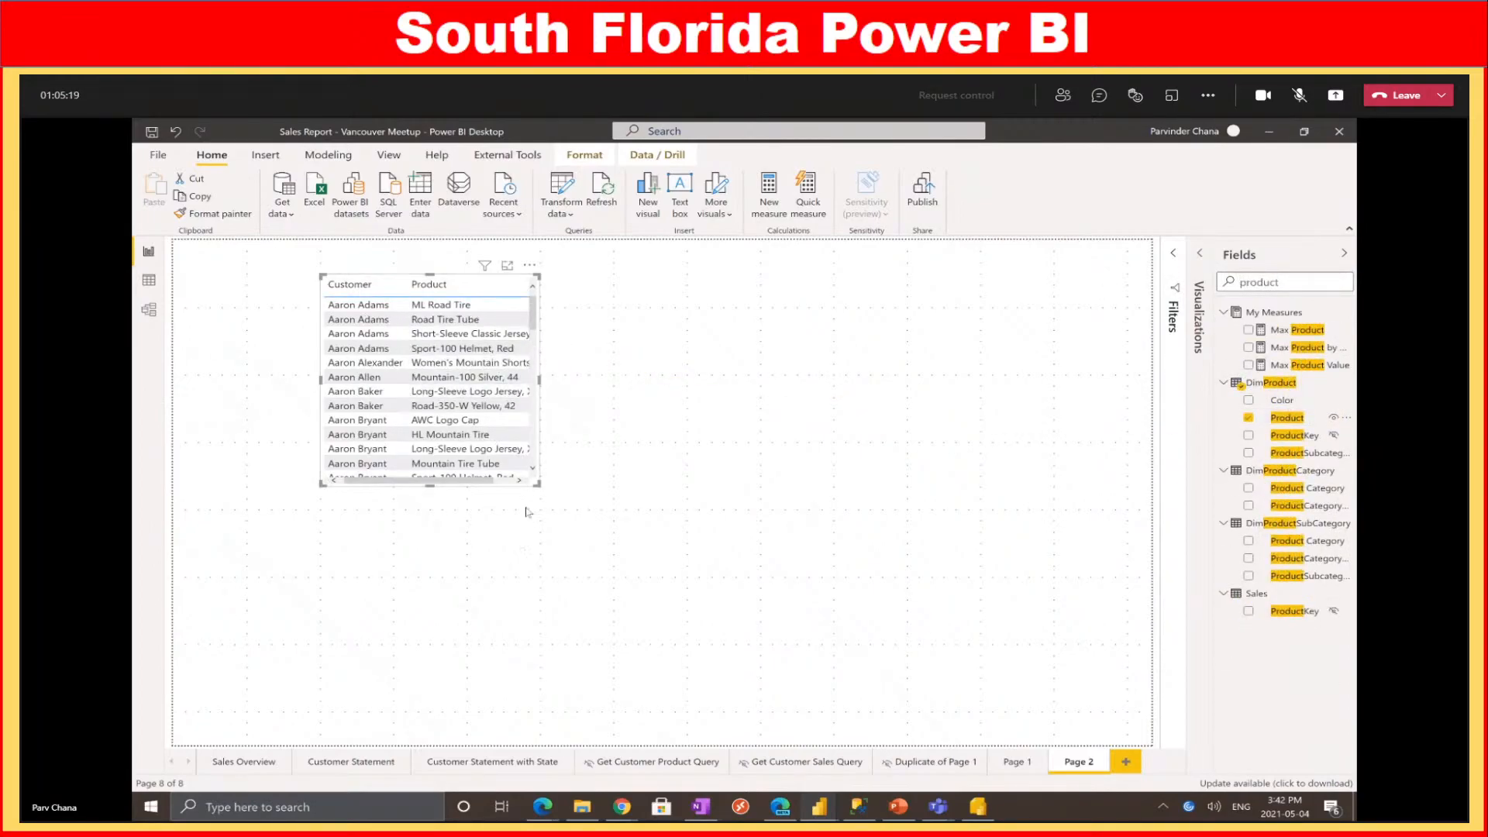
Resize the Customer and Product table and shift it slightly left and down
{"action": "left_click_drag", "start_coordinate": [538, 485], "coordinate": [831, 642]}
{"action": "scroll", "coordinate": [660, 448], "scroll_direction": "down", "scroll_amount": 7}
{"action": "scroll", "coordinate": [660, 447], "scroll_direction": "down", "scroll_amount": 10}
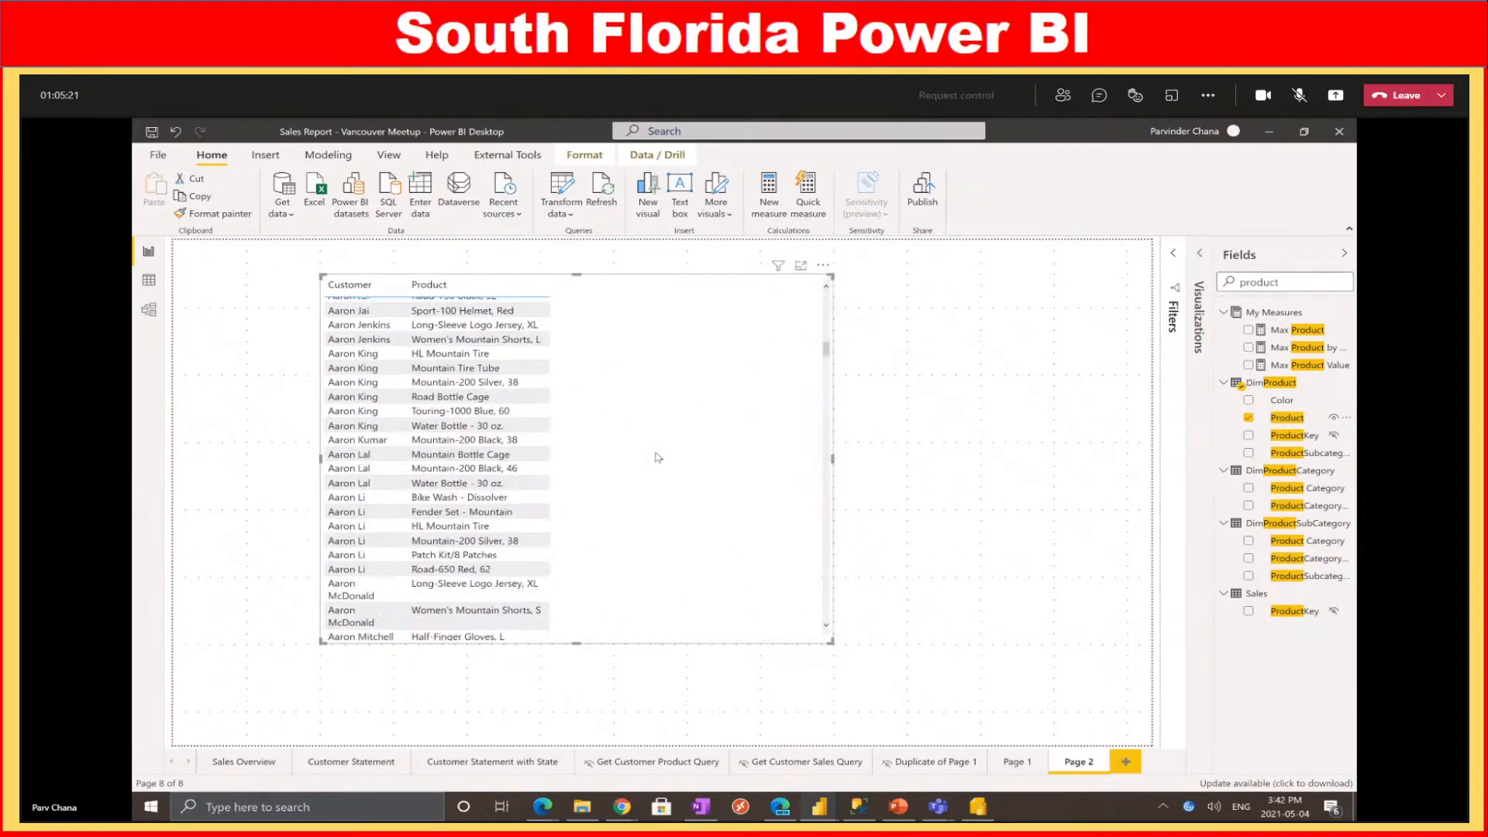
{"action": "scroll", "coordinate": [666, 472], "scroll_direction": "down", "scroll_amount": 10}
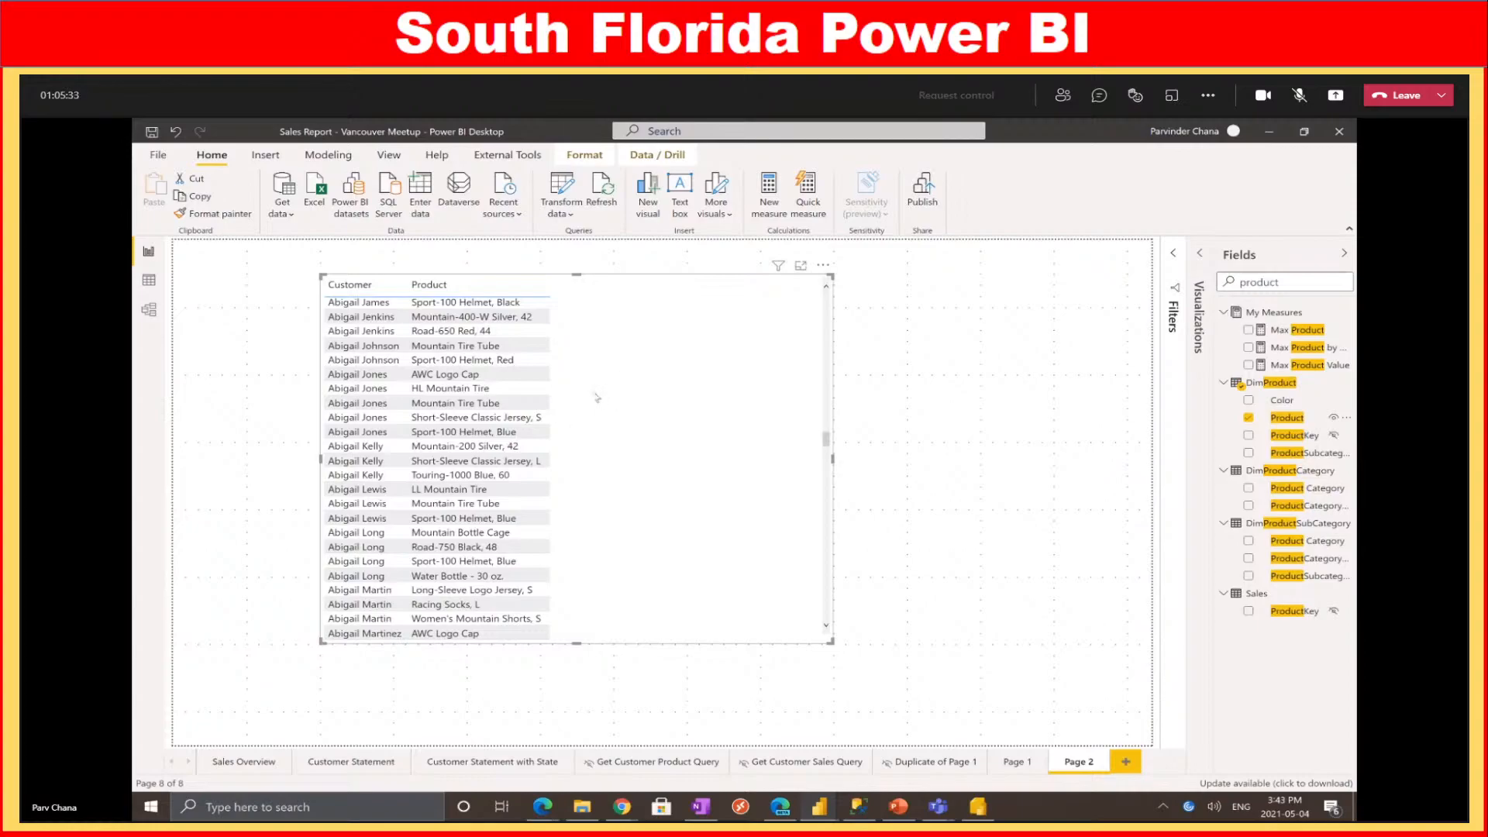
{"action": "left_click_drag", "start_coordinate": [659, 366], "coordinate": [597, 389]}
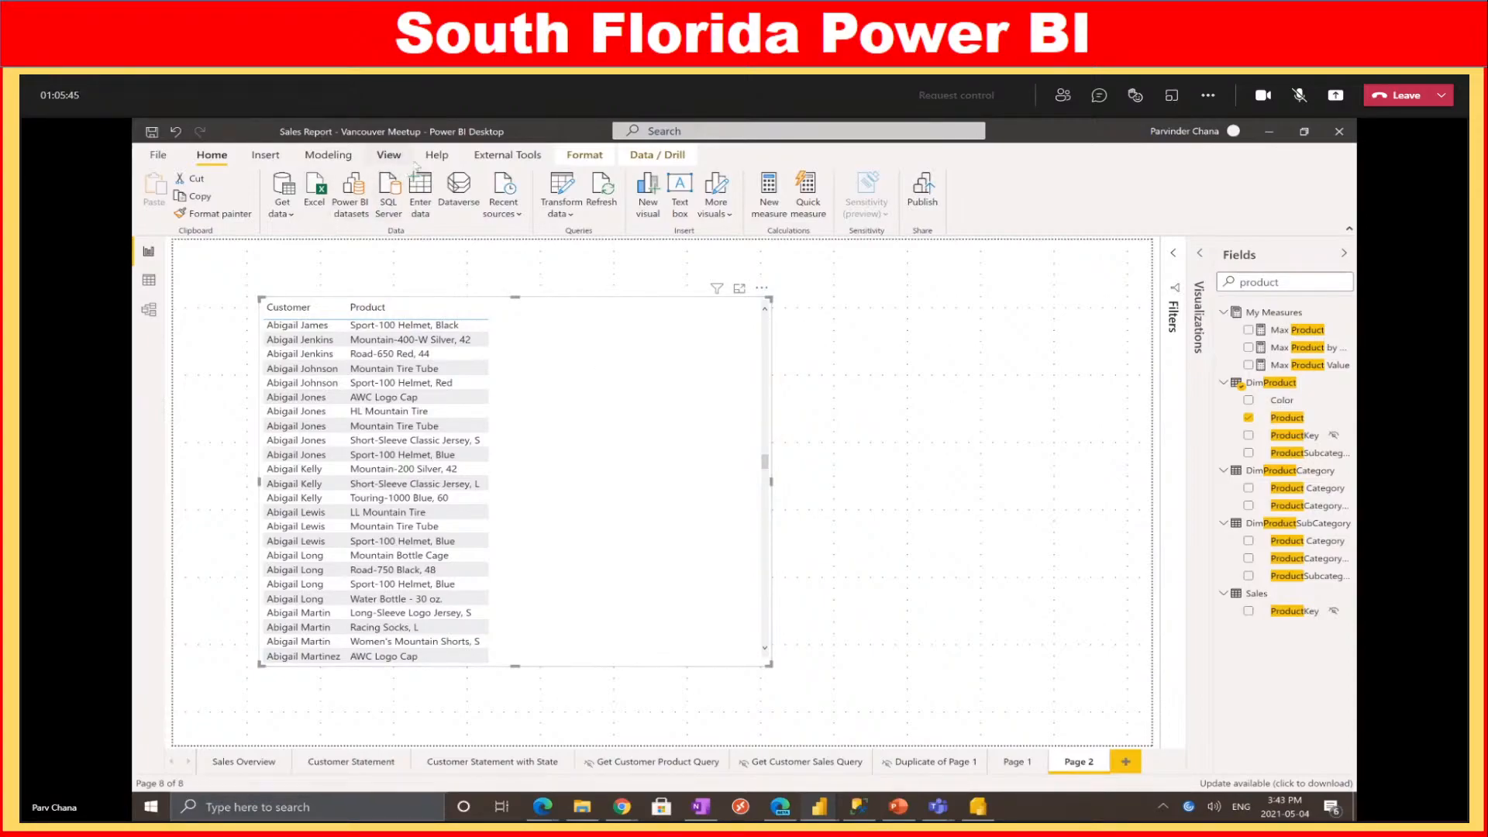
Record visual timings in Performance analyzer and copy the table visual's DAX query
{"action": "left_click", "coordinate": [389, 155]}
{"action": "left_click", "coordinate": [880, 203]}
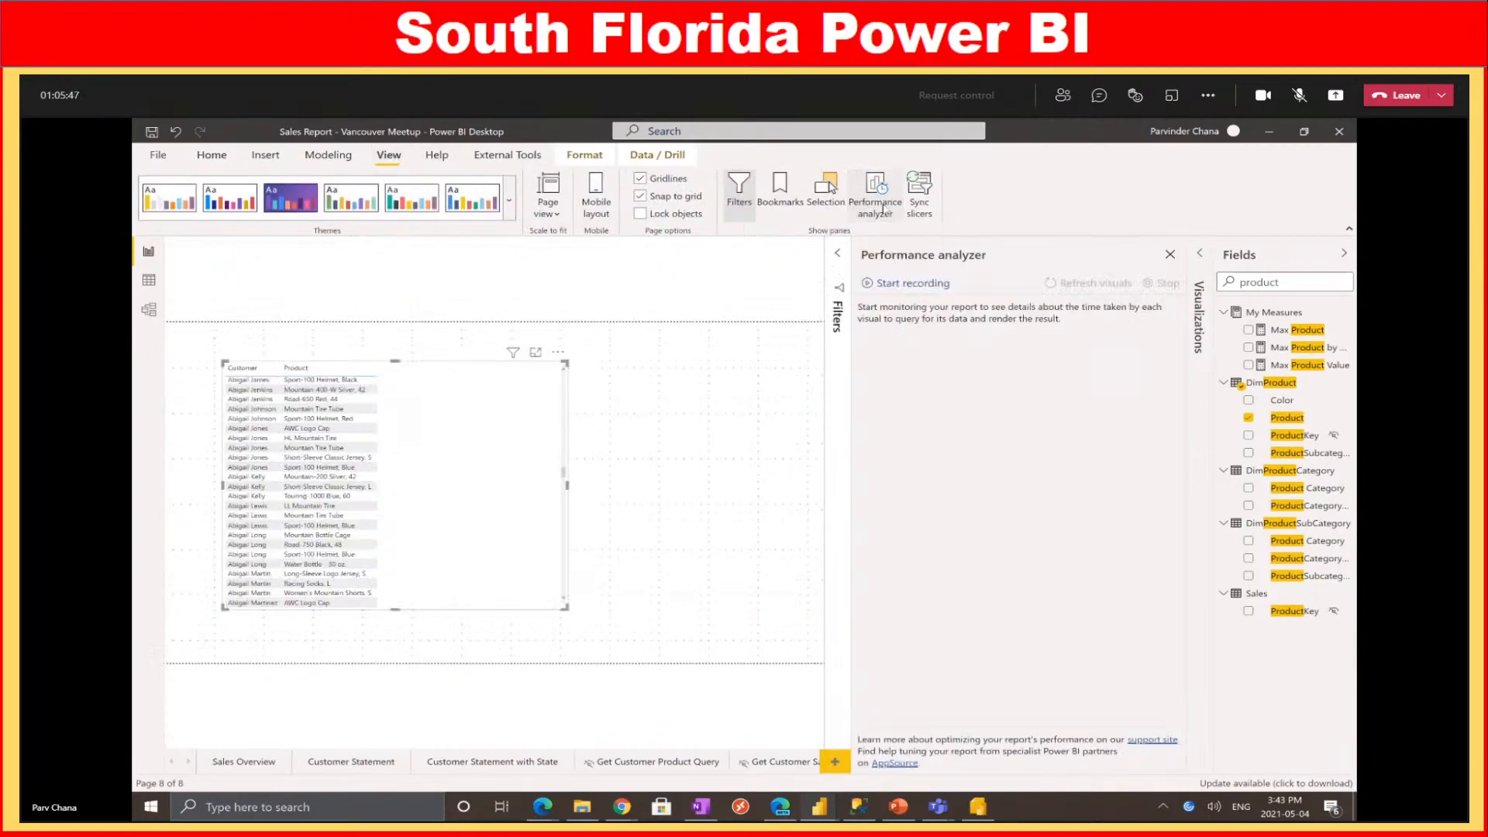
{"action": "left_click", "coordinate": [912, 284]}
{"action": "left_click", "coordinate": [1053, 289]}
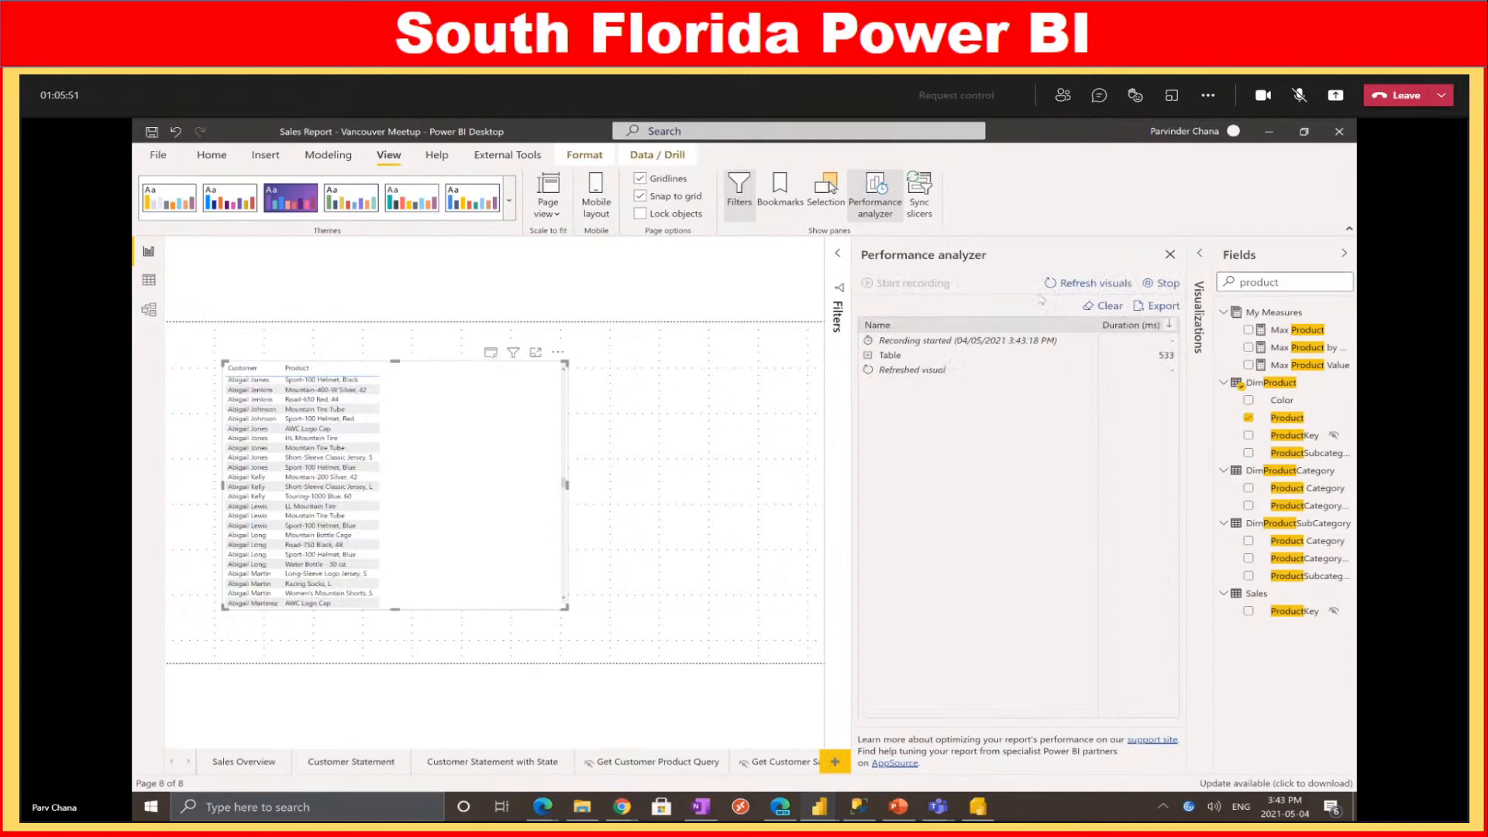
{"action": "left_click", "coordinate": [868, 358]}
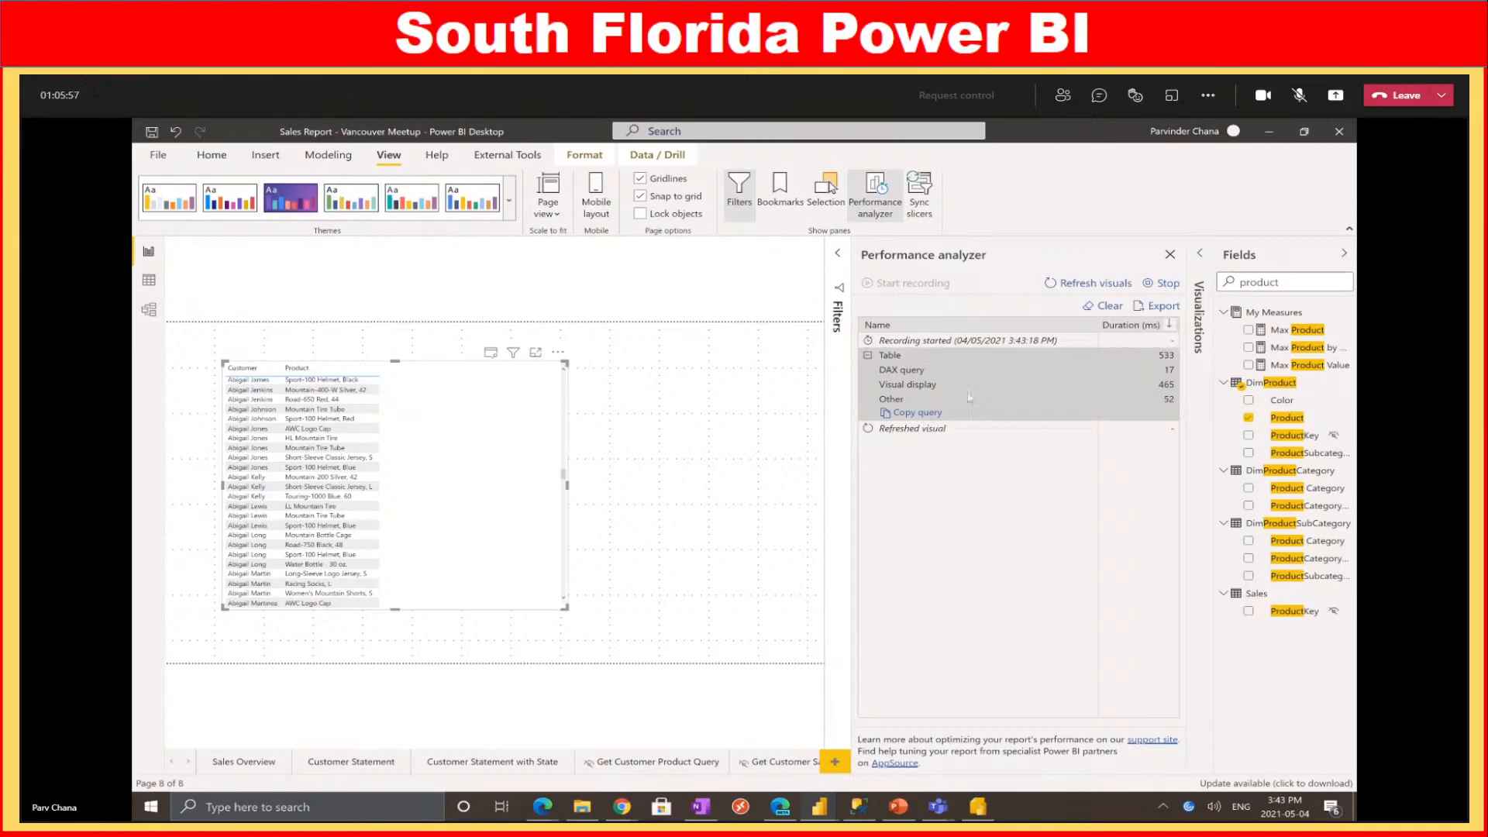
{"action": "left_click", "coordinate": [909, 413]}
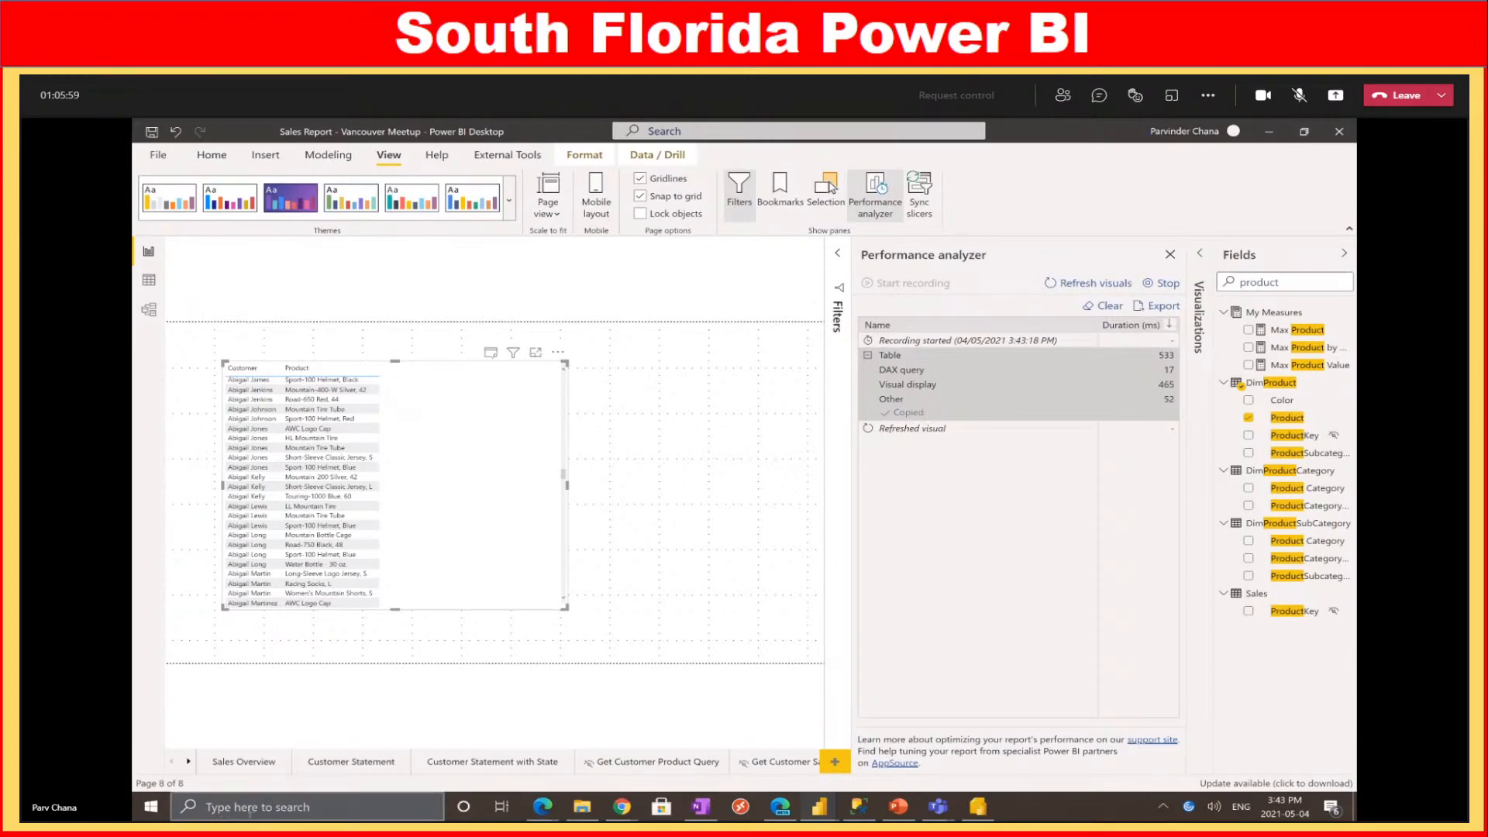
Paste the copied DAX query into Notepad and enlarge the window
{"action": "left_click", "coordinate": [236, 809]}
{"action": "type", "text": "notepad"}
{"action": "key", "text": "Return"}
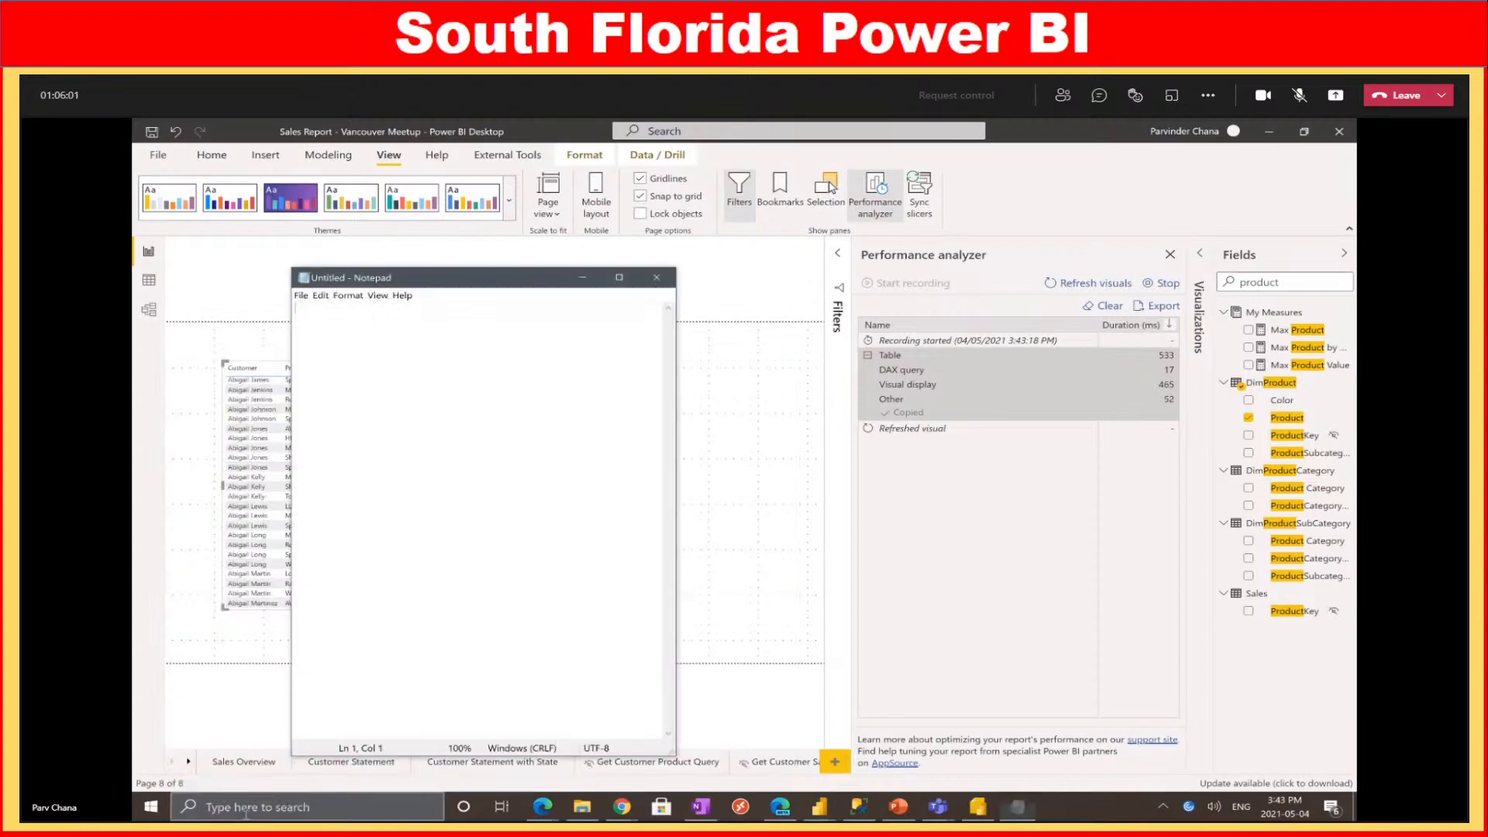
{"action": "key", "text": "ctrl+v"}
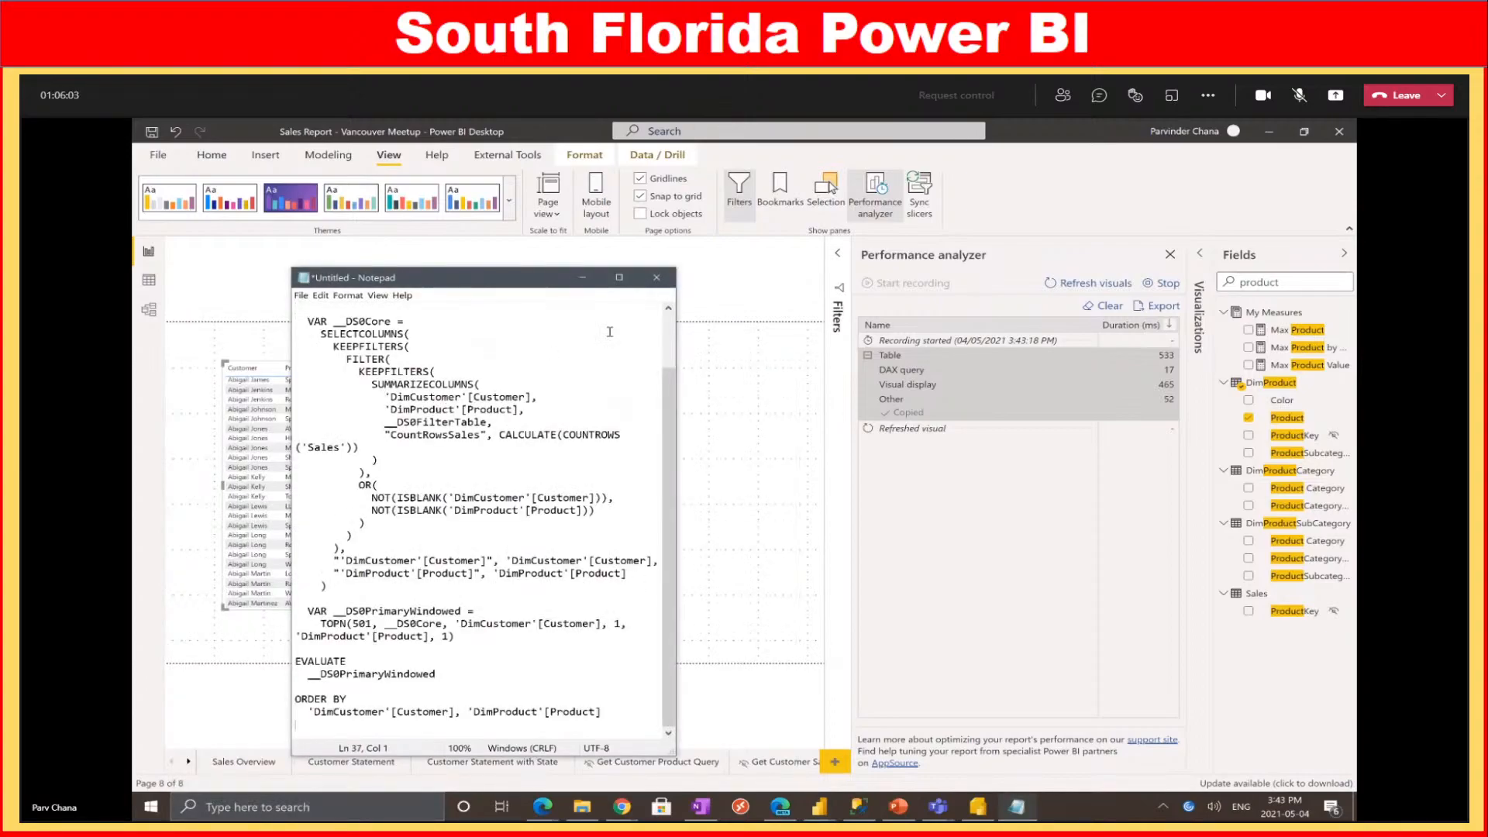
{"action": "left_click", "coordinate": [619, 278]}
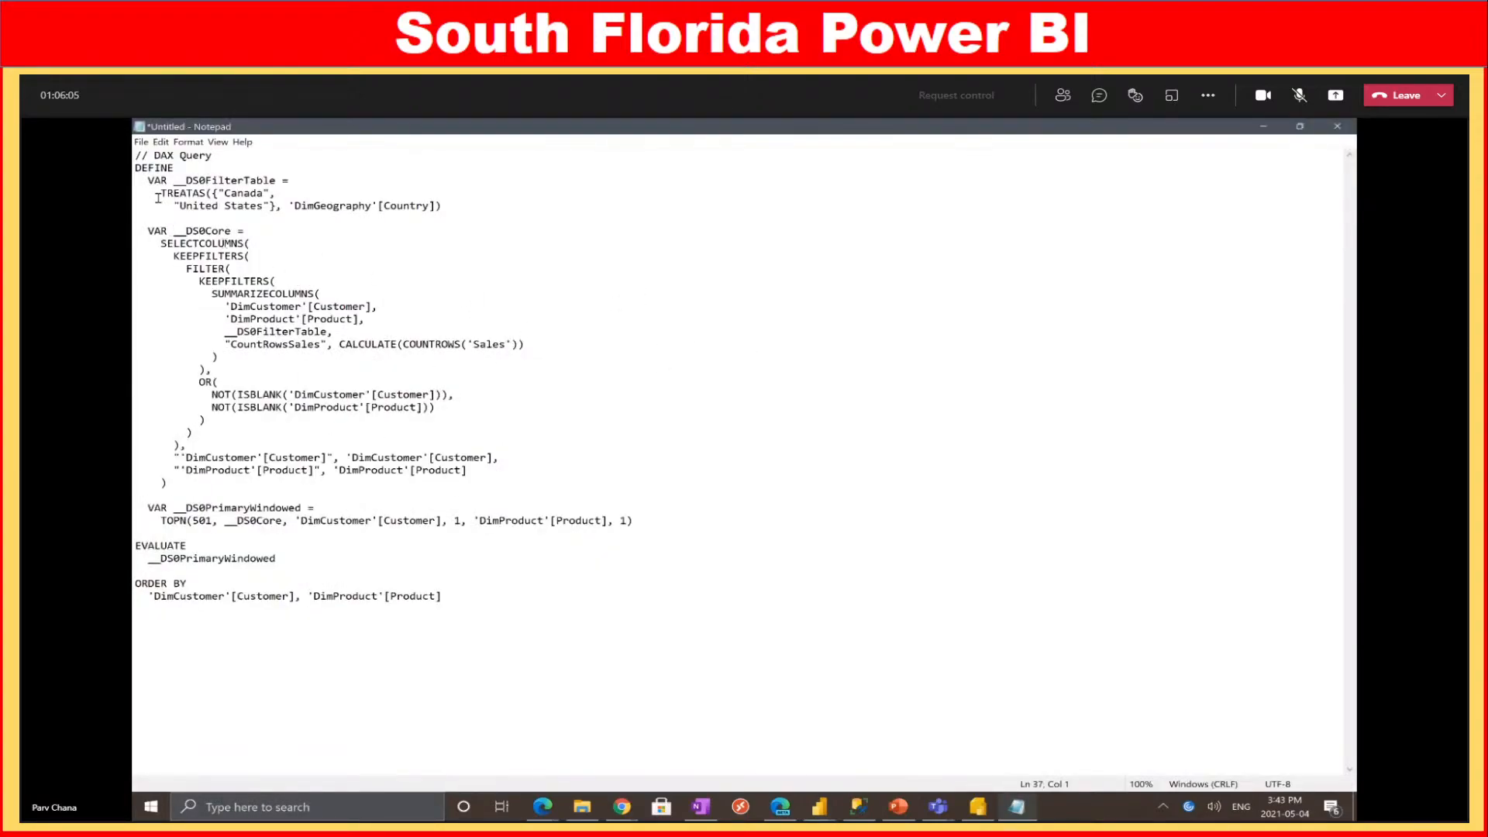
Highlight the CALCULATE, SUMMARIZECOLUMNS and __DS0Core parts, select the whole query, then return to Report Builder
{"action": "left_click_drag", "start_coordinate": [236, 346], "coordinate": [442, 346]}
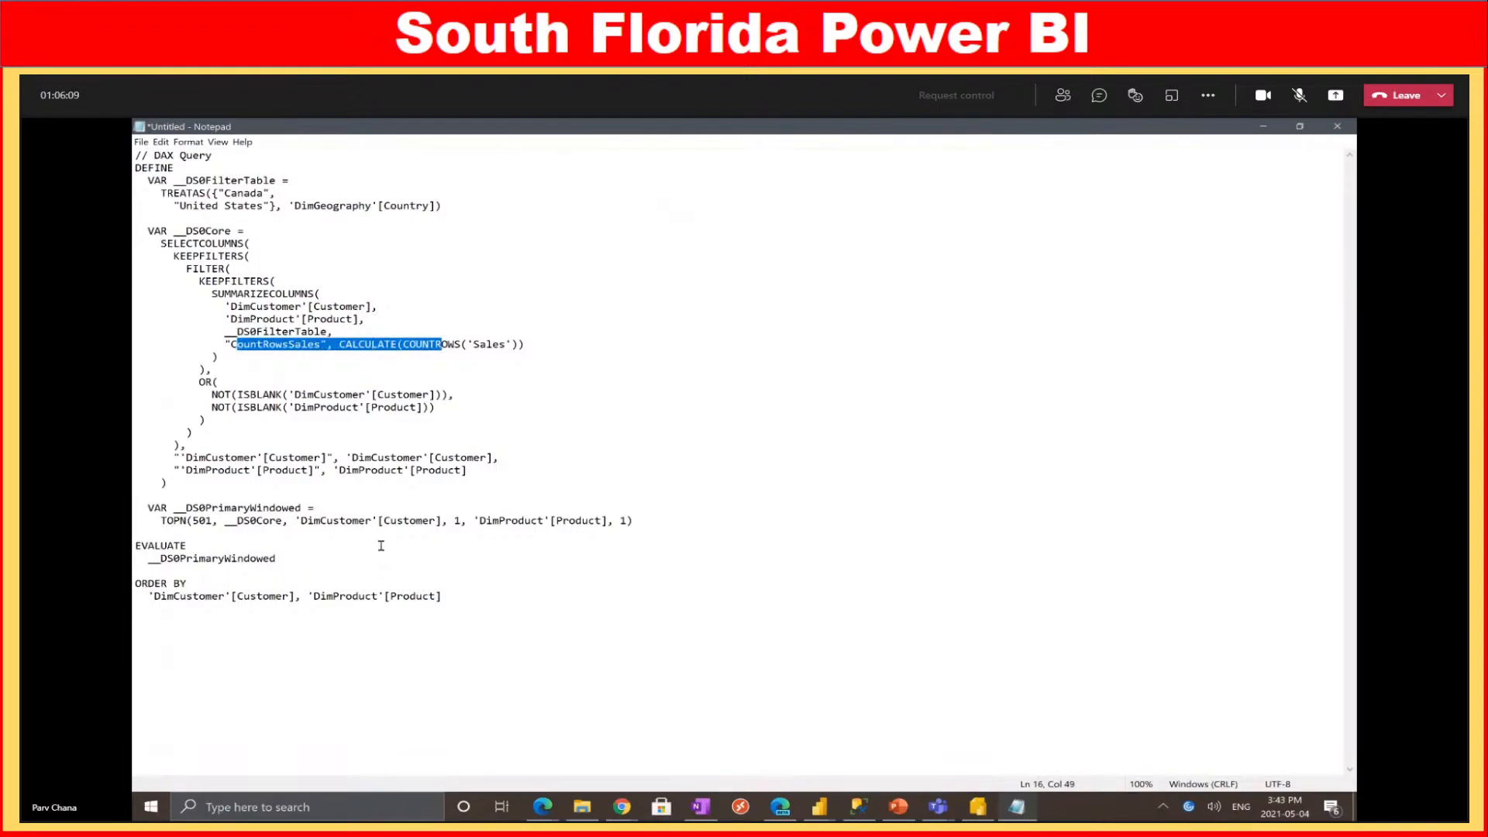
{"action": "left_click_drag", "start_coordinate": [481, 608], "coordinate": [136, 167]}
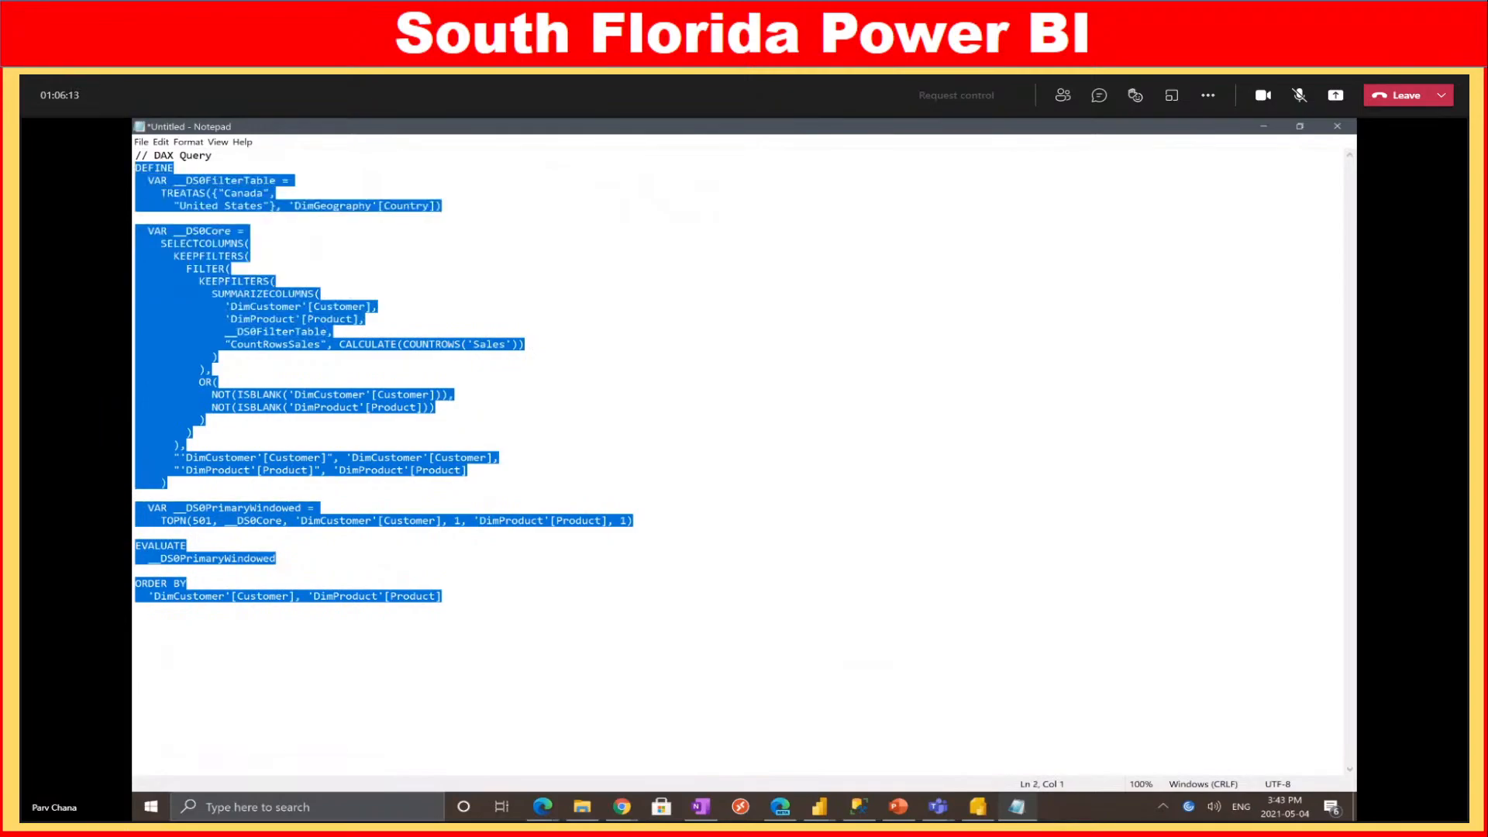
{"action": "left_click", "coordinate": [398, 344]}
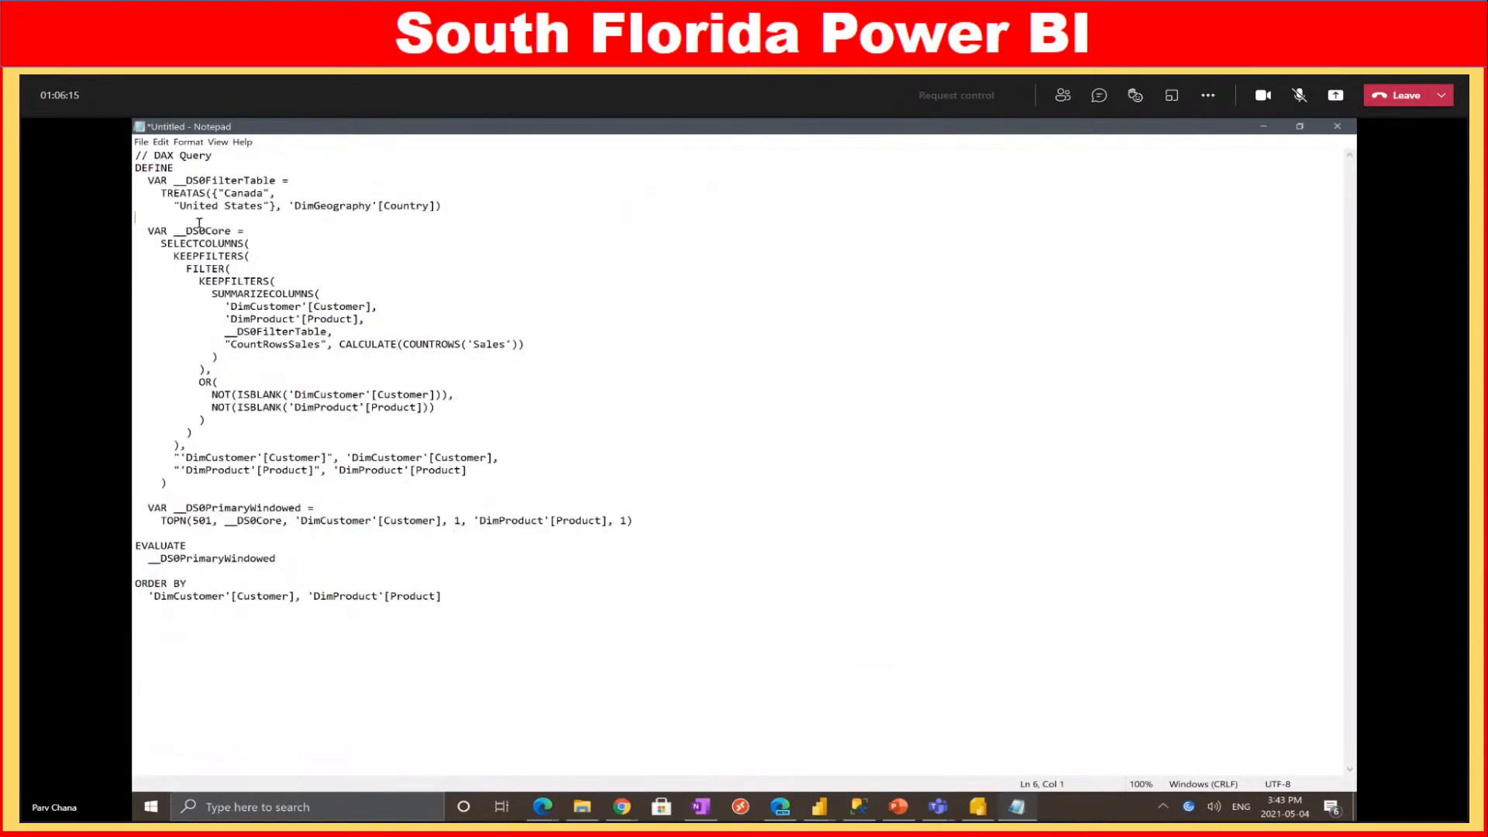
{"action": "left_click_drag", "start_coordinate": [137, 230], "coordinate": [369, 408]}
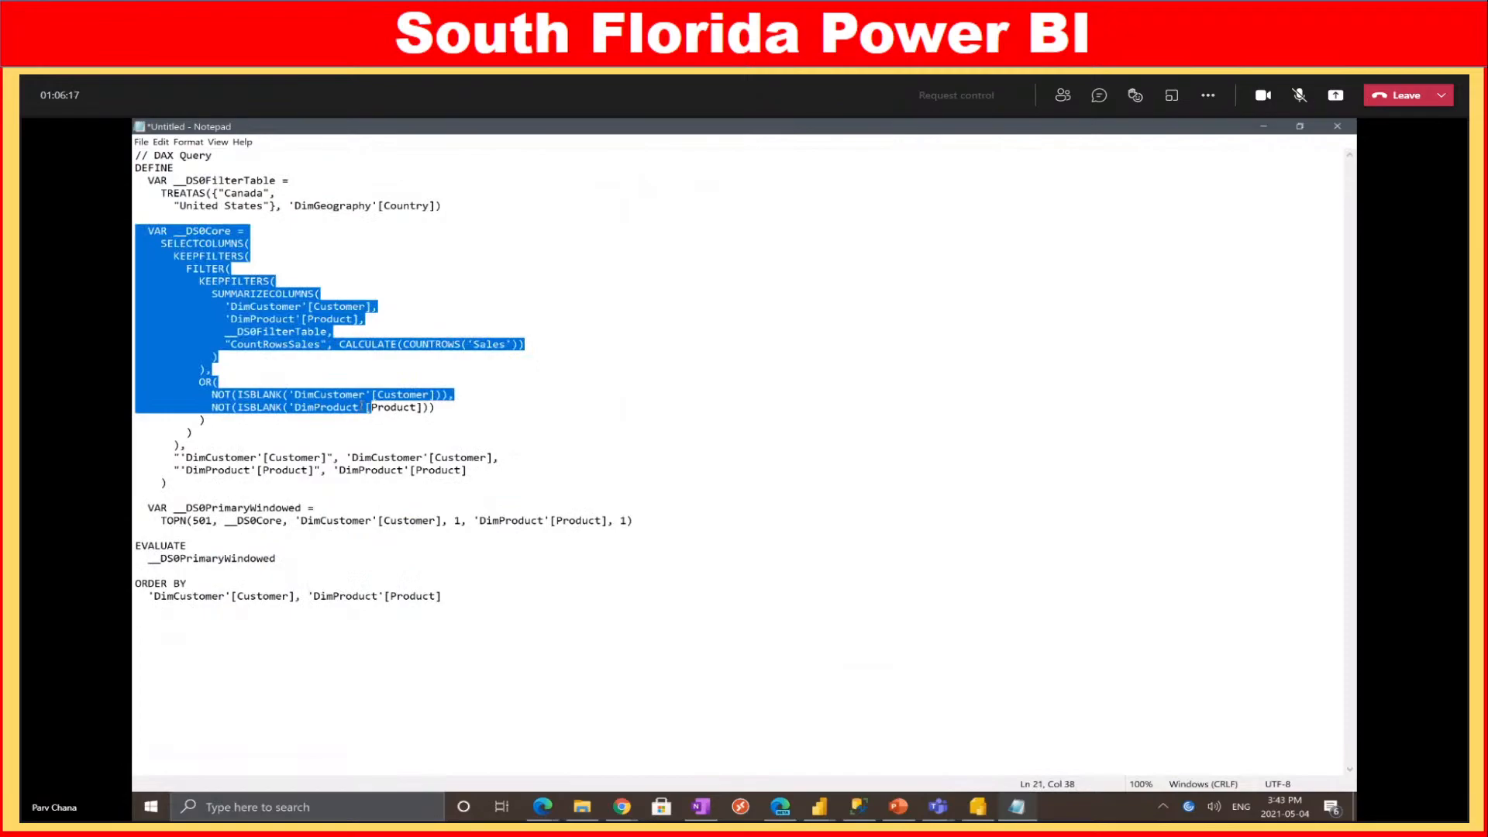
{"action": "left_click_drag", "start_coordinate": [416, 457], "coordinate": [415, 469]}
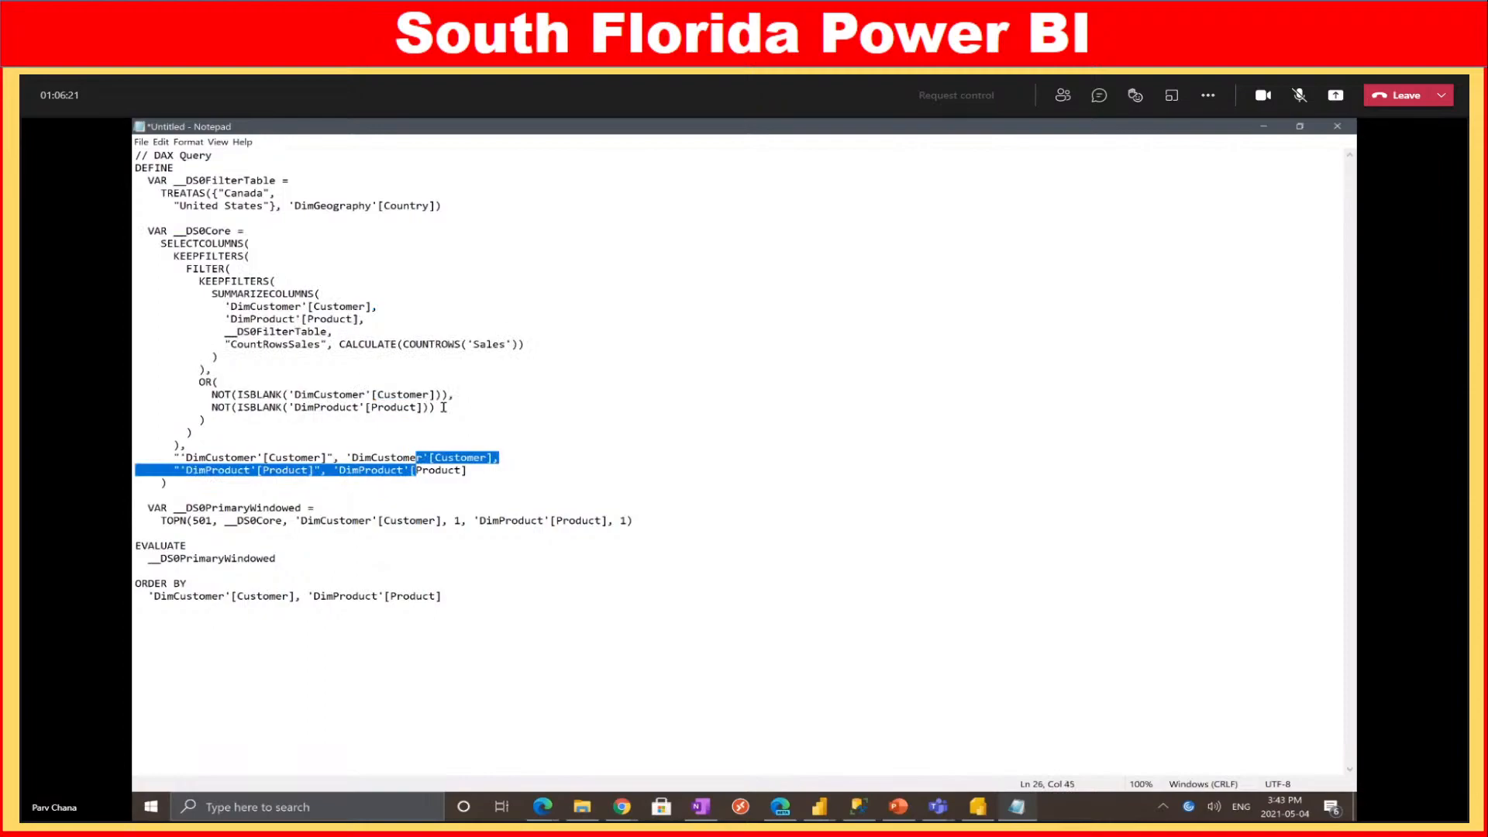
{"action": "left_click_drag", "start_coordinate": [474, 596], "coordinate": [134, 155]}
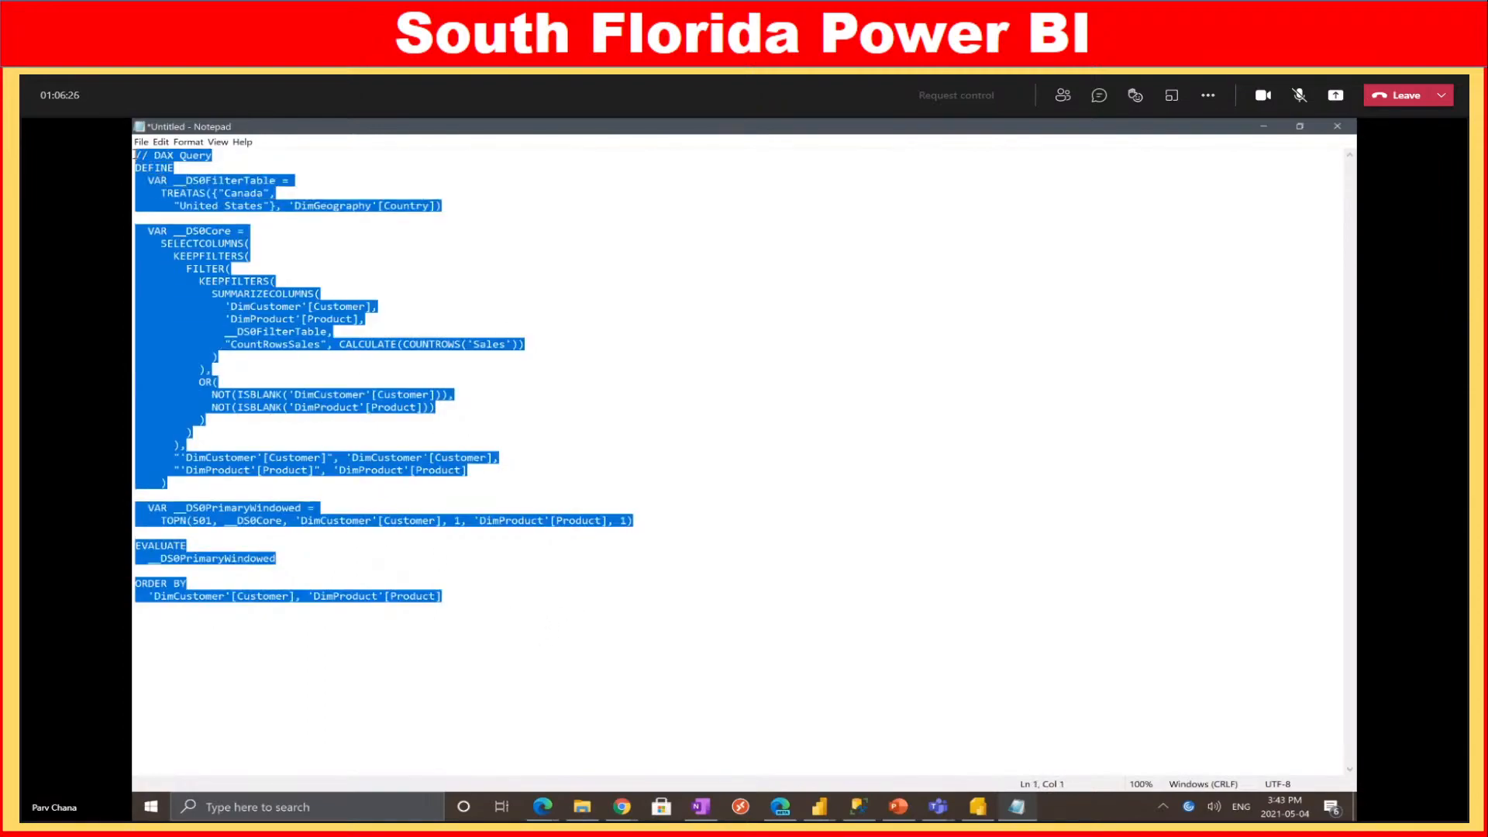
{"action": "left_click", "coordinate": [1263, 126]}
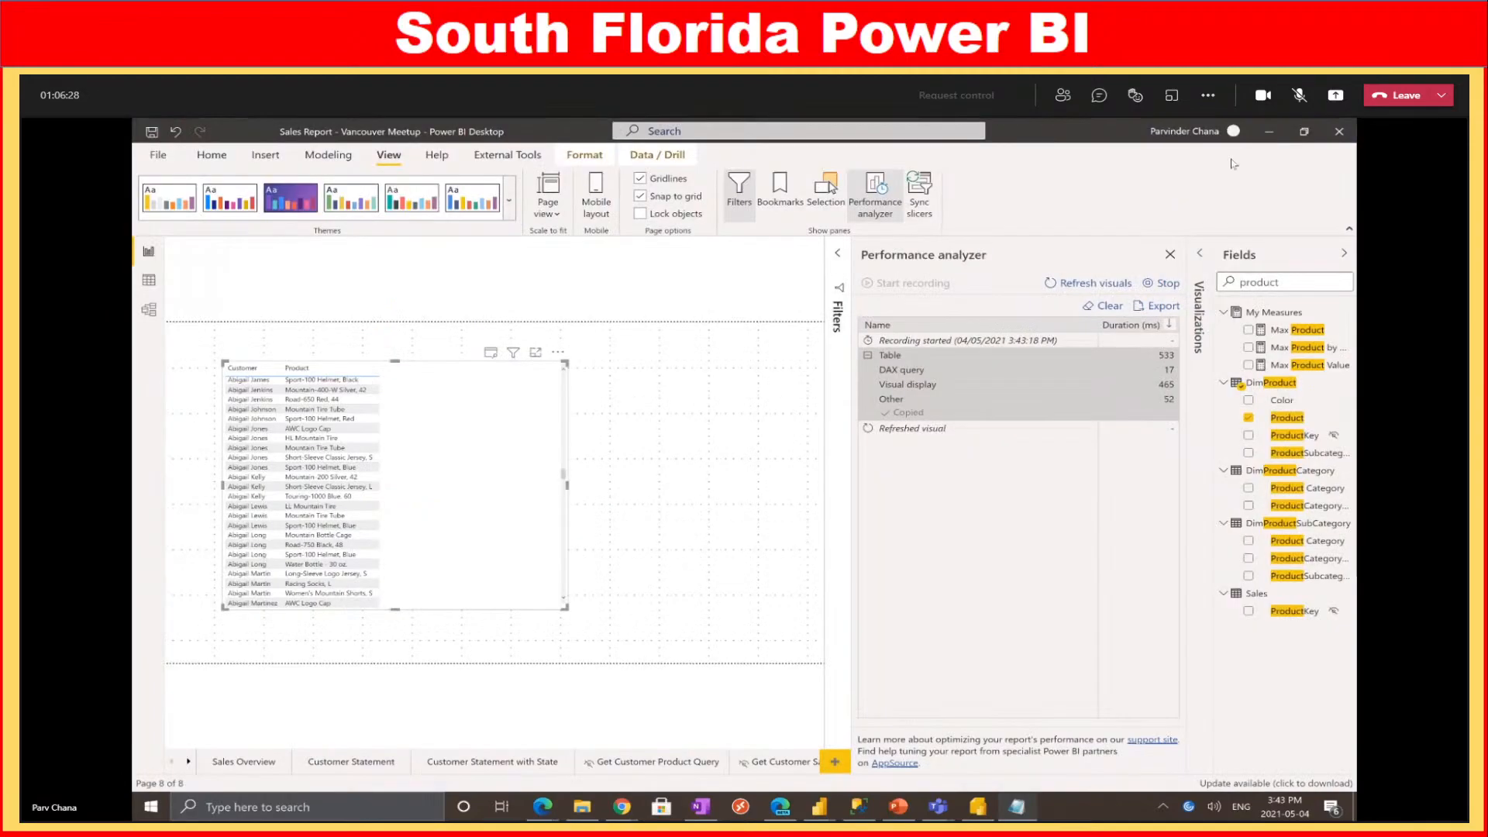
{"action": "left_click", "coordinate": [978, 807]}
Open demo2's Query Designer, maximize it, widen the model tree and switch off Design Mode
{"action": "right_click", "coordinate": [215, 337]}
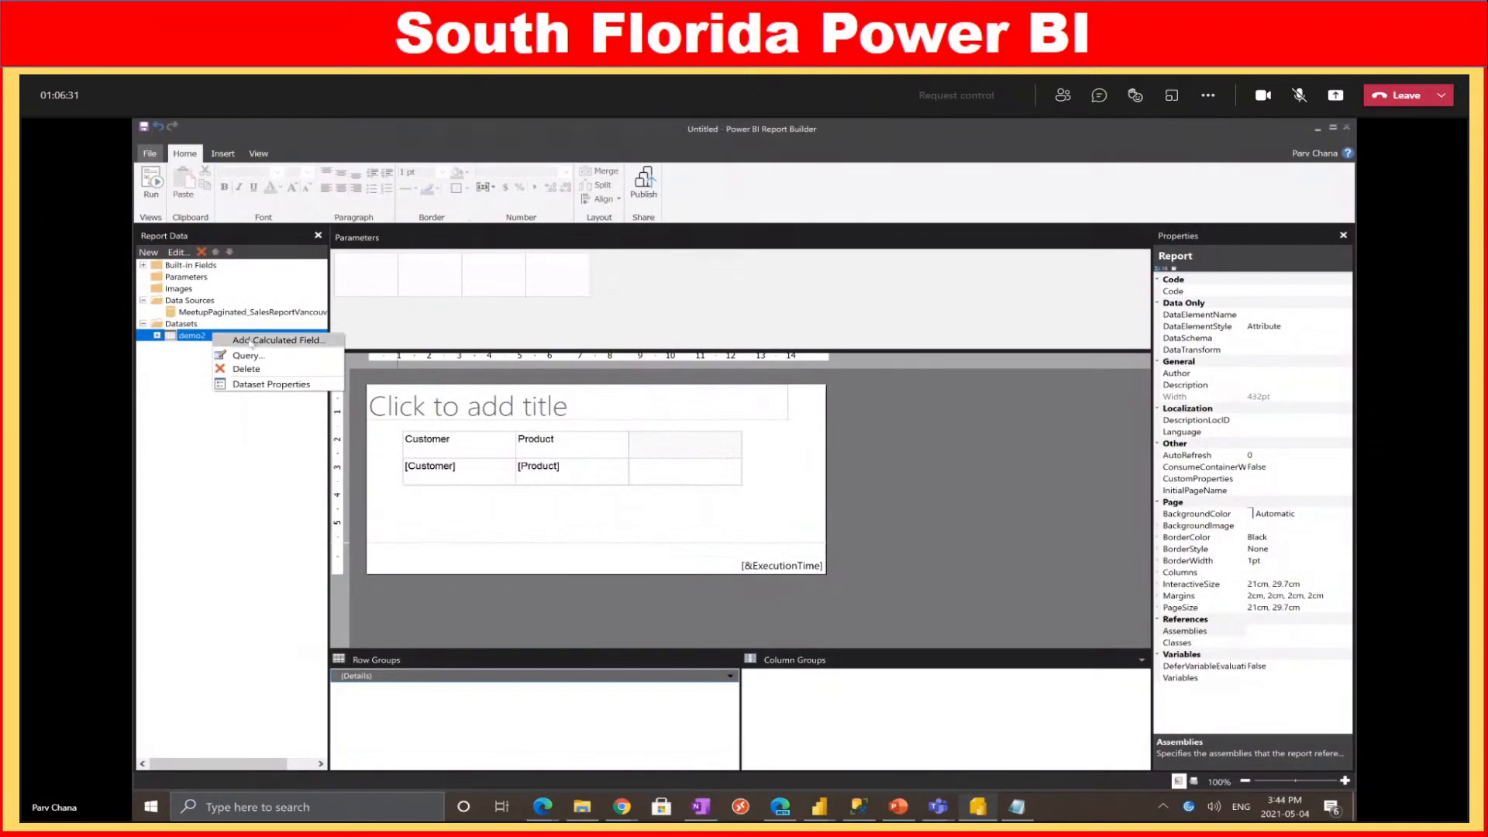
{"action": "left_click", "coordinate": [281, 358]}
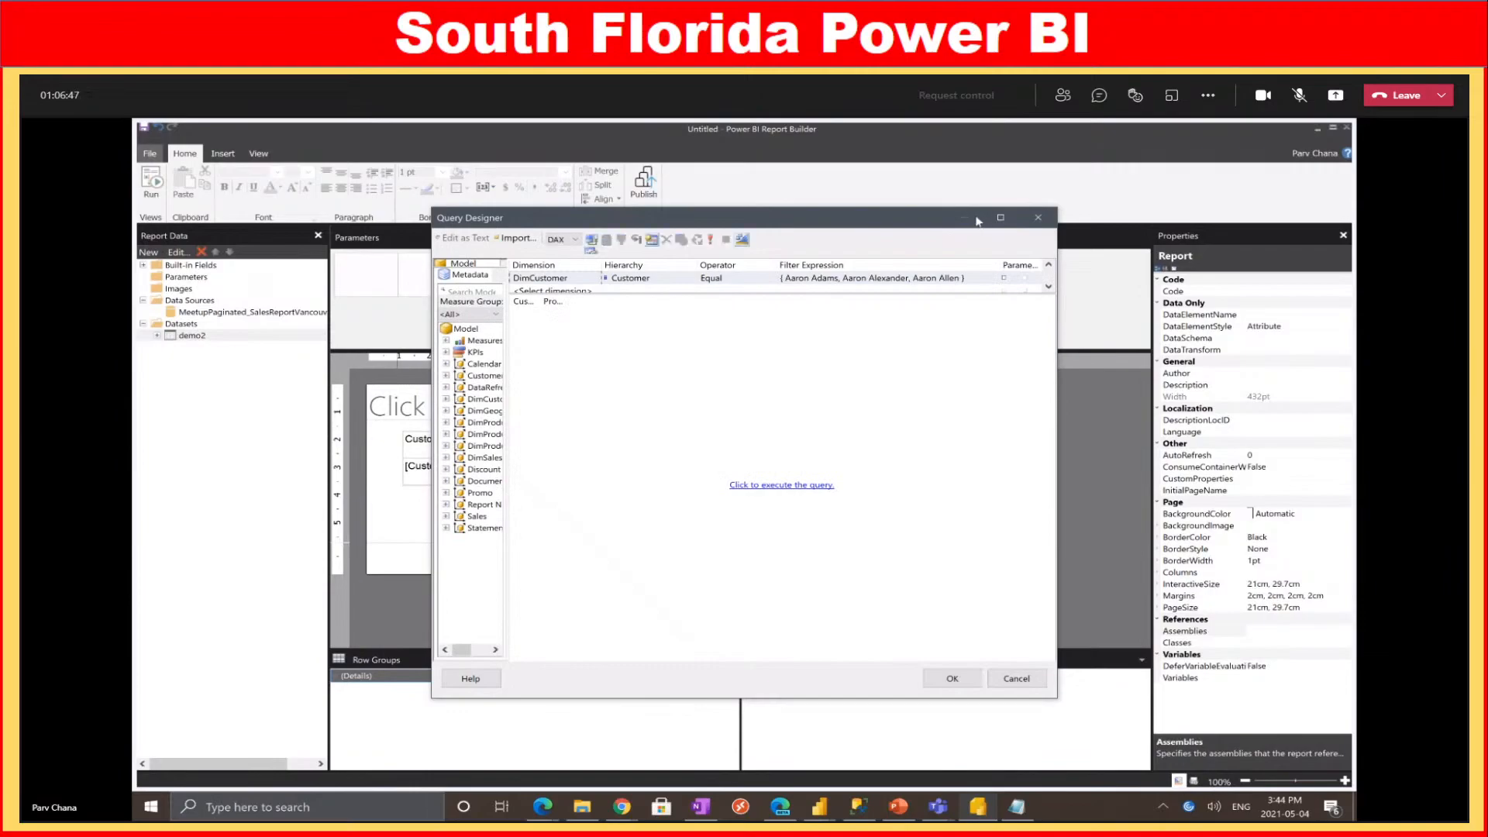
{"action": "left_click", "coordinate": [1000, 218]}
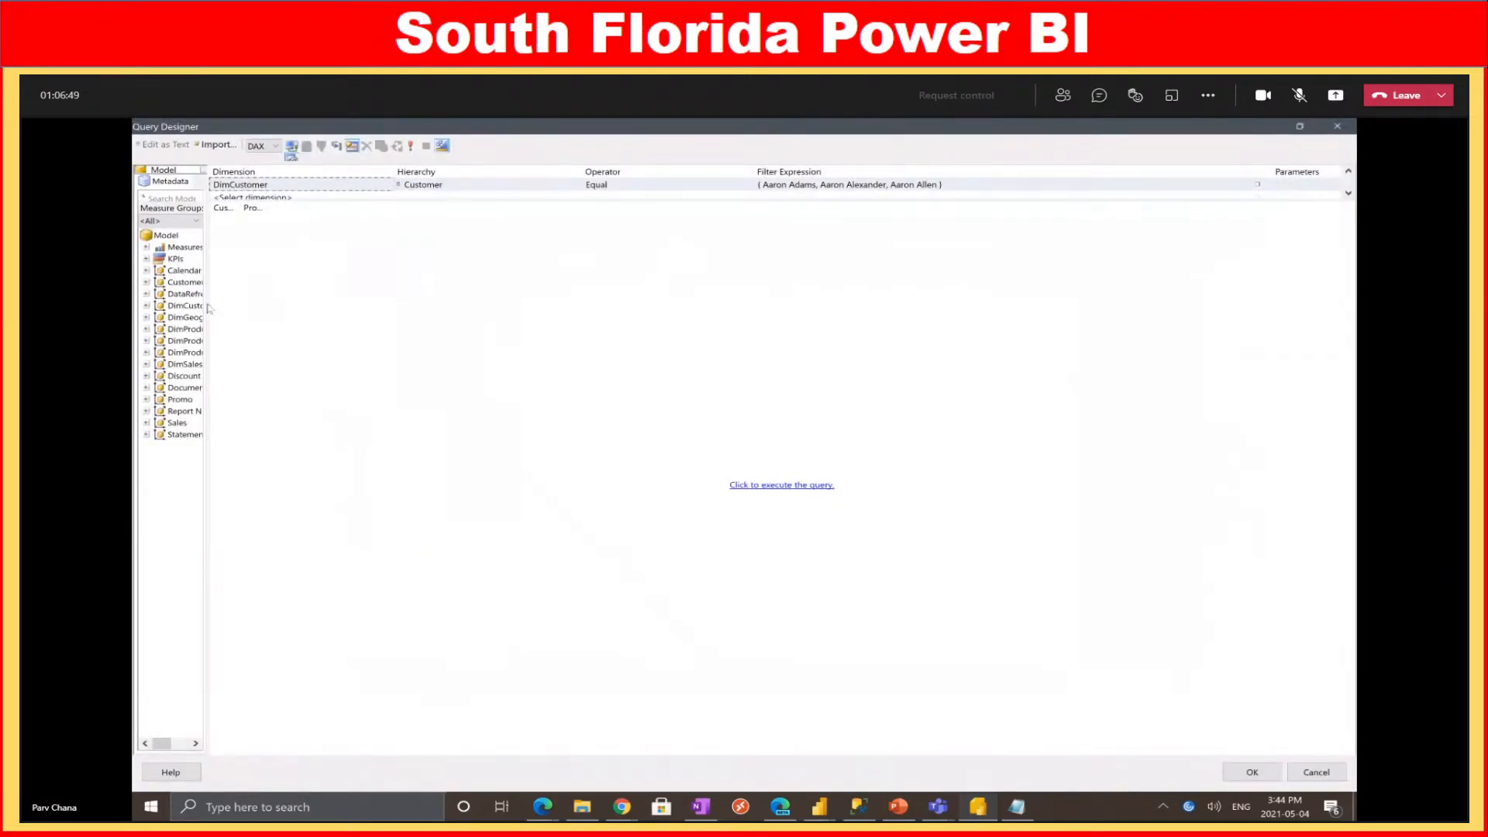
{"action": "left_click_drag", "start_coordinate": [207, 308], "coordinate": [312, 316]}
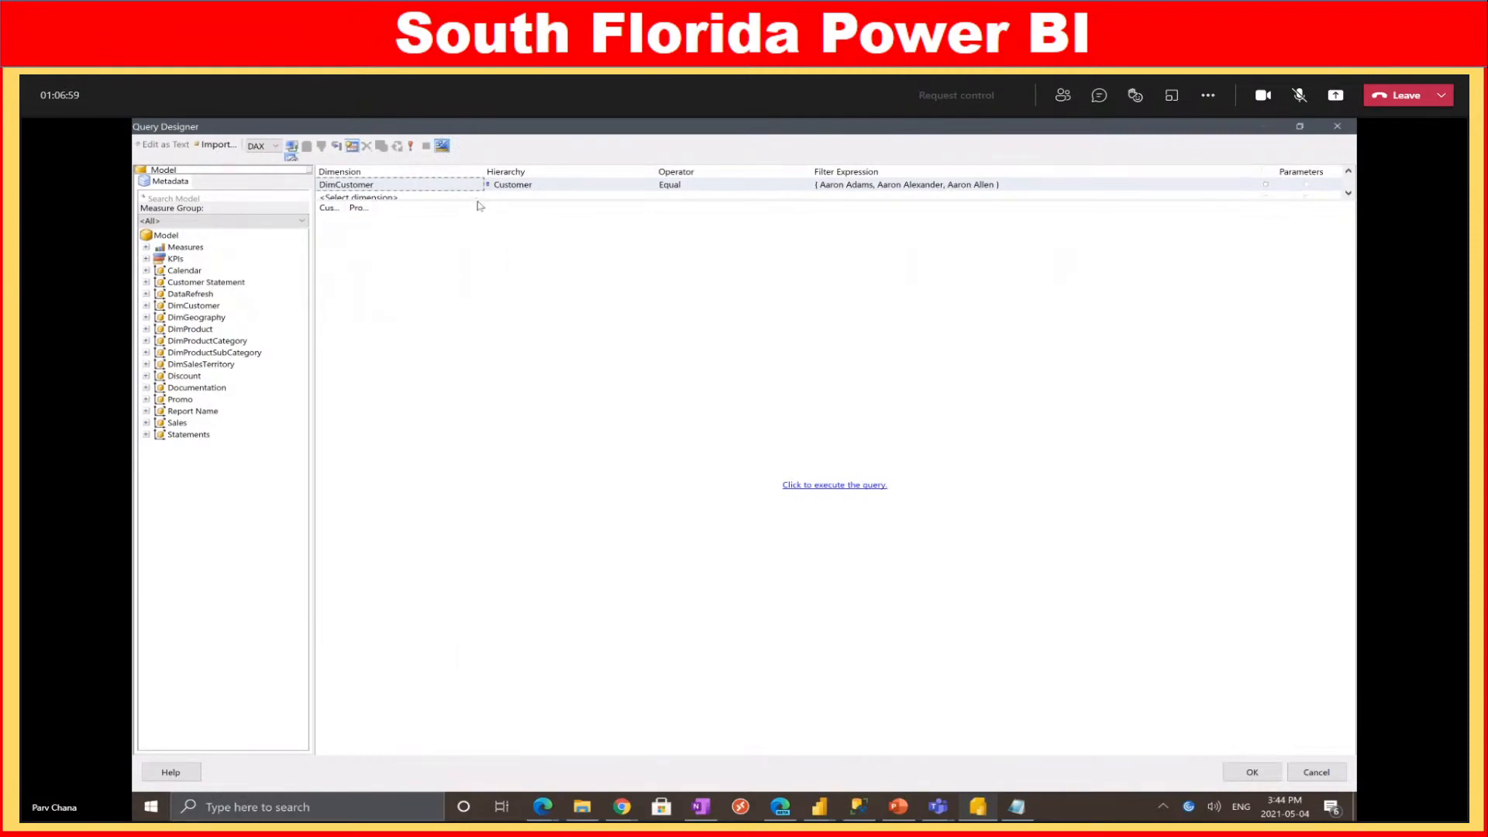
{"action": "left_click", "coordinate": [441, 146]}
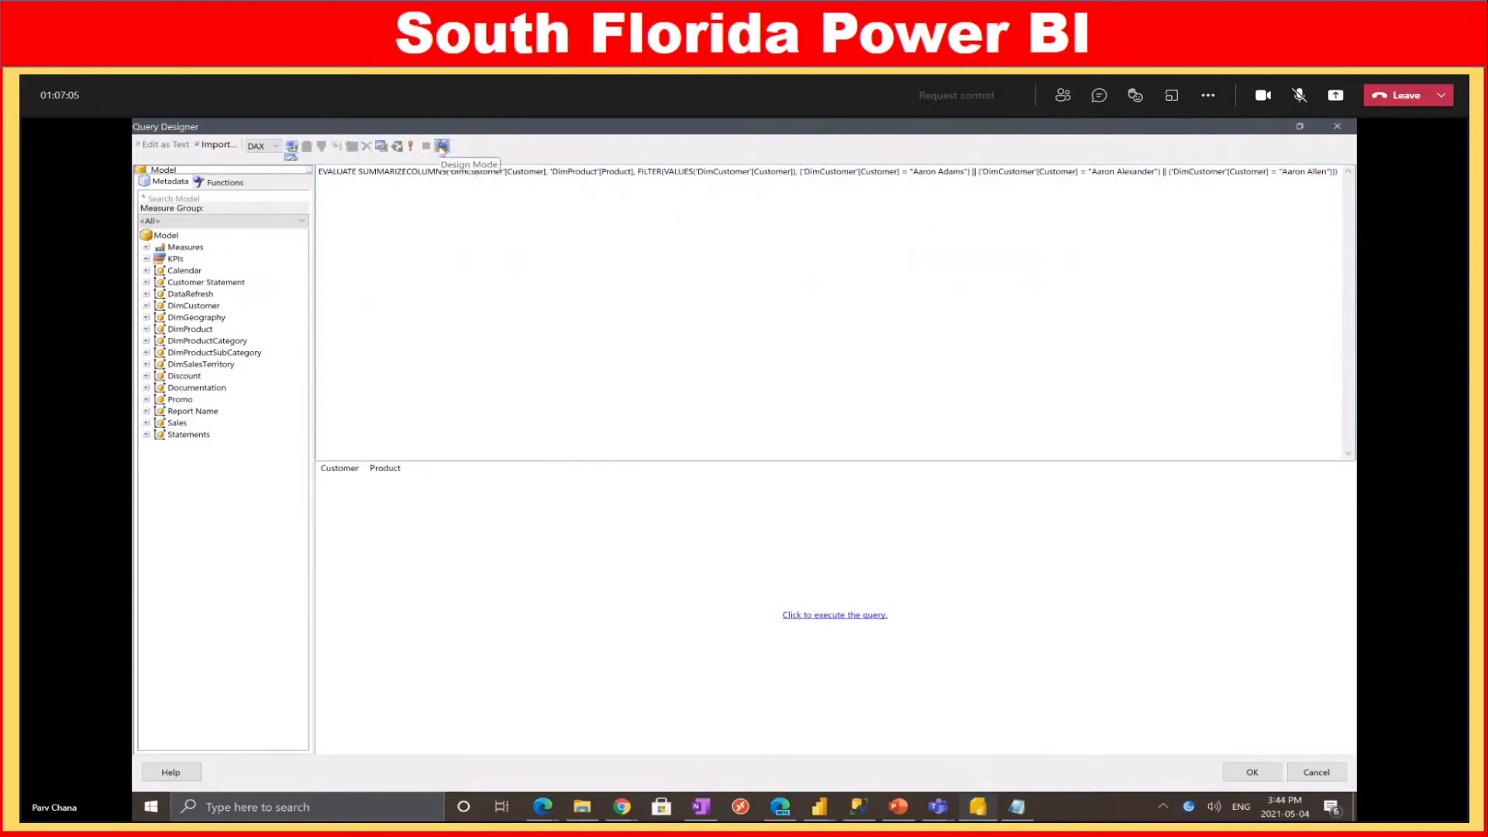
Replace demo2's one-line query with the pasted multi-line DAX query from Performance Analyzer
{"action": "left_click_drag", "start_coordinate": [362, 172], "coordinate": [1256, 264]}
{"action": "left_click", "coordinate": [1149, 309]}
{"action": "key", "text": "ctrl+a"}
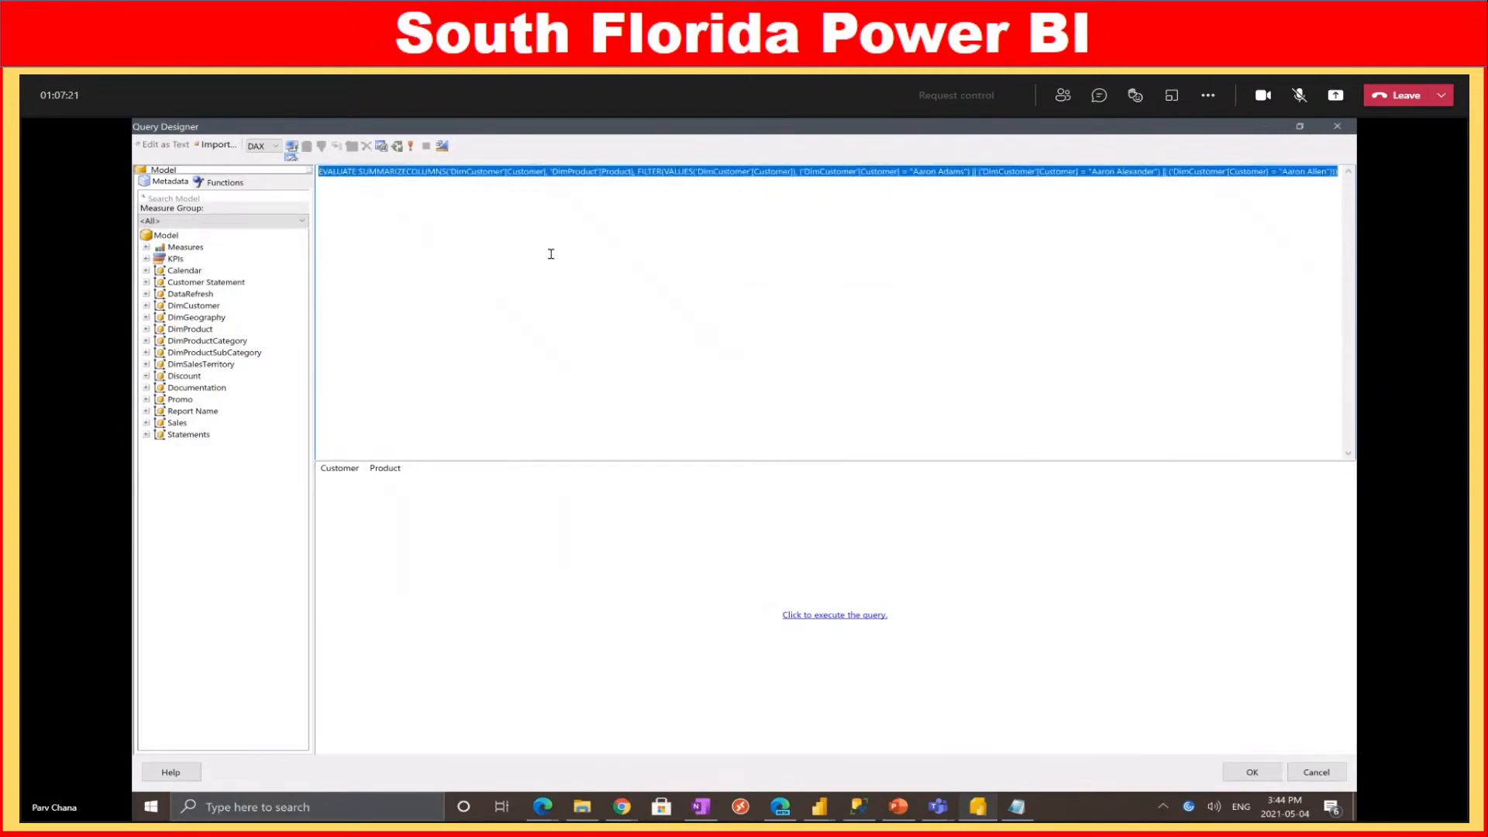
{"action": "key", "text": "ctrl+v"}
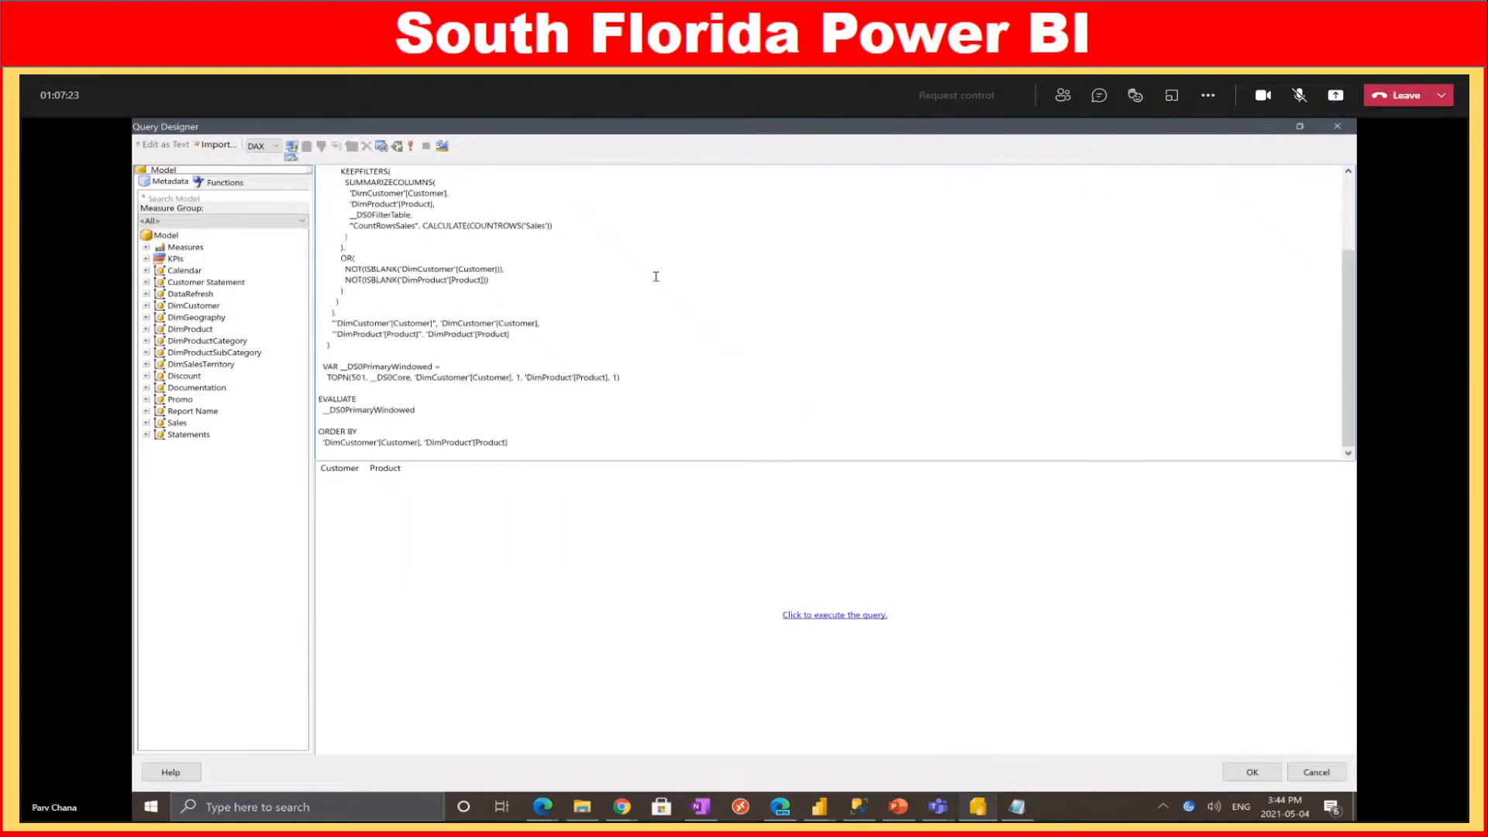
{"action": "scroll", "coordinate": [659, 298], "scroll_direction": "up", "scroll_amount": 5}
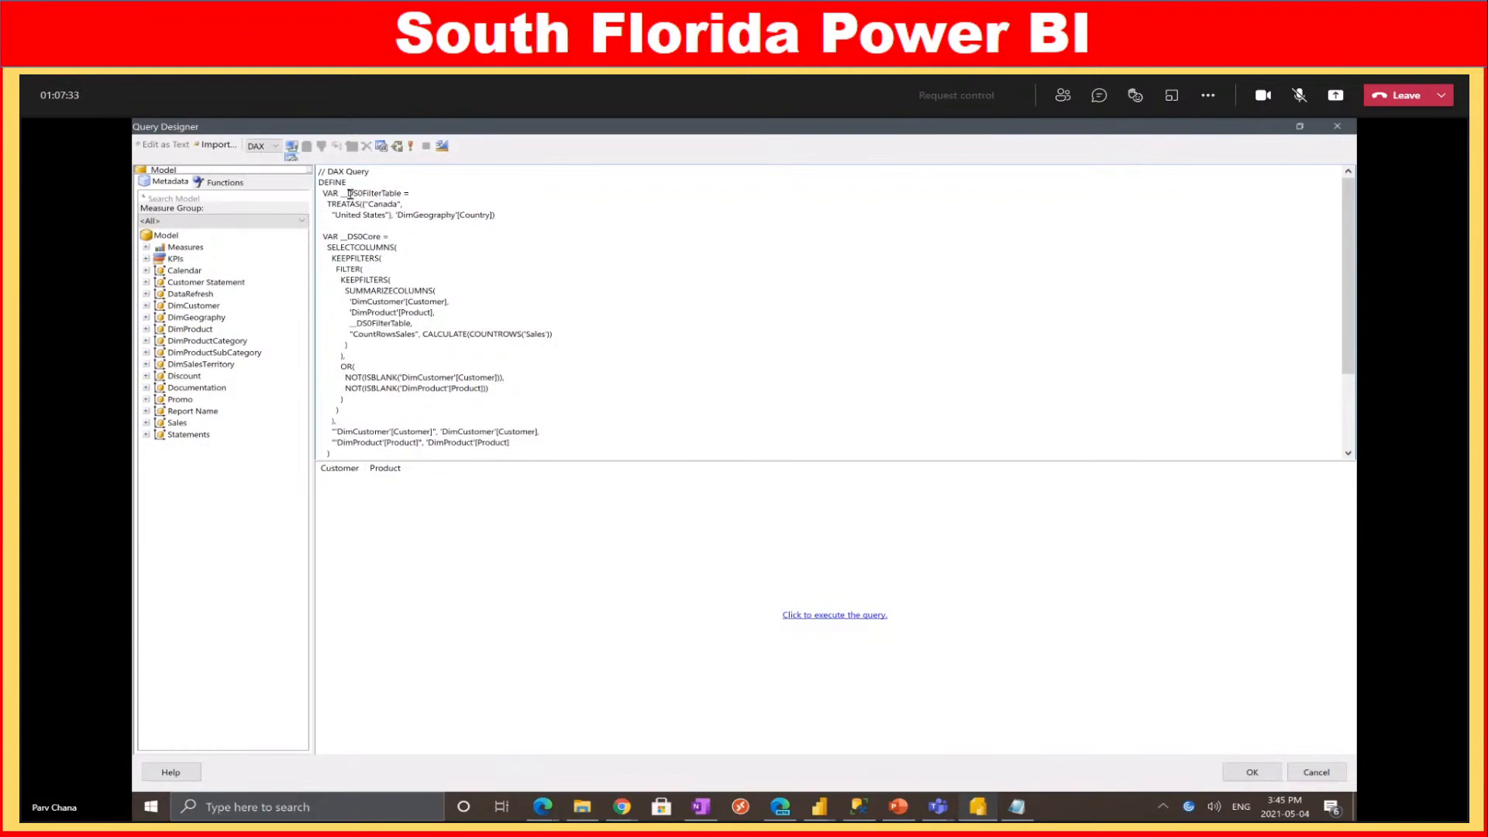
Delete the __DS0FilterTable country filter and the __DS0PrimaryWindowed TOPN variable lines
{"action": "left_click_drag", "start_coordinate": [496, 214], "coordinate": [319, 194]}
{"action": "key", "text": "Delete"}
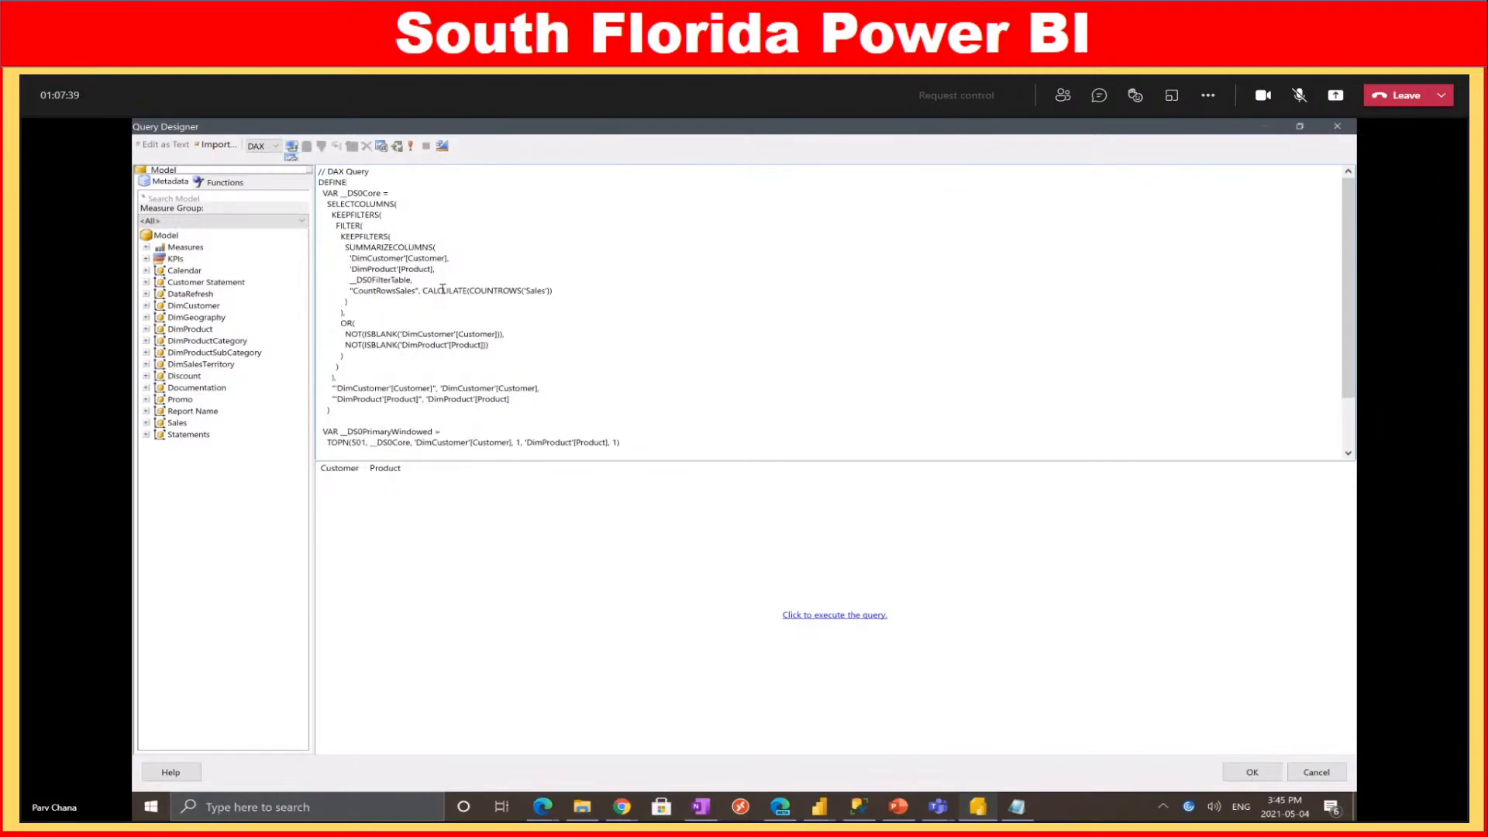
{"action": "scroll", "coordinate": [378, 304], "scroll_direction": "down", "scroll_amount": 2}
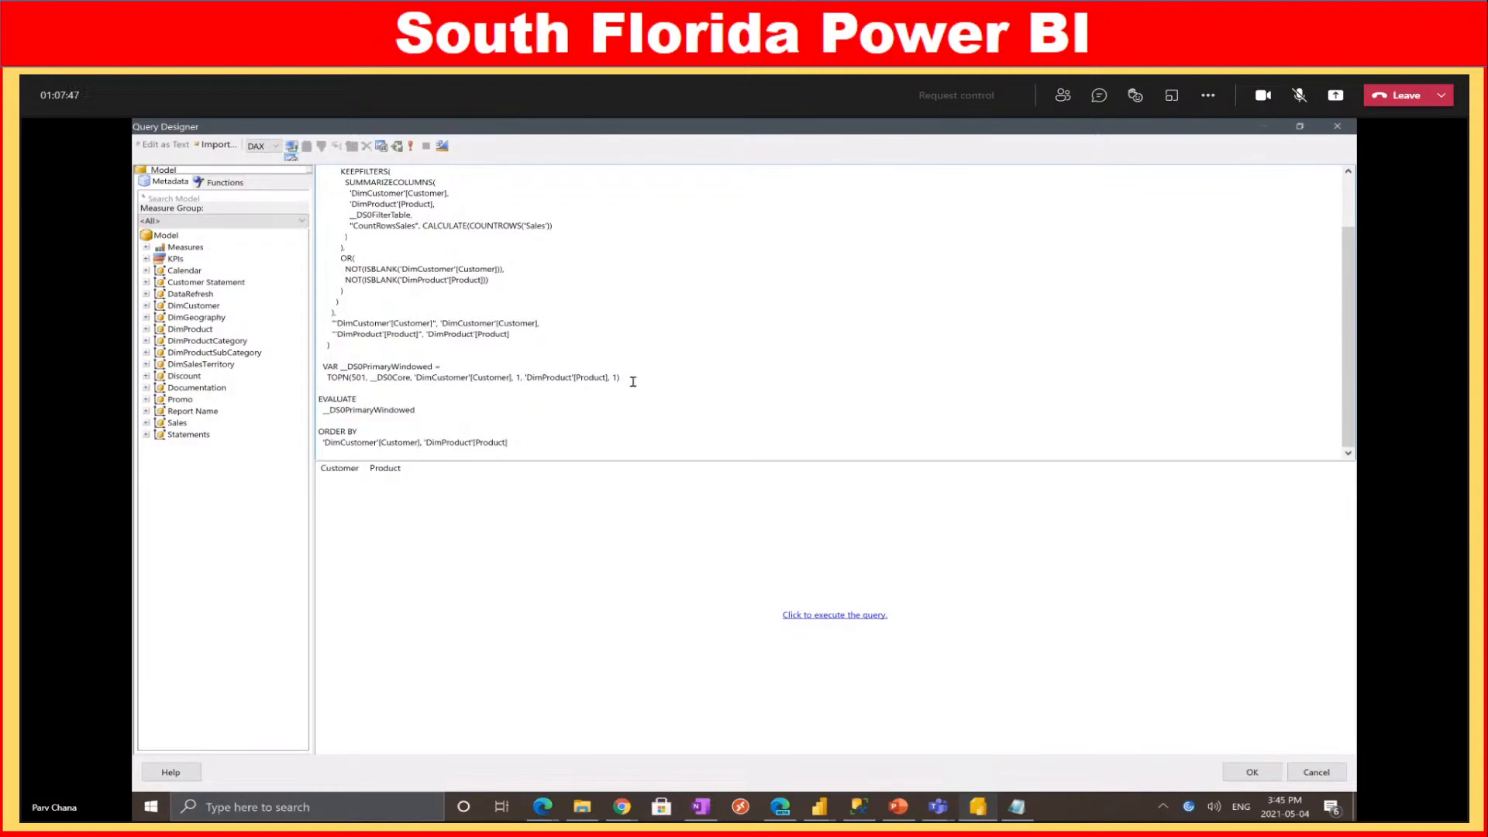
{"action": "left_click_drag", "start_coordinate": [632, 380], "coordinate": [307, 369]}
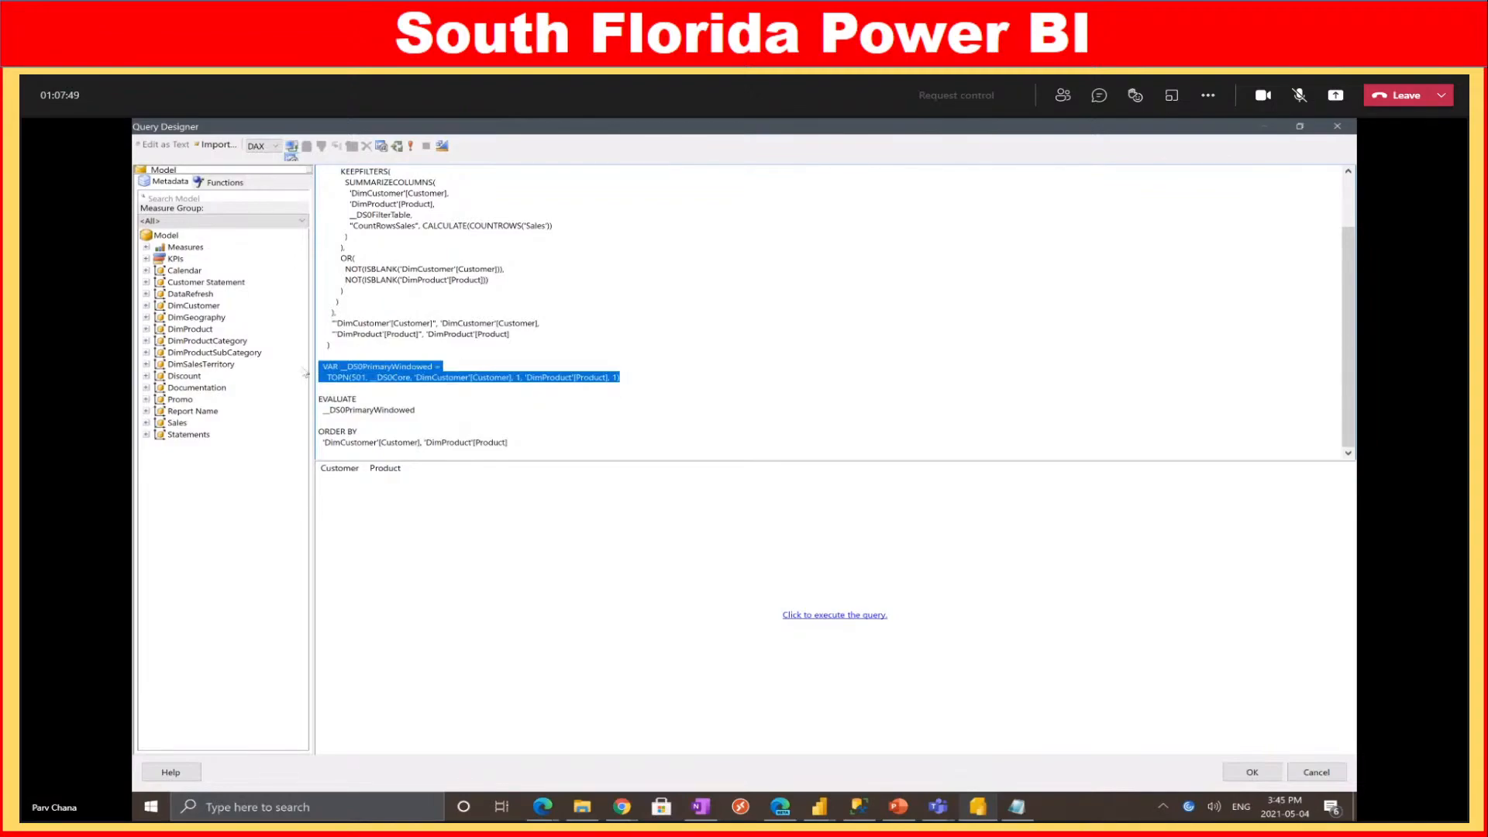
{"action": "key", "text": "Delete"}
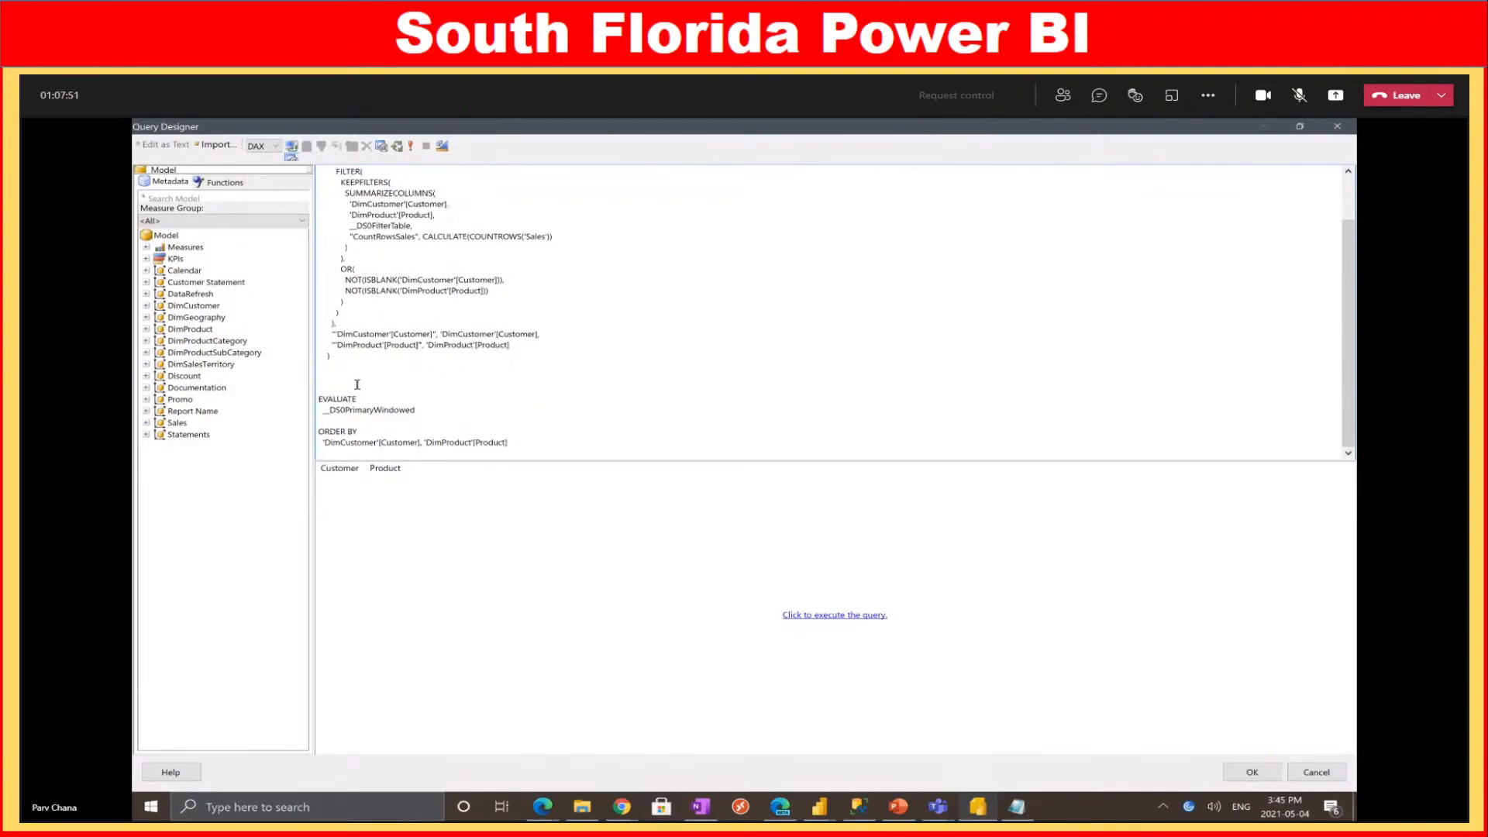
{"action": "left_click_drag", "start_coordinate": [336, 400], "coordinate": [416, 408]}
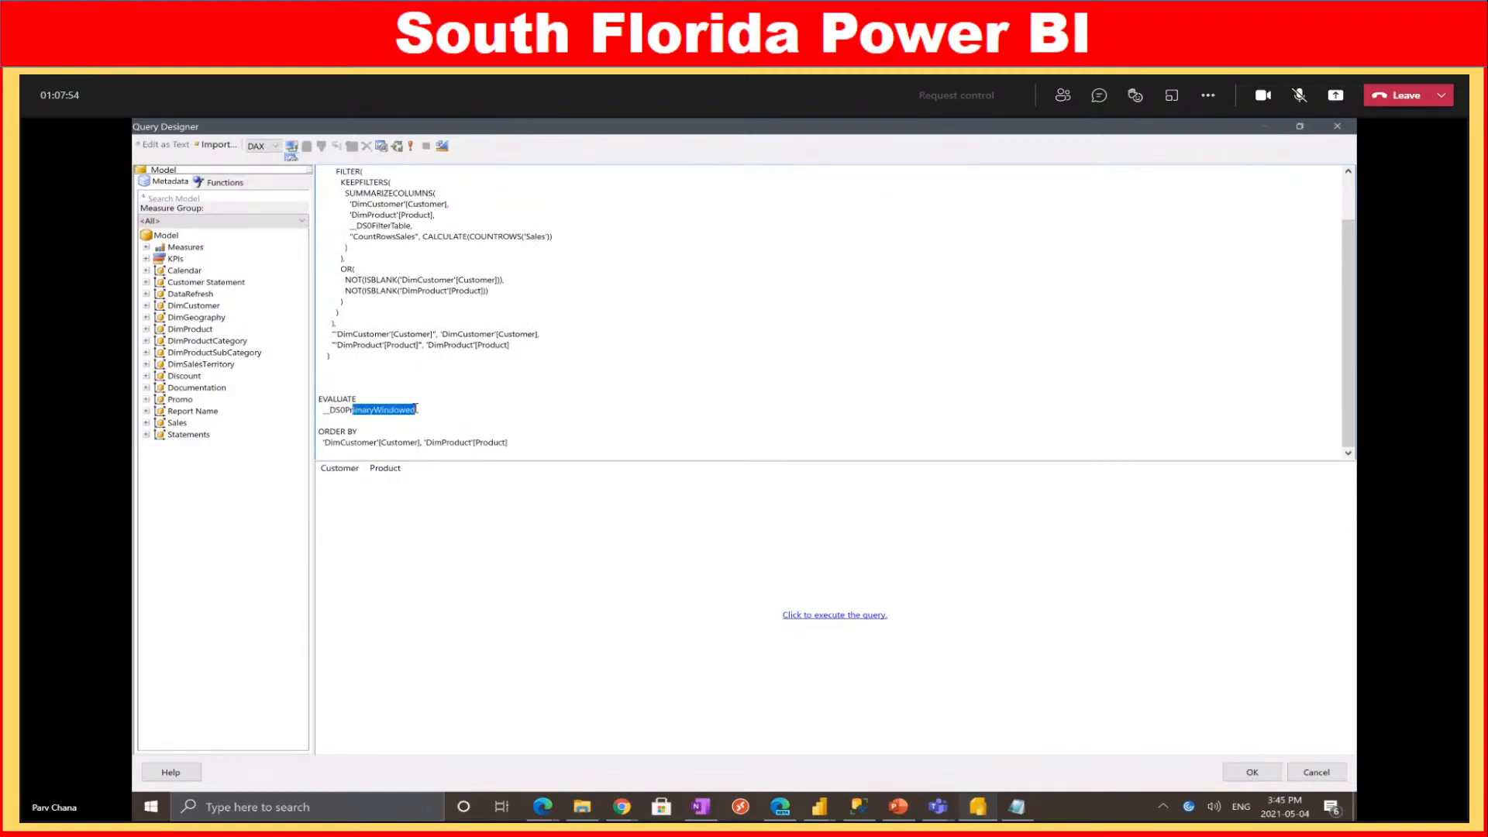
{"action": "left_click", "coordinate": [346, 380]}
{"action": "key", "text": "ctrl+z"}
{"action": "left_click", "coordinate": [376, 389]}
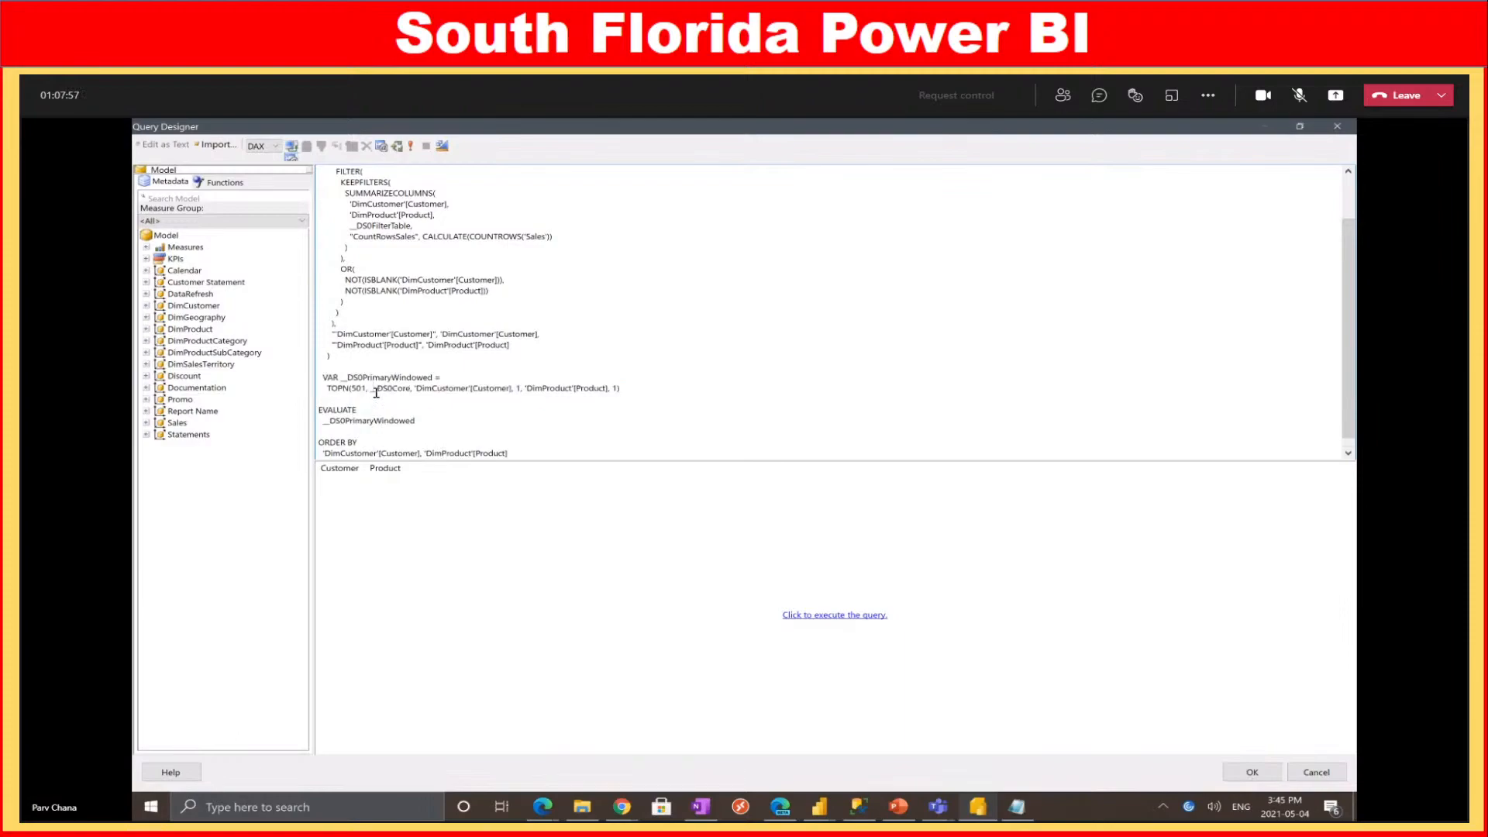
{"action": "left_click_drag", "start_coordinate": [329, 388], "coordinate": [297, 373]}
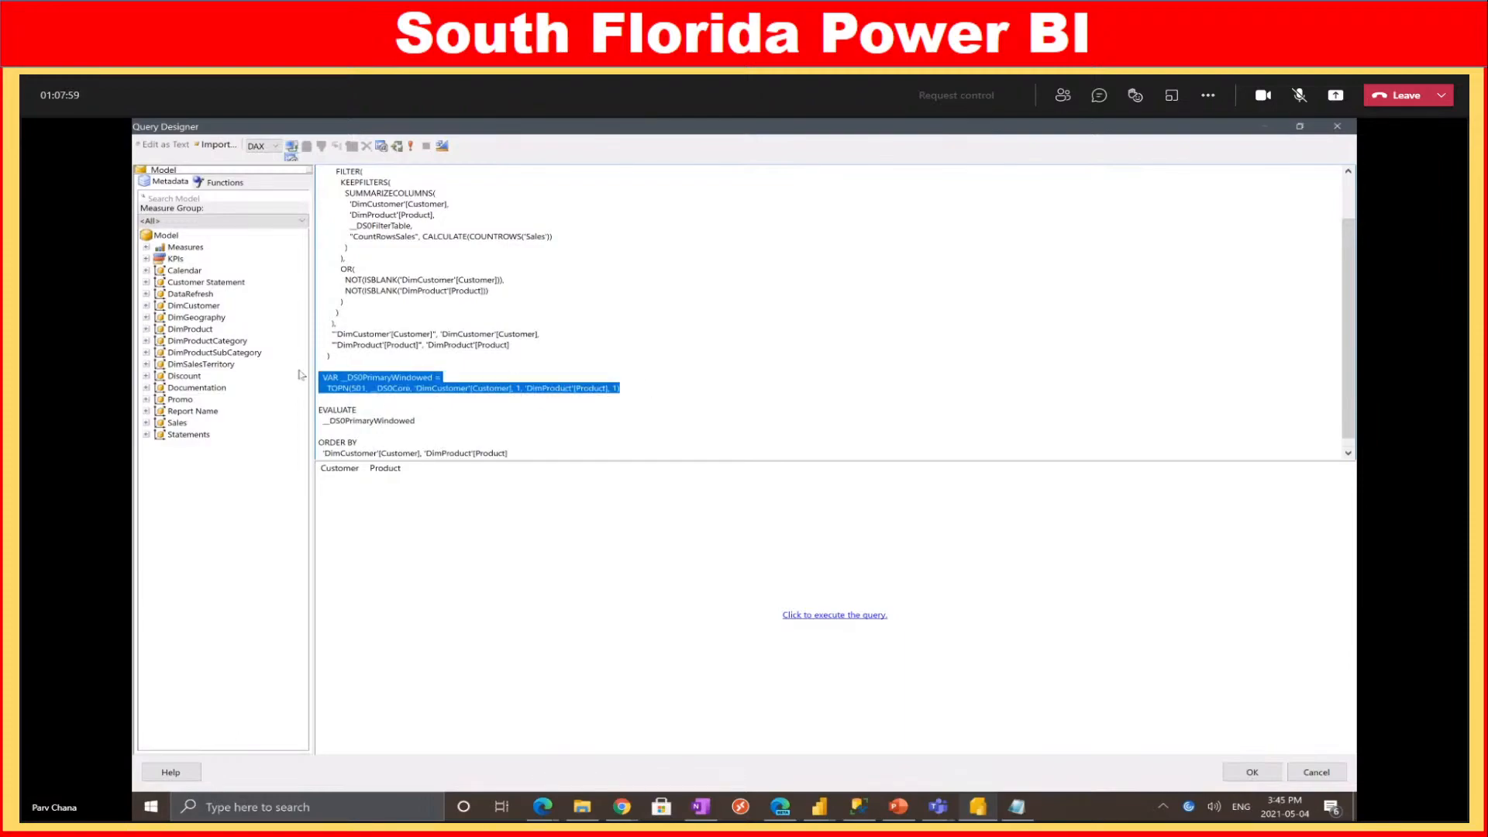
{"action": "key", "text": "Delete"}
{"action": "scroll", "coordinate": [572, 255], "scroll_direction": "up", "scroll_amount": 2}
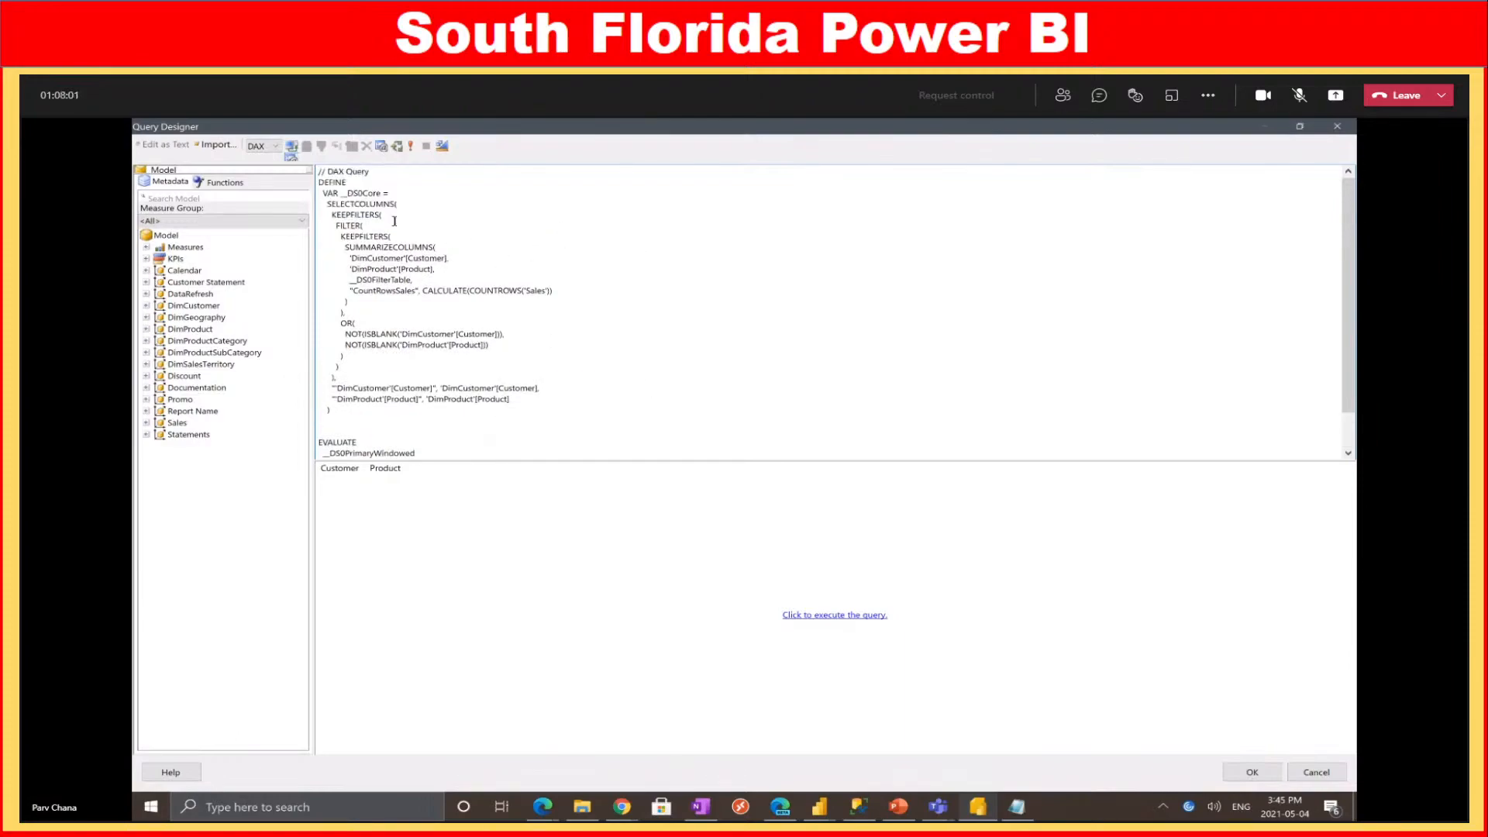
Make EVALUATE return __DS0Core instead of __DS0PrimaryWindowed, then execute the query
{"action": "double_click", "coordinate": [364, 193]}
{"action": "key", "text": "ctrl+c"}
{"action": "scroll", "coordinate": [410, 252], "scroll_direction": "down", "scroll_amount": 2}
{"action": "double_click", "coordinate": [390, 410]}
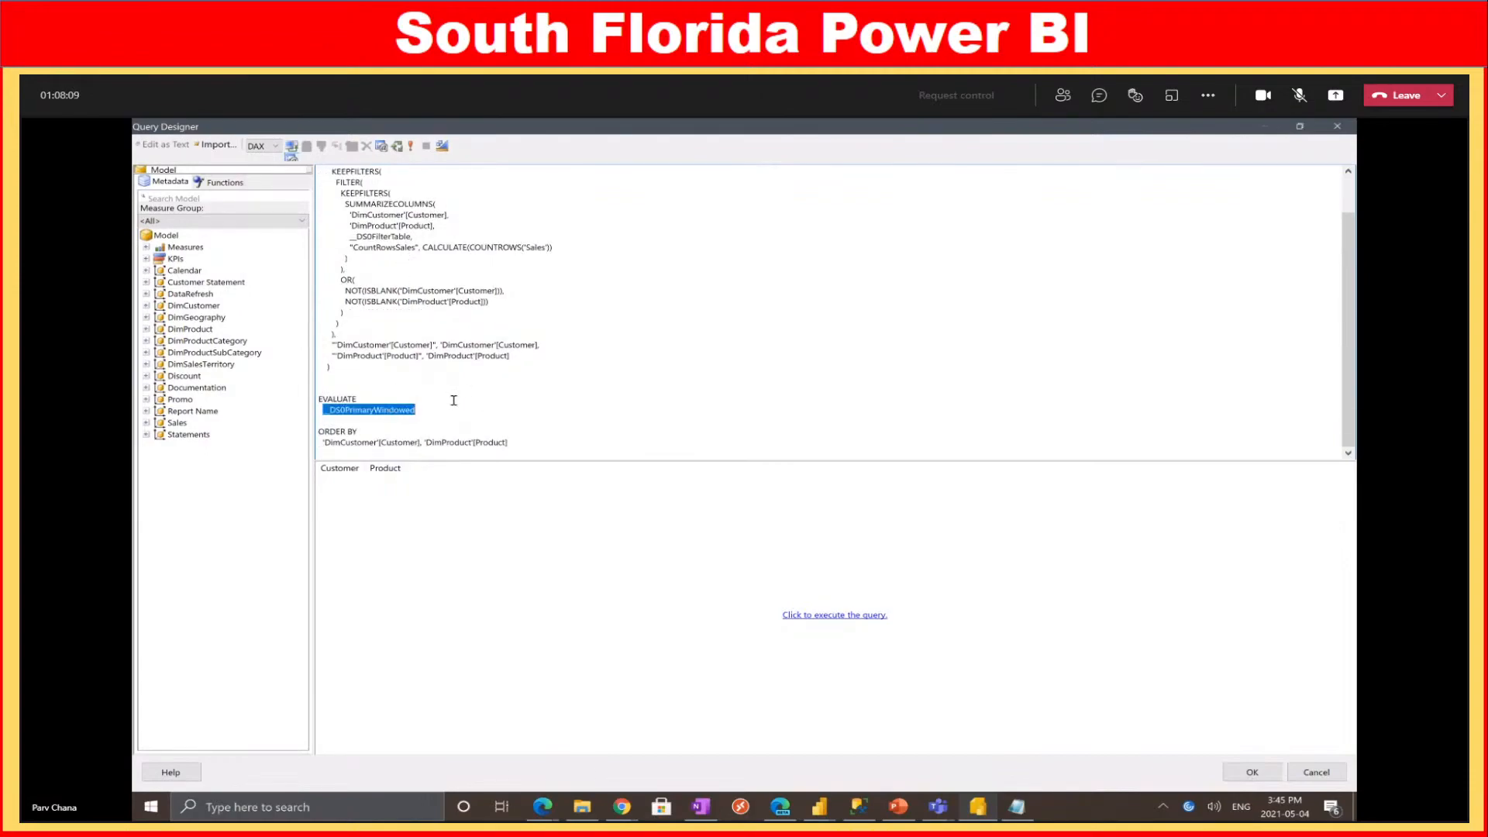
{"action": "key", "text": "ctrl+v"}
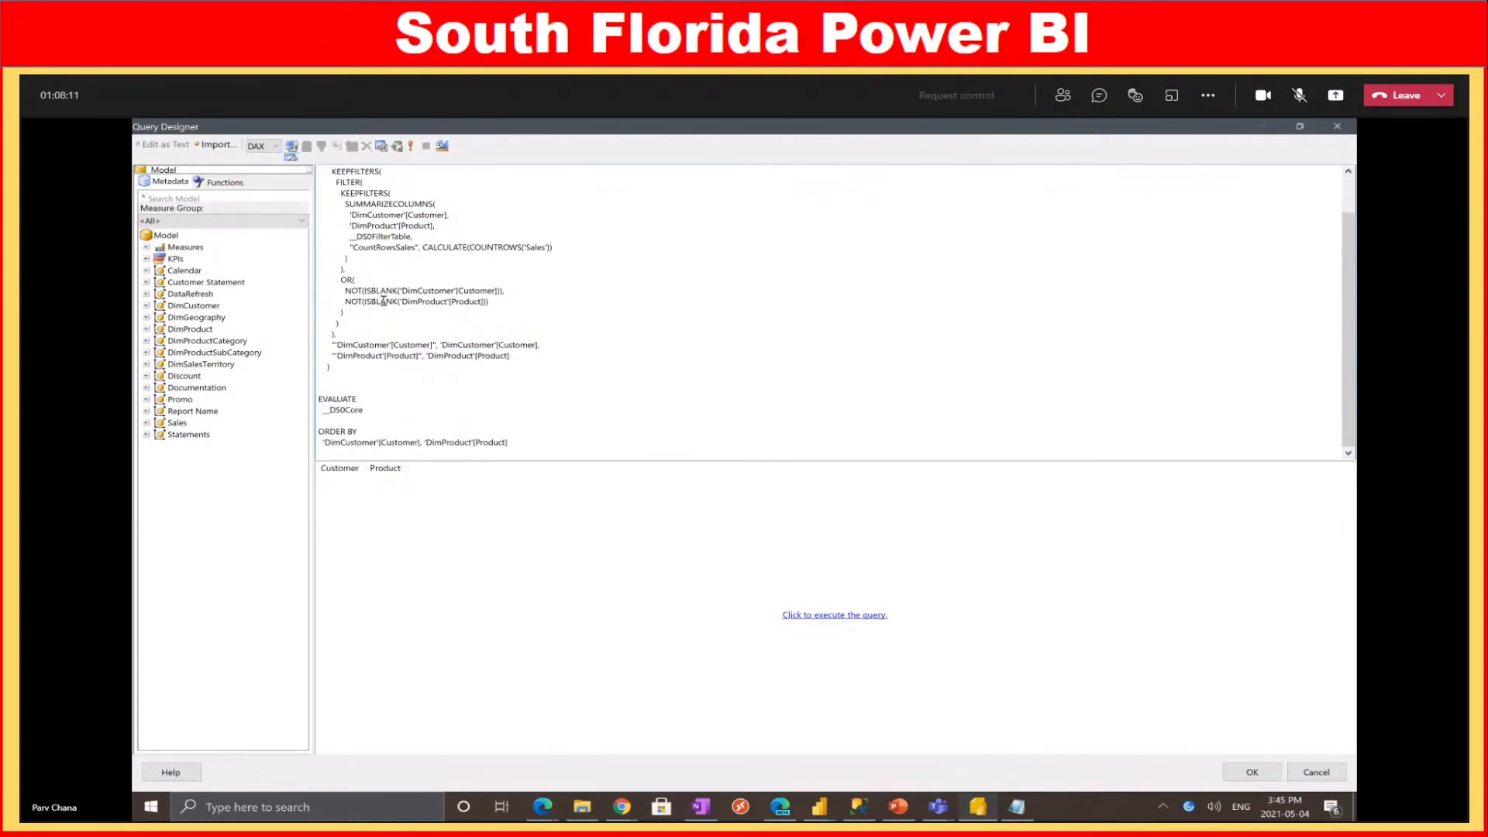
{"action": "scroll", "coordinate": [355, 225], "scroll_direction": "up", "scroll_amount": 2}
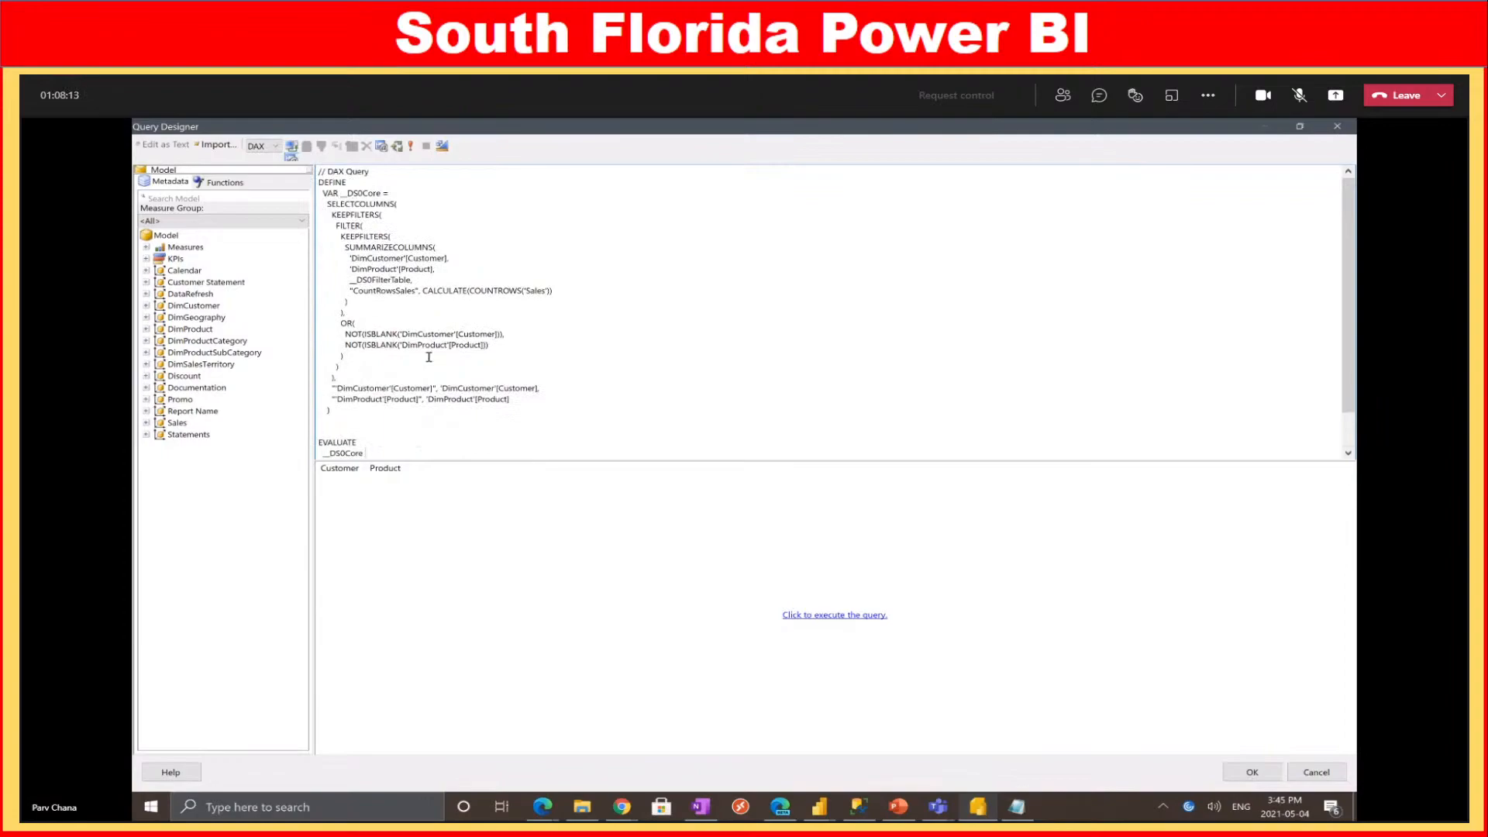
{"action": "scroll", "coordinate": [429, 358], "scroll_direction": "down", "scroll_amount": 2}
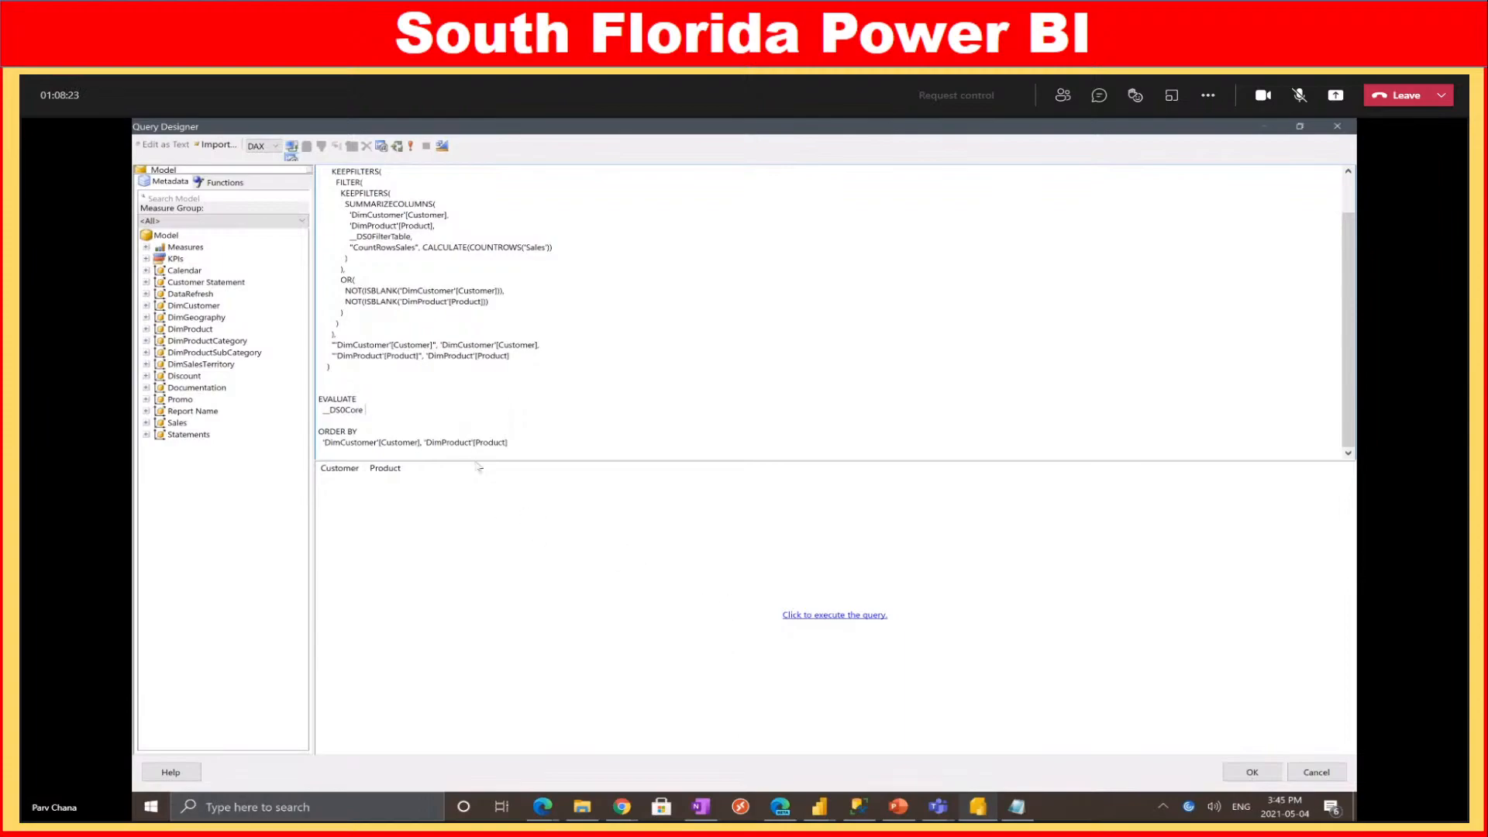
{"action": "left_click_drag", "start_coordinate": [509, 443], "coordinate": [323, 443]}
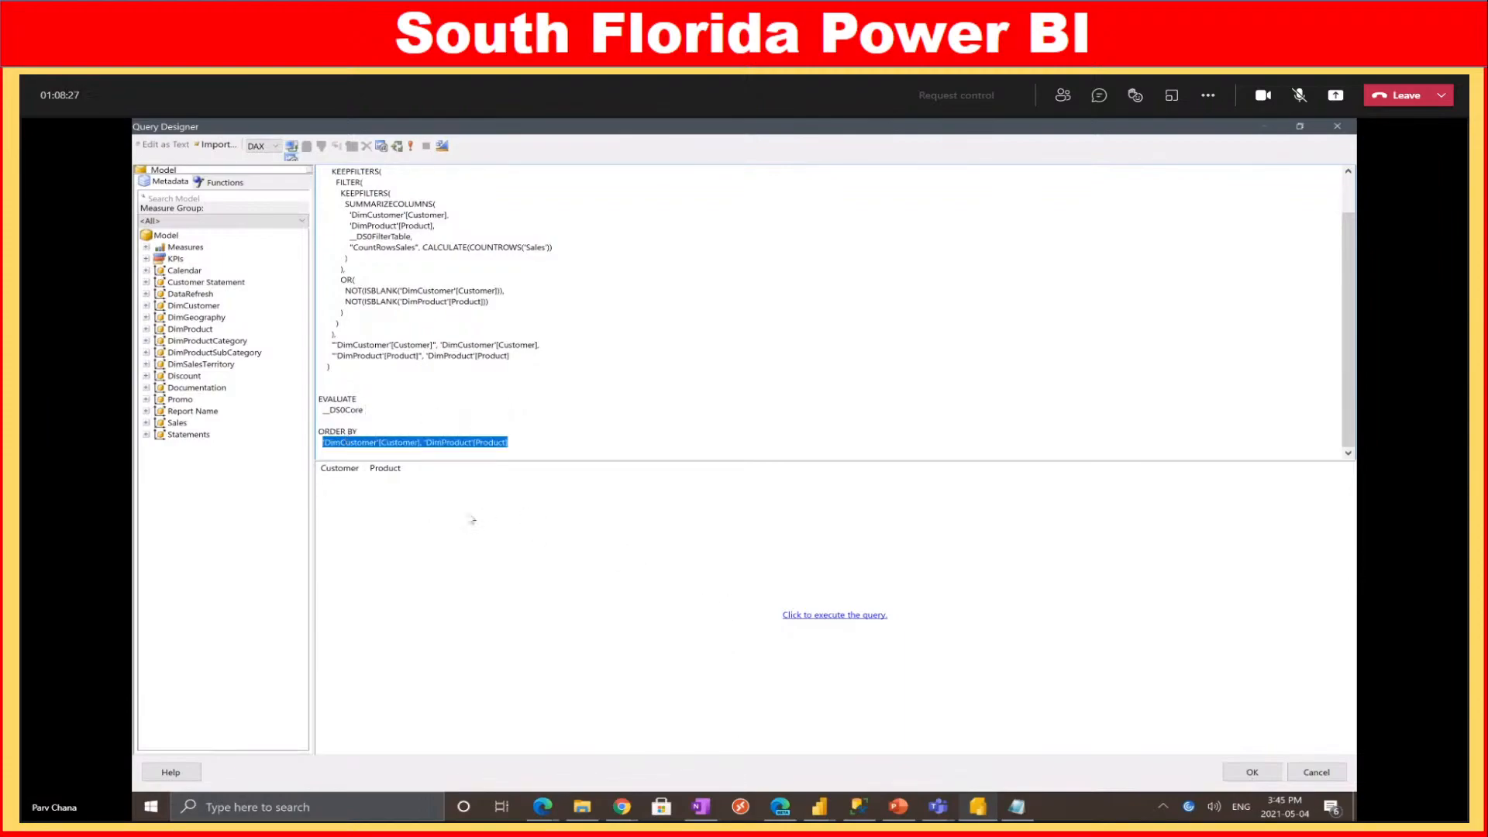
{"action": "left_click", "coordinate": [499, 531]}
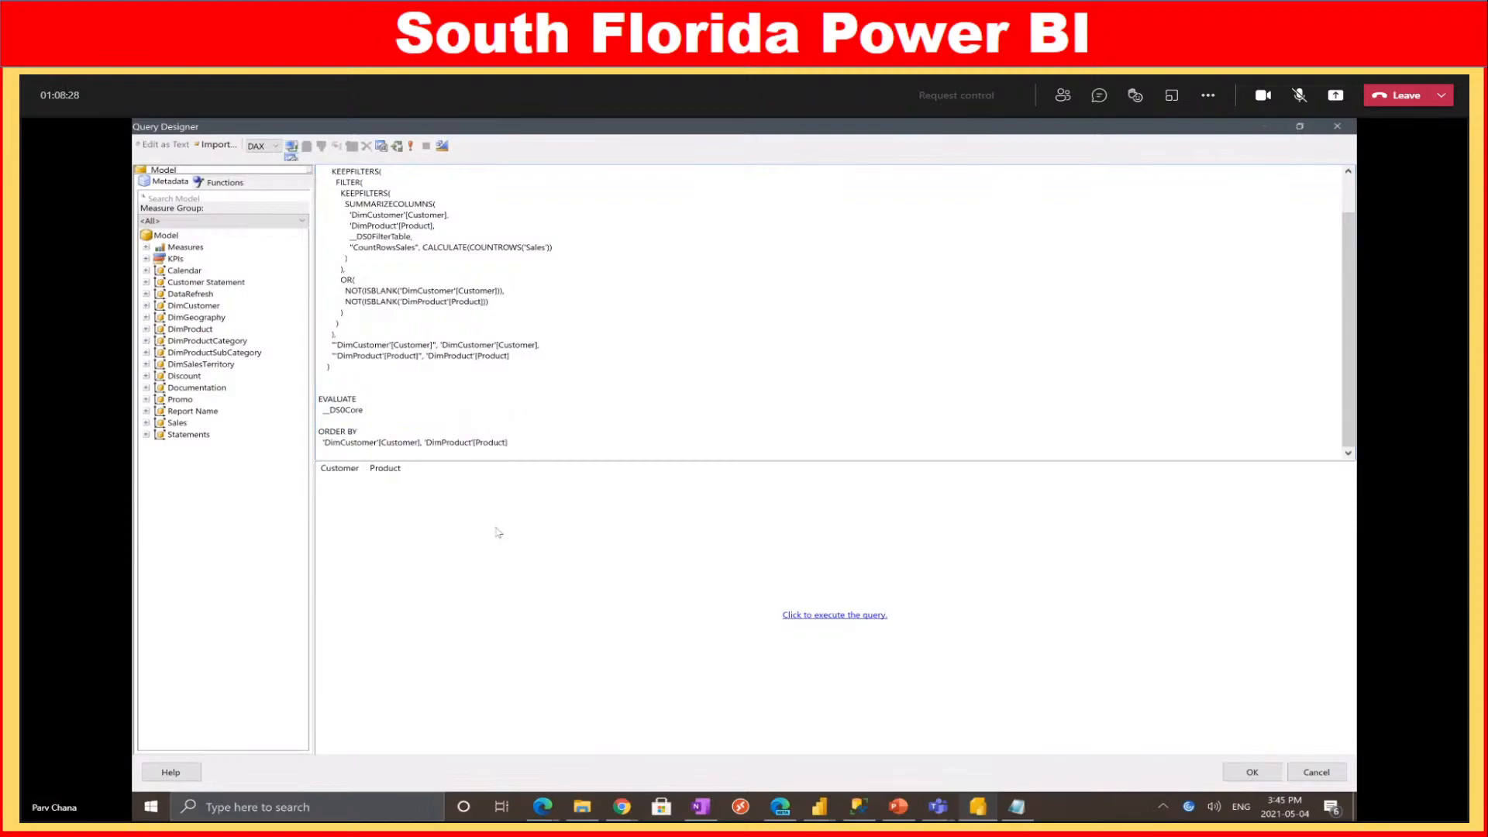
{"action": "left_click", "coordinate": [841, 619]}
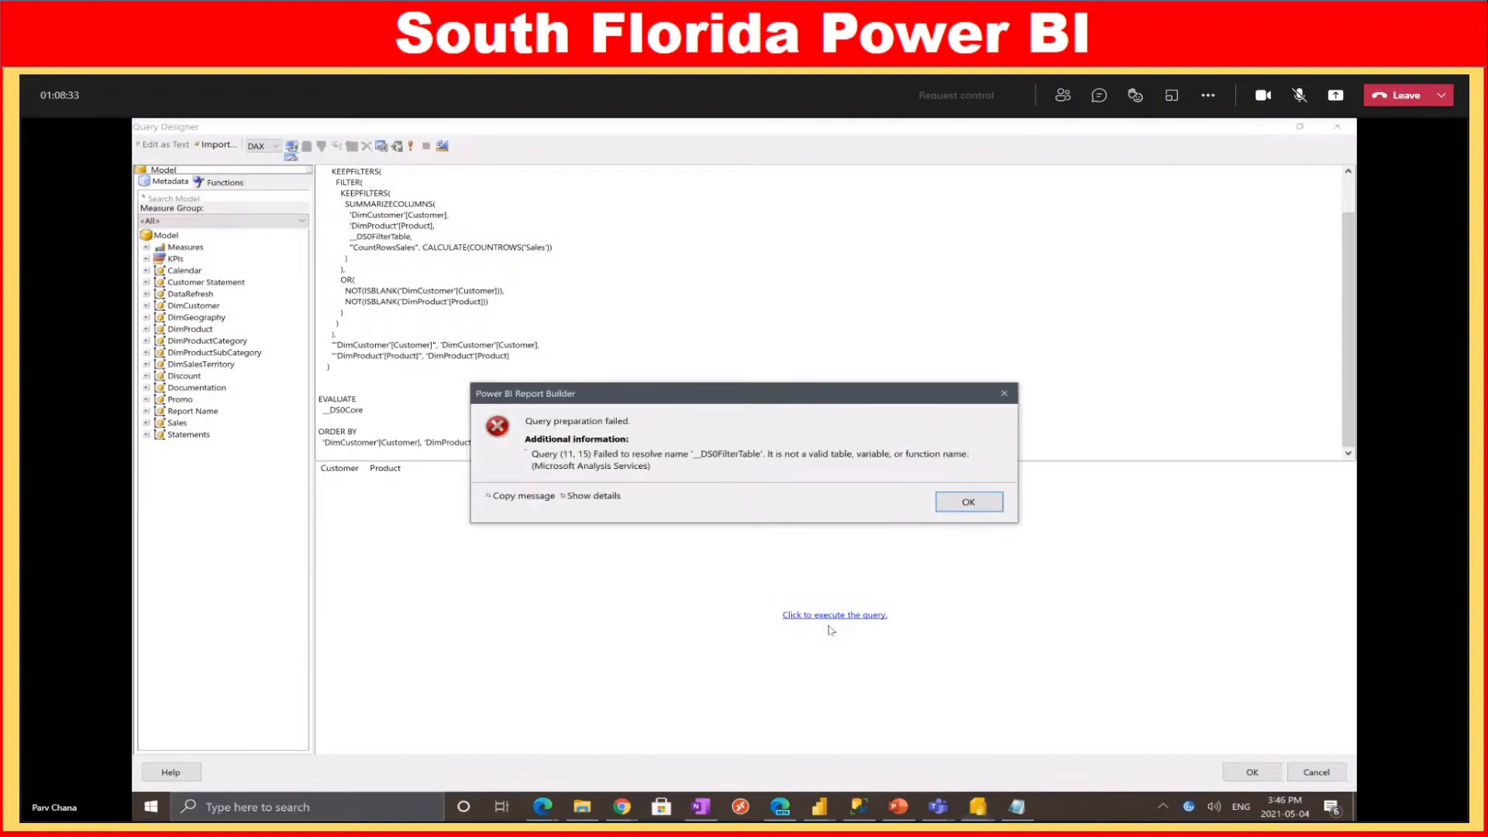
Dismiss the error, delete the __DS0FilterTable line, rerun the query, then bring the Sales Report forward
{"action": "left_click", "coordinate": [975, 505]}
{"action": "scroll", "coordinate": [476, 271], "scroll_direction": "up", "scroll_amount": 1}
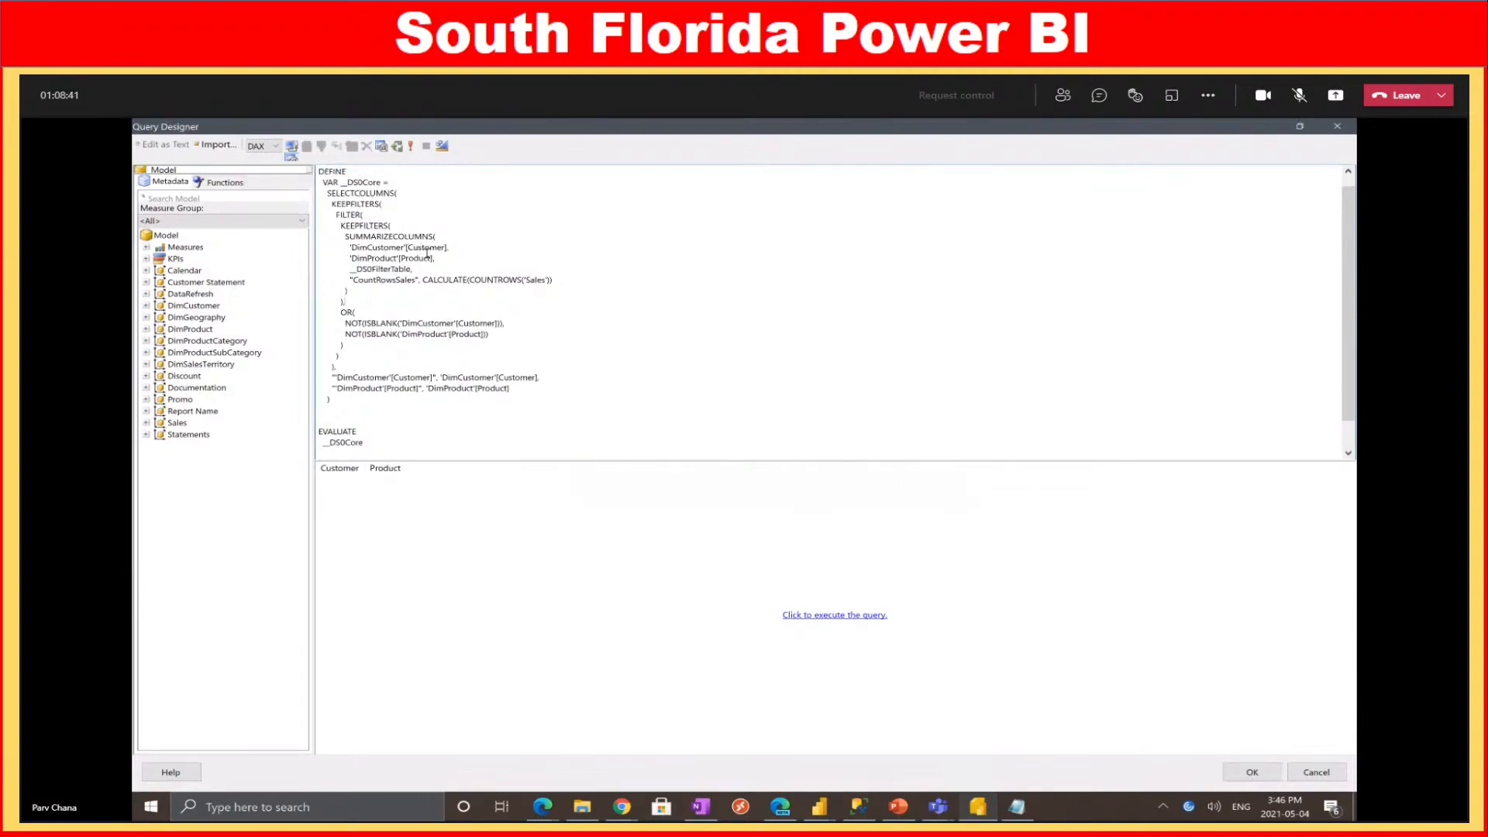
{"action": "left_click_drag", "start_coordinate": [322, 279], "coordinate": [319, 271]}
{"action": "key", "text": "Delete"}
{"action": "key", "text": "Delete"}
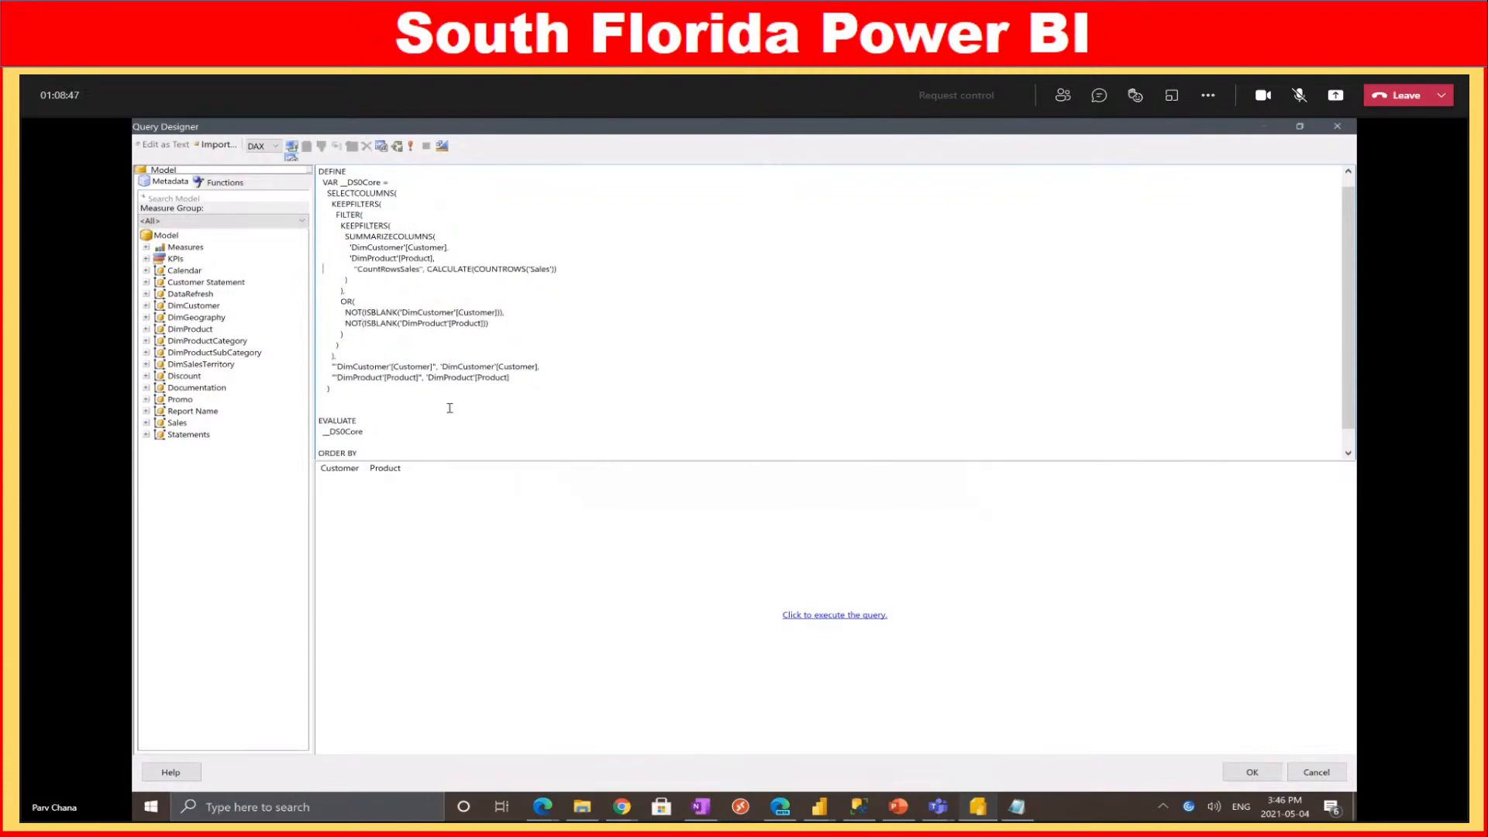
{"action": "left_click", "coordinate": [853, 617]}
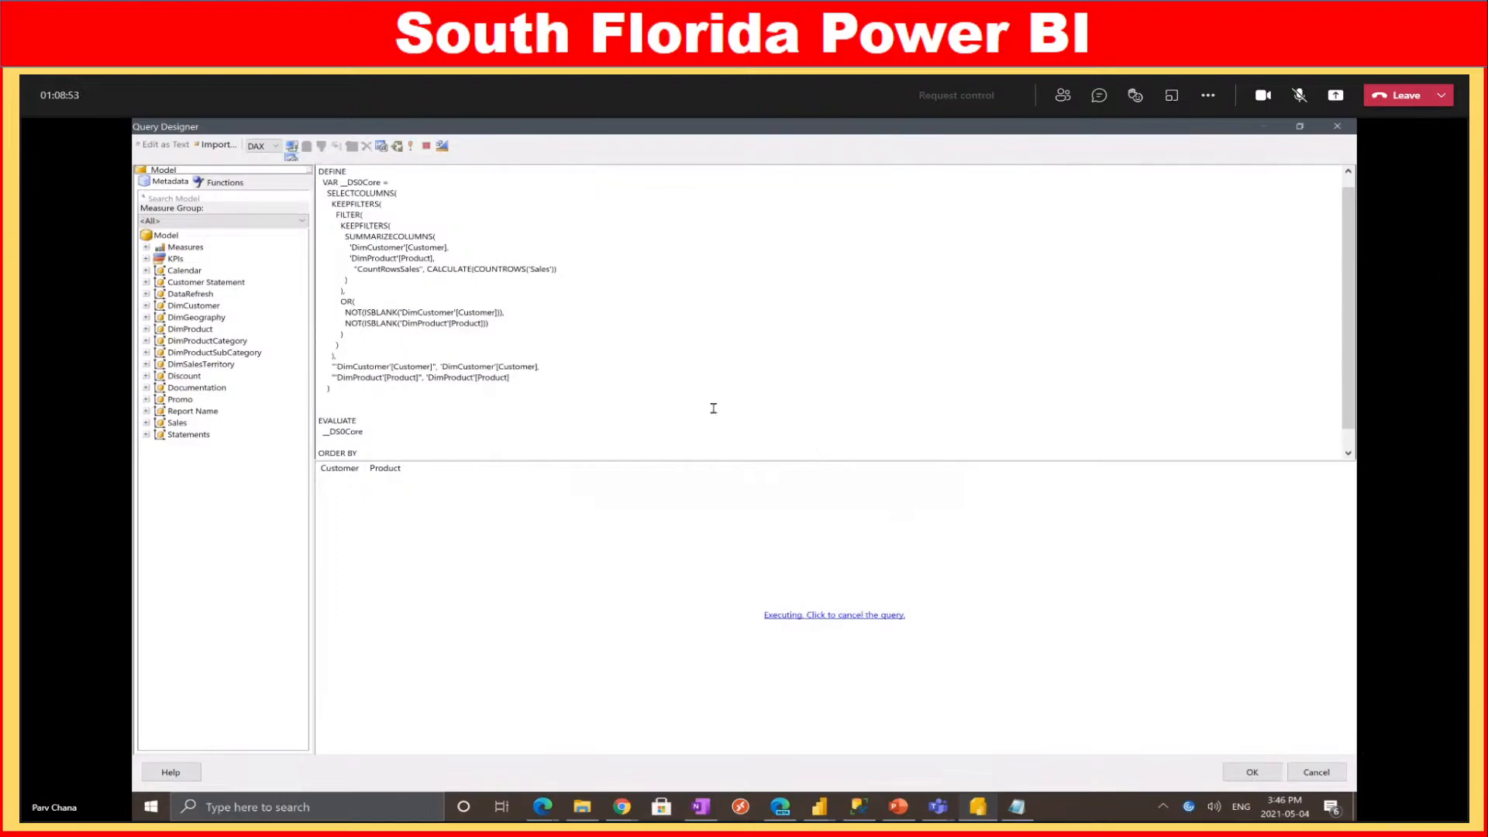
{"action": "left_click", "coordinate": [828, 810]}
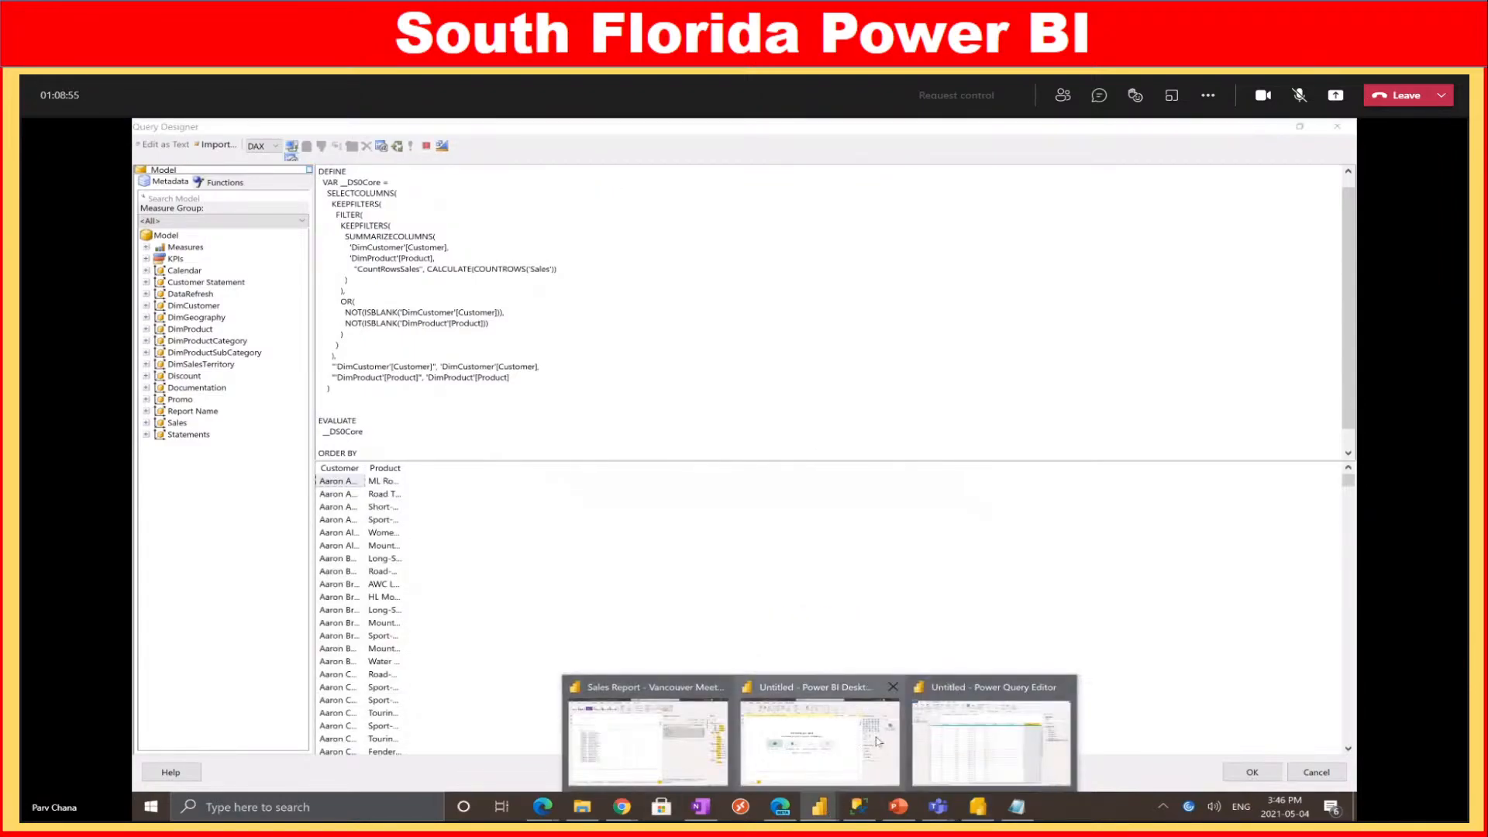
{"action": "left_click", "coordinate": [697, 741]}
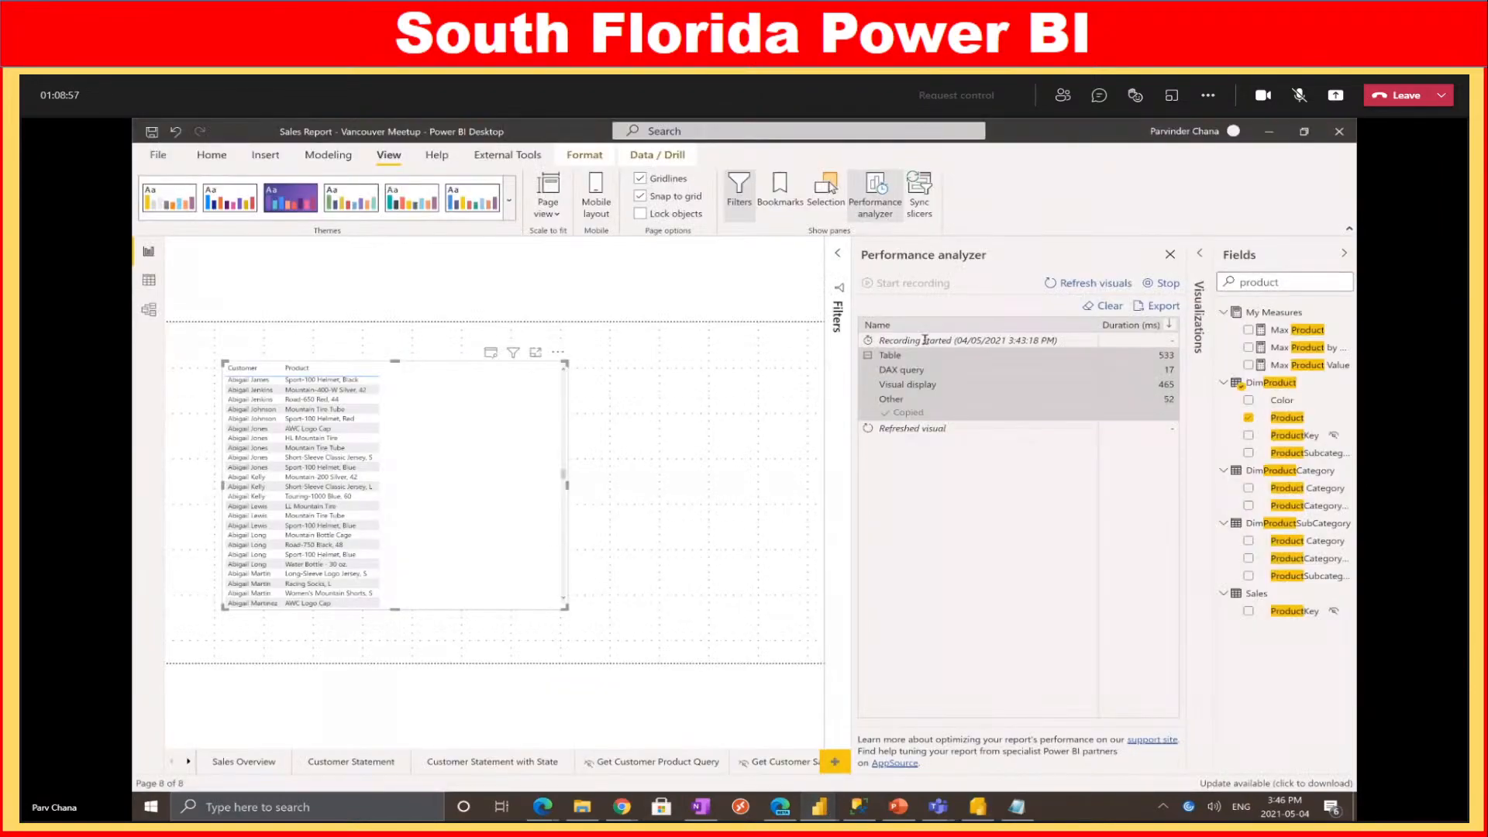
Close Performance analyzer, widen the Filters pane to show the Canada/United States Country filter, then return to Query Designer
{"action": "left_click", "coordinate": [1170, 255]}
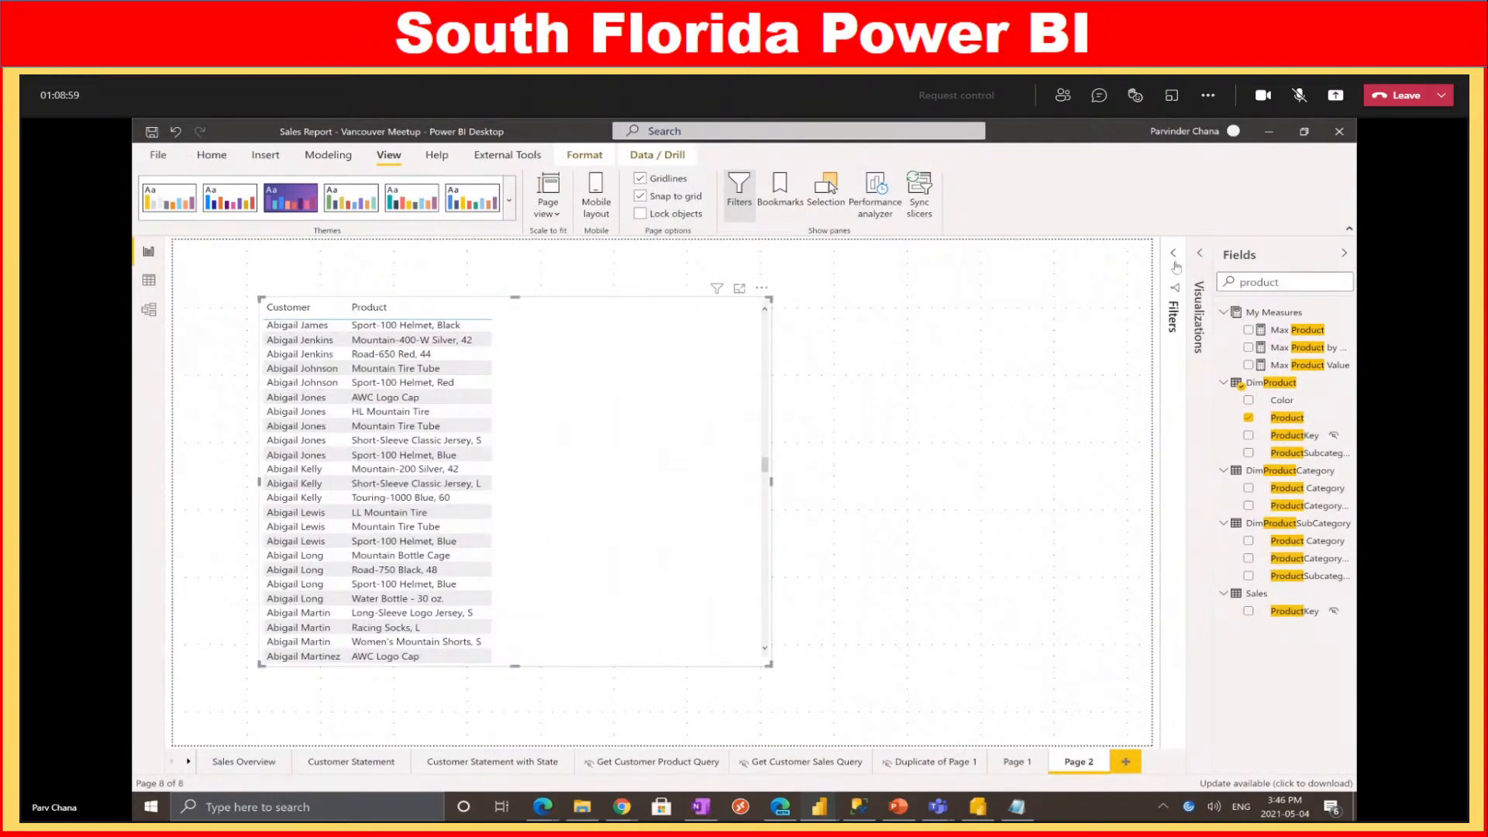
{"action": "left_click", "coordinate": [1175, 267]}
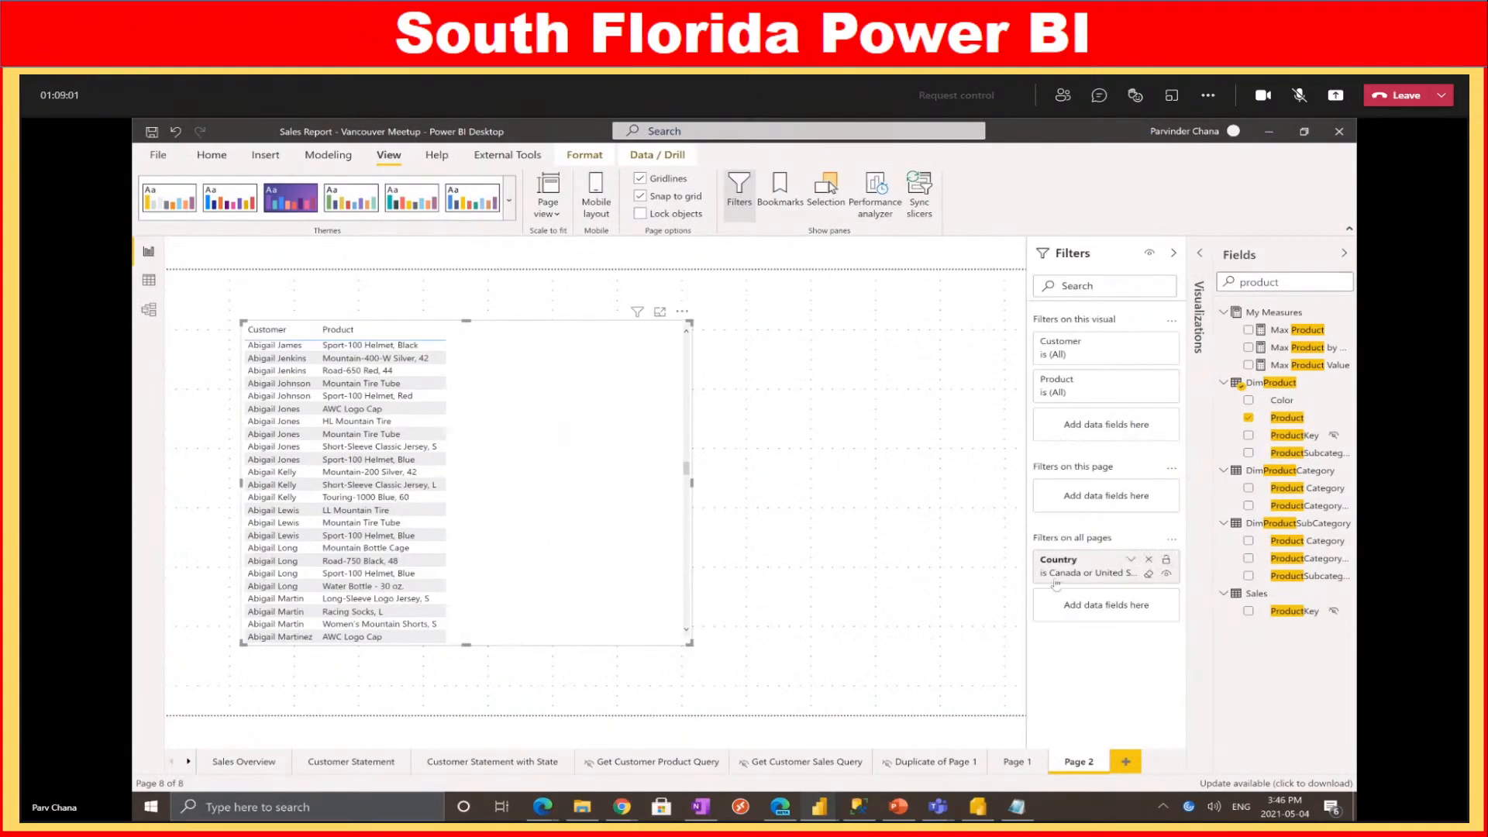
{"action": "left_click_drag", "start_coordinate": [1033, 613], "coordinate": [931, 613]}
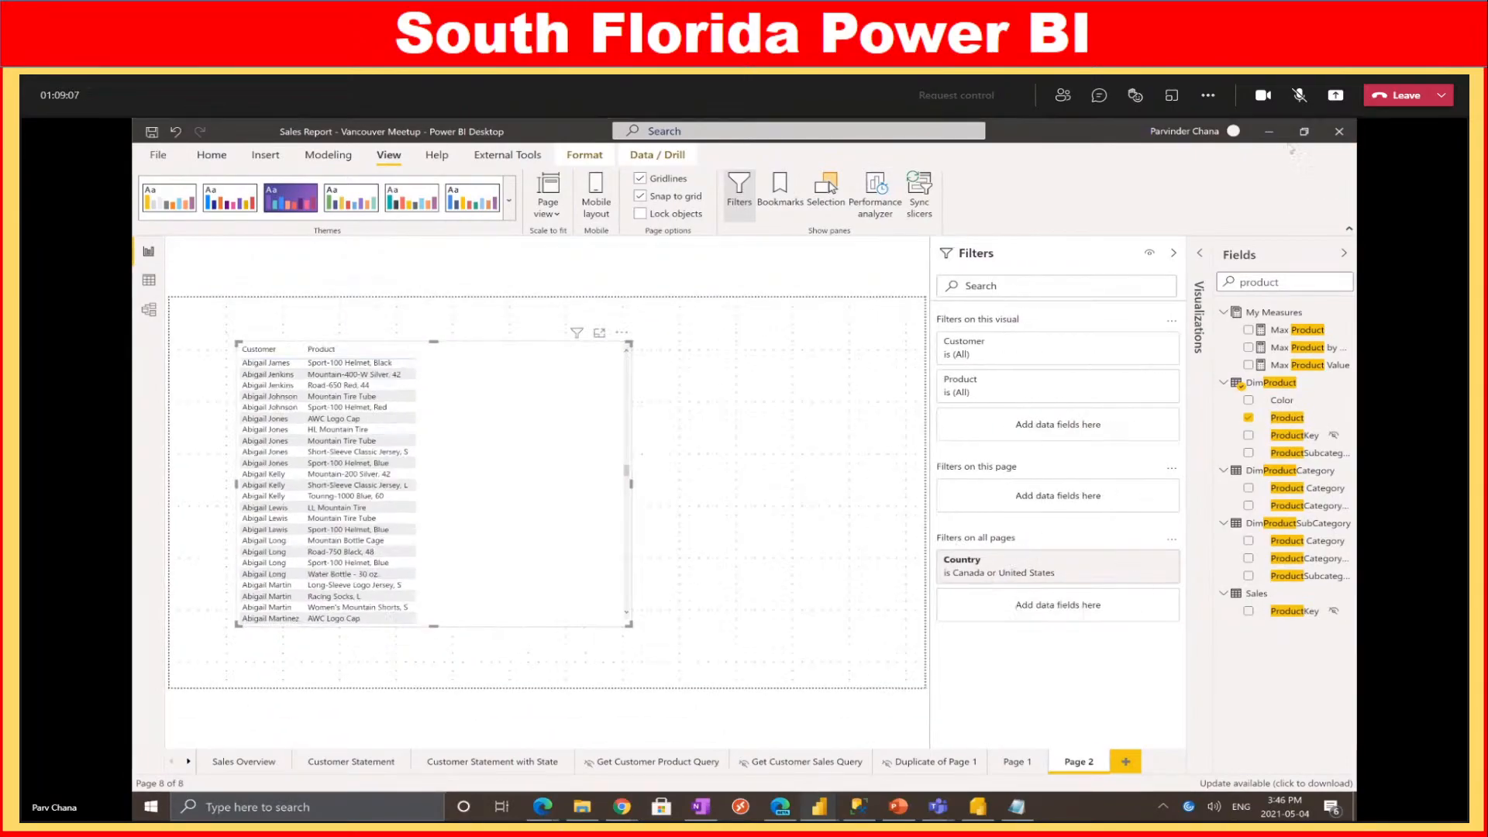
{"action": "left_click", "coordinate": [1269, 131]}
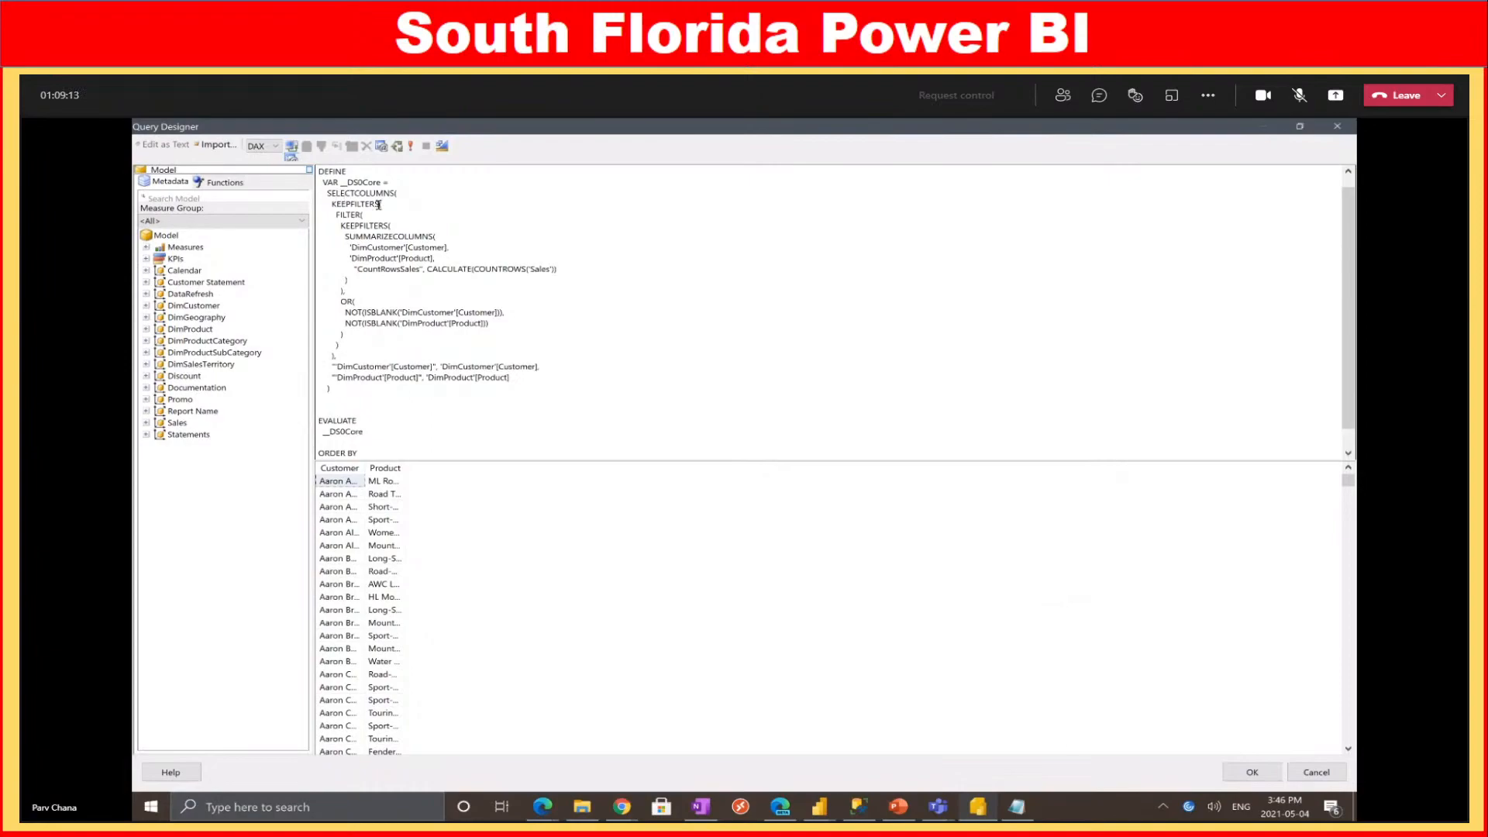
Autofit the Customer and Product result columns and accept the demo2 query with OK
{"action": "scroll", "coordinate": [446, 408], "scroll_direction": "down", "scroll_amount": 1}
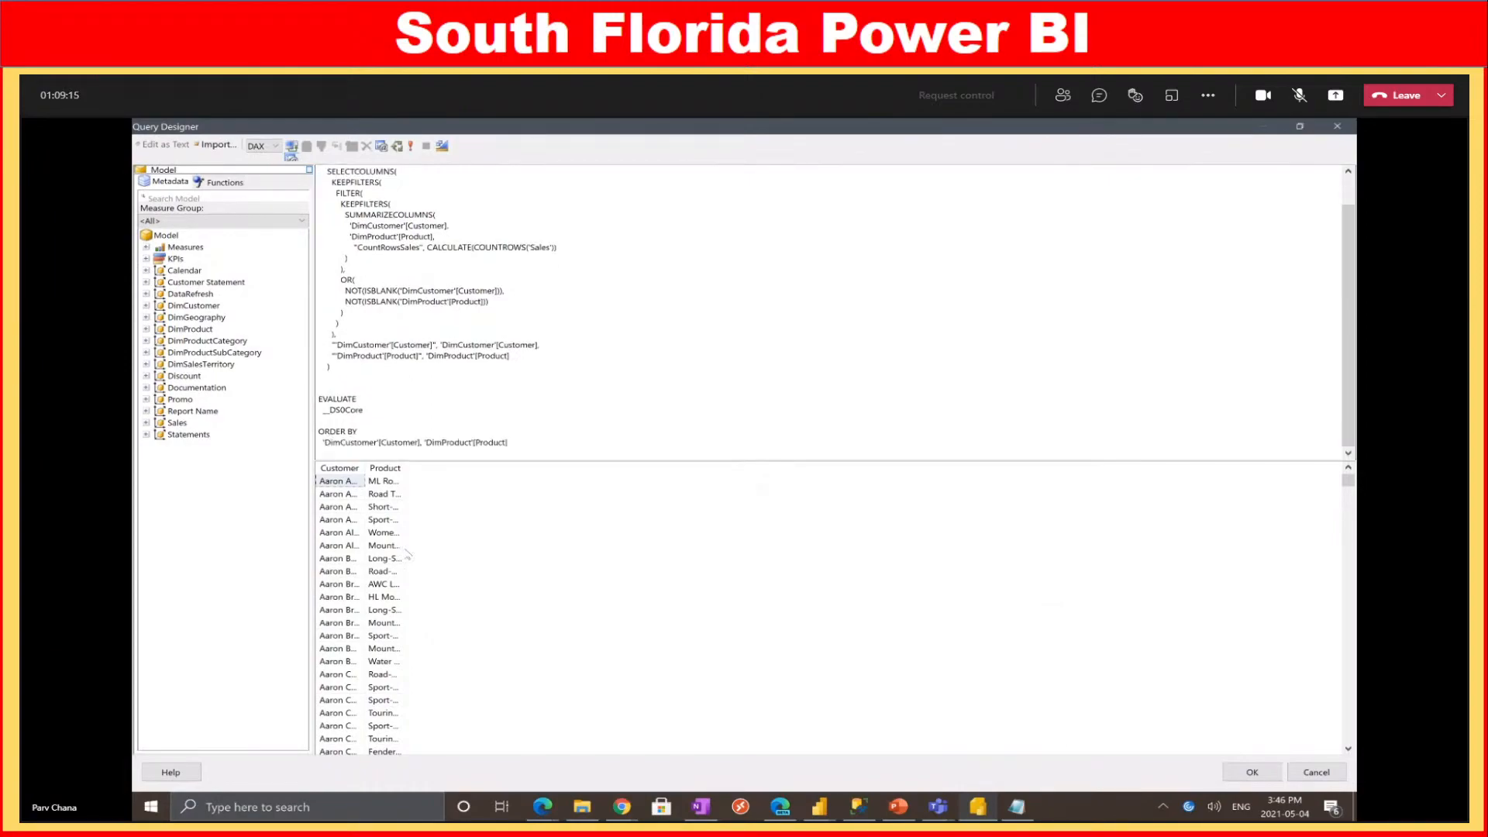
{"action": "double_click", "coordinate": [365, 469]}
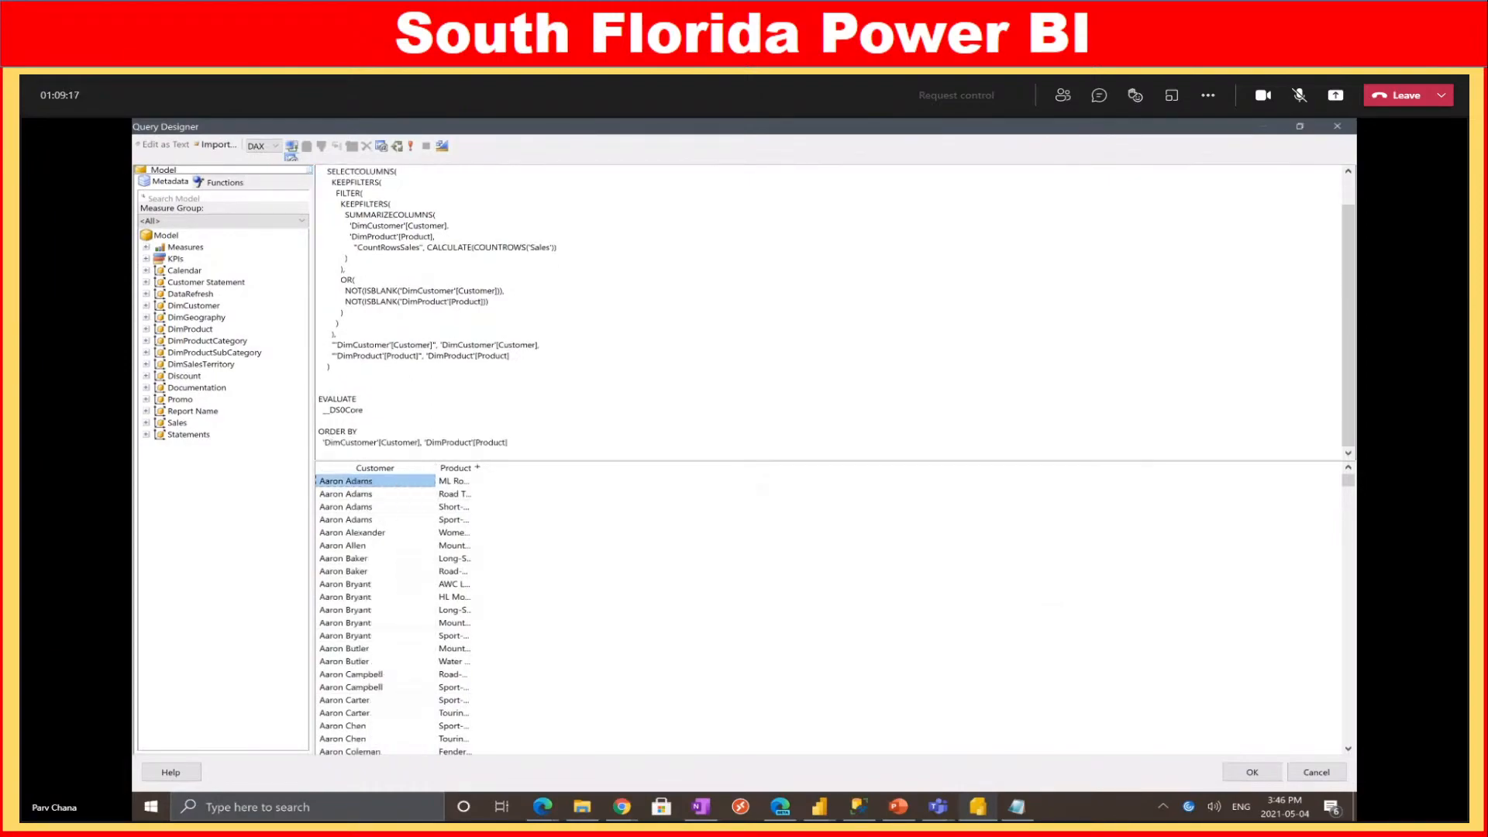
{"action": "double_click", "coordinate": [477, 467]}
{"action": "left_click", "coordinate": [1250, 772]}
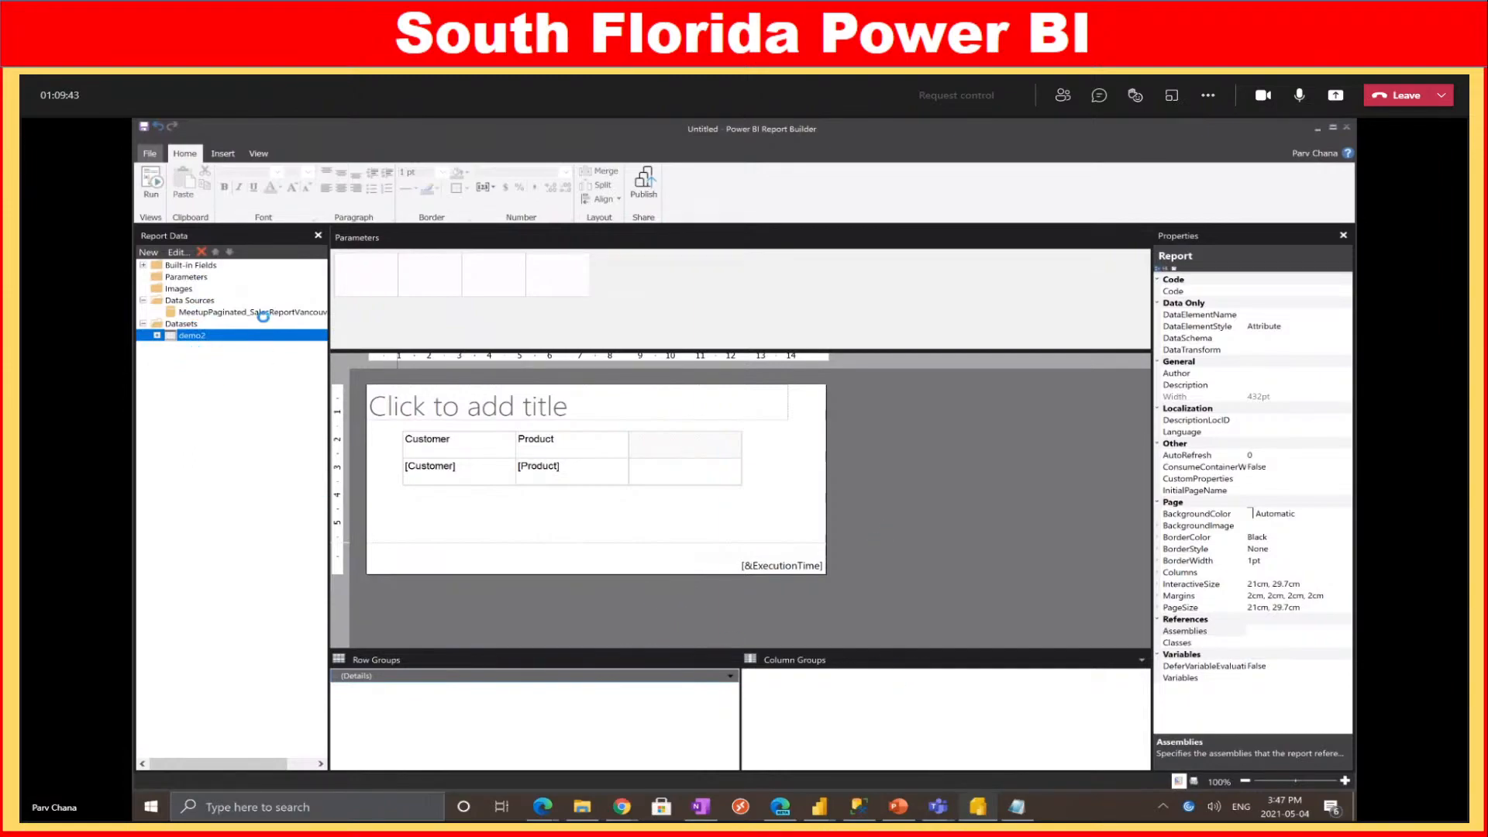
{"action": "left_click", "coordinate": [152, 183]}
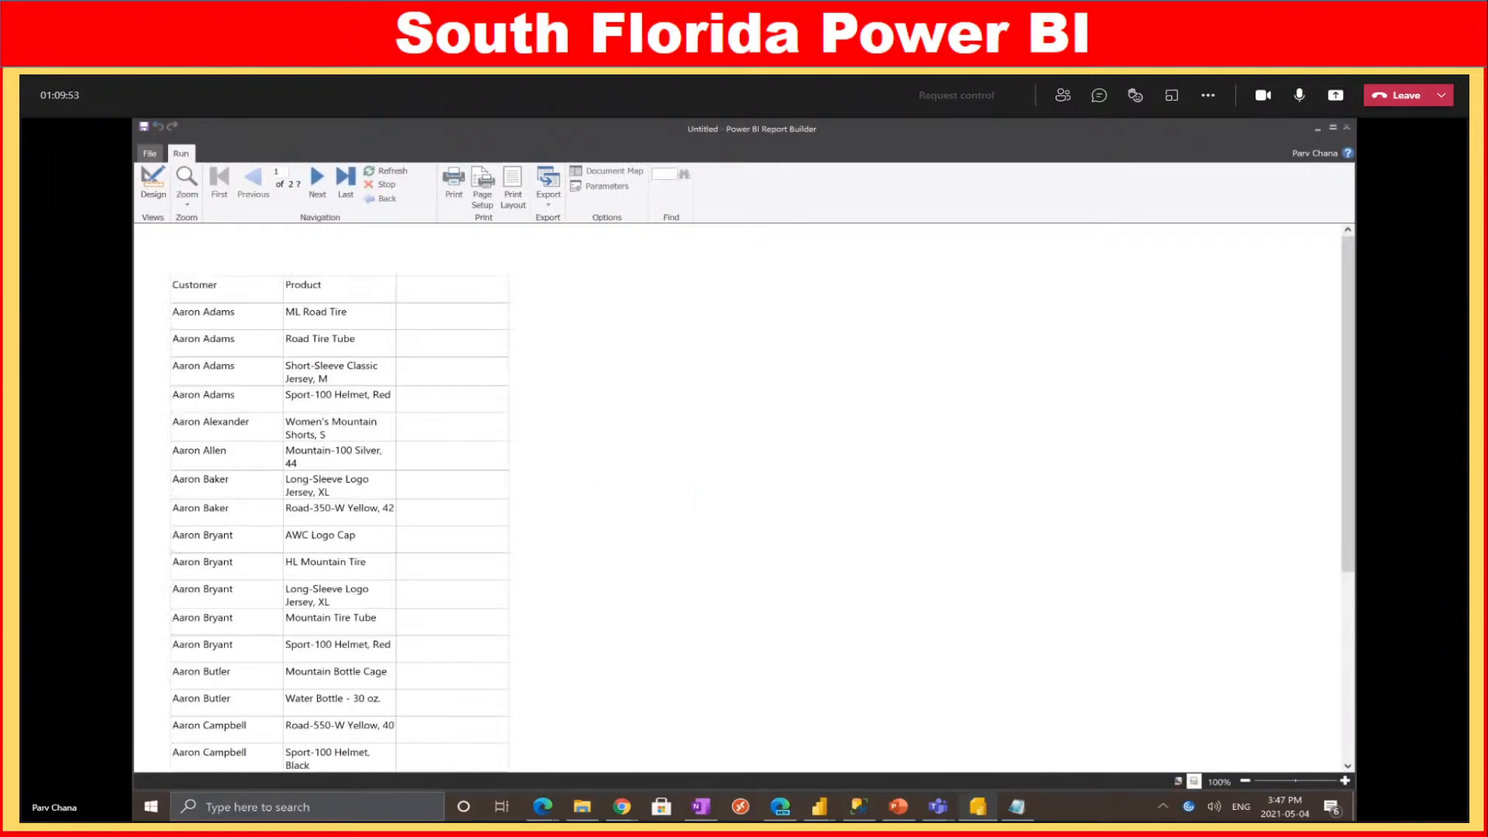
{"action": "scroll", "coordinate": [372, 353], "scroll_direction": "down", "scroll_amount": 2}
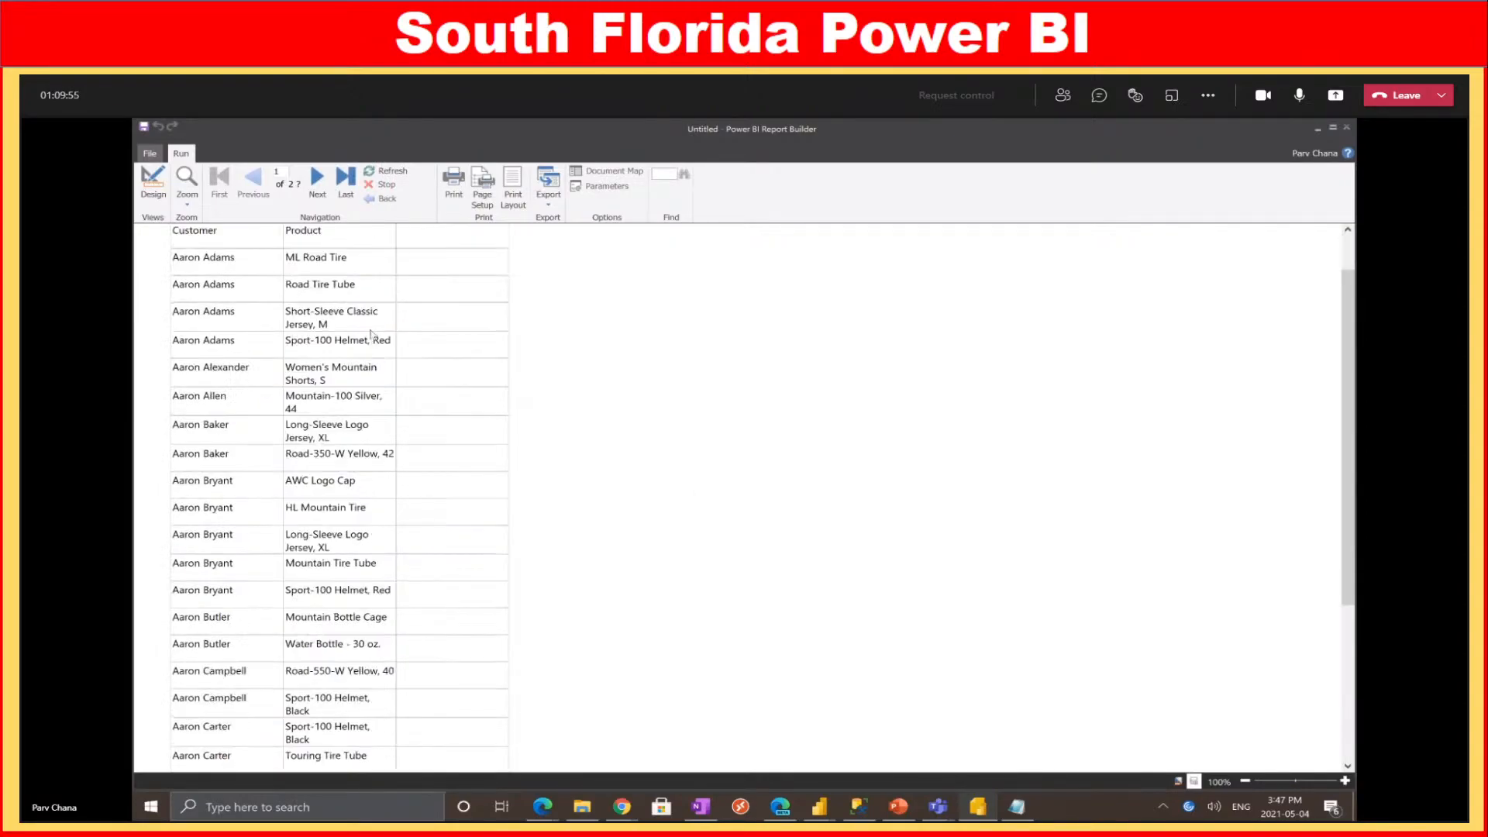
{"action": "scroll", "coordinate": [350, 342], "scroll_direction": "down", "scroll_amount": 3}
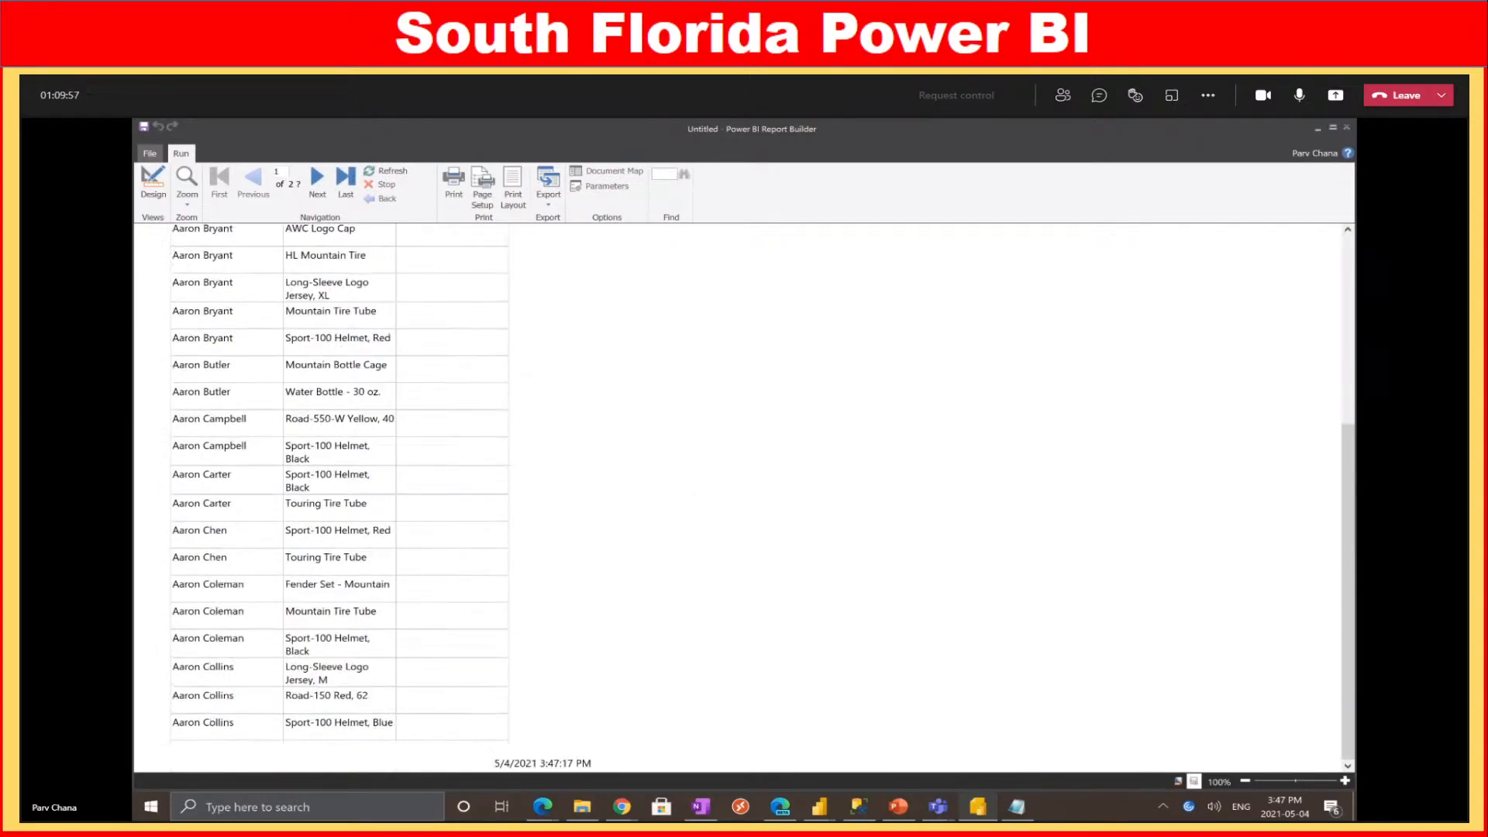
{"action": "left_click", "coordinate": [153, 186]}
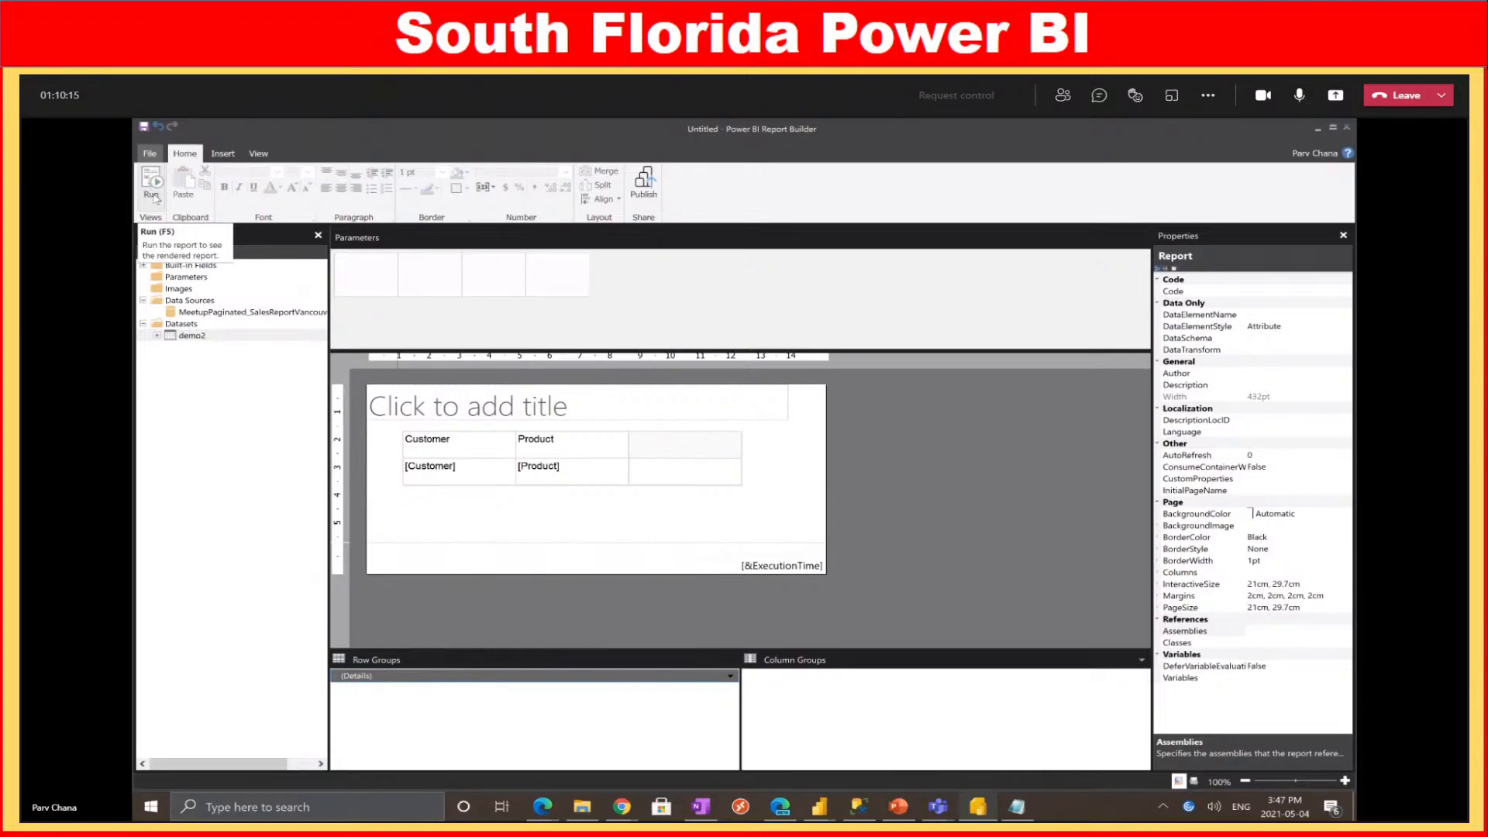
Select the CountRowsSales line in Notepad, then close Notepad without saving
{"action": "left_click", "coordinate": [1017, 806]}
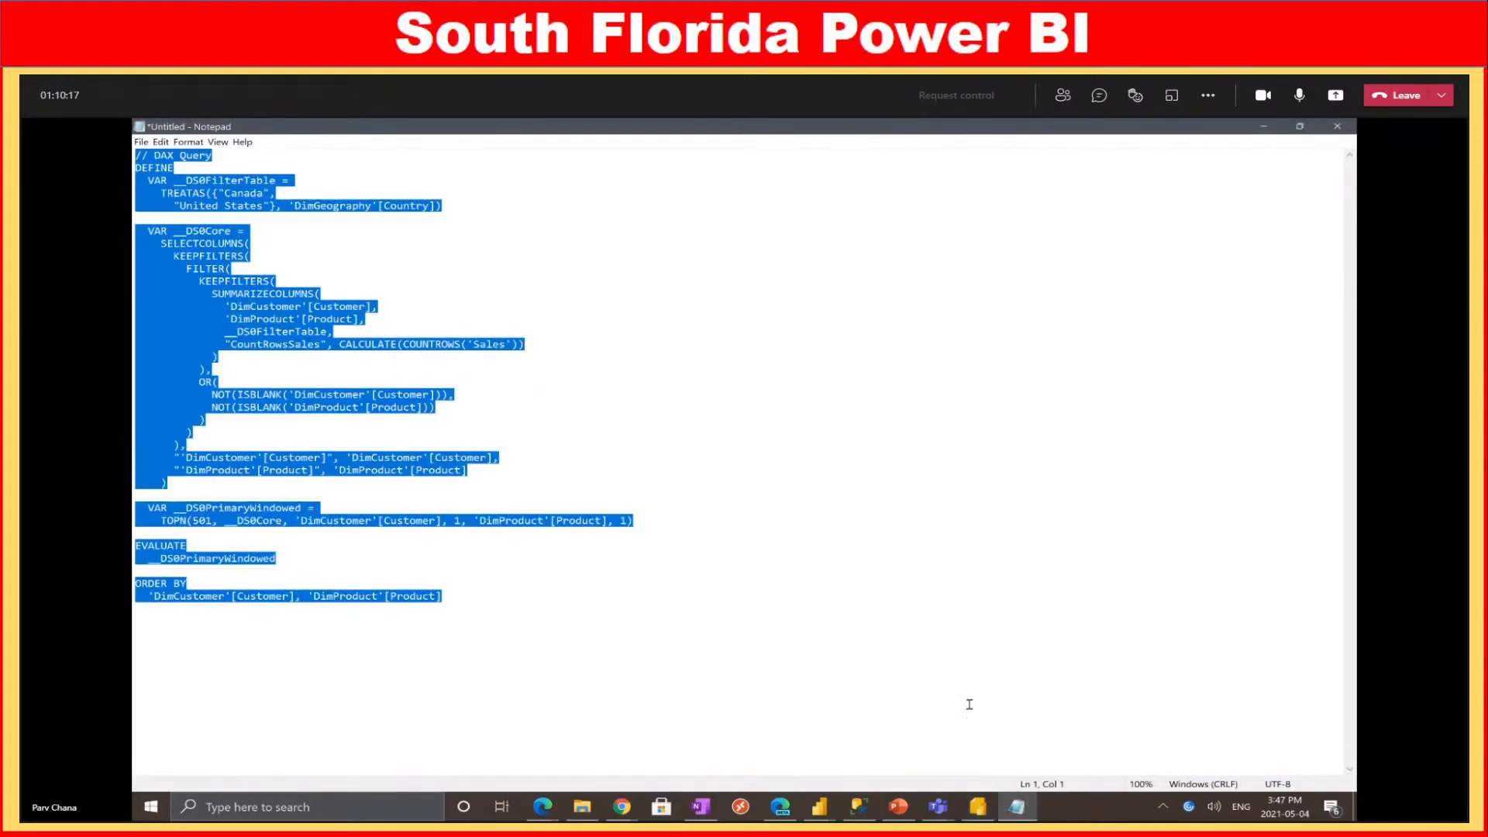
{"action": "left_click", "coordinate": [427, 337]}
{"action": "left_click_drag", "start_coordinate": [226, 344], "coordinate": [541, 351]}
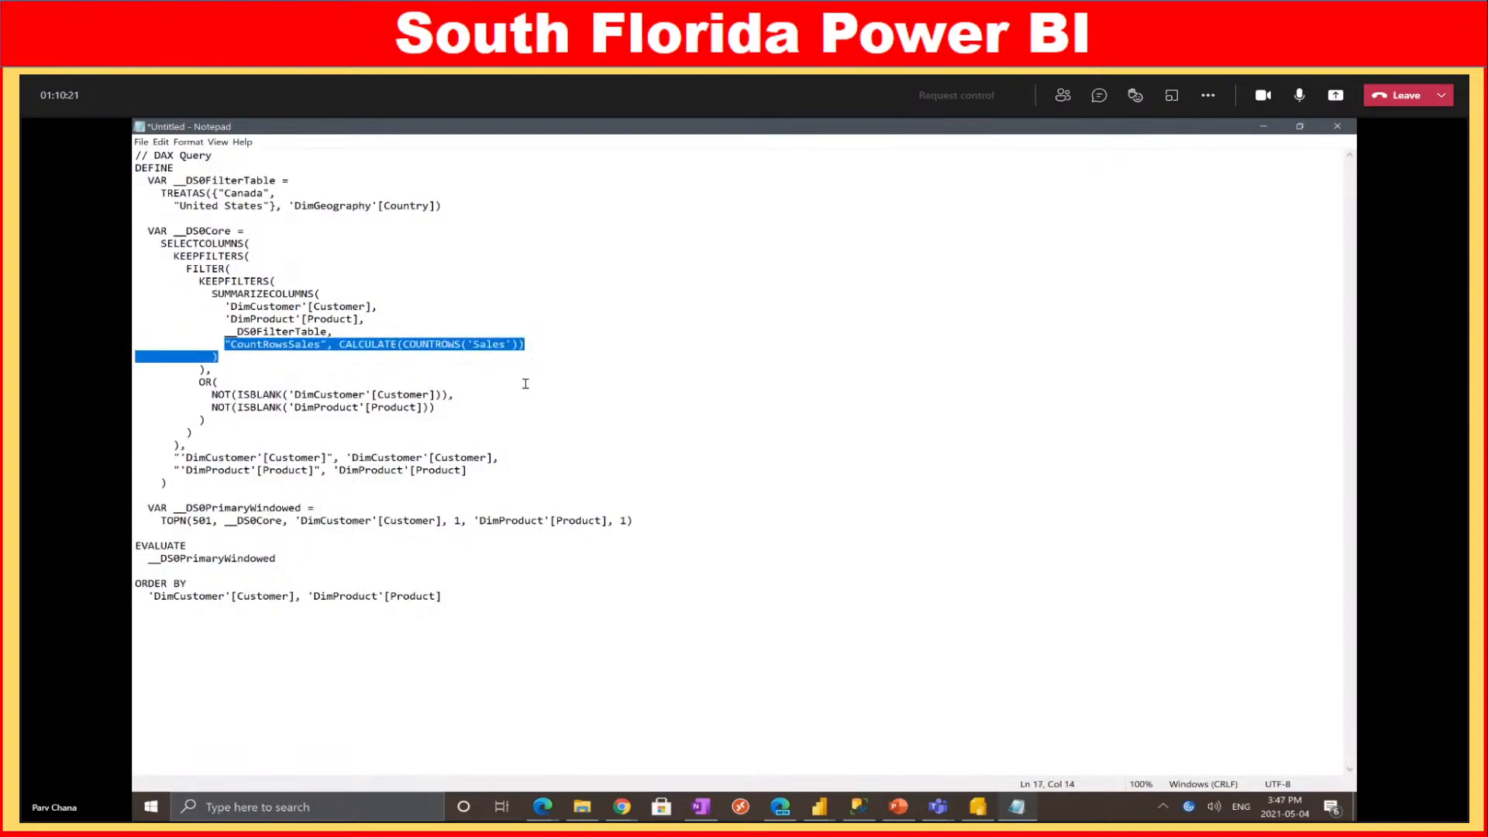
{"action": "left_click", "coordinate": [1336, 128]}
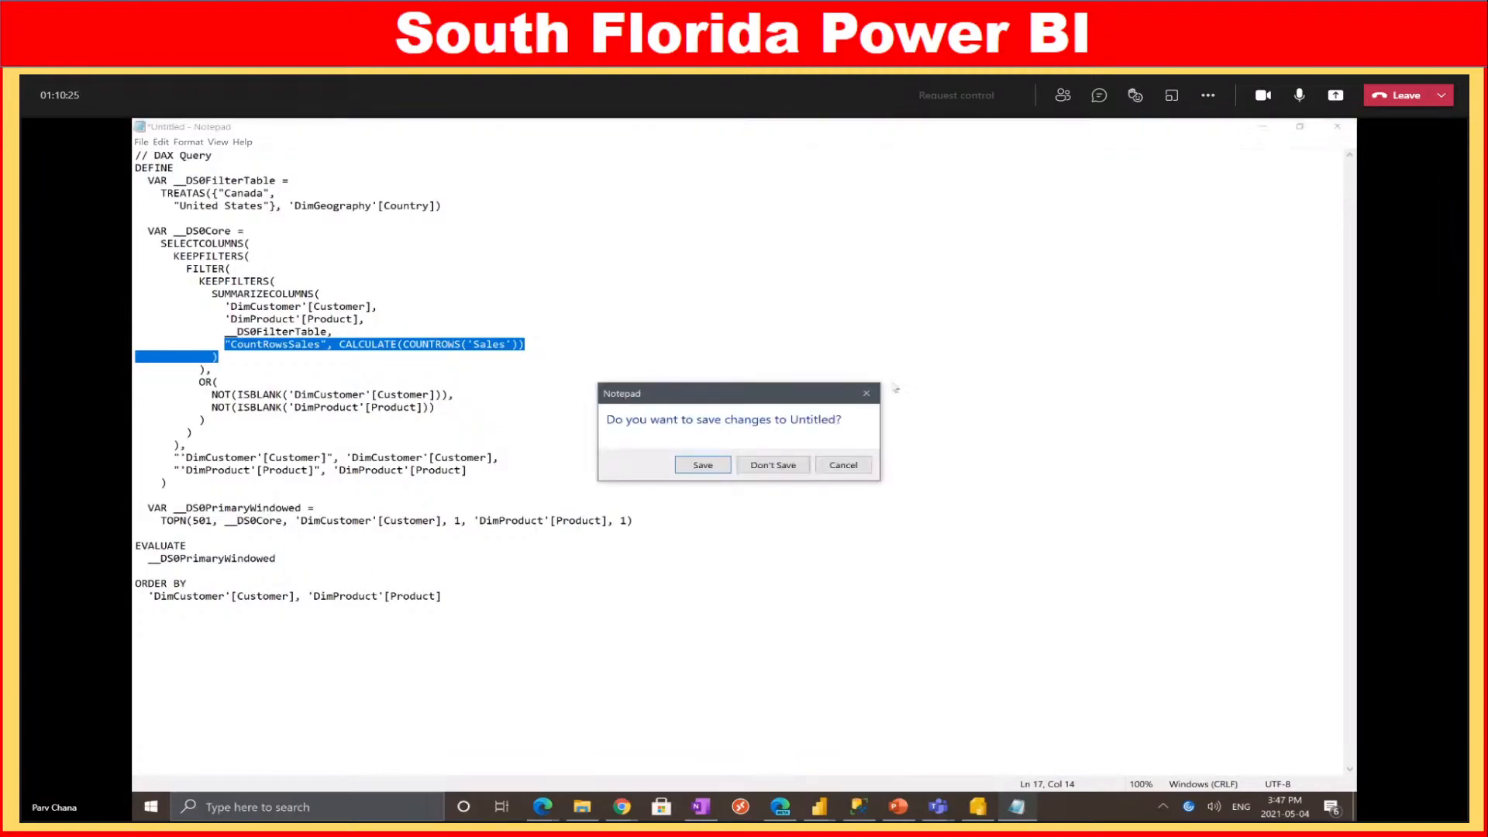
{"action": "left_click", "coordinate": [773, 466]}
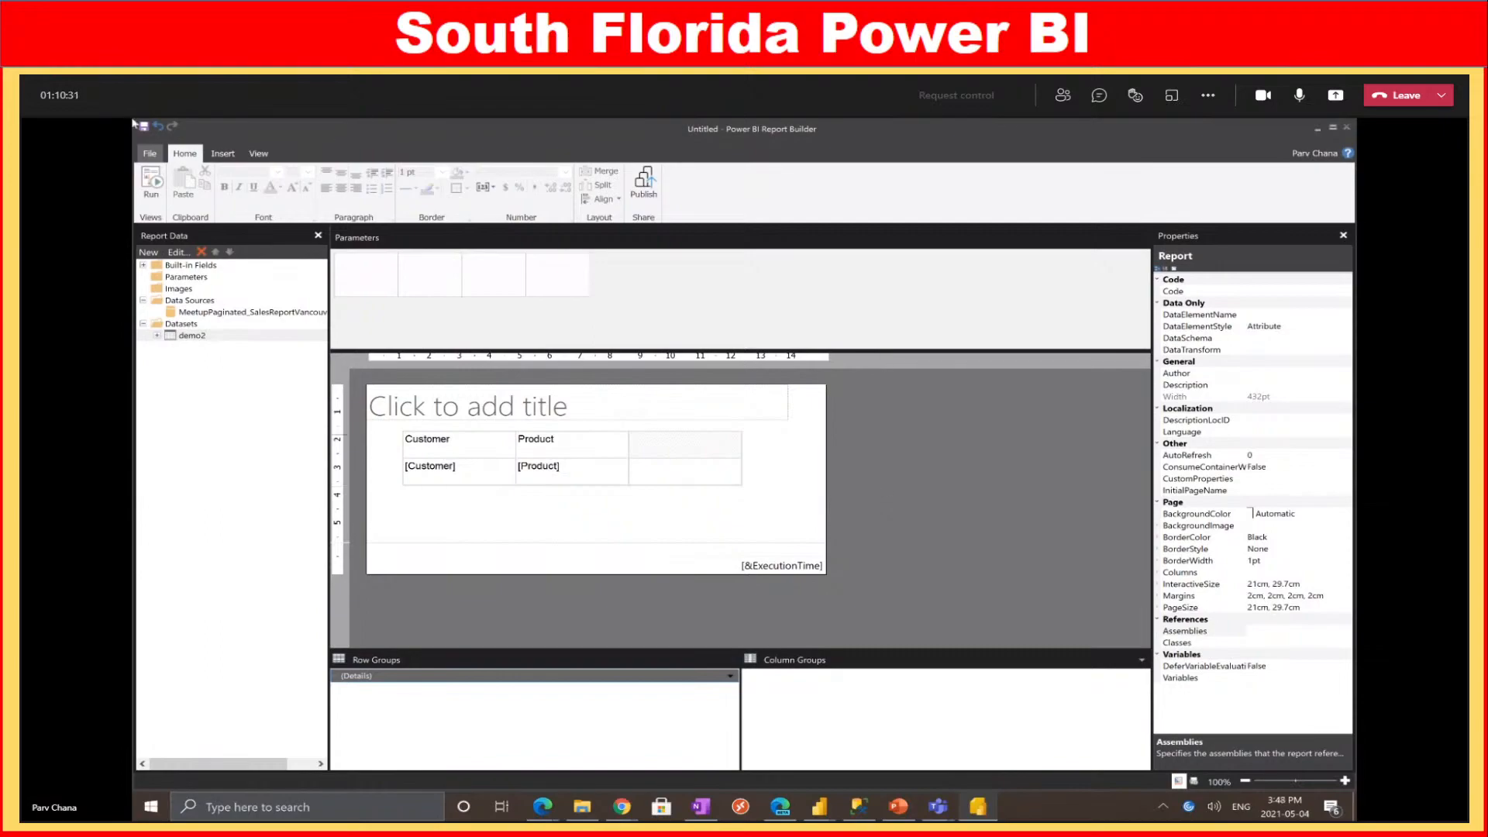
Show the signed-in account's Power BI service and account-switching options
{"action": "left_click", "coordinate": [700, 807]}
Try switching to a different signed-in Power BI account, then cancel the sign-in
{"action": "left_click", "coordinate": [1303, 151]}
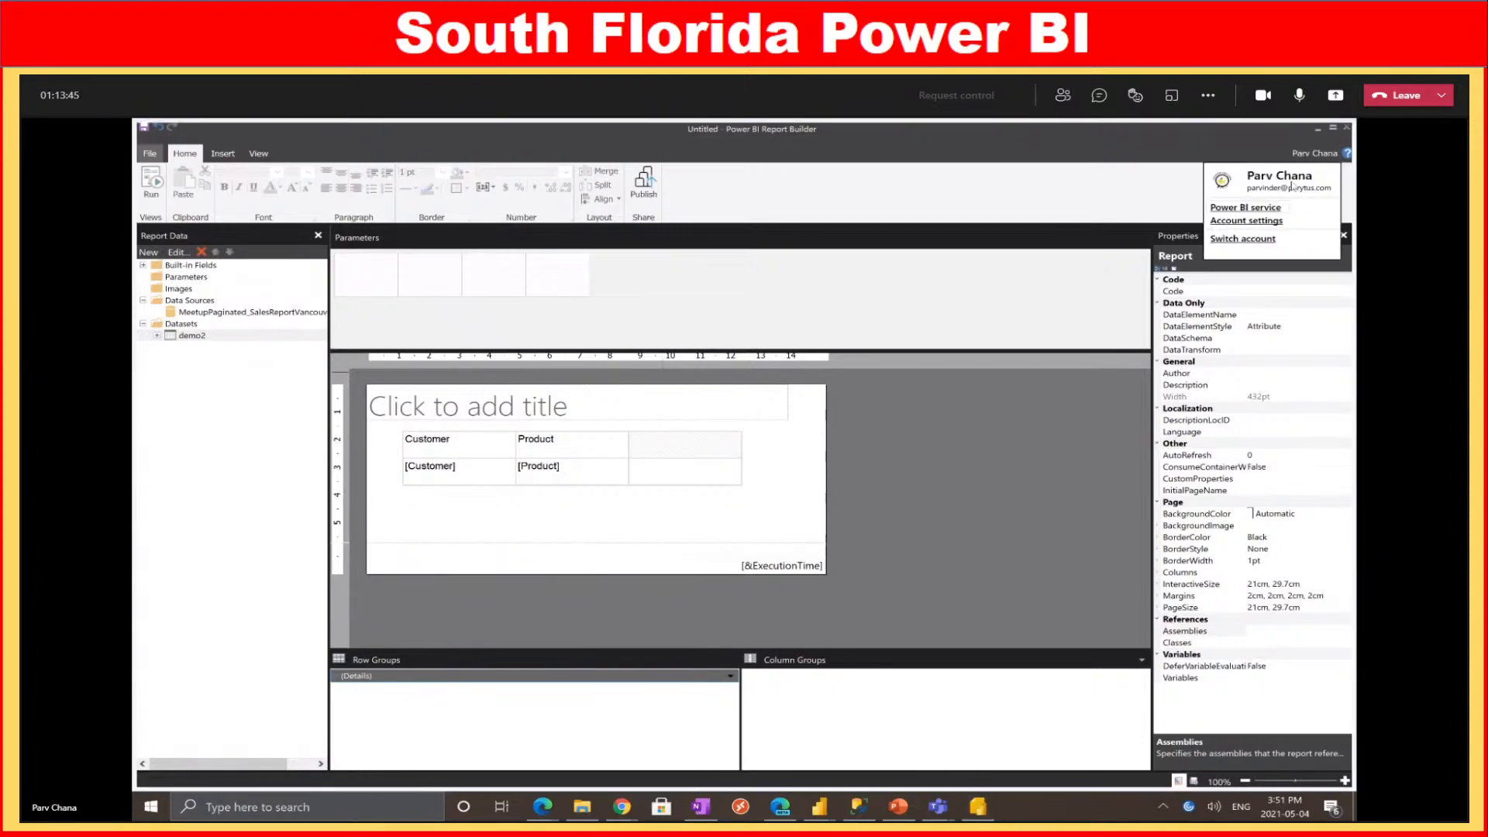
{"action": "left_click", "coordinate": [1234, 245]}
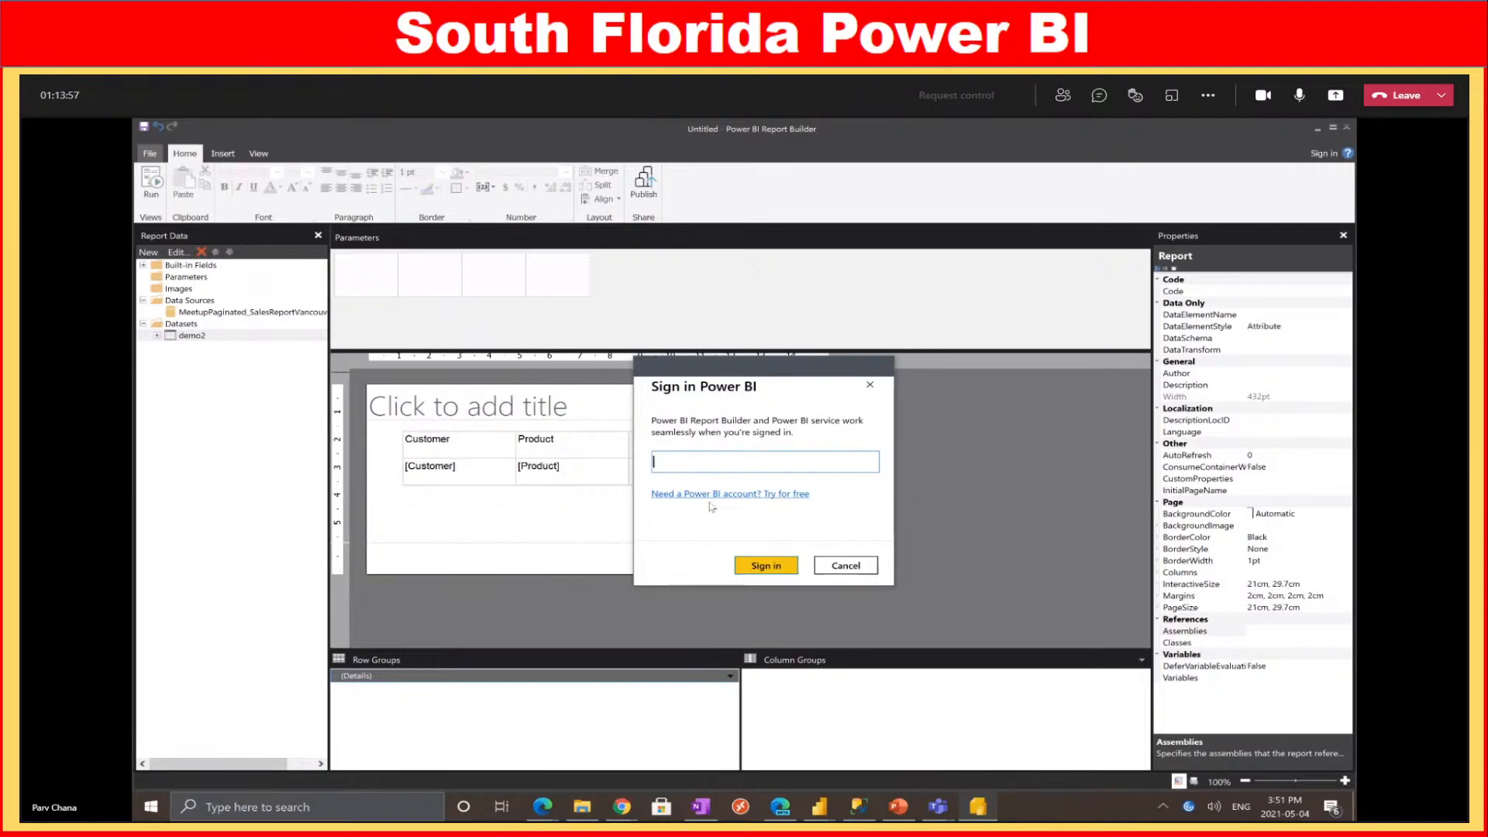
{"action": "left_click", "coordinate": [845, 565]}
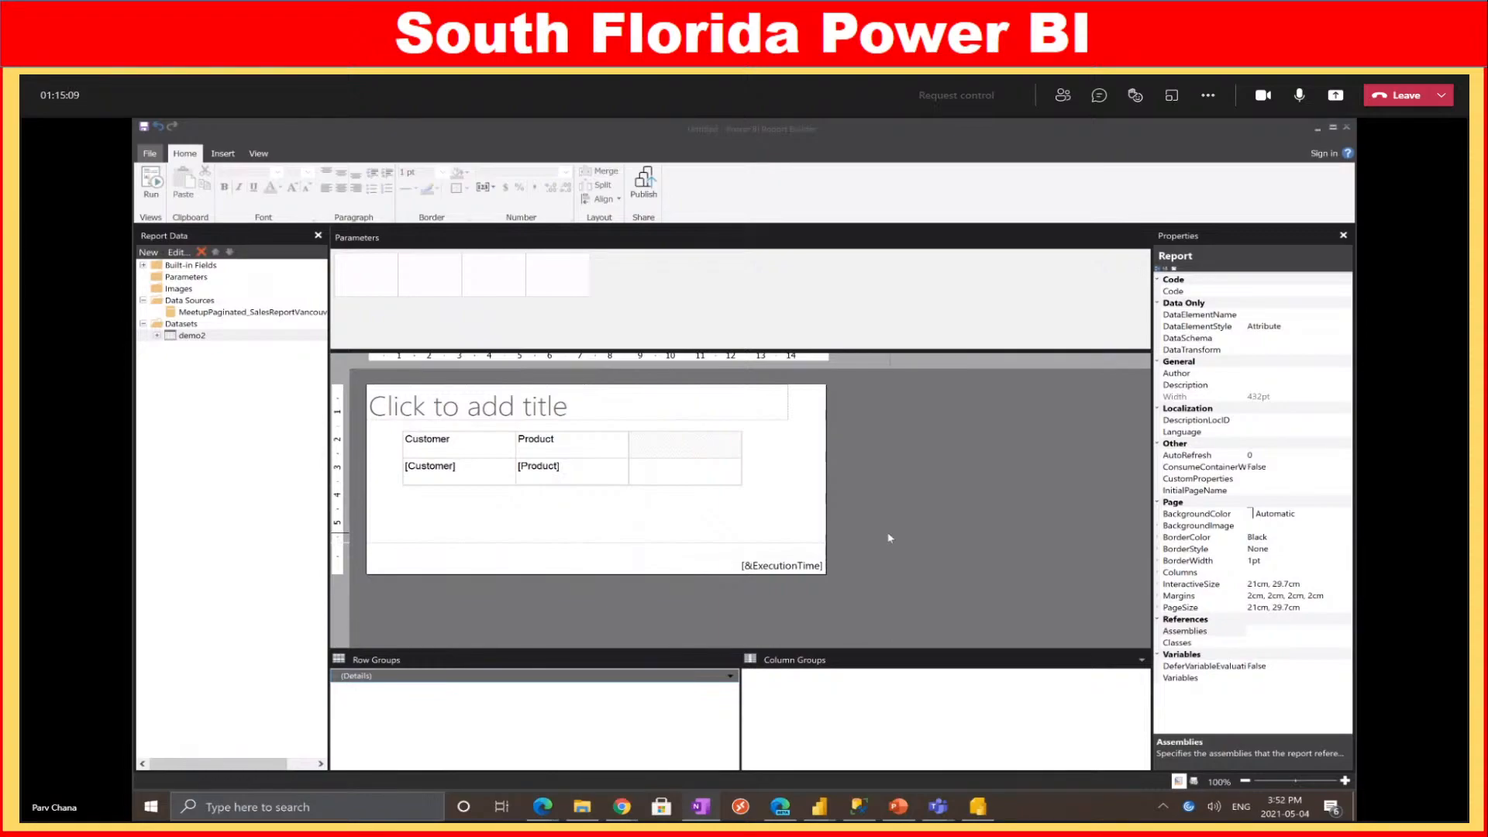
Sign in to Power BI by entering the work e-mail address and submitting it
{"action": "left_click", "coordinate": [1327, 155]}
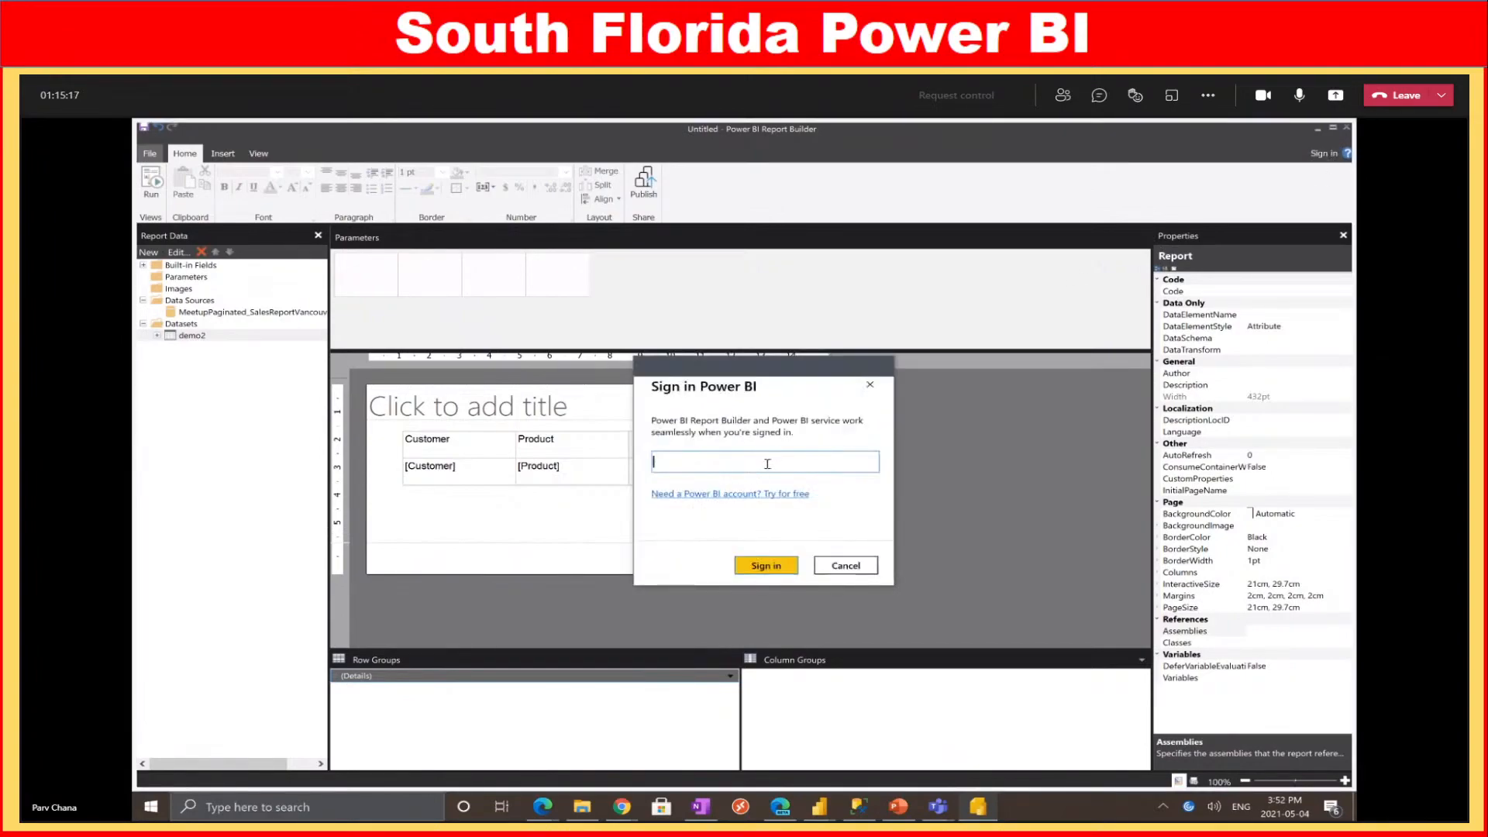
{"action": "key", "text": "Return"}
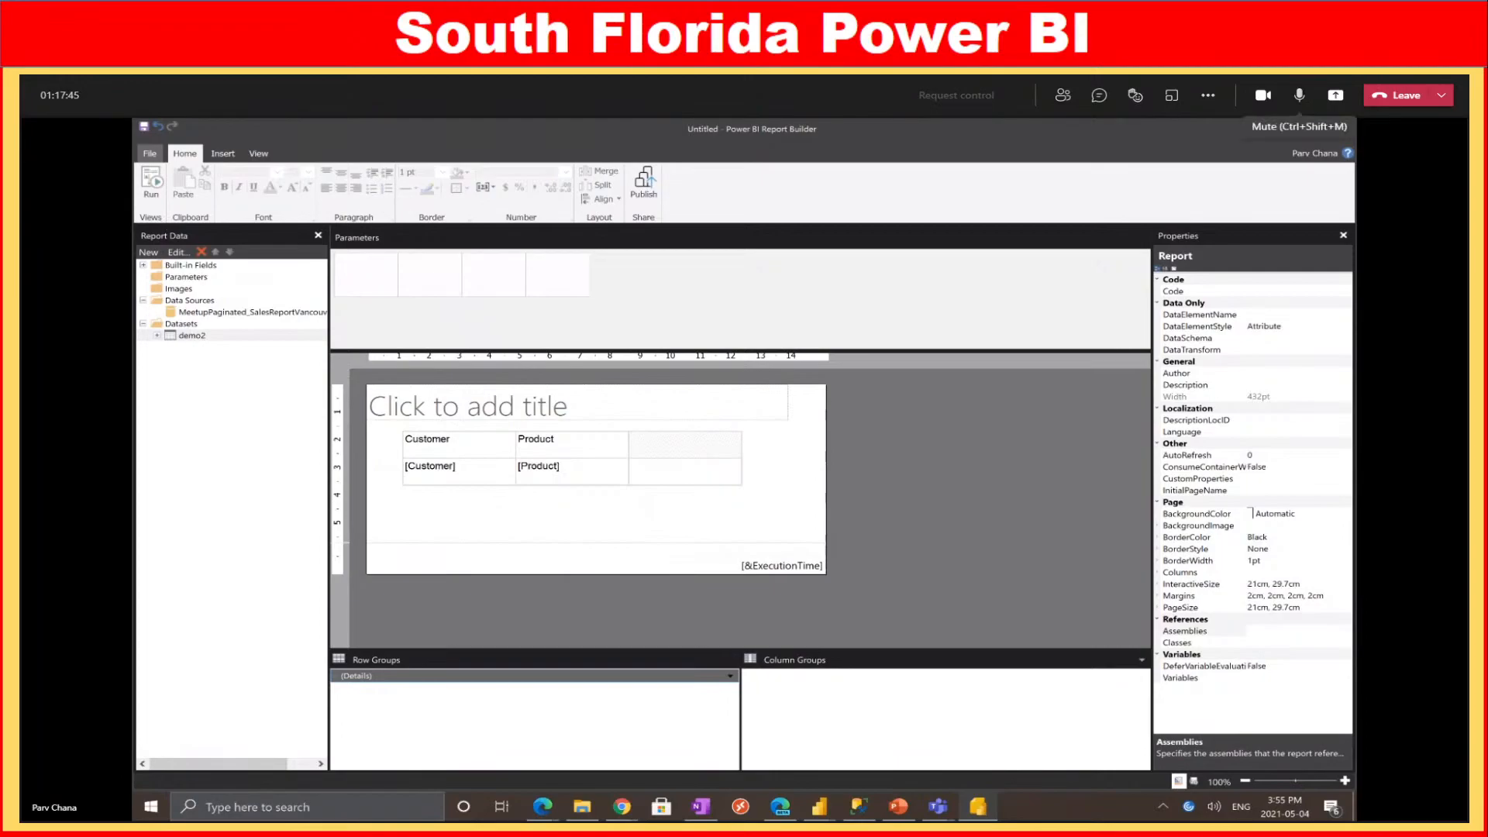
{"action": "left_click", "coordinate": [152, 155]}
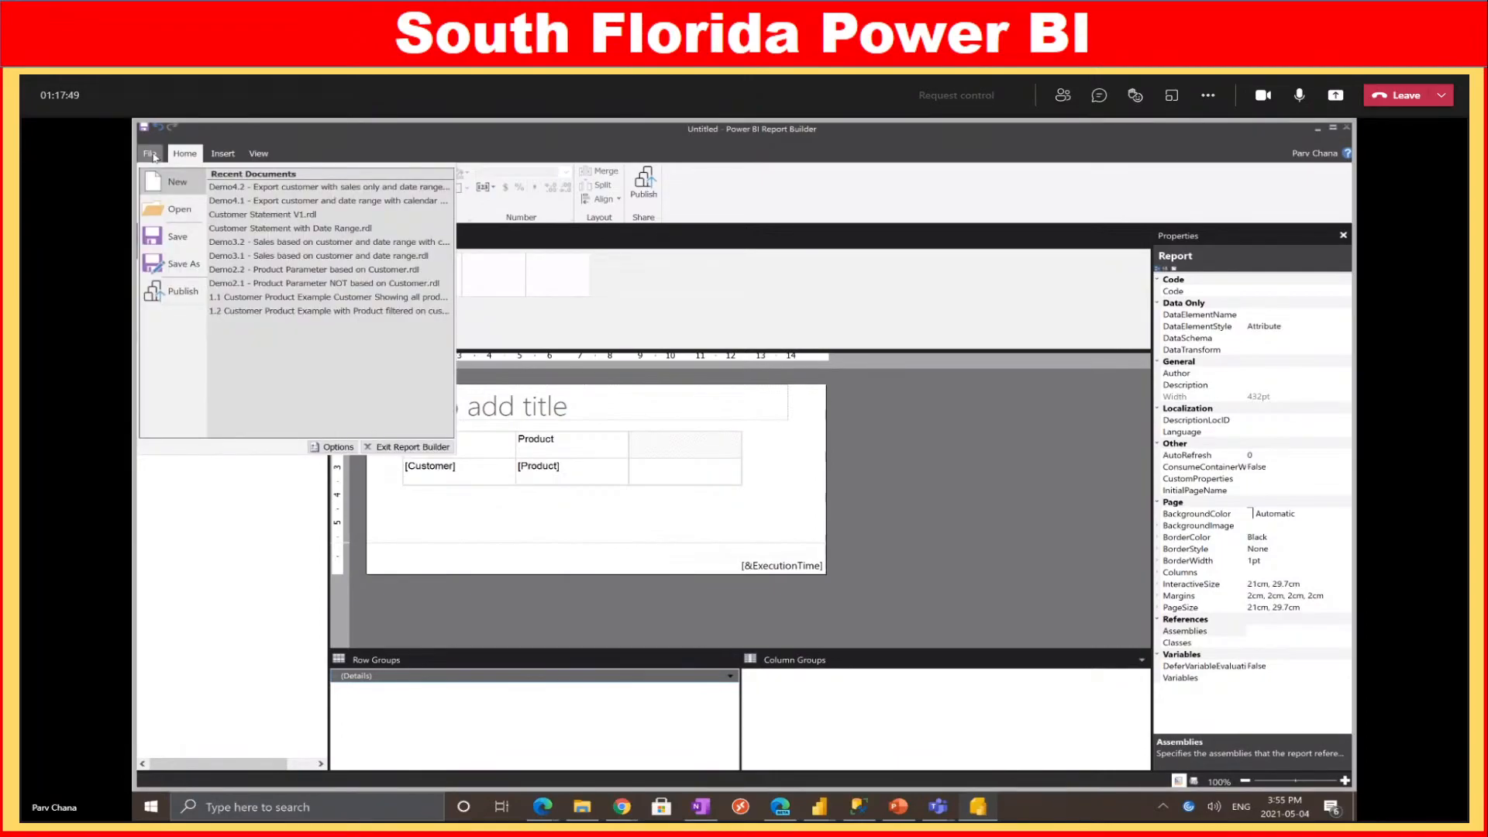
Start a new blank report, discarding unsaved changes and dismissing the New Report wizard
{"action": "left_click", "coordinate": [1300, 96]}
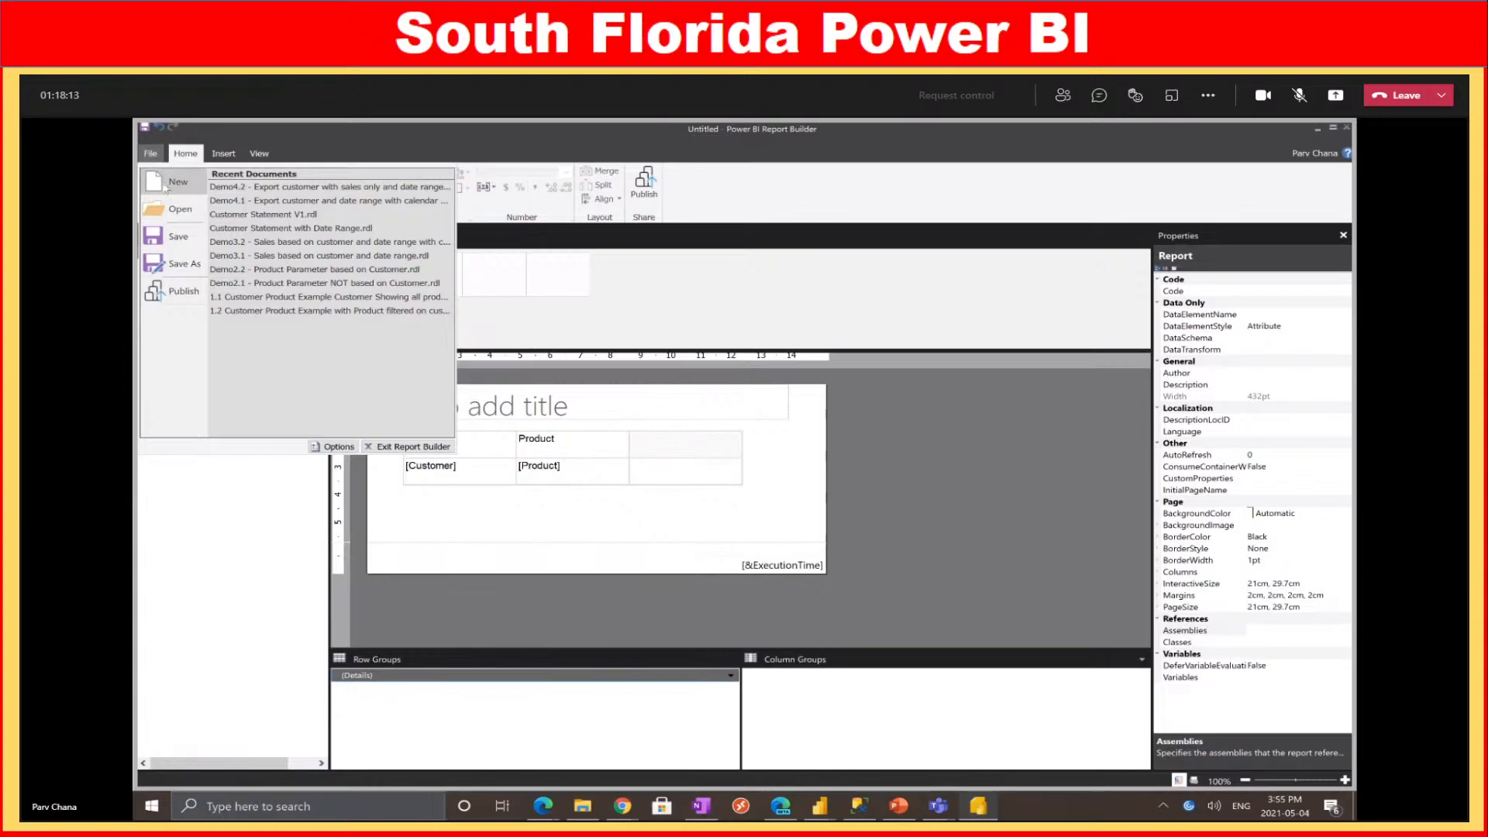
{"action": "left_click", "coordinate": [165, 189]}
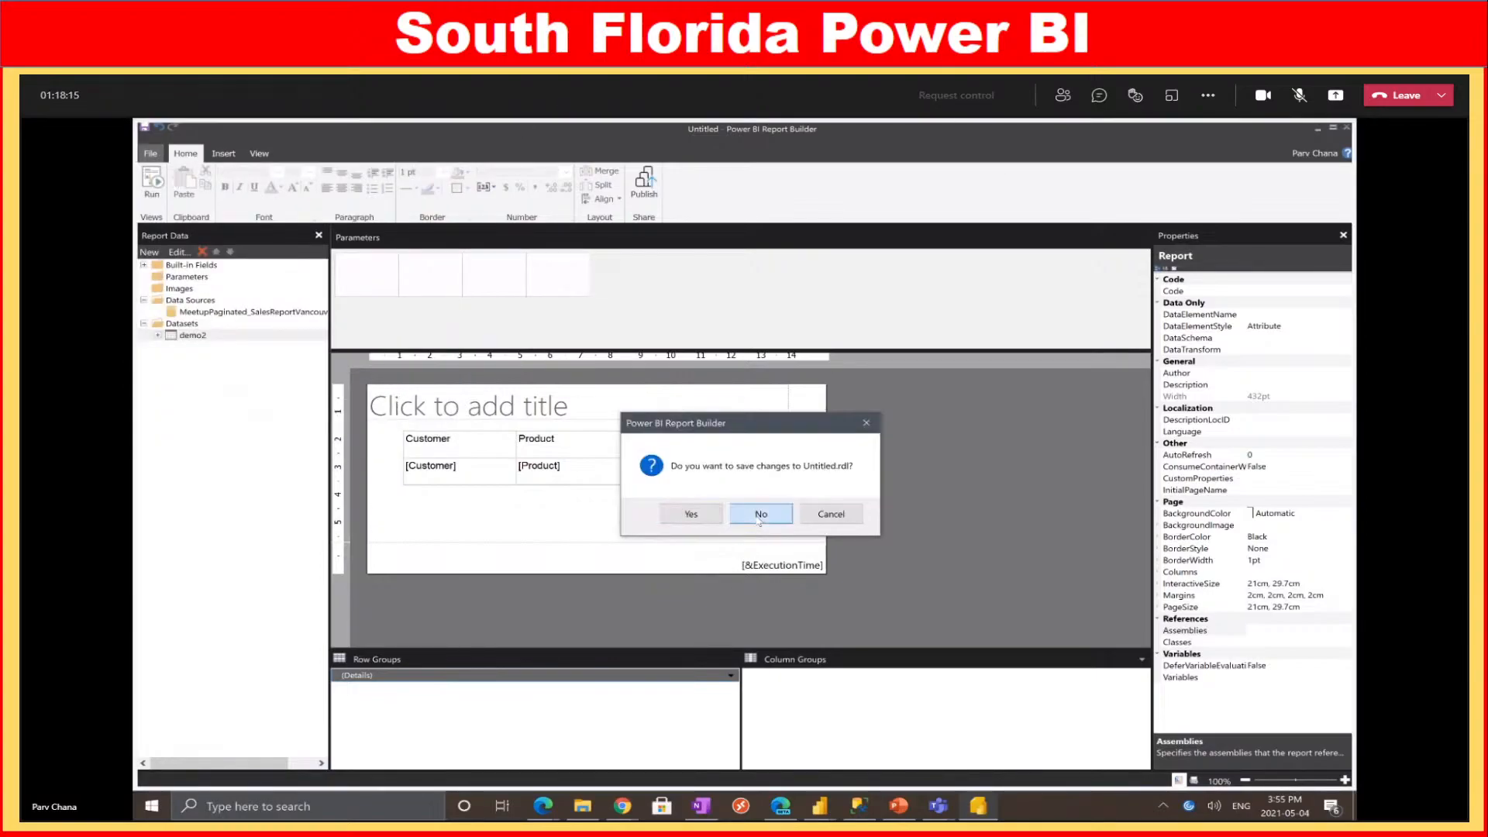
{"action": "left_click", "coordinate": [760, 516]}
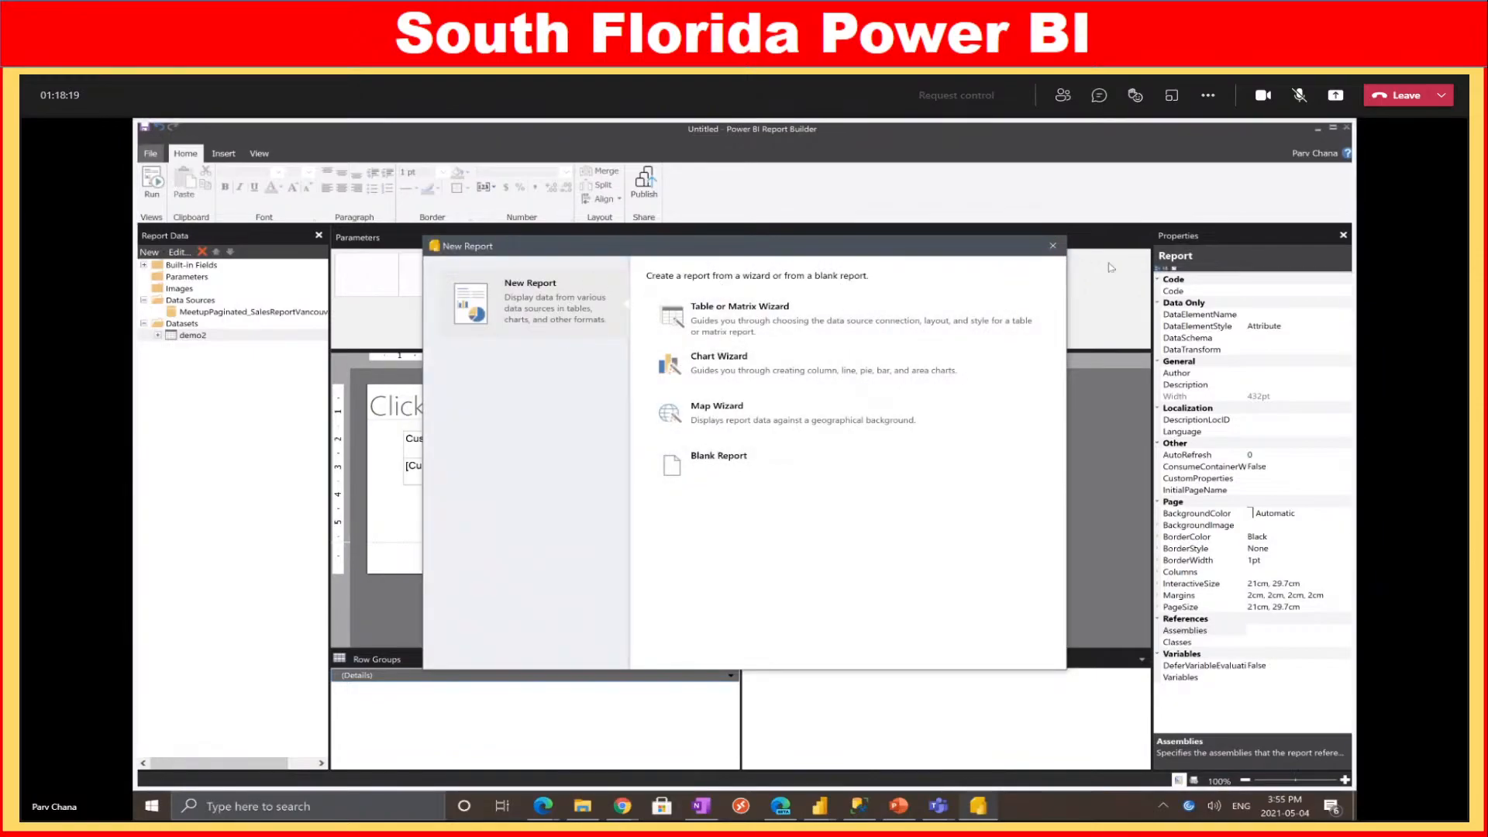
{"action": "left_click", "coordinate": [1053, 246]}
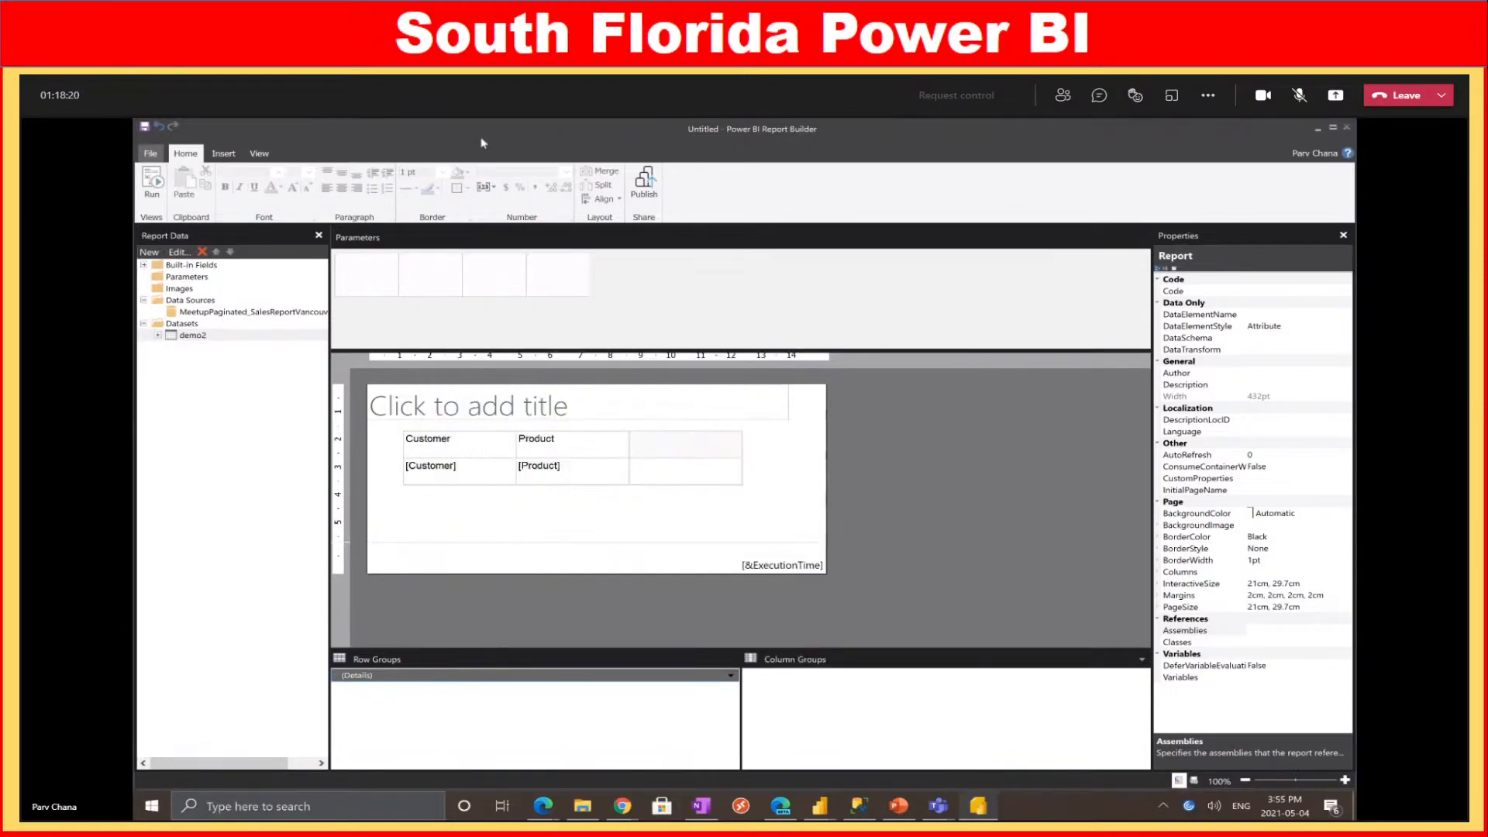
Launch a fresh Report Builder window from the taskbar and close Getting Started
{"action": "right_click", "coordinate": [979, 806]}
{"action": "left_click", "coordinate": [961, 728]}
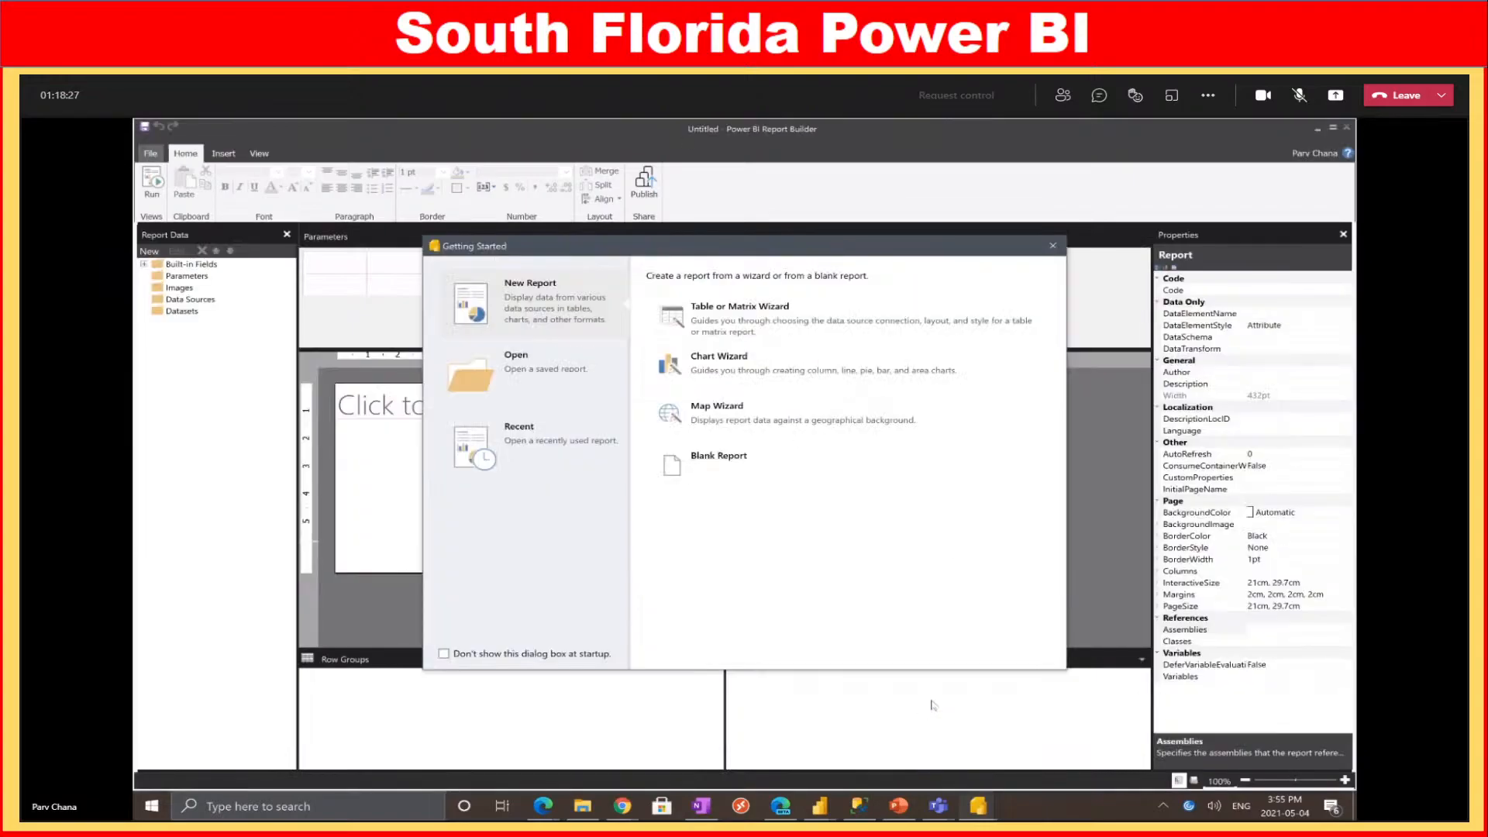
{"action": "left_click", "coordinate": [1053, 247]}
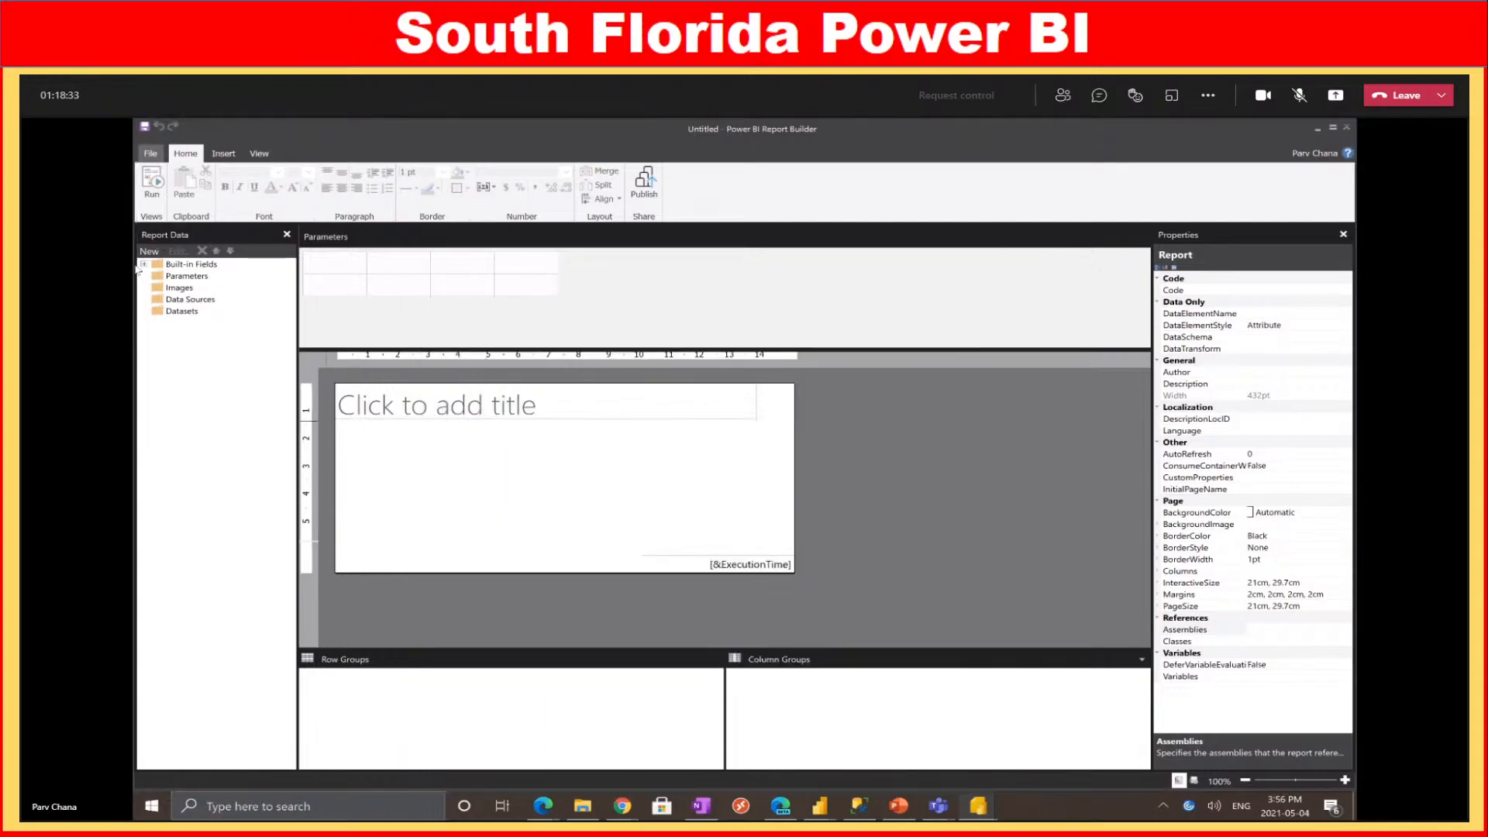
{"action": "left_click", "coordinate": [153, 252]}
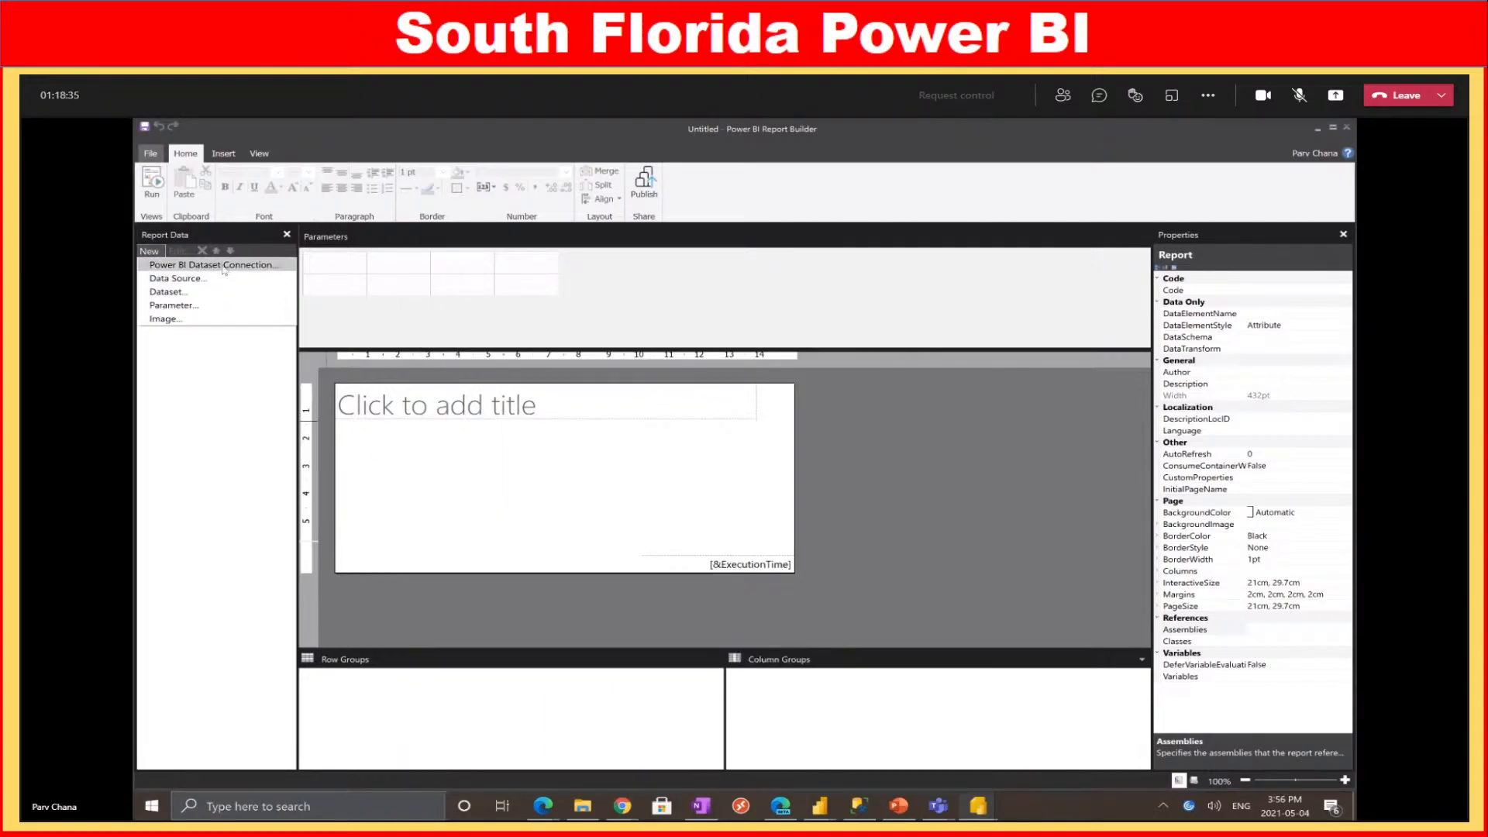
Add a Power BI dataset connection to Sales Report - Vancouver Meetup in the Meetup - Paginated workspace
{"action": "left_click", "coordinate": [222, 266]}
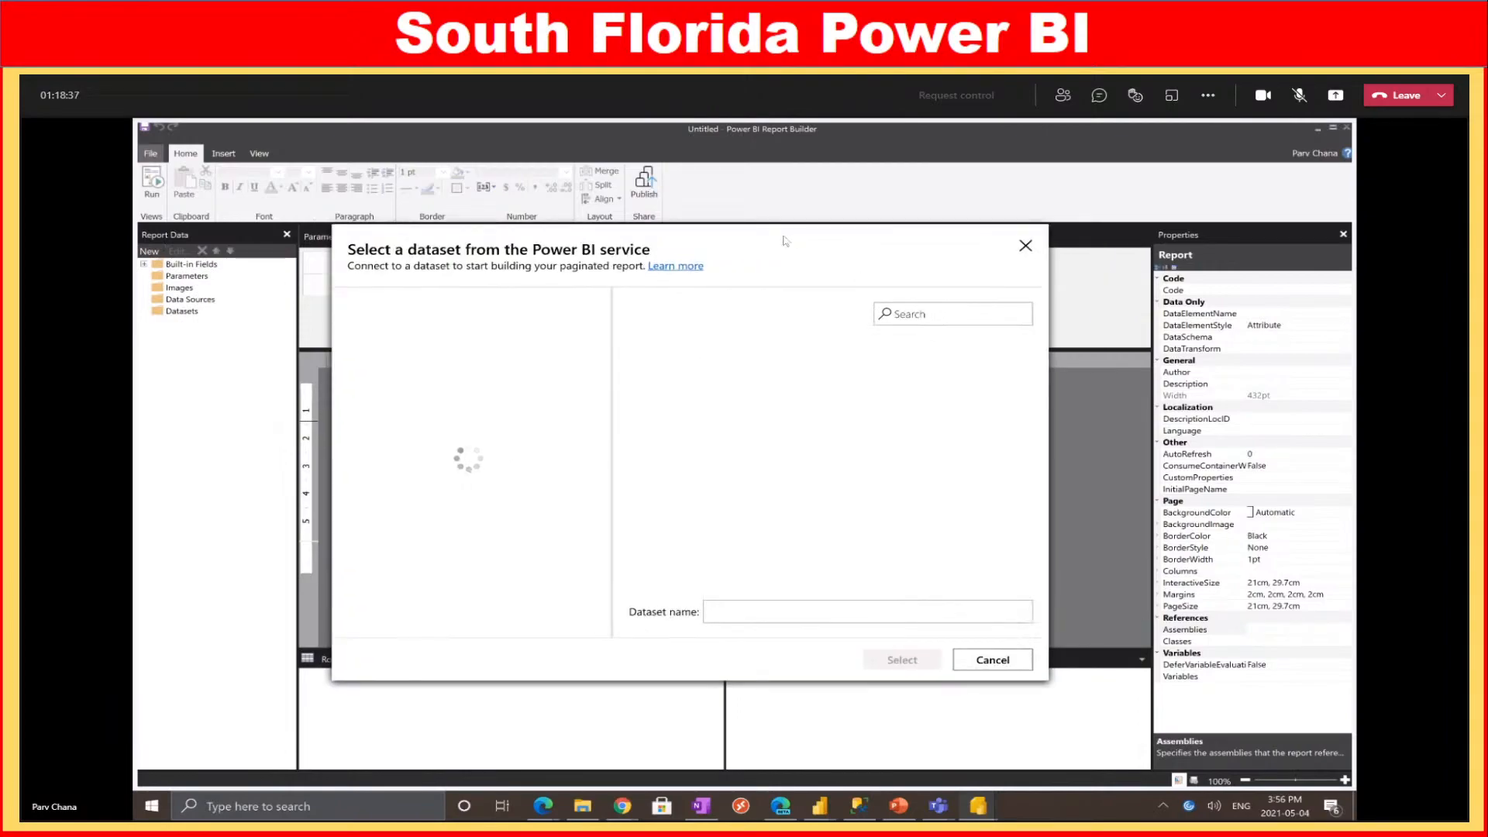
{"action": "left_click_drag", "start_coordinate": [783, 251], "coordinate": [748, 255]}
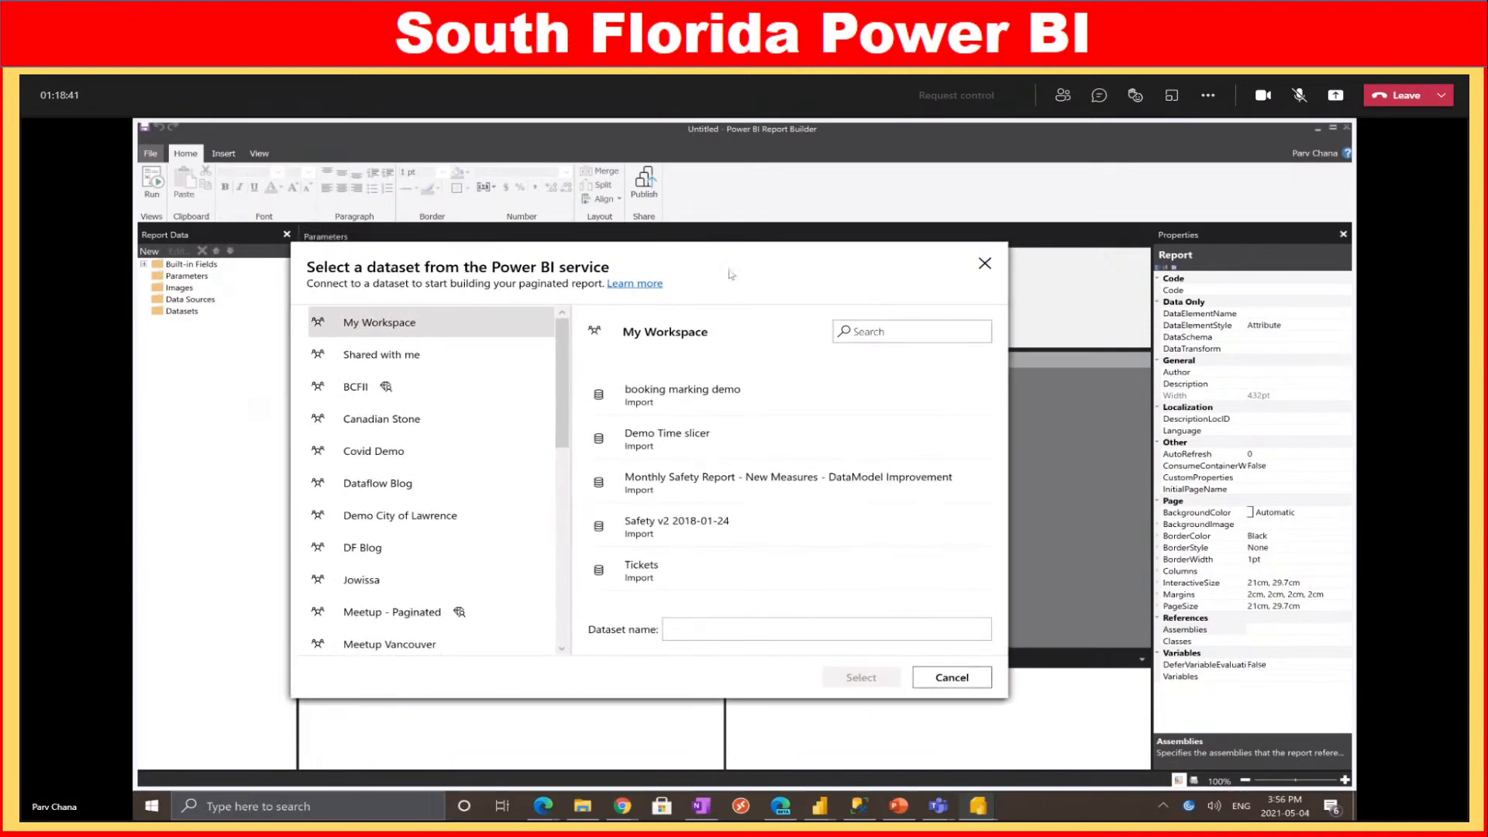
{"action": "scroll", "coordinate": [545, 386], "scroll_direction": "down", "scroll_amount": 3}
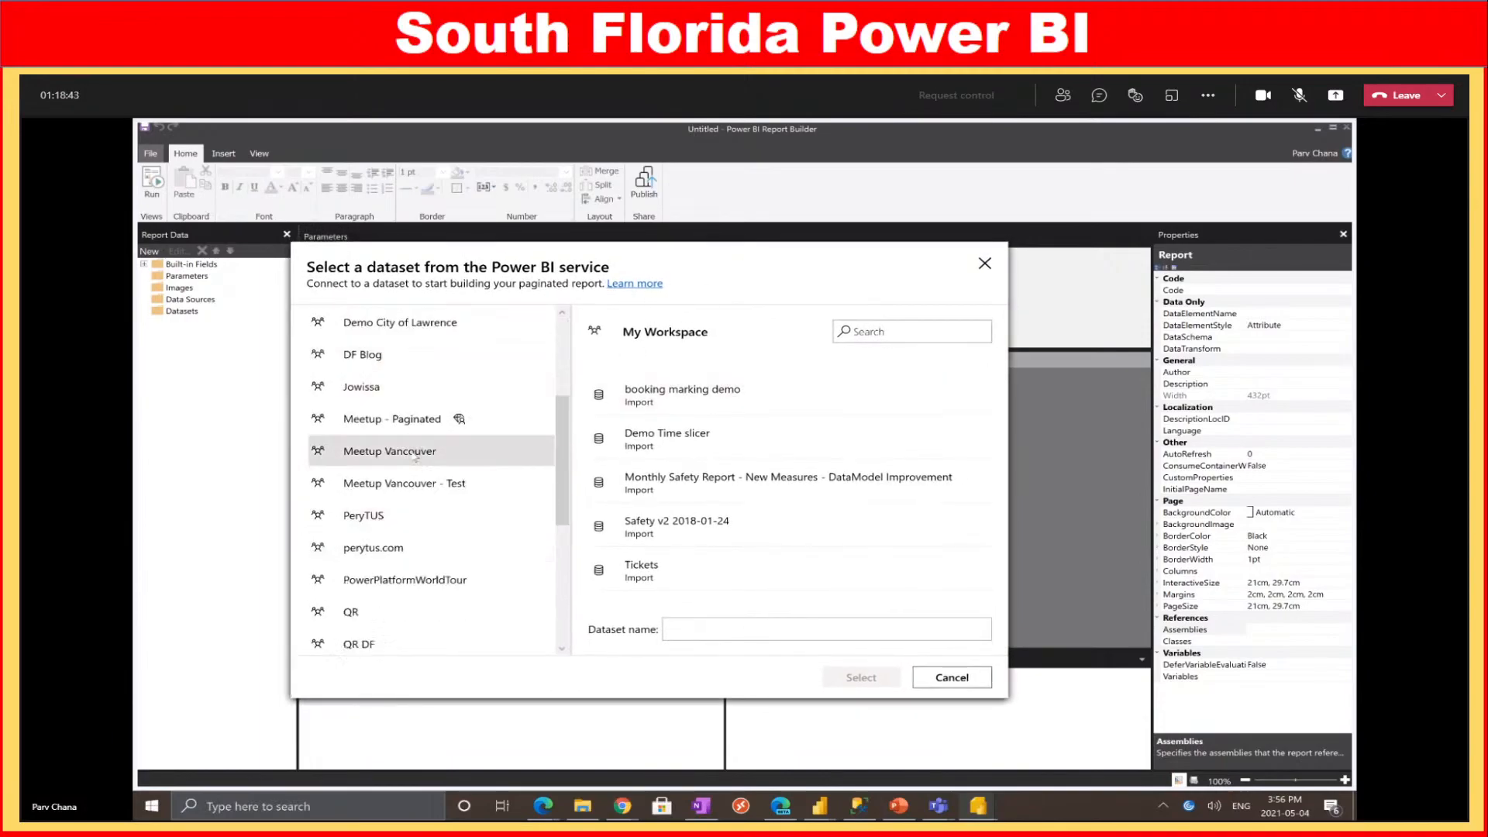
{"action": "left_click", "coordinate": [415, 421]}
{"action": "left_click", "coordinate": [721, 393]}
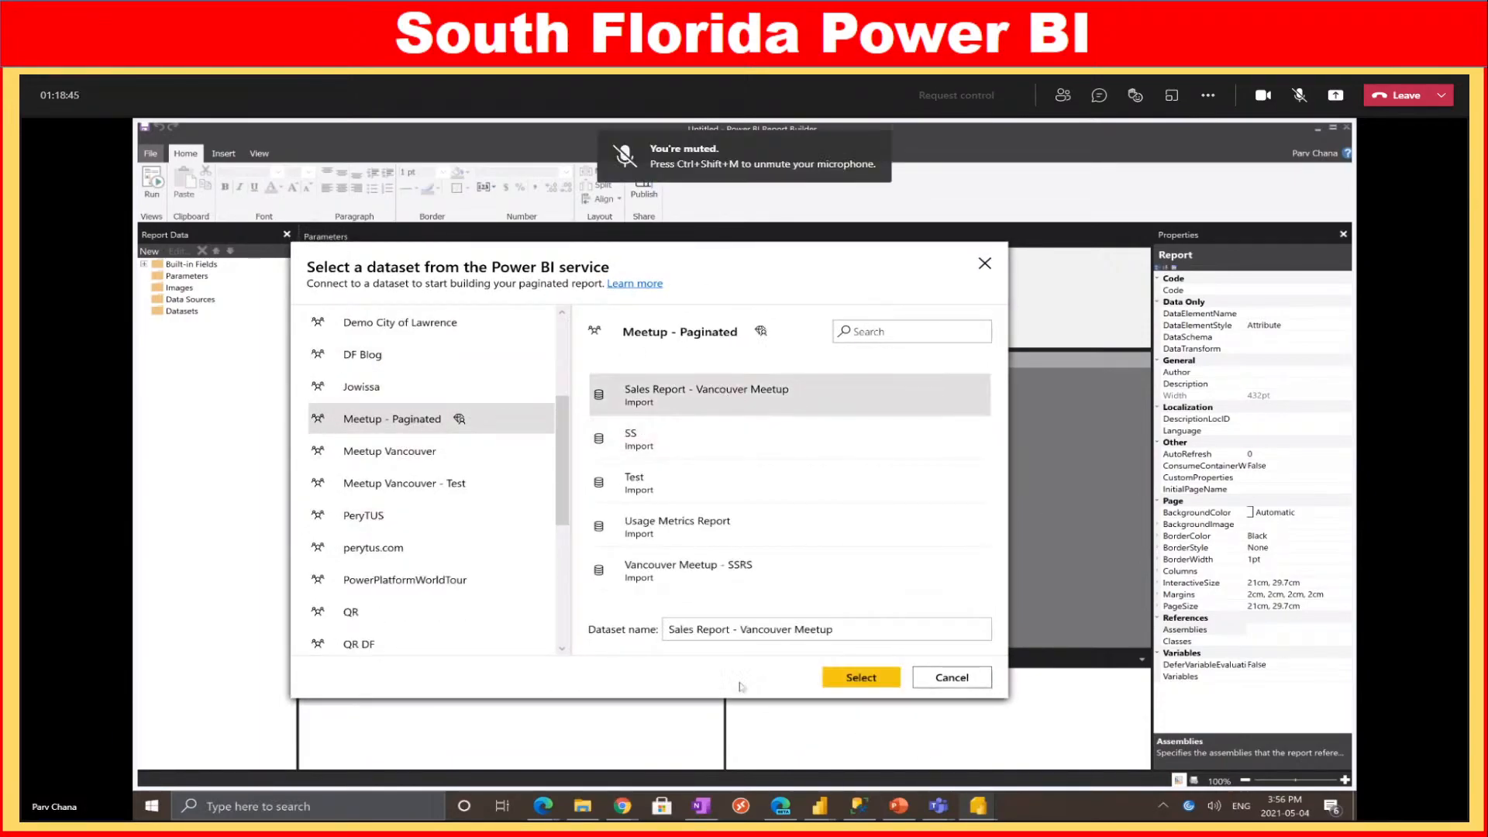
{"action": "left_click", "coordinate": [862, 678]}
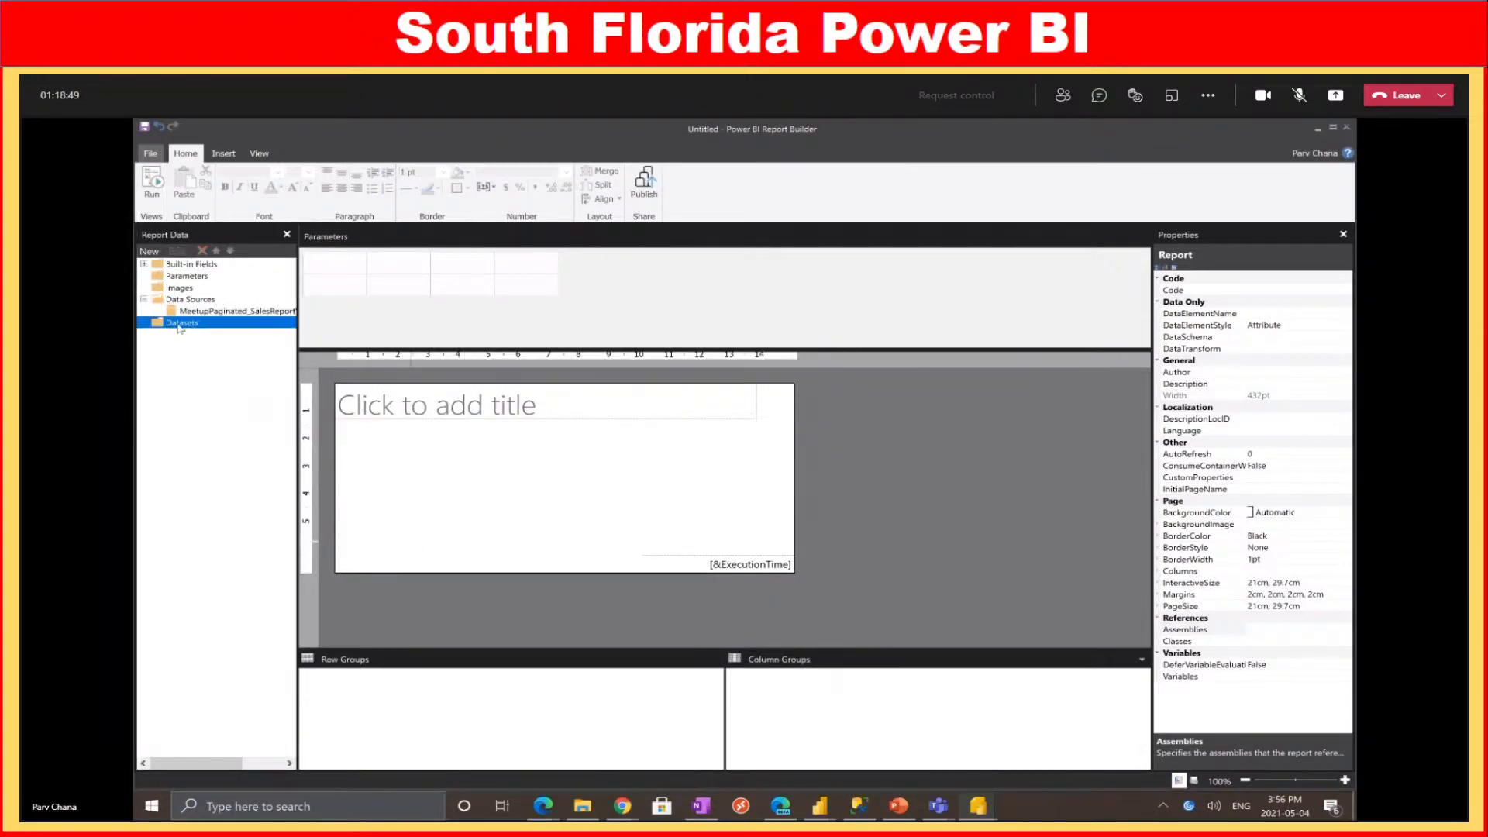
{"action": "right_click", "coordinate": [182, 324]}
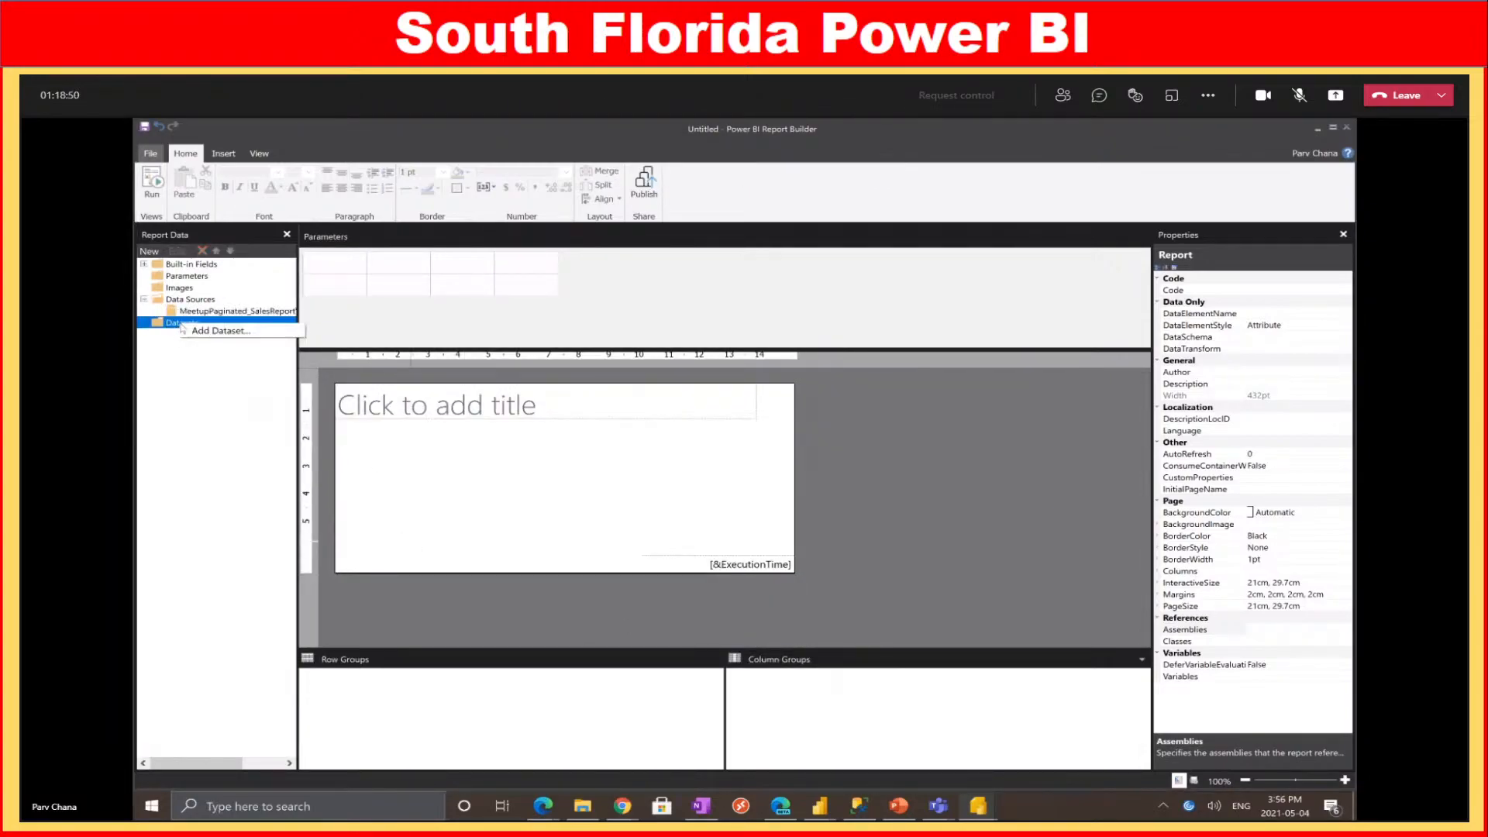
Add DataSet1 on the MeetupPaginated_SalesReportVancouverMeetup source and open its Query Designer
{"action": "left_click", "coordinate": [244, 335]}
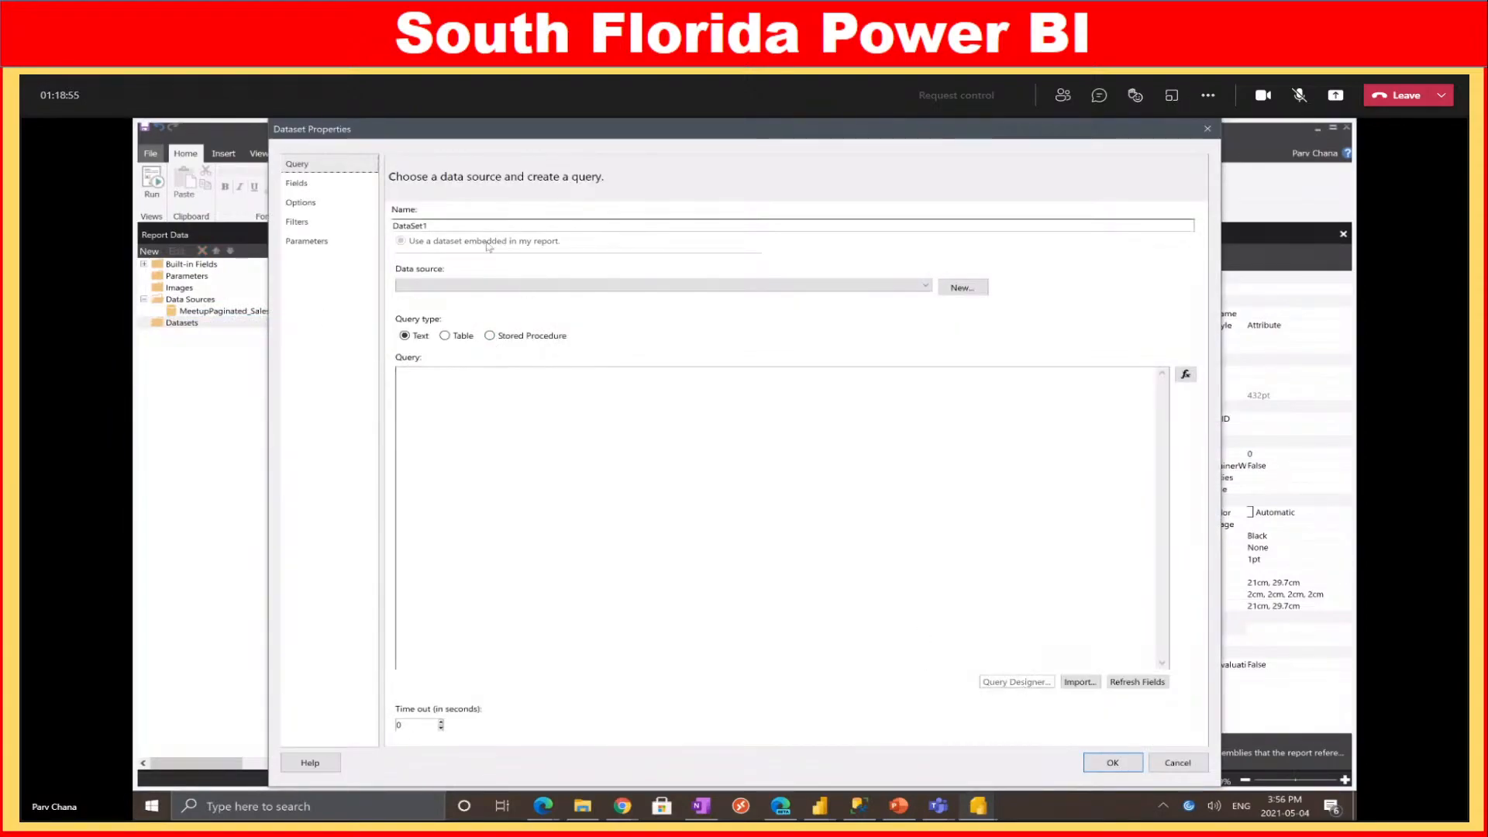
{"action": "left_click", "coordinate": [485, 283]}
{"action": "left_click", "coordinate": [482, 300]}
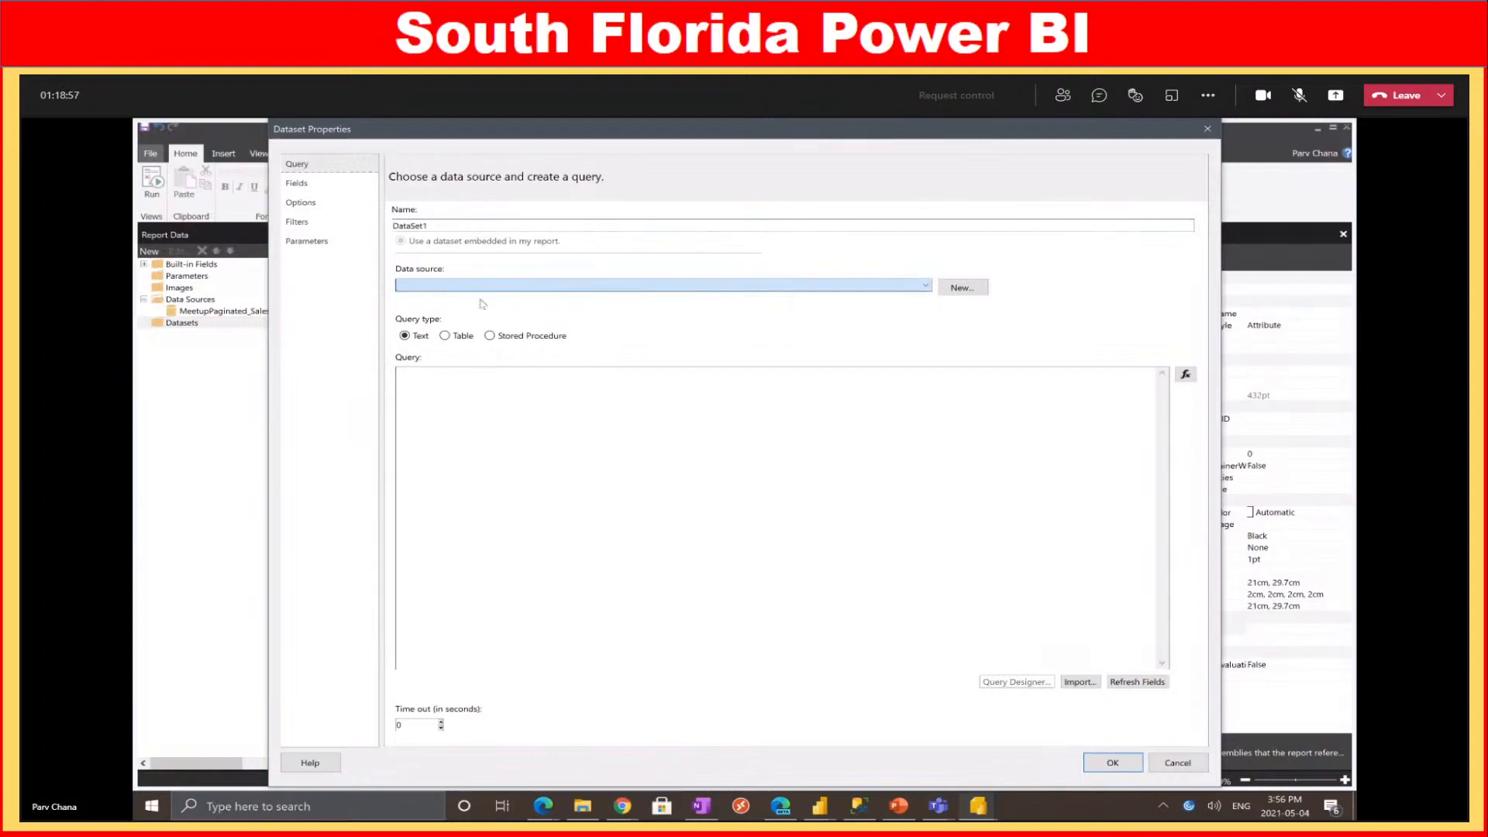
{"action": "left_click", "coordinate": [1012, 683]}
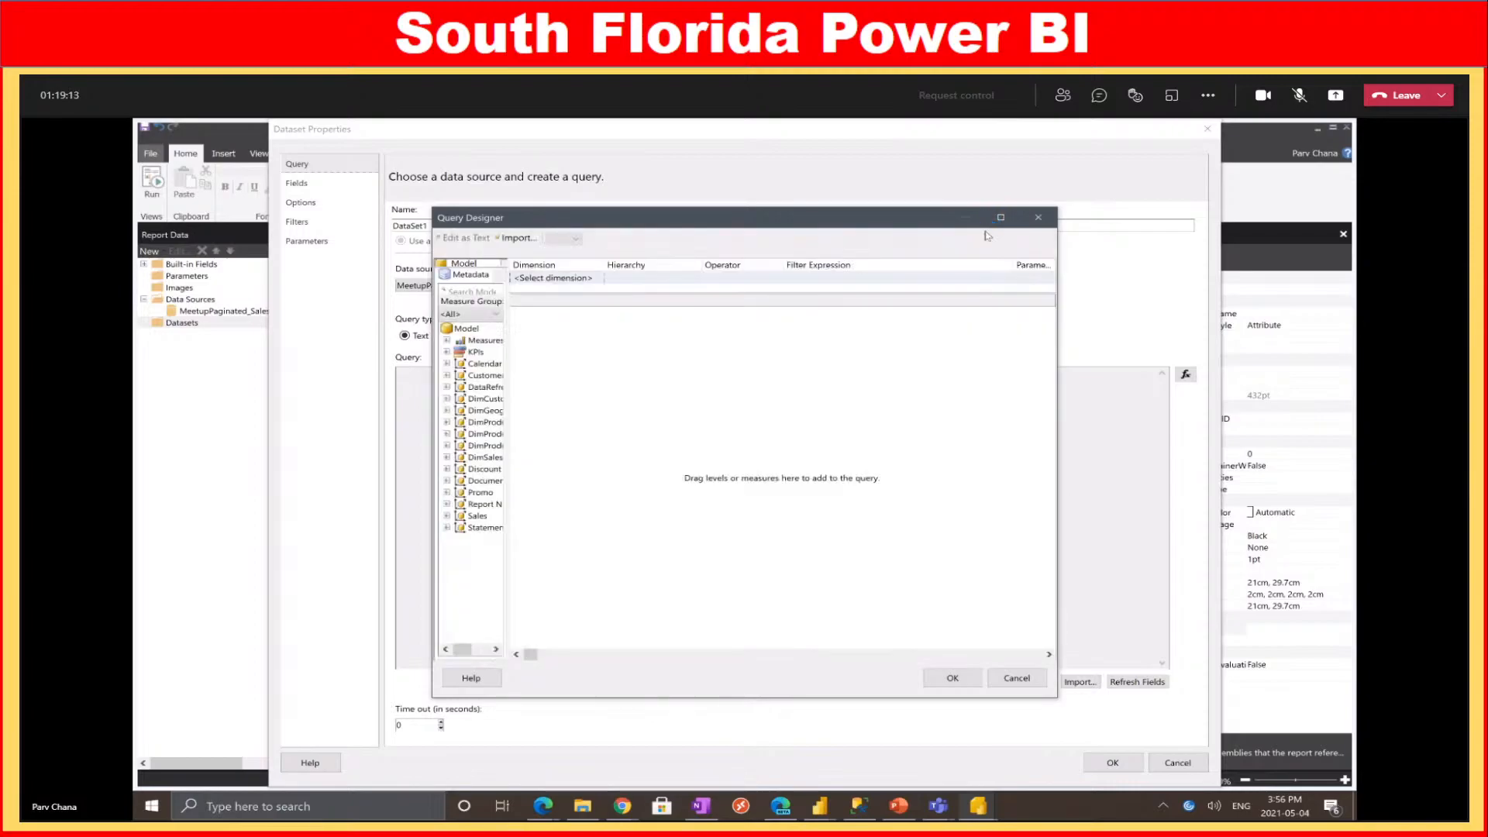
Maximize Query Designer, widen the model tree, and add DimCustomer Customer to the query
{"action": "left_click", "coordinate": [1002, 218]}
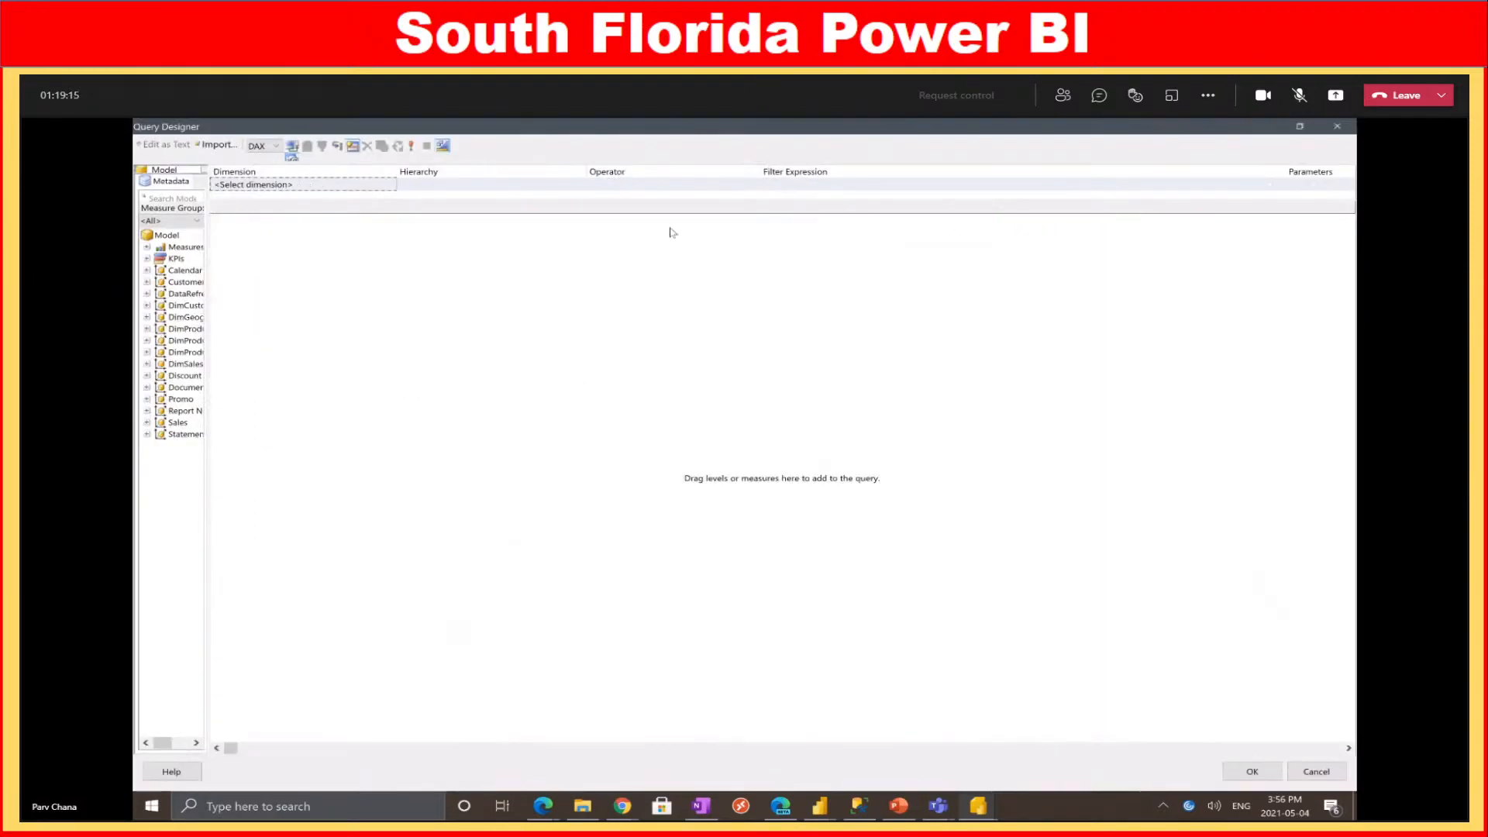
{"action": "left_click_drag", "start_coordinate": [210, 293], "coordinate": [392, 314]}
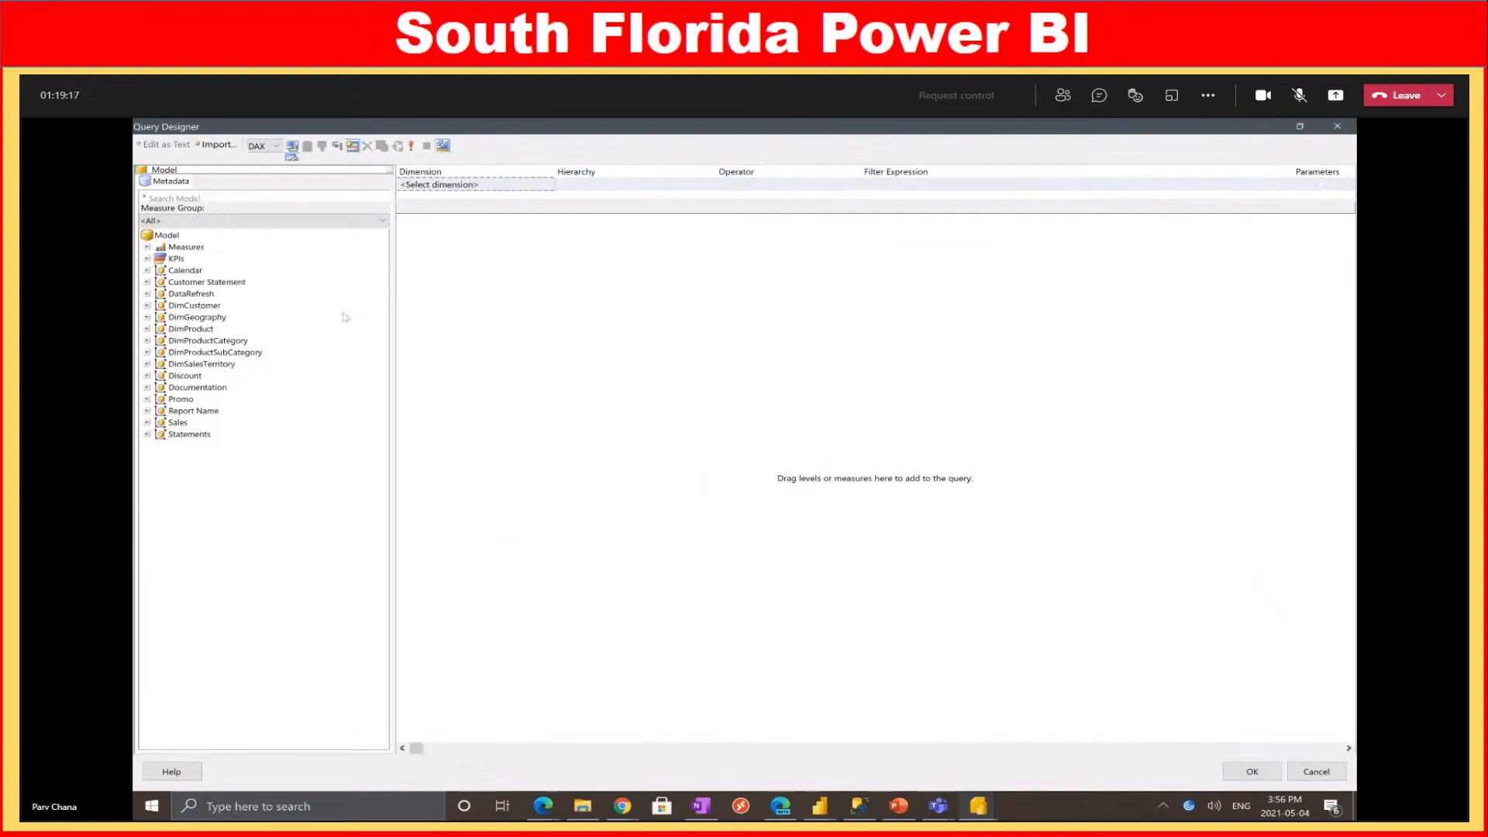
{"action": "left_click", "coordinate": [223, 194]}
{"action": "type", "text": "d"}
{"action": "type", "text": "ustomer"}
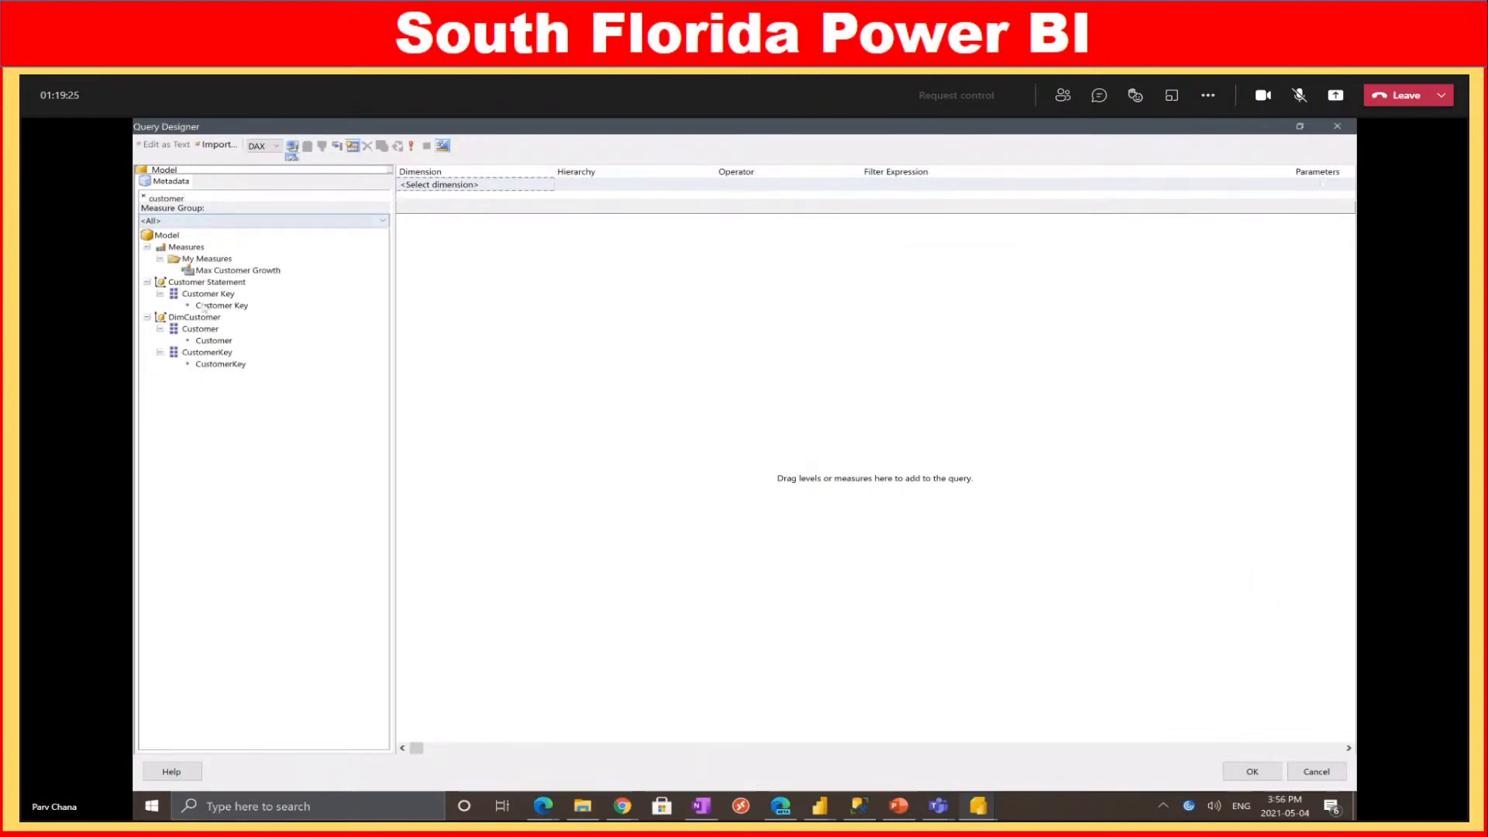
{"action": "left_click_drag", "start_coordinate": [202, 342], "coordinate": [402, 294]}
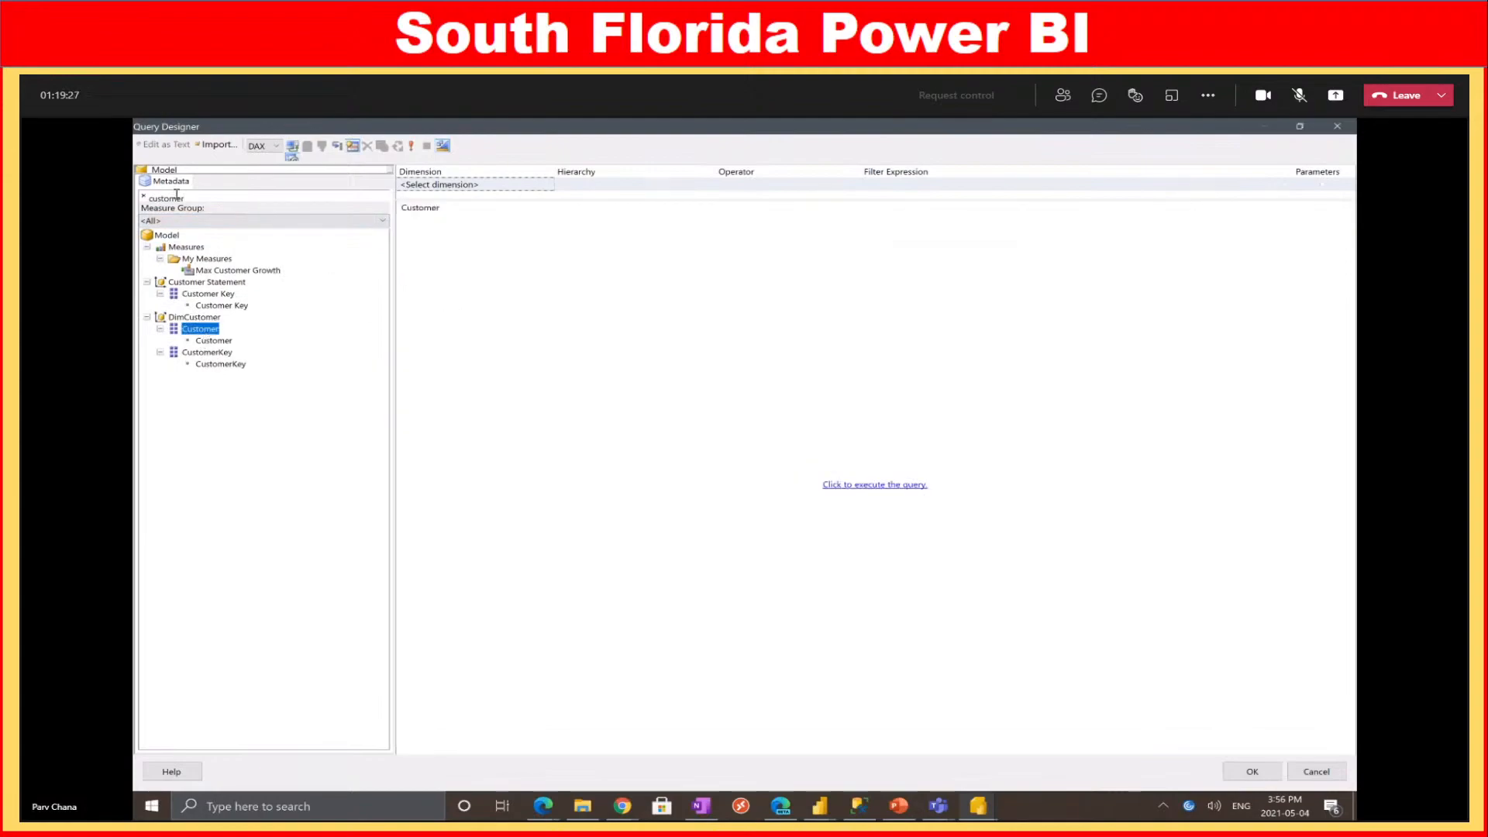
Add DimProduct Product and the $ Sales measure to the query grid
{"action": "double_click", "coordinate": [197, 198]}
{"action": "type", "text": "product"}
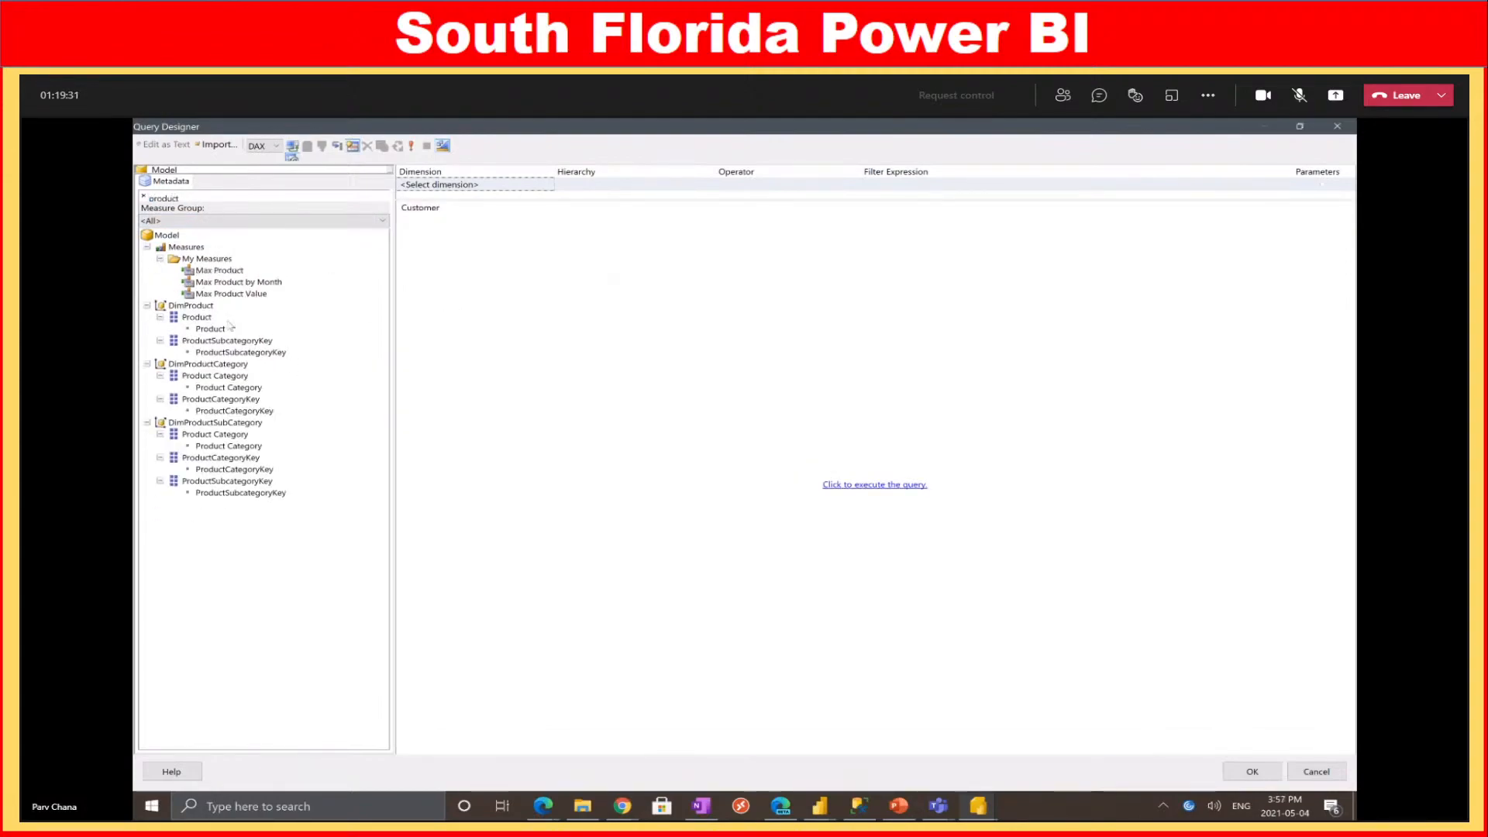
{"action": "left_click_drag", "start_coordinate": [229, 326], "coordinate": [521, 233]}
{"action": "double_click", "coordinate": [178, 198]}
{"action": "type", "text": "sales"}
{"action": "left_click_drag", "start_coordinate": [208, 271], "coordinate": [624, 283]}
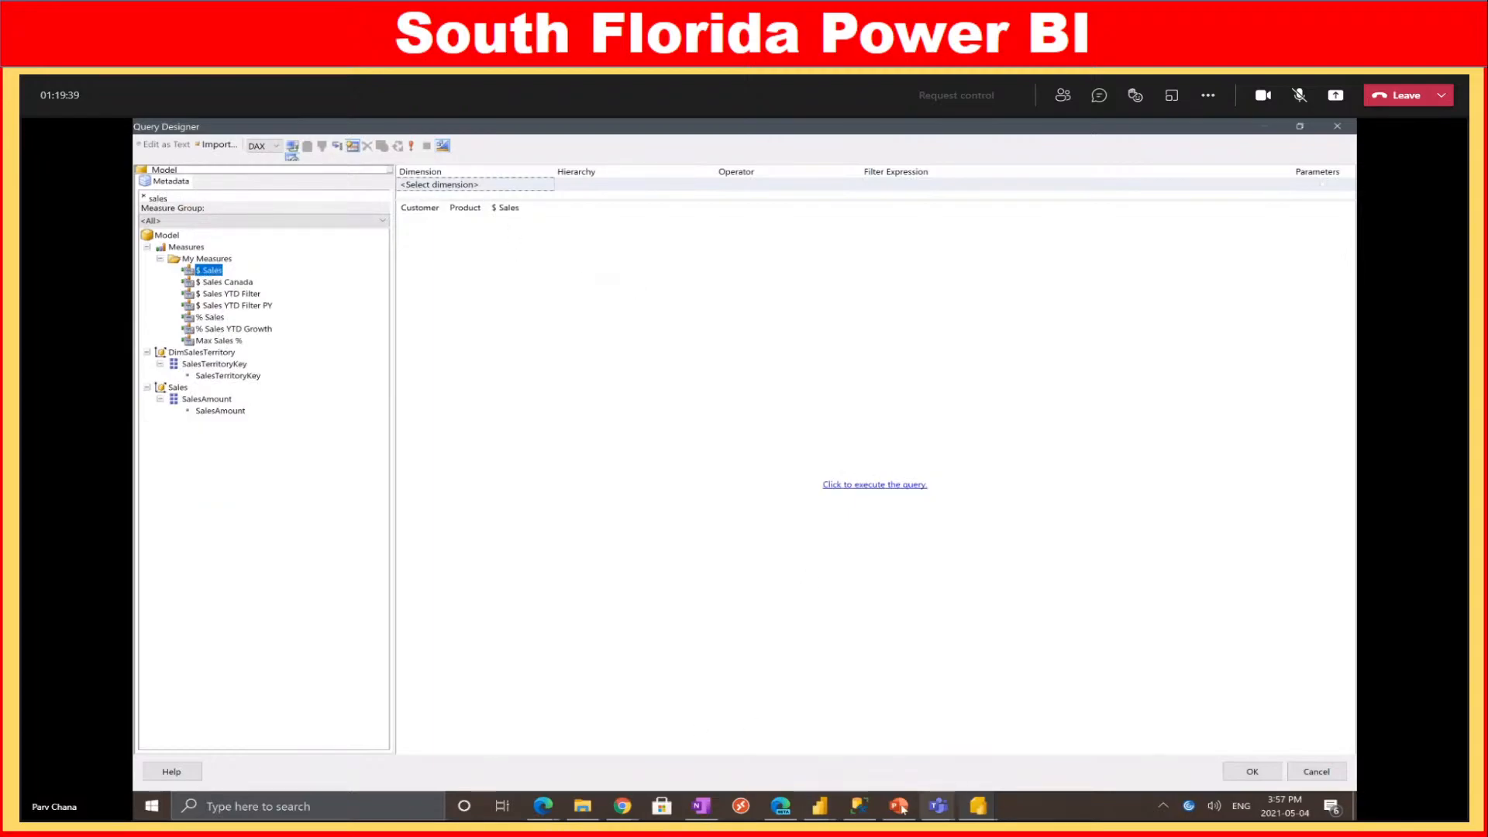
{"action": "left_click", "coordinate": [824, 809]}
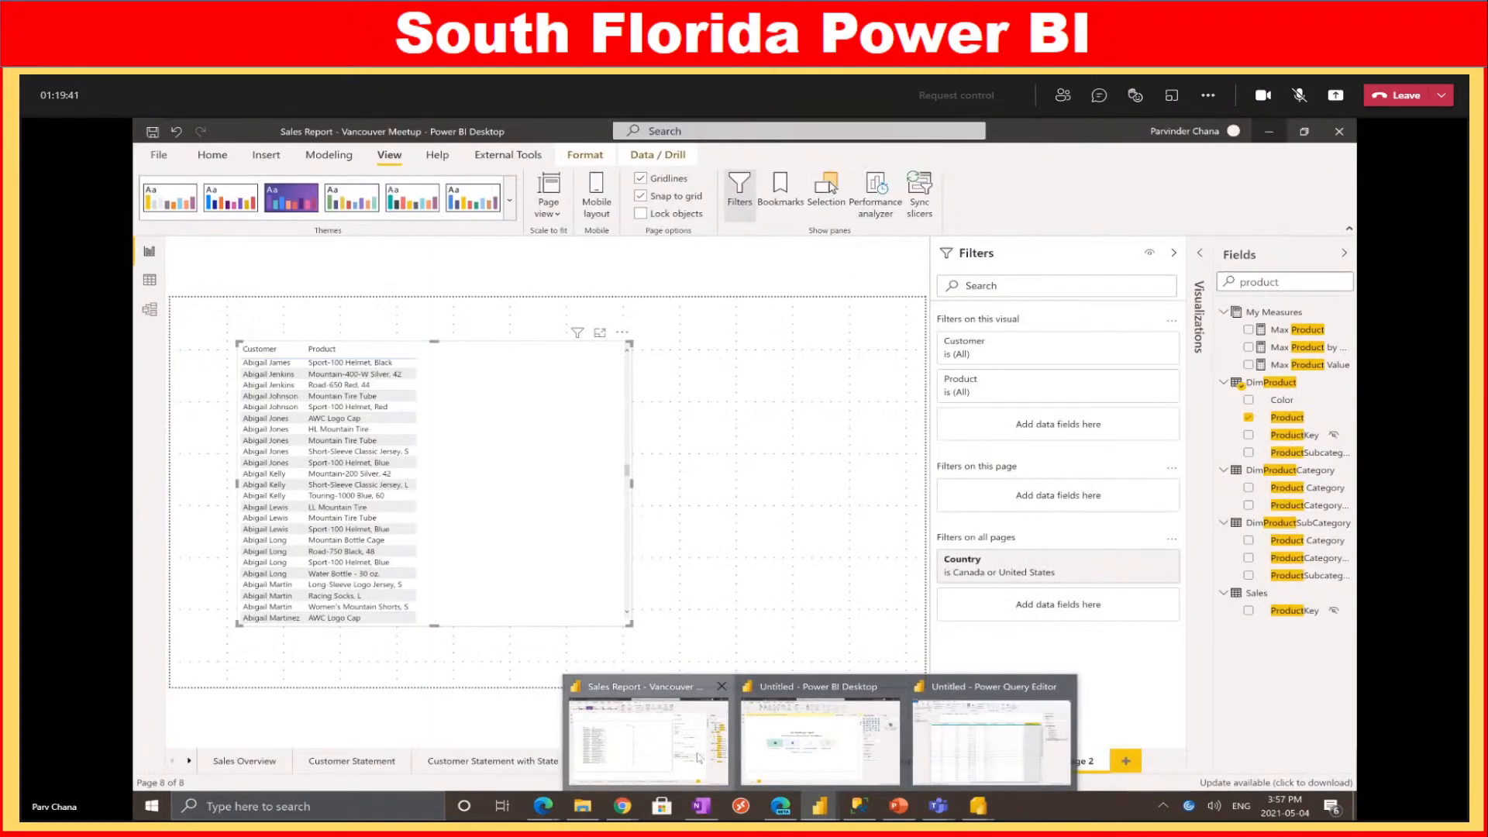
{"action": "left_click", "coordinate": [700, 758]}
{"action": "key", "text": "ctrl+a"}
{"action": "type", "text": "sales"}
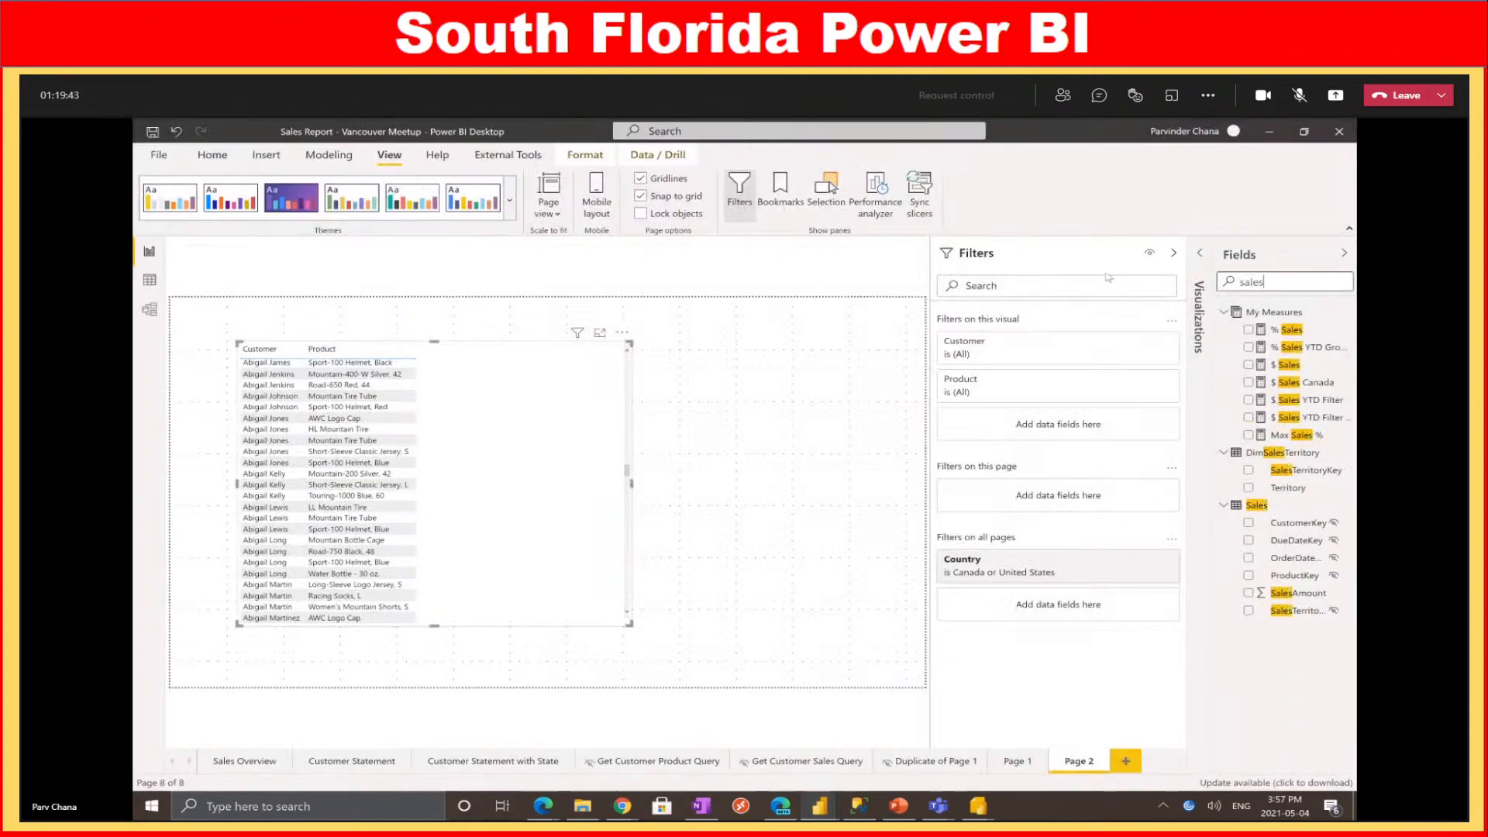
{"action": "left_click", "coordinate": [1300, 364]}
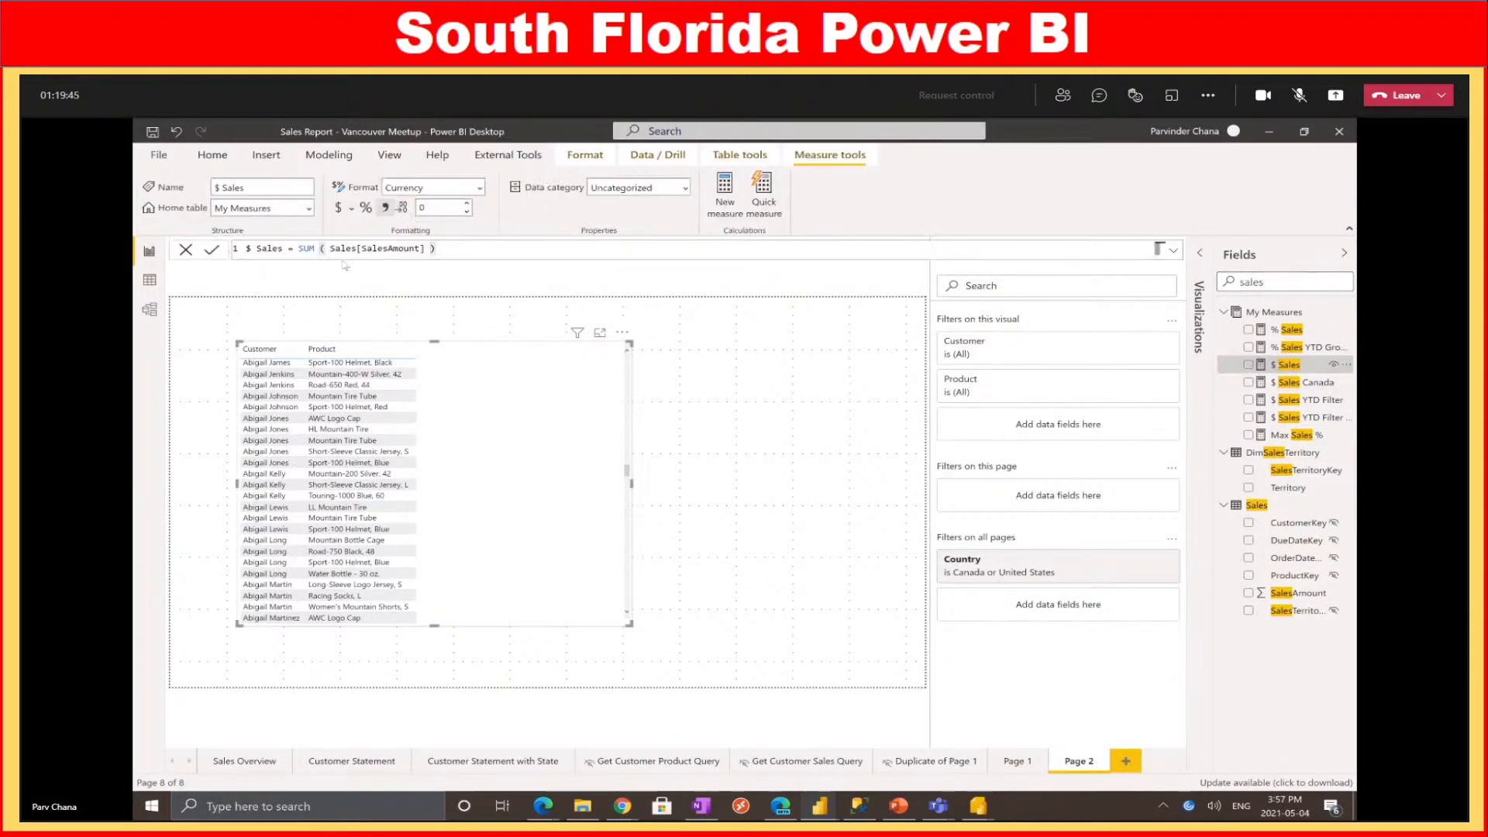
{"action": "left_click_drag", "start_coordinate": [320, 249], "coordinate": [455, 245]}
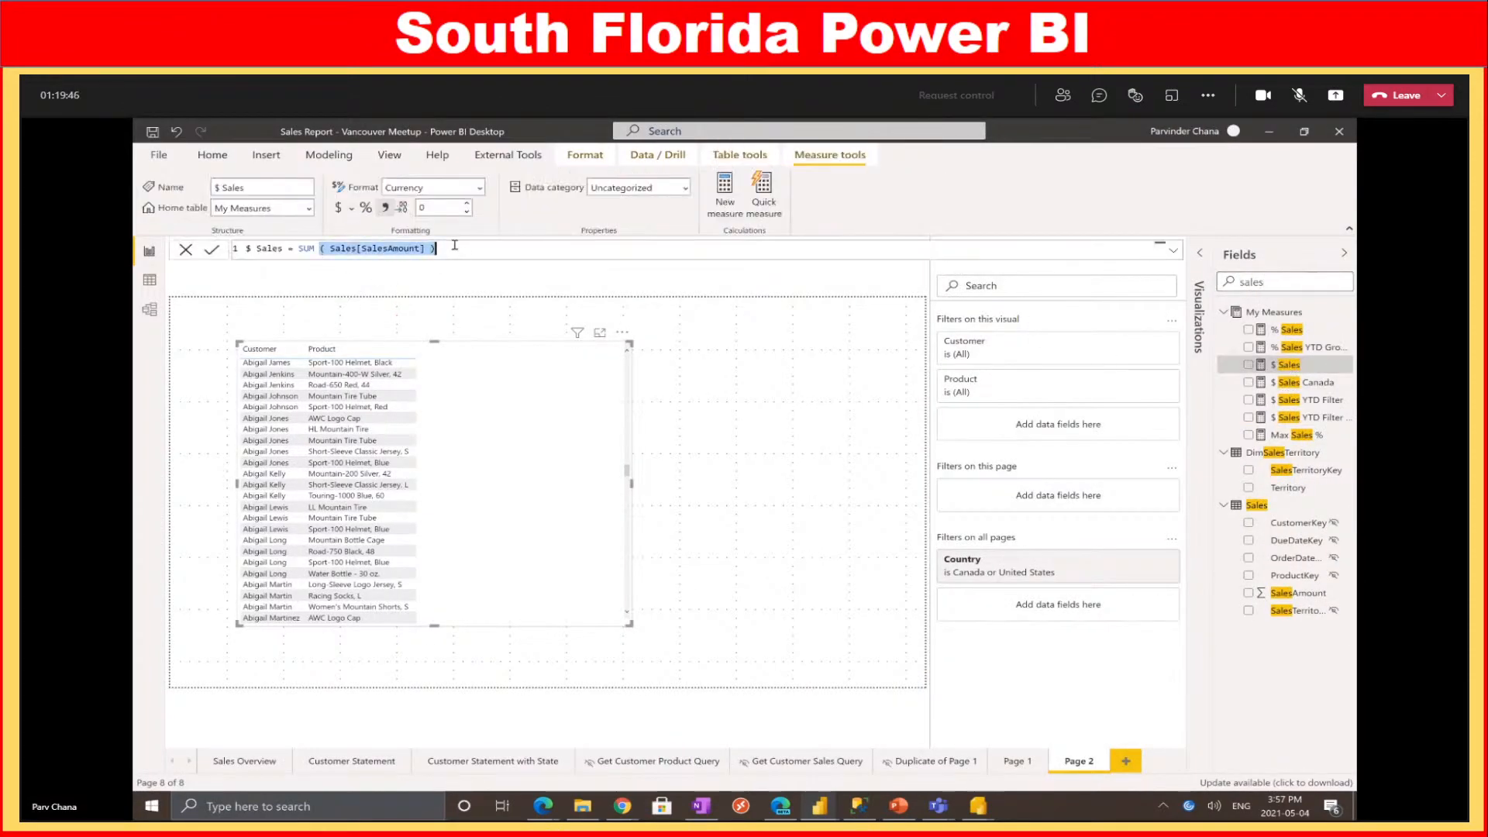
{"action": "left_click", "coordinate": [149, 309]}
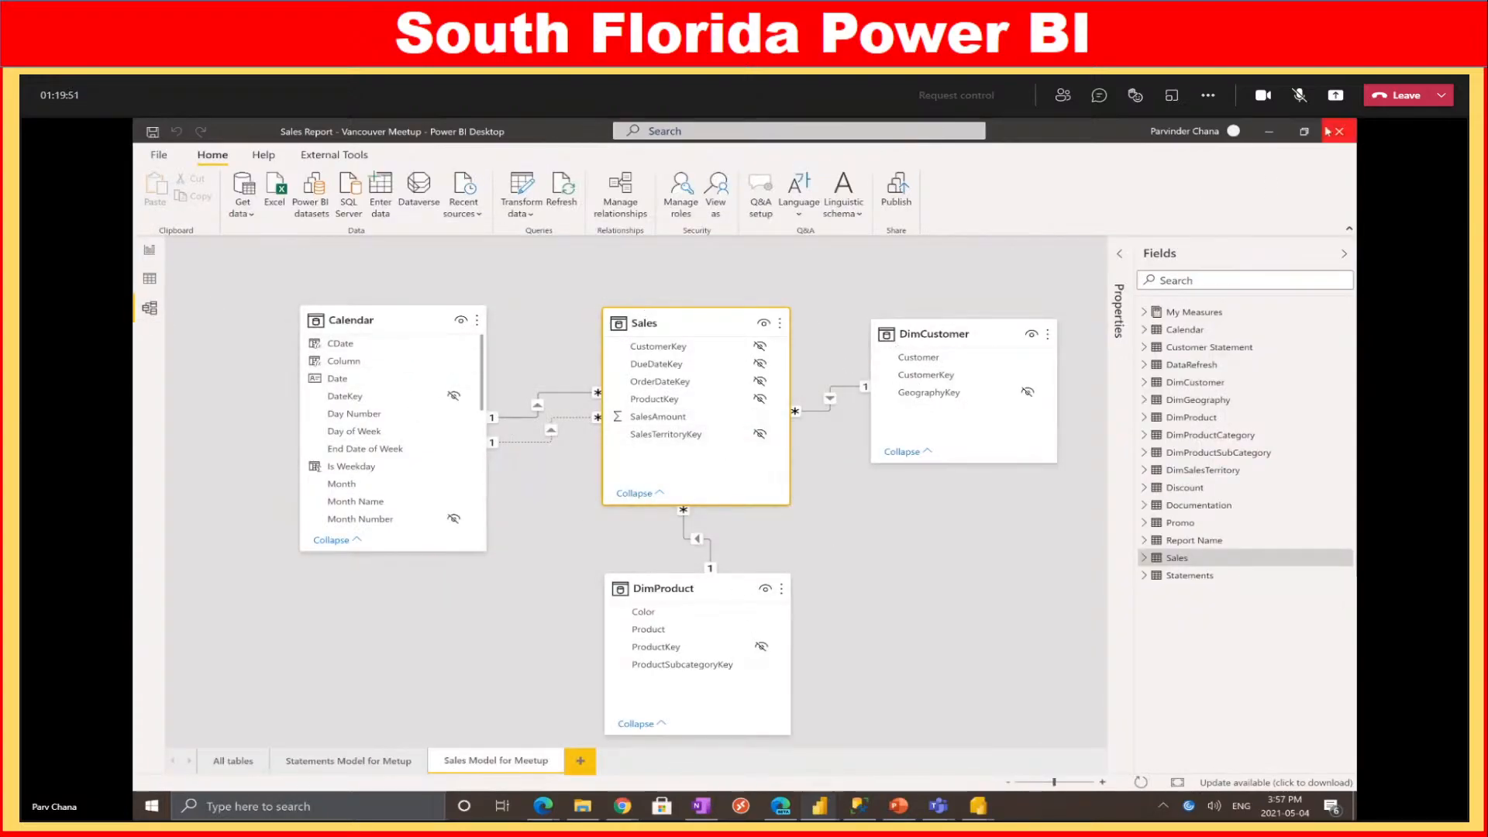
{"action": "left_click", "coordinate": [1269, 131]}
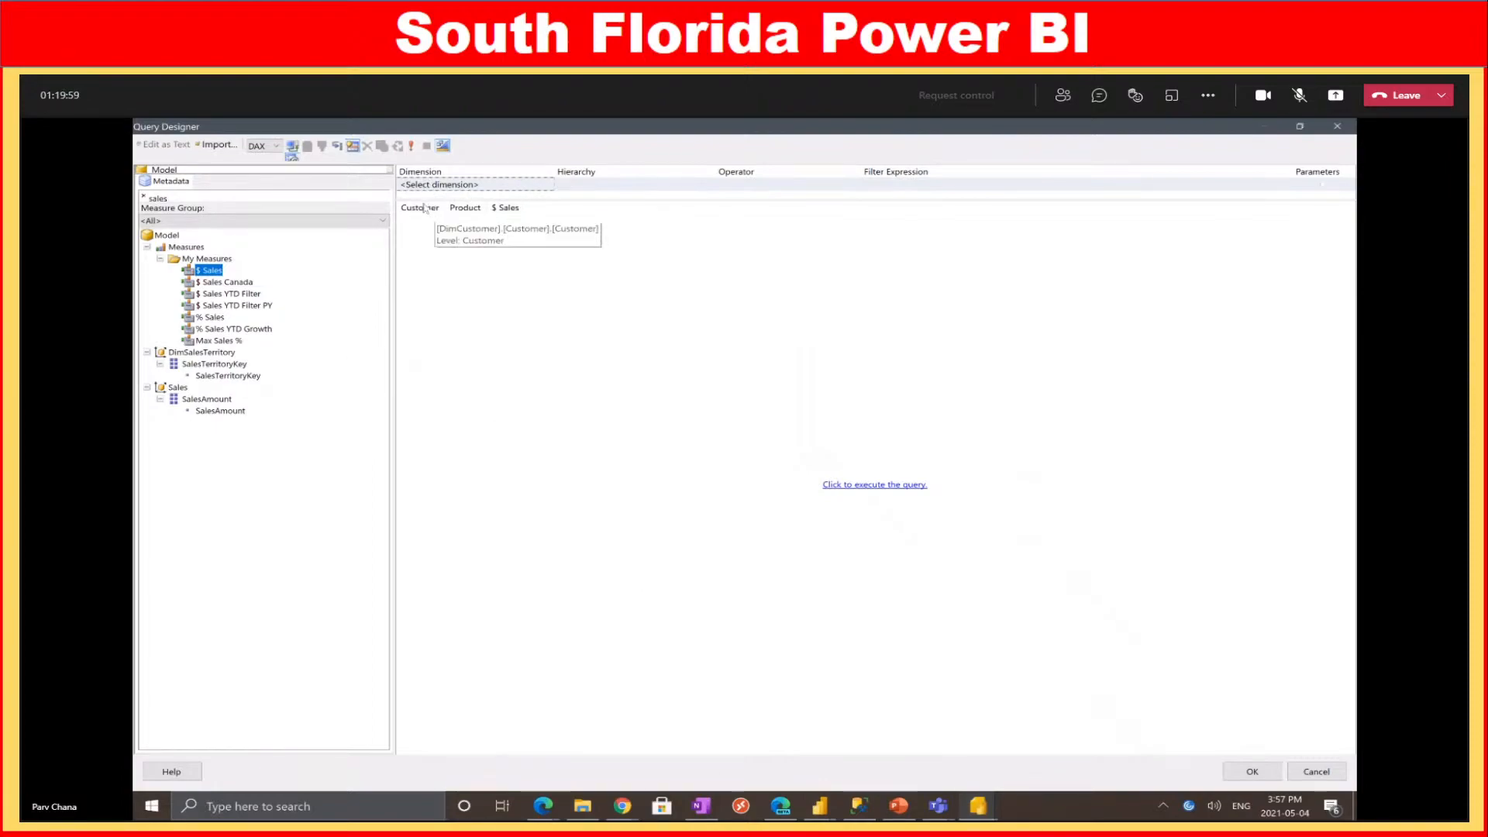
Add a DimCustomer Customer filter to the query, mark it as a parameter, and confirm
{"action": "left_click_drag", "start_coordinate": [212, 199], "coordinate": [155, 203]}
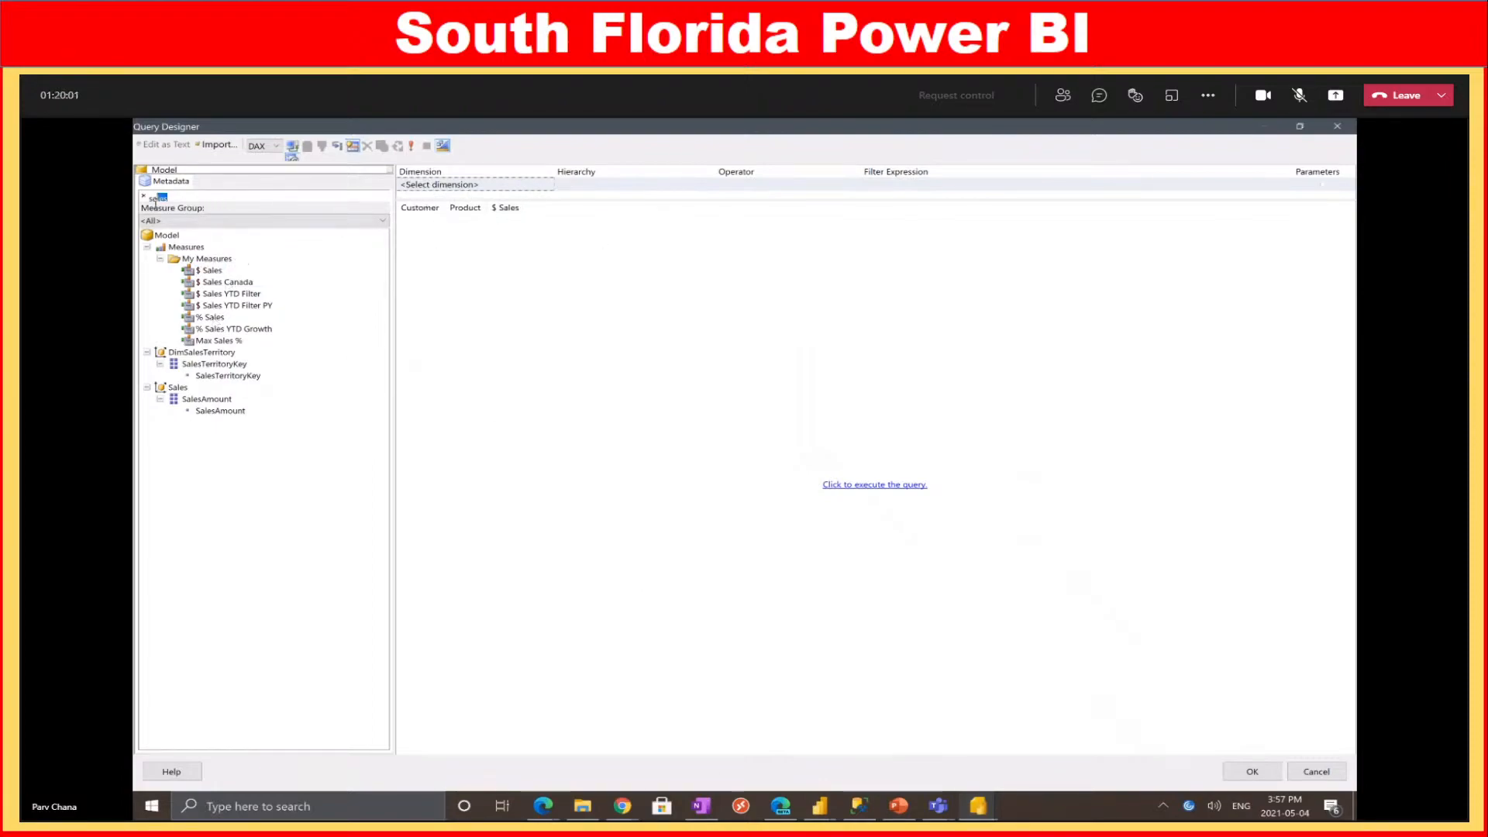
{"action": "type", "text": "cusomer"}
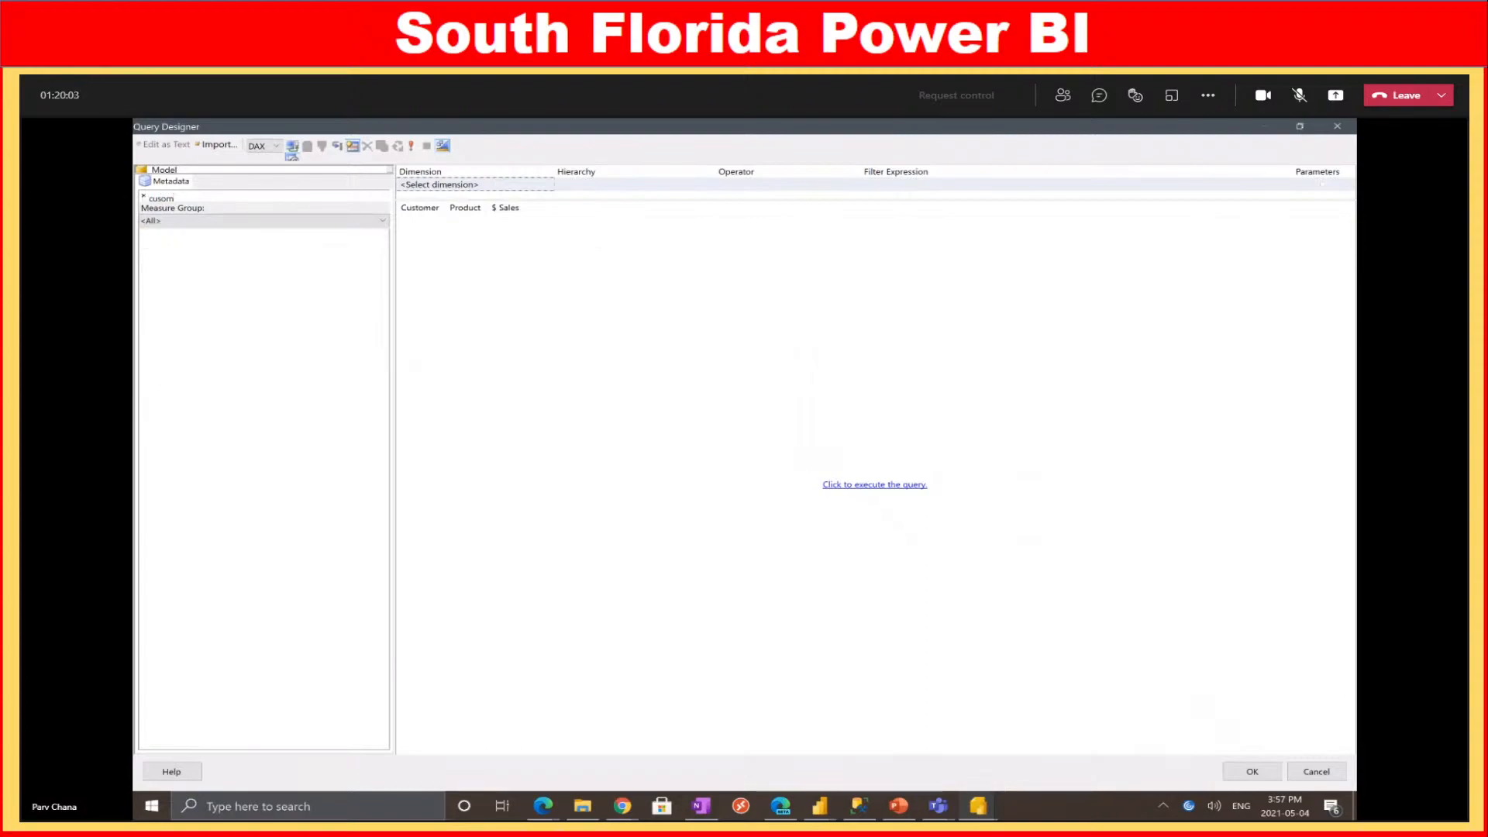
{"action": "key", "text": "BackSpace"}
{"action": "key", "text": "BackSpace"}
{"action": "type", "text": "tomer"}
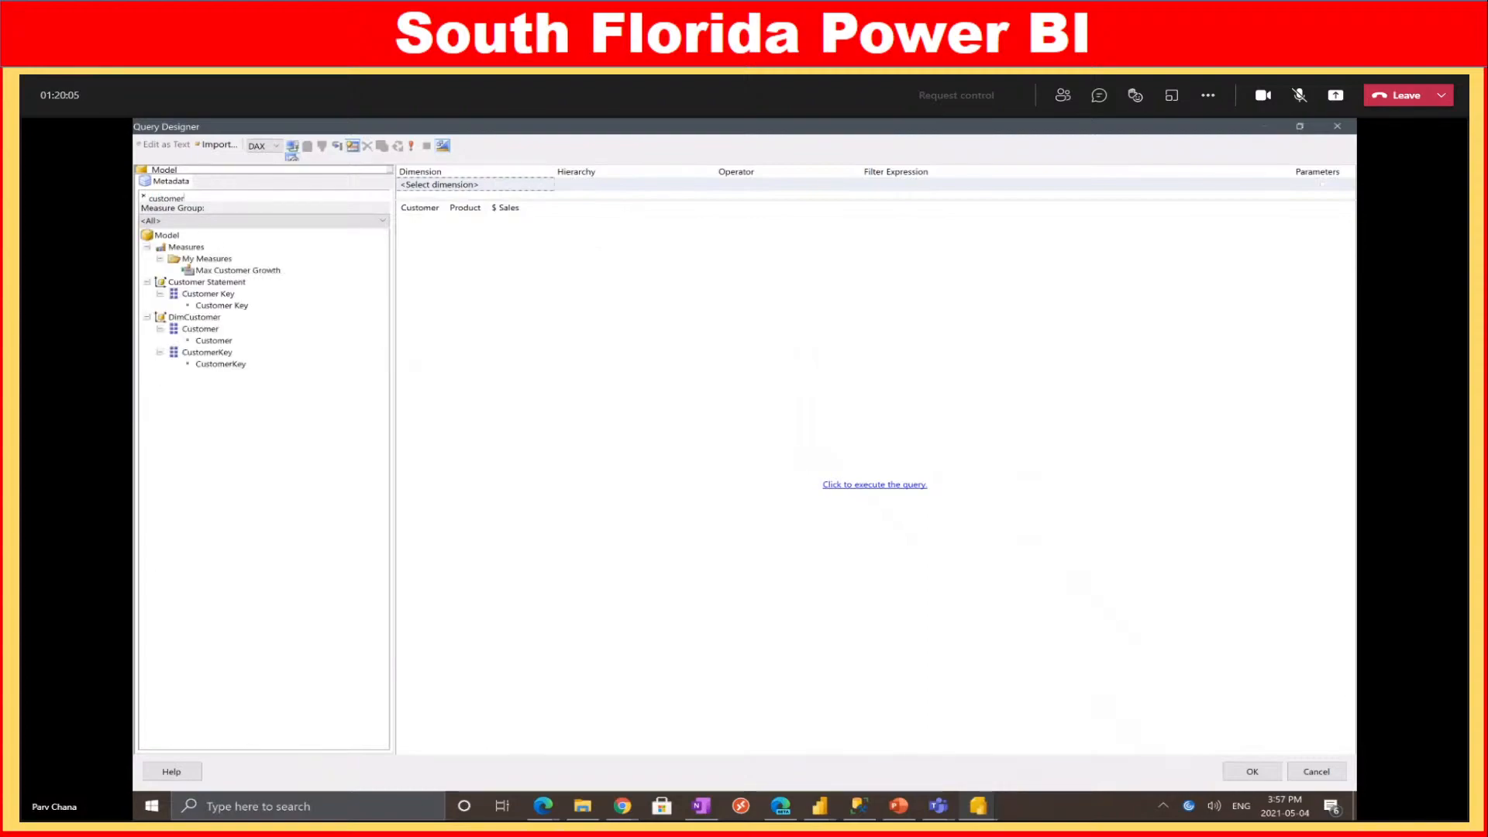
{"action": "left_click", "coordinate": [684, 201]}
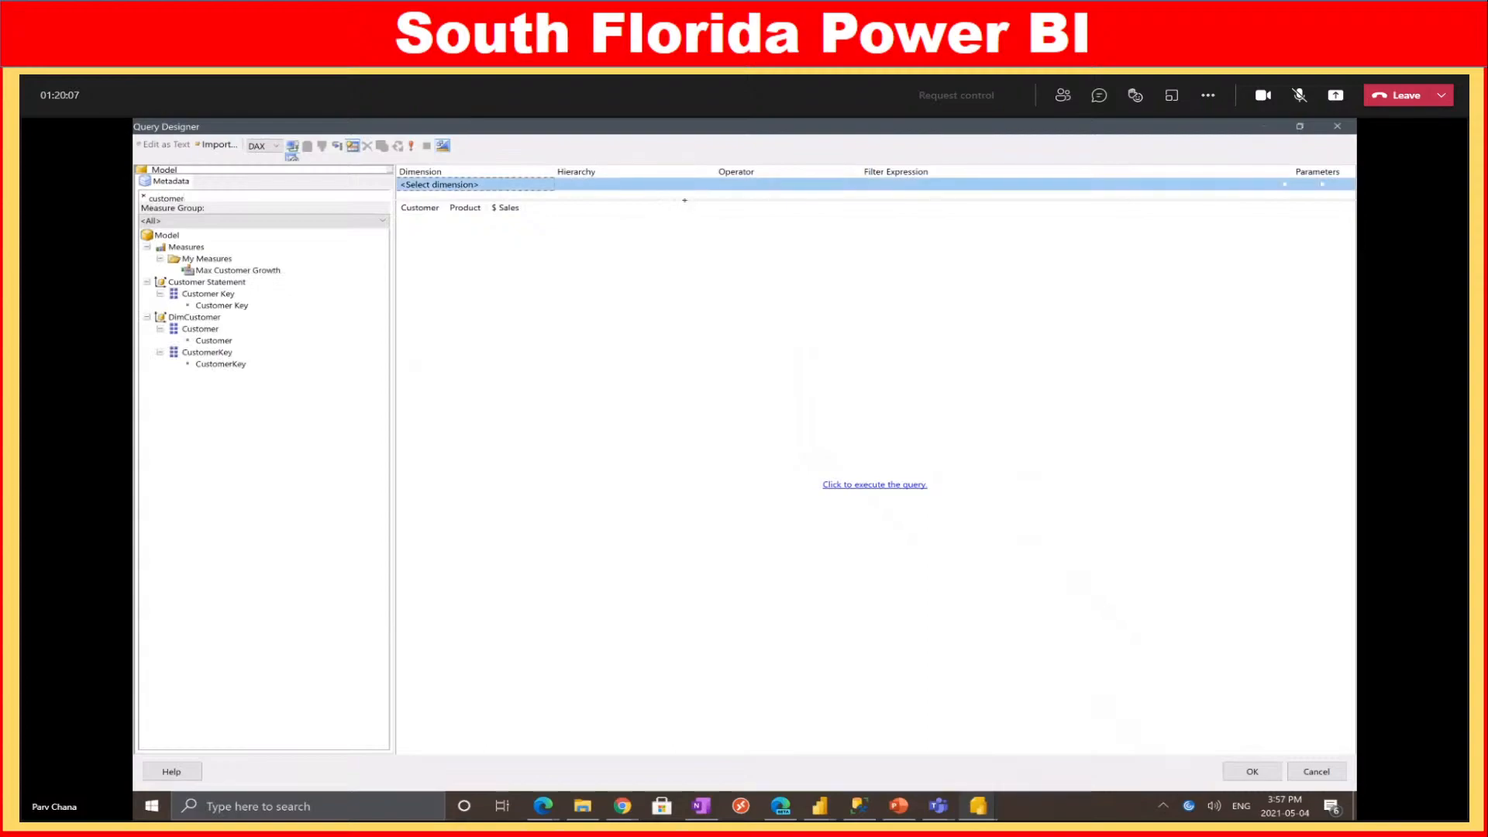
{"action": "left_click_drag", "start_coordinate": [200, 329], "coordinate": [455, 193]}
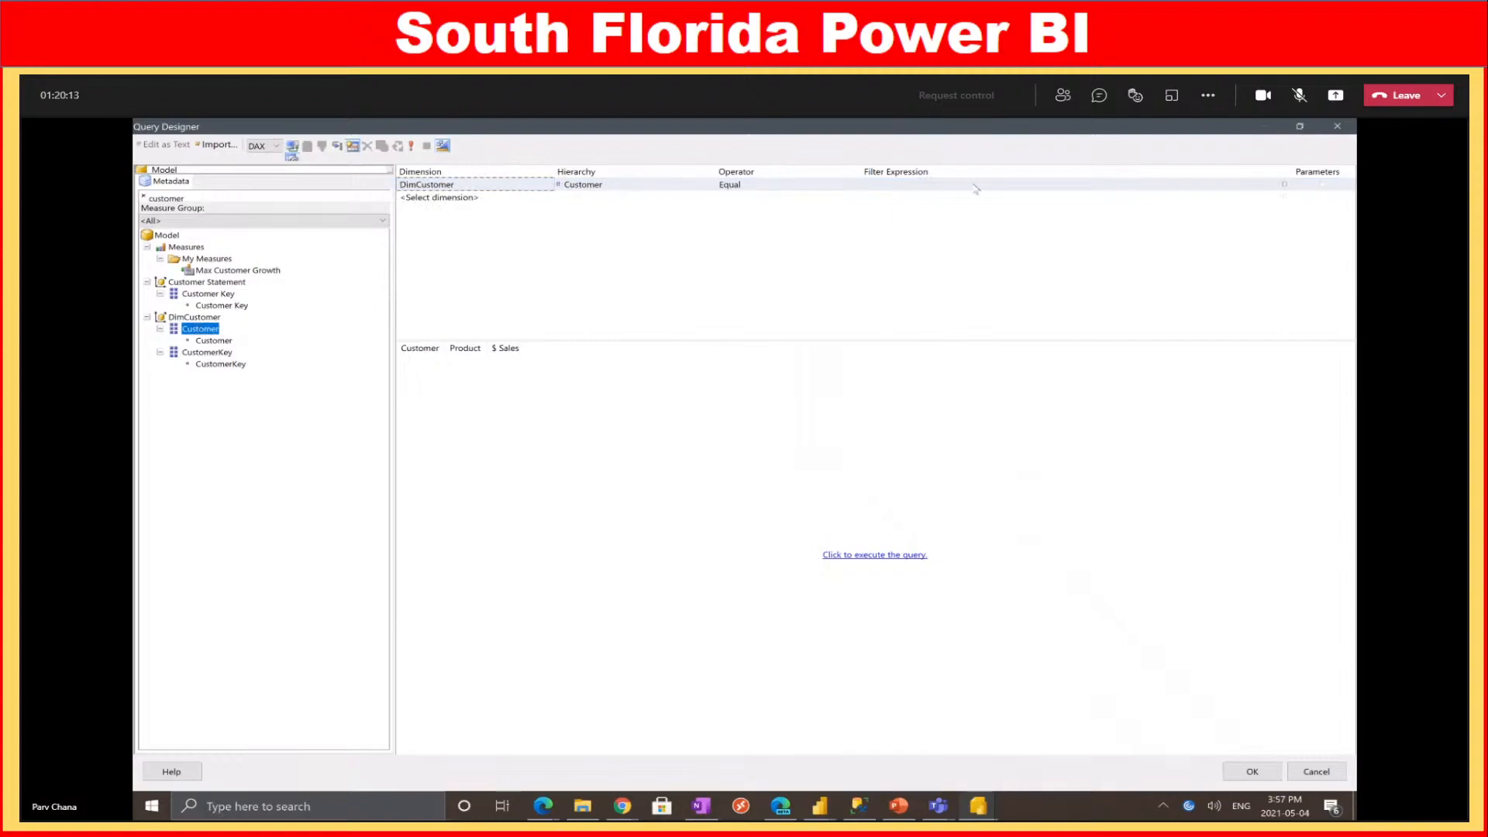
{"action": "left_click", "coordinate": [1105, 186]}
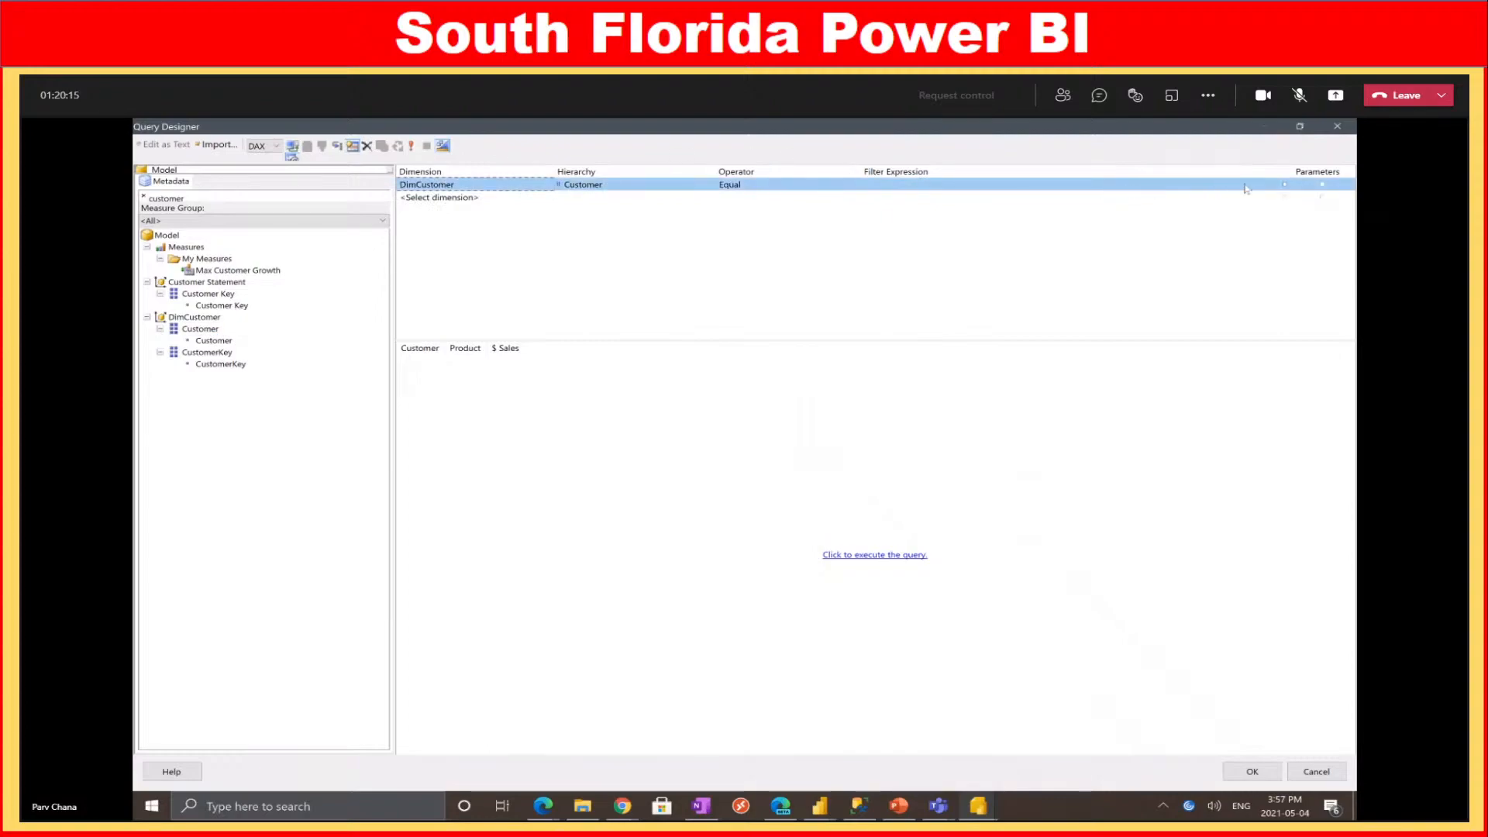
{"action": "left_click", "coordinate": [1285, 186]}
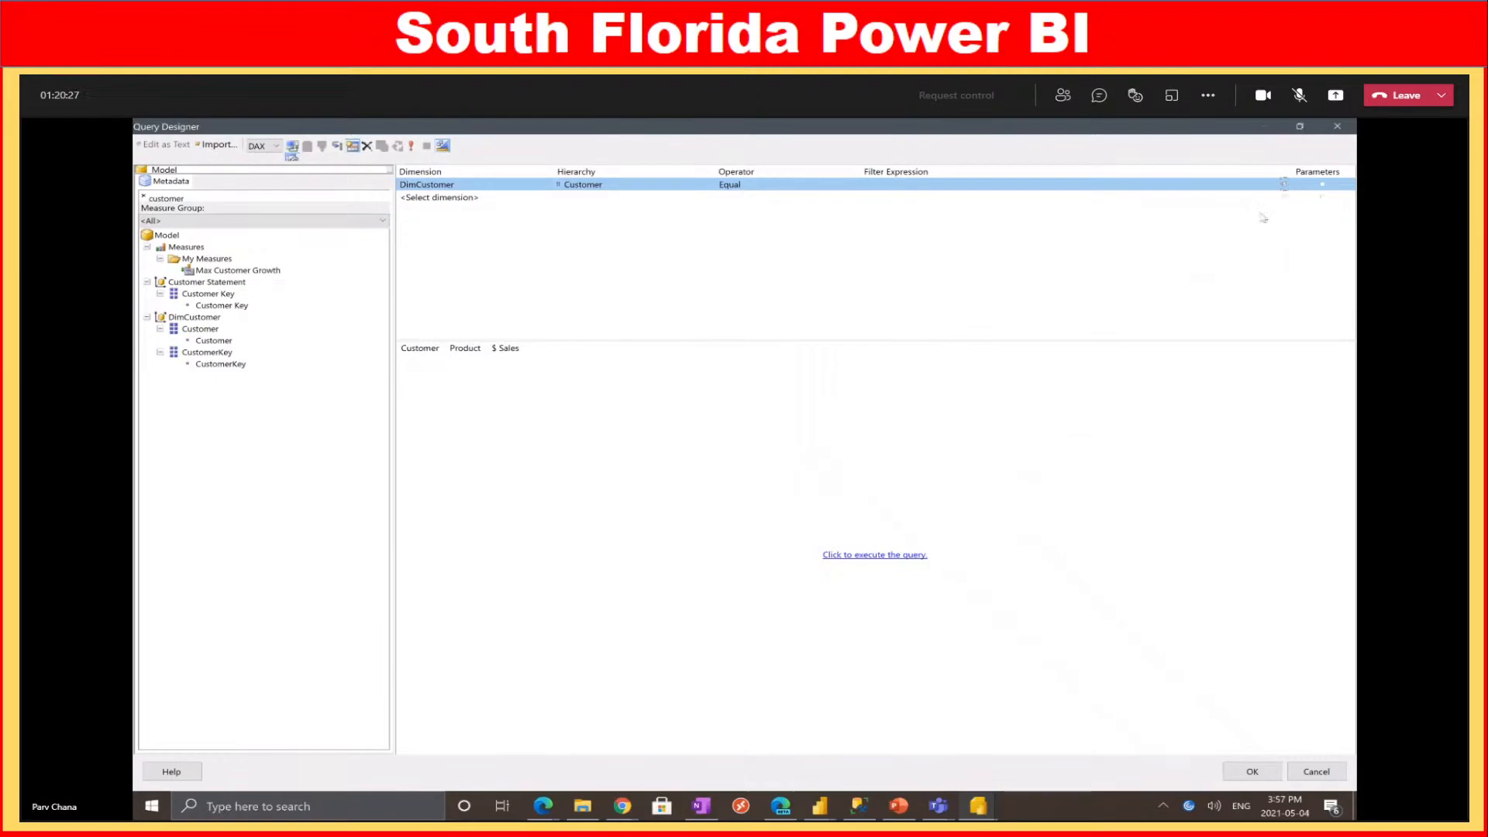
{"action": "left_click", "coordinate": [1244, 772]}
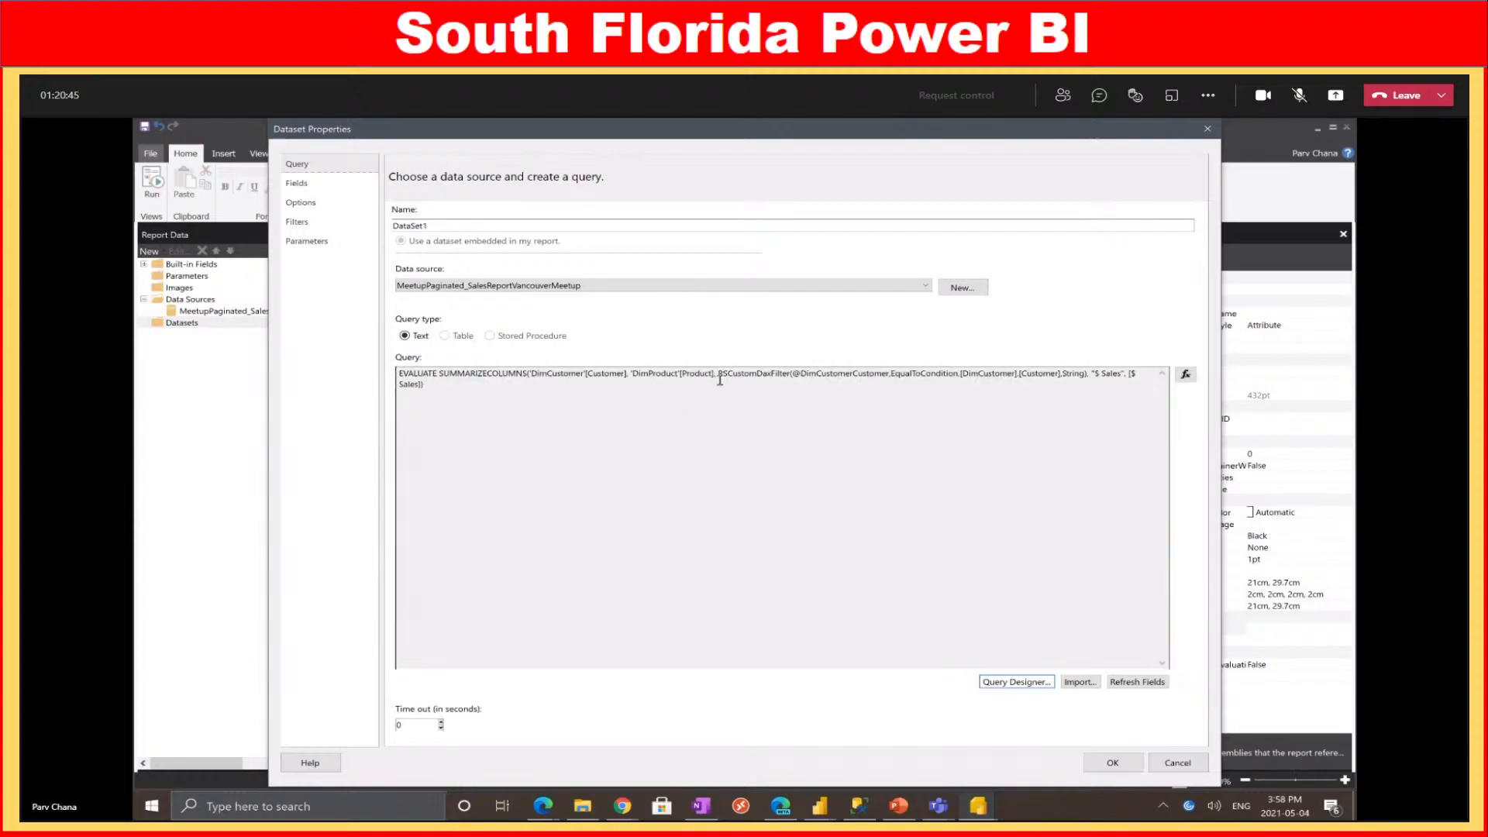
Inspect the RSCustomDaxFilter customer filter call in the query text, then save DataSet1
{"action": "left_click_drag", "start_coordinate": [718, 374], "coordinate": [787, 375]}
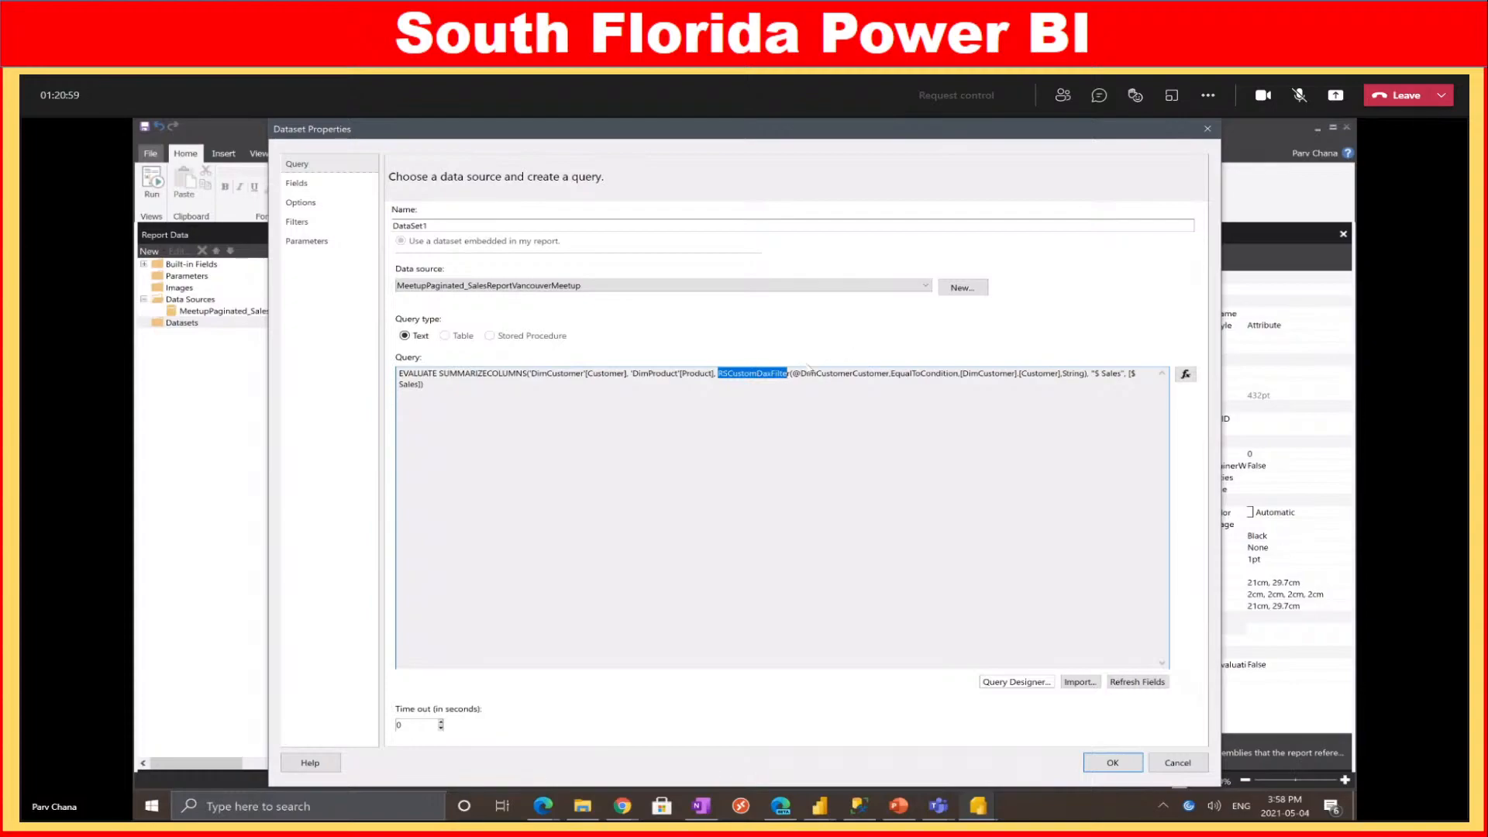
{"action": "left_click", "coordinate": [793, 374]}
{"action": "left_click_drag", "start_coordinate": [723, 374], "coordinate": [882, 374]}
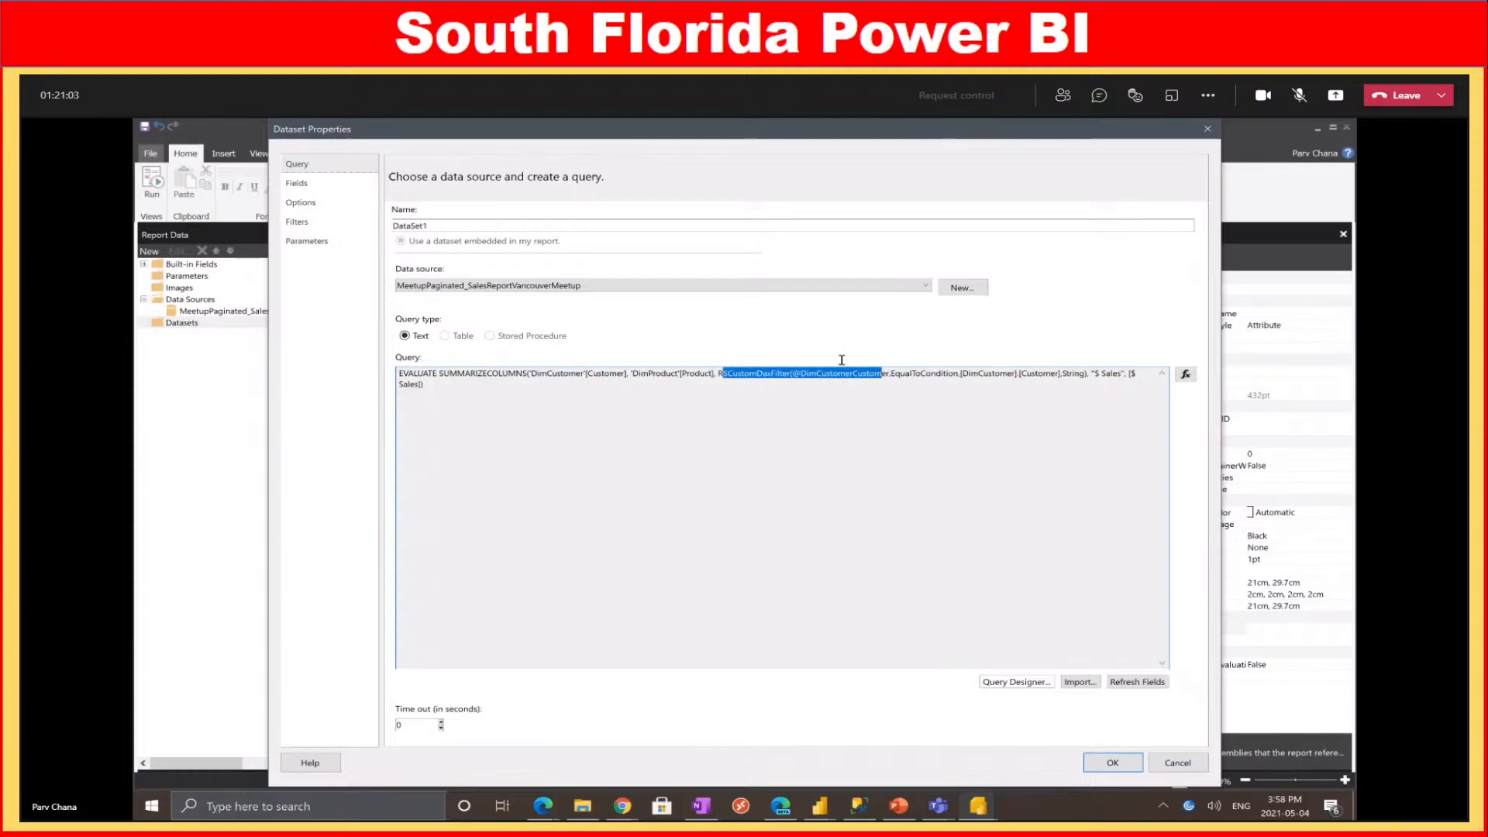
{"action": "double_click", "coordinate": [727, 371]}
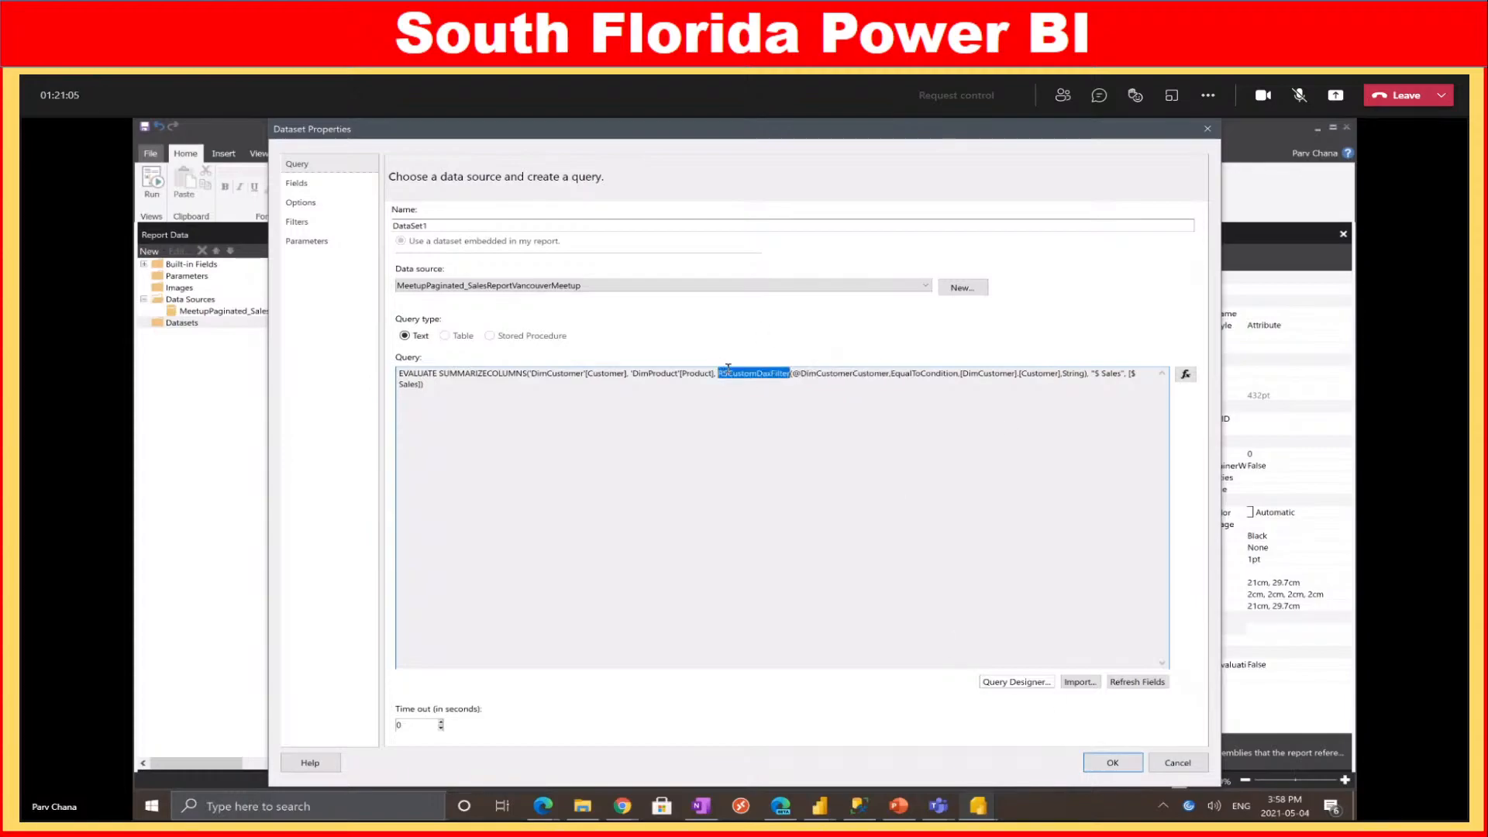
{"action": "left_click", "coordinate": [1113, 764]}
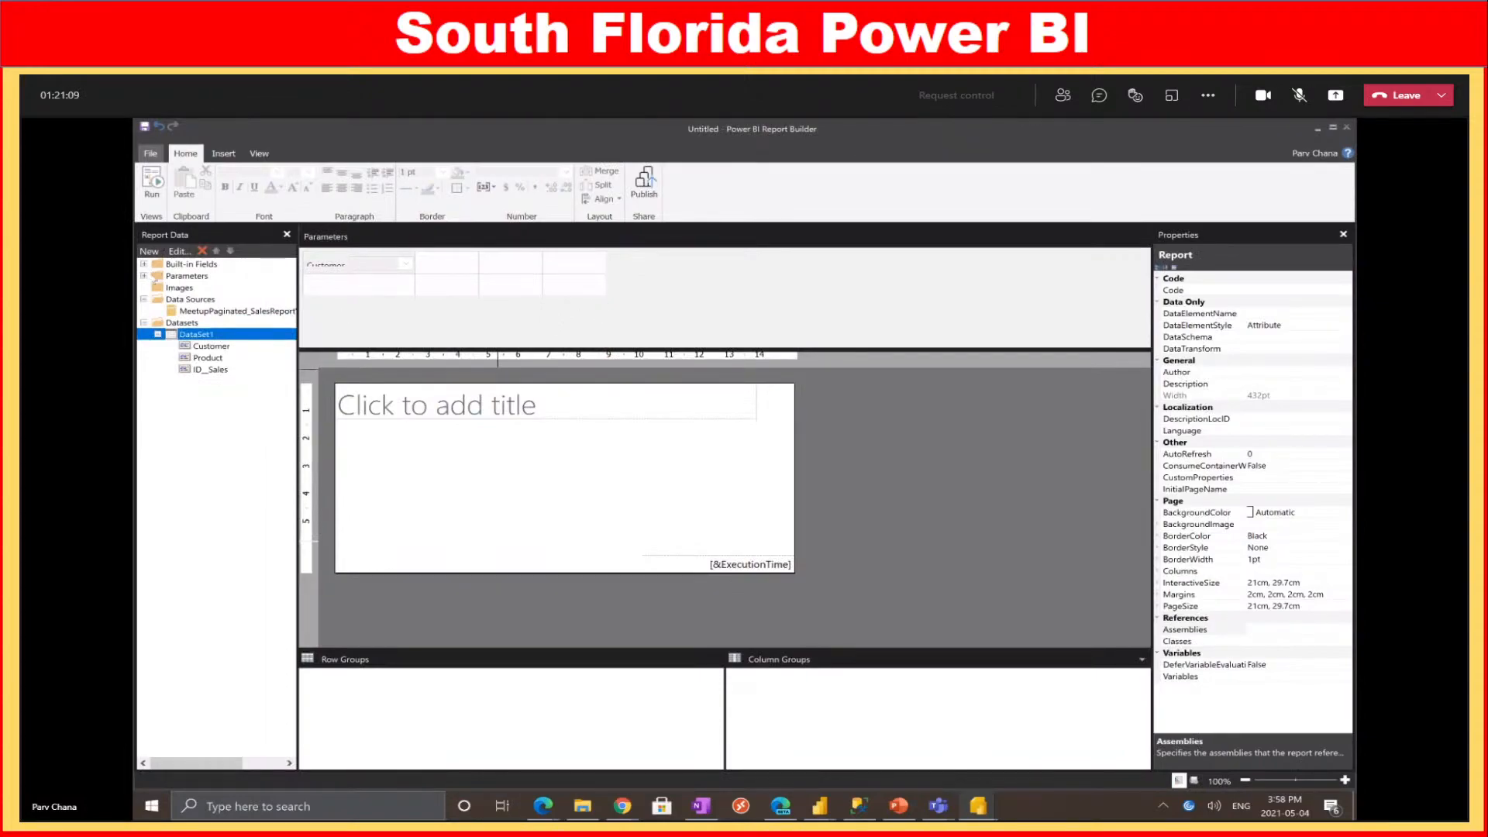
Expand Parameters and draw a new table on the report page
{"action": "left_click", "coordinate": [144, 277]}
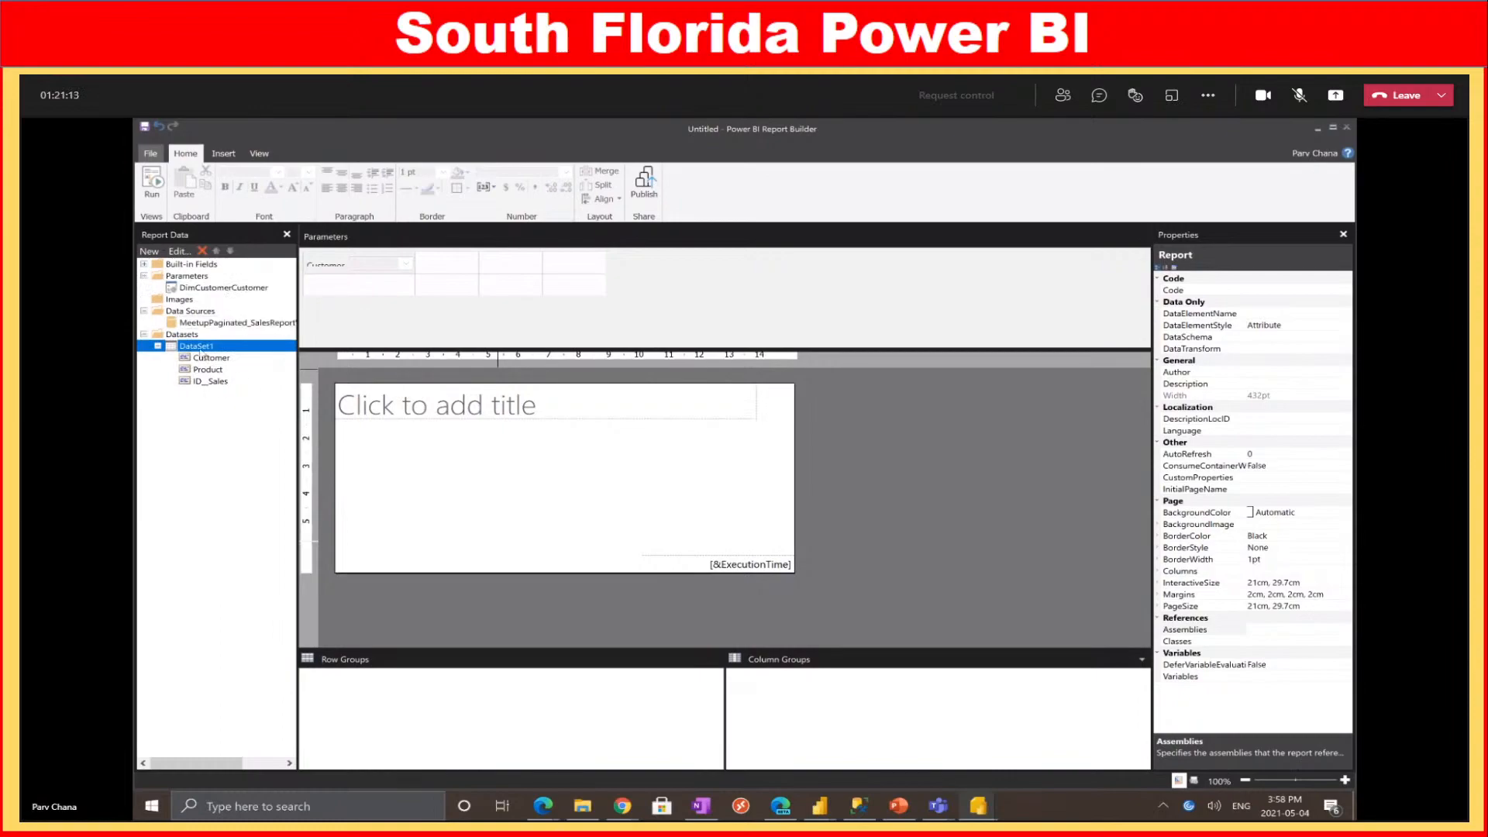
{"action": "left_click", "coordinate": [223, 154]}
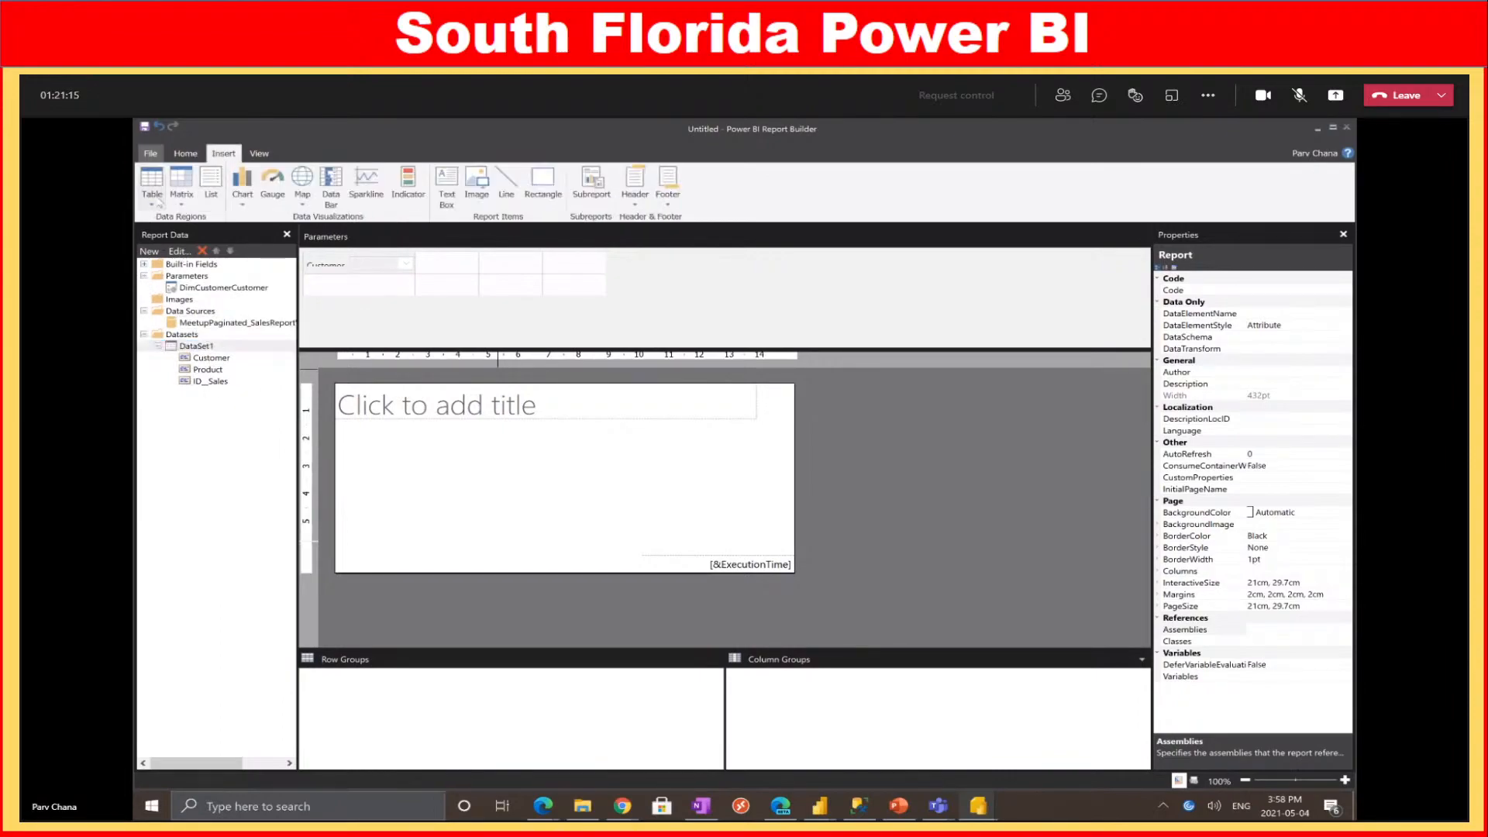
{"action": "left_click", "coordinate": [153, 203]}
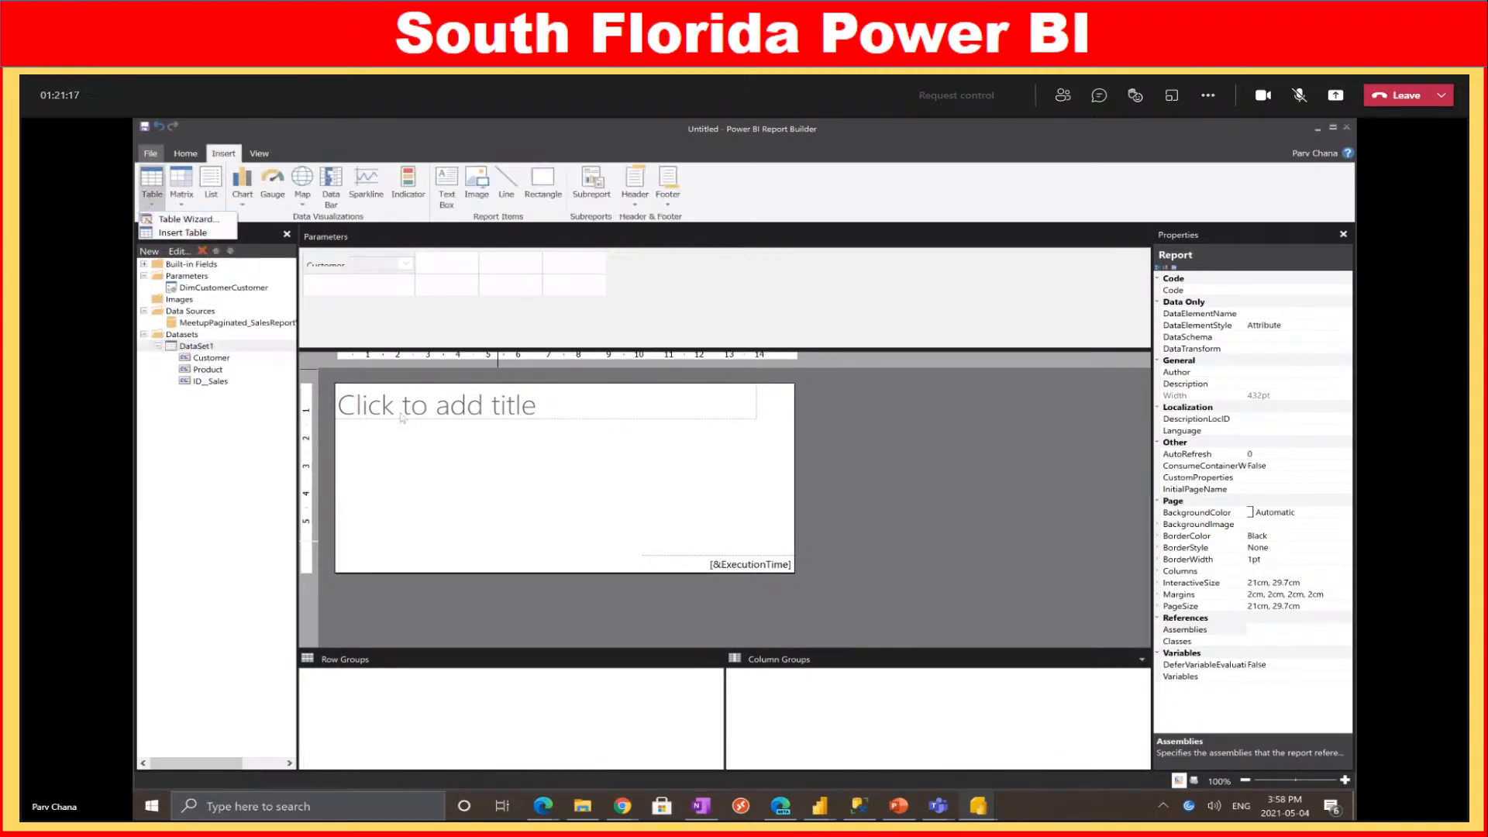
{"action": "left_click", "coordinate": [221, 248]}
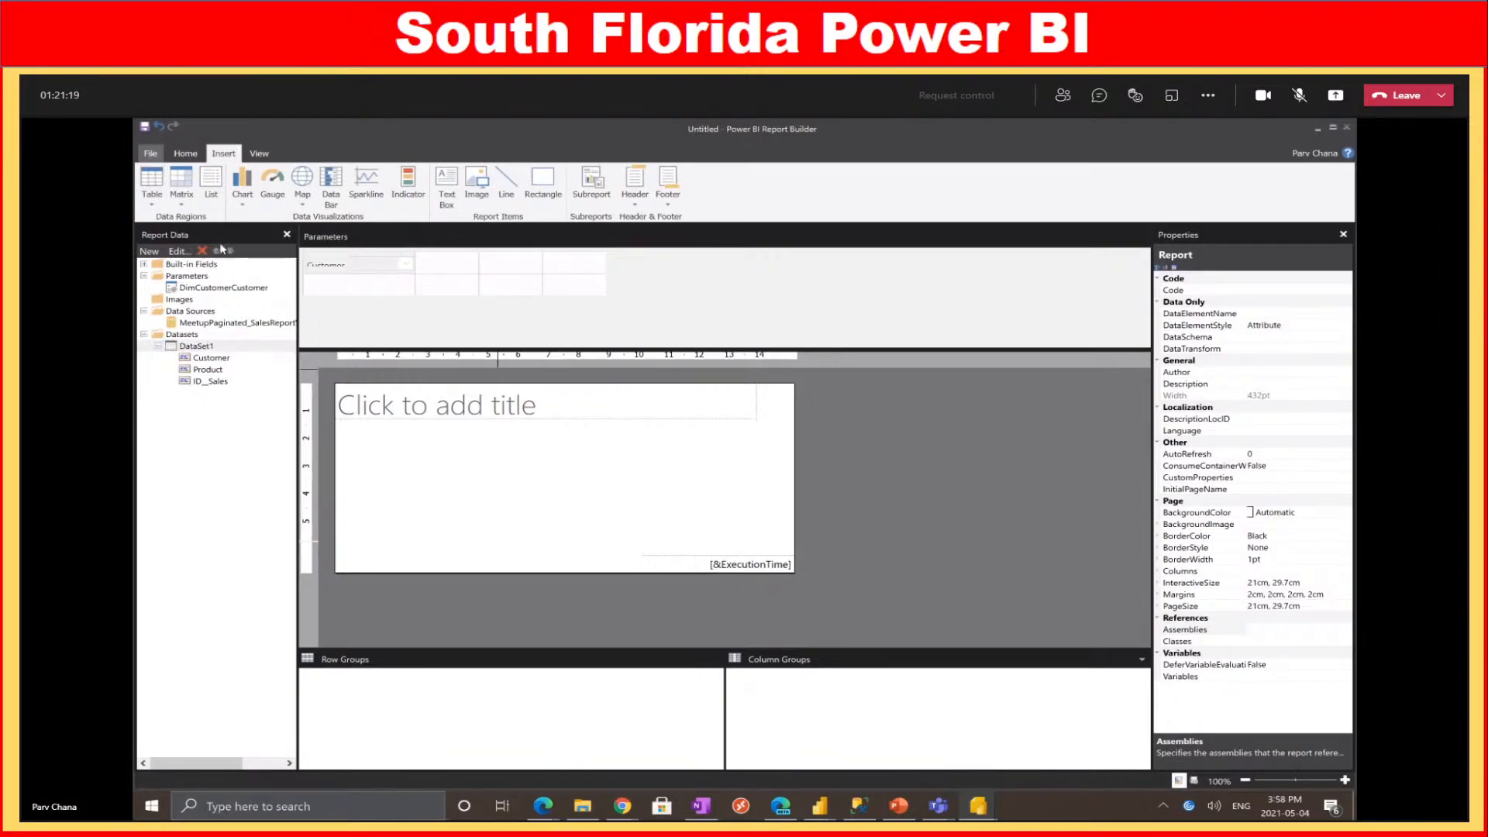
{"action": "left_click_drag", "start_coordinate": [361, 442], "coordinate": [718, 508]}
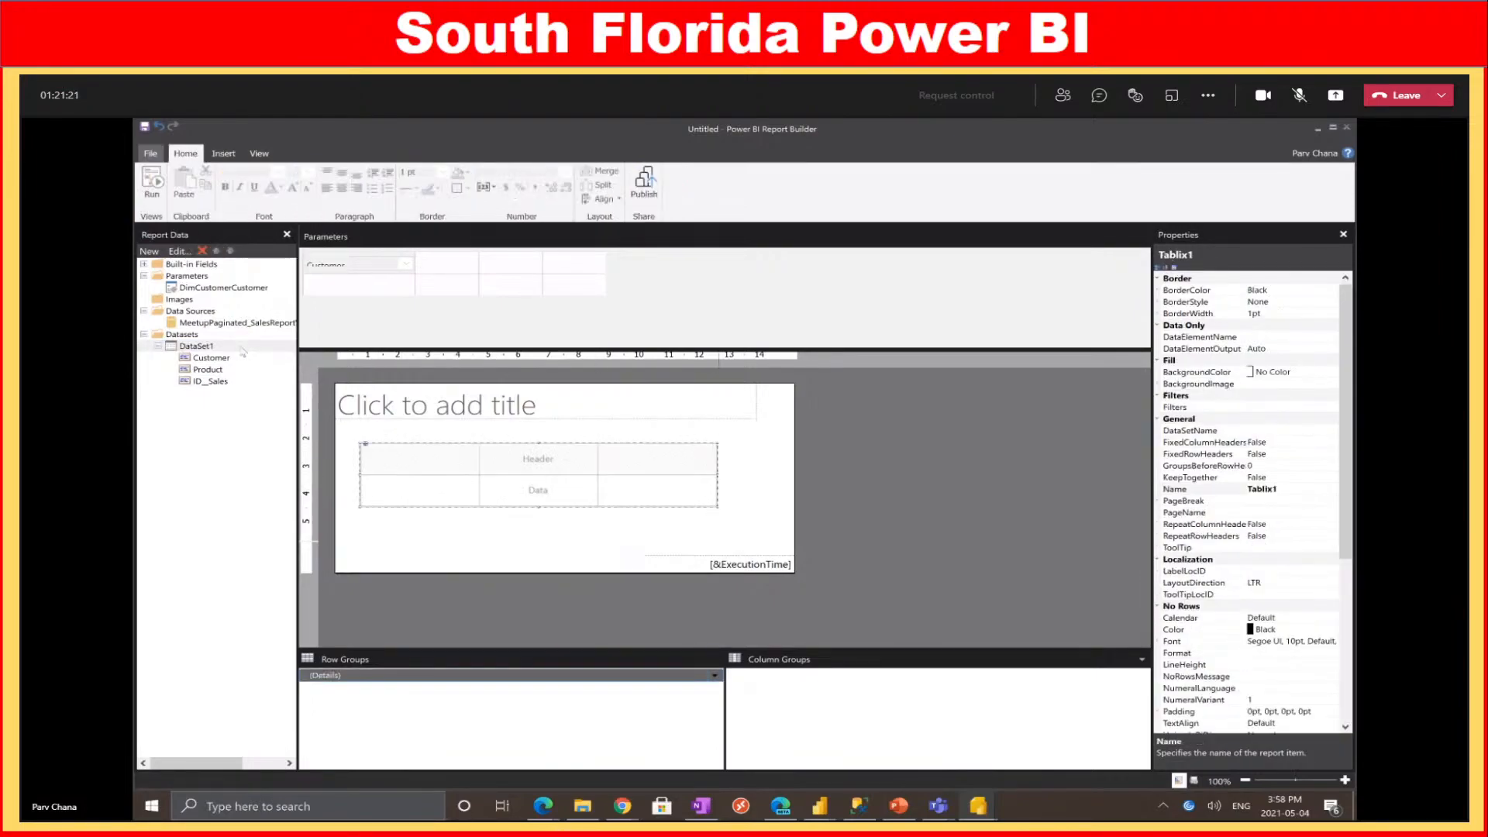
Place the Customer and ID_Sales fields into the table's data cells
{"action": "left_click_drag", "start_coordinate": [211, 357], "coordinate": [534, 500]}
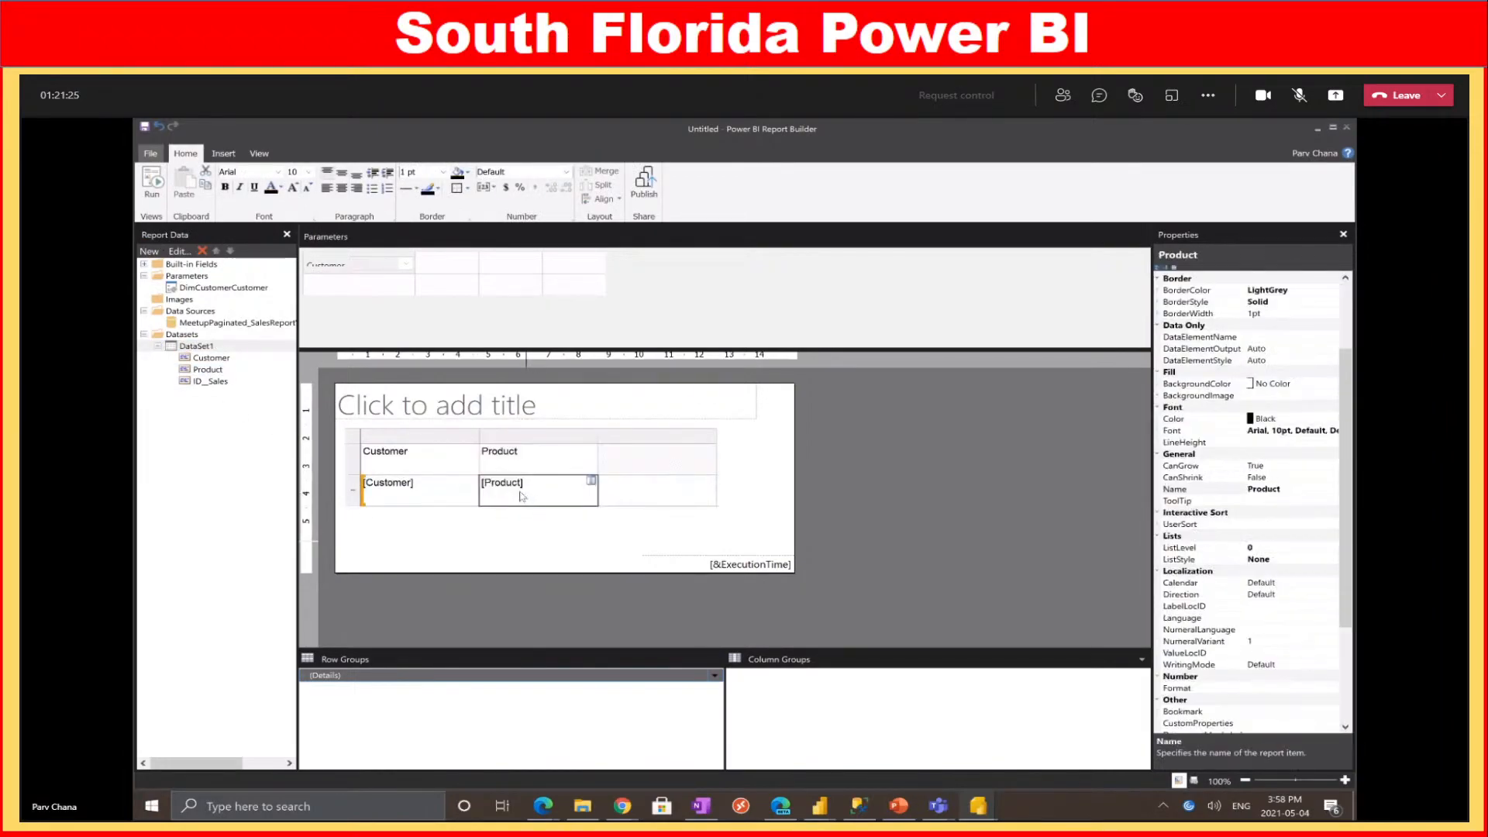
{"action": "left_click_drag", "start_coordinate": [224, 381], "coordinate": [656, 501]}
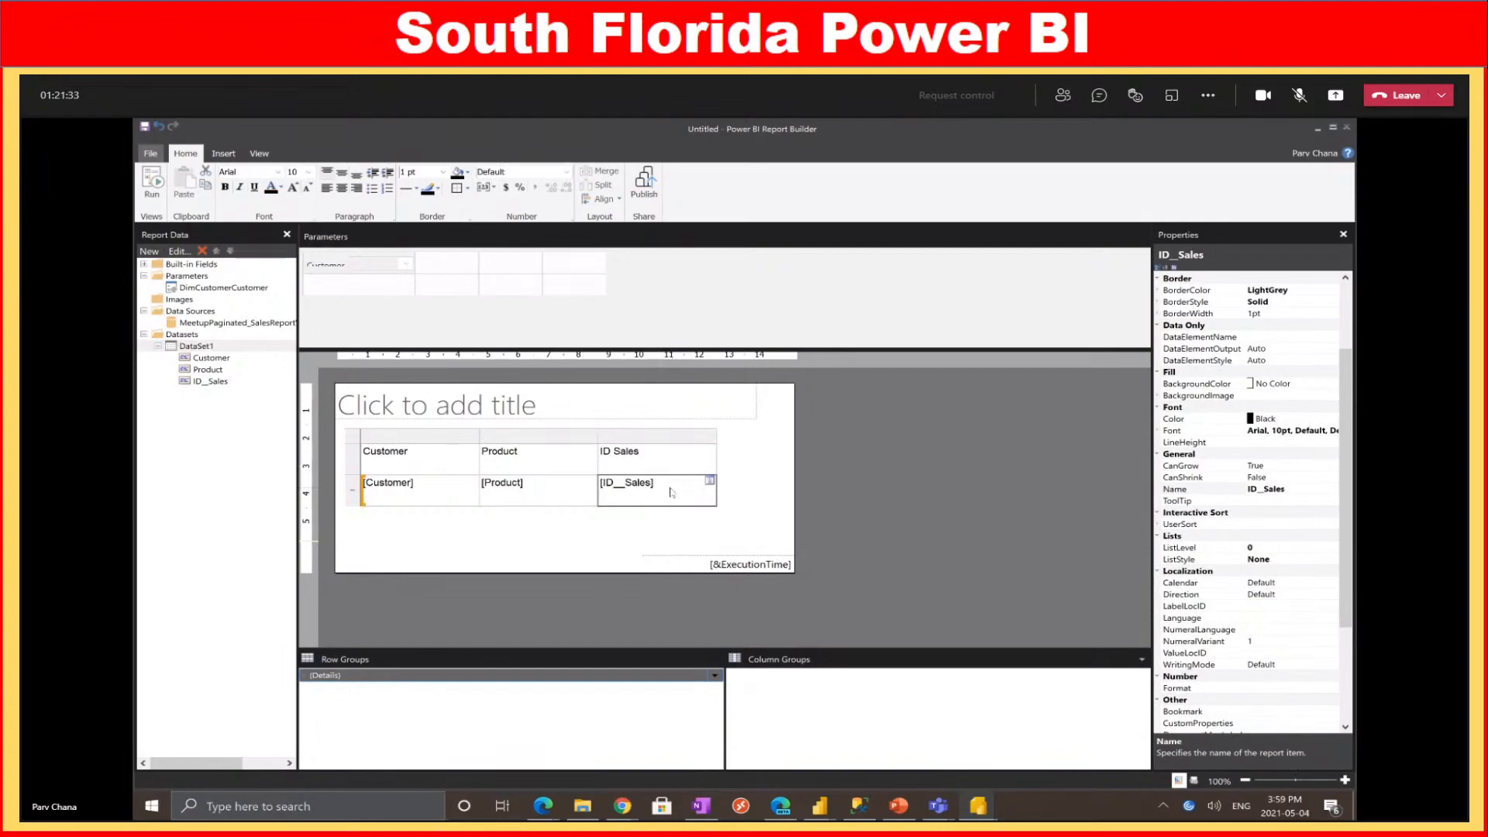
{"action": "left_click", "coordinate": [670, 489]}
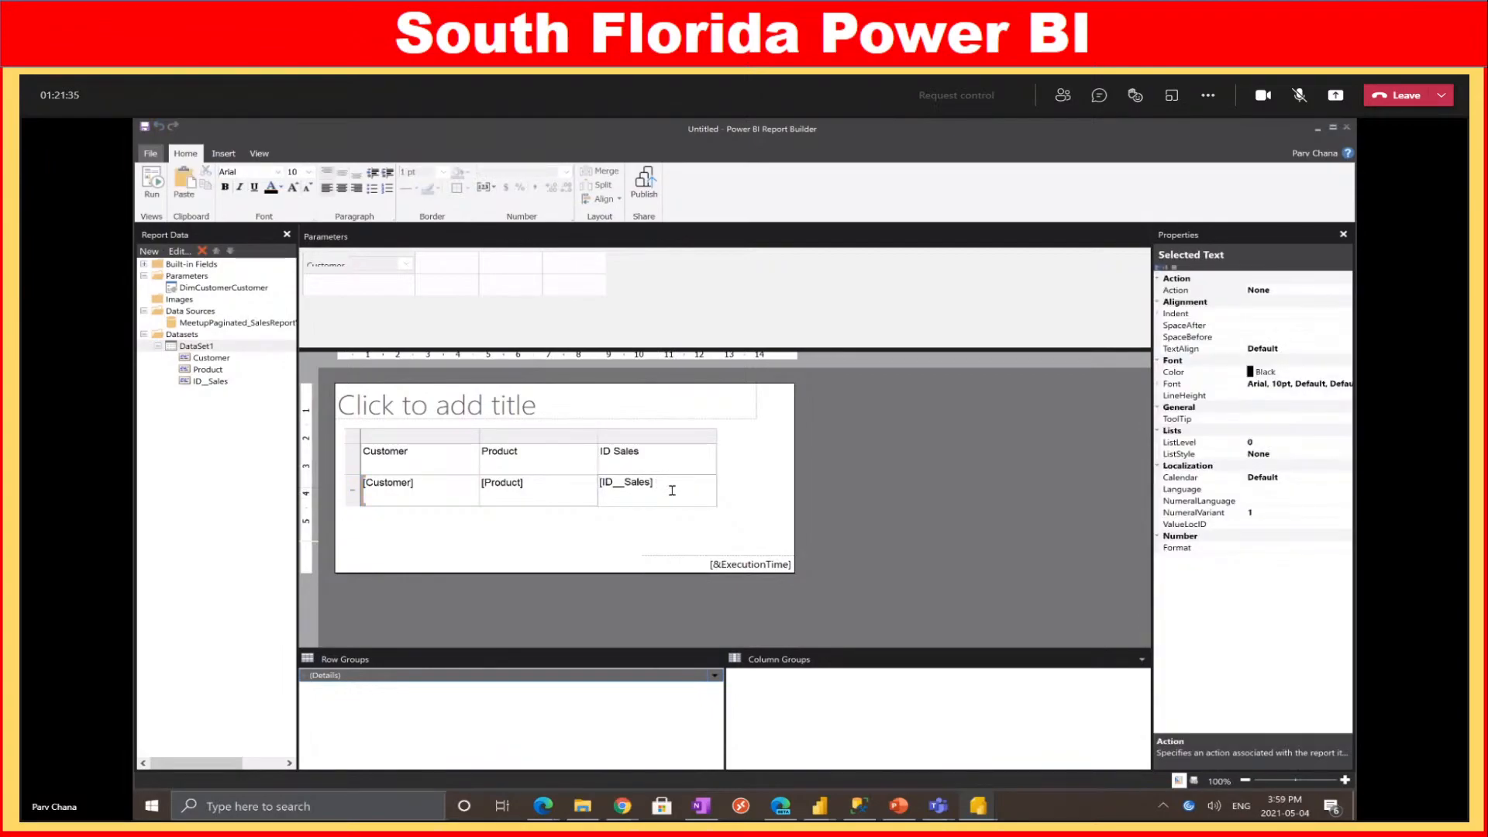
{"action": "left_click", "coordinate": [651, 483]}
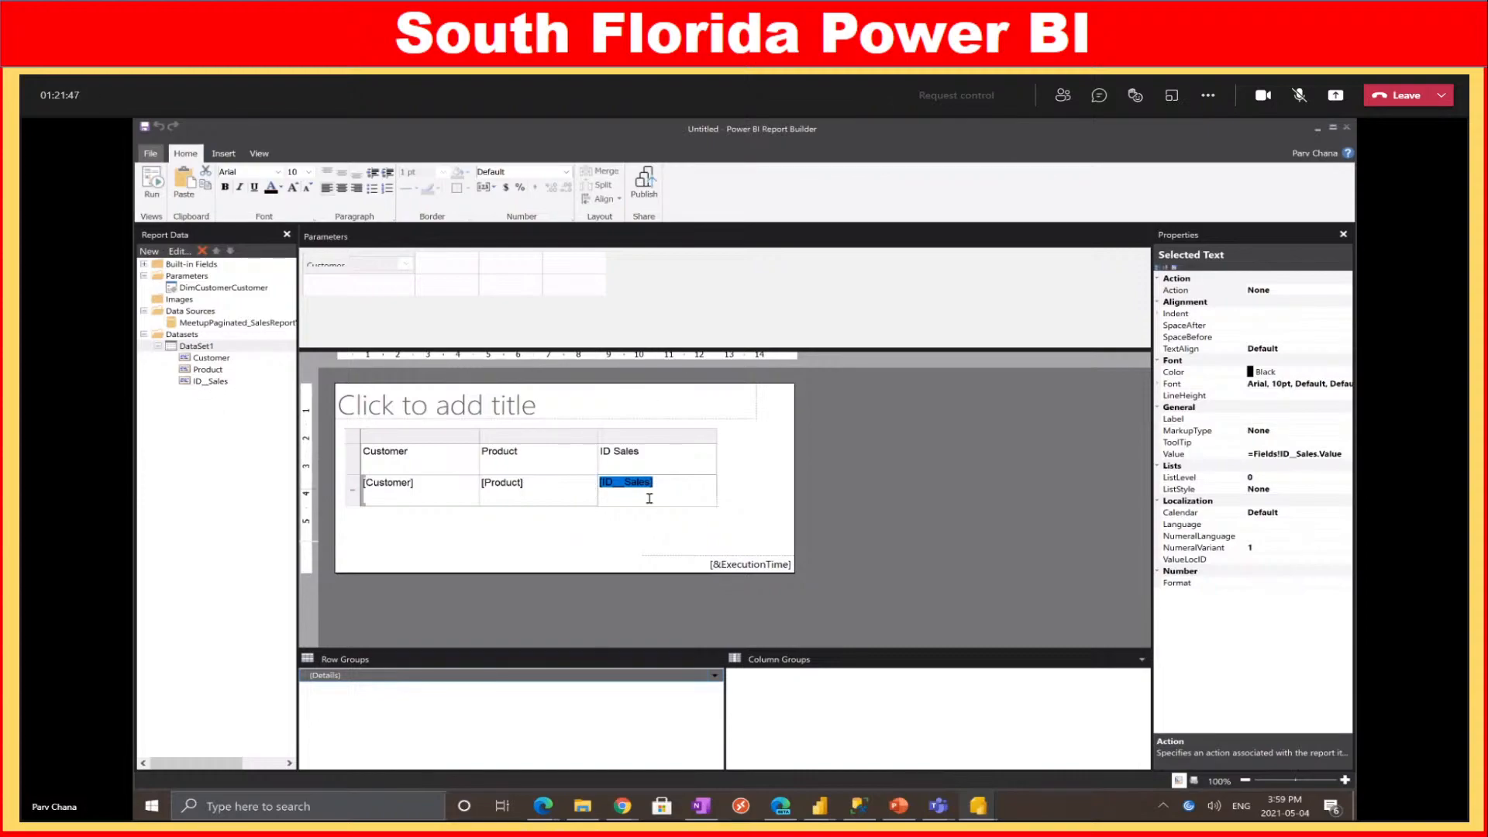
{"action": "left_click", "coordinate": [628, 482]}
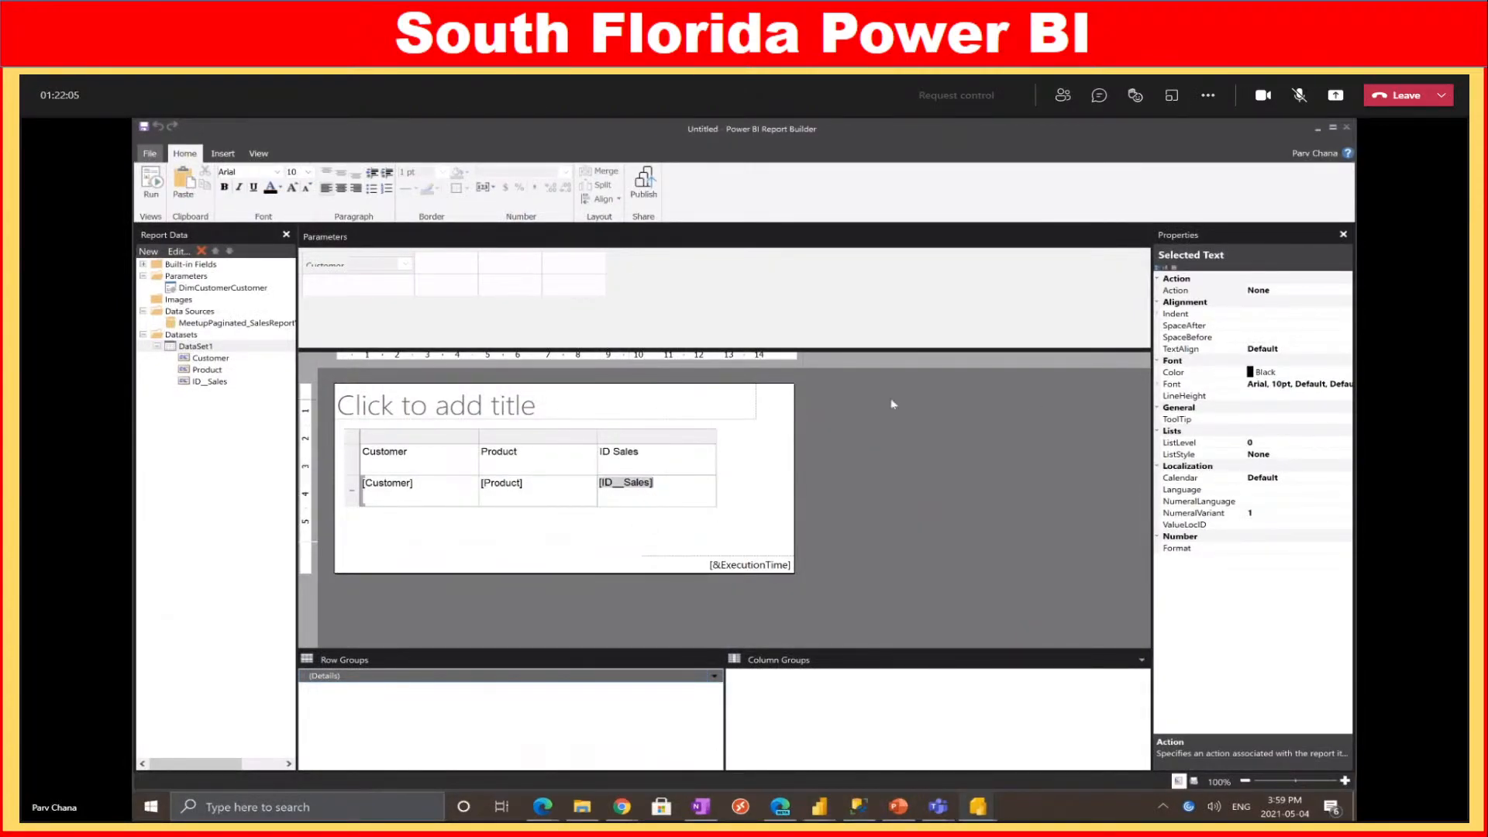
Give the ID_Sales cell Currency format, right-align the column, and run the report preview
{"action": "left_click", "coordinate": [210, 383]}
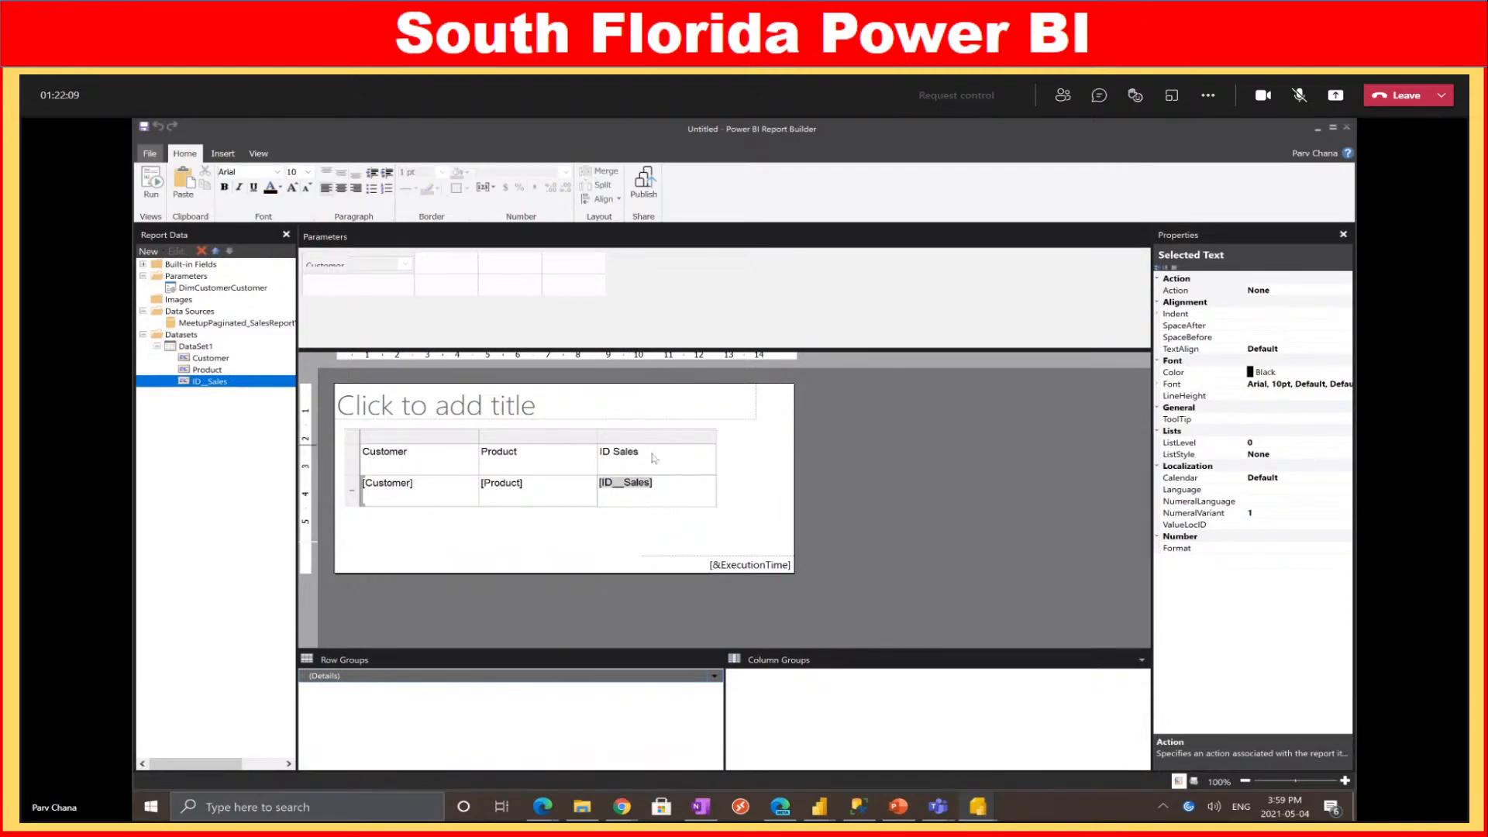
{"action": "left_click_drag", "start_coordinate": [669, 493], "coordinate": [618, 483]}
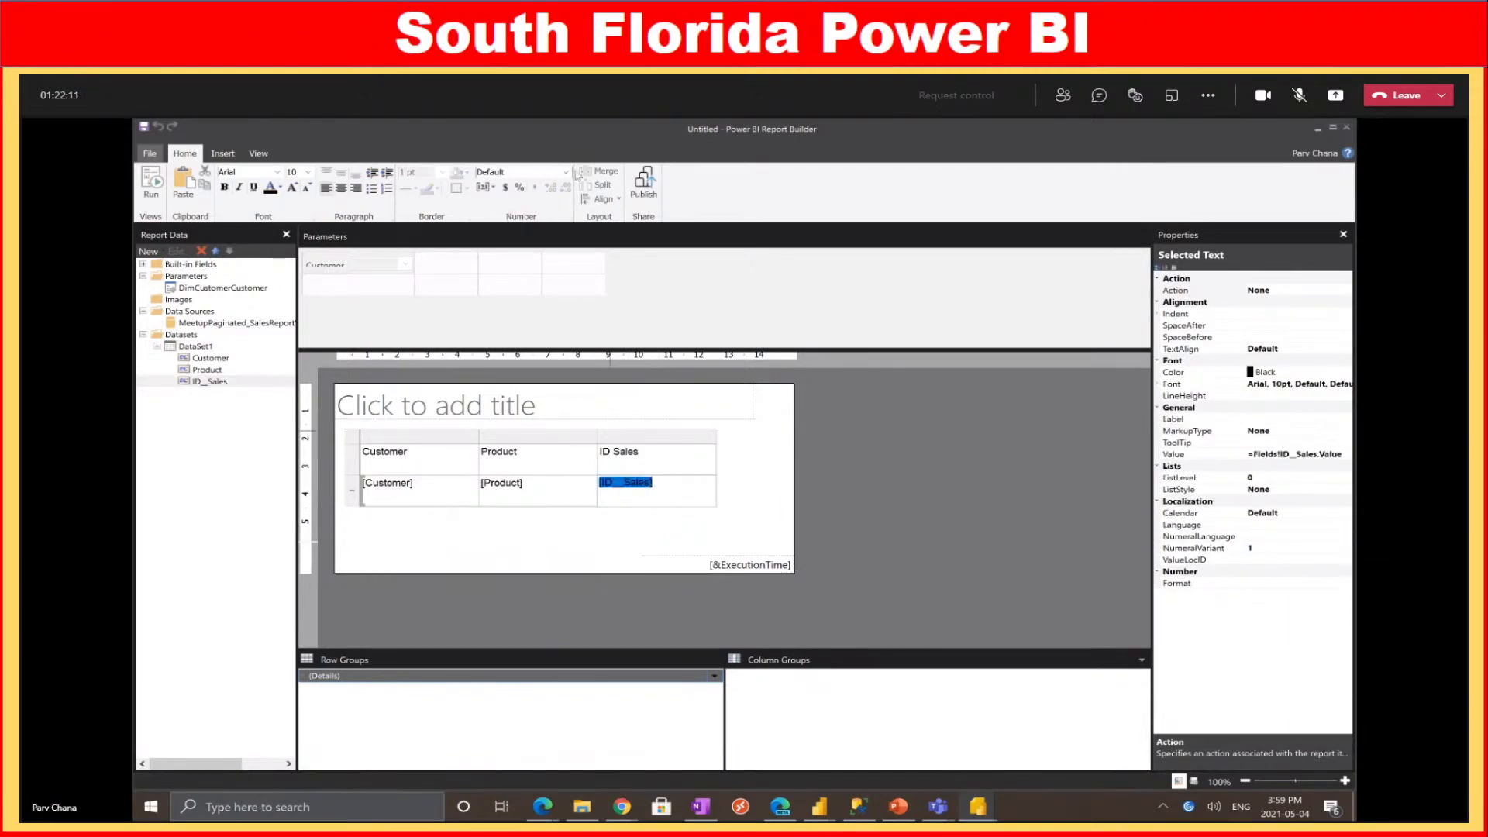
{"action": "left_click", "coordinate": [565, 172]}
{"action": "left_click", "coordinate": [513, 204]}
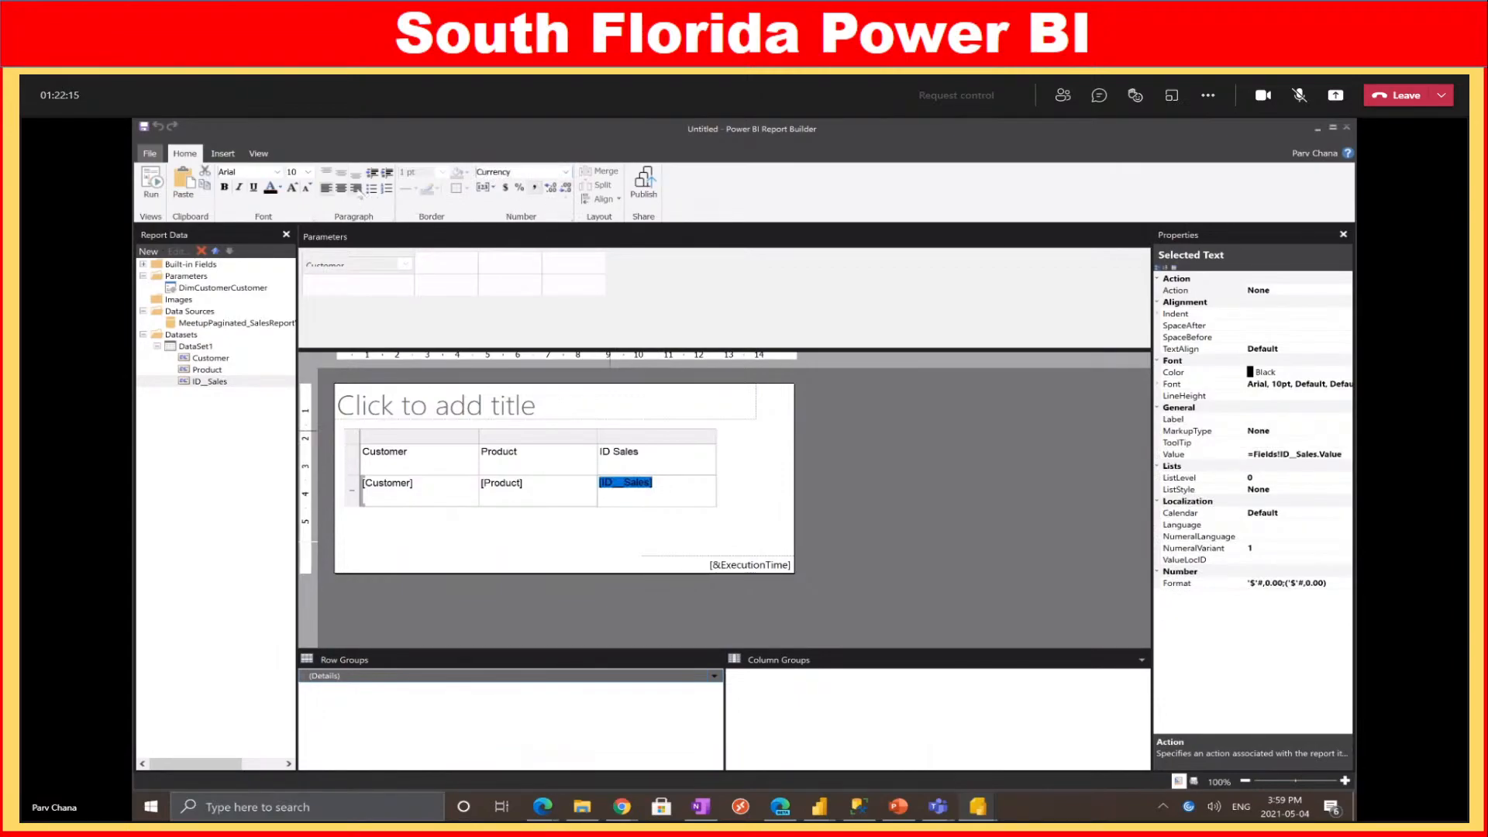
{"action": "left_click", "coordinate": [655, 455]}
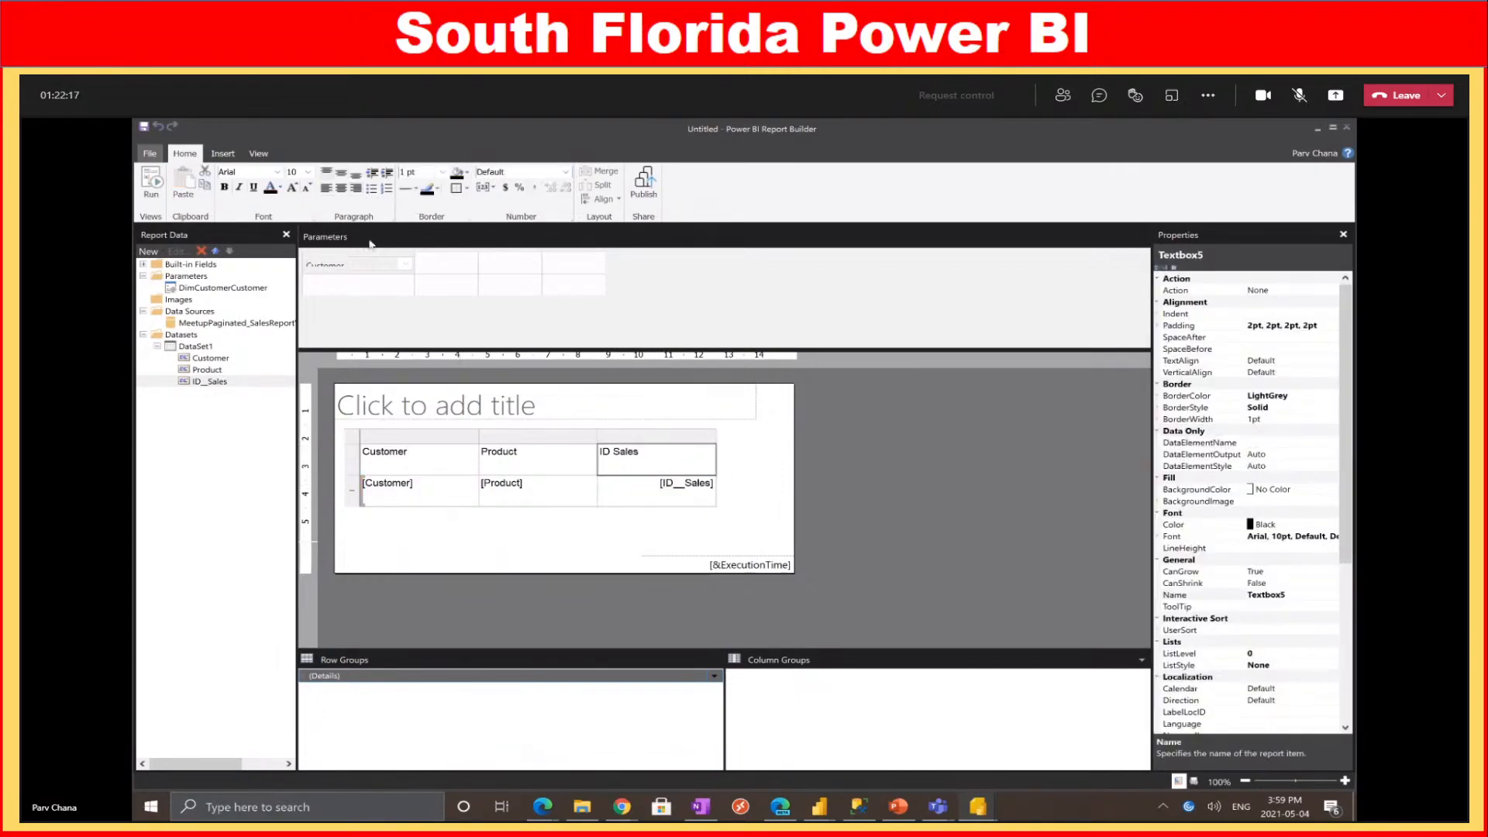
{"action": "left_click", "coordinate": [152, 183]}
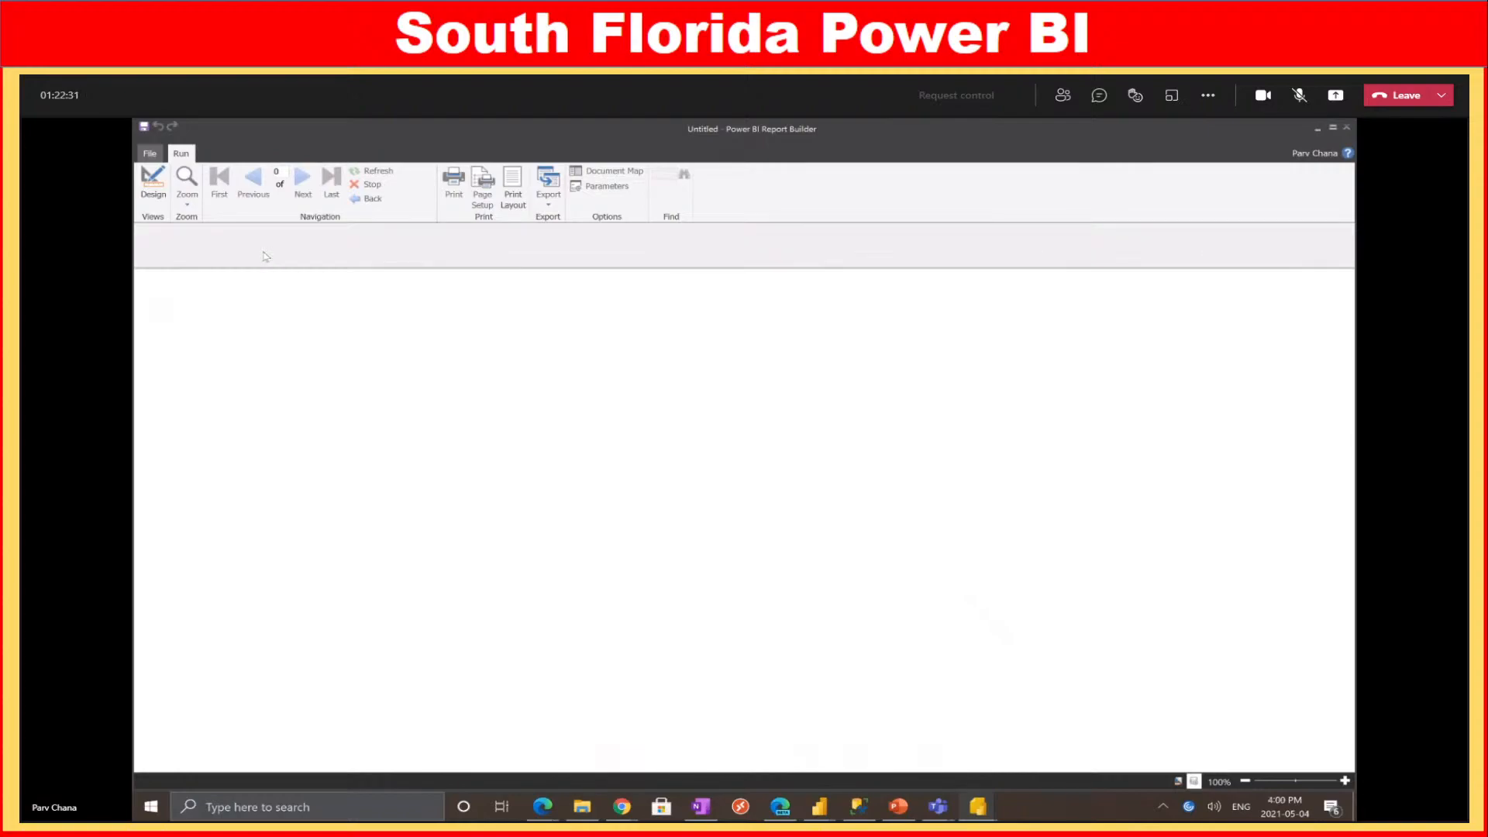
Enlarge the Customer dropdown and tick the first five customers in the list
{"action": "left_click", "coordinate": [226, 231]}
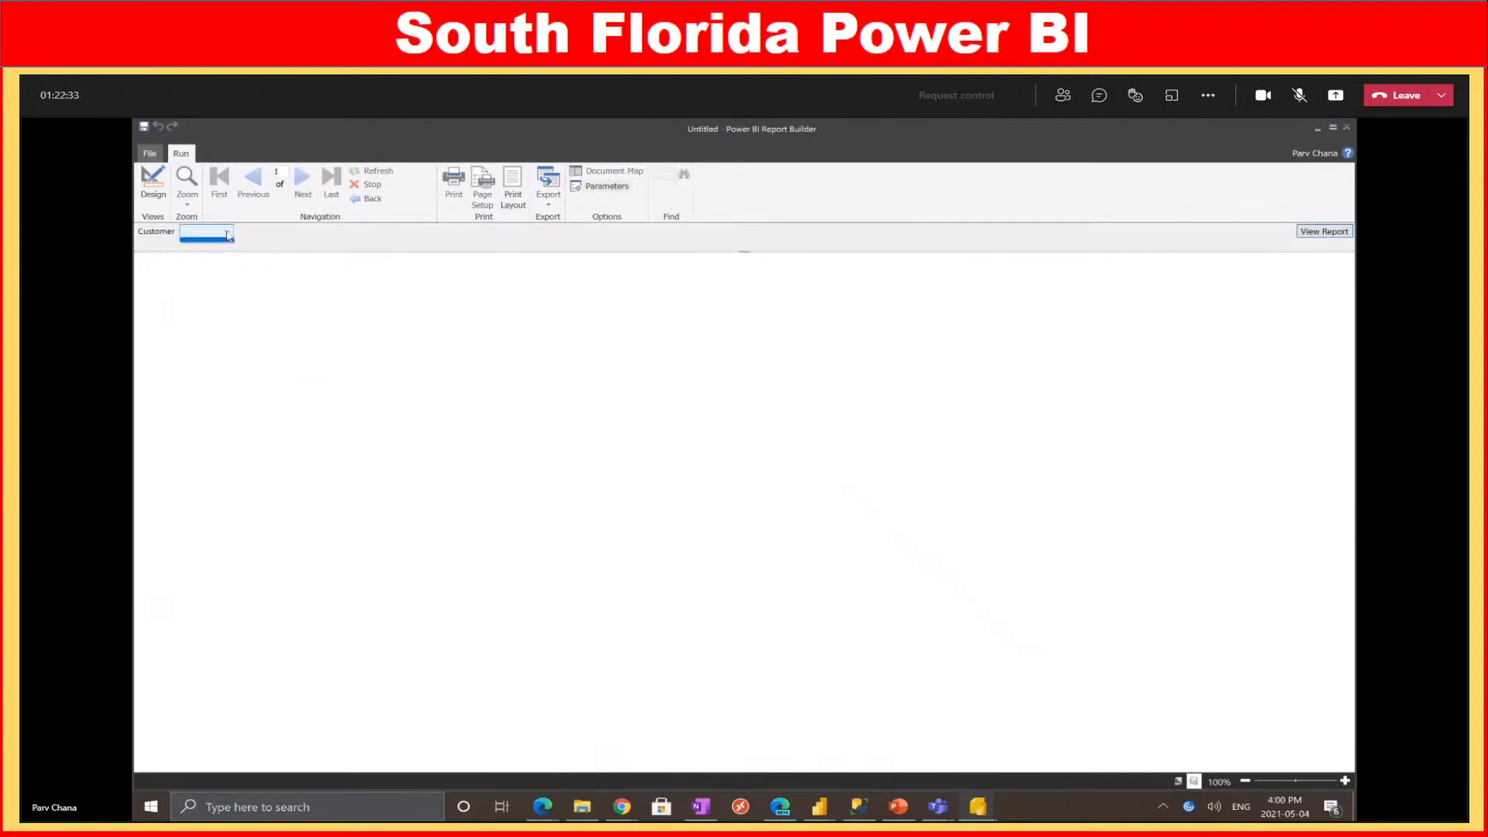
{"action": "left_click_drag", "start_coordinate": [232, 287], "coordinate": [565, 509]}
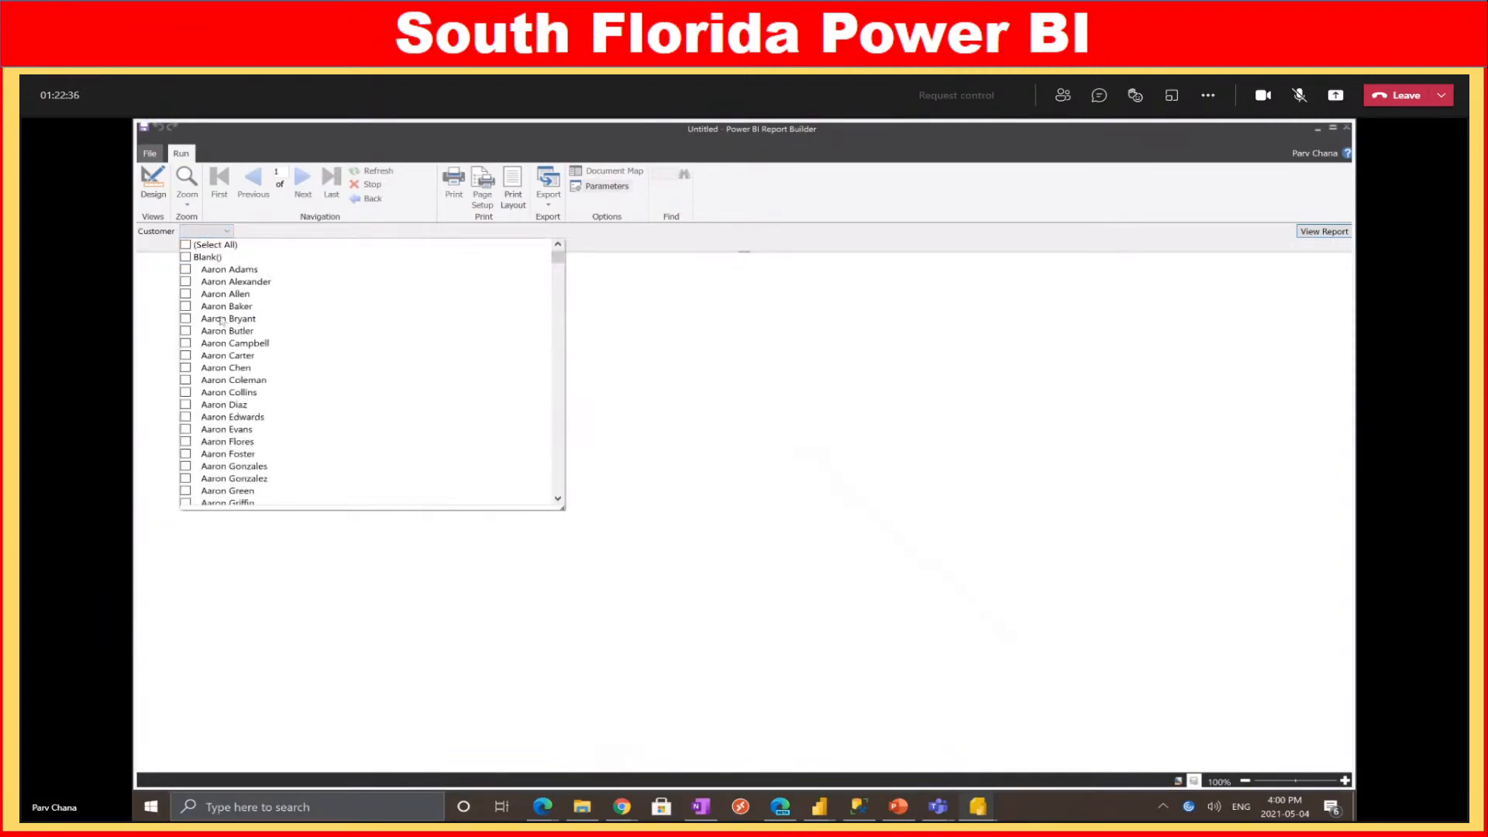
{"action": "left_click", "coordinate": [186, 270]}
{"action": "left_click", "coordinate": [186, 282]}
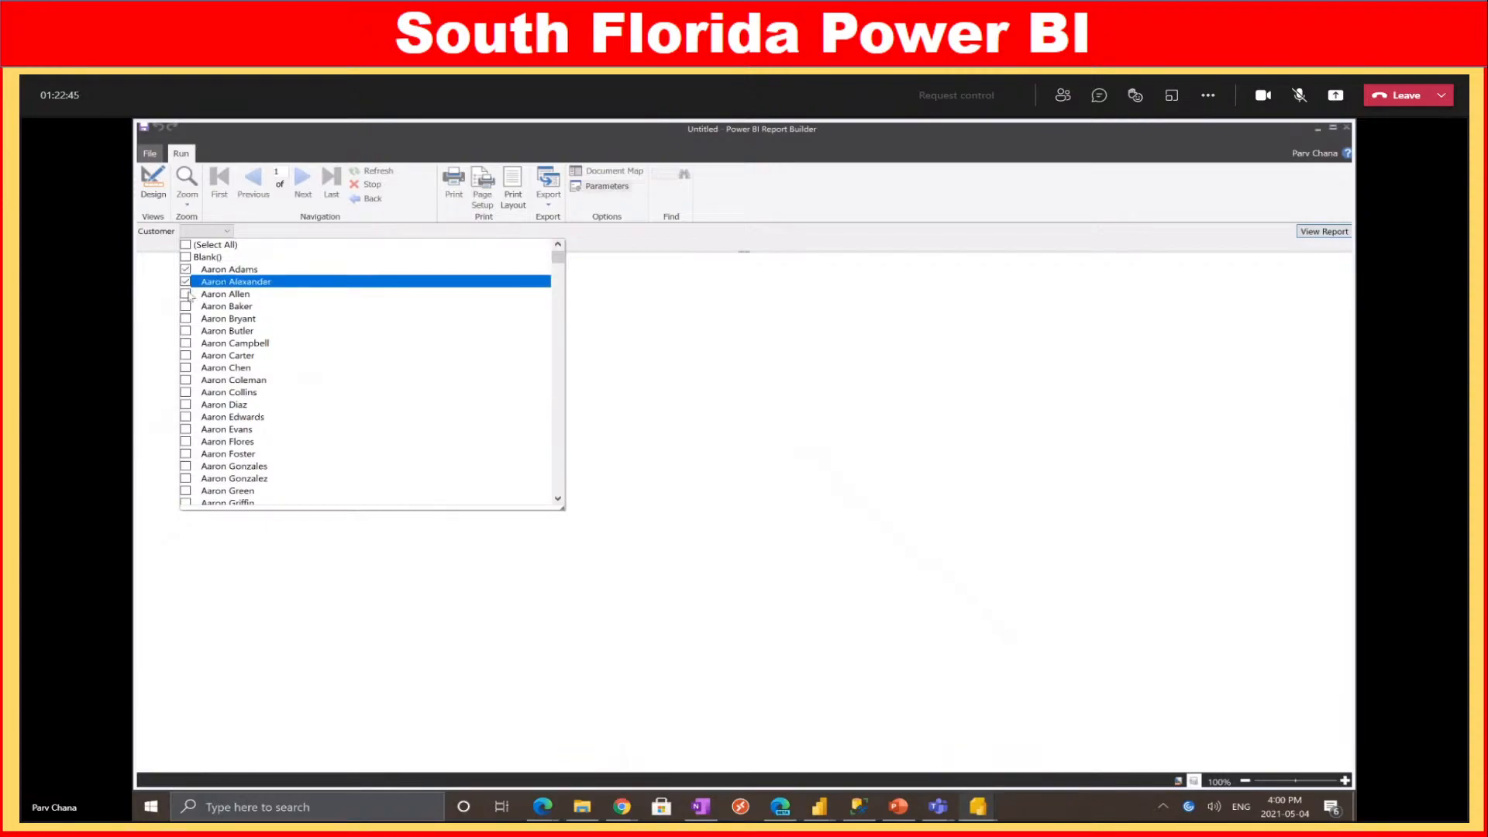
{"action": "left_click", "coordinate": [186, 295]}
{"action": "left_click", "coordinate": [186, 307]}
{"action": "left_click", "coordinate": [188, 320]}
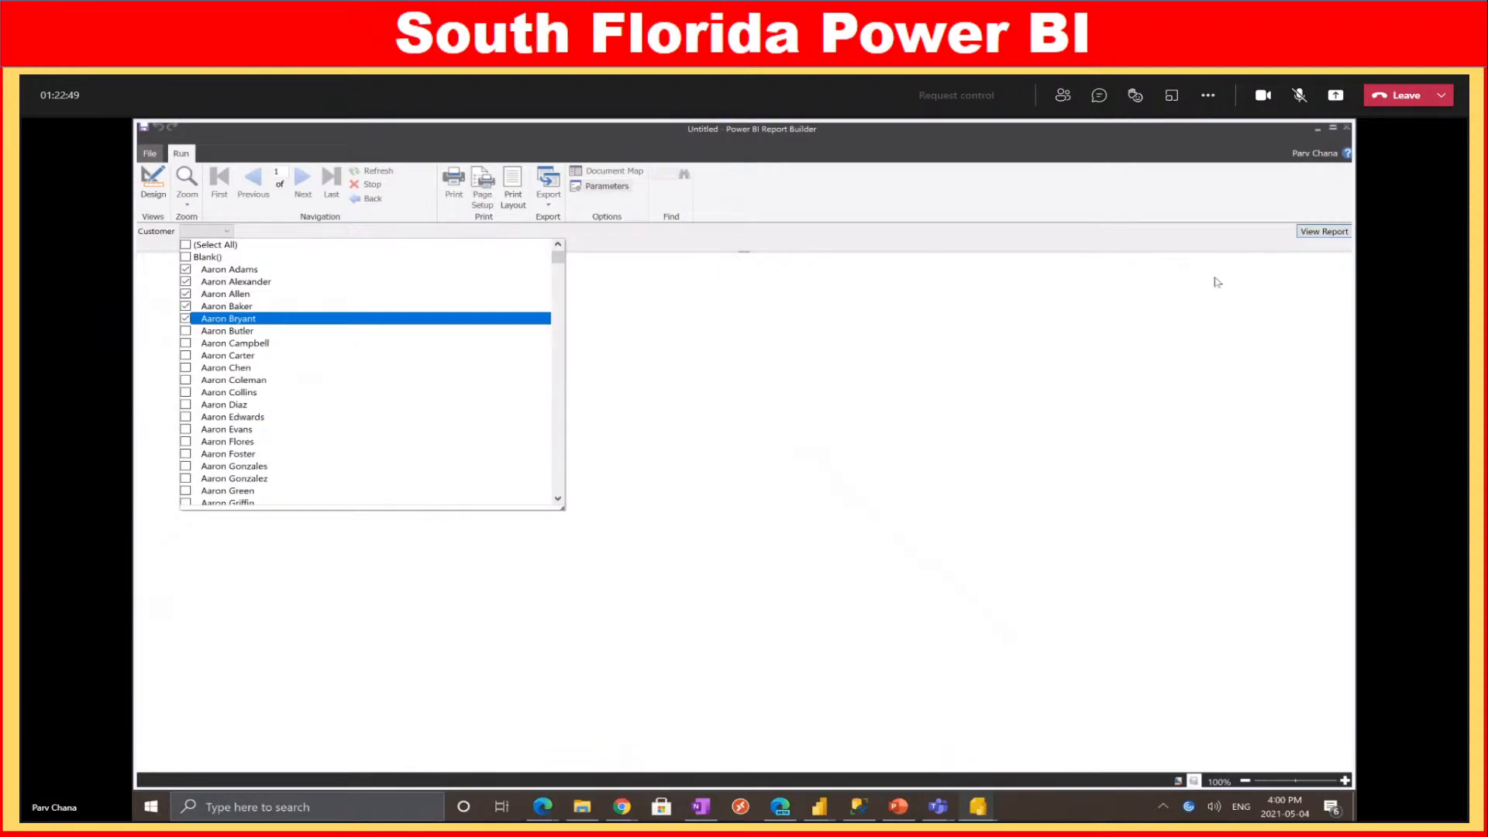
Run the report for the chosen customers, check the results, then return to Design view
{"action": "left_click", "coordinate": [1325, 232]}
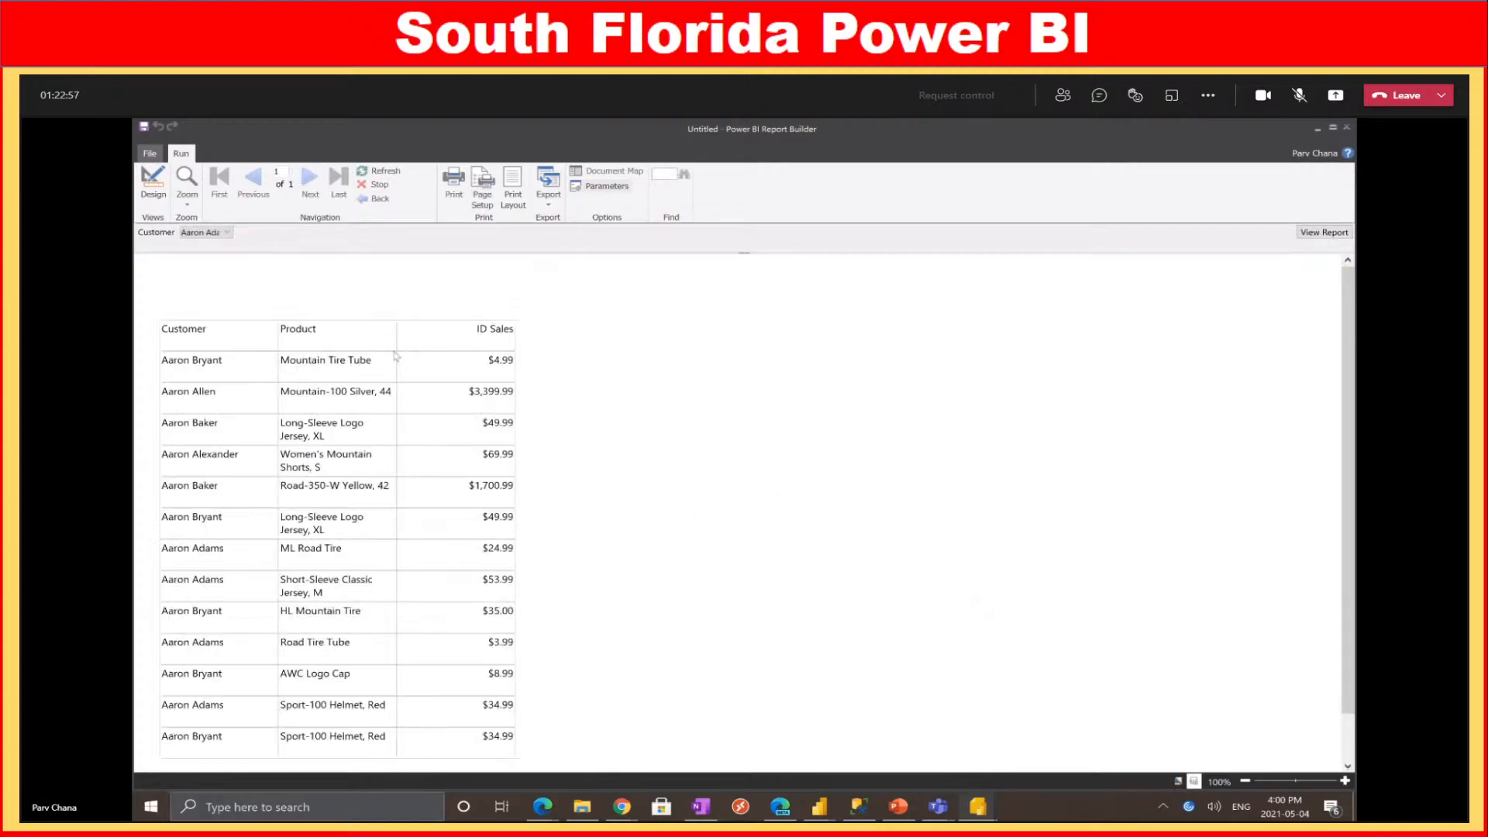
{"action": "scroll", "coordinate": [492, 579], "scroll_direction": "down", "scroll_amount": 2}
{"action": "scroll", "coordinate": [481, 570], "scroll_direction": "up", "scroll_amount": 2}
{"action": "left_click", "coordinate": [158, 198]}
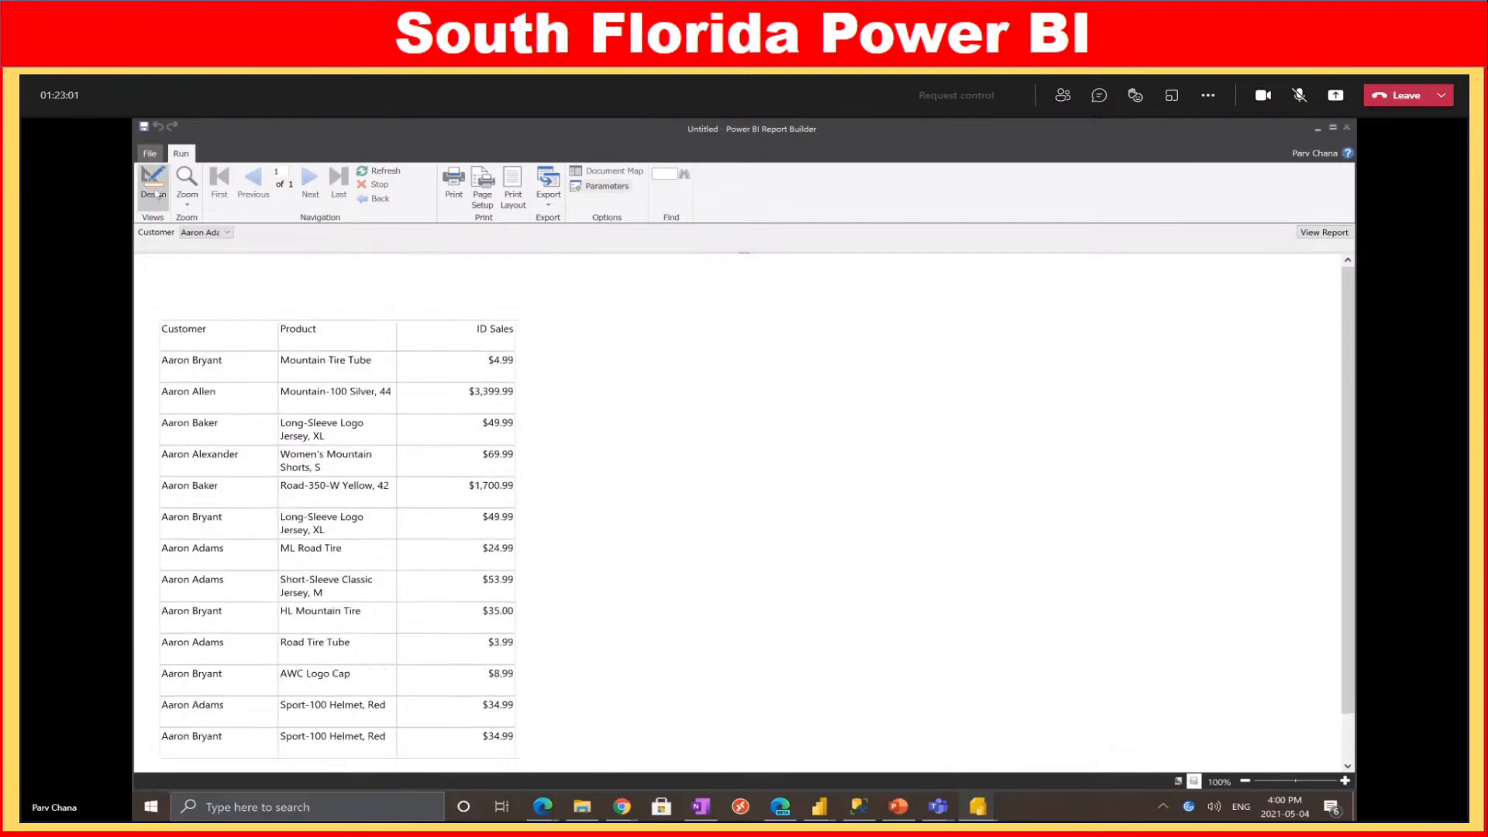
Turn off Allow blank value and Allow multiple values on the Customer parameter
{"action": "right_click", "coordinate": [205, 290]}
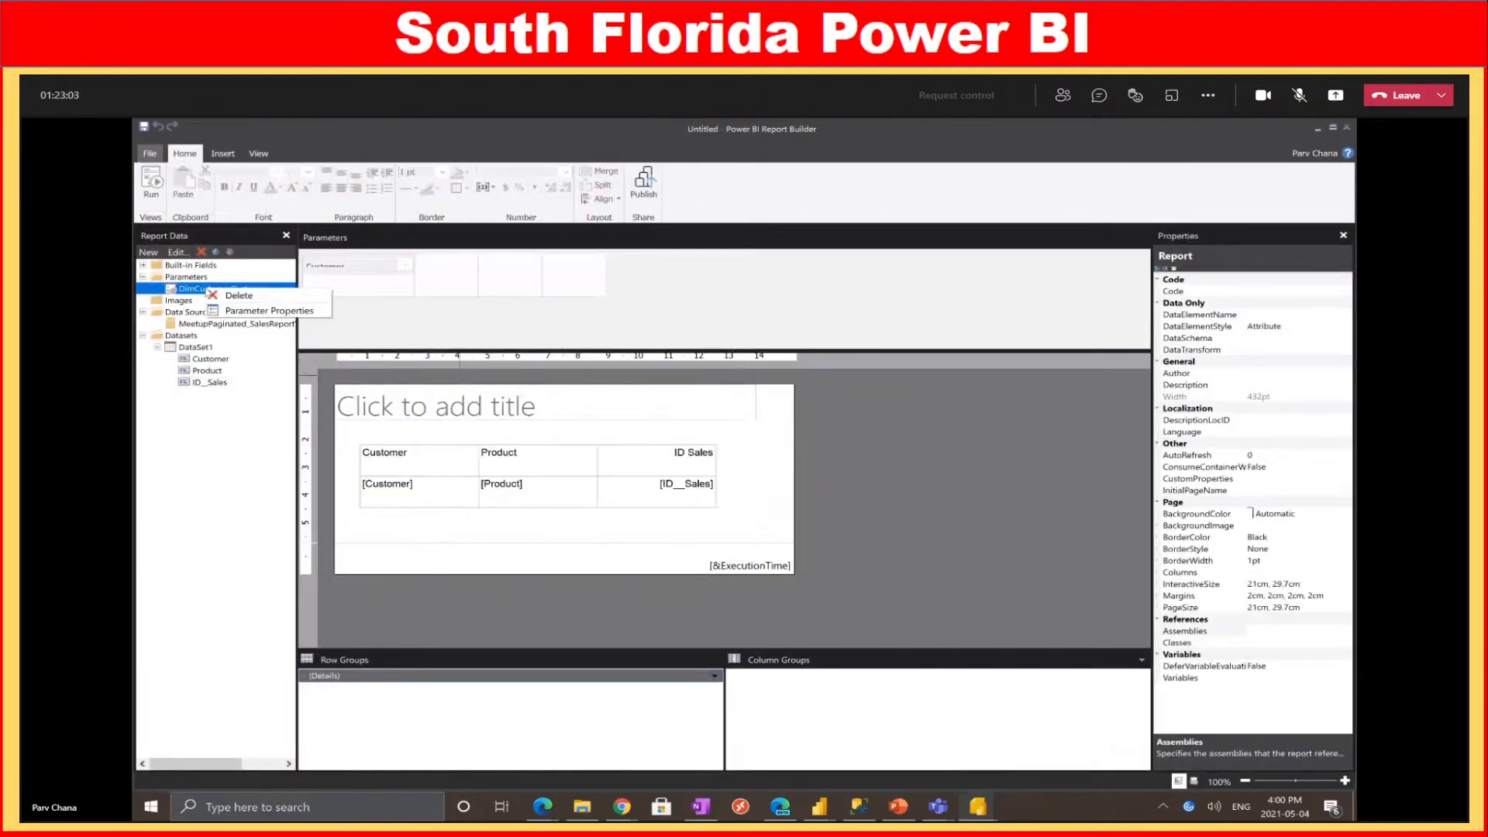
{"action": "left_click", "coordinate": [245, 311]}
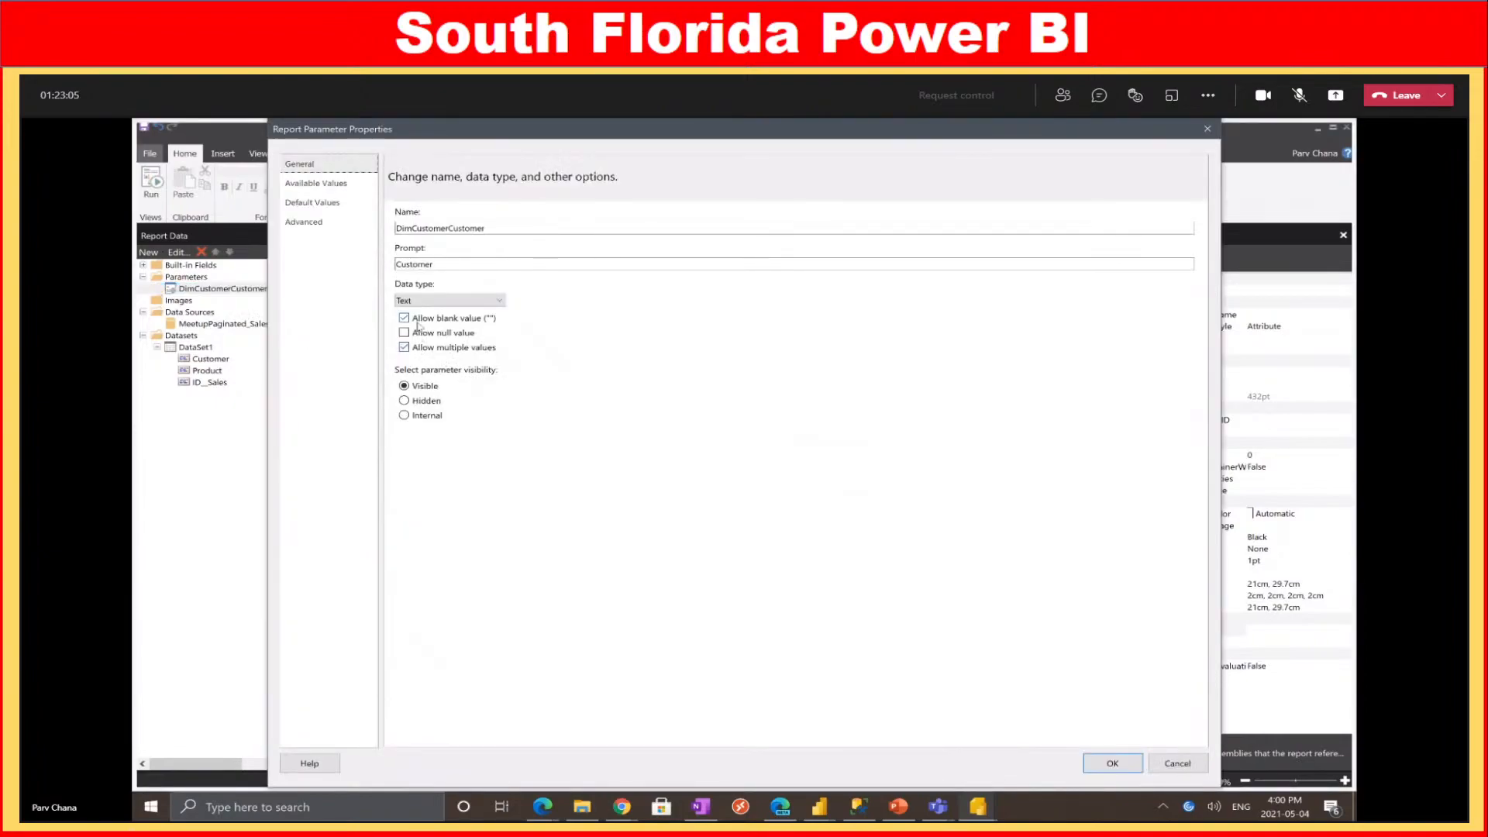
{"action": "left_click", "coordinate": [416, 319]}
{"action": "left_click", "coordinate": [456, 349]}
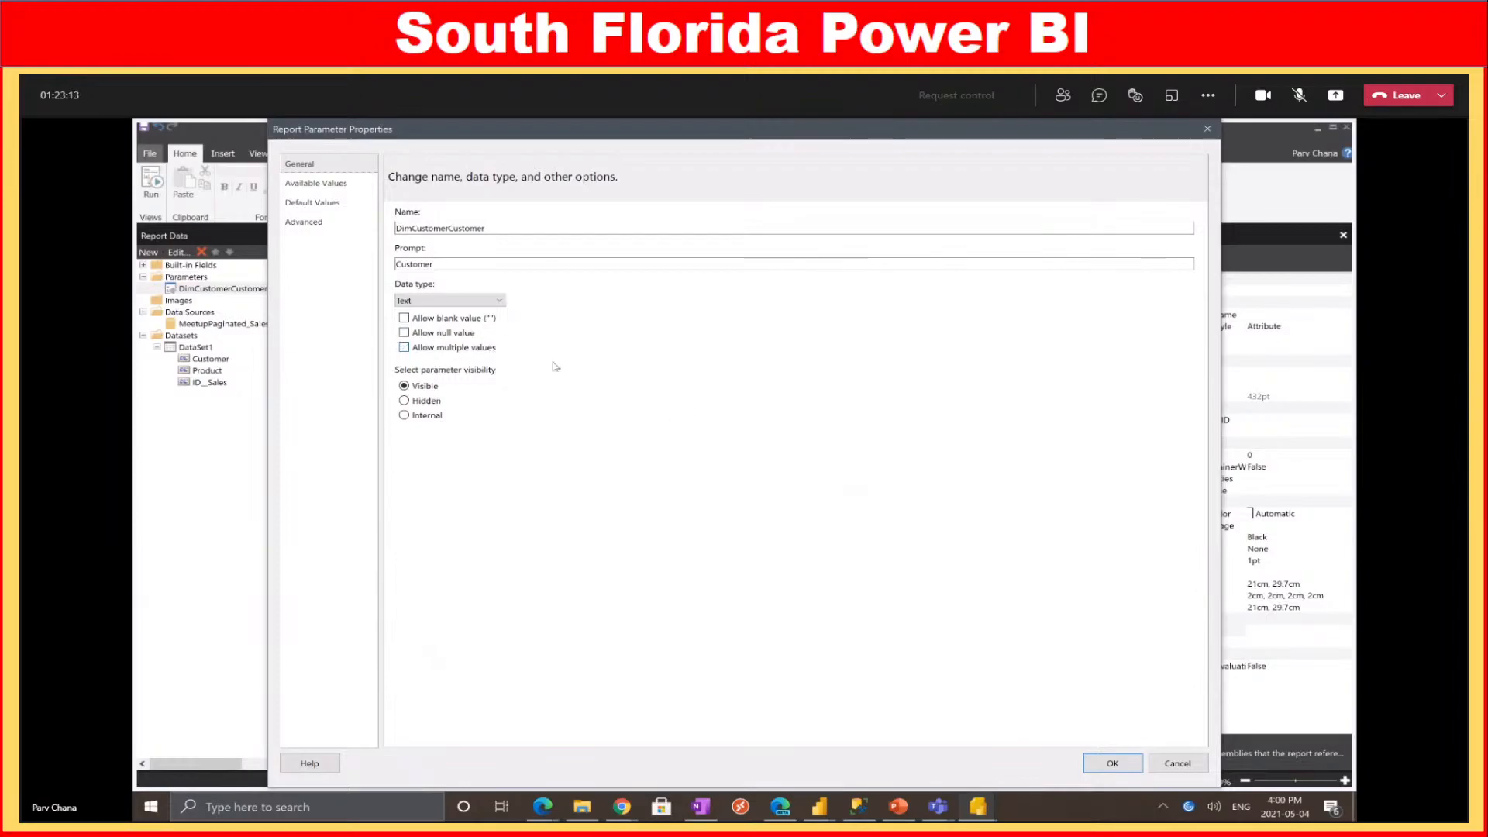
{"action": "left_click", "coordinate": [1108, 763]}
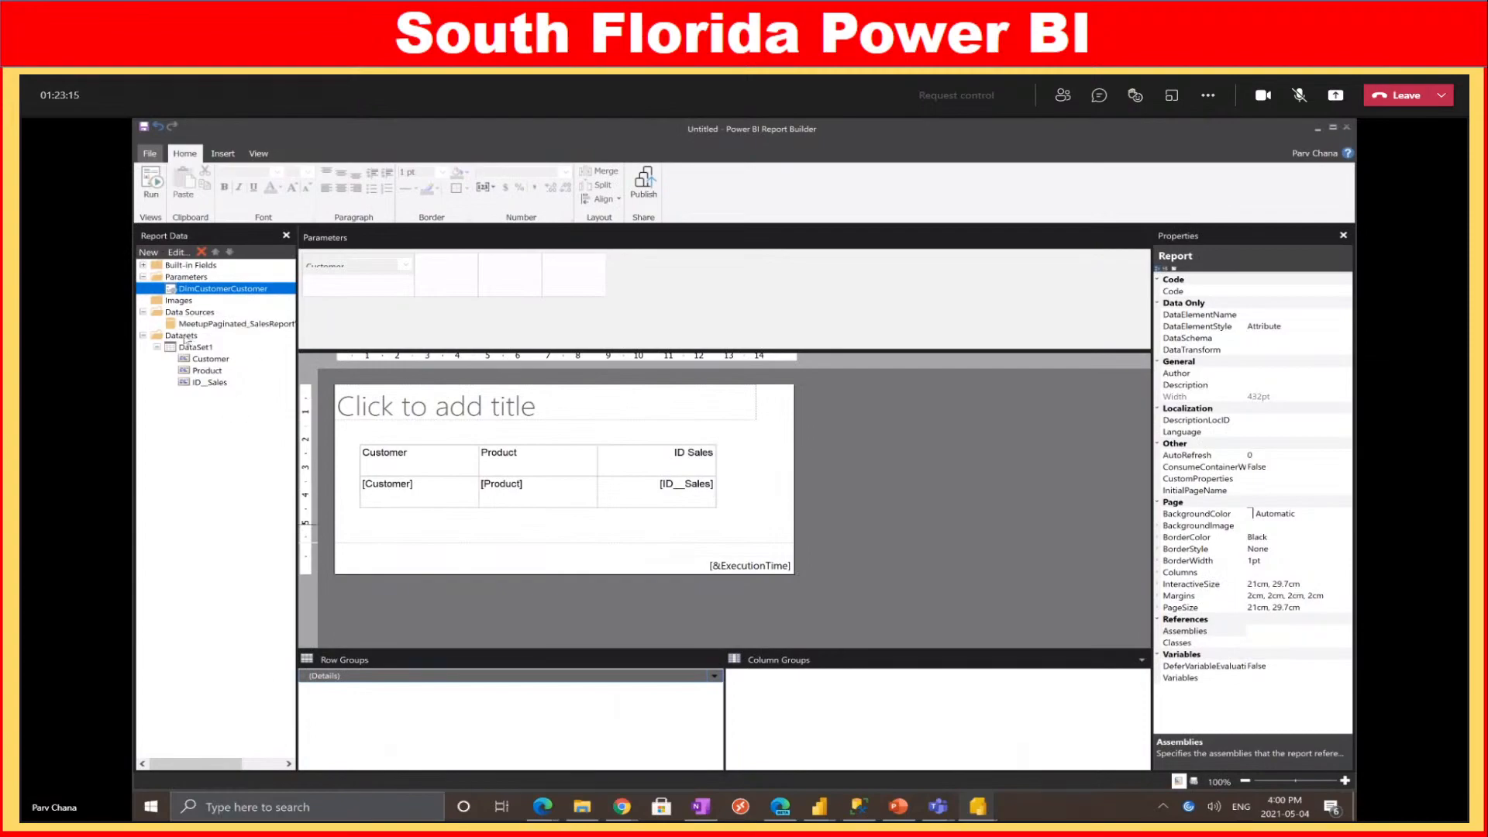
{"action": "left_click", "coordinate": [183, 335]}
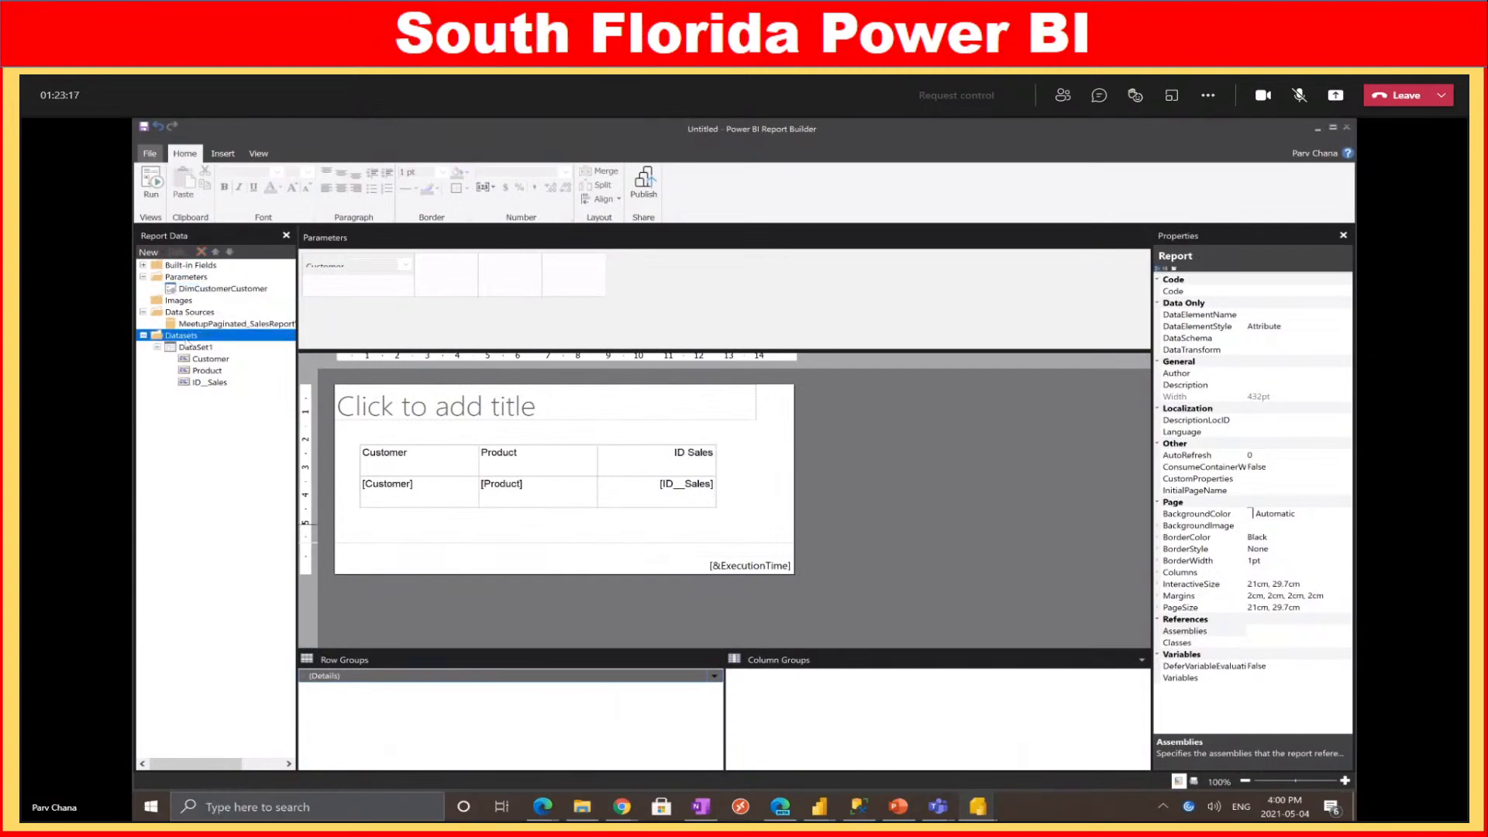
{"action": "right_click", "coordinate": [191, 341]}
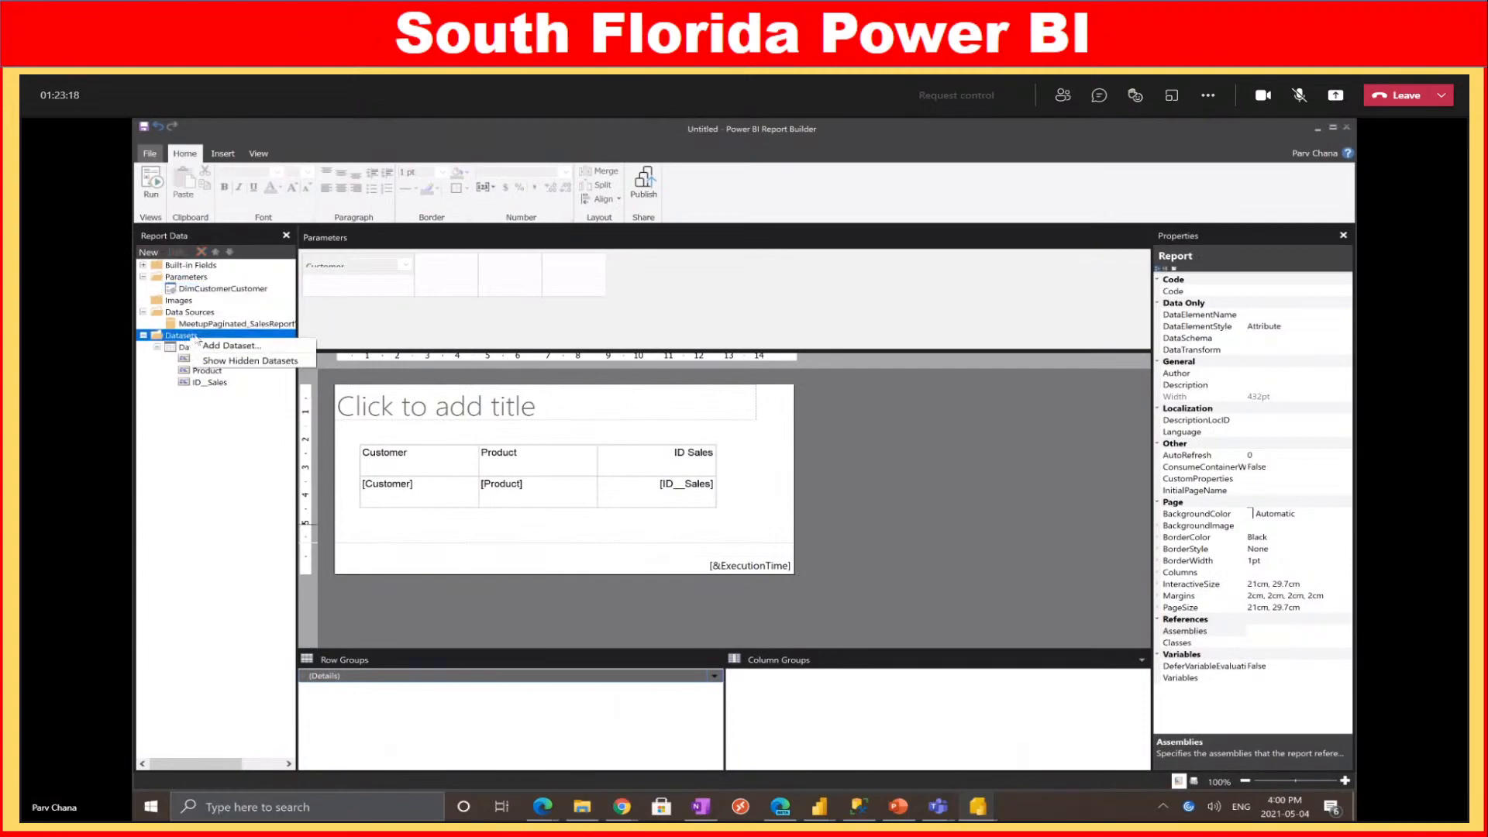
Show hidden datasets and review the DimCustomerCustomer dataset's DAX query without changes
{"action": "left_click", "coordinate": [243, 361]}
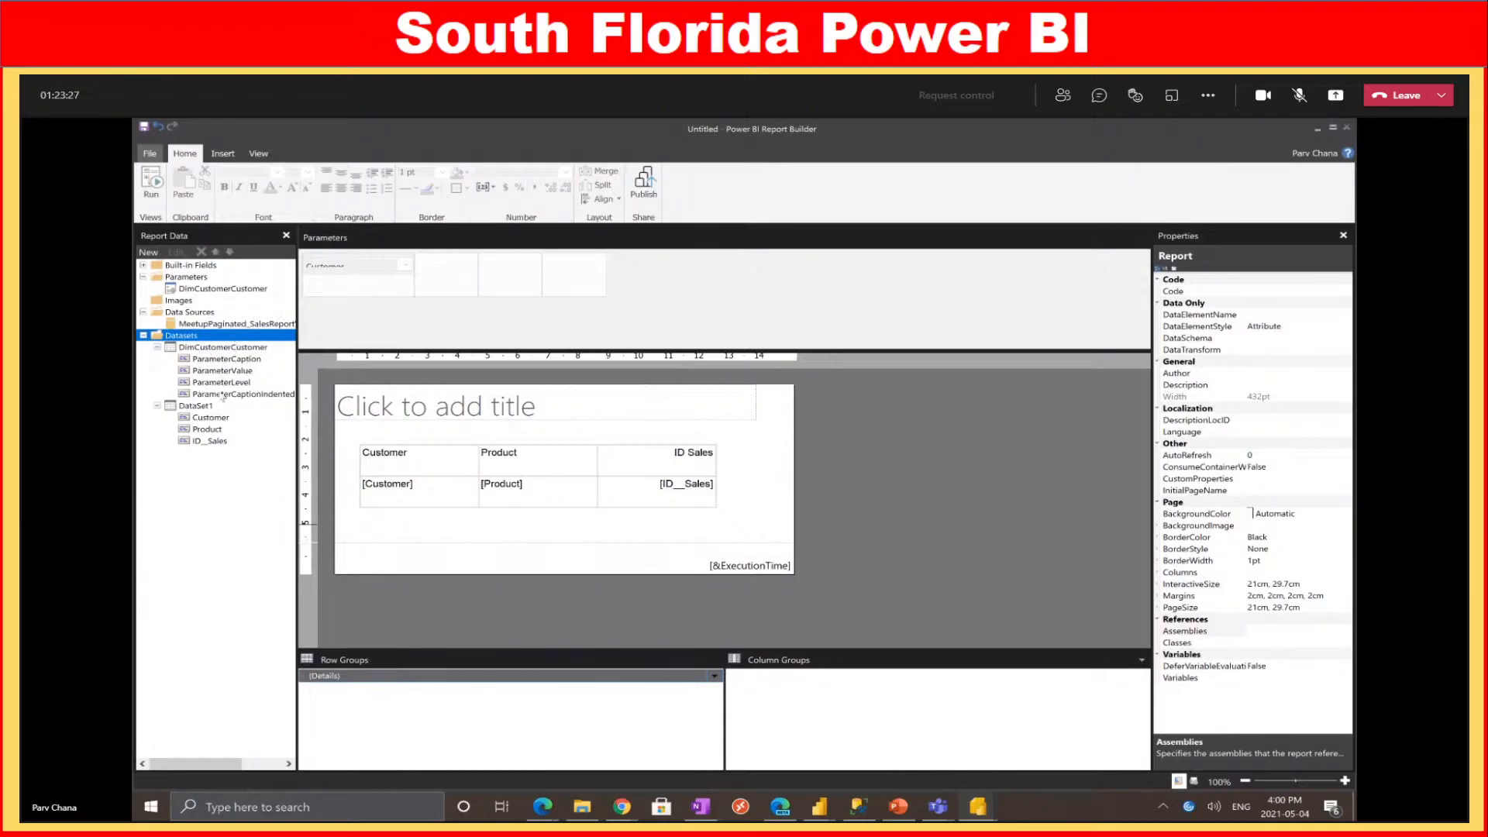
{"action": "right_click", "coordinate": [231, 349]}
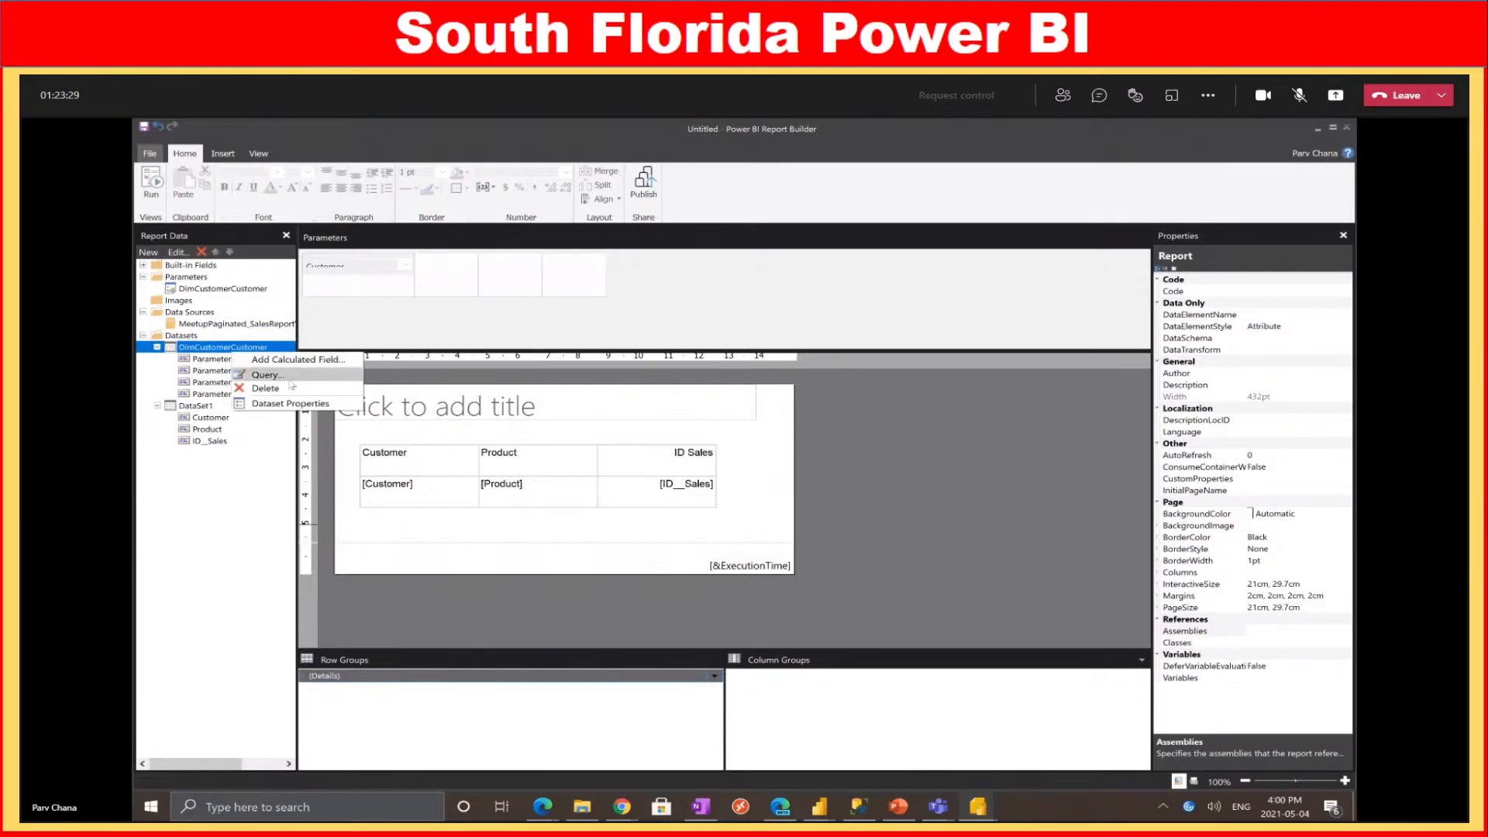
{"action": "left_click", "coordinate": [292, 404]}
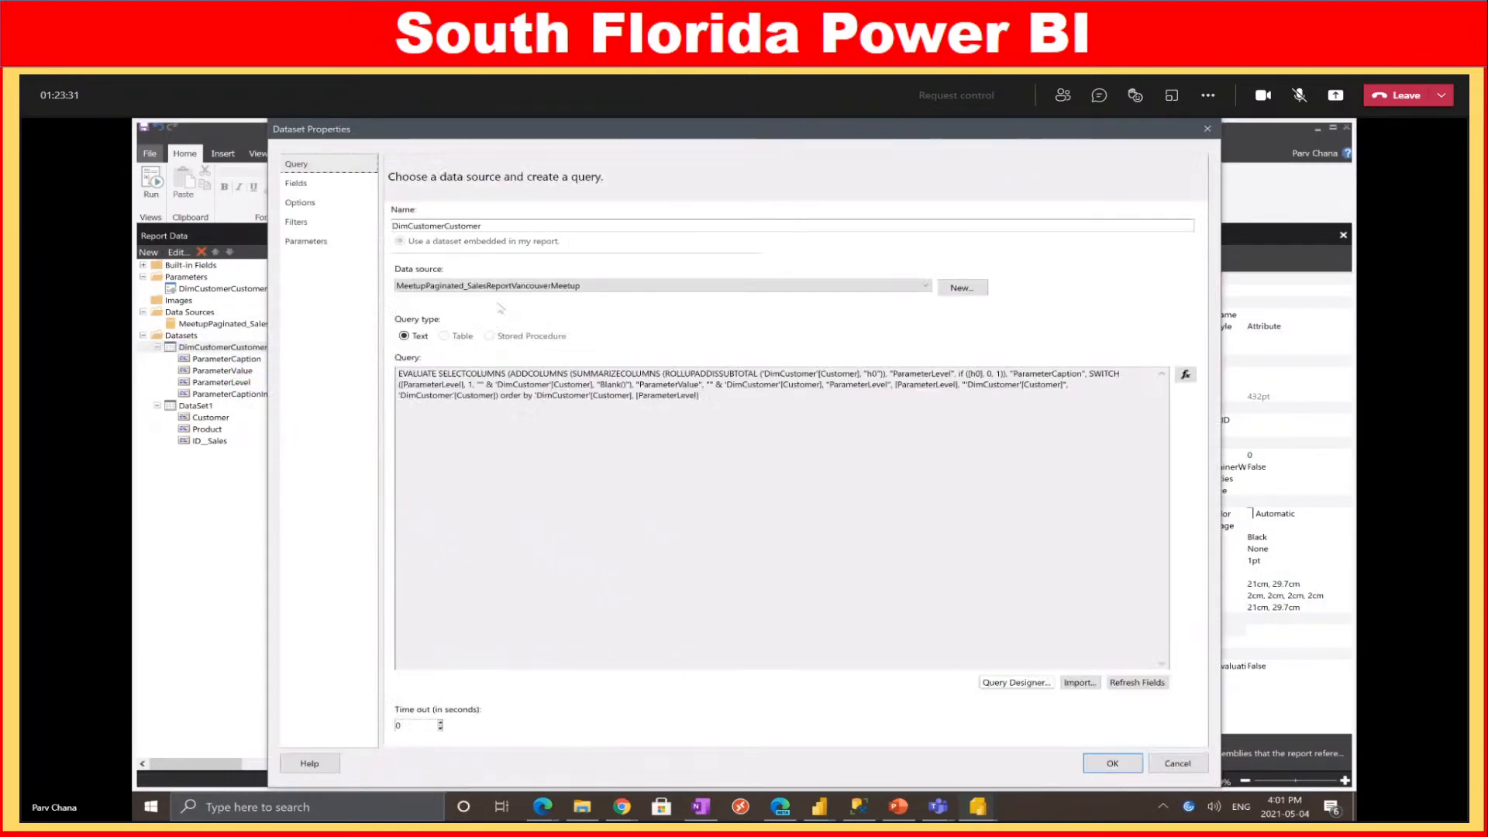
{"action": "left_click_drag", "start_coordinate": [700, 397], "coordinate": [398, 378]}
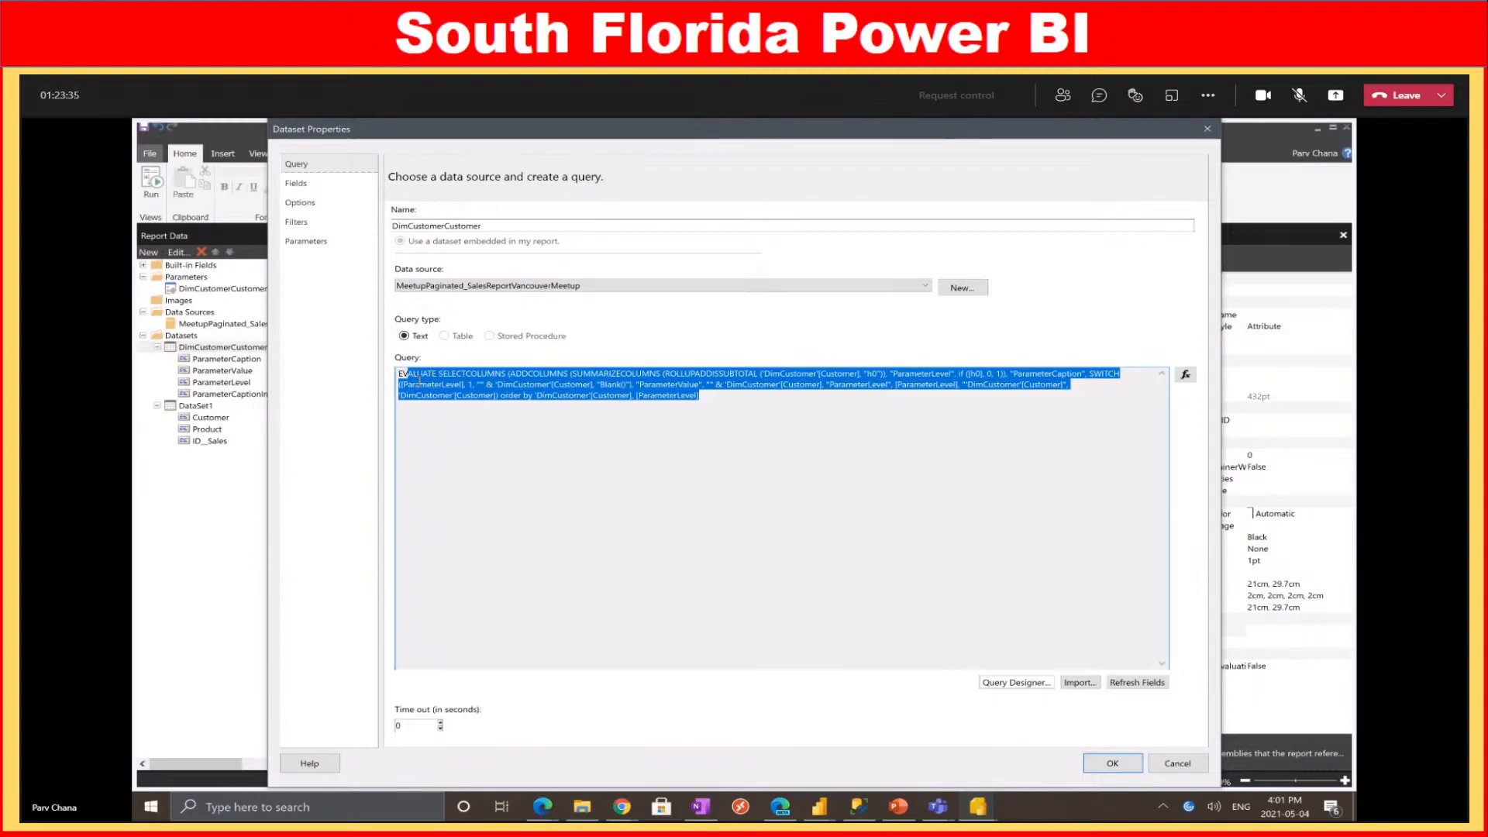
{"action": "left_click", "coordinate": [585, 430]}
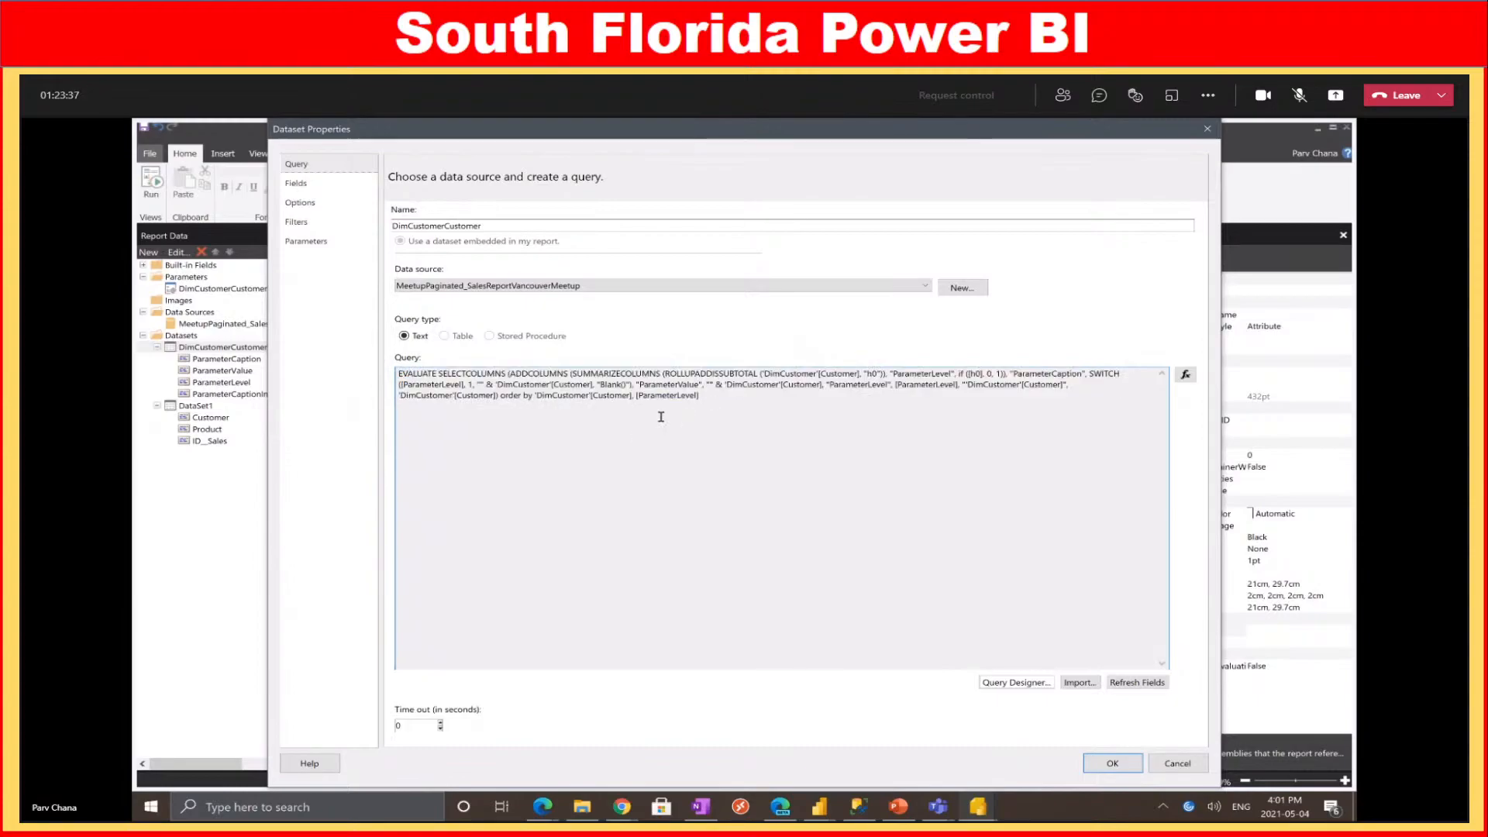
{"action": "left_click", "coordinate": [1176, 763]}
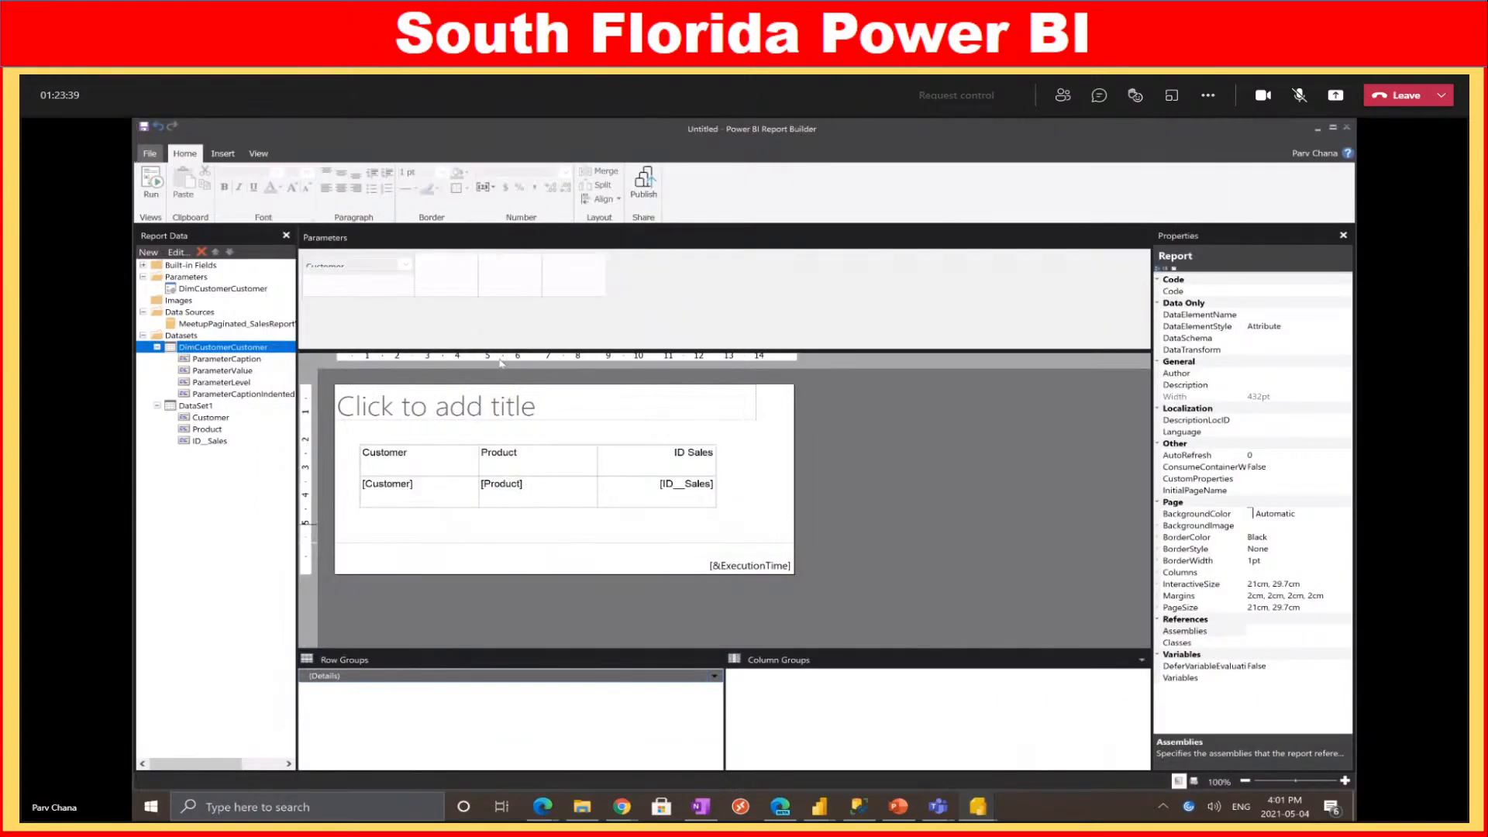
{"action": "right_click", "coordinate": [241, 289]}
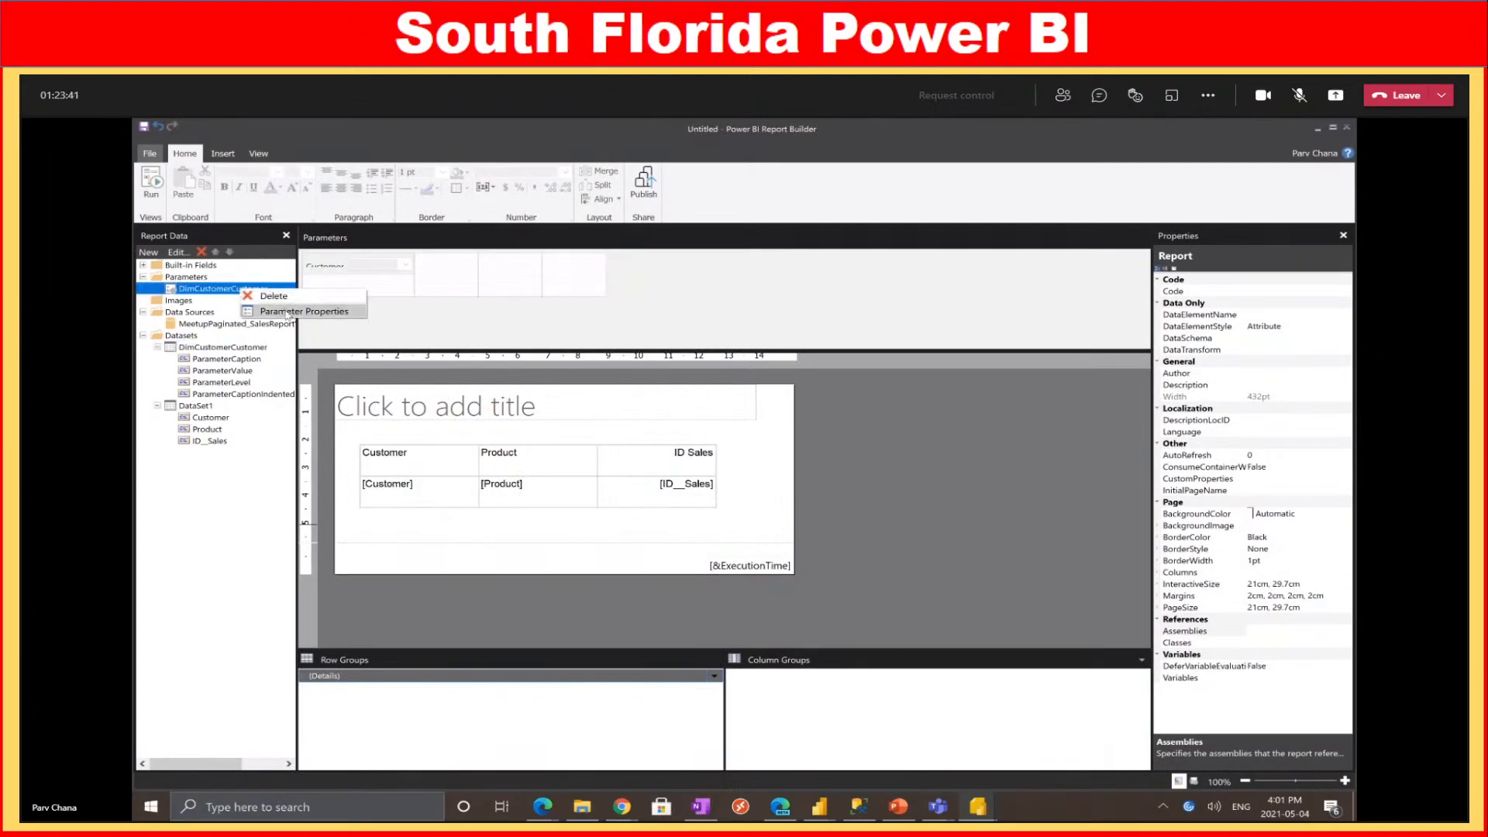
Inspect the Customer parameter's Available Values value and label fields, then cancel
{"action": "left_click", "coordinate": [288, 314]}
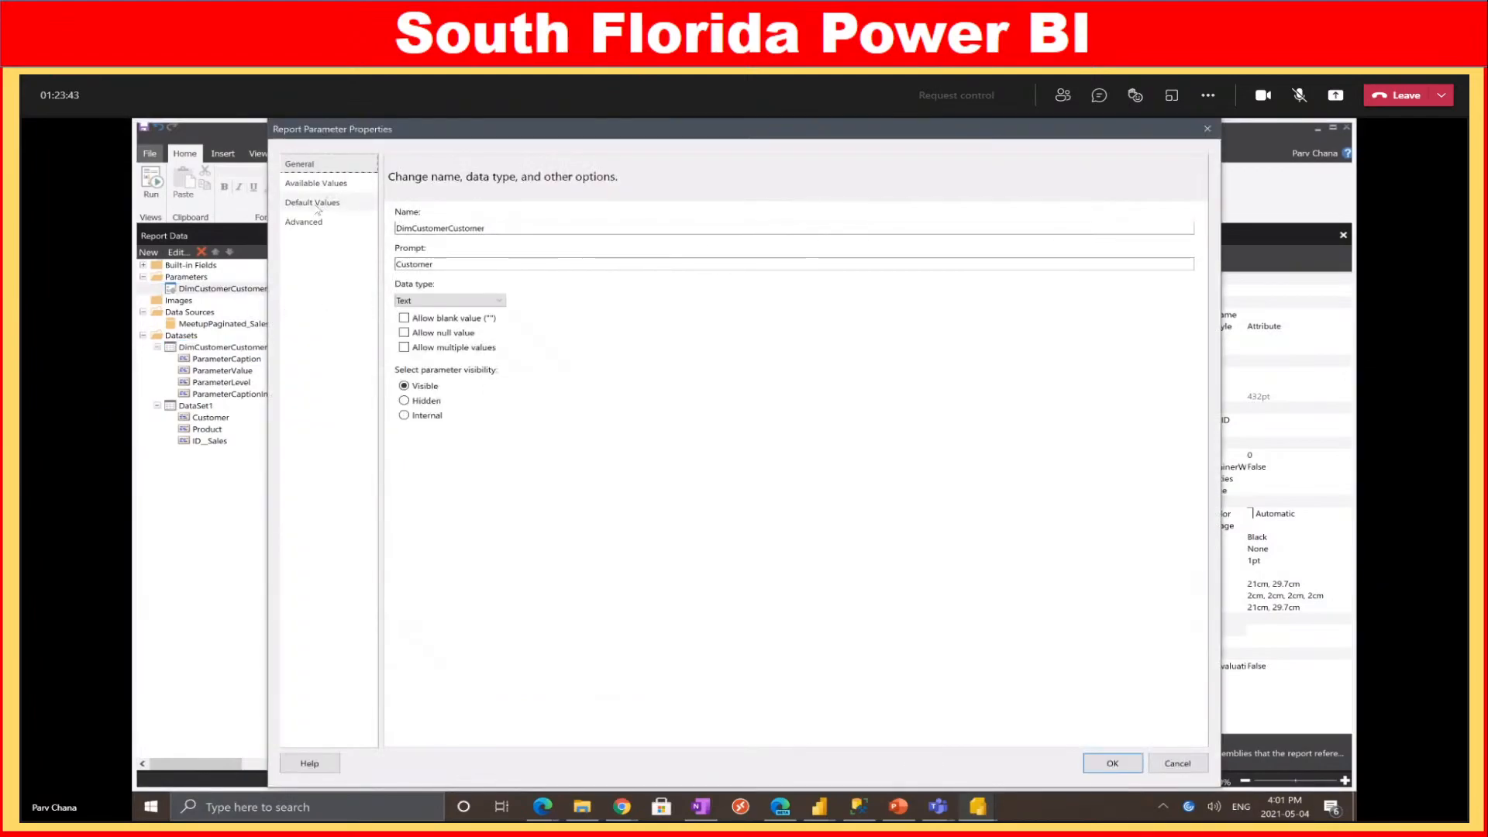
{"action": "left_click", "coordinate": [317, 186]}
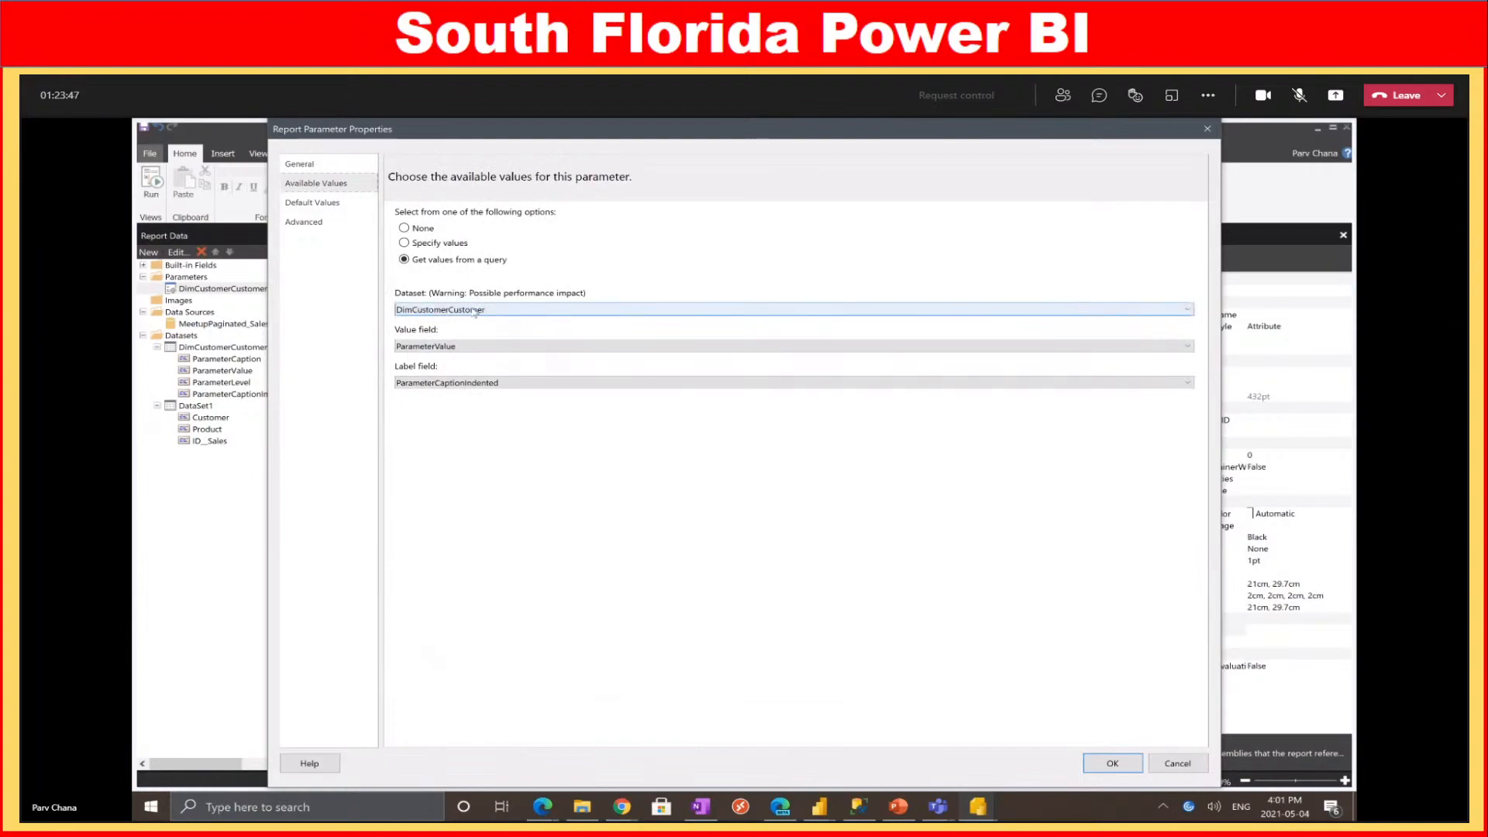
{"action": "left_click", "coordinate": [416, 349]}
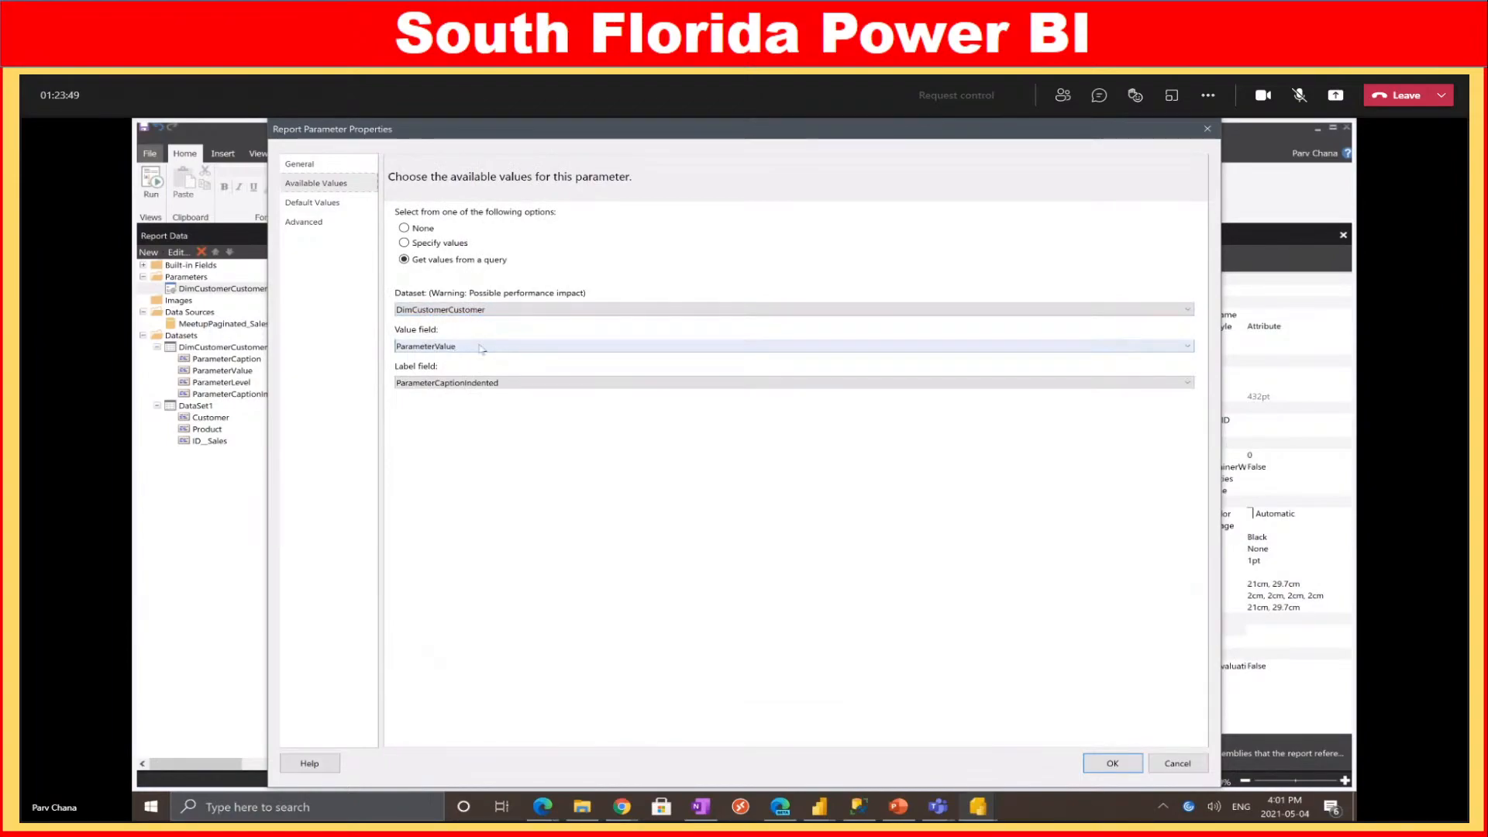
{"action": "left_click", "coordinate": [555, 382]}
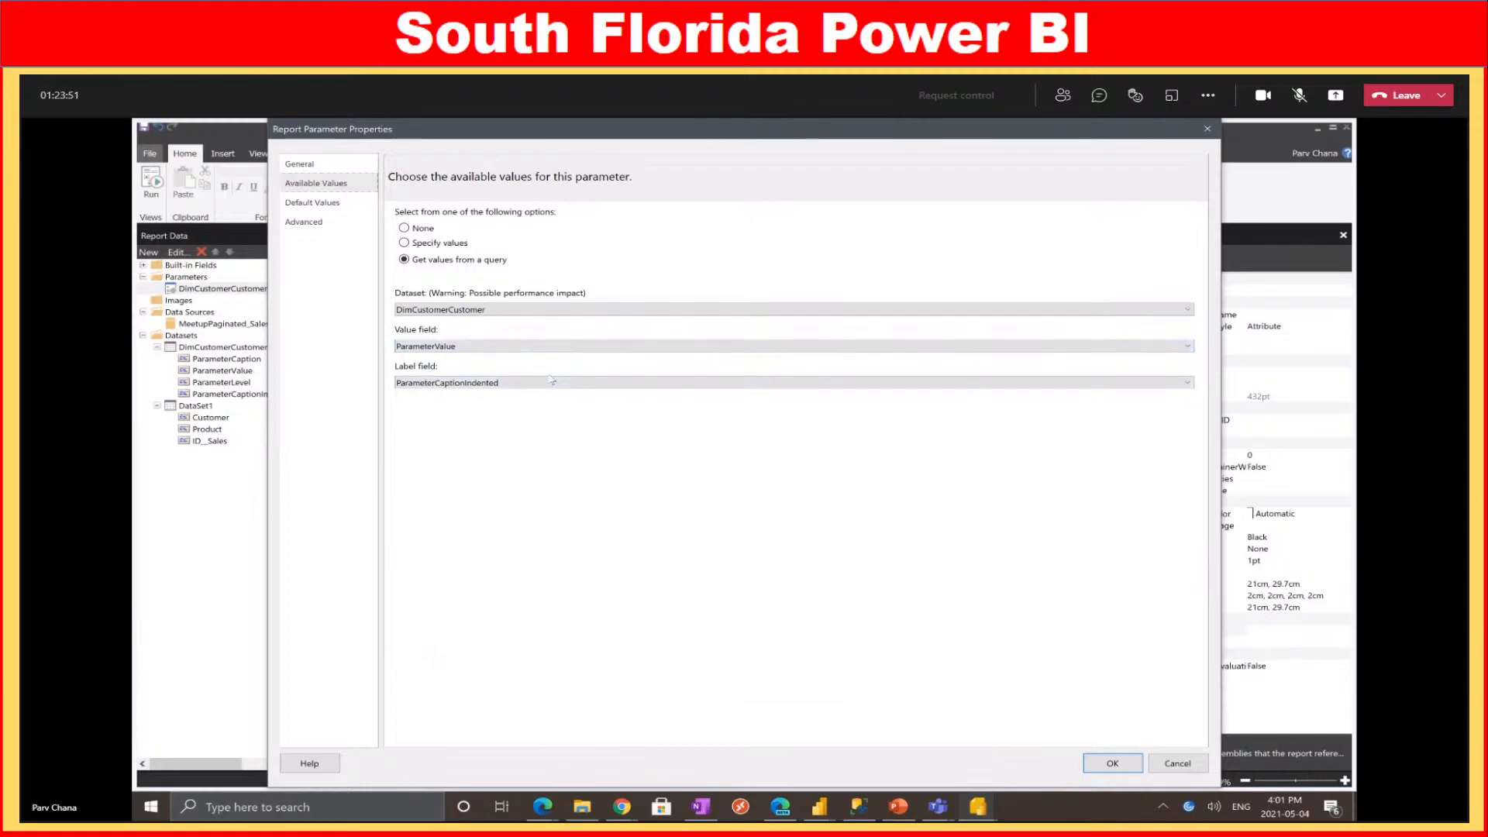
{"action": "left_click", "coordinate": [1177, 764]}
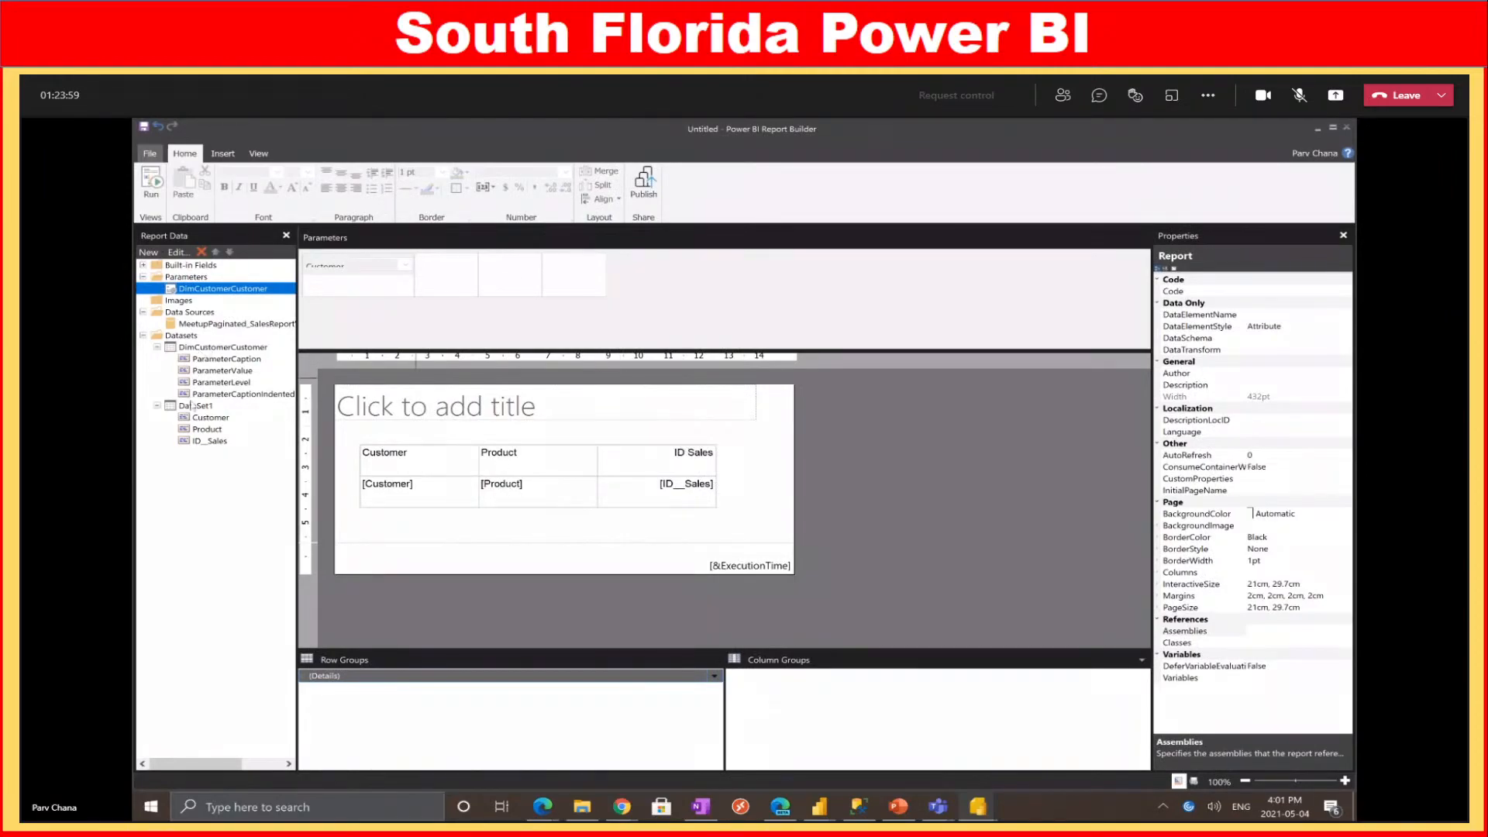
Hide the parameter datasets again and open DataSet1's query in the query designer
{"action": "right_click", "coordinate": [177, 337]}
{"action": "left_click", "coordinate": [205, 358]}
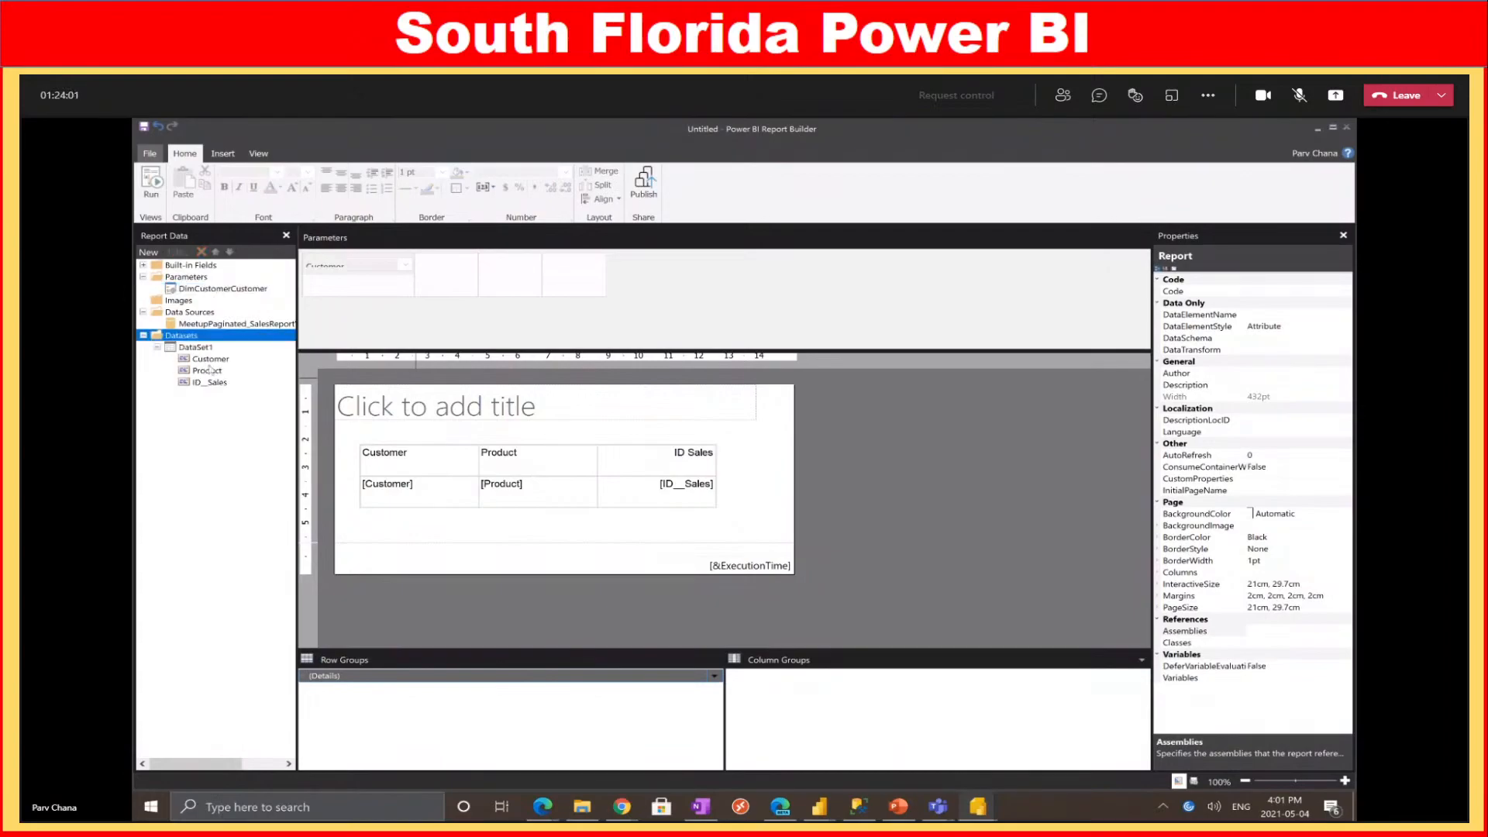
{"action": "right_click", "coordinate": [194, 348]}
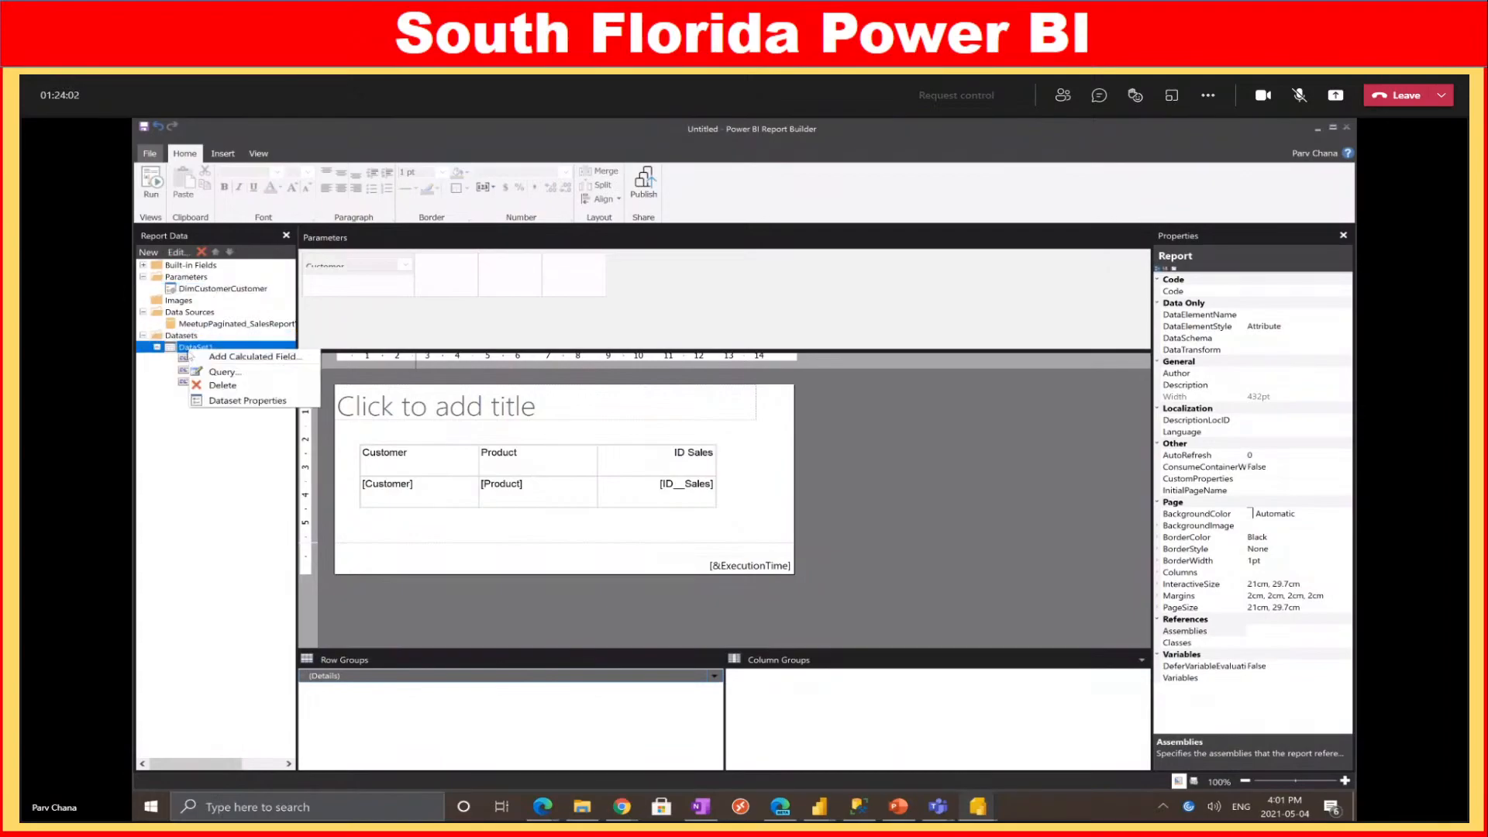
{"action": "left_click", "coordinate": [231, 372]}
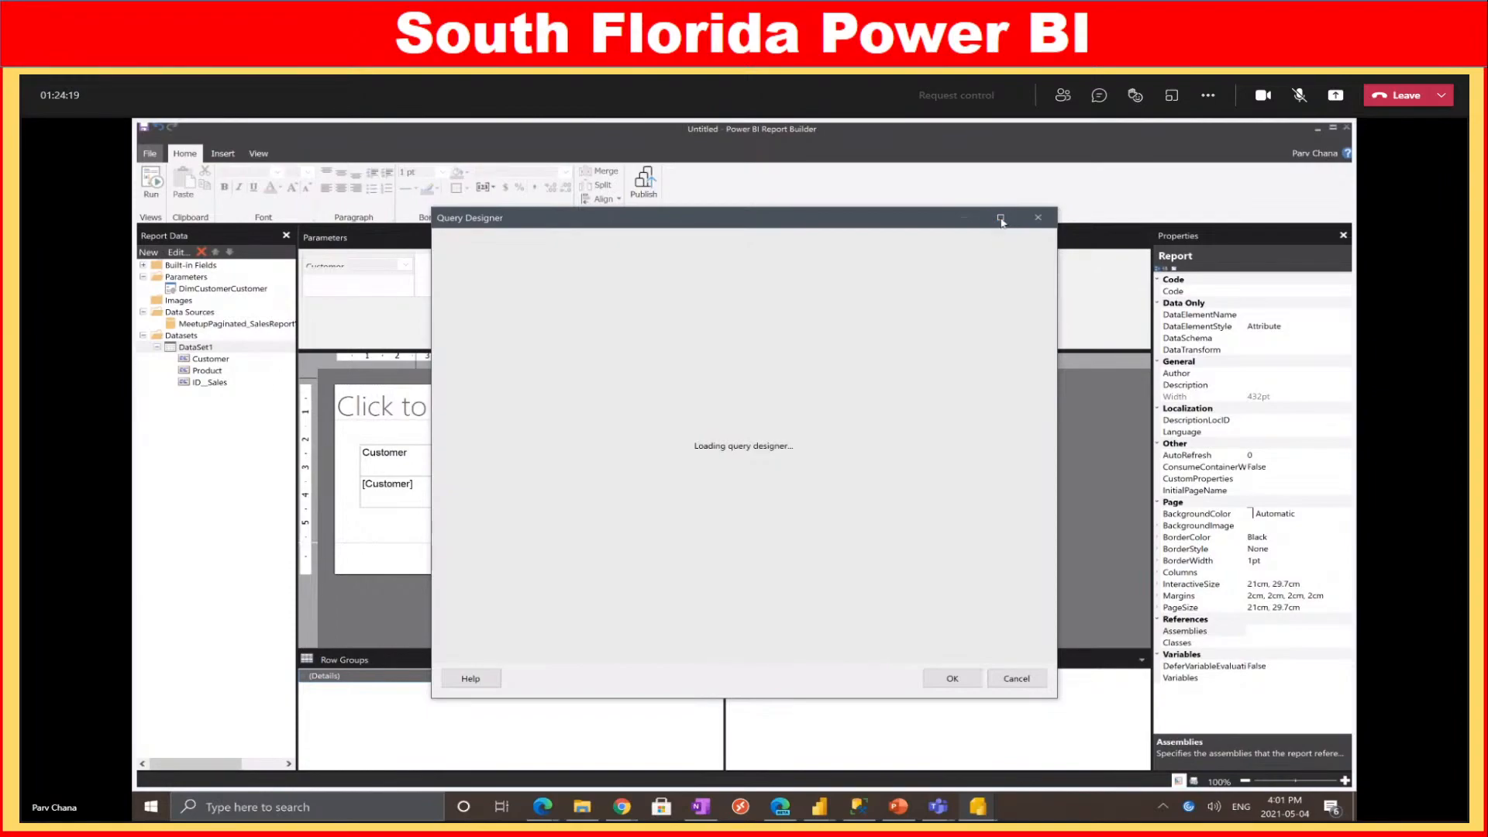
Search 'product' and add DimProduct Product as a parameterized filter to DataSet1's query
{"action": "left_click", "coordinate": [1000, 219]}
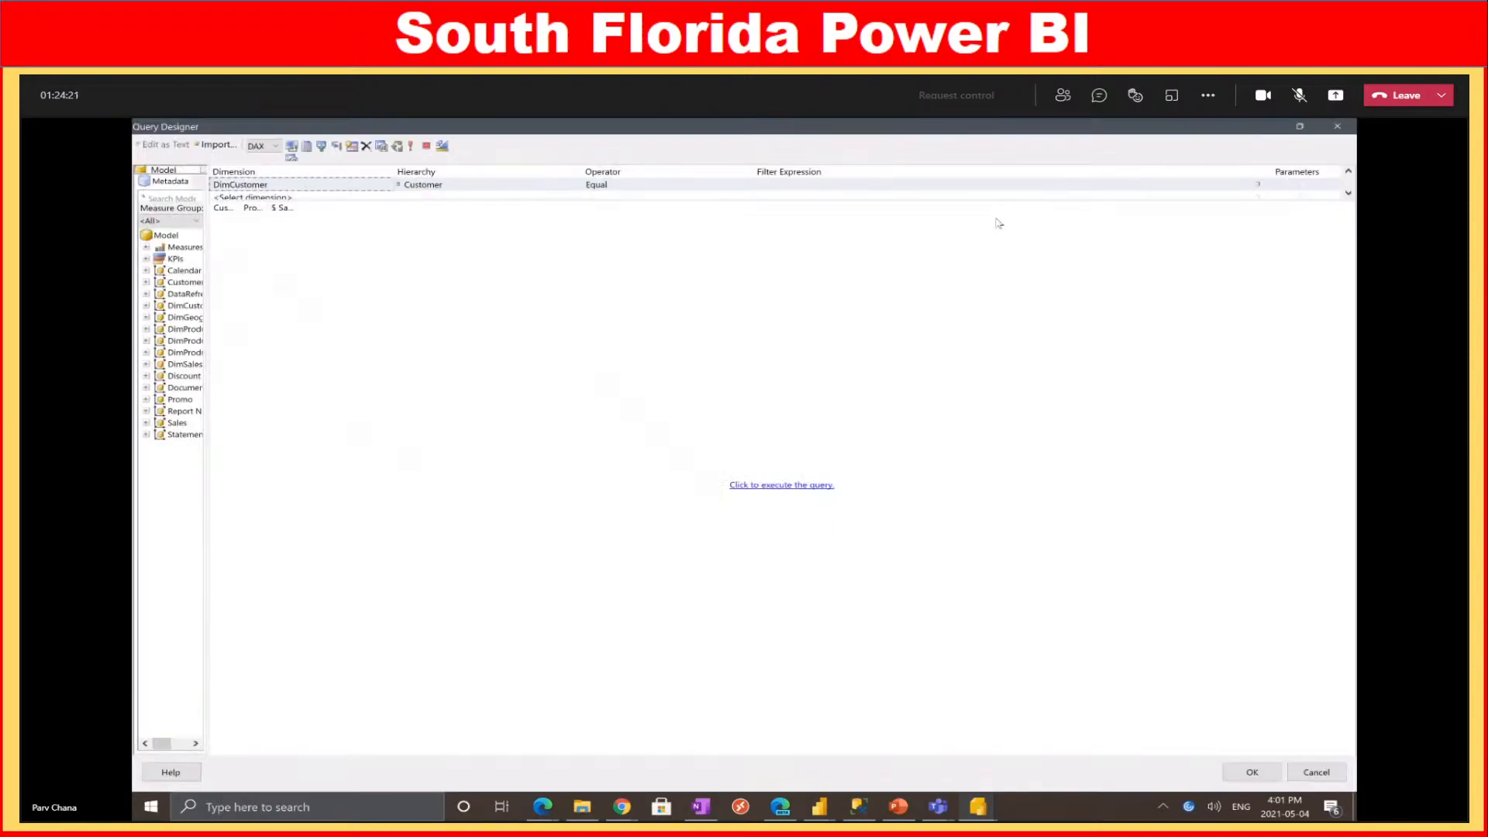
{"action": "left_click", "coordinate": [161, 198]}
{"action": "type", "text": "produ"}
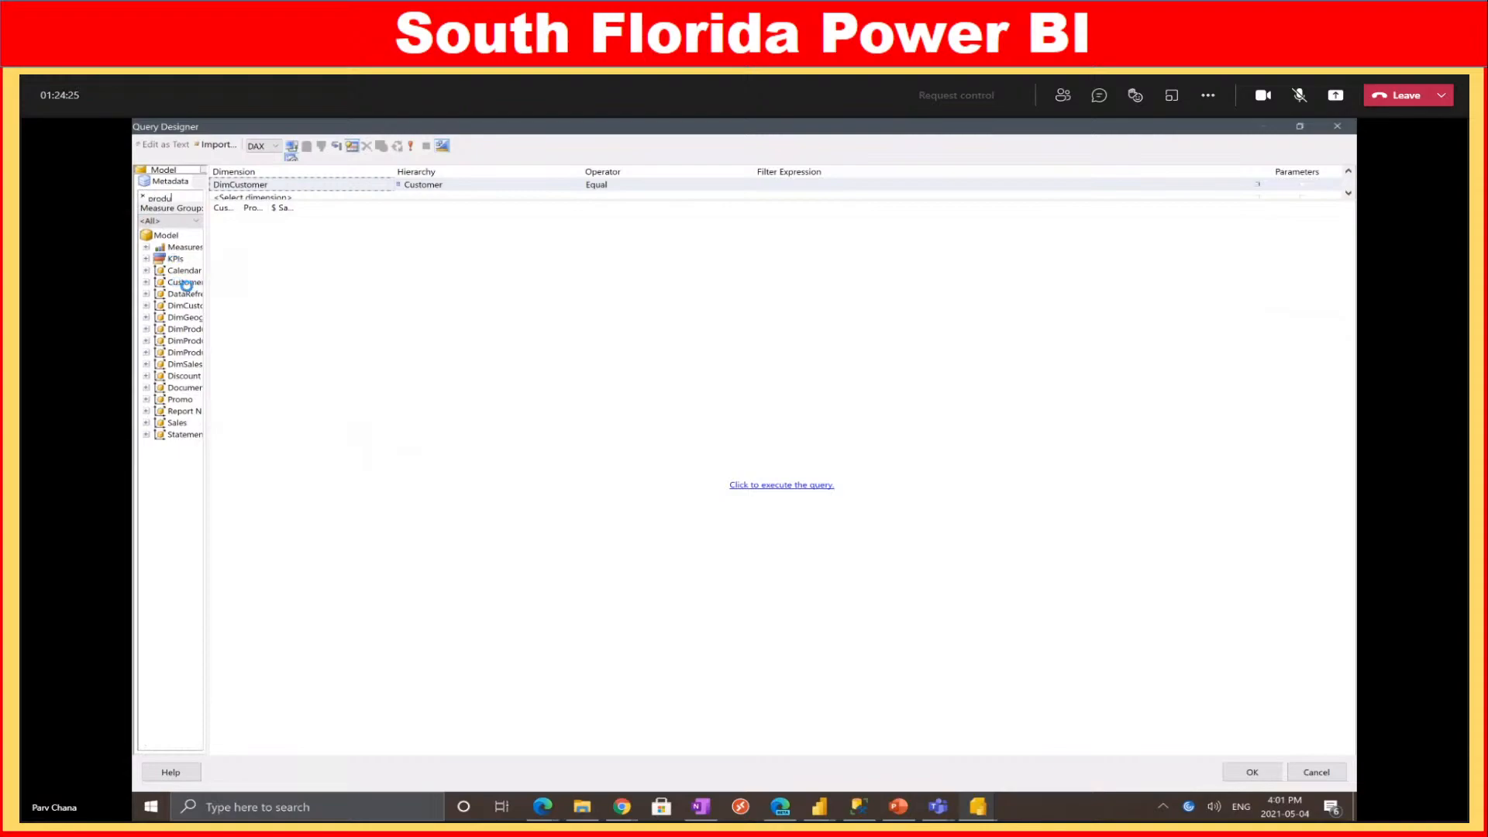
{"action": "type", "text": "ct"}
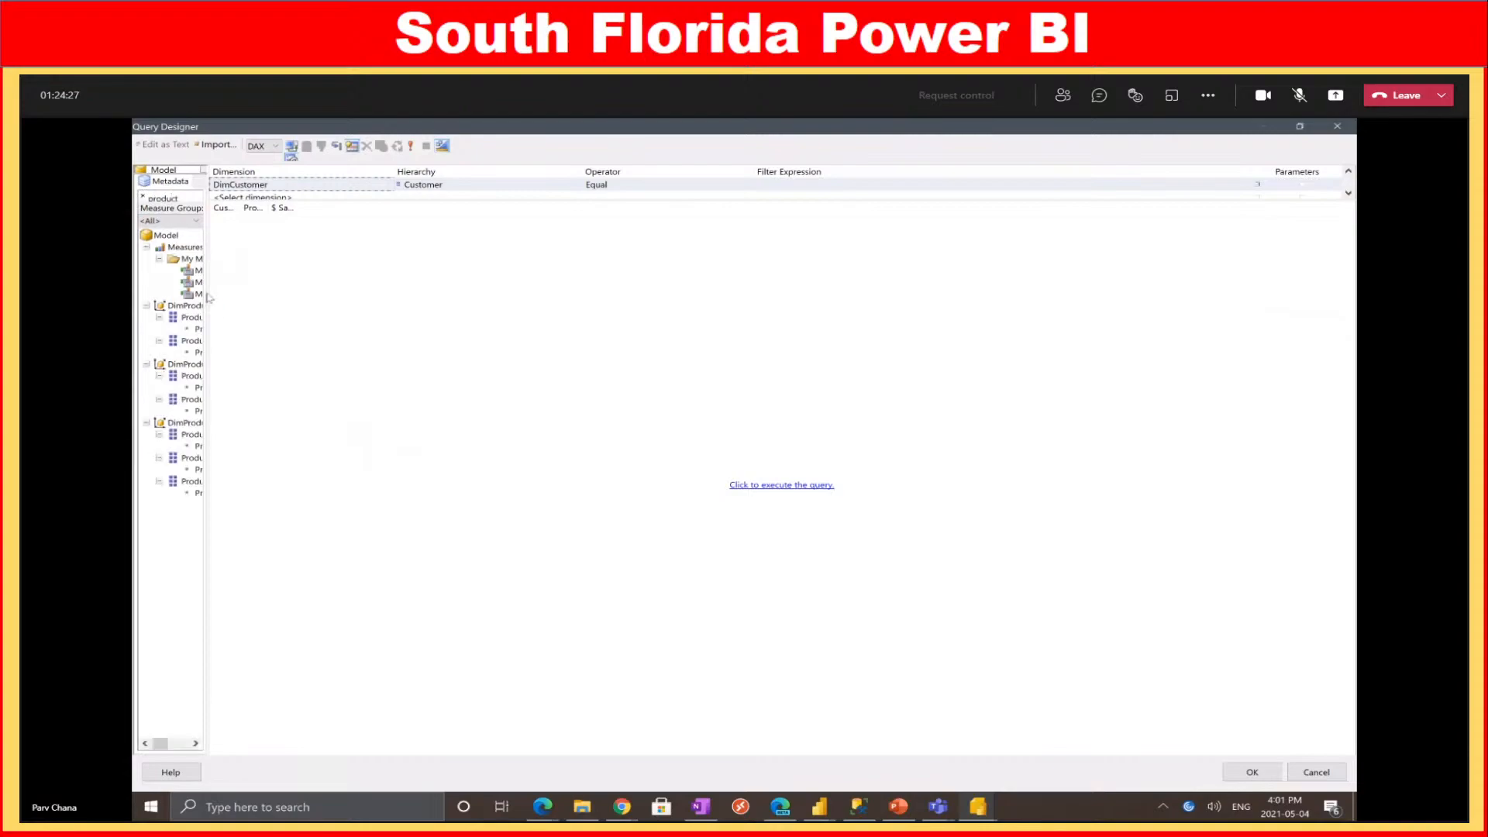
{"action": "left_click_drag", "start_coordinate": [208, 293], "coordinate": [341, 306]}
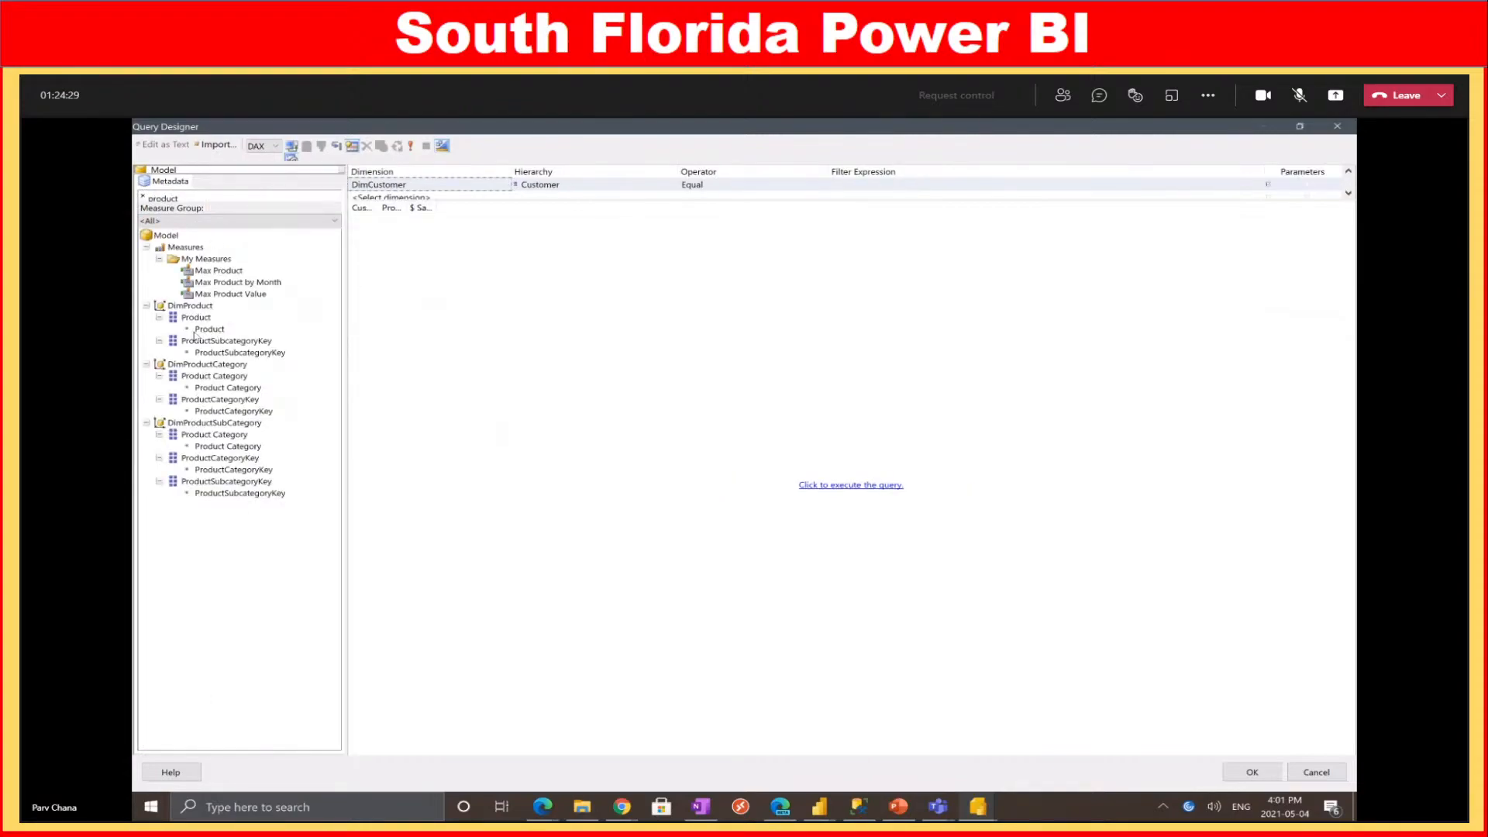
{"action": "left_click_drag", "start_coordinate": [211, 331], "coordinate": [390, 198]}
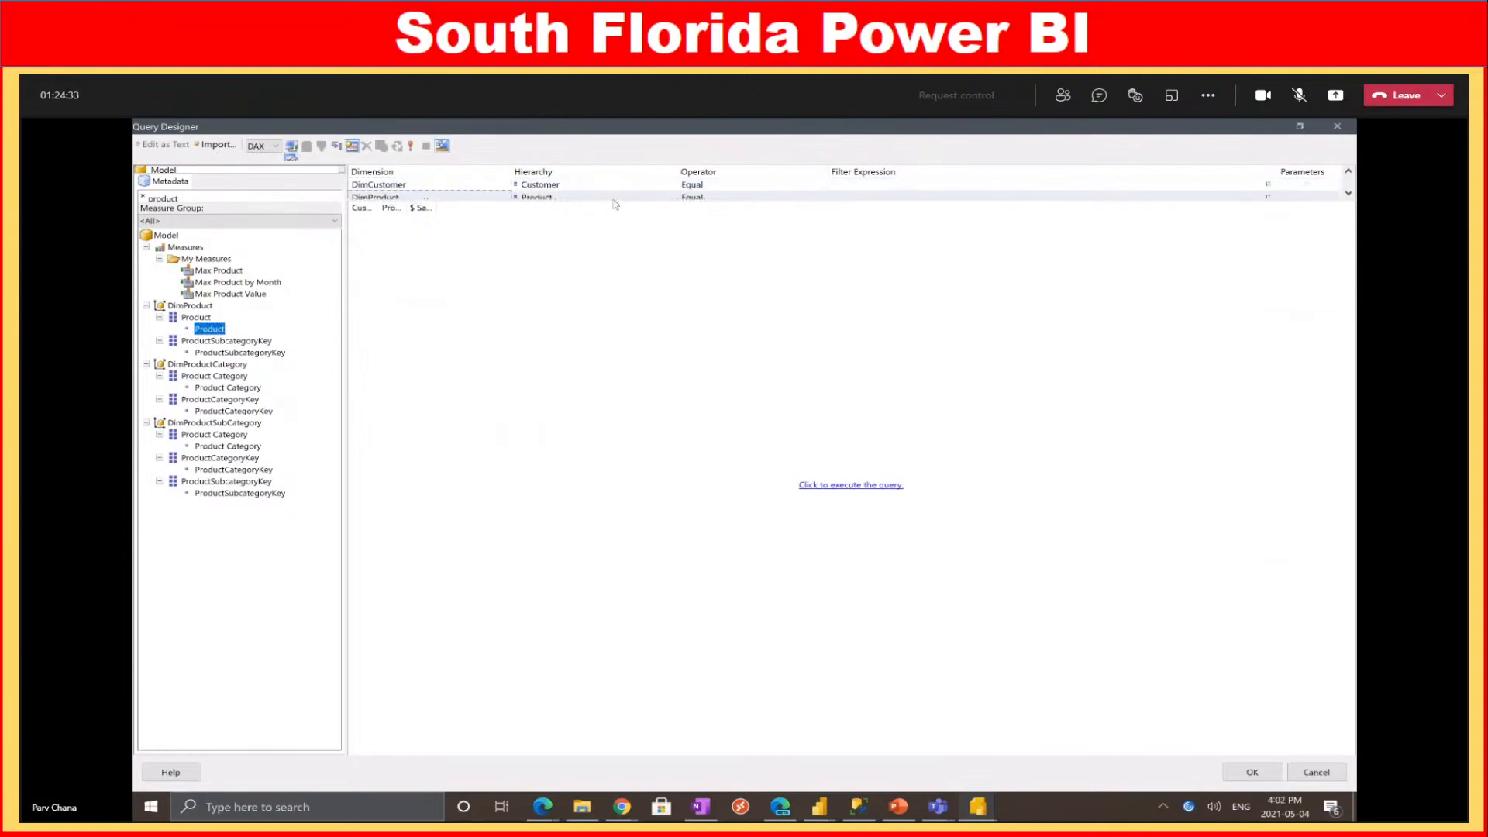
{"action": "left_click_drag", "start_coordinate": [613, 205], "coordinate": [681, 332]}
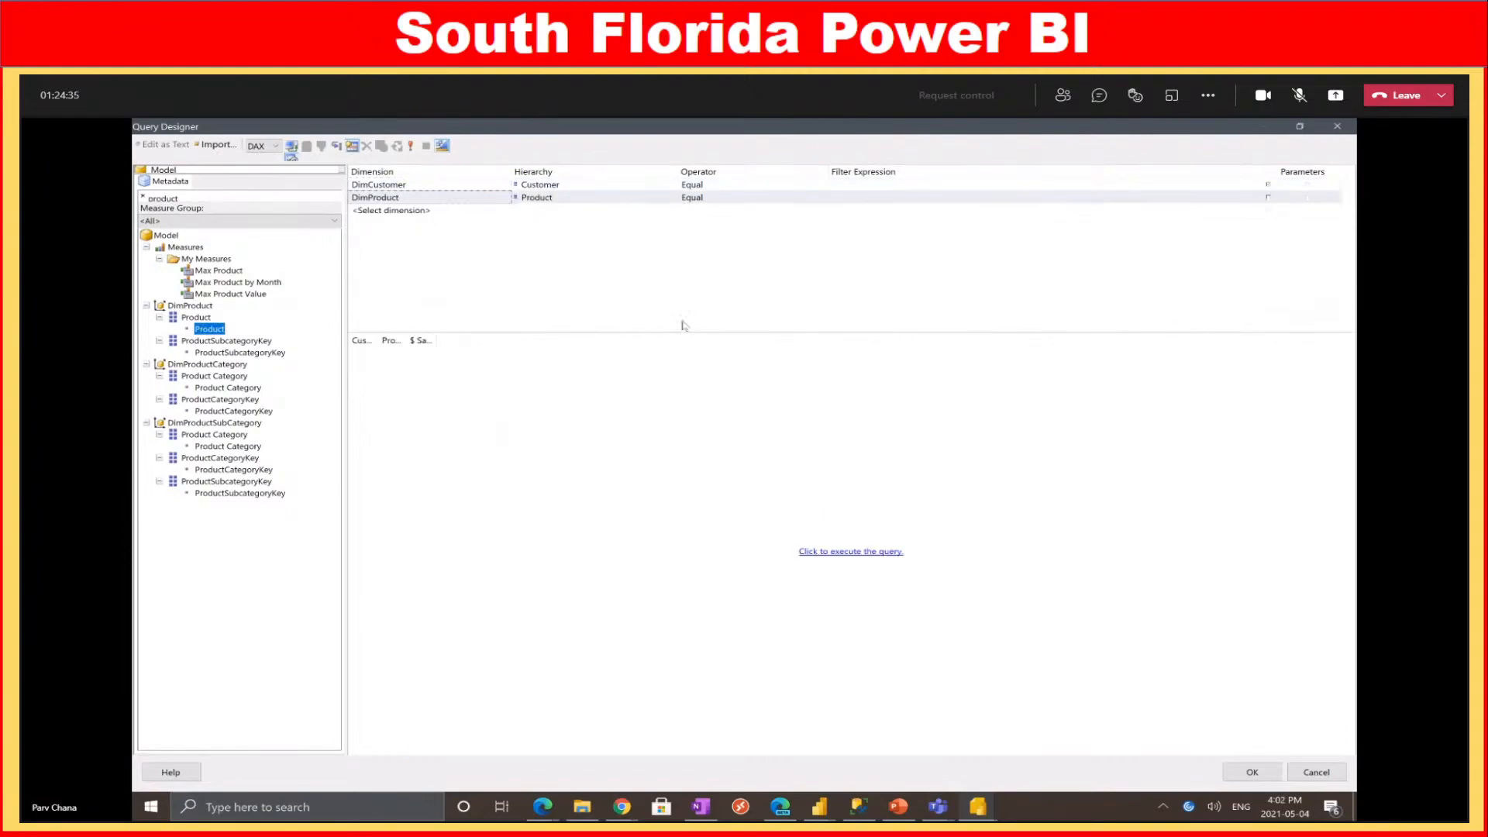
{"action": "left_click", "coordinate": [1269, 200]}
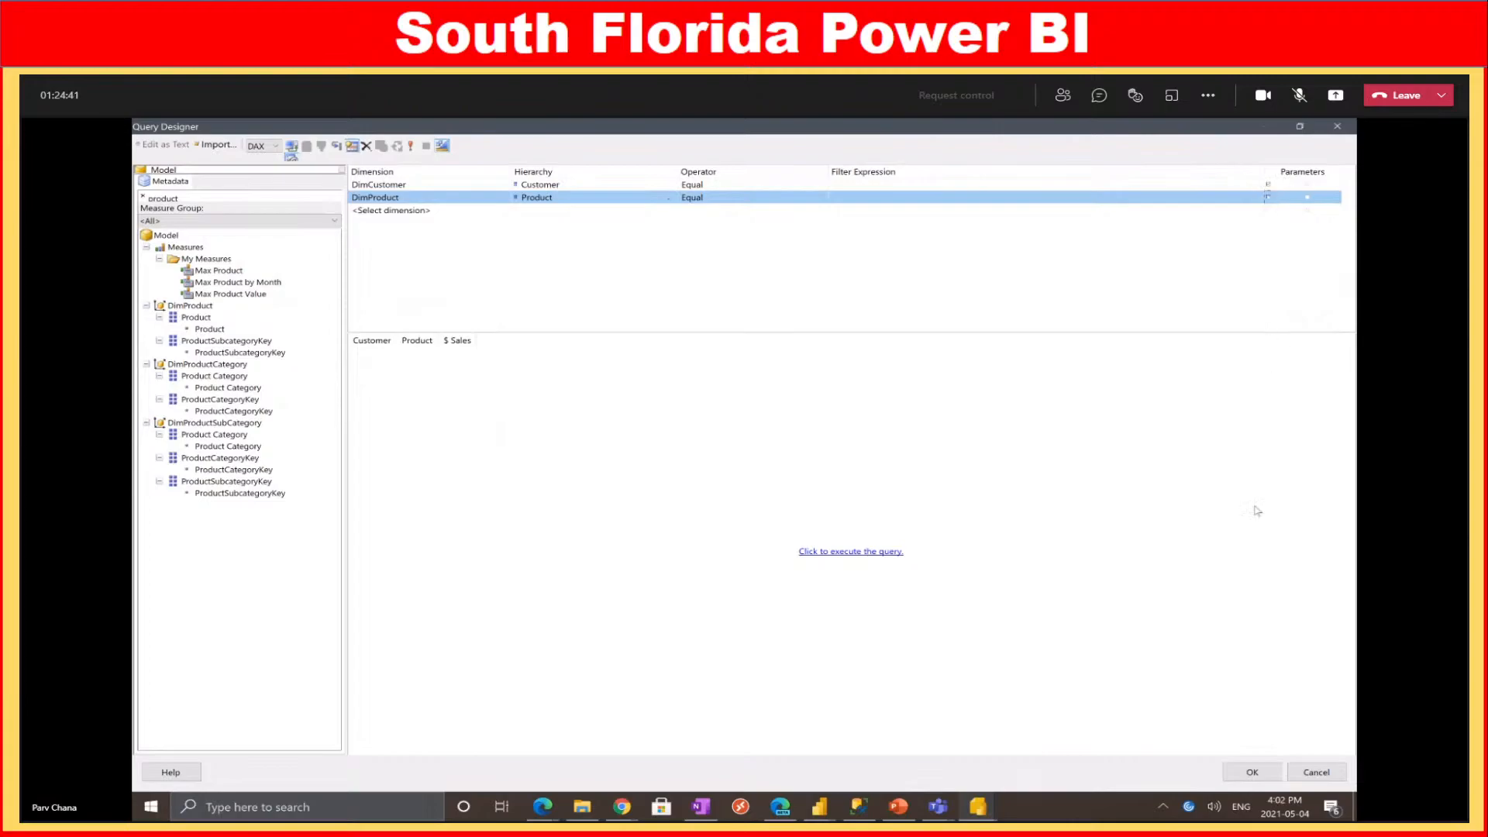
{"action": "left_click", "coordinate": [1257, 774]}
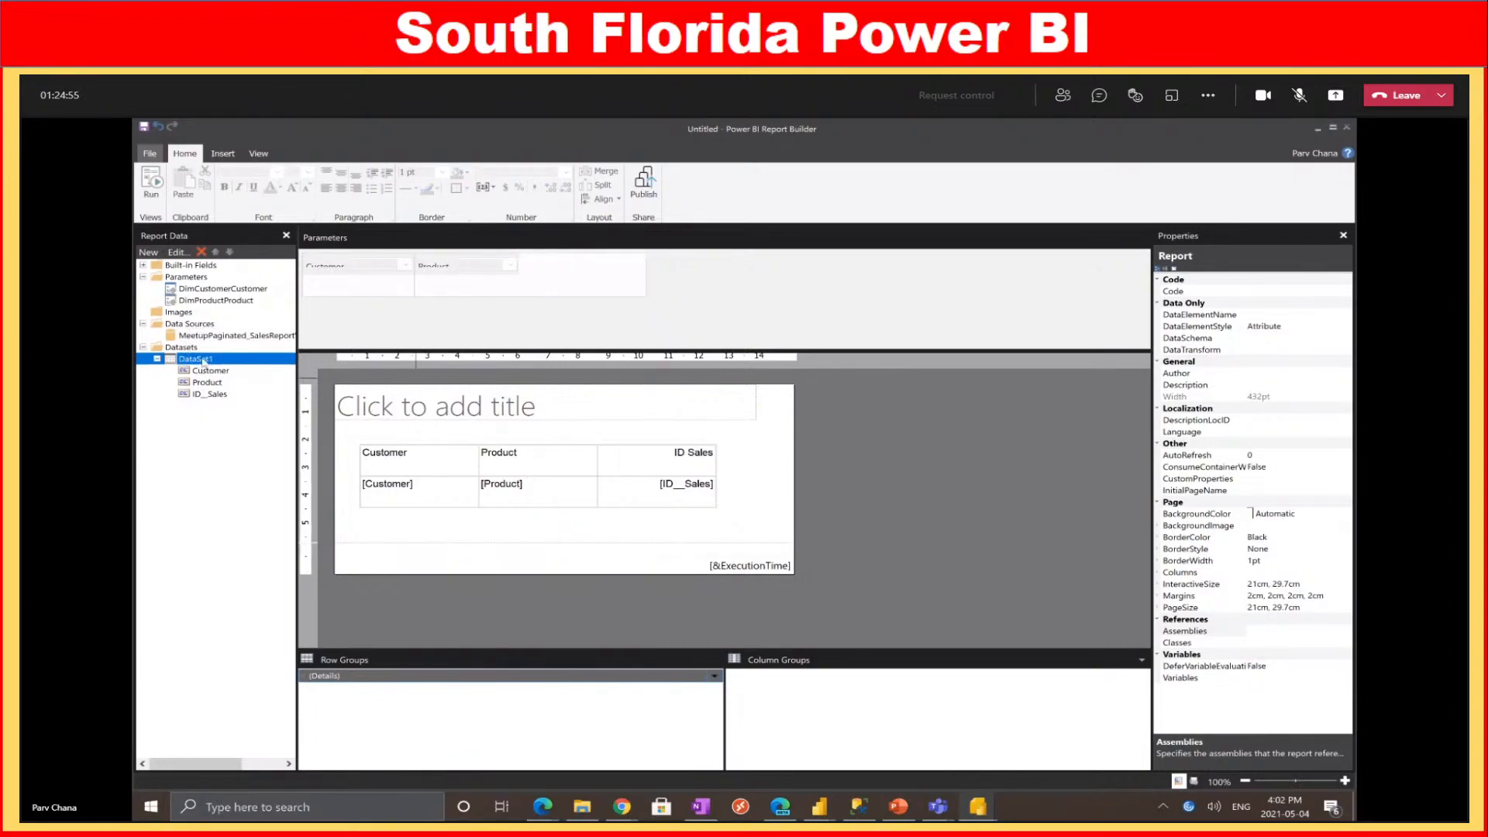
{"action": "right_click", "coordinate": [203, 361]}
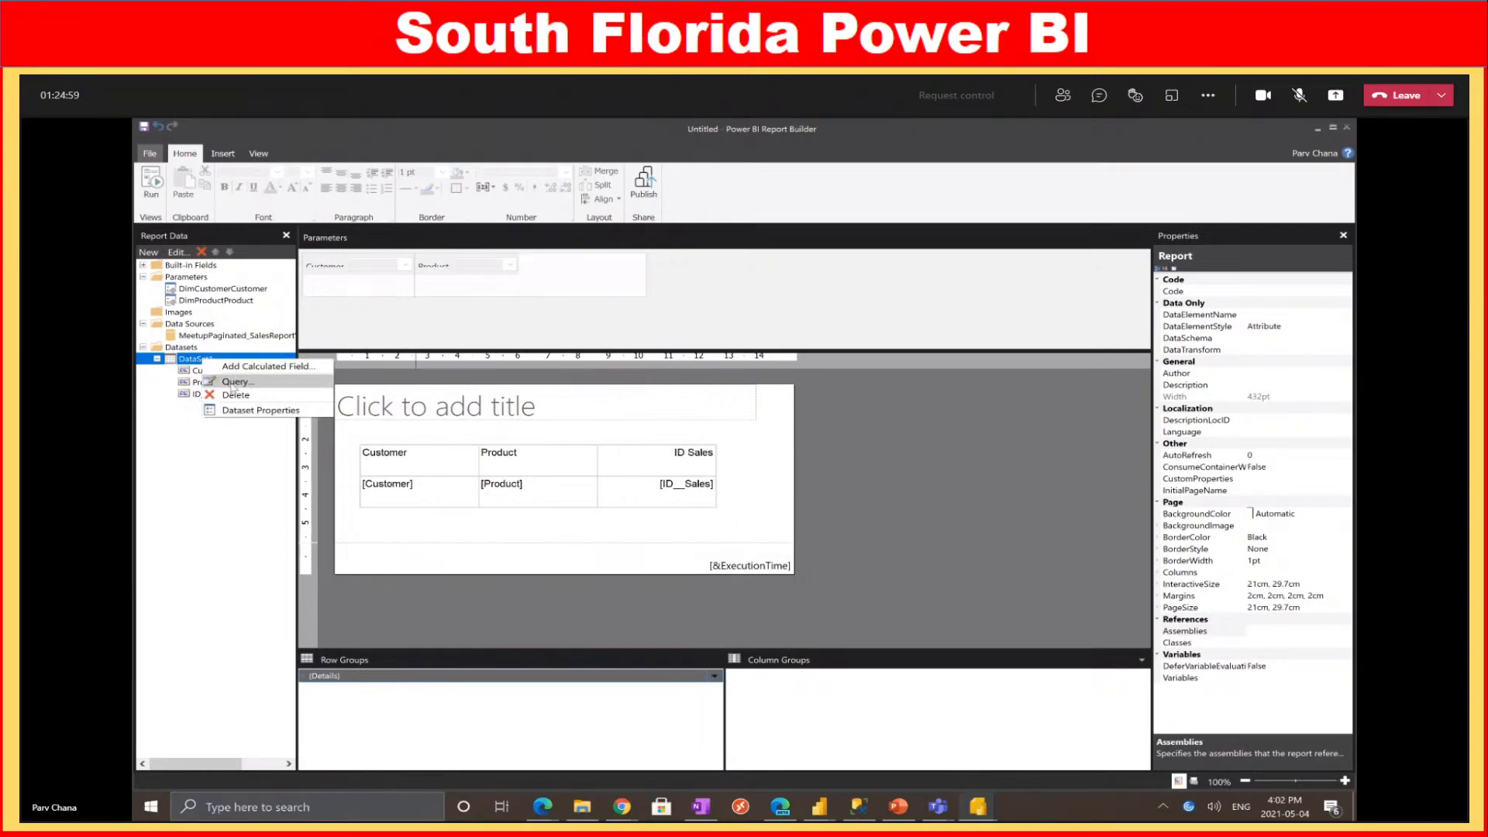
{"action": "left_click", "coordinate": [261, 411]}
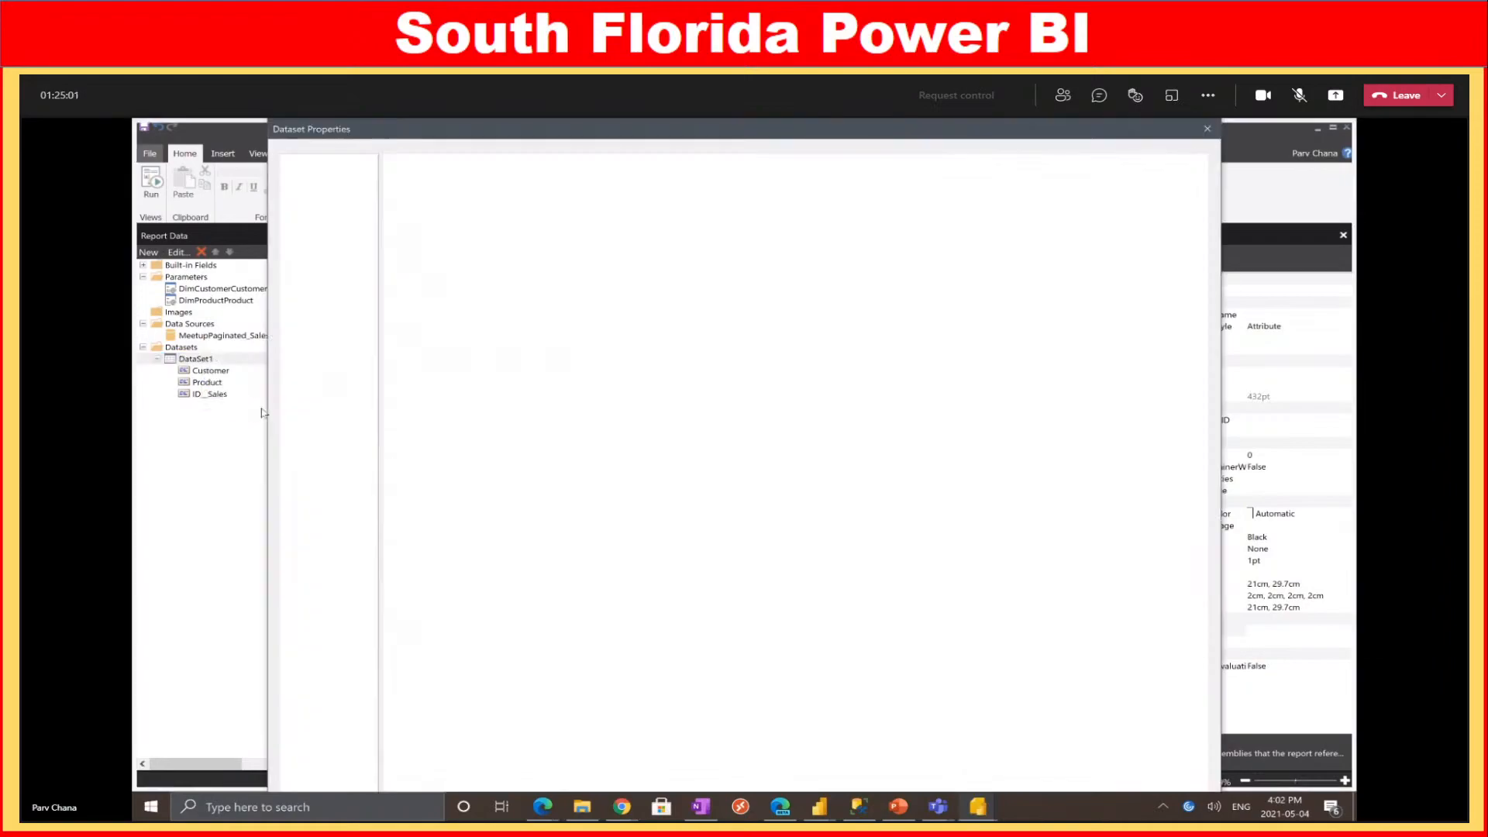
{"action": "left_click_drag", "start_coordinate": [841, 395], "coordinate": [378, 369]}
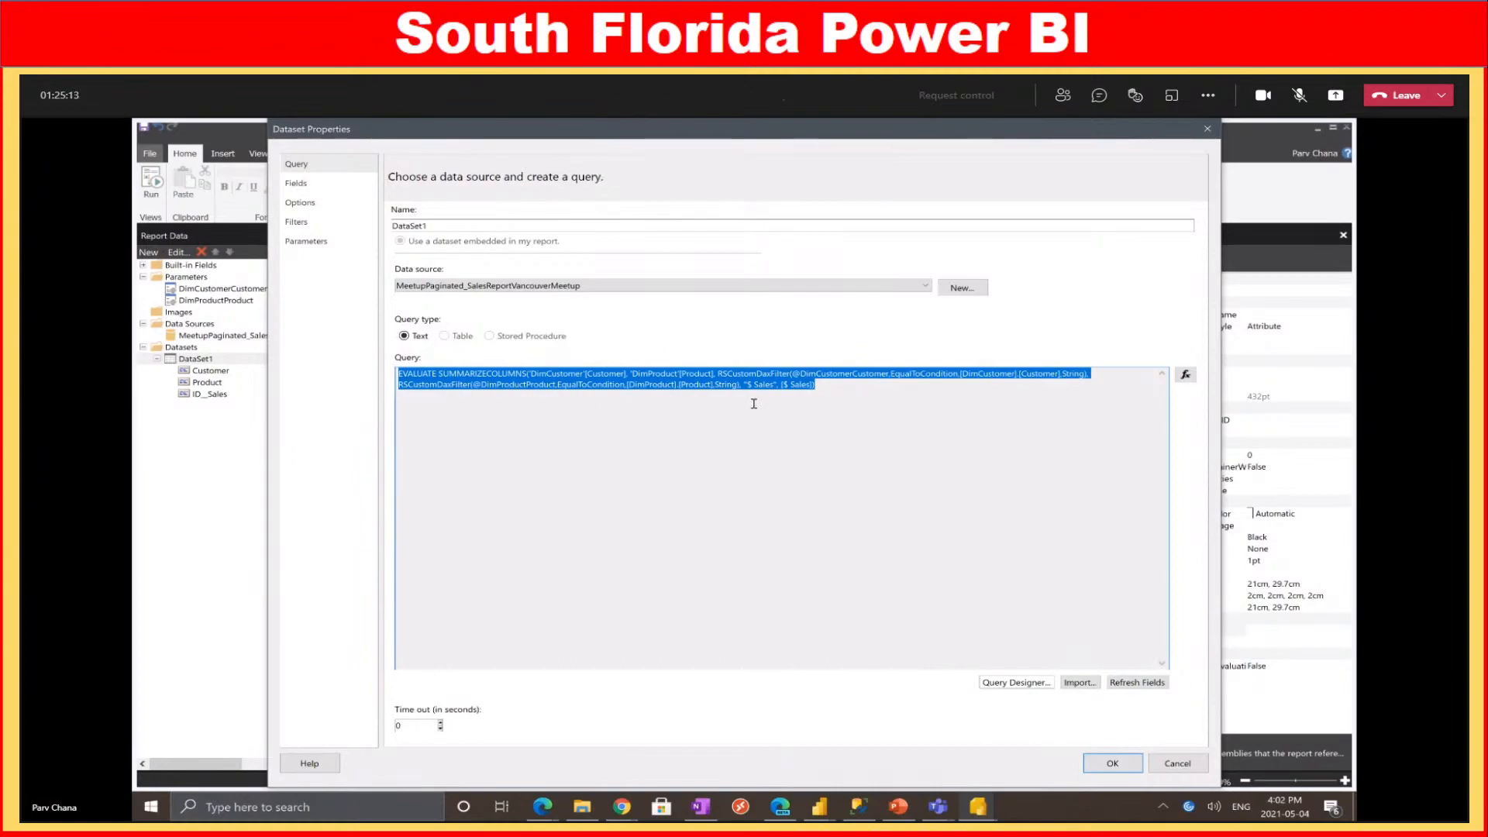
{"action": "left_click", "coordinate": [848, 420]}
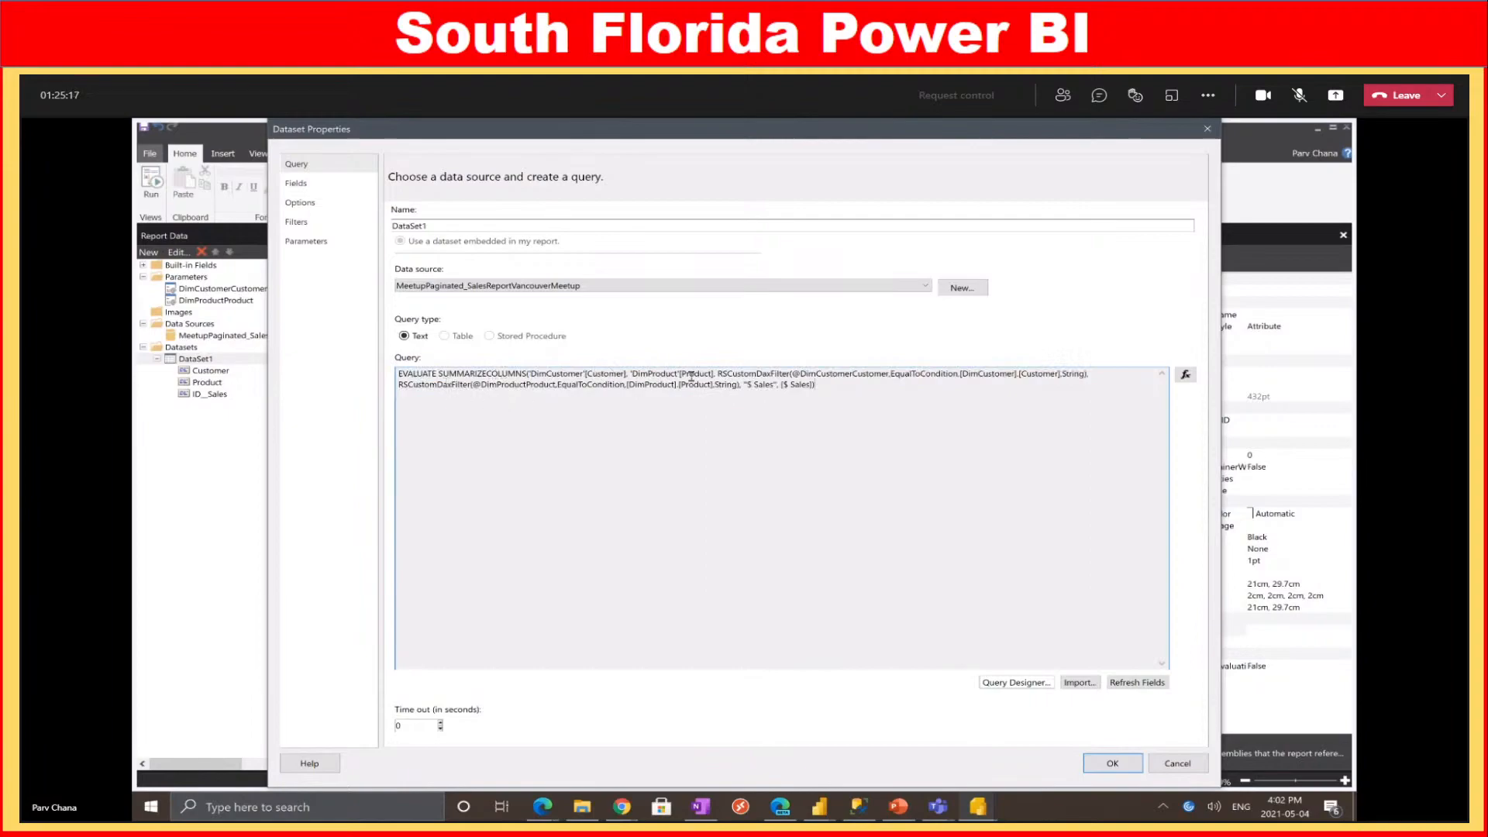
{"action": "left_click_drag", "start_coordinate": [719, 375], "coordinate": [905, 375]}
{"action": "left_click_drag", "start_coordinate": [523, 385], "coordinate": [669, 387]}
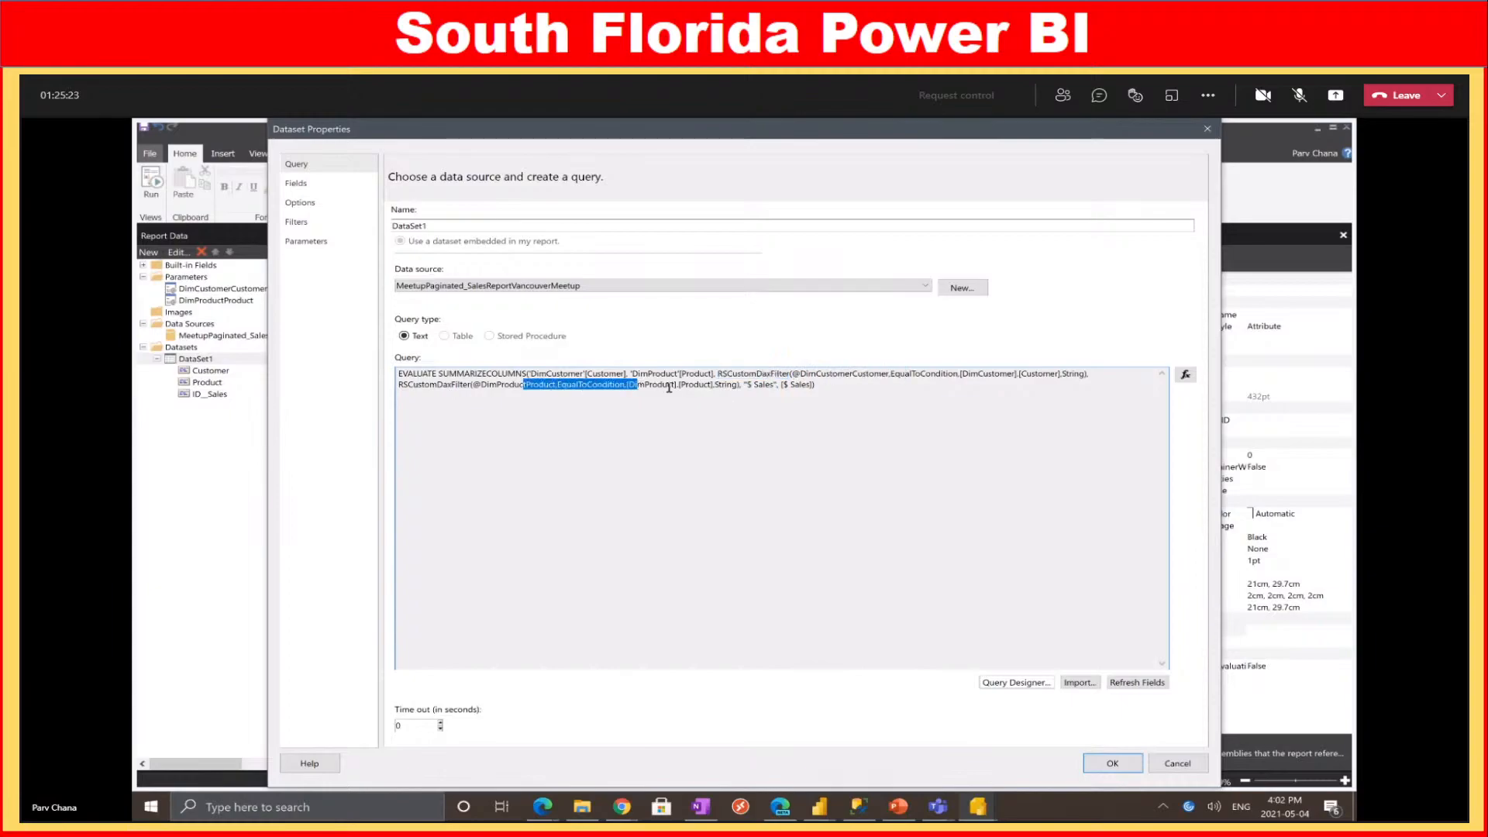
{"action": "left_click", "coordinate": [1172, 765]}
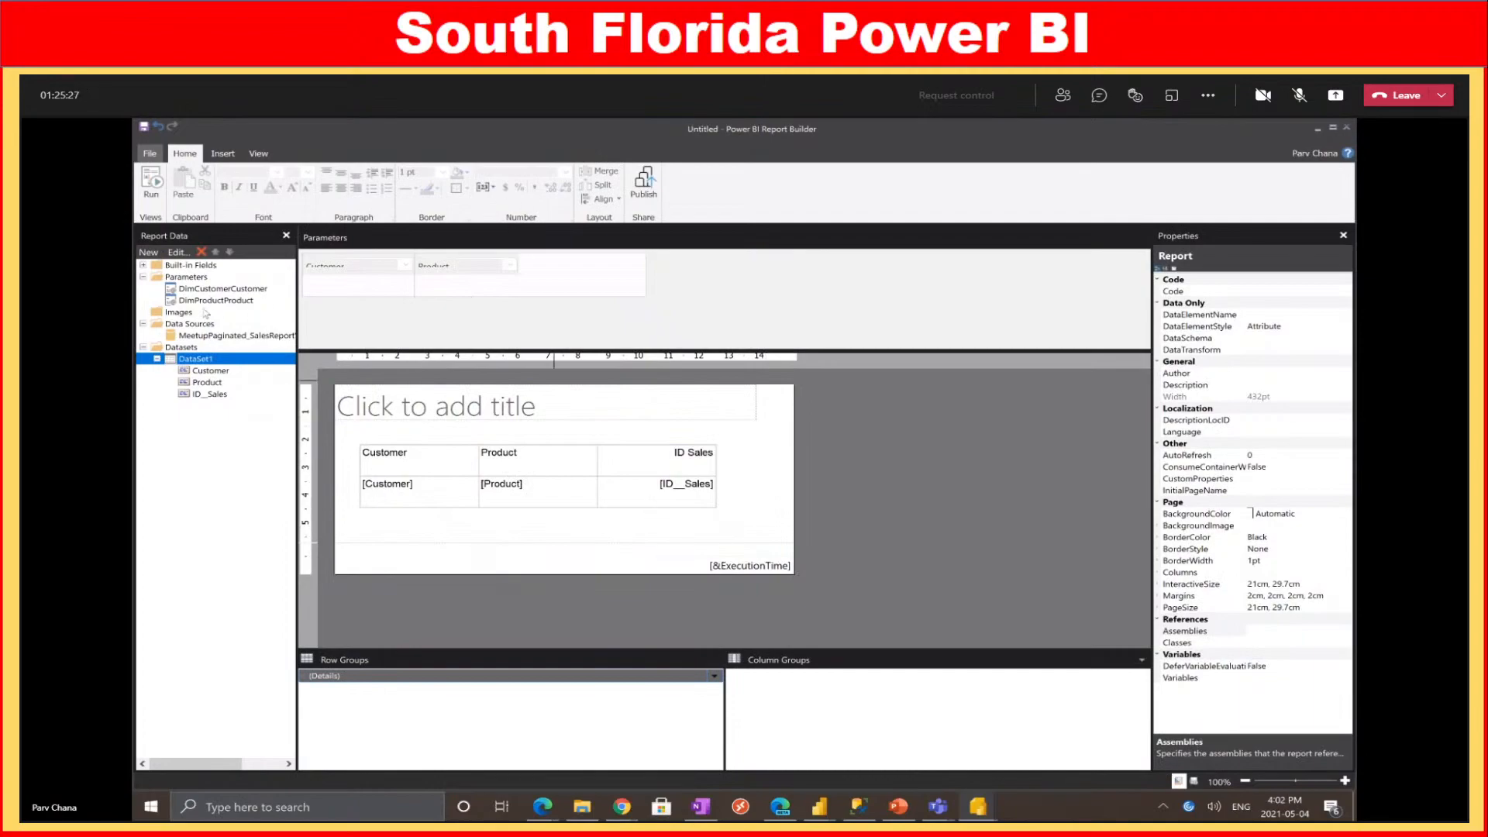
{"action": "left_click", "coordinate": [215, 300]}
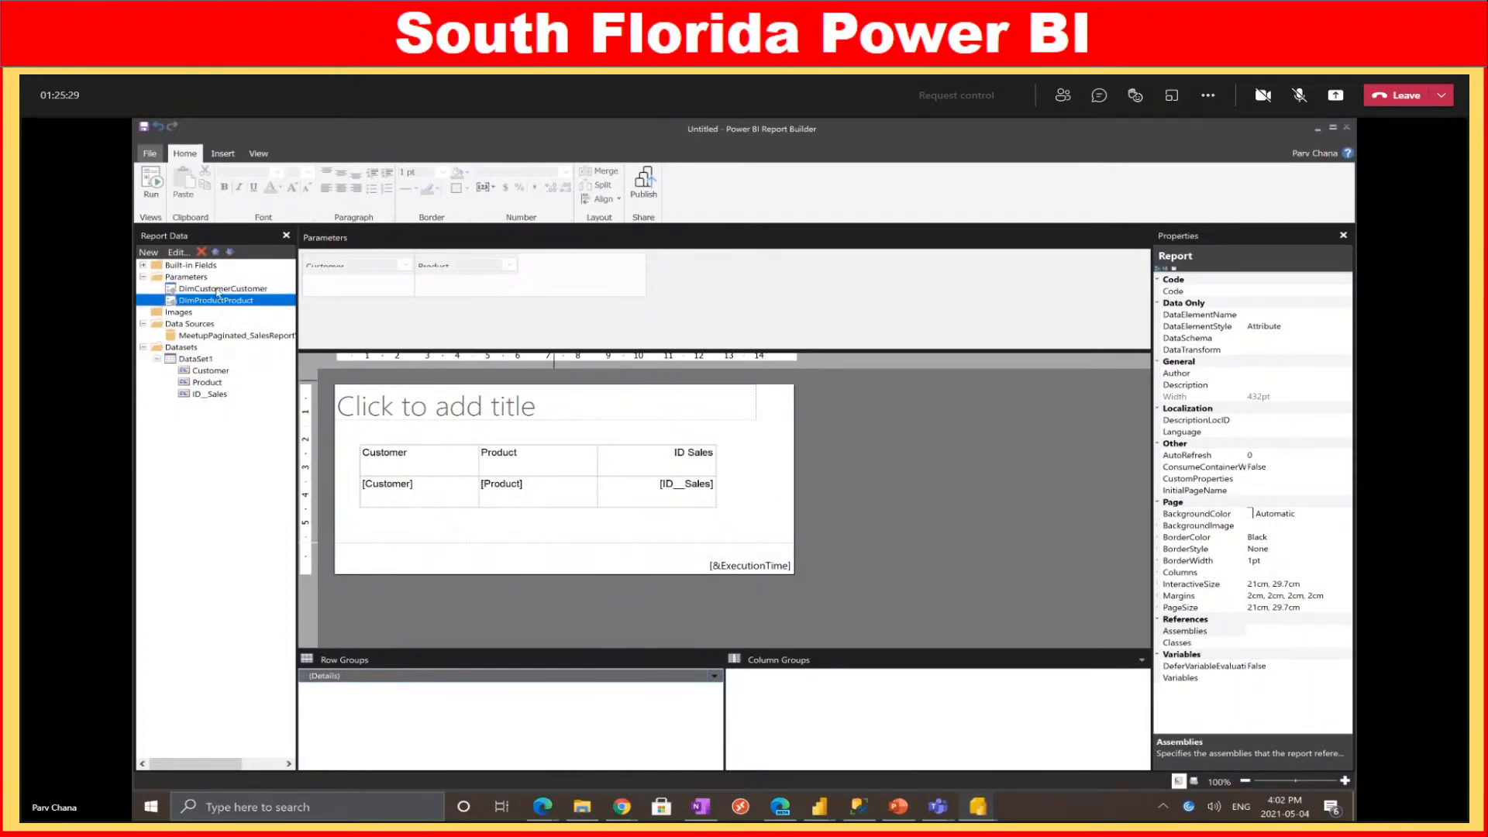
Show hidden datasets to reveal DimCustomerCustomer and DimProductProduct
{"action": "right_click", "coordinate": [186, 347]}
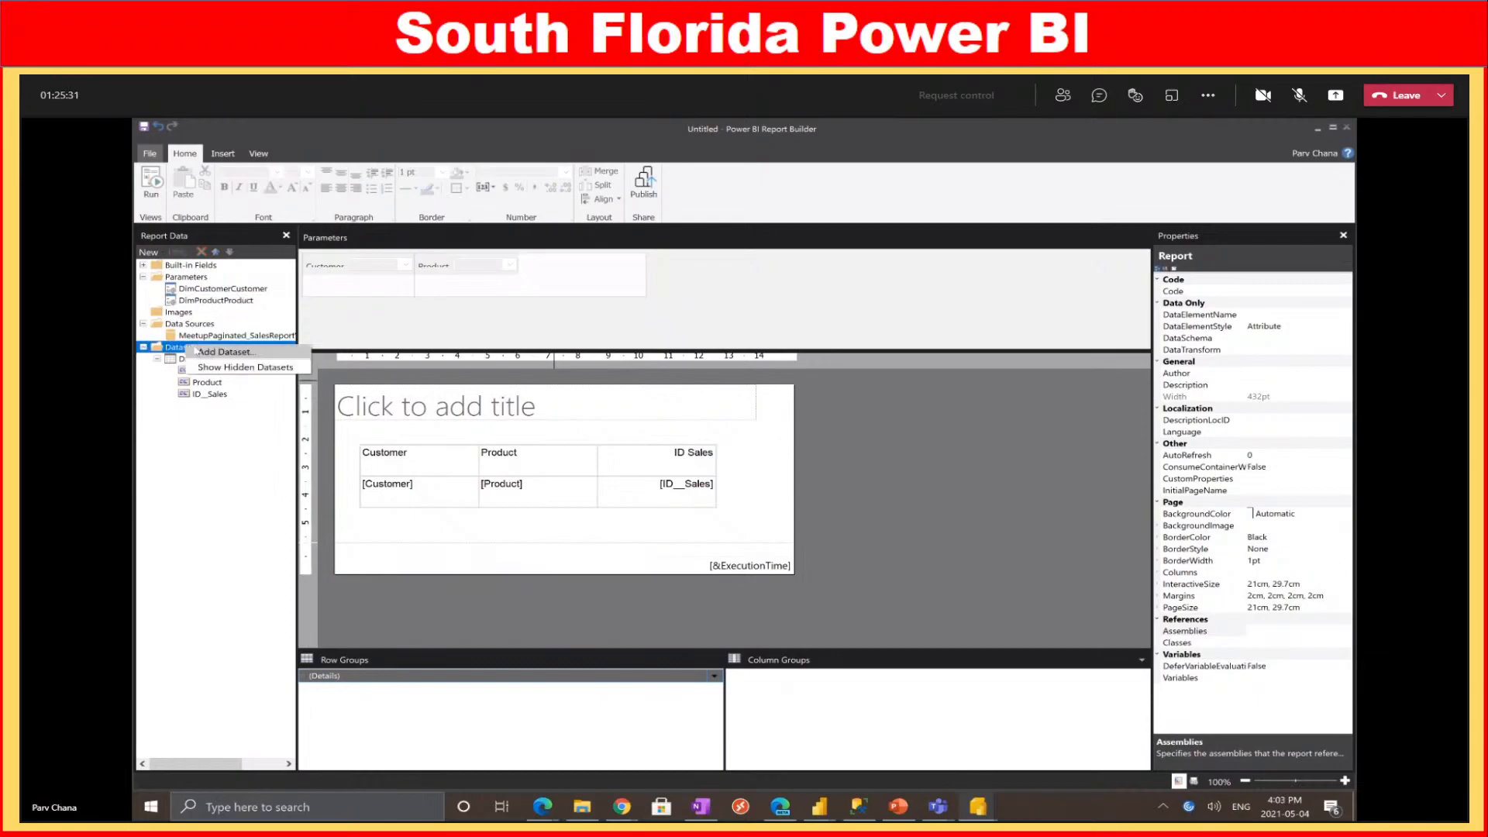
{"action": "left_click", "coordinate": [235, 373]}
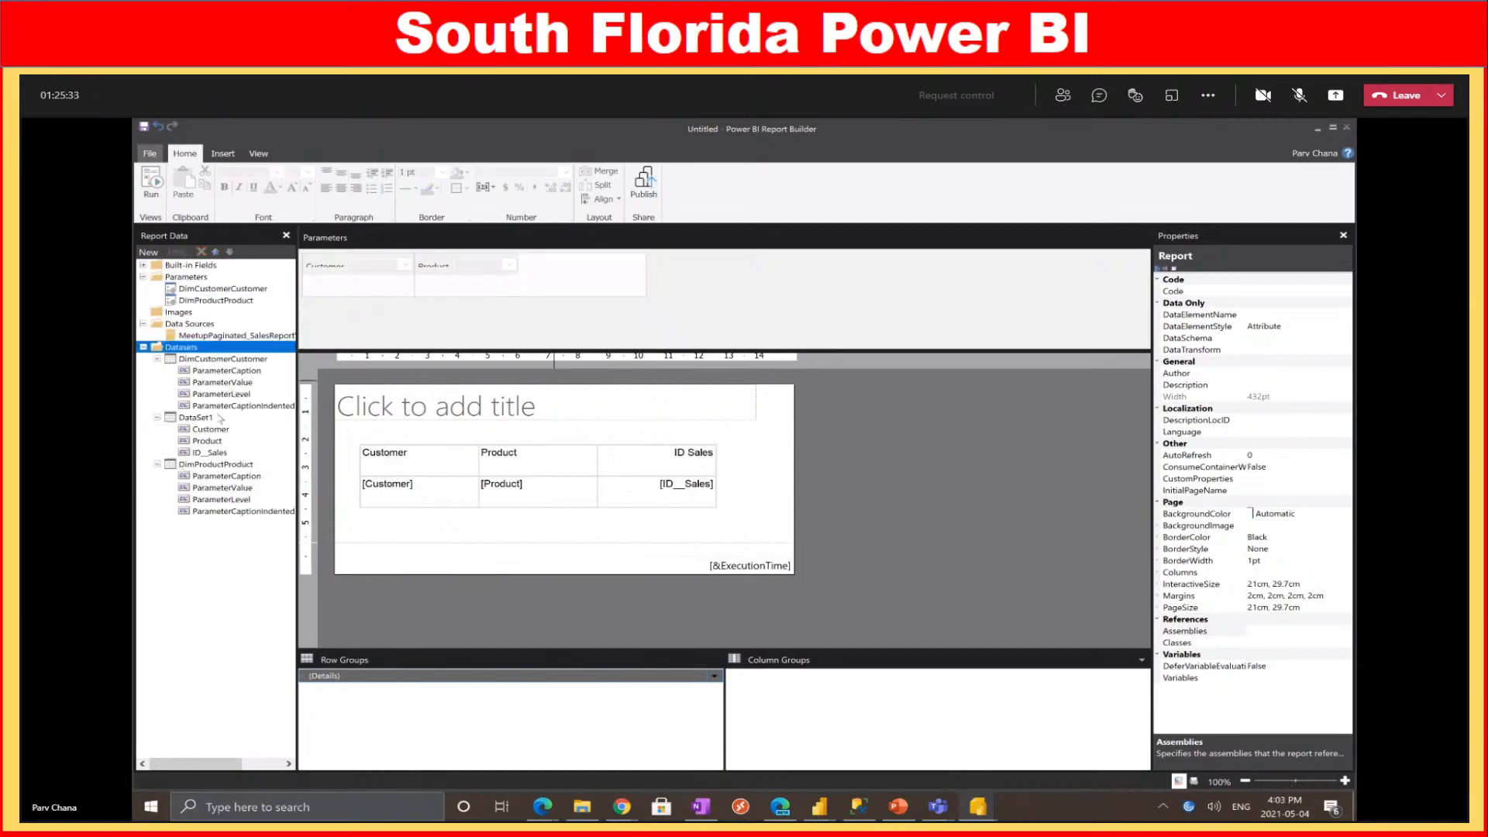
{"action": "left_click", "coordinate": [215, 359]}
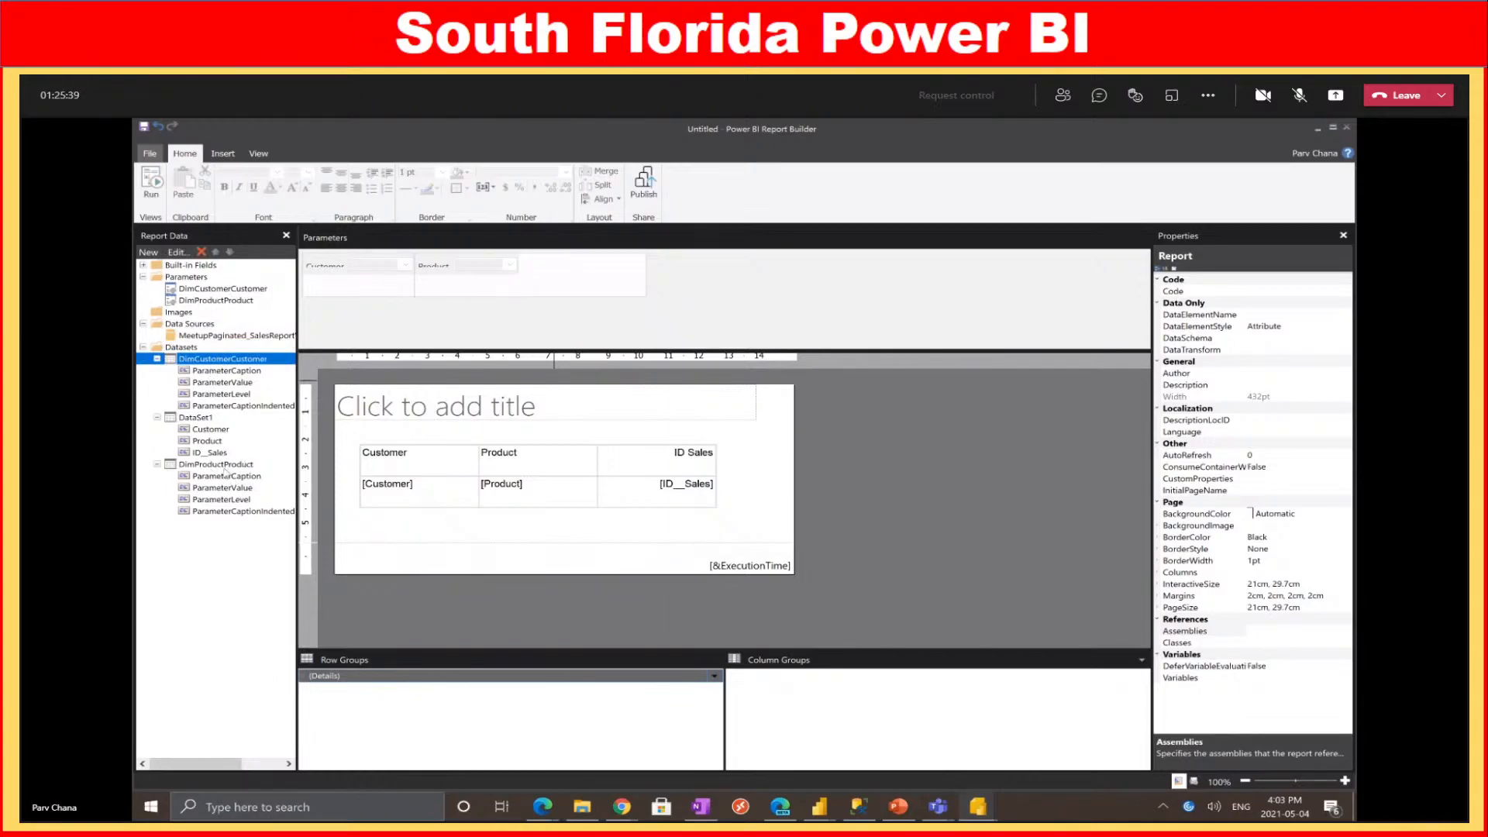
Review the DimProductProduct parameter's Available Values without changes, then switch to Run preview
{"action": "right_click", "coordinate": [236, 302]}
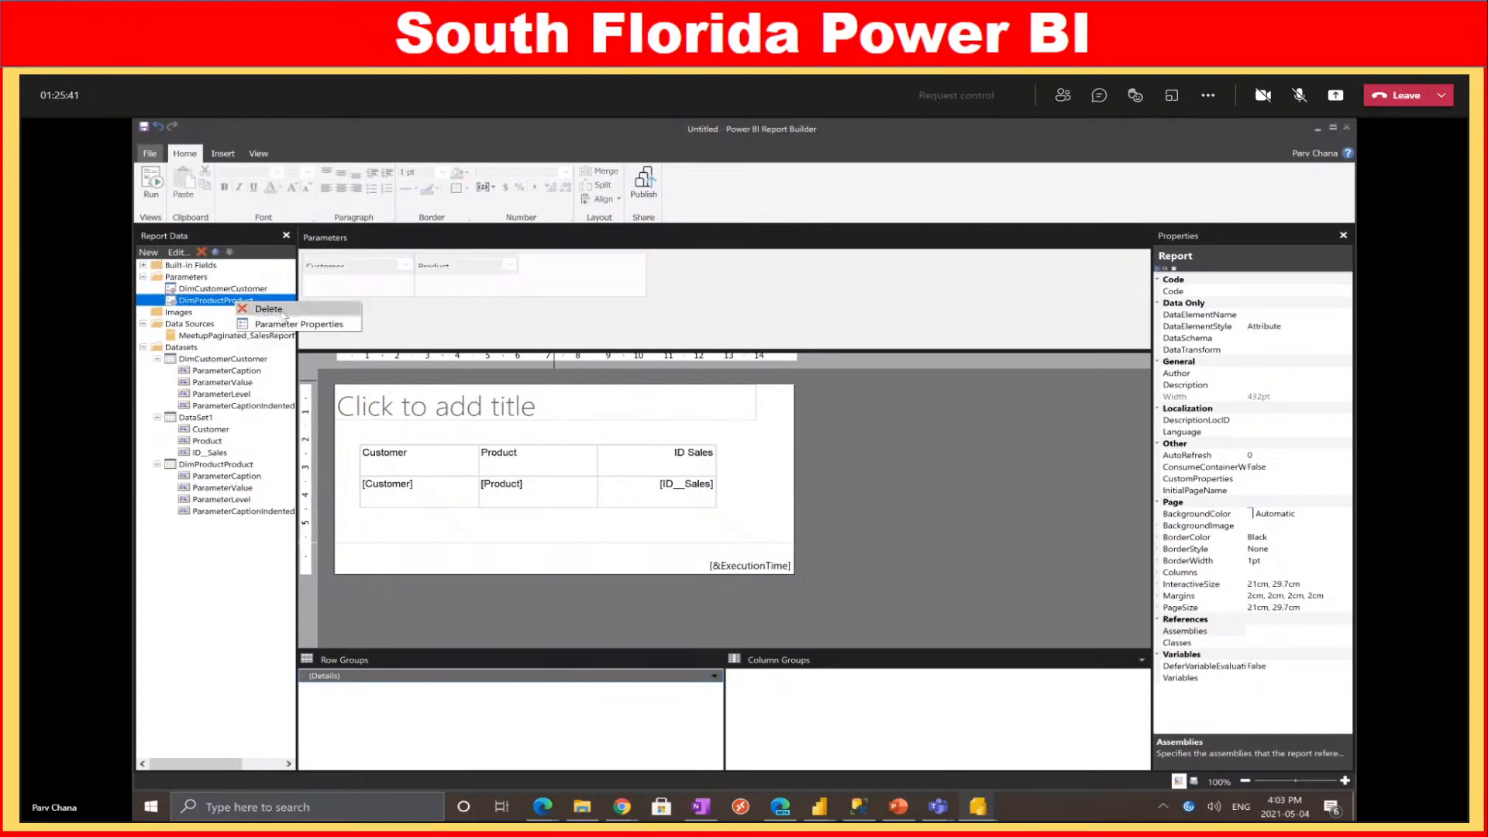
{"action": "left_click", "coordinate": [283, 329]}
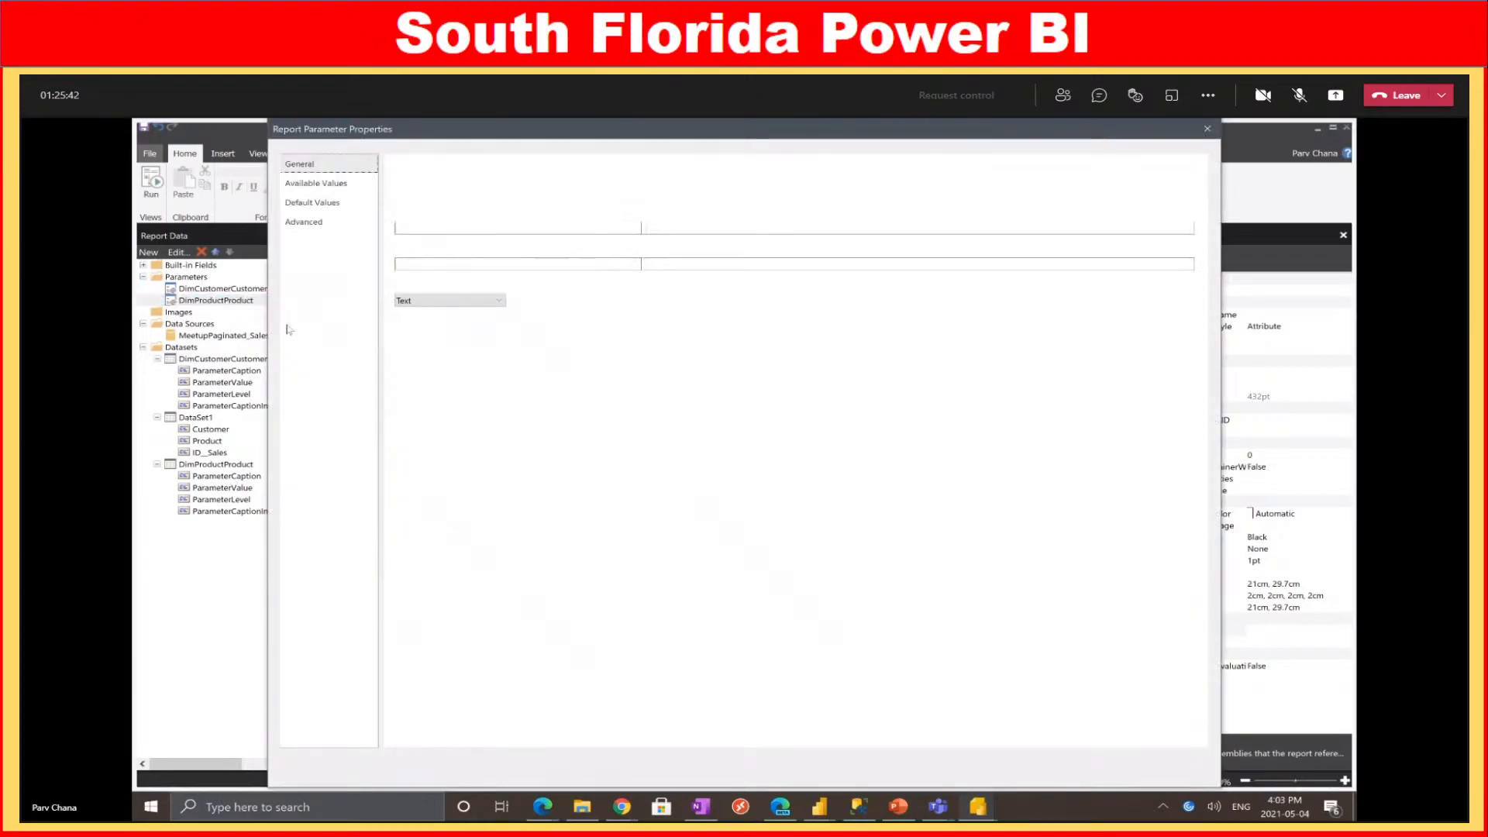
{"action": "left_click", "coordinate": [312, 184]}
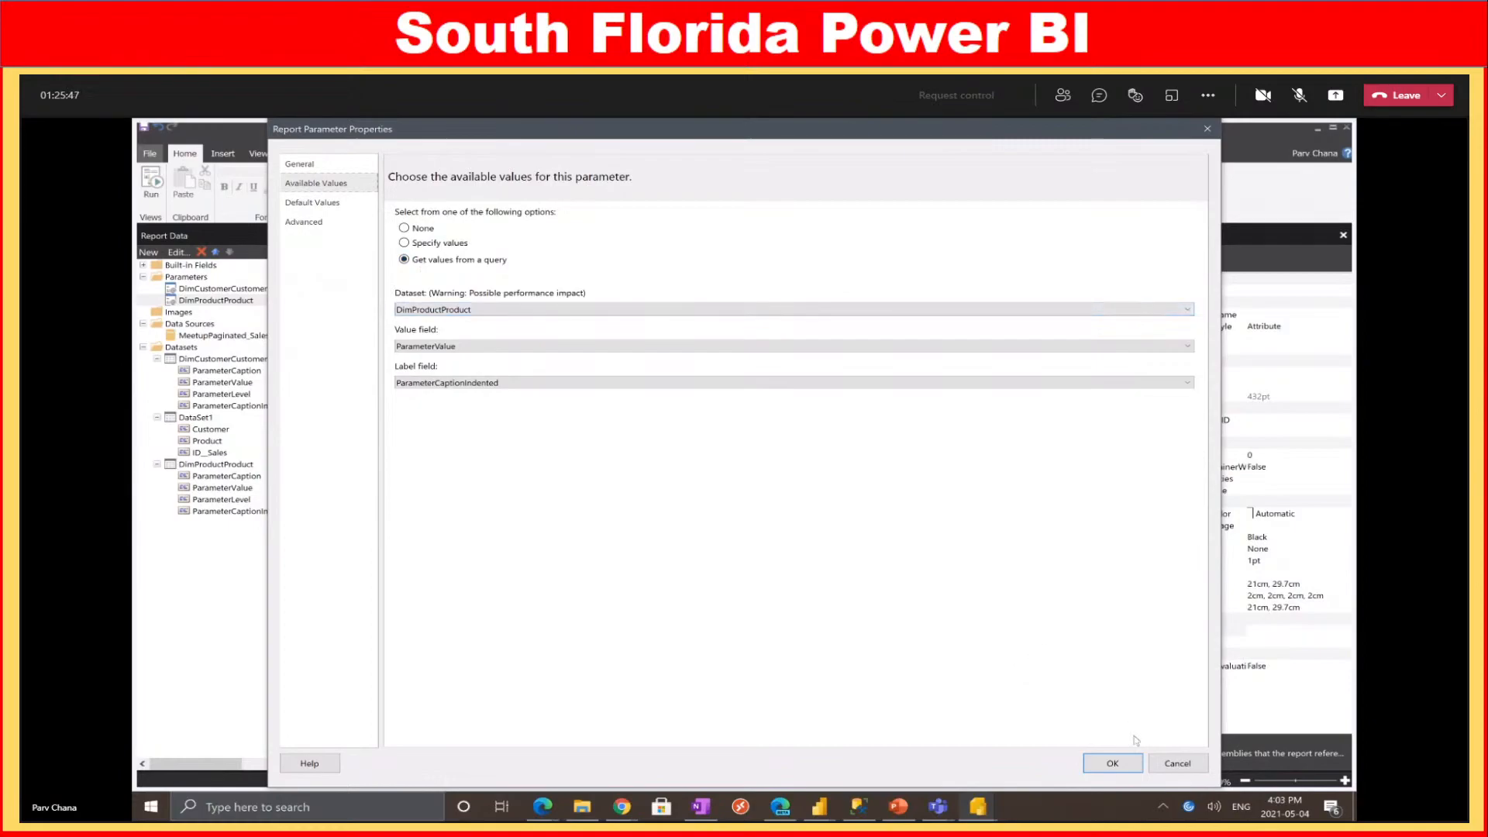
{"action": "left_click", "coordinate": [1176, 762]}
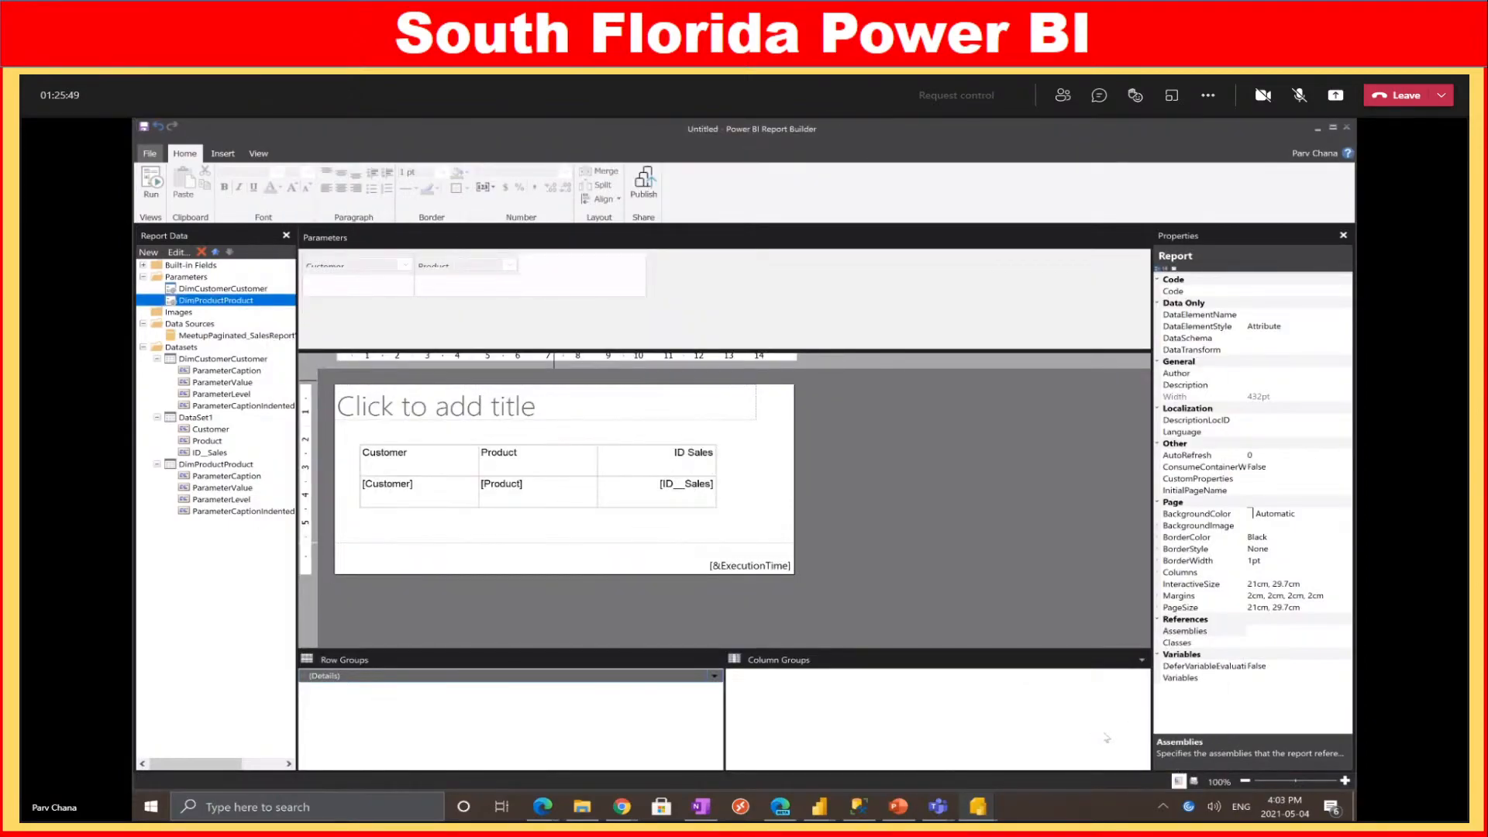
{"action": "left_click", "coordinate": [155, 186]}
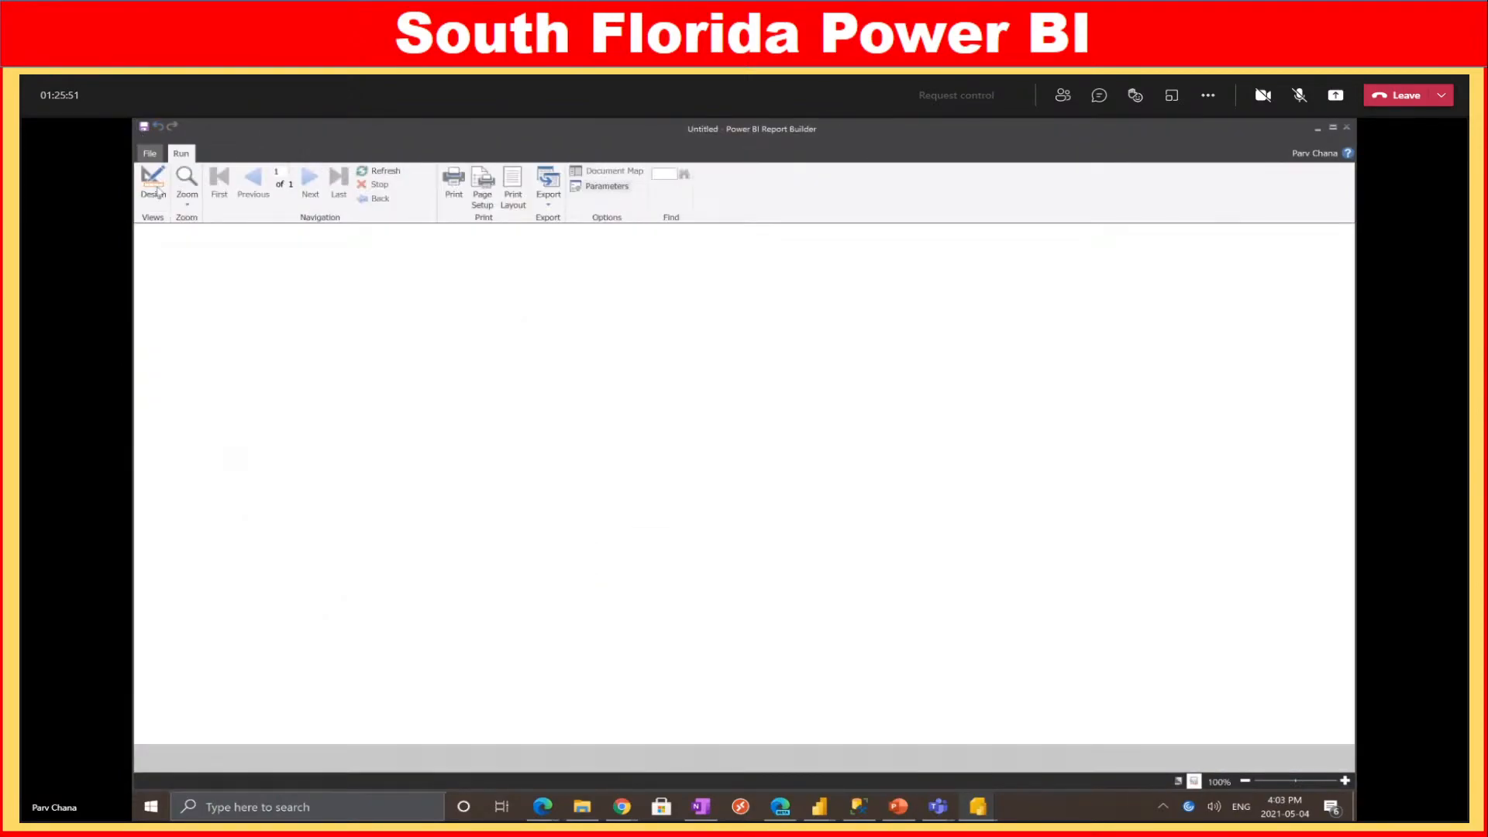
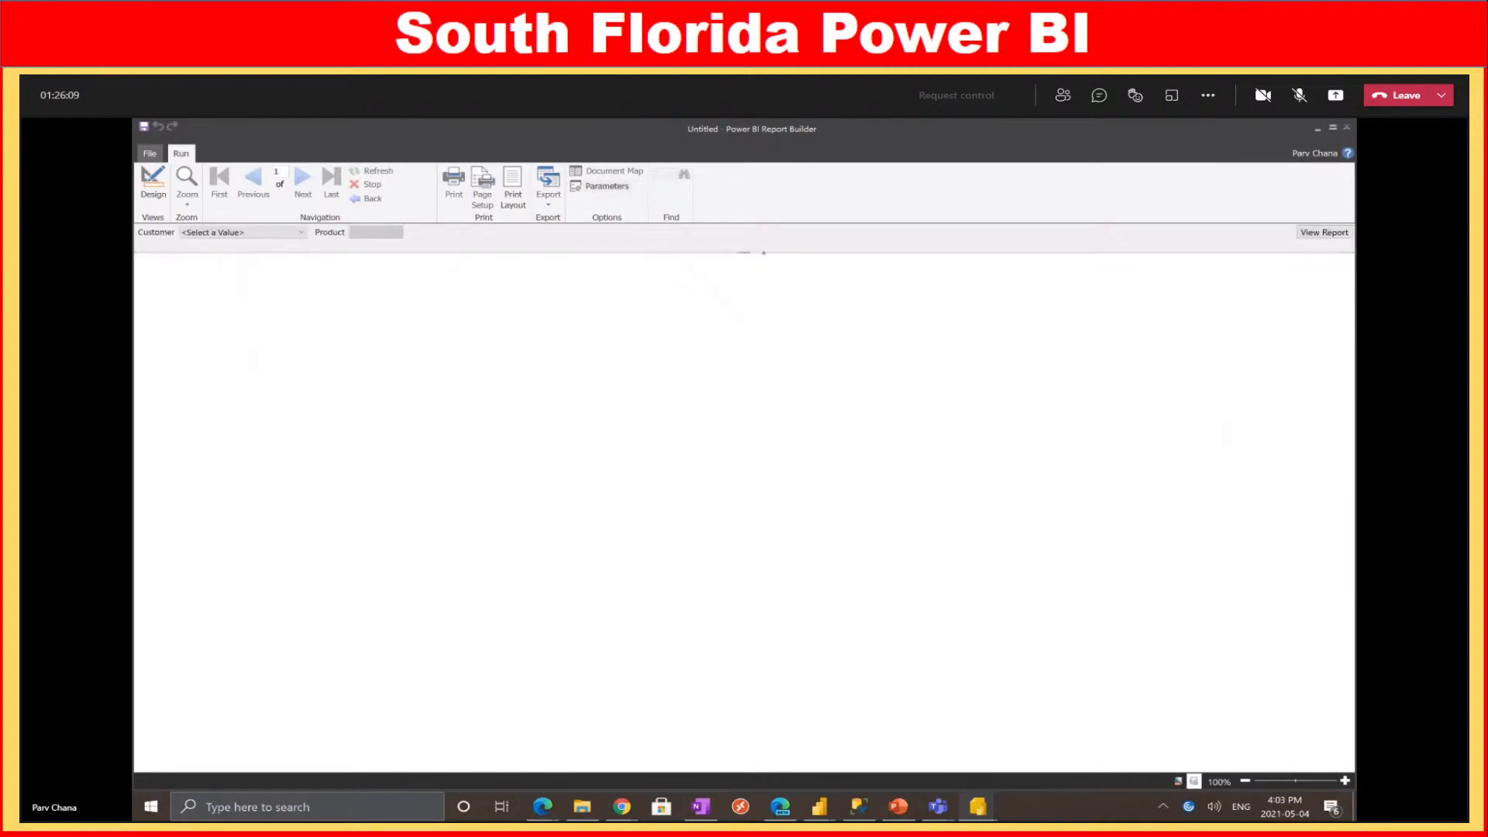
Choose Aaron Adams as the Customer and enlarge the Product value list to browse it
{"action": "left_click", "coordinate": [302, 233]}
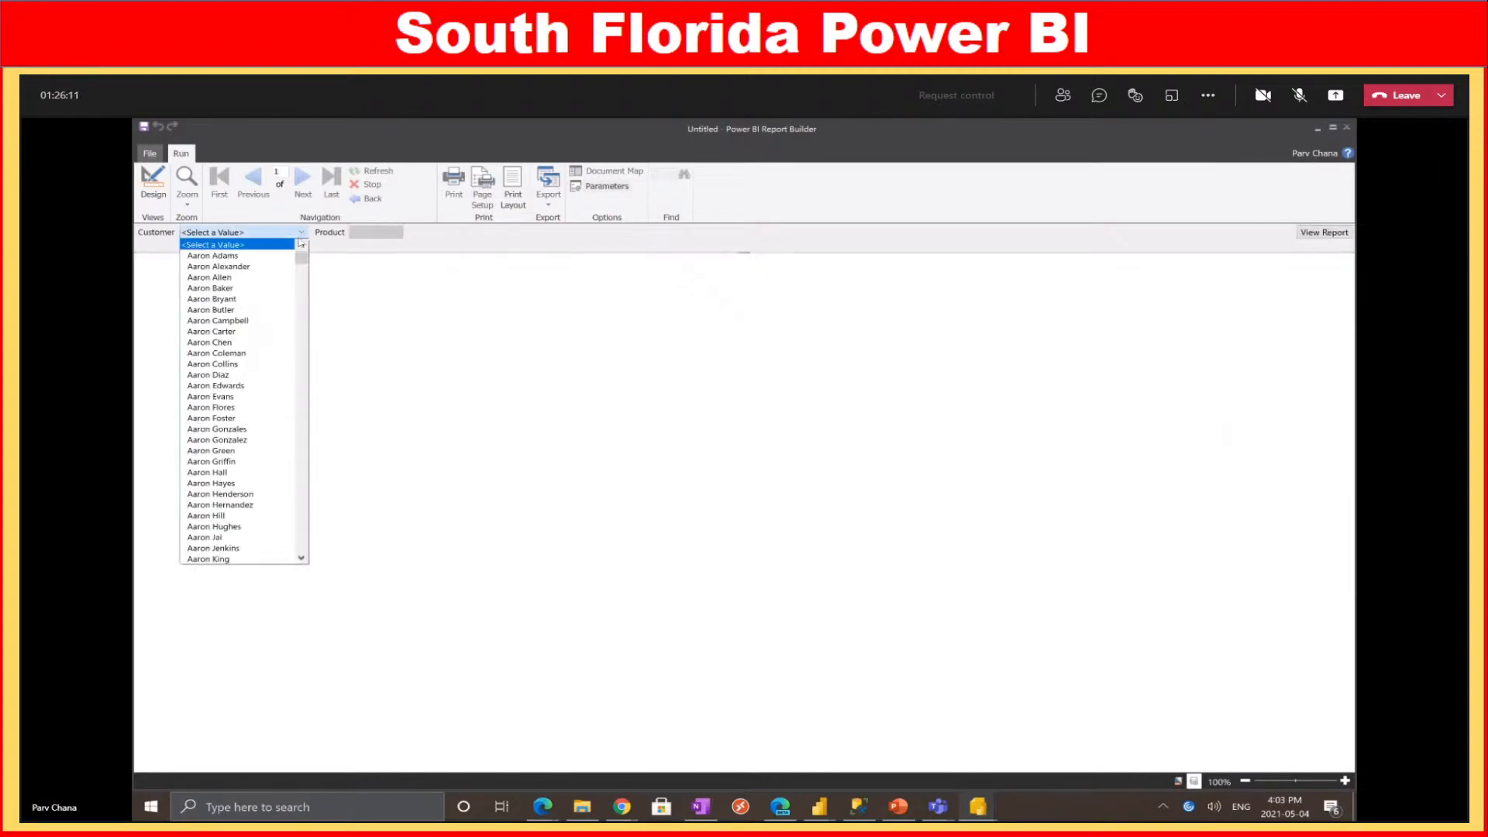
{"action": "left_click", "coordinate": [233, 257]}
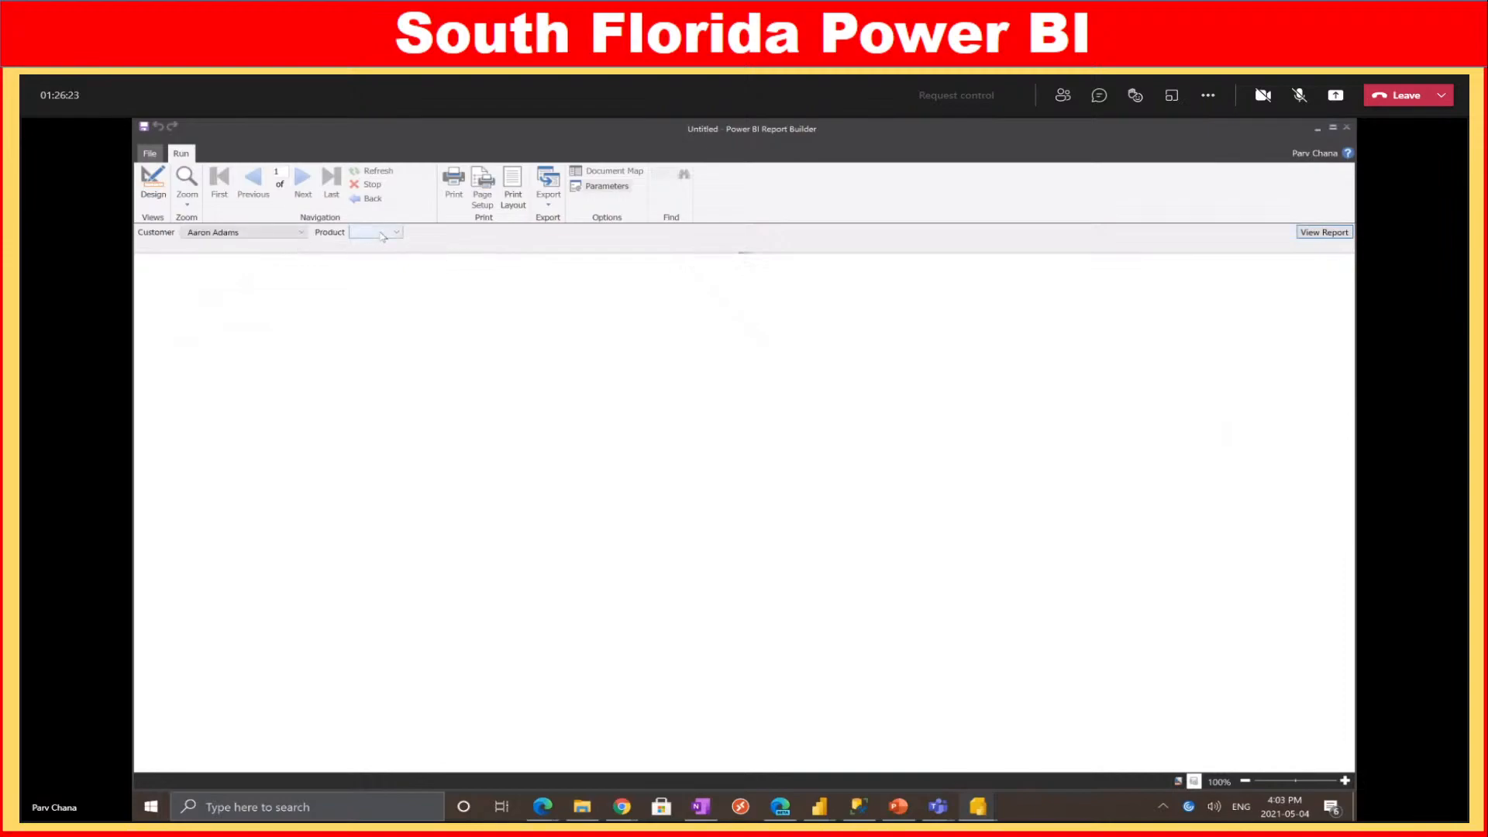
{"action": "left_click", "coordinate": [377, 233]}
{"action": "left_click_drag", "start_coordinate": [400, 287], "coordinate": [874, 693]}
{"action": "scroll", "coordinate": [500, 440], "scroll_direction": "down", "scroll_amount": 1}
{"action": "scroll", "coordinate": [500, 440], "scroll_direction": "down", "scroll_amount": 3}
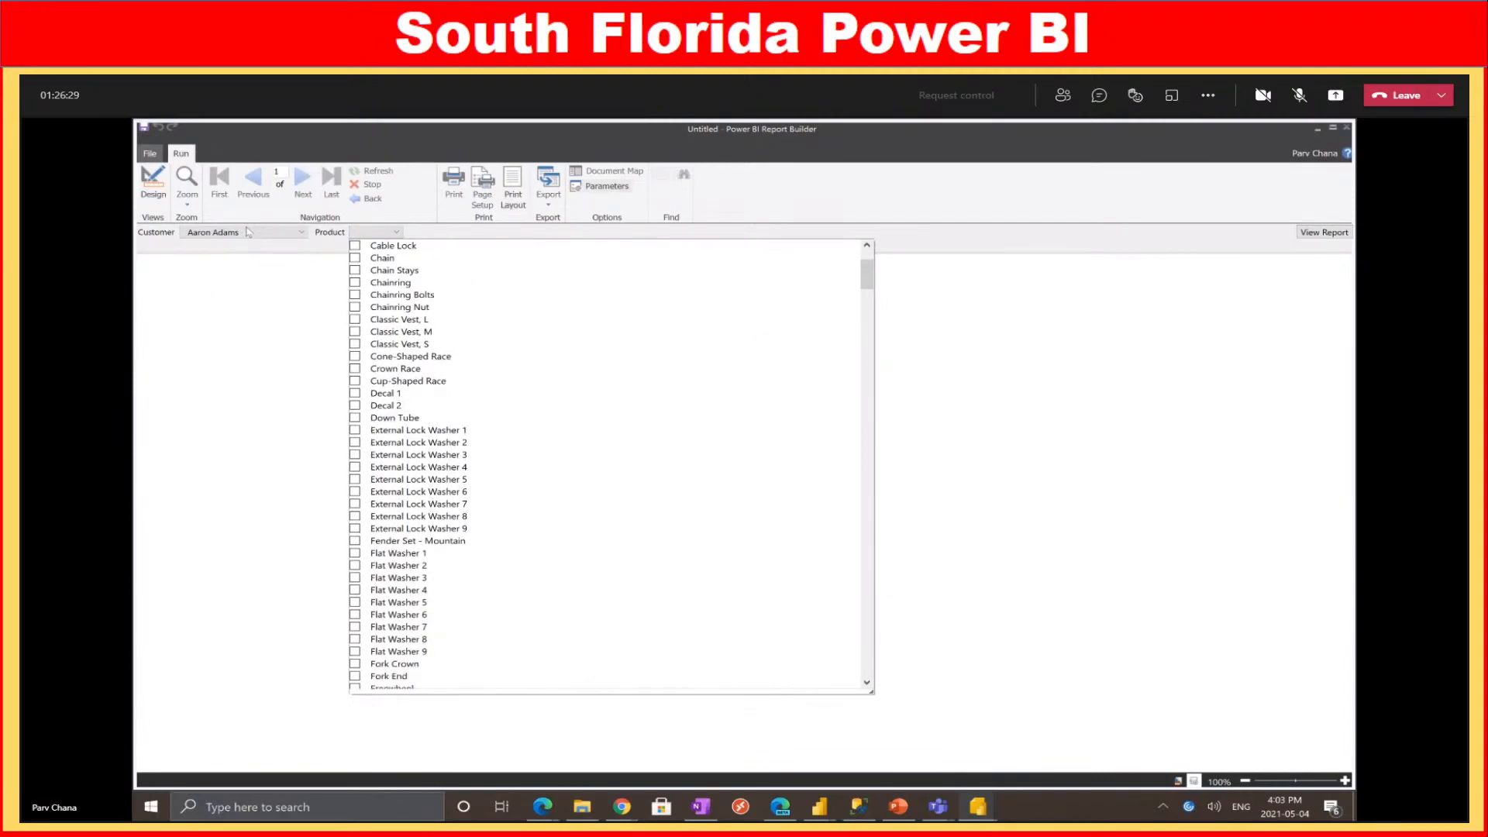
{"action": "scroll", "coordinate": [487, 311], "scroll_direction": "up", "scroll_amount": 3}
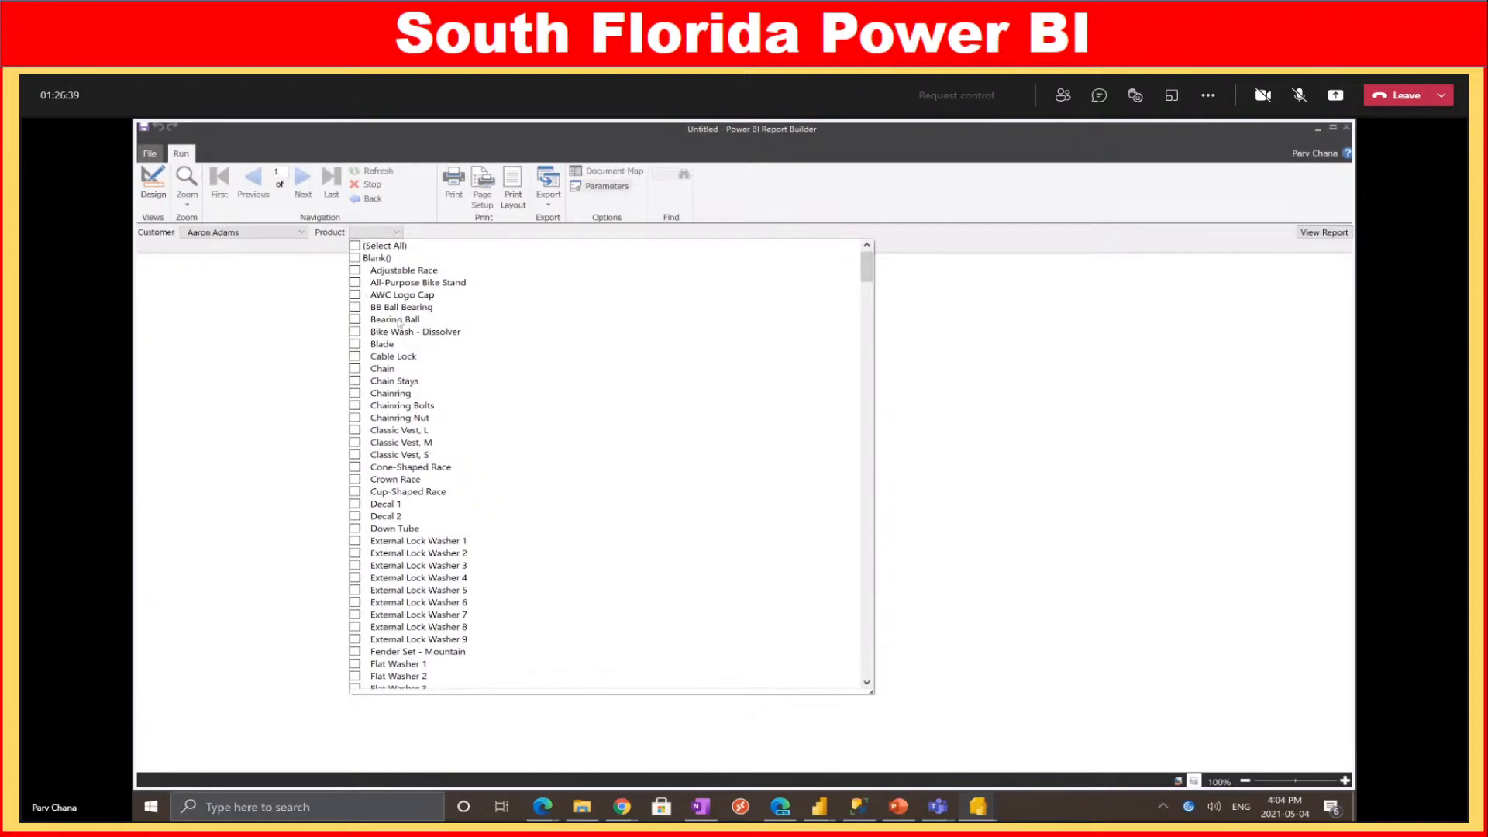
Tick (Select All) products, scroll through the list, and bring up the Power BI sales report
{"action": "left_click", "coordinate": [355, 246]}
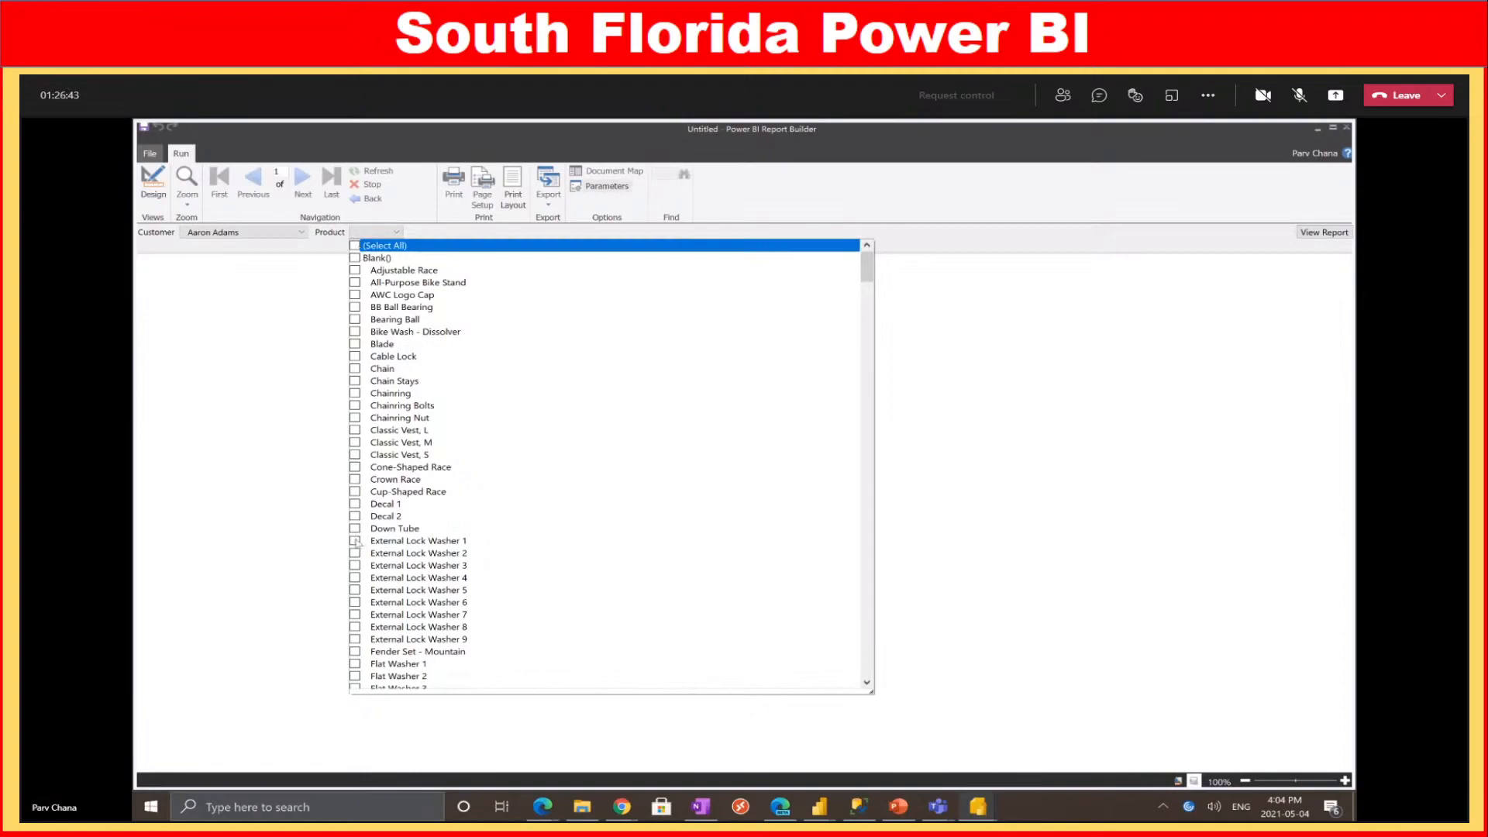
{"action": "scroll", "coordinate": [545, 474], "scroll_direction": "down", "scroll_amount": 1}
{"action": "scroll", "coordinate": [545, 474], "scroll_direction": "down", "scroll_amount": 20}
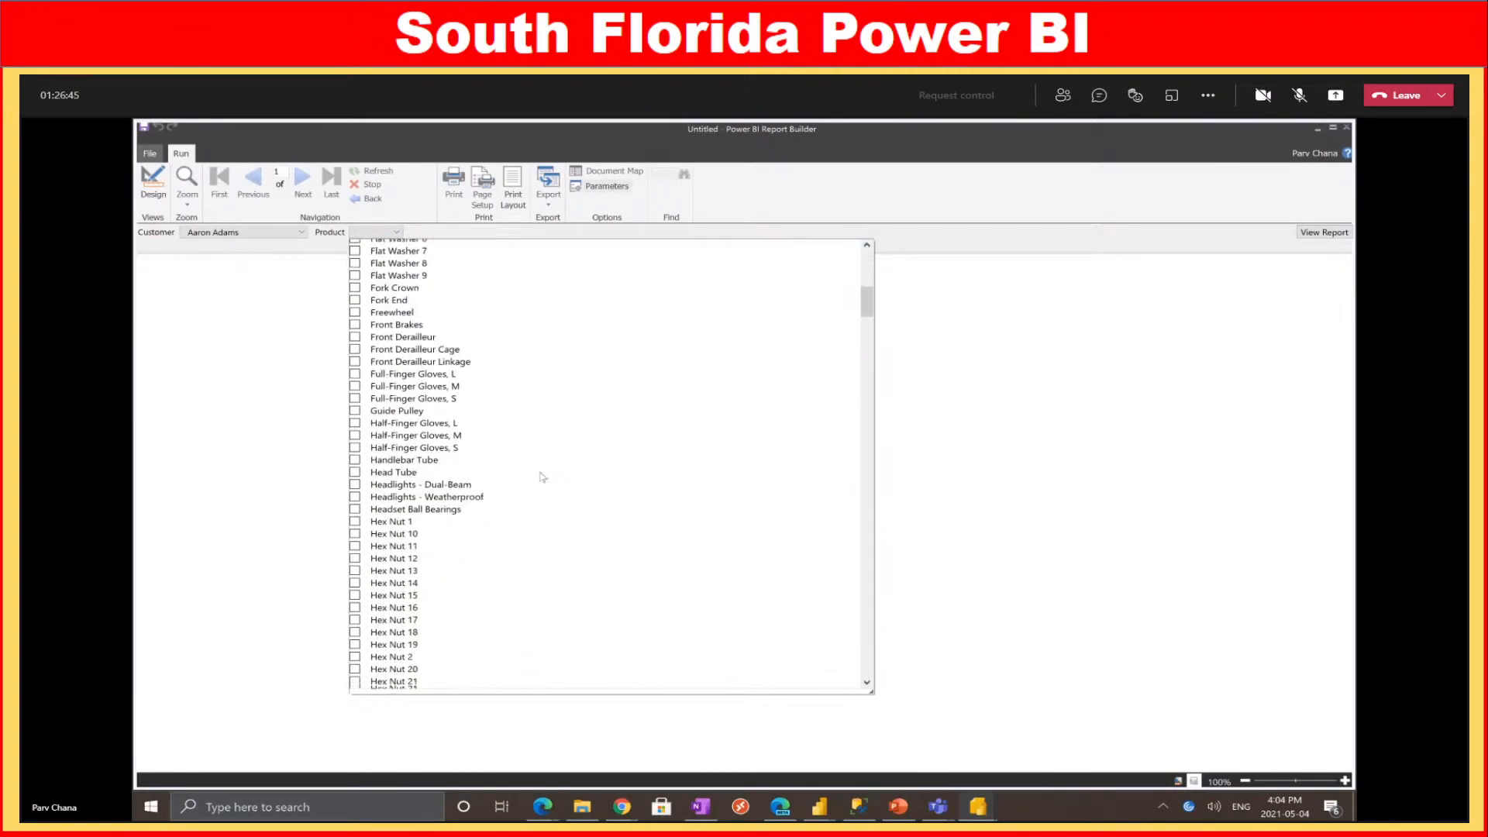
{"action": "scroll", "coordinate": [565, 490], "scroll_direction": "down", "scroll_amount": 10}
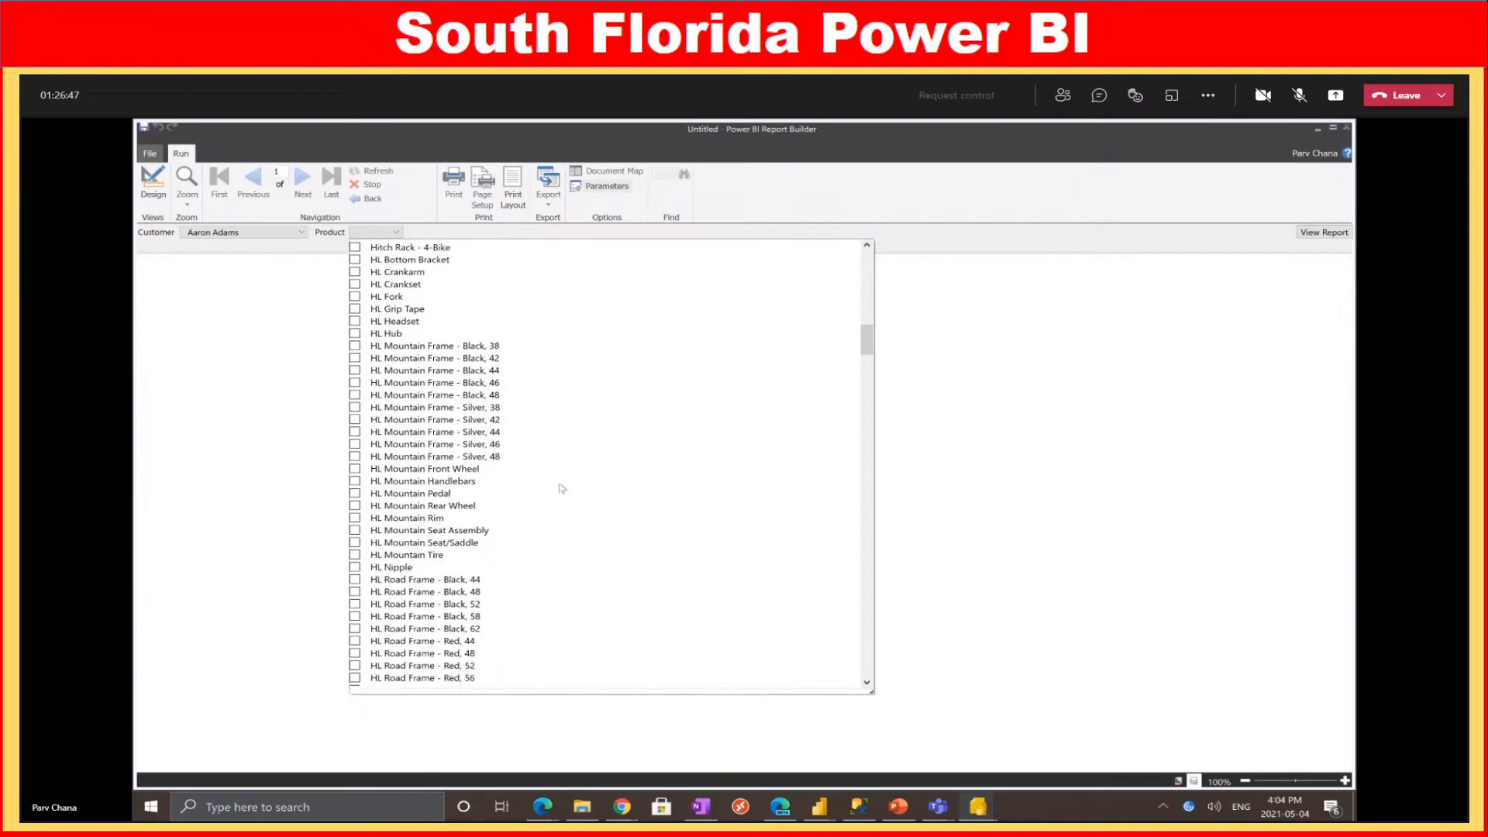
{"action": "scroll", "coordinate": [562, 488], "scroll_direction": "down", "scroll_amount": 6}
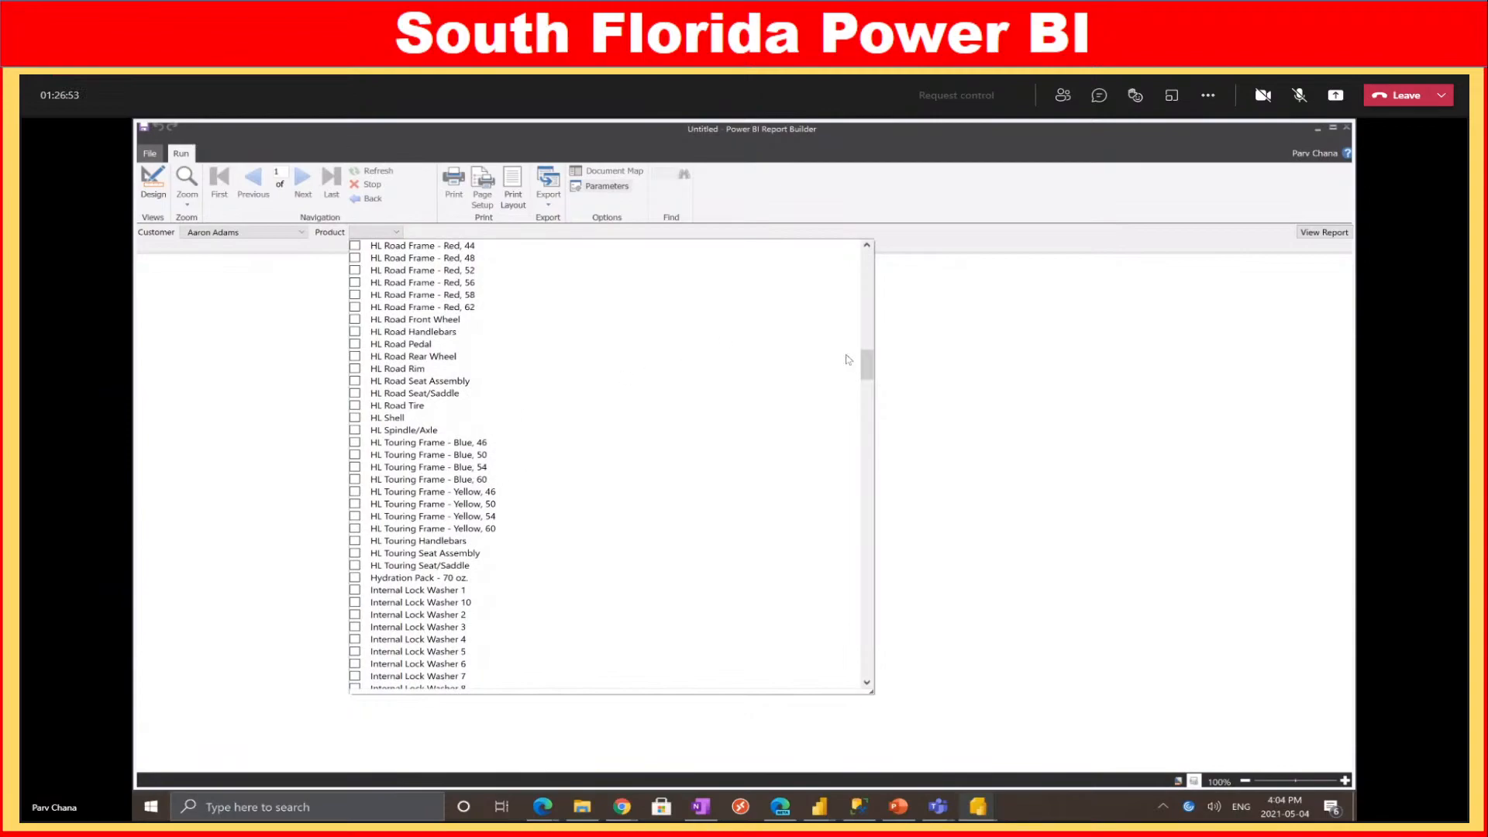
{"action": "left_click", "coordinate": [820, 806]}
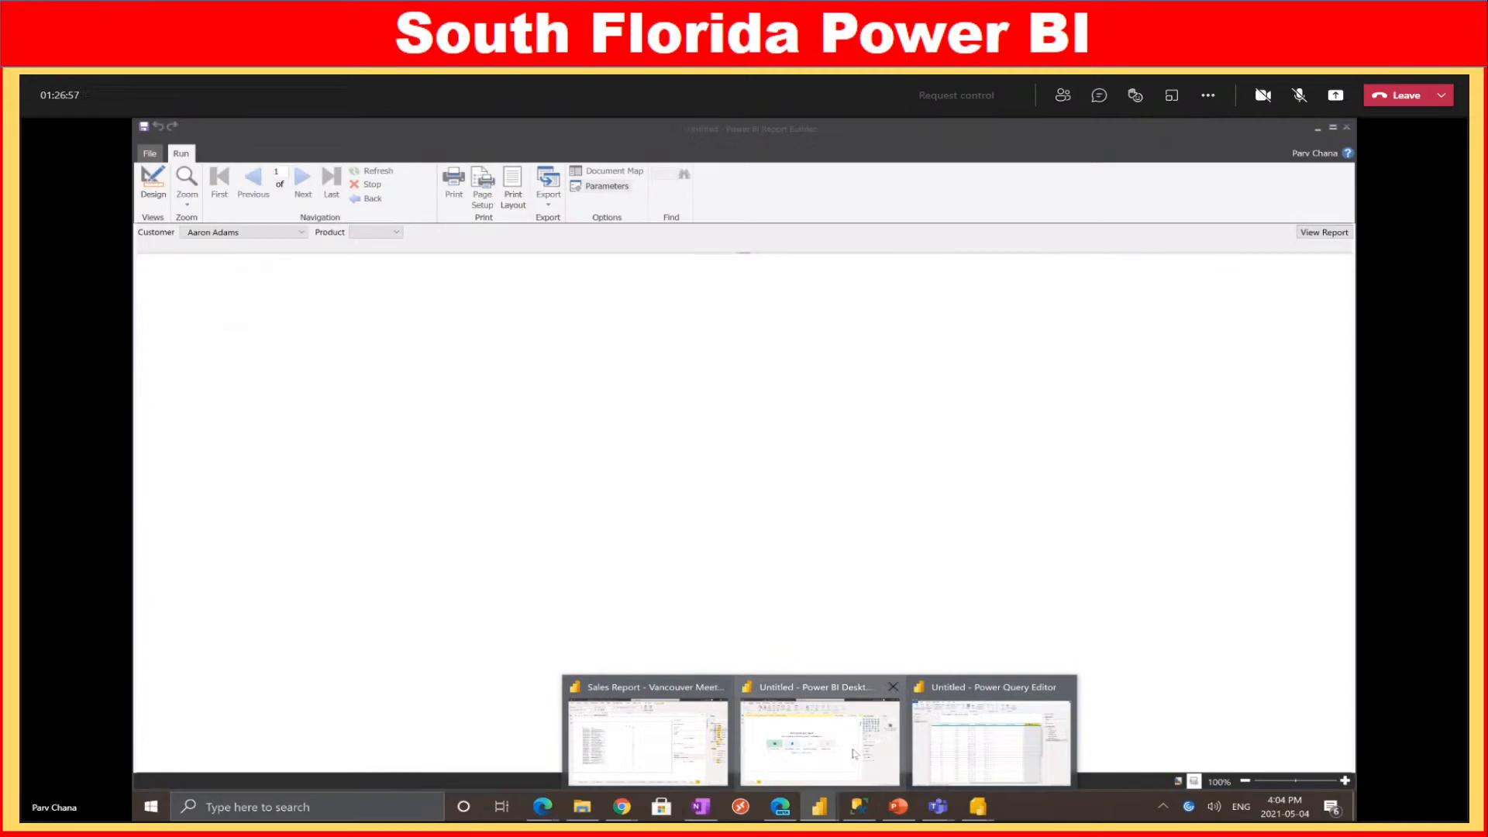
{"action": "left_click", "coordinate": [656, 753]}
Add the $ Sales measure to the table and search Fields for 'customer'
{"action": "left_click_drag", "start_coordinate": [498, 415], "coordinate": [462, 414]}
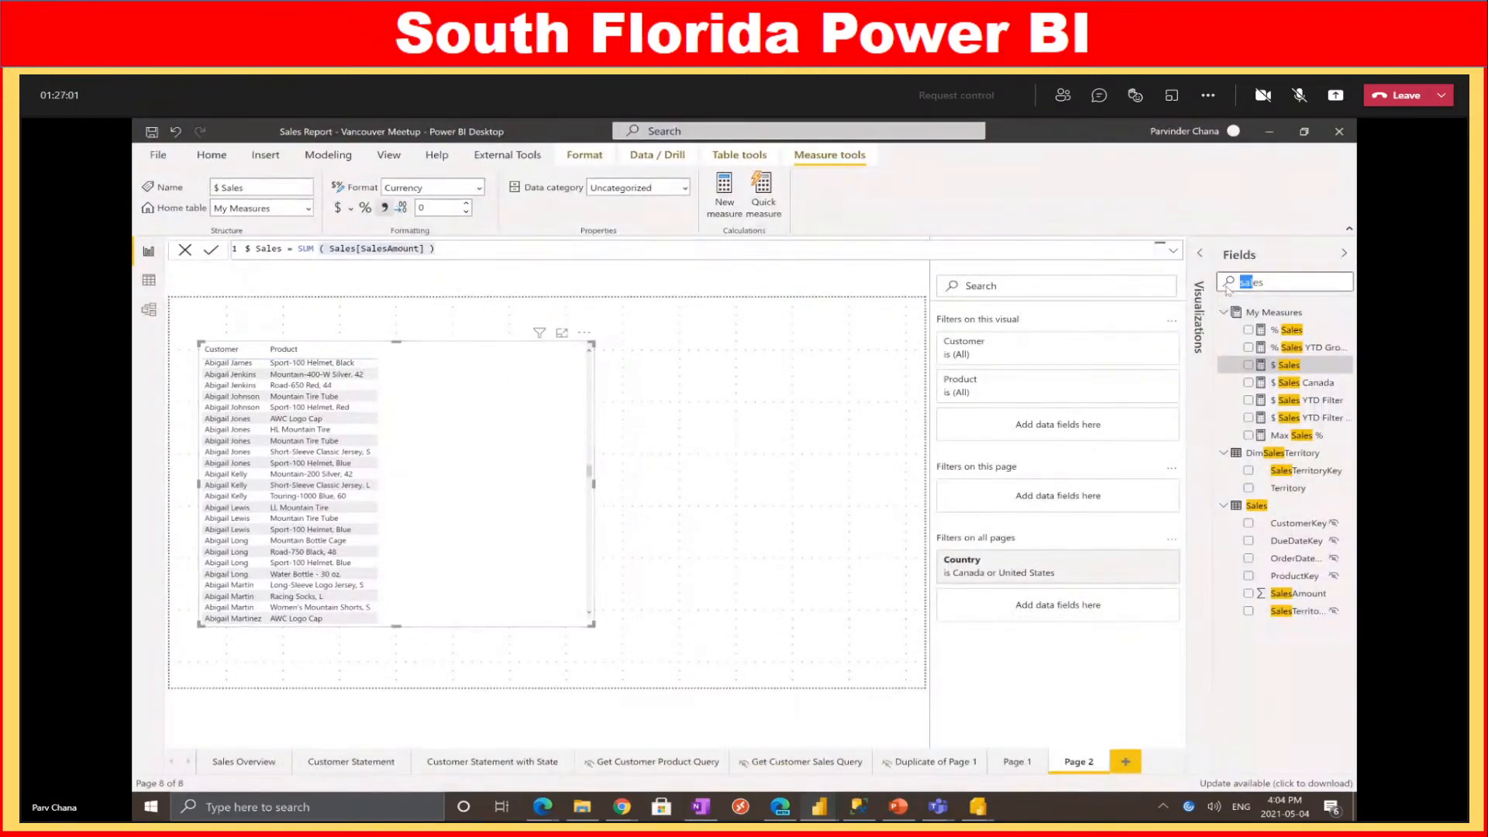
{"action": "left_click_drag", "start_coordinate": [1289, 365], "coordinate": [508, 442]}
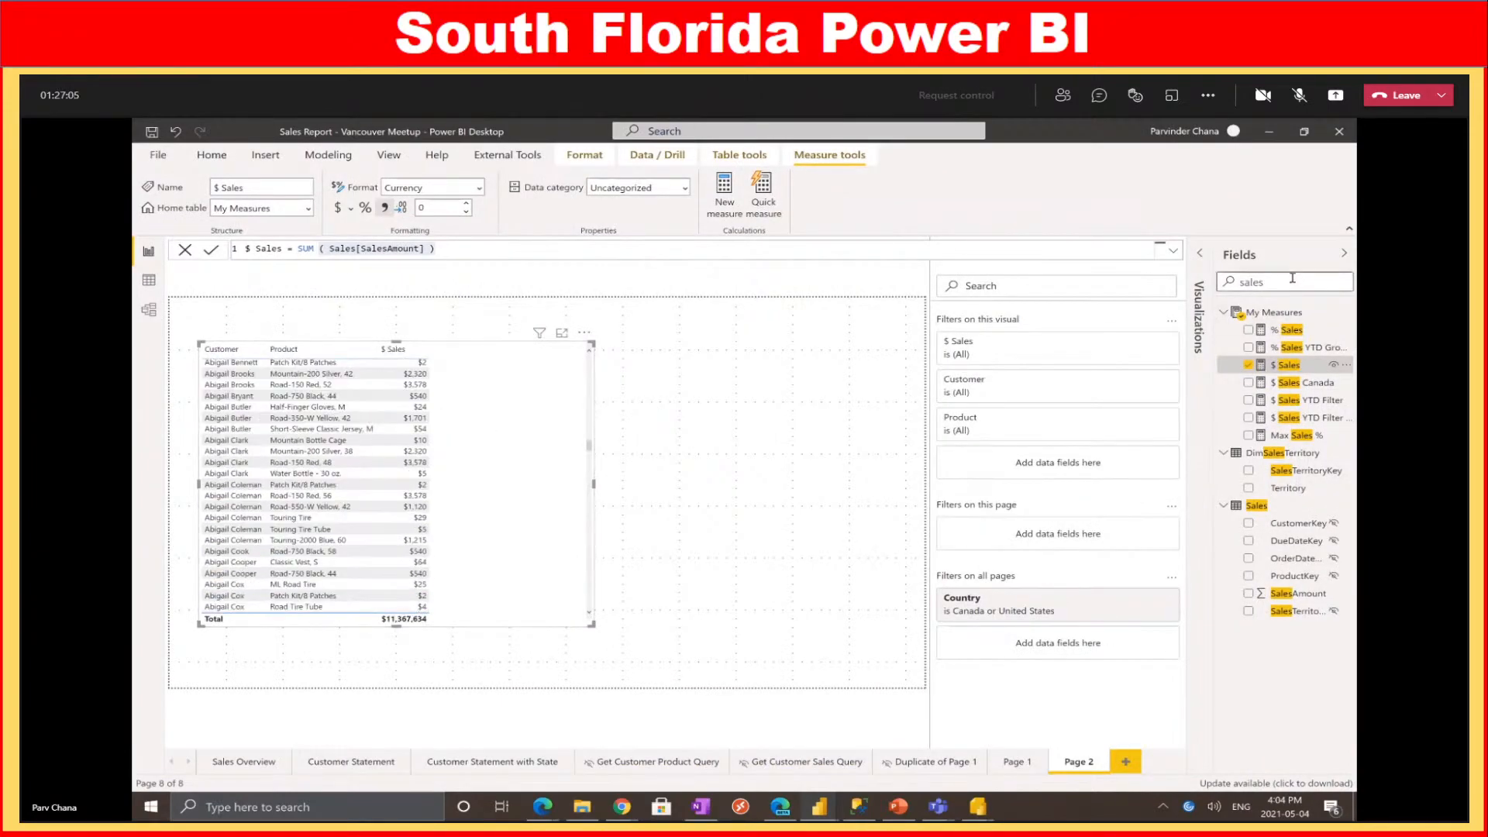
{"action": "left_click_drag", "start_coordinate": [1292, 279], "coordinate": [1175, 281]}
{"action": "type", "text": "cuso"}
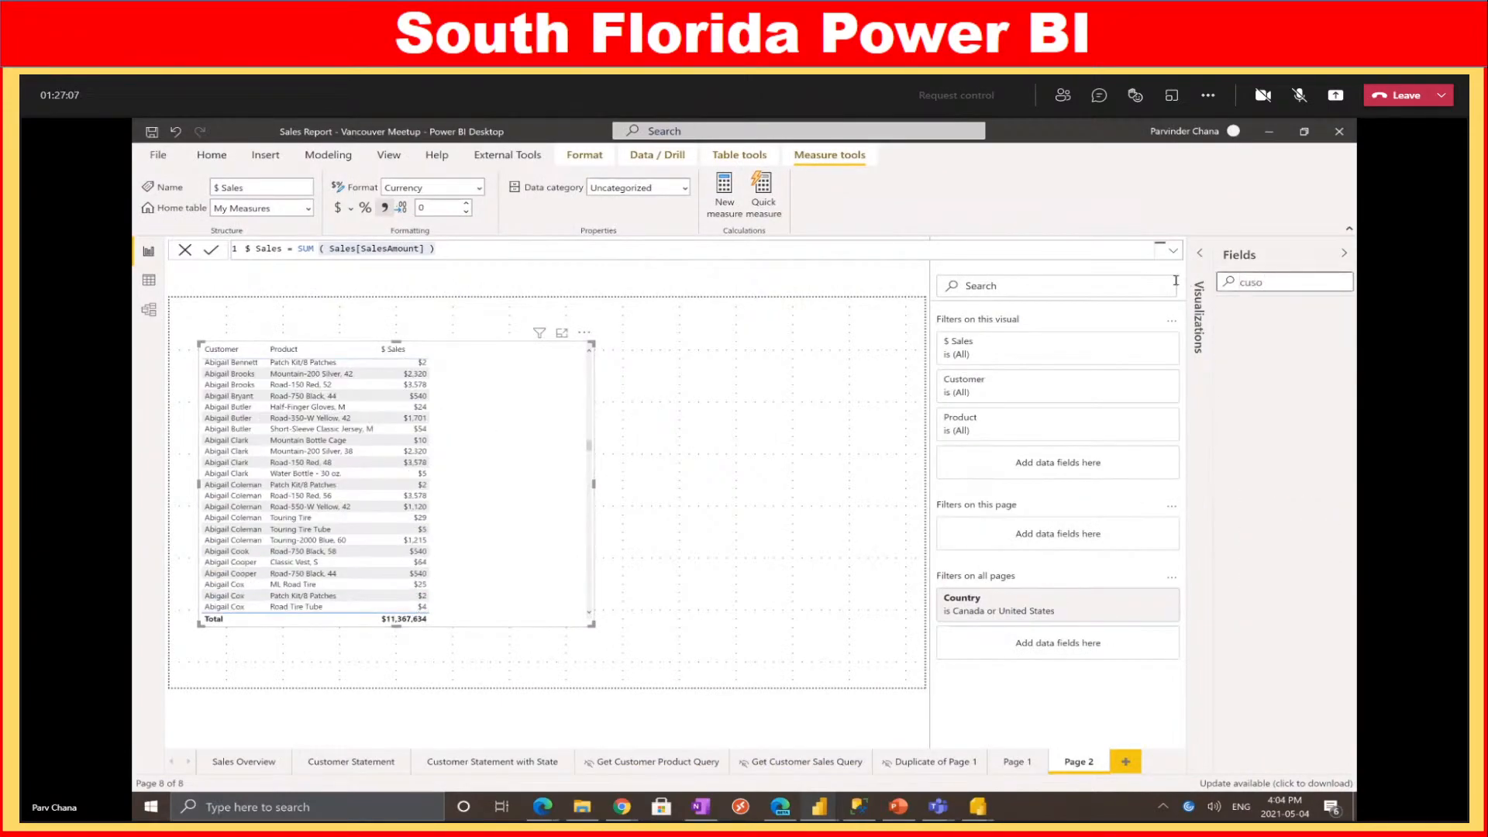
{"action": "key", "text": "BackSpace"}
{"action": "type", "text": "tomer"}
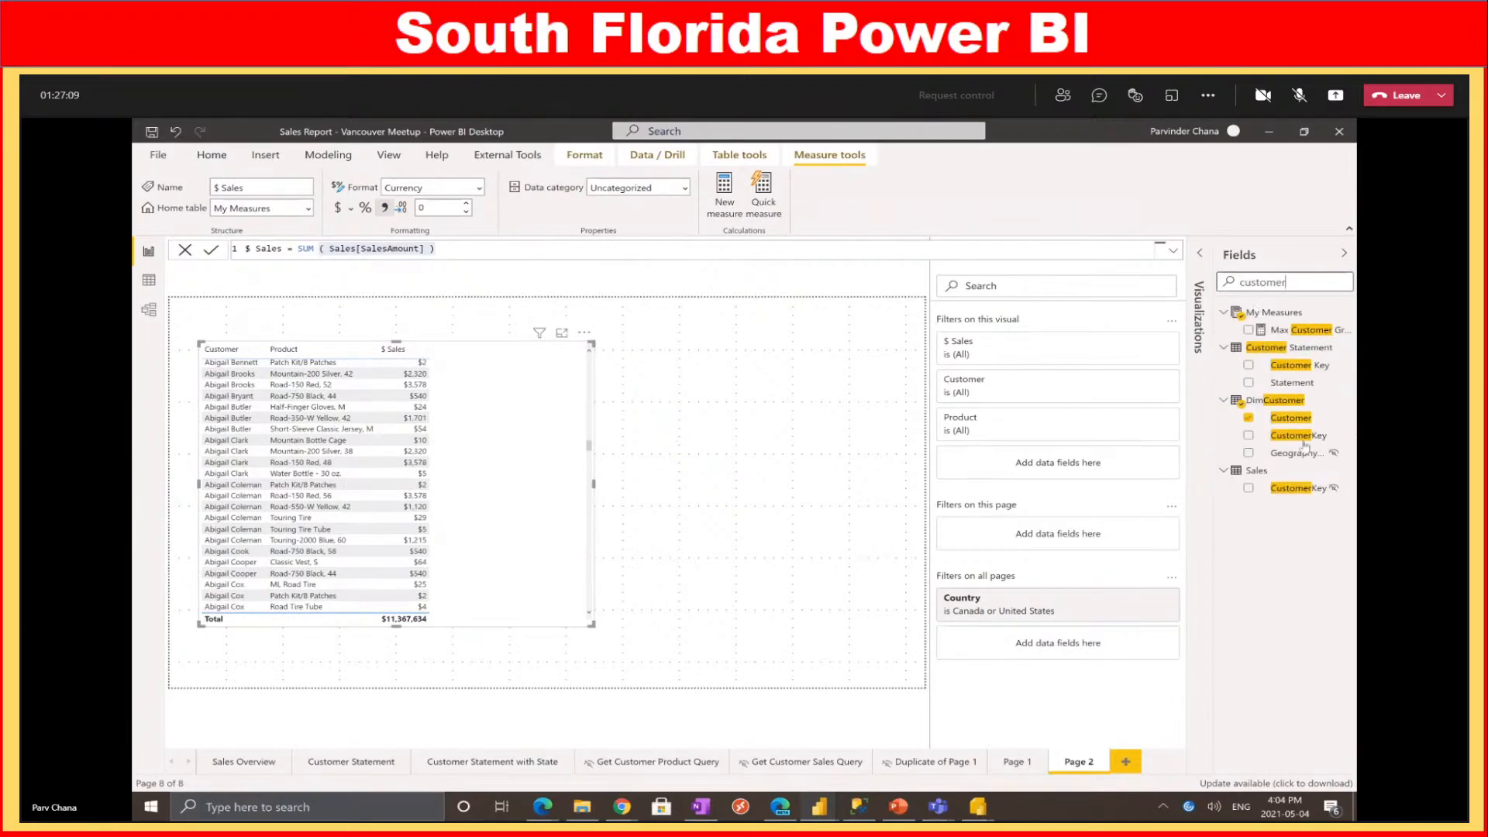
Create a Customer table and pick Aaron Adams to cross-filter the sales table
{"action": "left_click_drag", "start_coordinate": [1290, 417], "coordinate": [896, 361]}
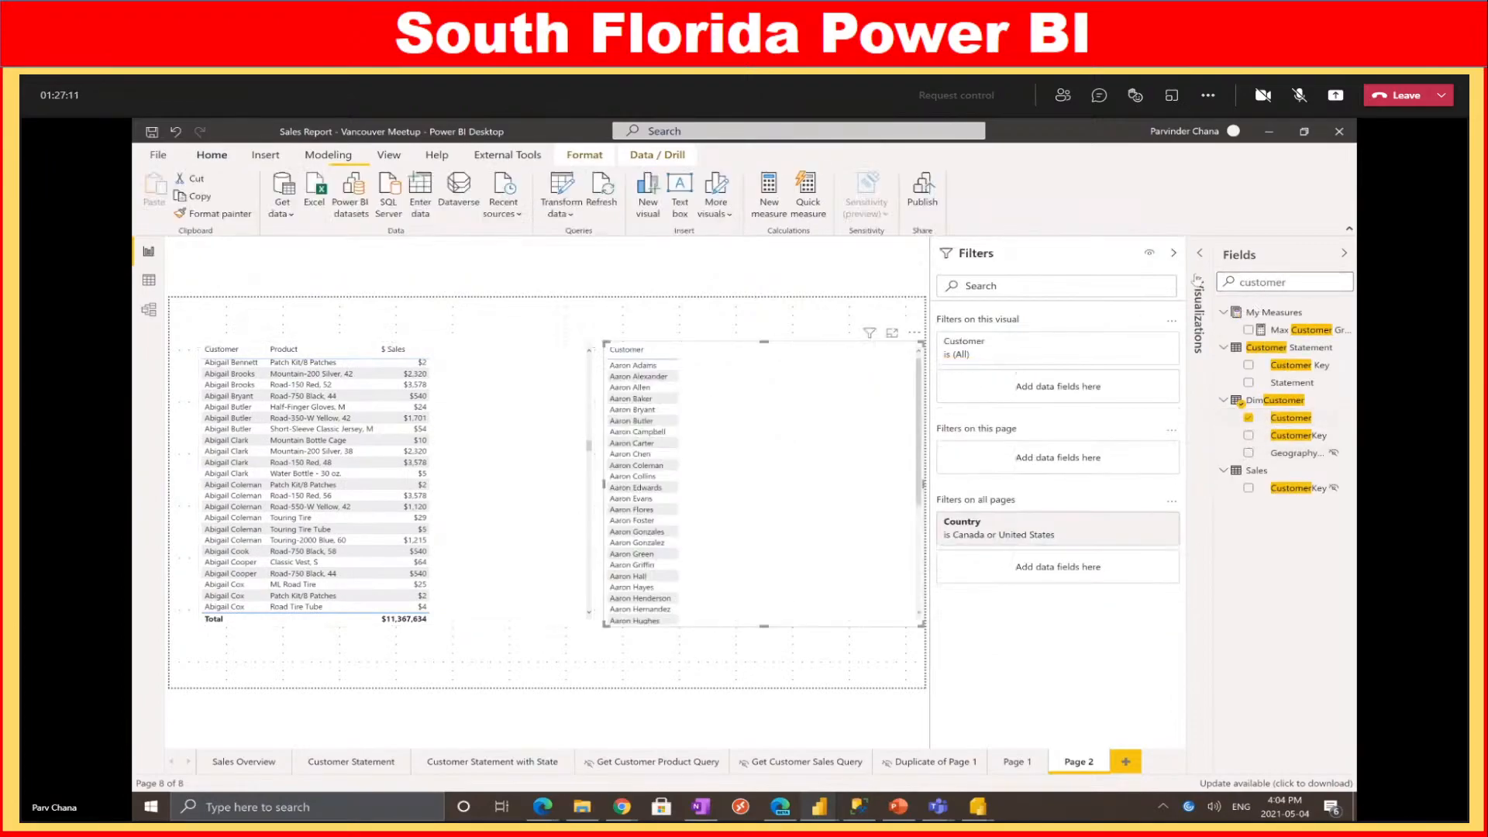
{"action": "left_click", "coordinate": [1198, 281]}
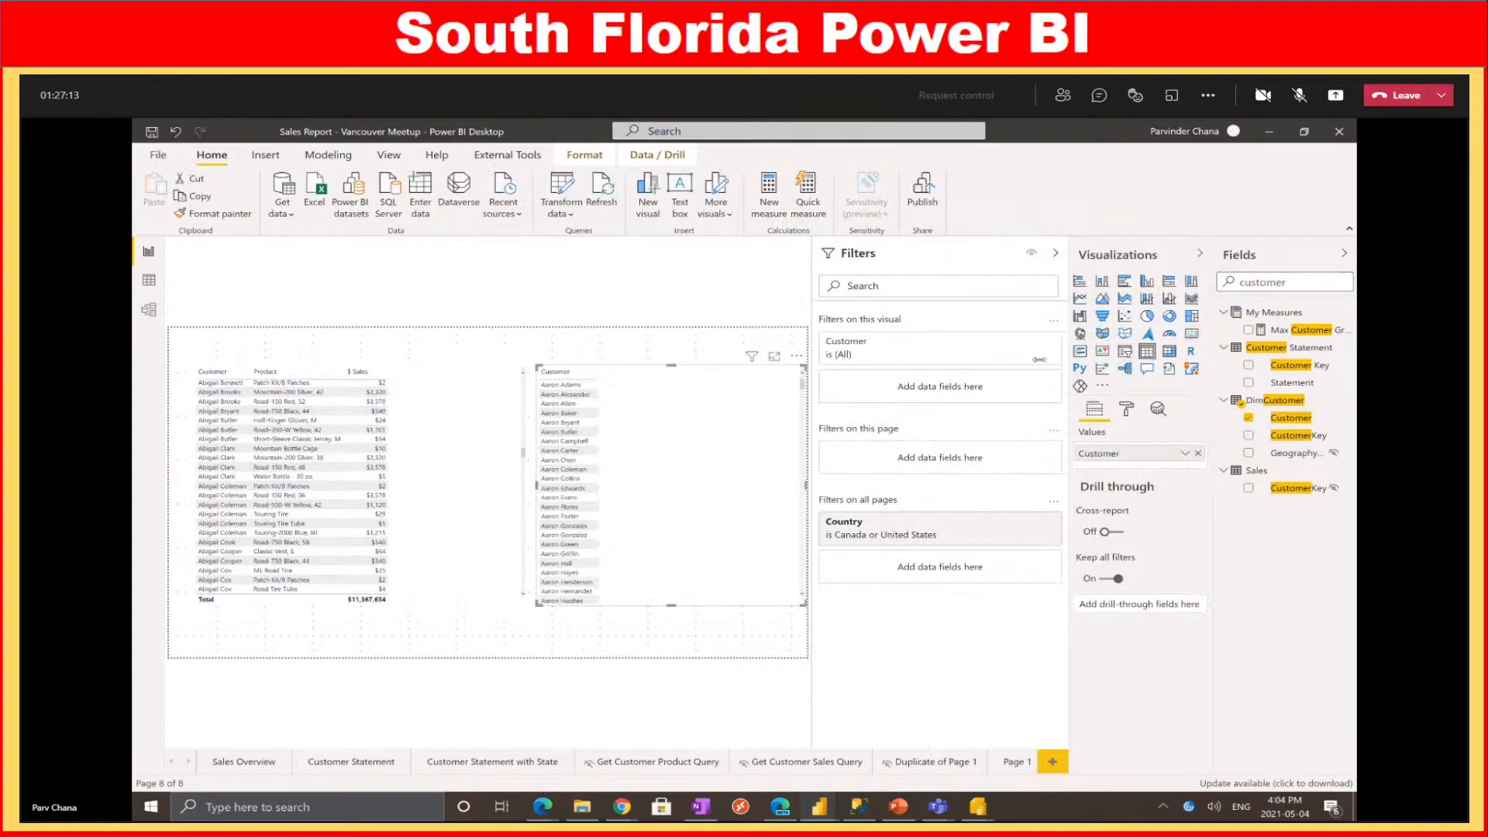
{"action": "left_click", "coordinate": [579, 387]}
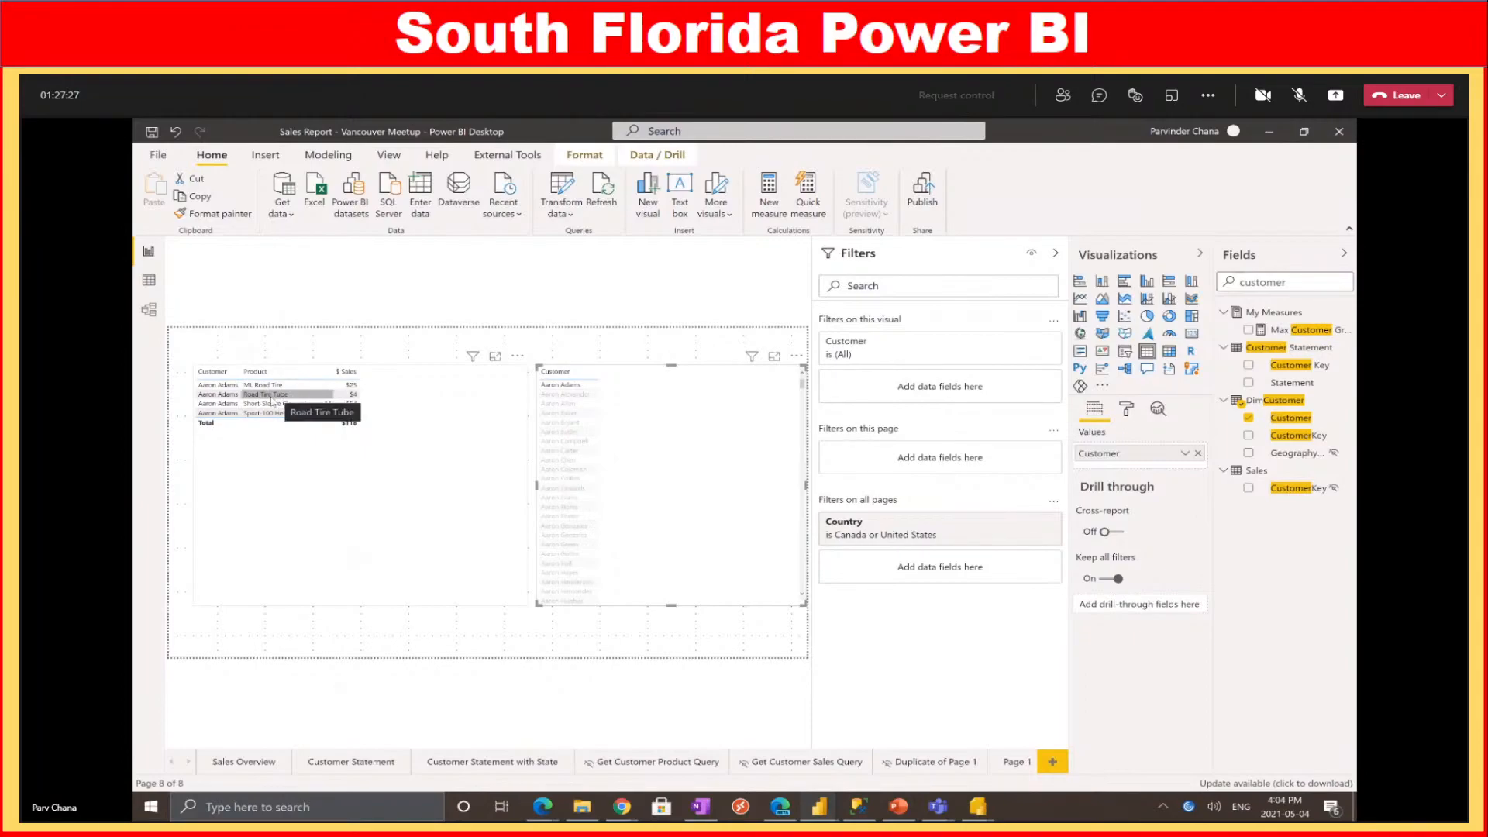
{"action": "mouse_move", "coordinate": [979, 806]}
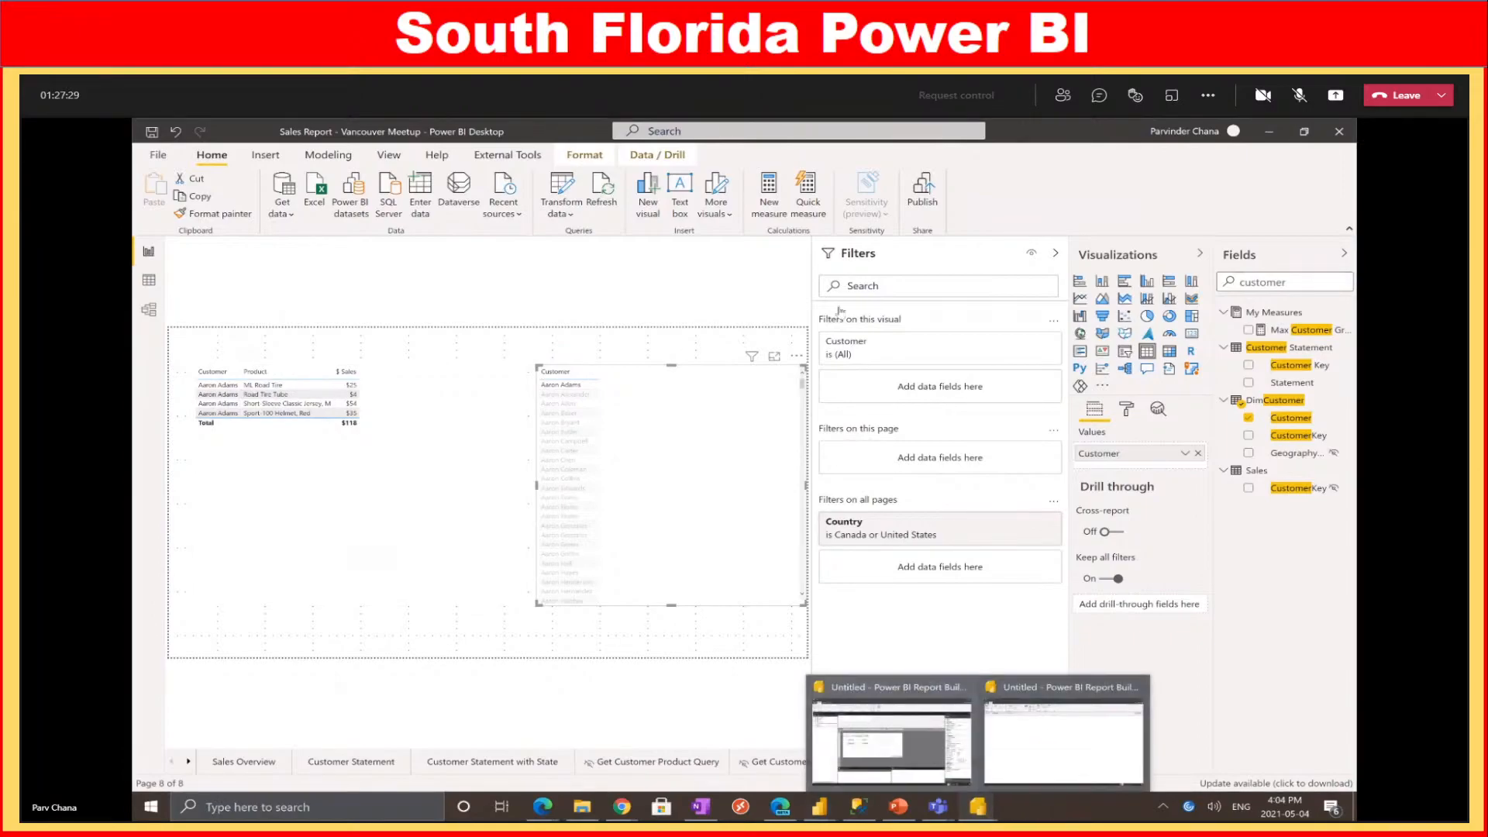
{"action": "left_click", "coordinate": [954, 689]}
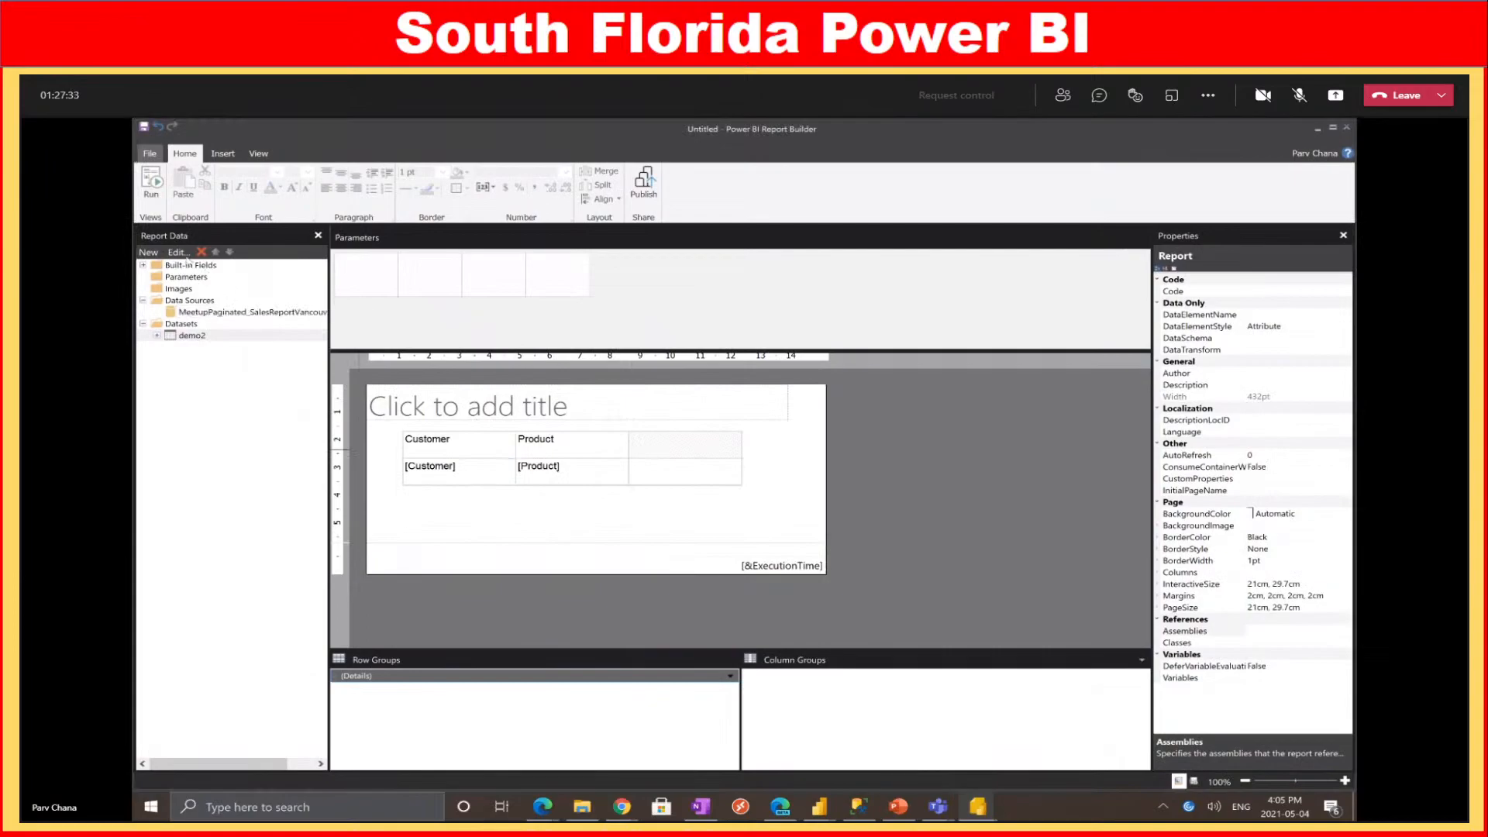
In the running report, scroll through the Product values, then go back to Design view
{"action": "left_click", "coordinate": [983, 806]}
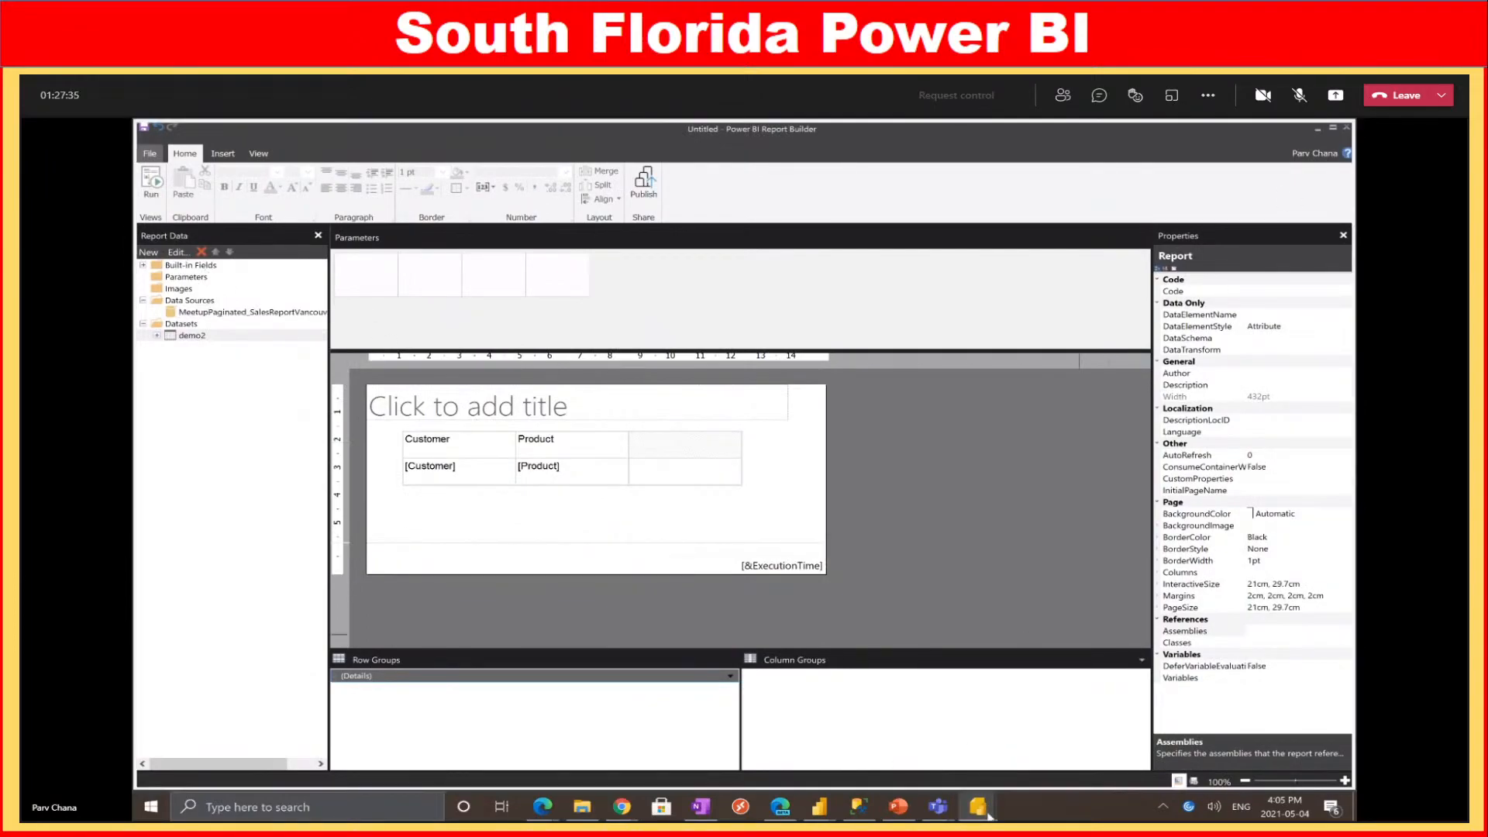
{"action": "left_click", "coordinate": [1073, 757]}
{"action": "left_click", "coordinate": [376, 232]}
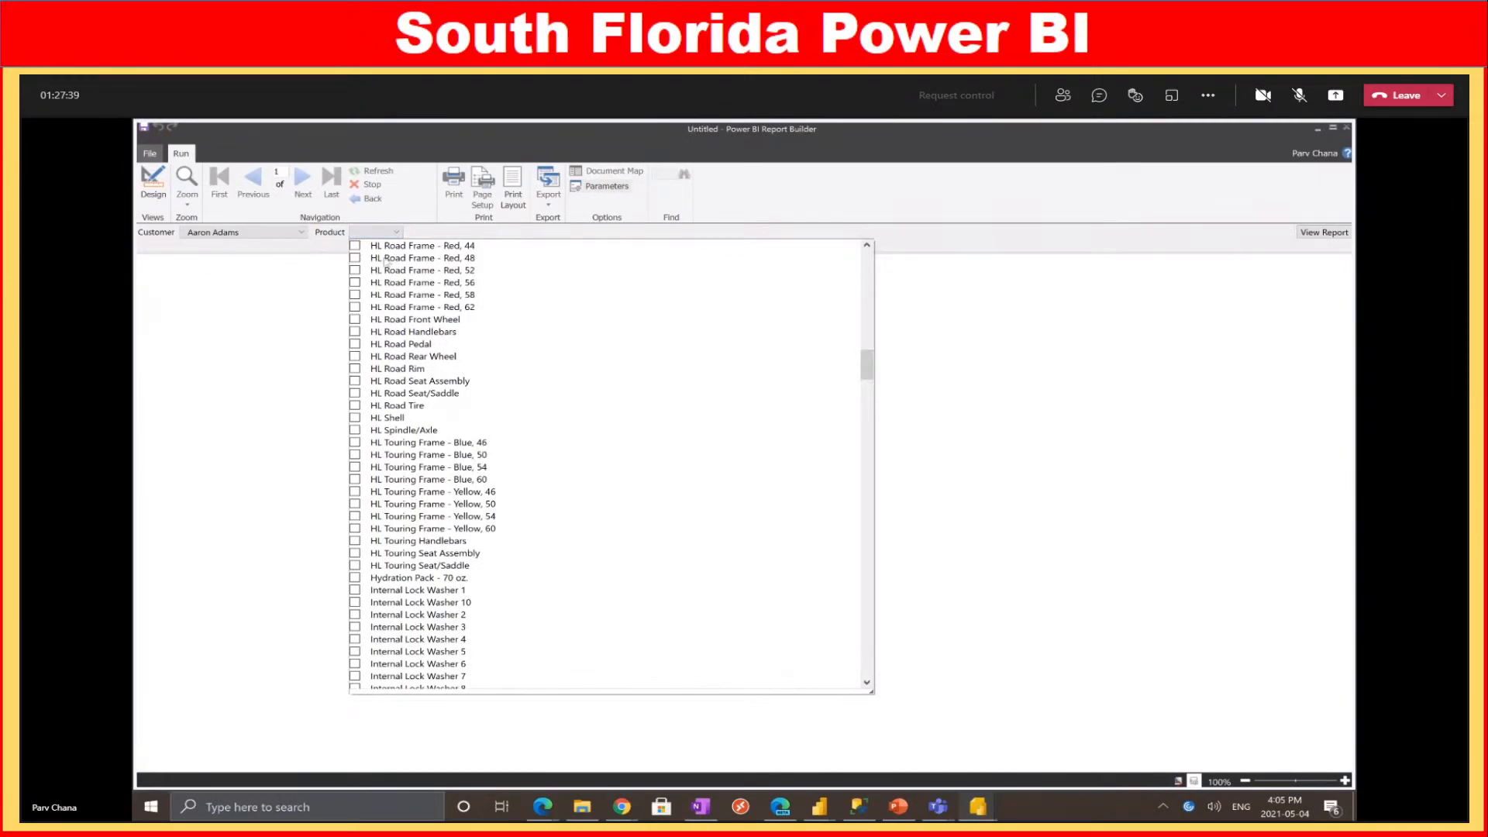
{"action": "scroll", "coordinate": [585, 350], "scroll_direction": "up", "scroll_amount": 12}
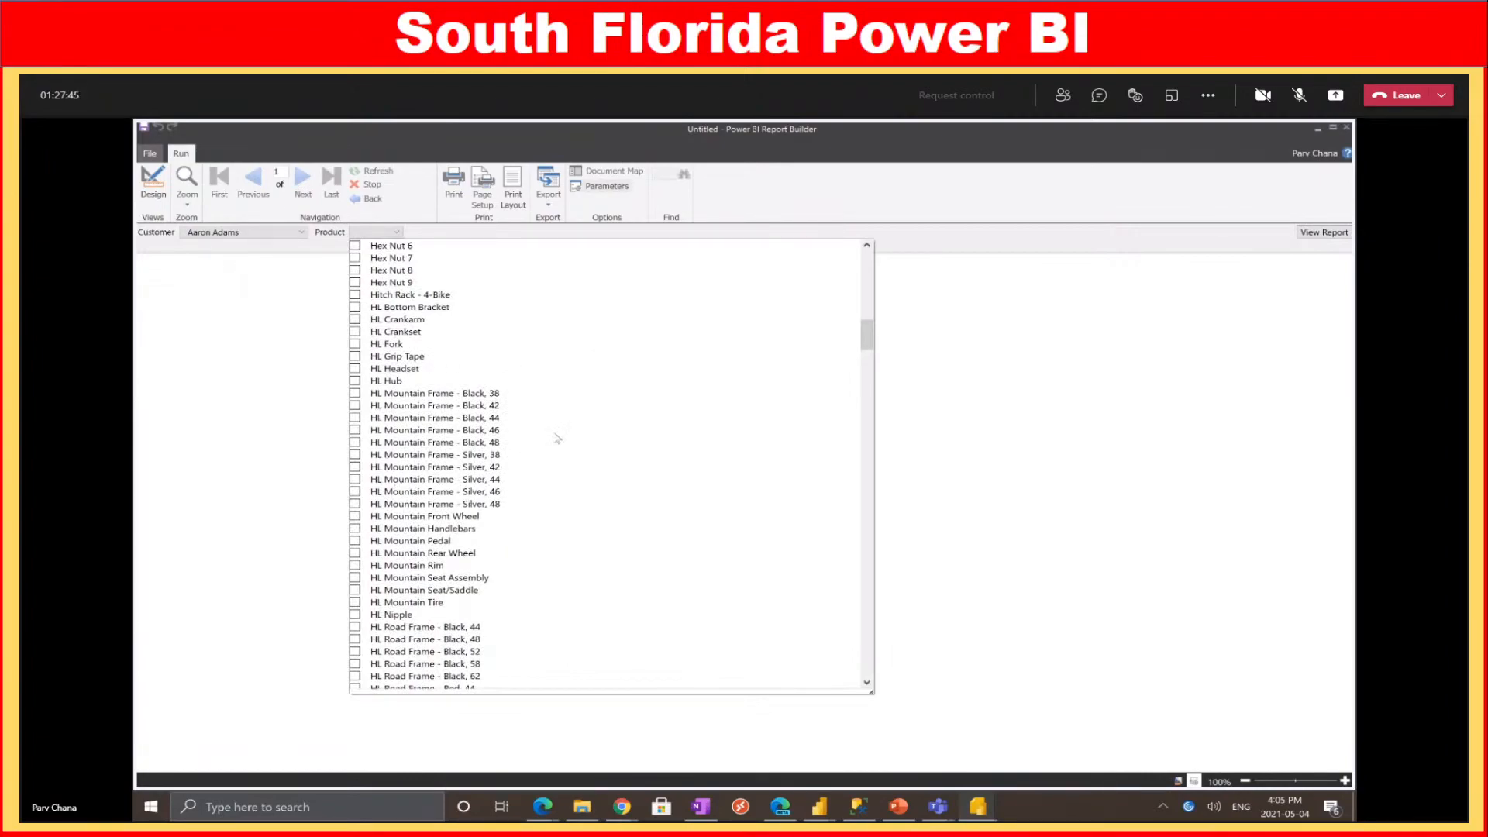
{"action": "scroll", "coordinate": [546, 441], "scroll_direction": "up", "scroll_amount": 7}
{"action": "scroll", "coordinate": [531, 444], "scroll_direction": "up", "scroll_amount": 3}
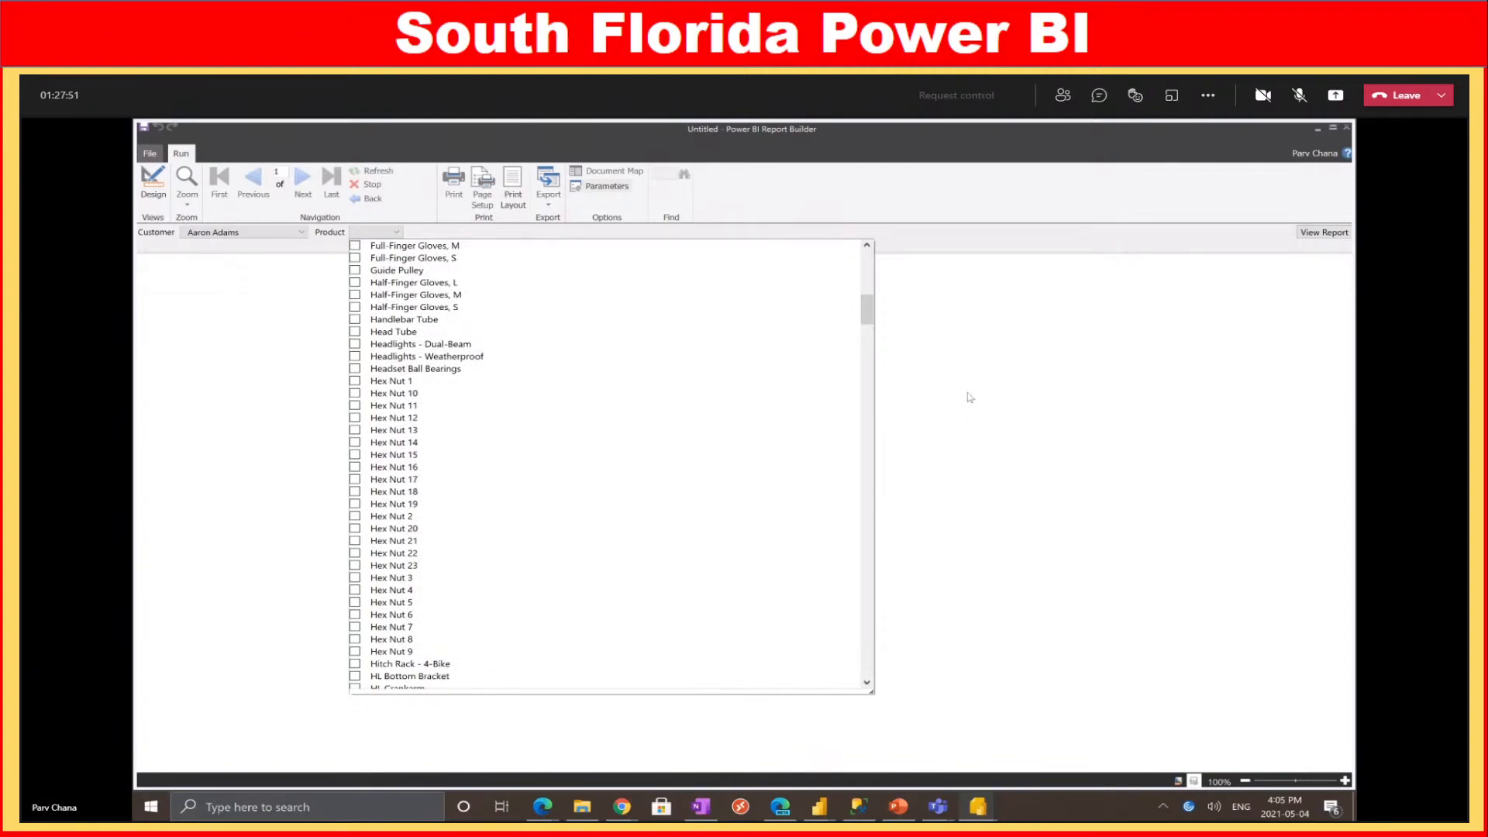
{"action": "left_click", "coordinate": [1142, 453]}
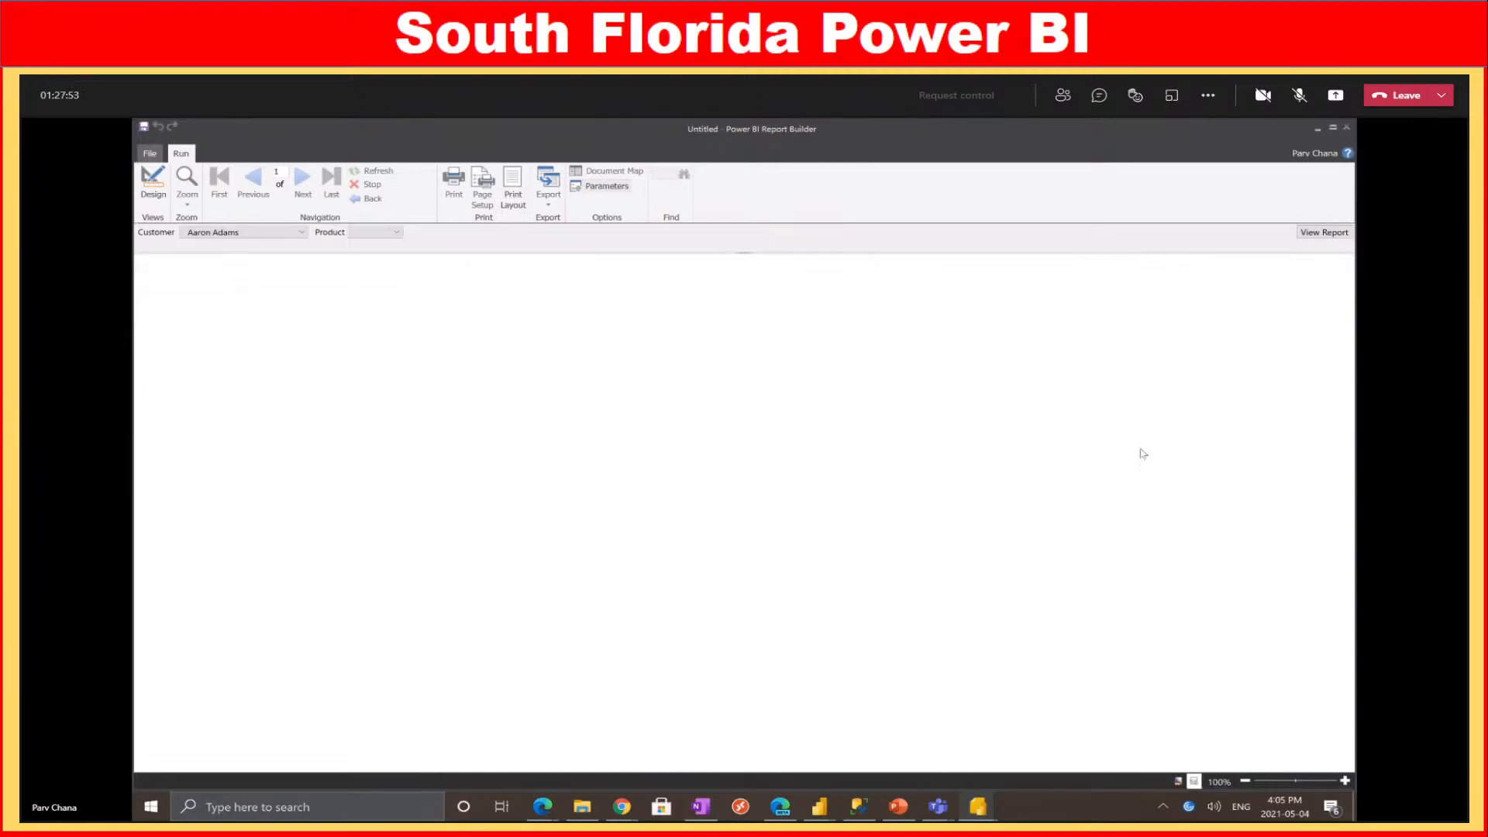
{"action": "left_click", "coordinate": [153, 185]}
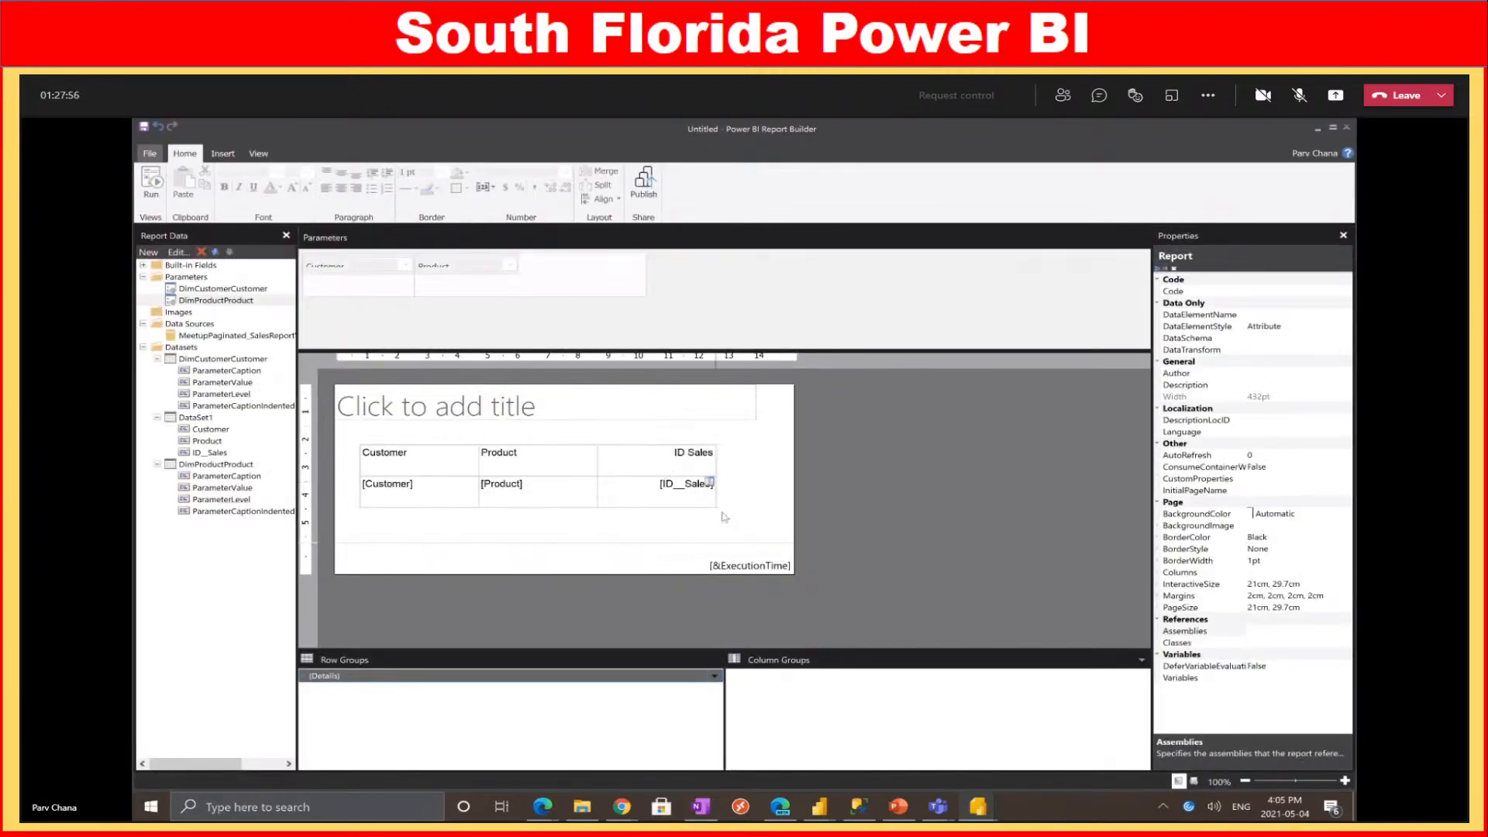
{"action": "left_click", "coordinate": [191, 348]}
Add a dataset named ProductList on the MeetupPaginated_SalesReportVancouverMeetup source and open Query Designer
{"action": "right_click", "coordinate": [191, 350]}
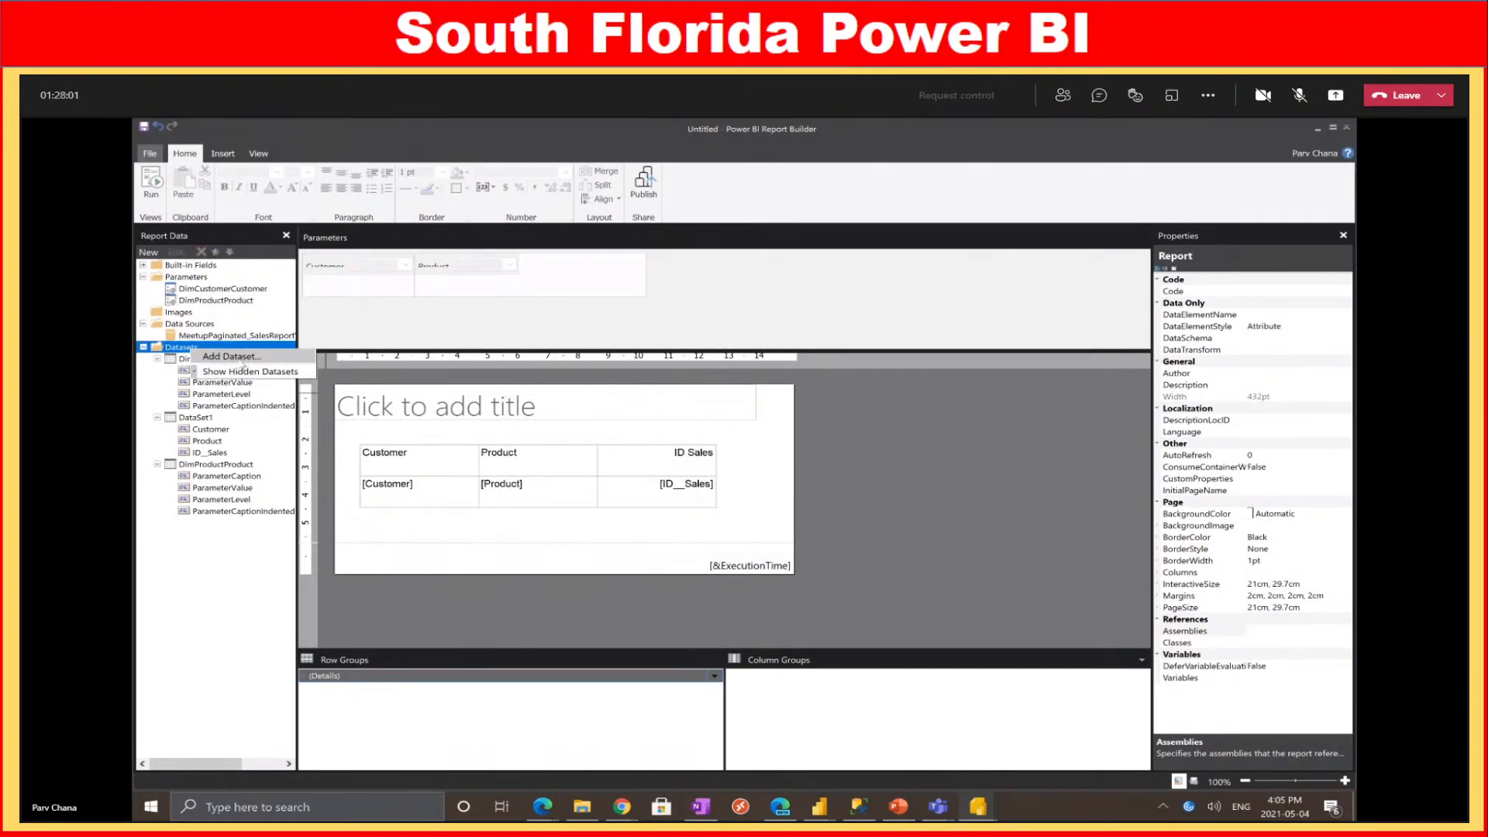
{"action": "left_click", "coordinate": [232, 357]}
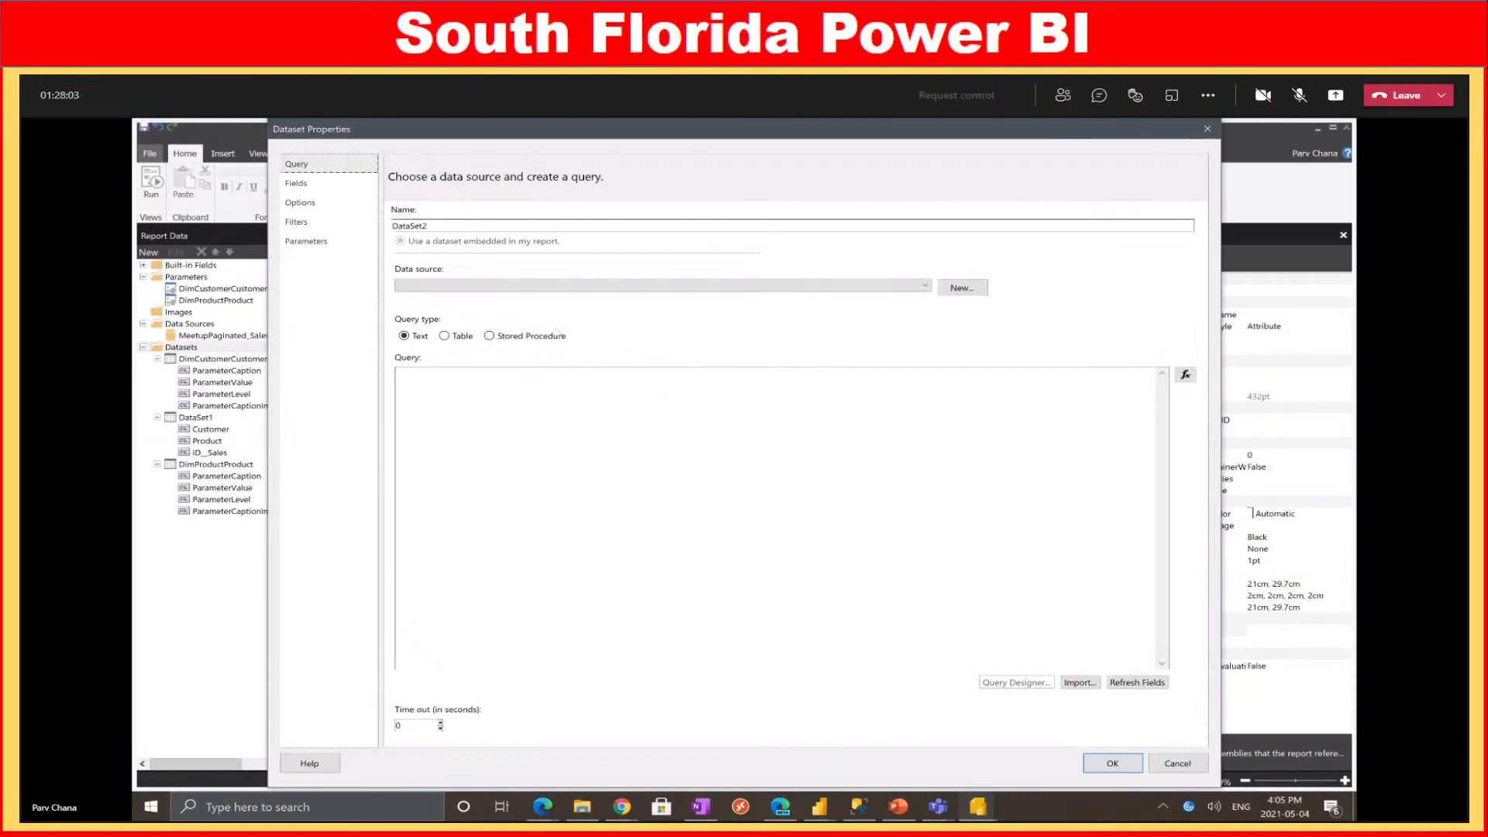
{"action": "double_click", "coordinate": [514, 225]}
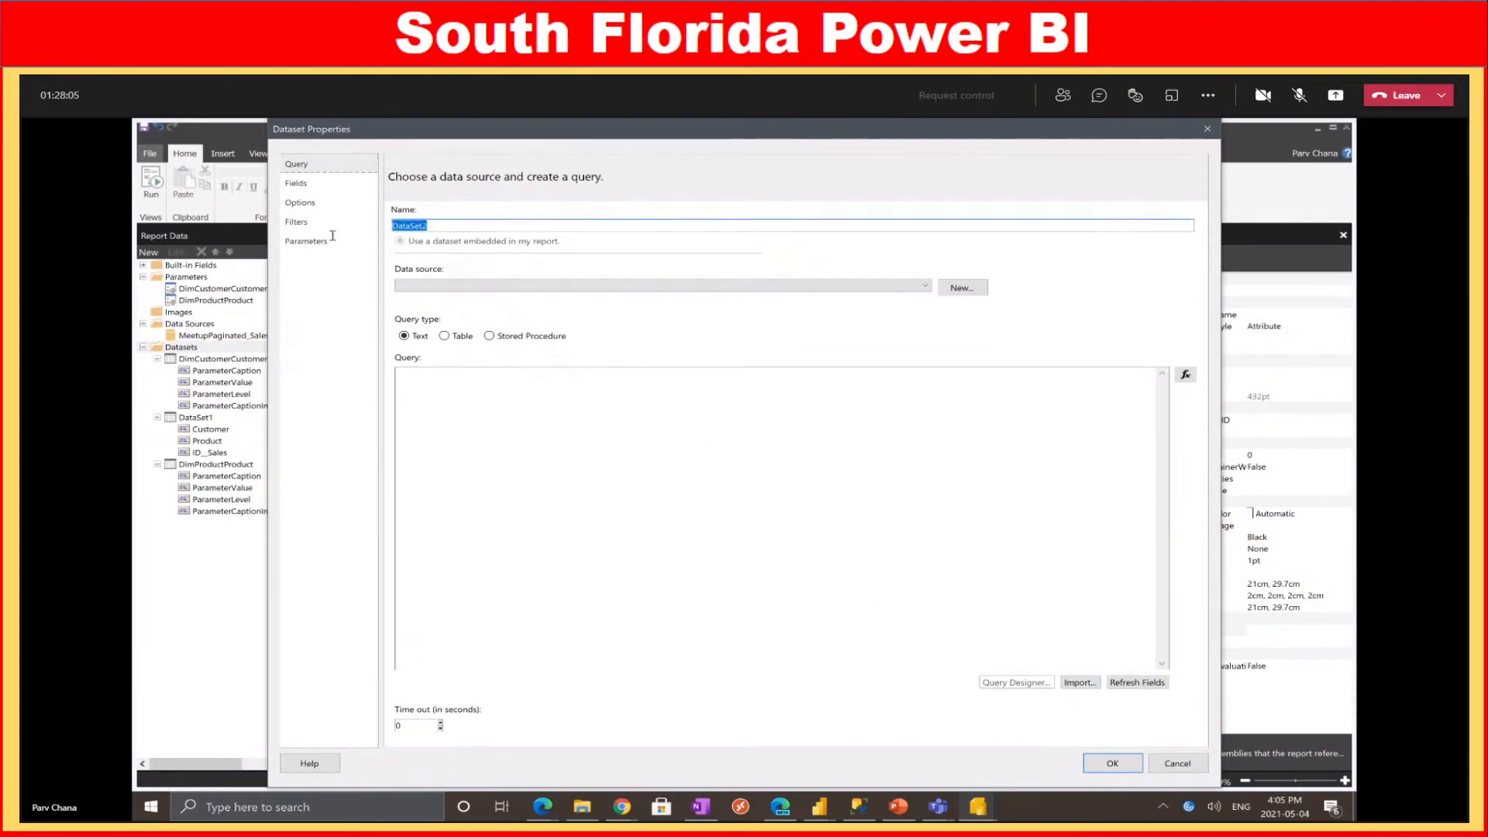
{"action": "type", "text": "Produc"}
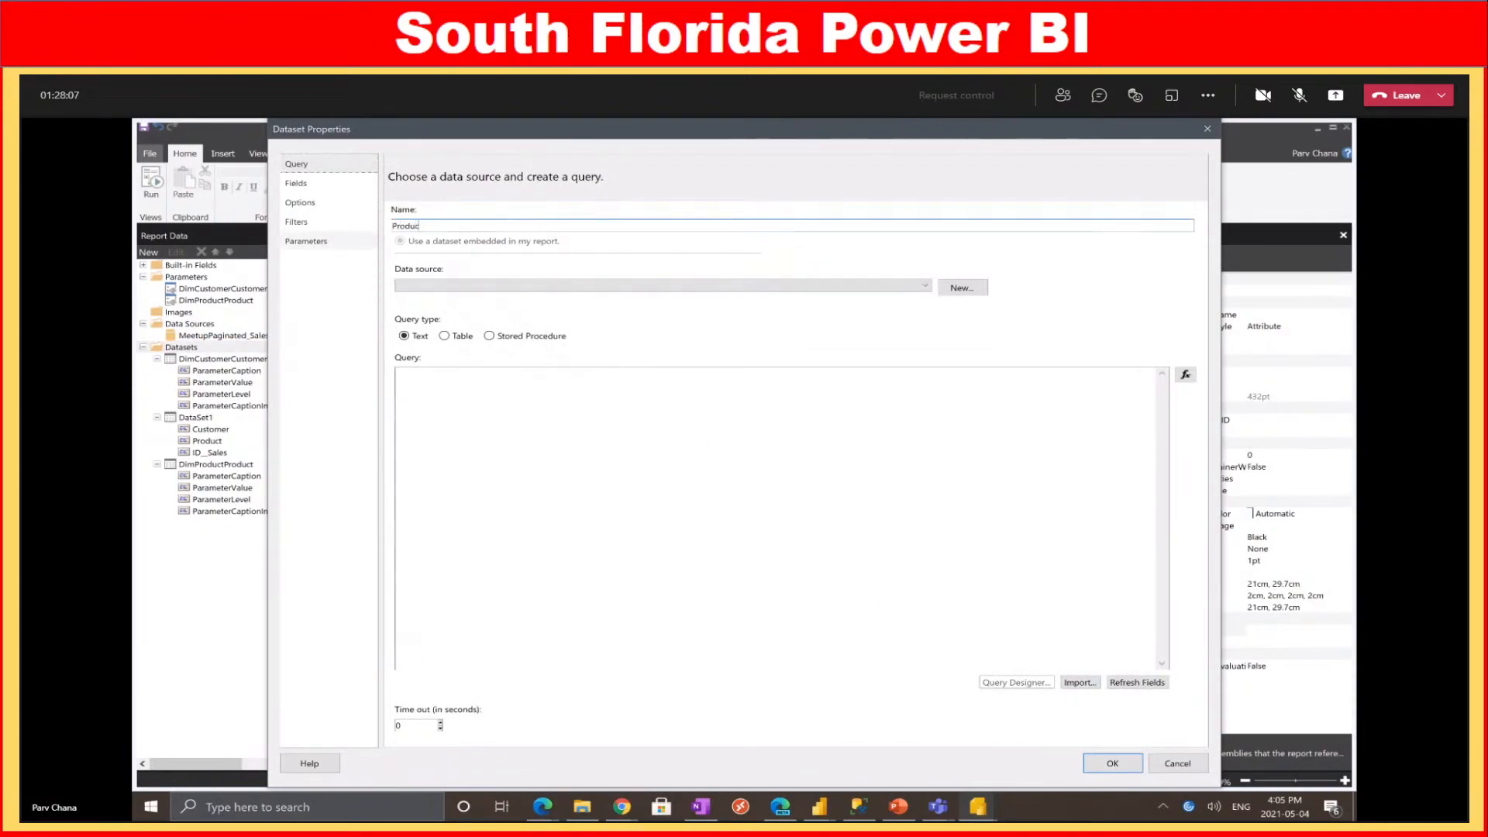
{"action": "type", "text": "tList"}
{"action": "left_click", "coordinate": [475, 285]}
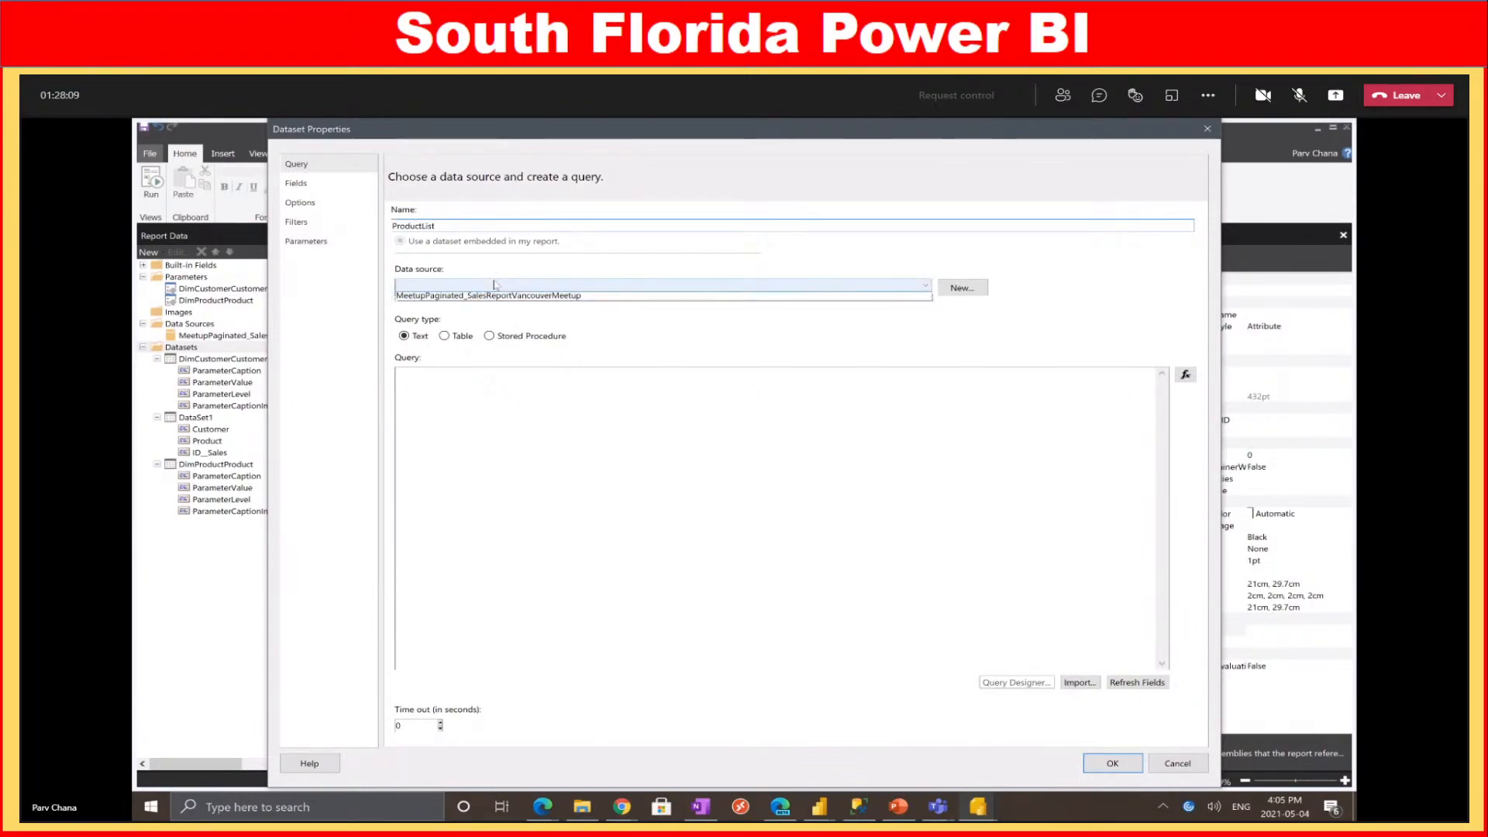
{"action": "left_click", "coordinate": [474, 297]}
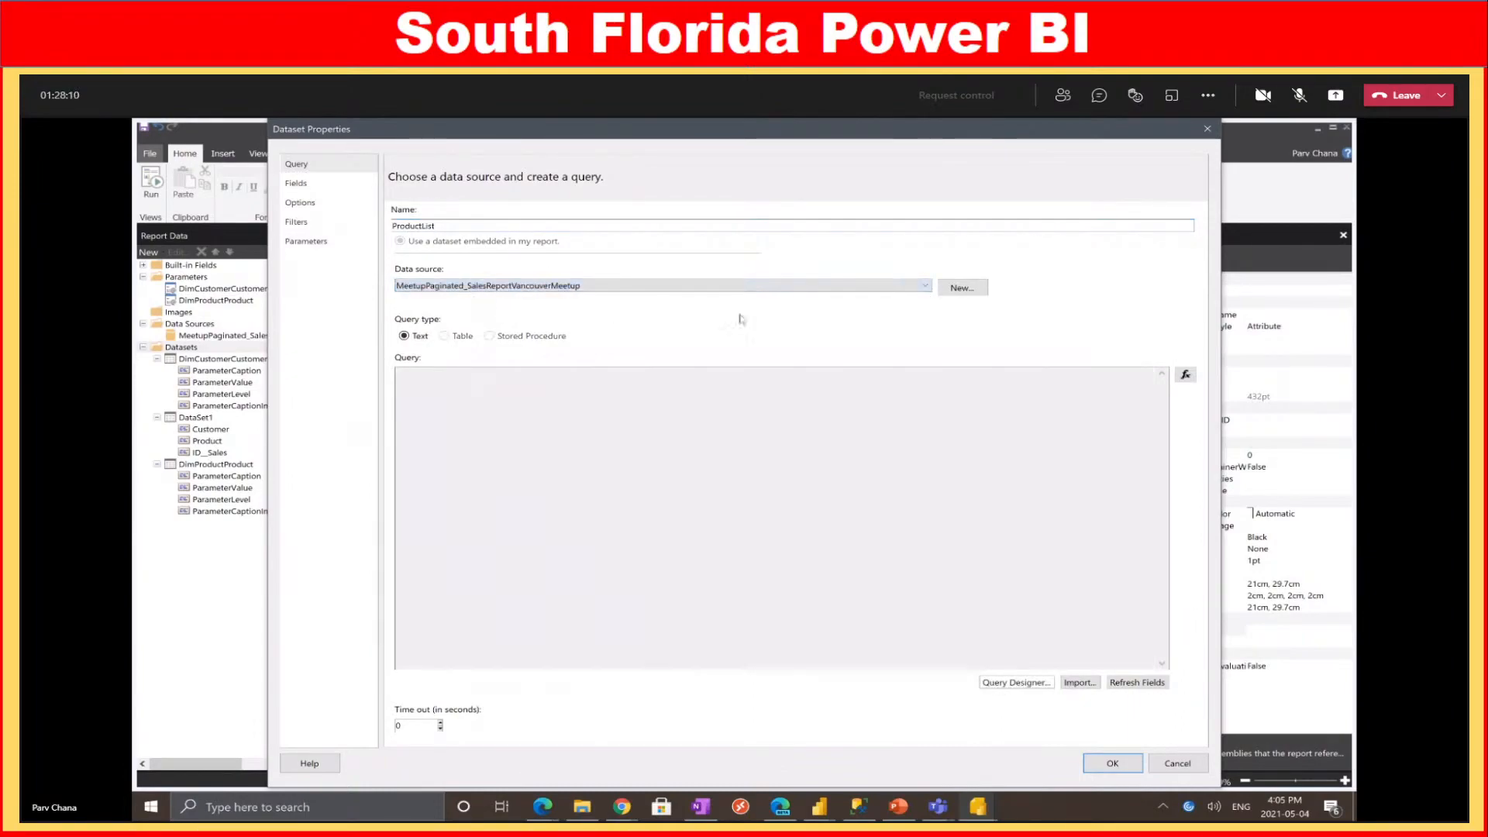
{"action": "left_click", "coordinate": [1015, 682]}
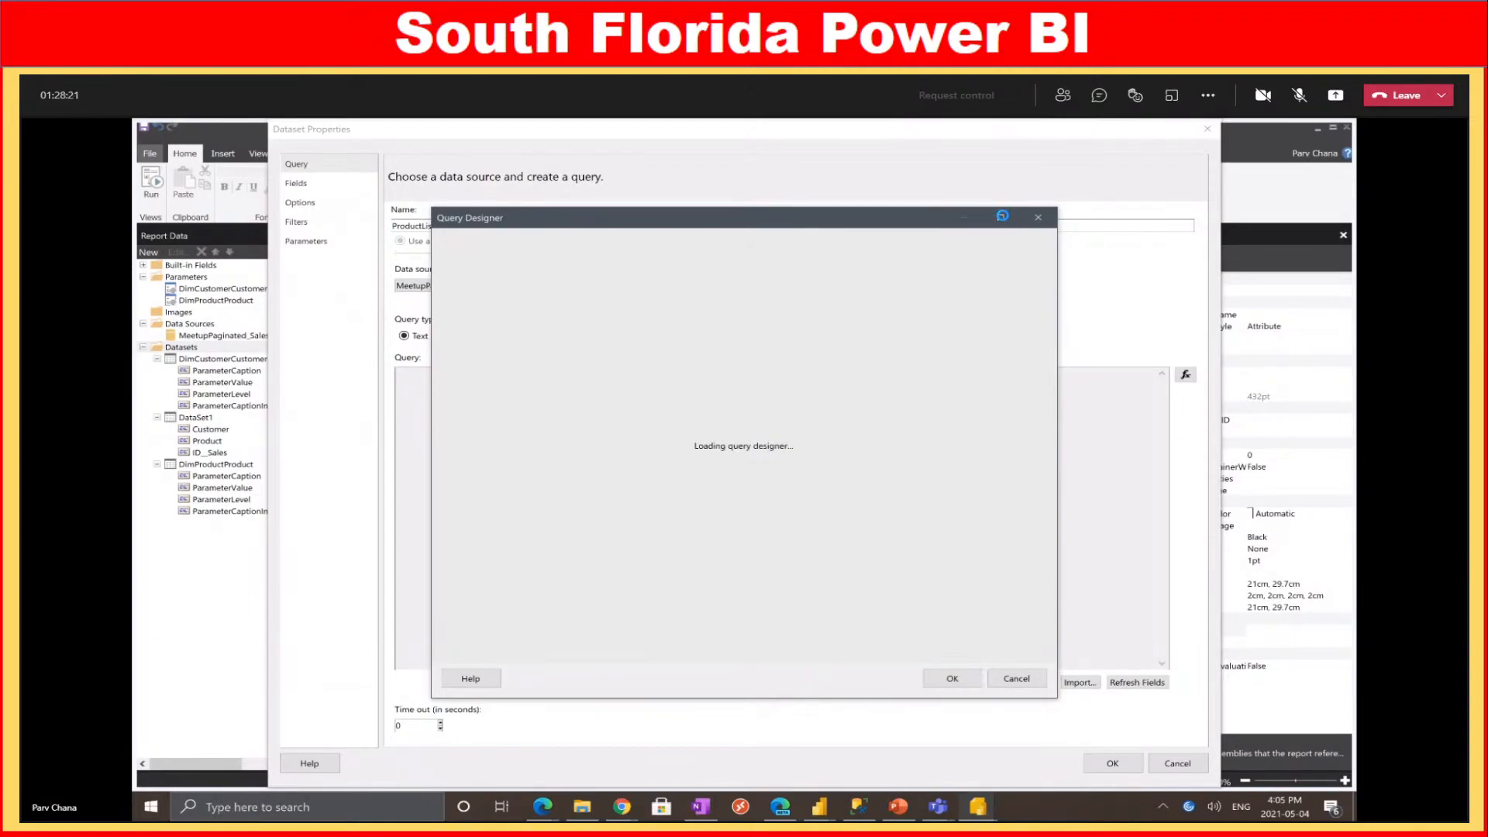
Maximize the query designer, search 'product', and drag DimProduct Product into the results
{"action": "left_click", "coordinate": [1003, 217]}
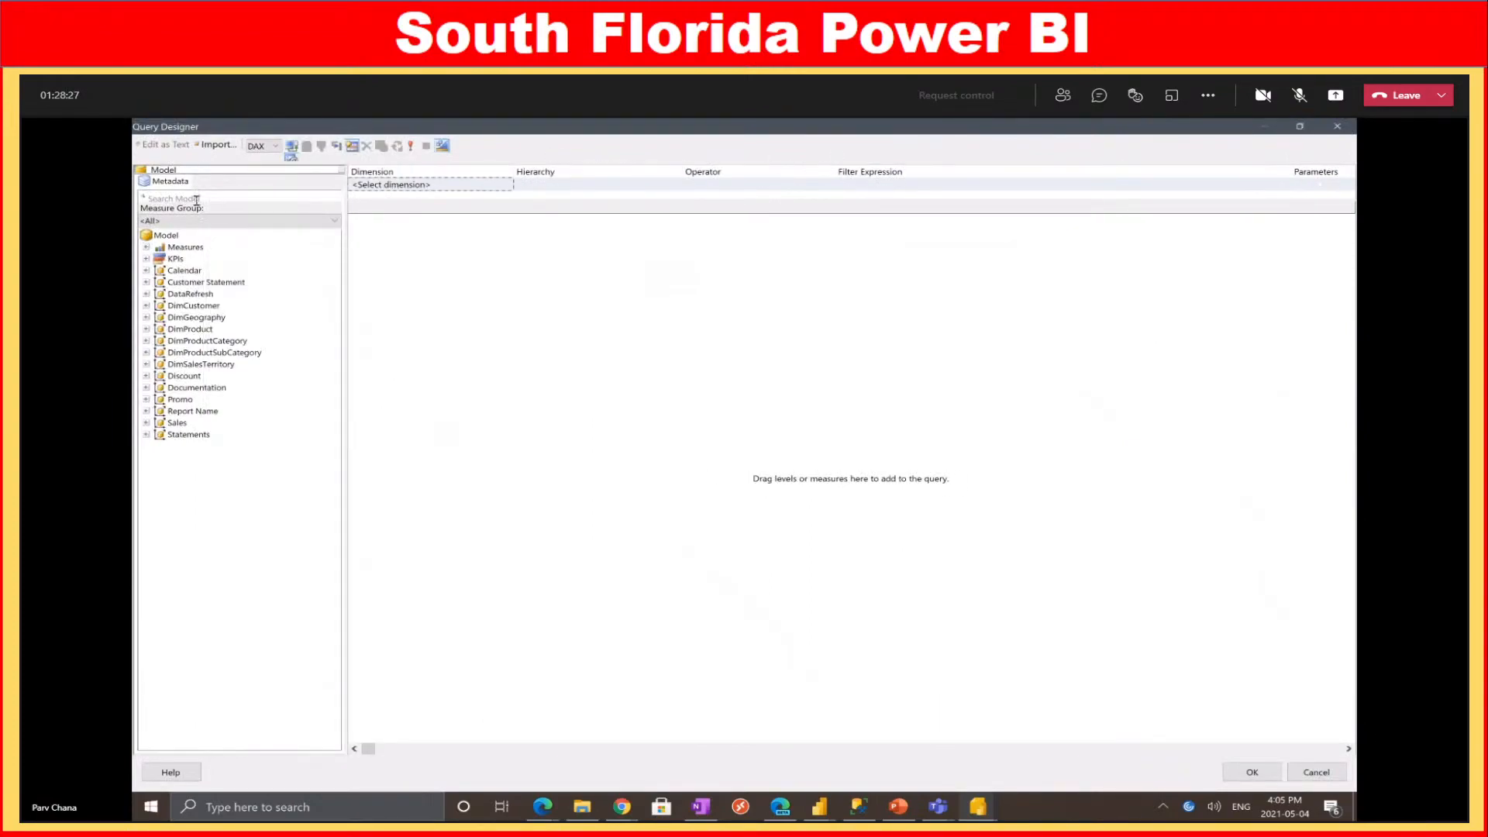
{"action": "type", "text": "product"}
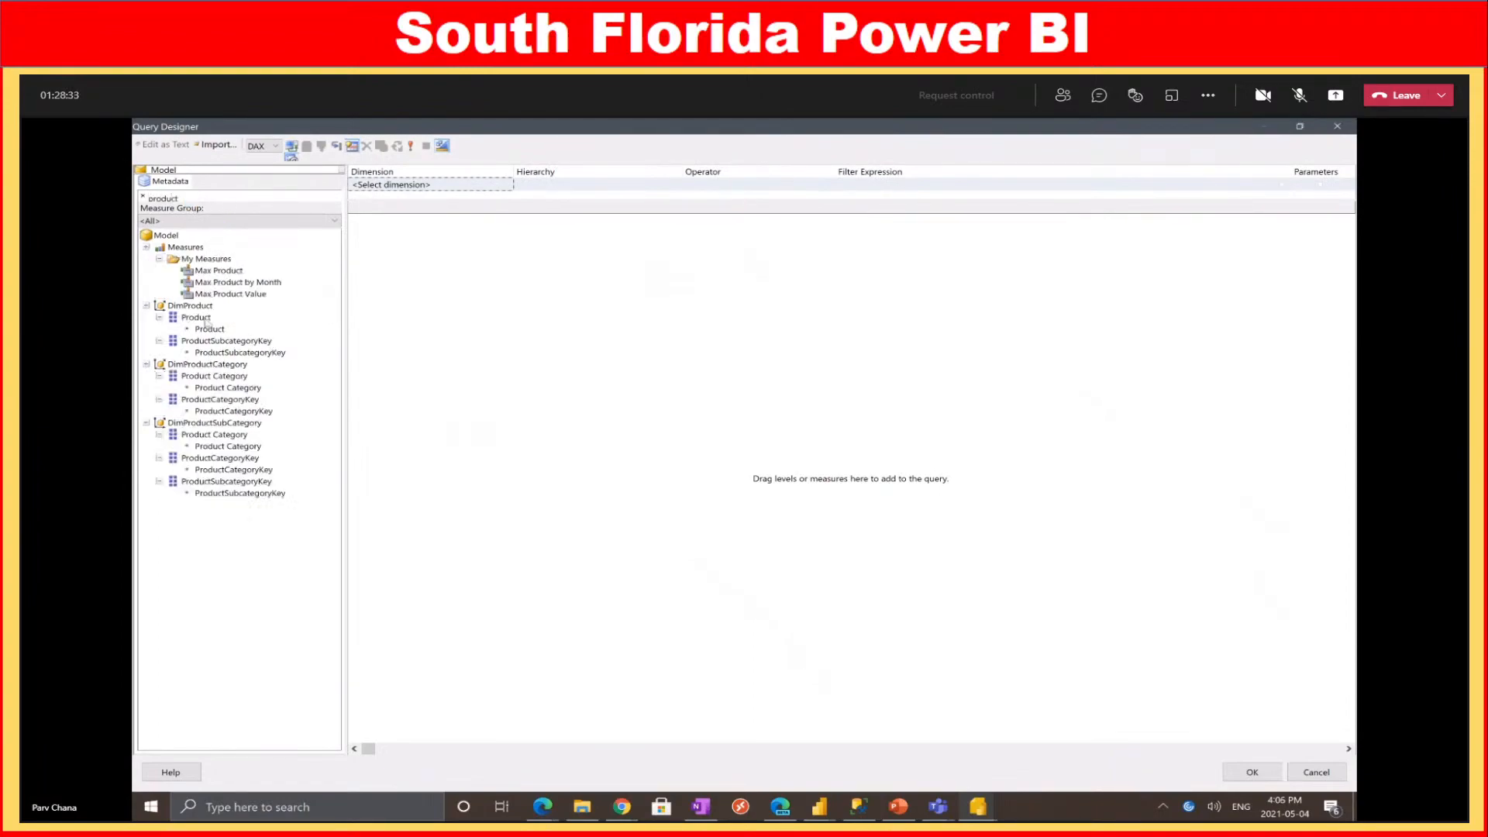
{"action": "left_click_drag", "start_coordinate": [205, 321], "coordinate": [457, 313]}
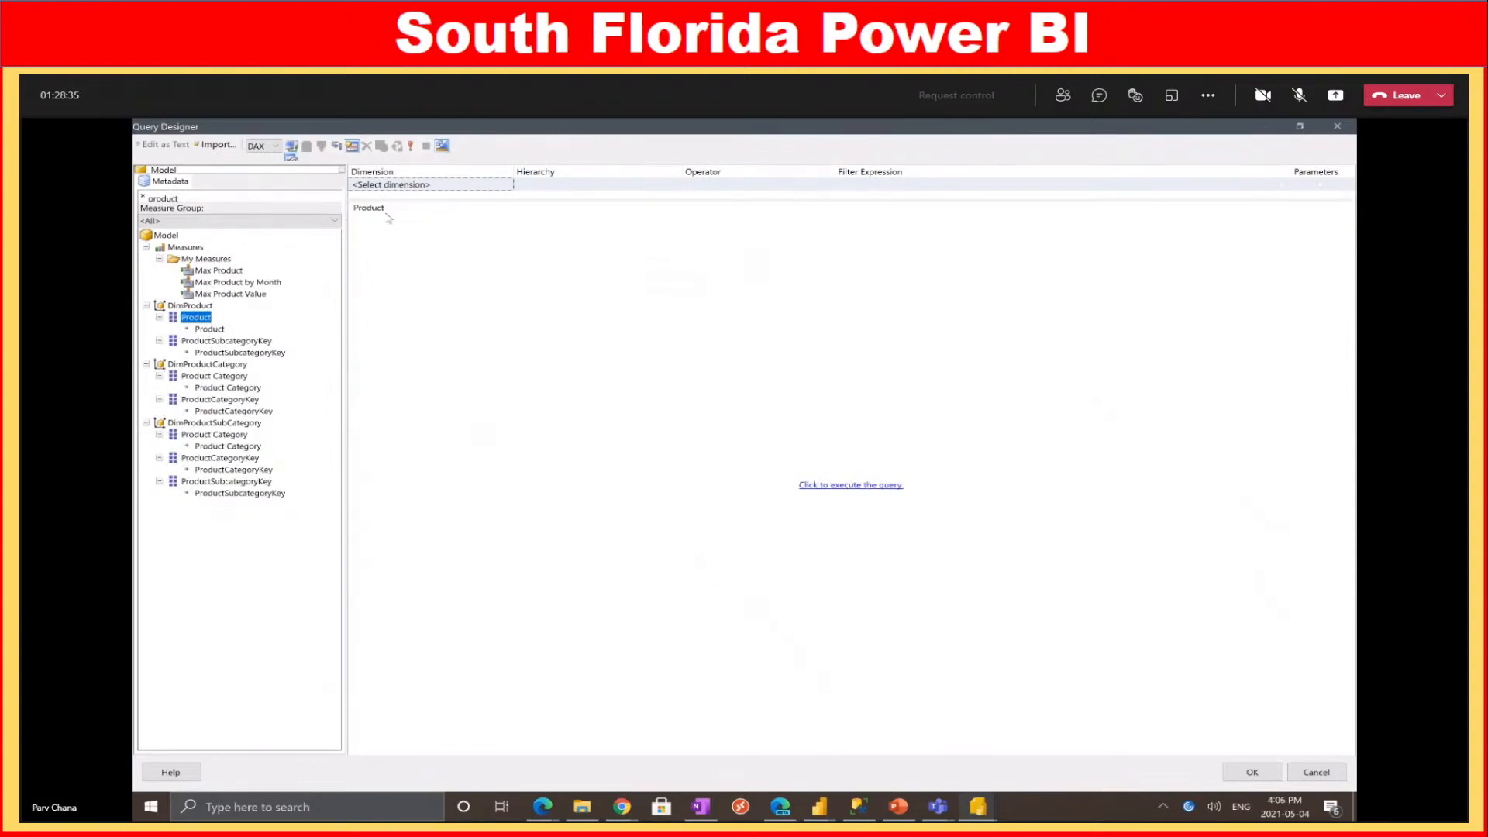
{"action": "double_click", "coordinate": [200, 197]}
{"action": "left_click", "coordinate": [819, 807]}
{"action": "left_click", "coordinate": [676, 740]}
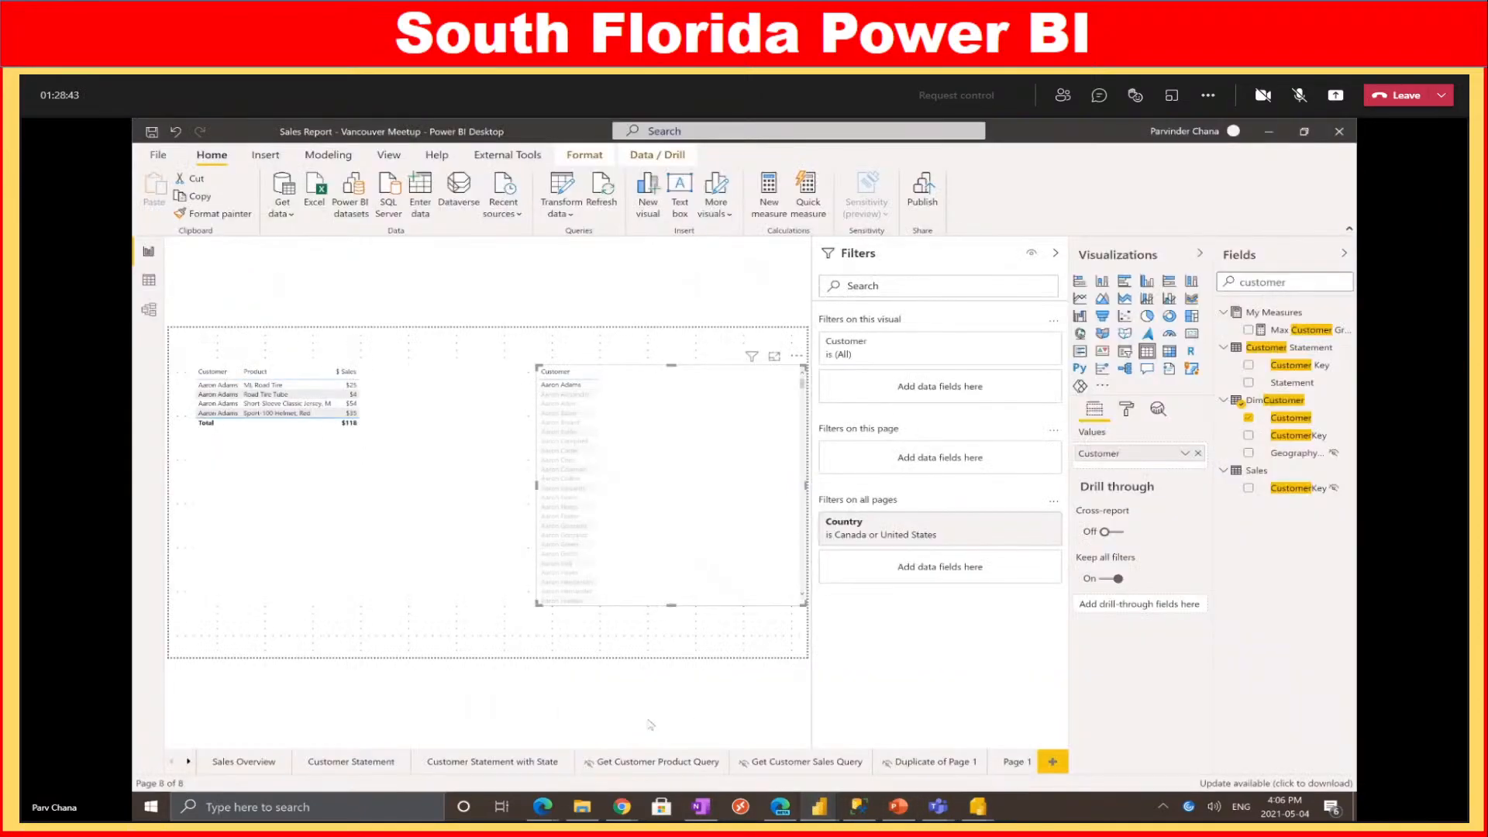
{"action": "left_click", "coordinate": [796, 490]}
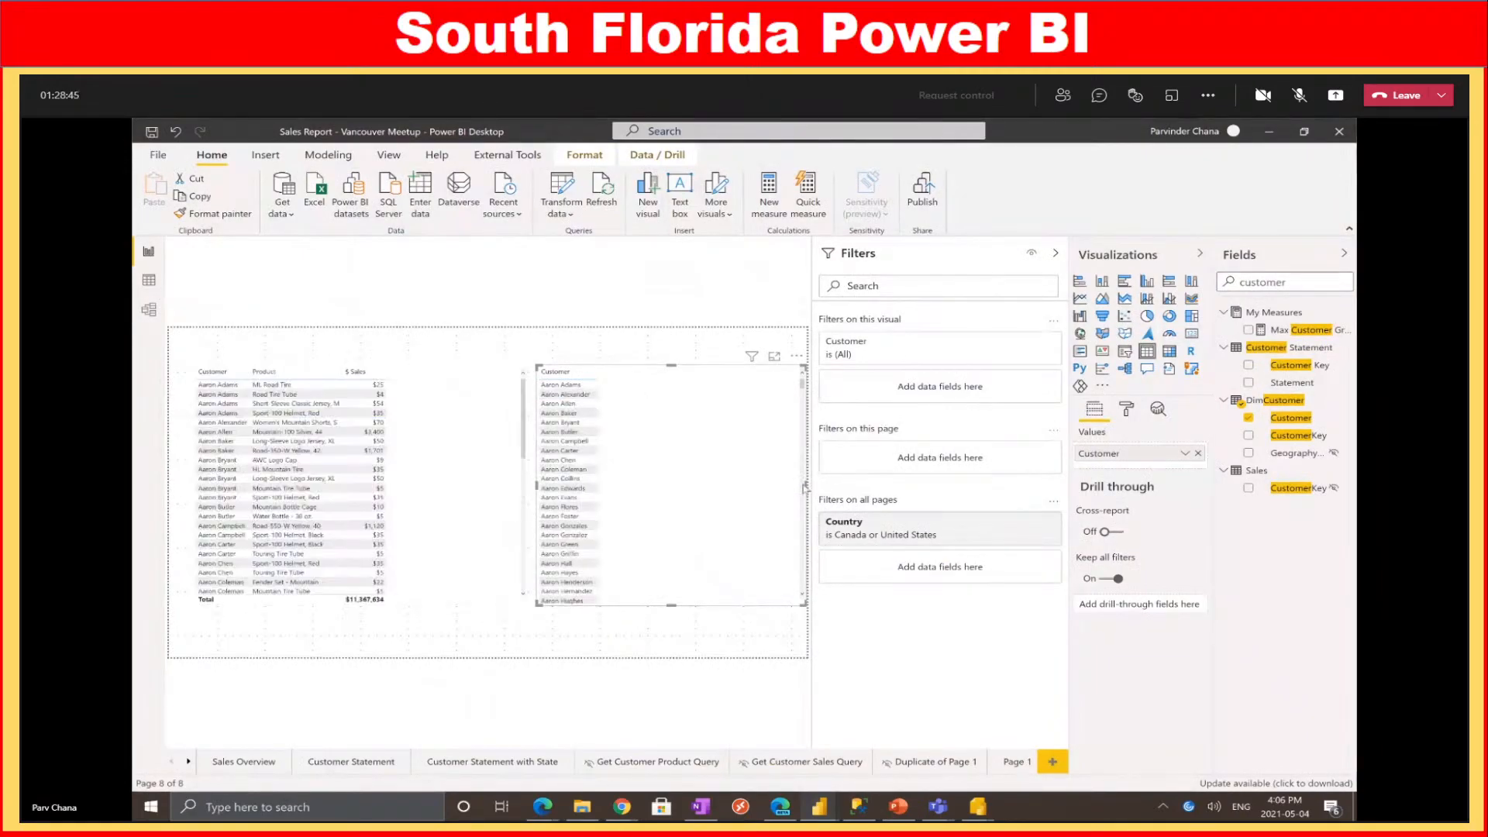
{"action": "left_click_drag", "start_coordinate": [805, 486], "coordinate": [642, 486]}
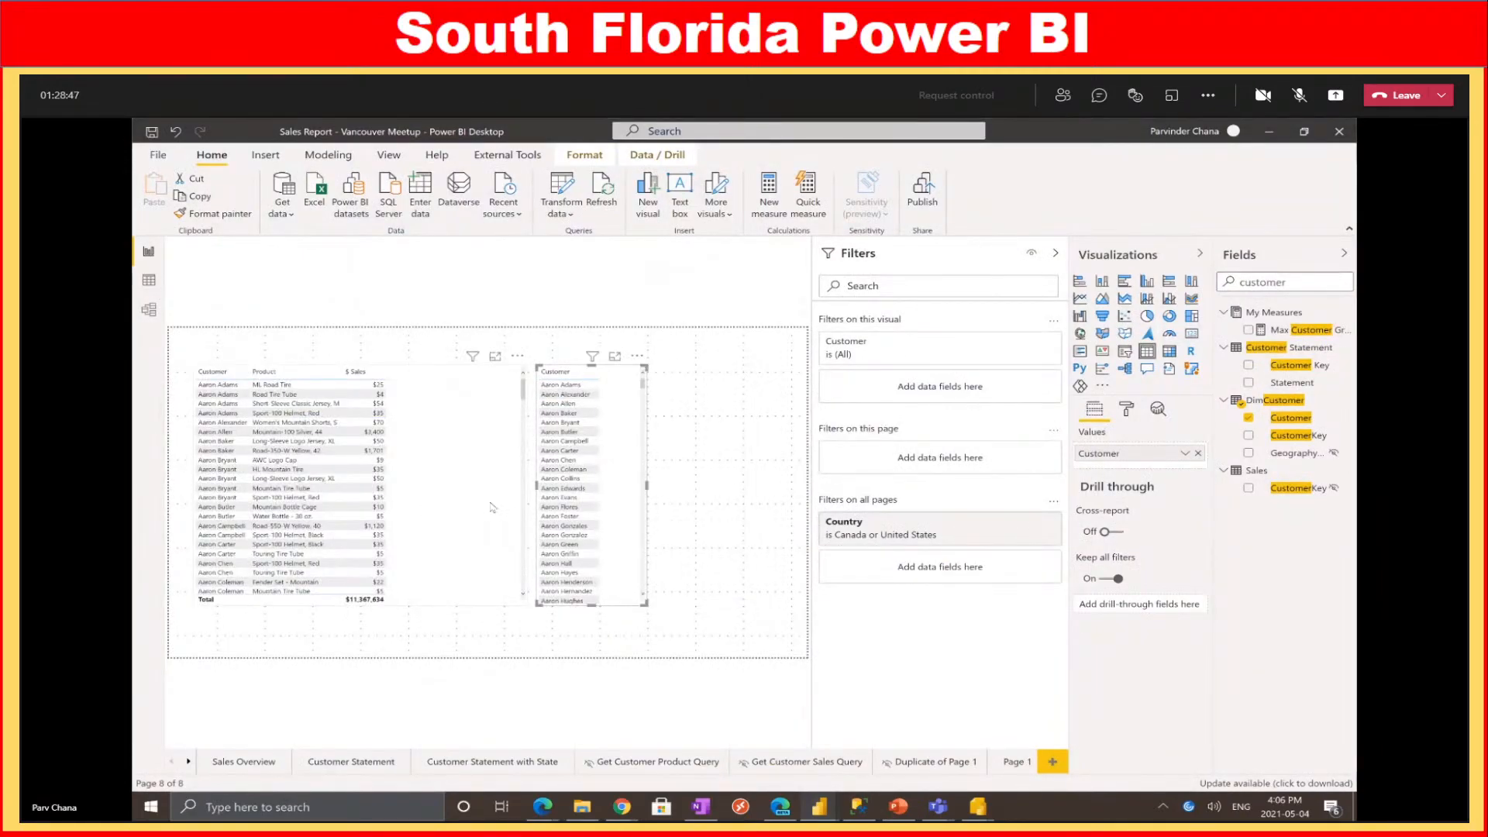
{"action": "left_click", "coordinate": [526, 486]}
{"action": "left_click_drag", "start_coordinate": [526, 486], "coordinate": [426, 493]}
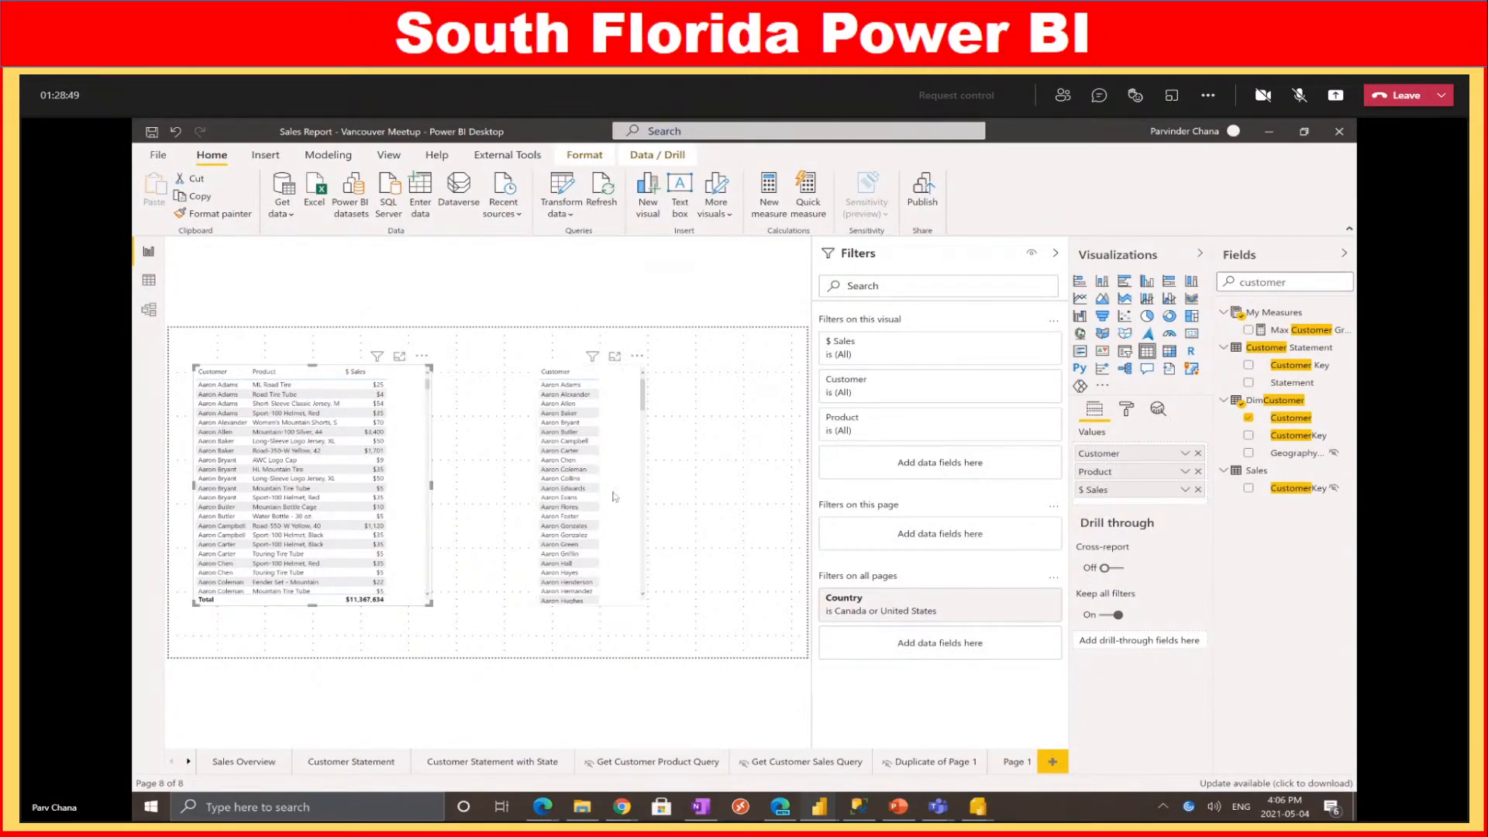
{"action": "left_click_drag", "start_coordinate": [614, 495], "coordinate": [518, 496]}
{"action": "left_click_drag", "start_coordinate": [1318, 285], "coordinate": [1056, 287]}
Add a Product table with $ Sales to the page and scroll through its values
{"action": "type", "text": "product"}
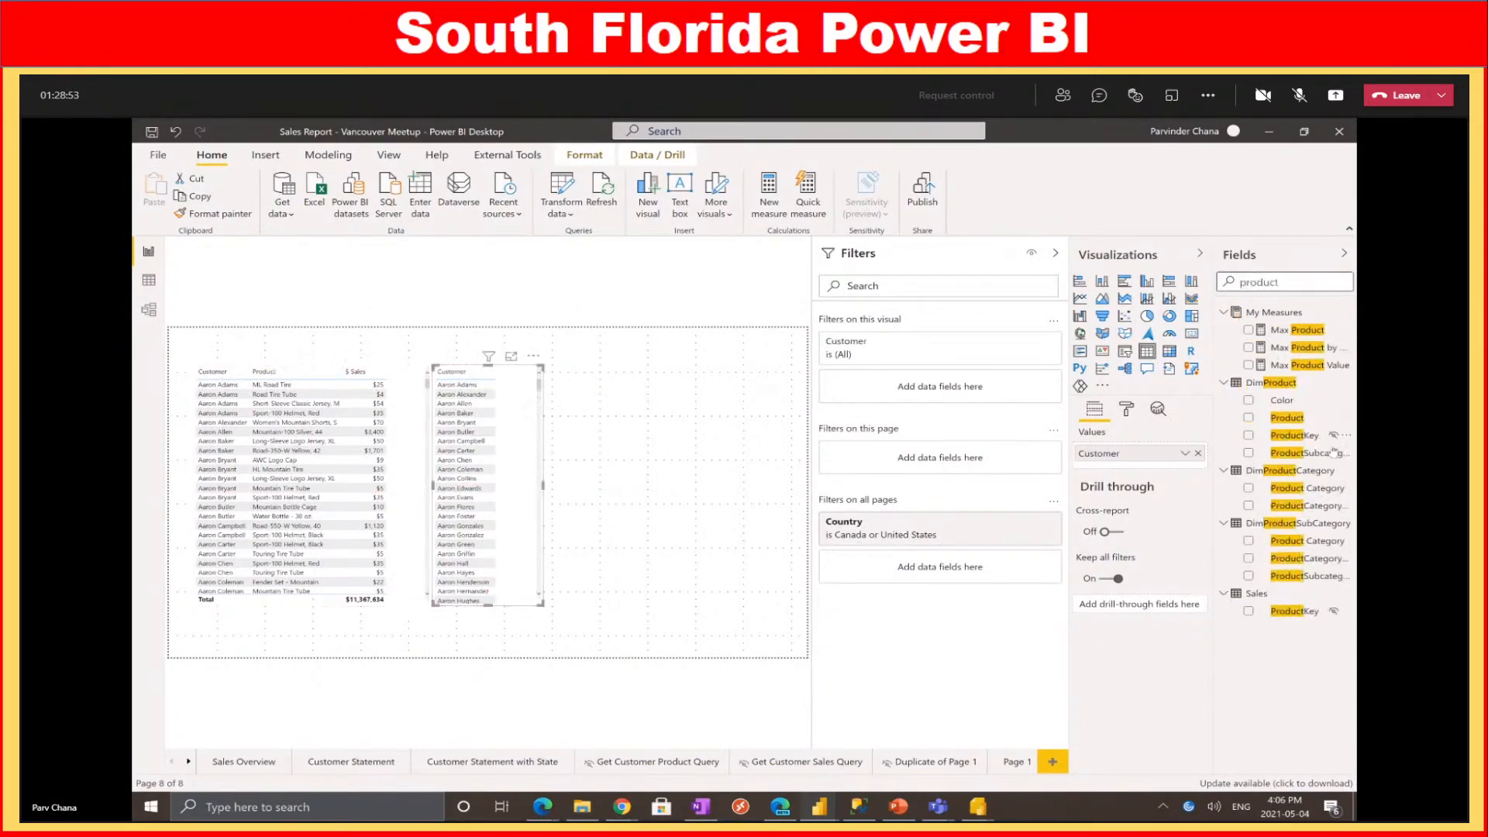
{"action": "left_click_drag", "start_coordinate": [1293, 420], "coordinate": [601, 385]}
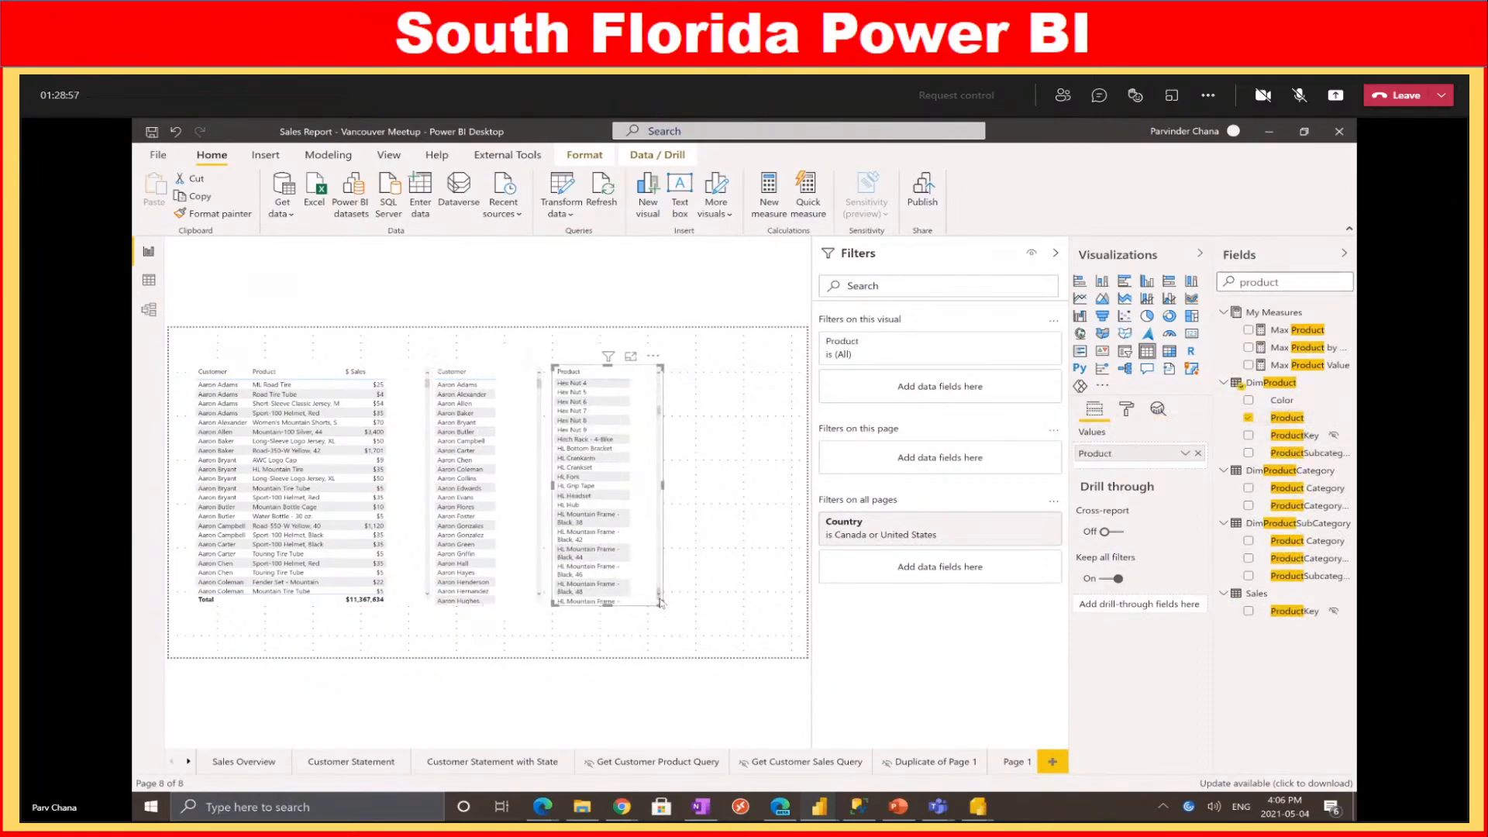
{"action": "left_click_drag", "start_coordinate": [661, 604], "coordinate": [718, 640]}
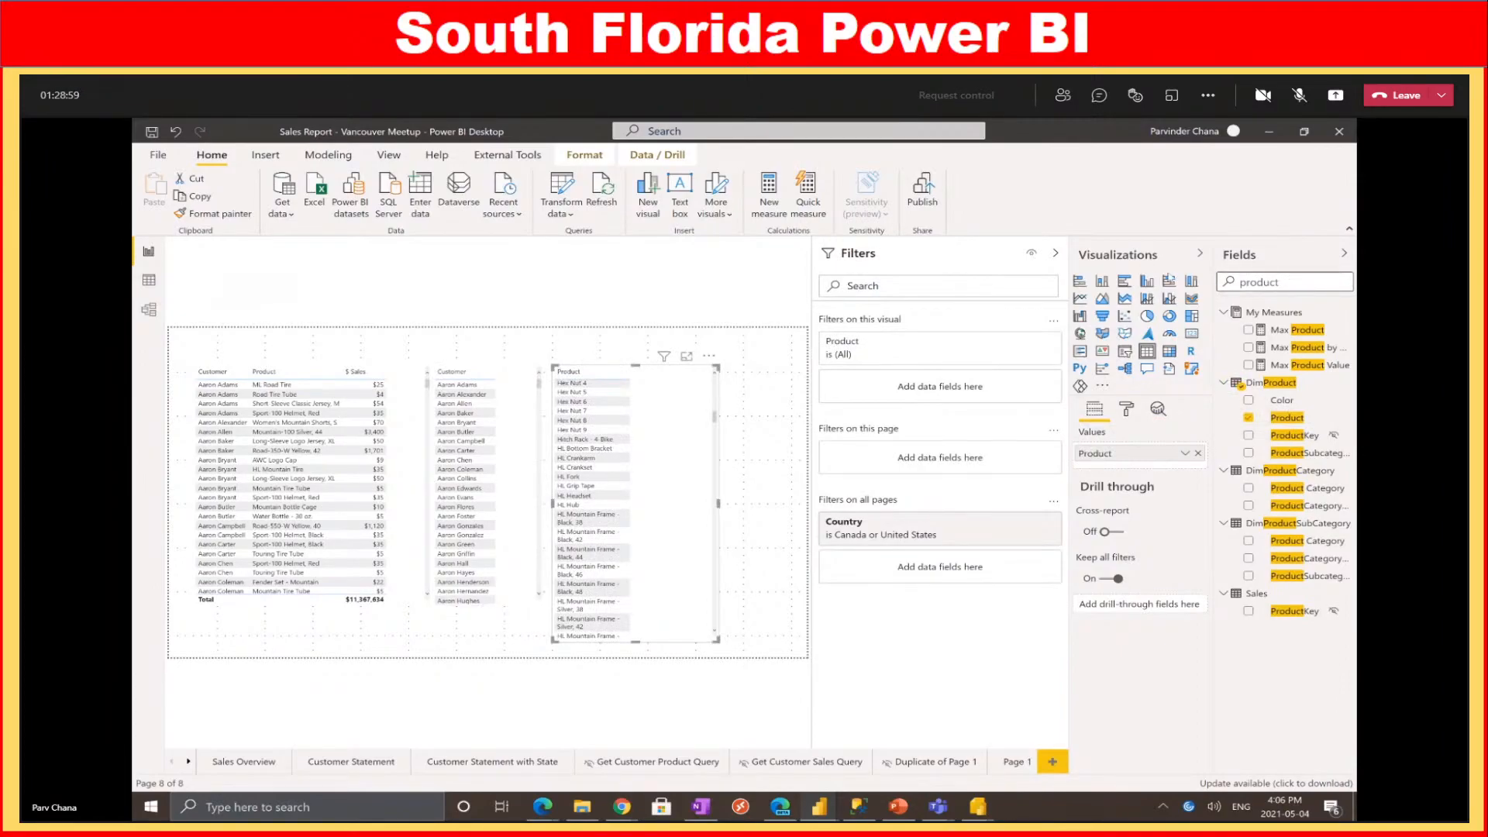
{"action": "double_click", "coordinate": [1264, 282]}
{"action": "type", "text": "$ Sale"}
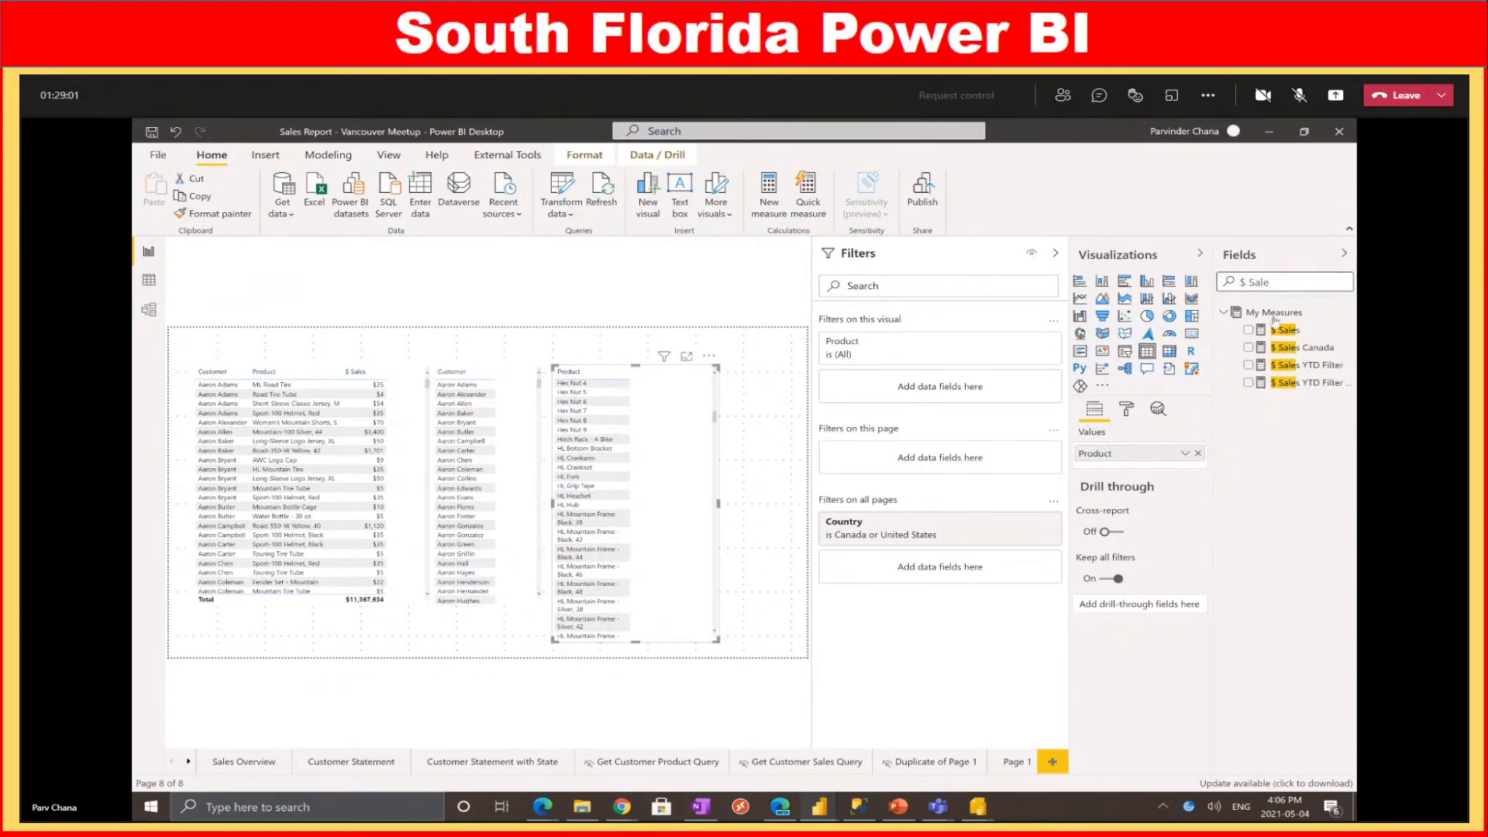
{"action": "left_click_drag", "start_coordinate": [1279, 330], "coordinate": [667, 419]}
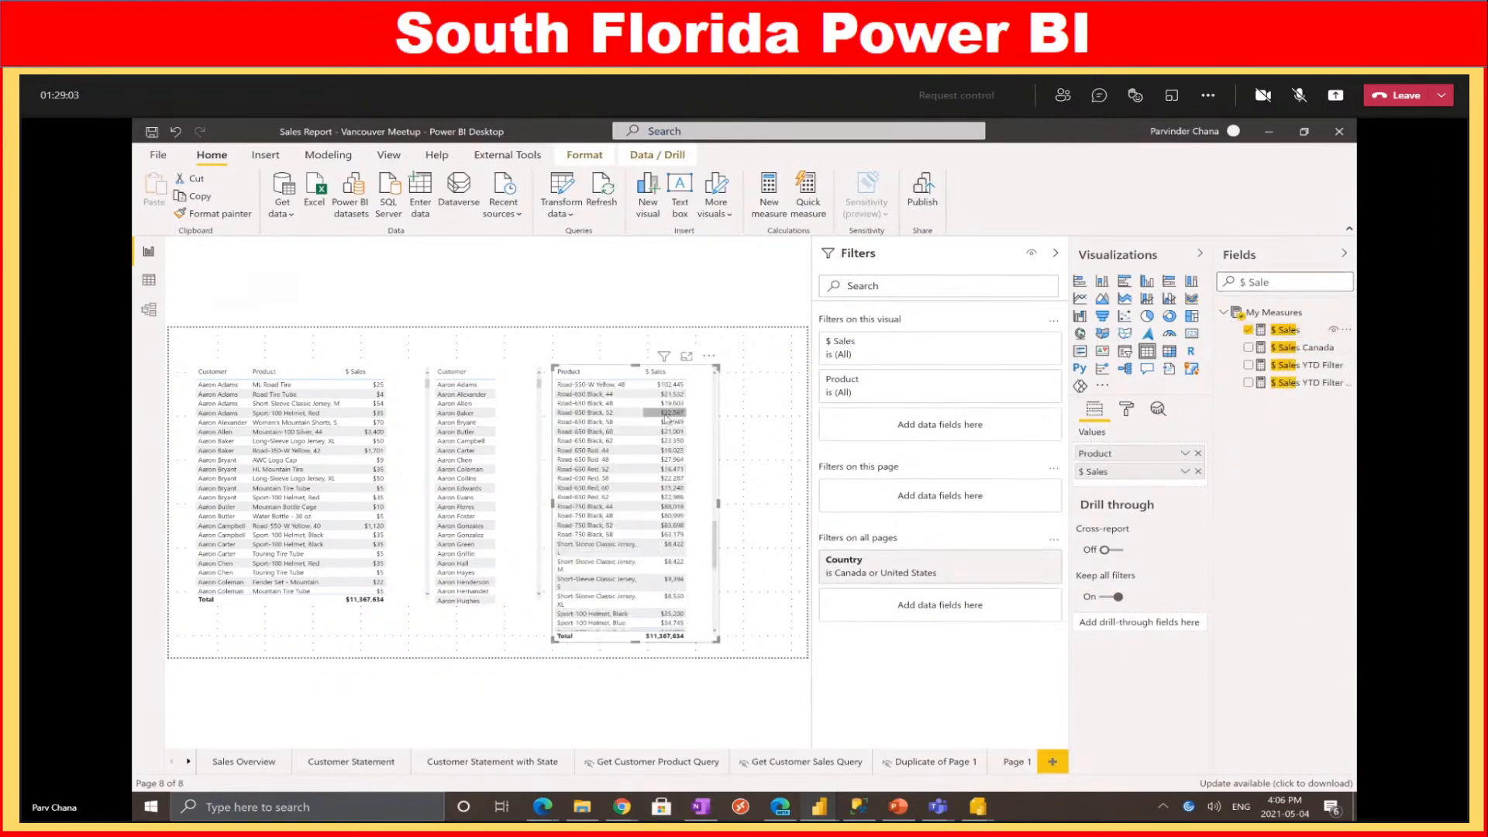
{"action": "scroll", "coordinate": [668, 418], "scroll_direction": "down", "scroll_amount": 5}
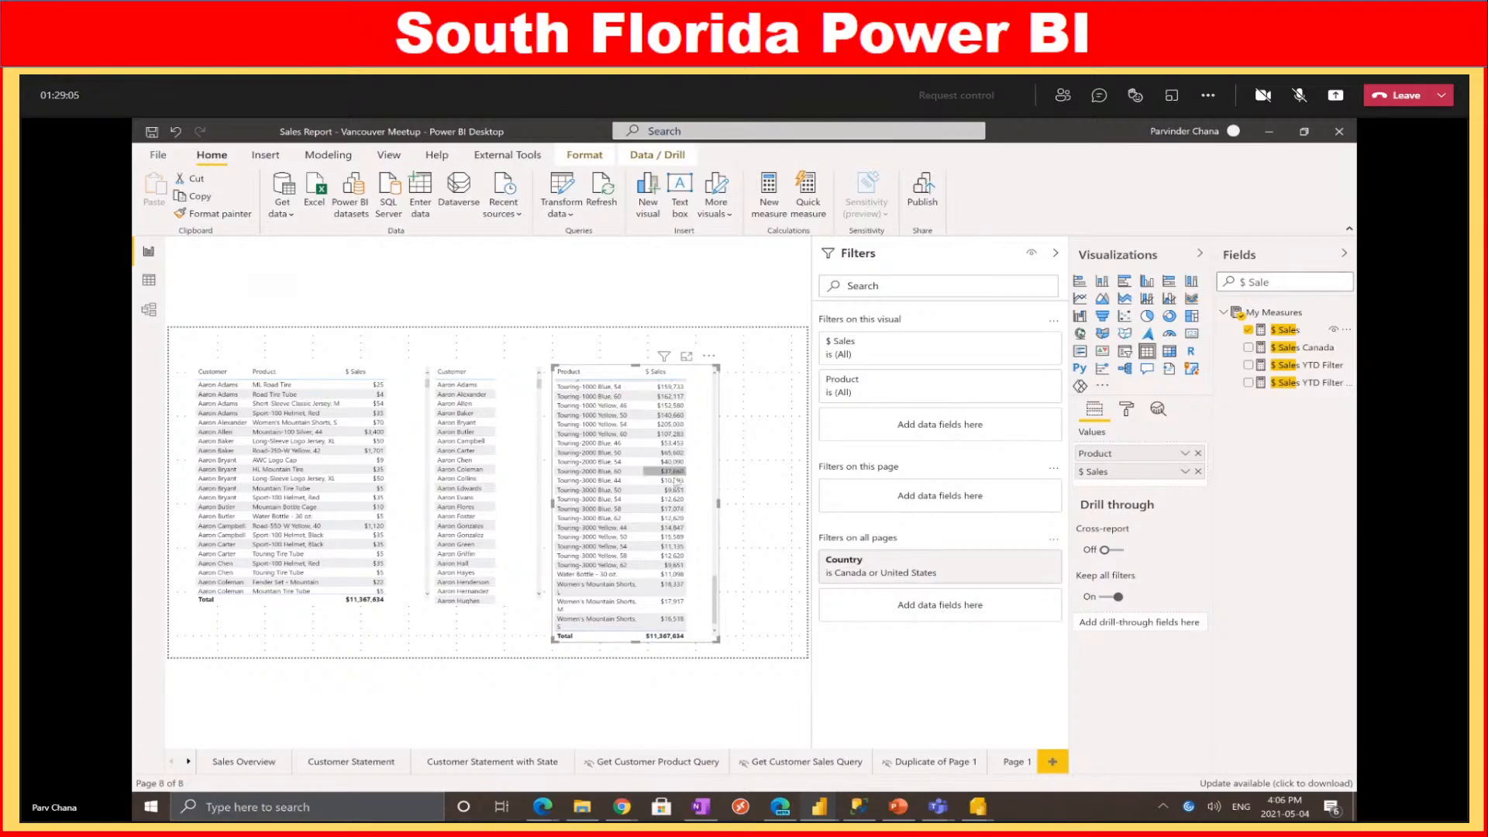
{"action": "scroll", "coordinate": [679, 465], "scroll_direction": "up", "scroll_amount": 10}
{"action": "scroll", "coordinate": [679, 429], "scroll_direction": "down", "scroll_amount": 10}
{"action": "mouse_move", "coordinate": [977, 806]}
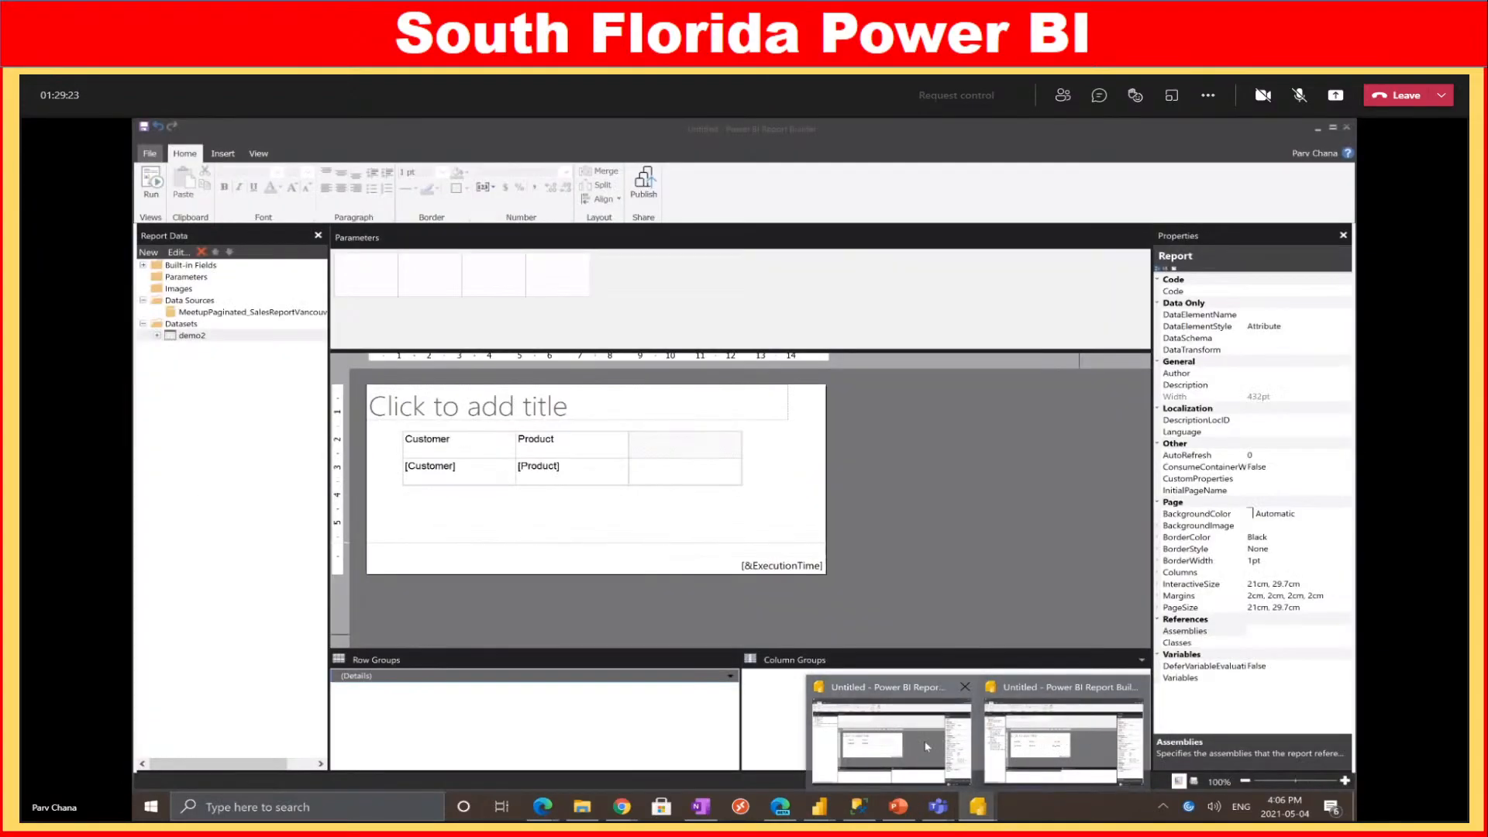
{"action": "left_click", "coordinate": [927, 748]}
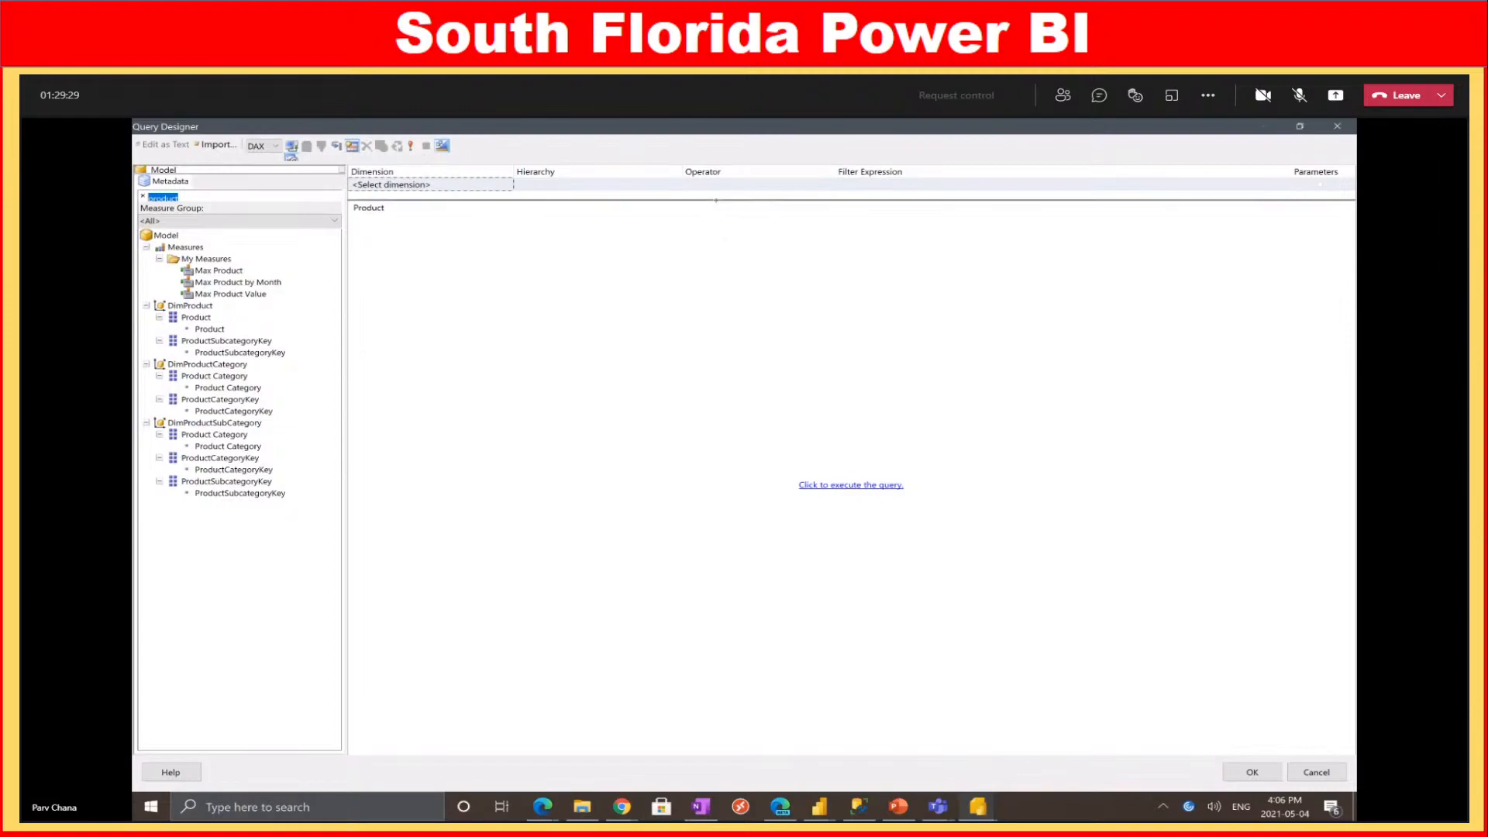
Enlarge the filter area and add $ Sales as a query result column
{"action": "left_click_drag", "start_coordinate": [717, 201], "coordinate": [675, 417]}
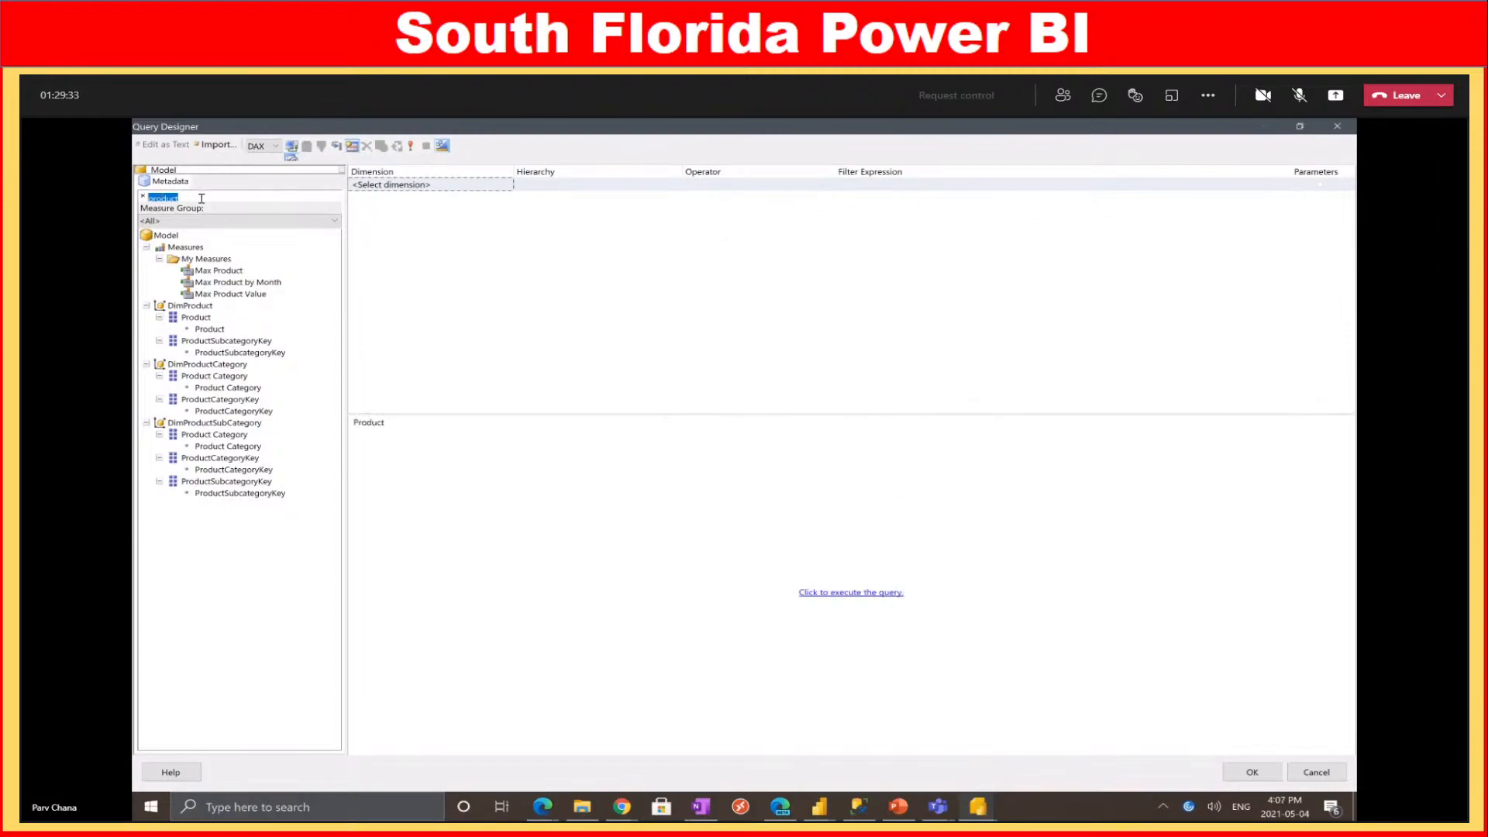
{"action": "type", "text": "ss"}
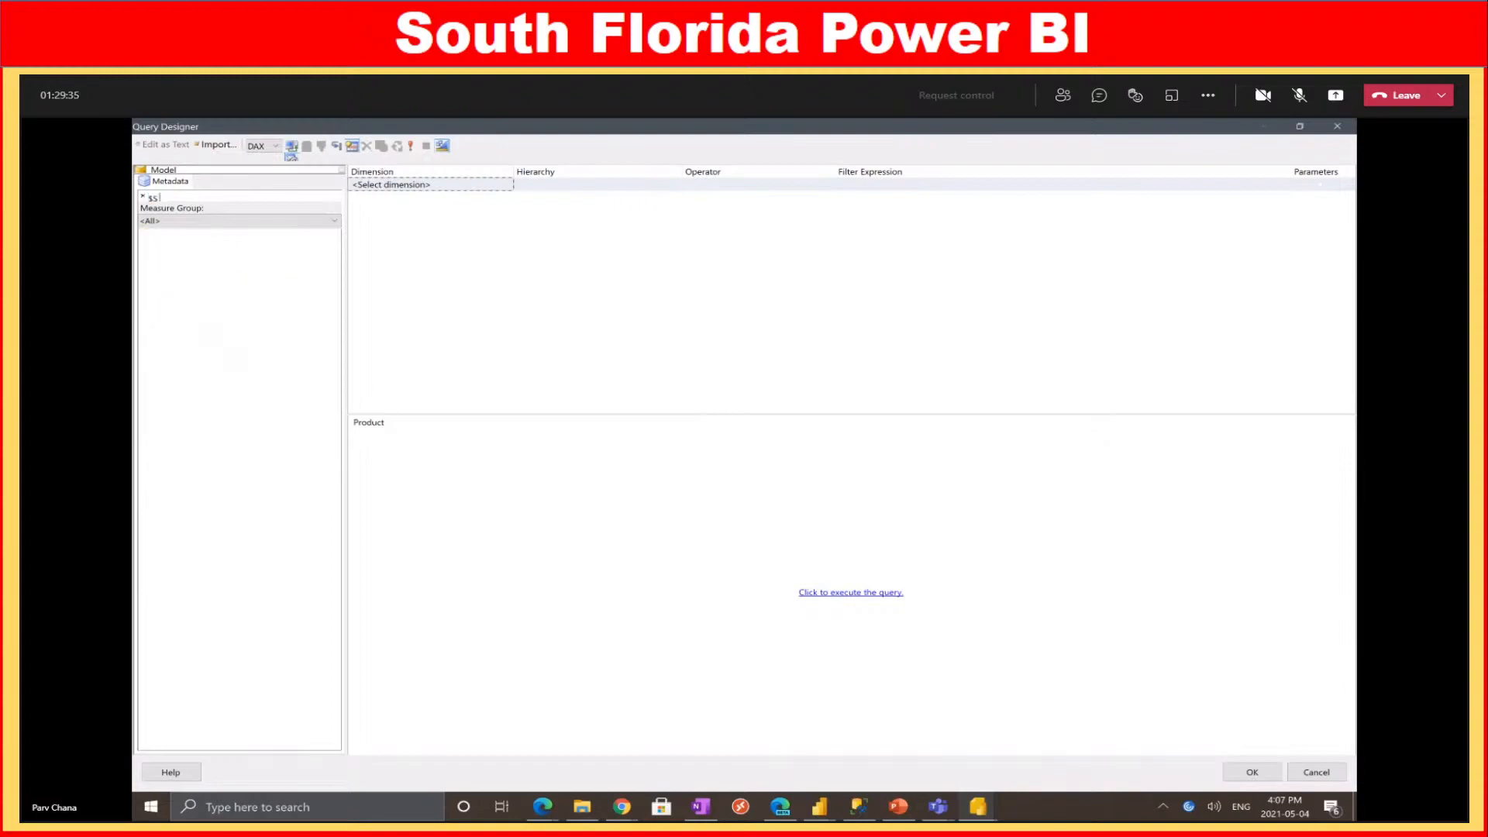
{"action": "type", "text": "ales"}
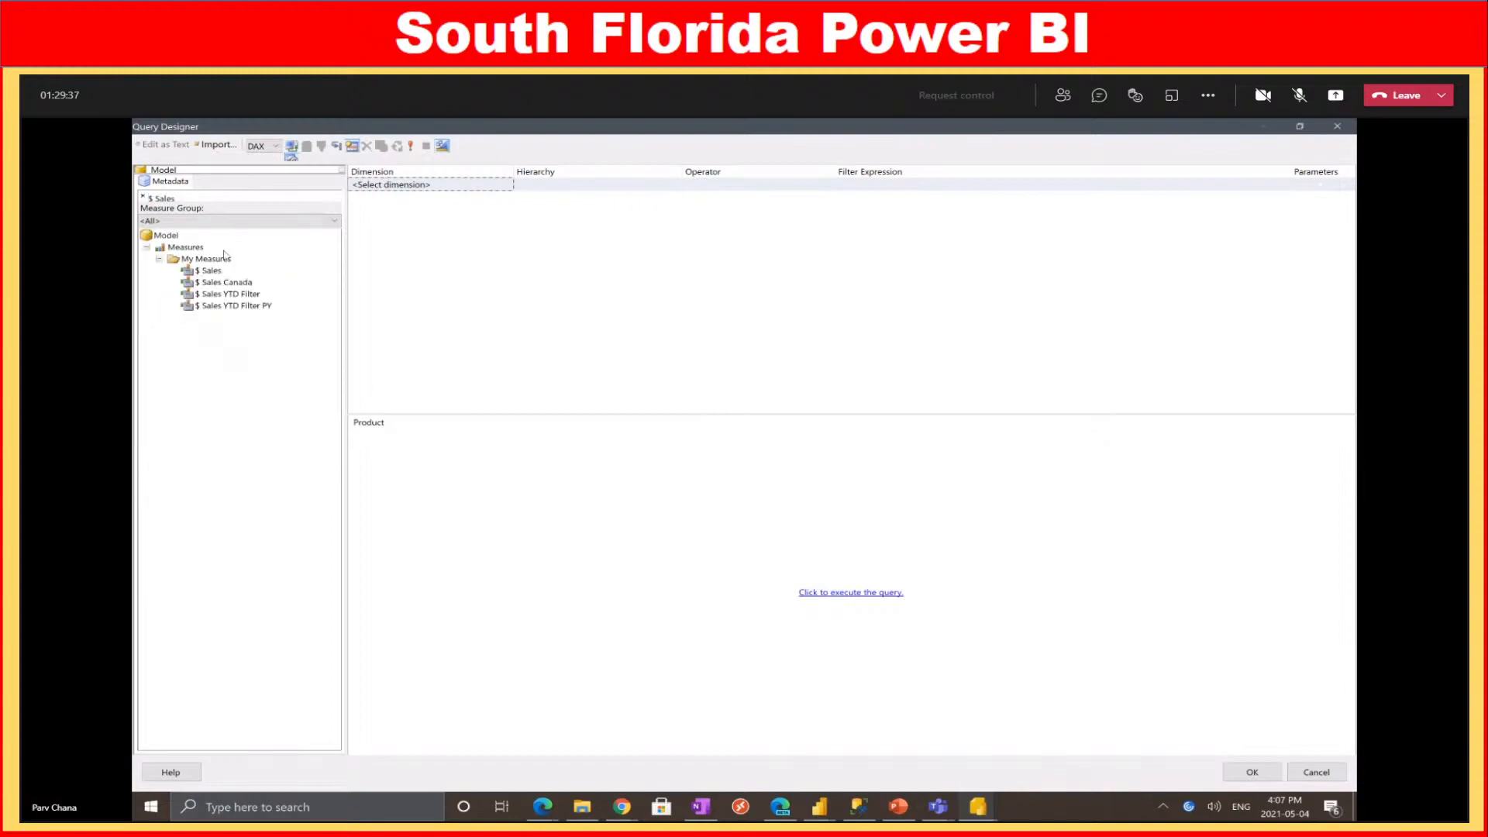
{"action": "left_click_drag", "start_coordinate": [215, 272], "coordinate": [542, 473]}
Add a DimCustomer Customer filter row with the Equal operator to the query
{"action": "left_click_drag", "start_coordinate": [190, 198], "coordinate": [139, 196]}
{"action": "type", "text": "customer"}
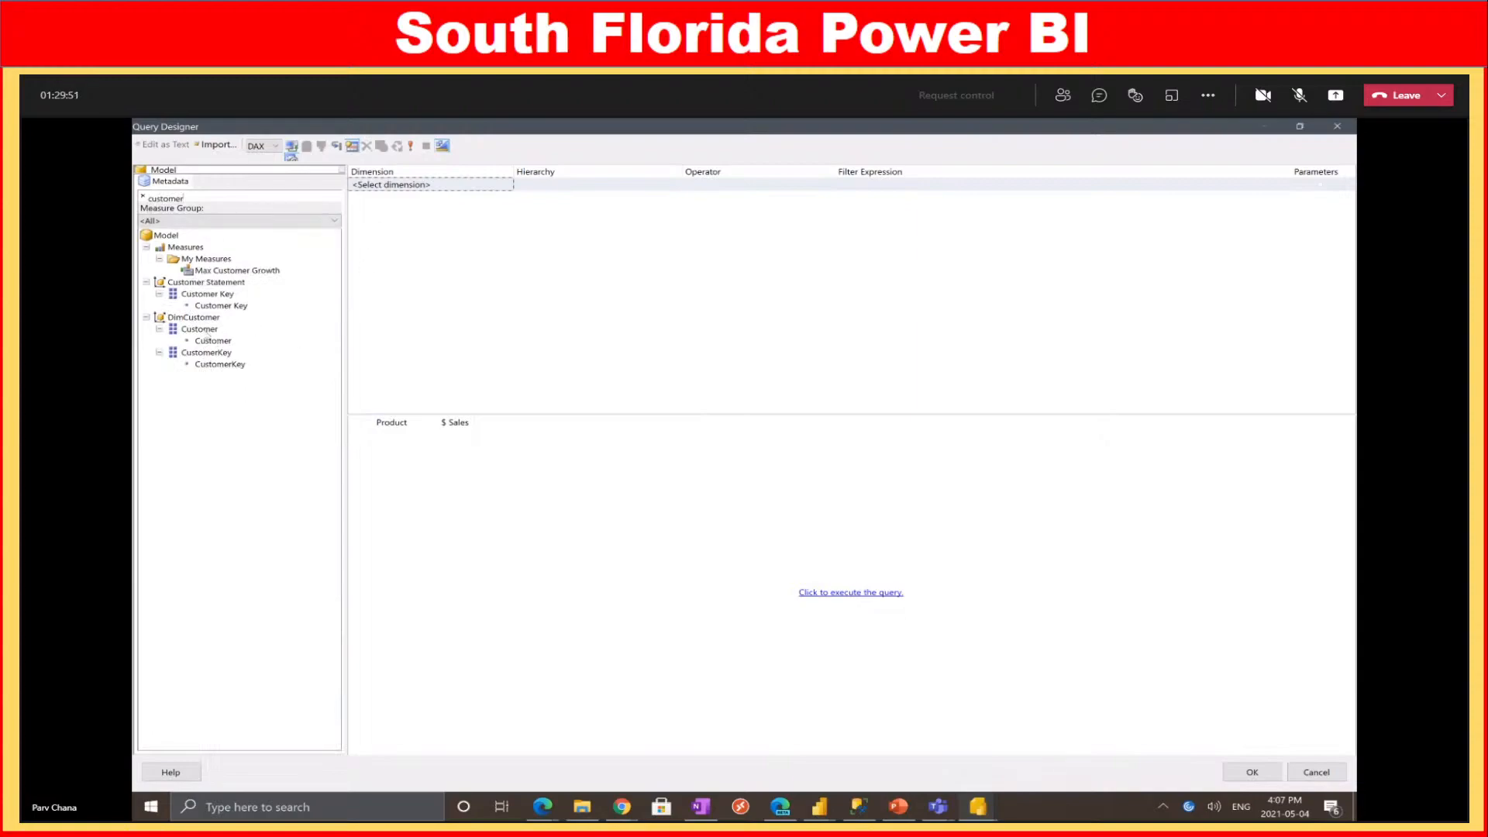
{"action": "left_click_drag", "start_coordinate": [209, 330], "coordinate": [447, 190]}
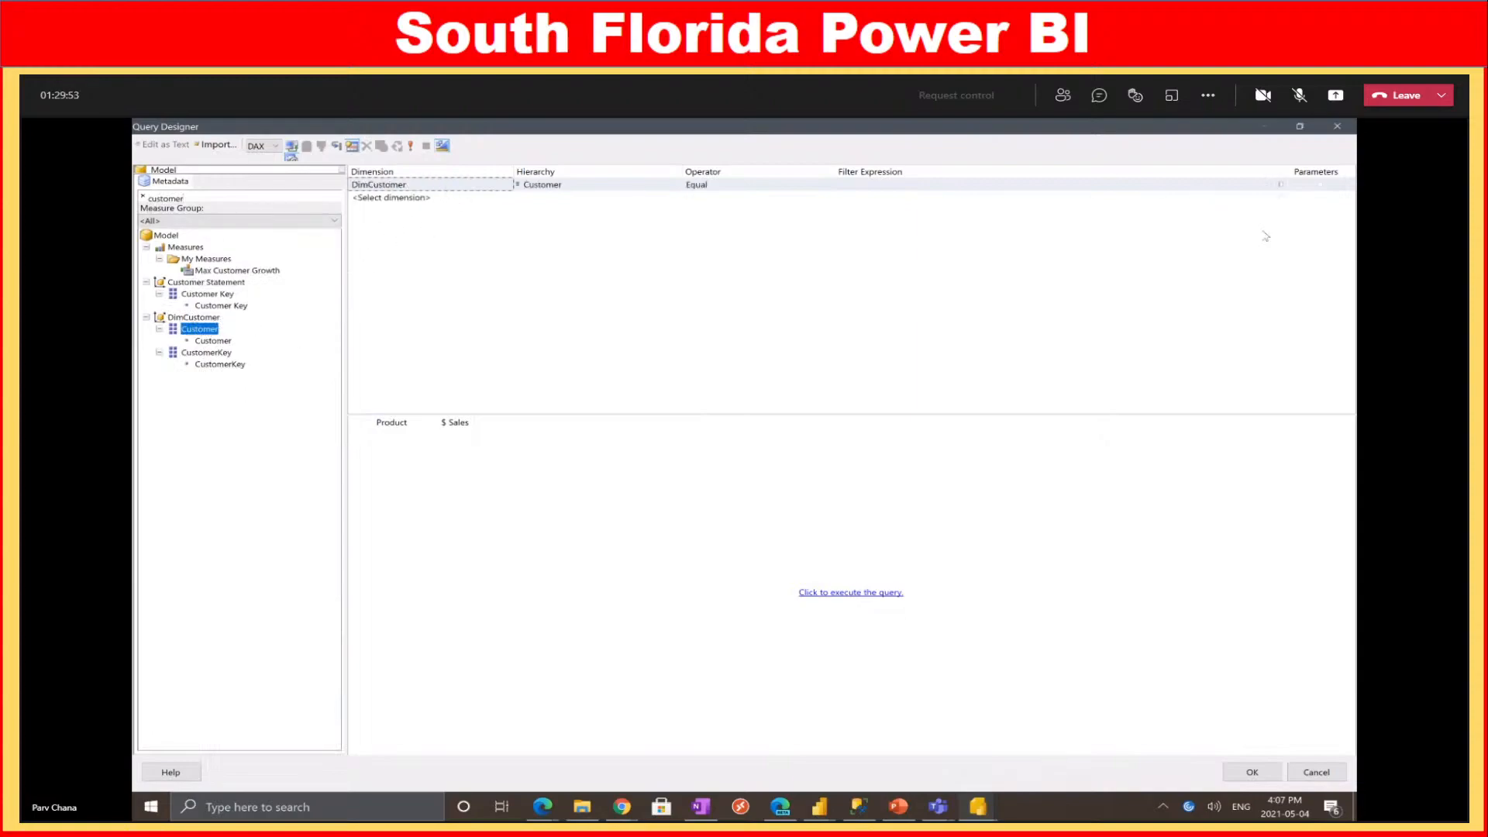
{"action": "left_click", "coordinate": [1283, 190]}
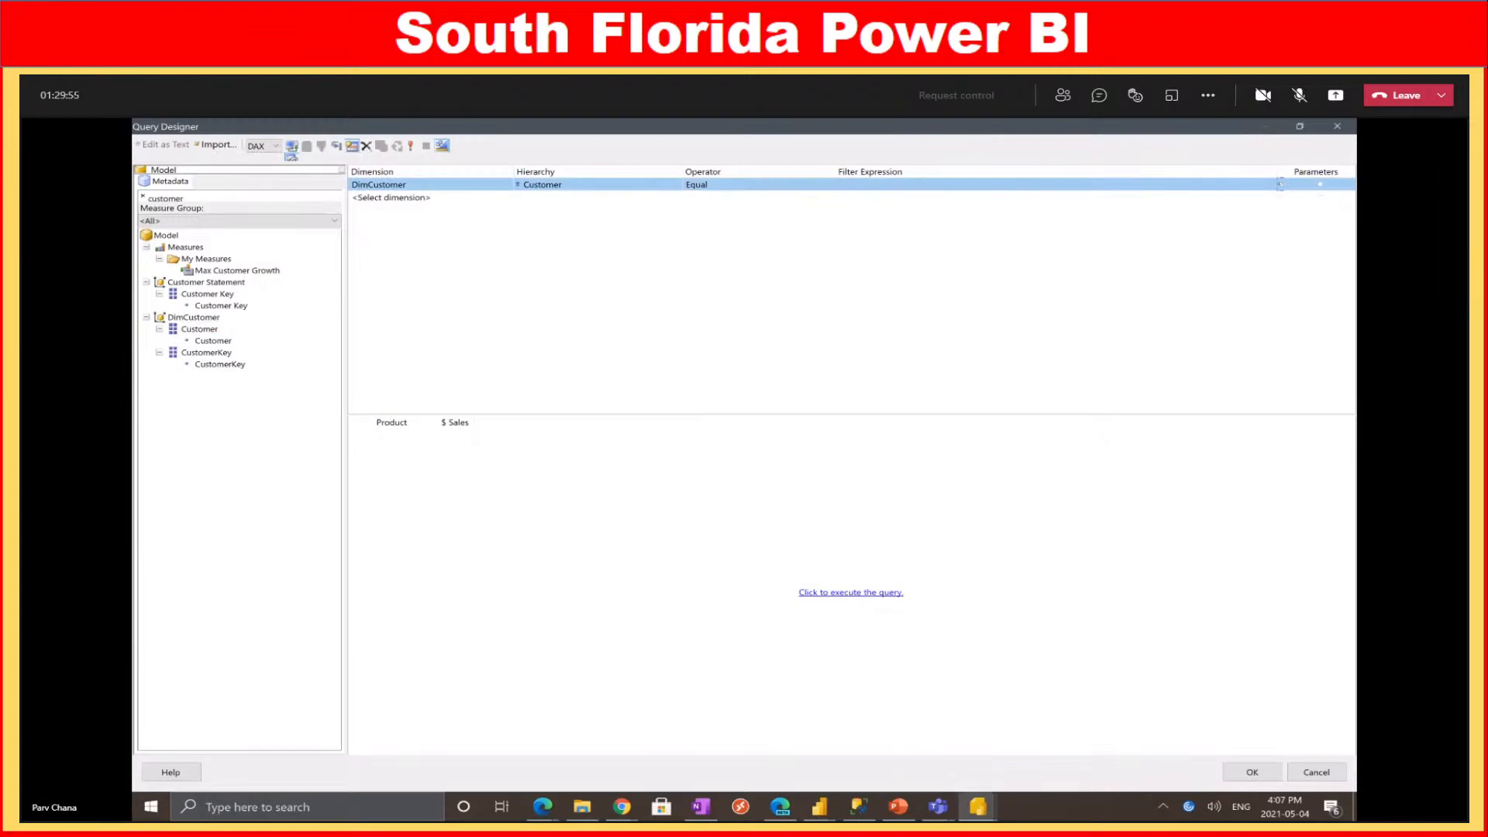
{"action": "left_click", "coordinate": [820, 807]}
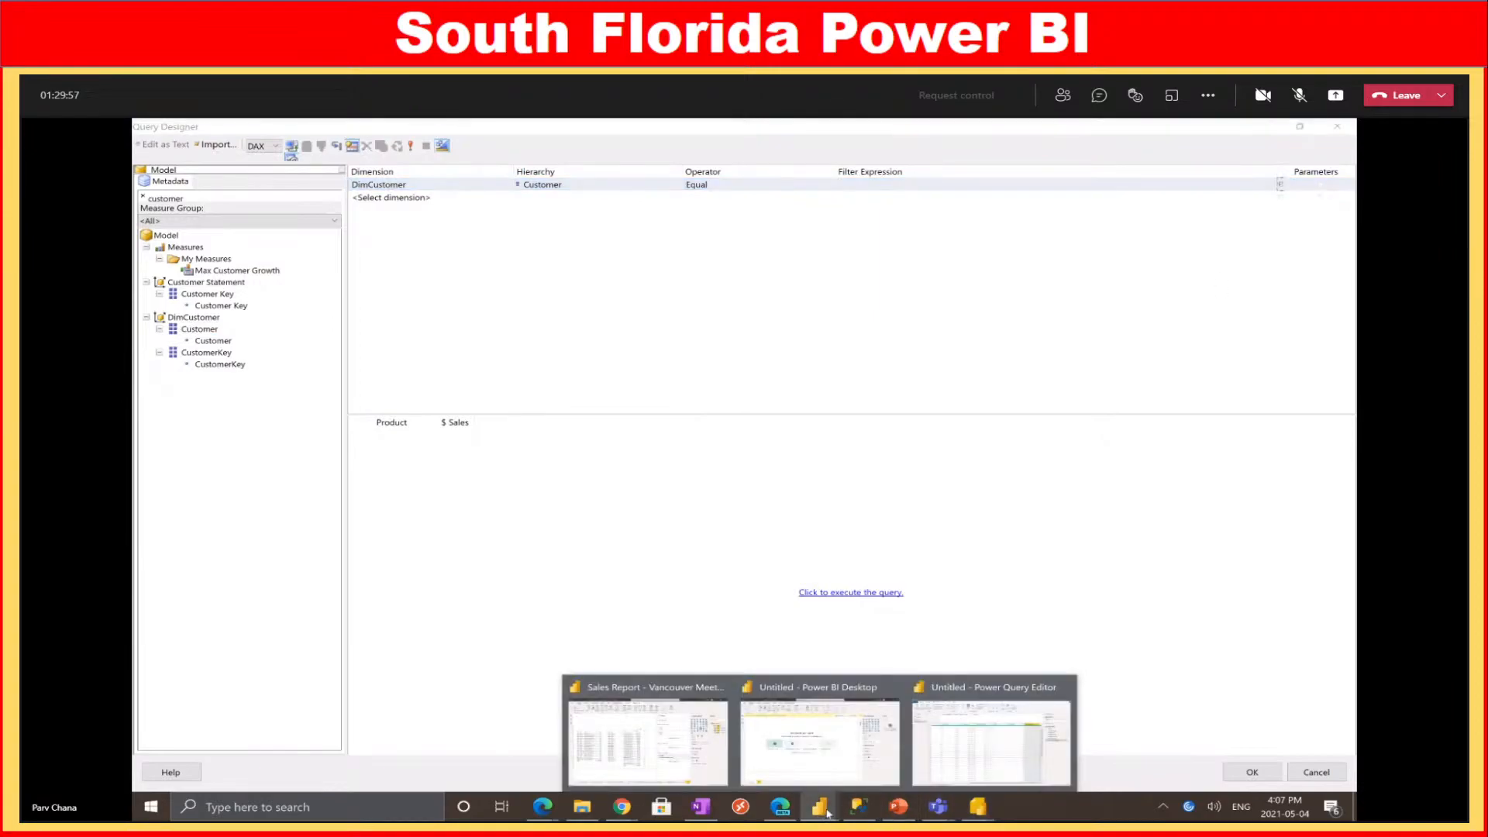
Add a DimCustomer Customer slicer to the Power BI page to filter the tables to one customer
{"action": "left_click", "coordinate": [638, 733]}
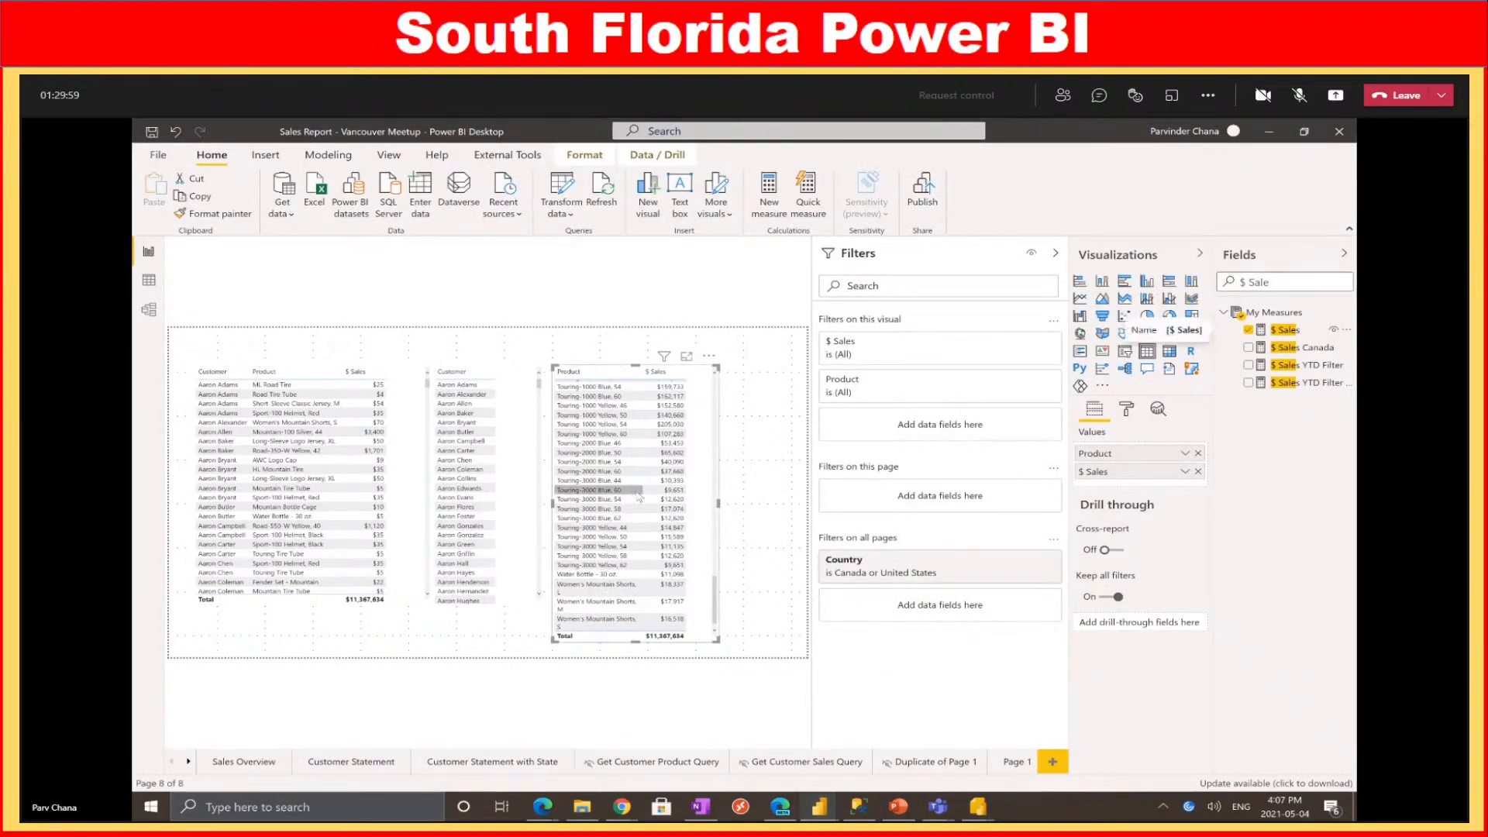
{"action": "scroll", "coordinate": [639, 496], "scroll_direction": "up", "scroll_amount": 15}
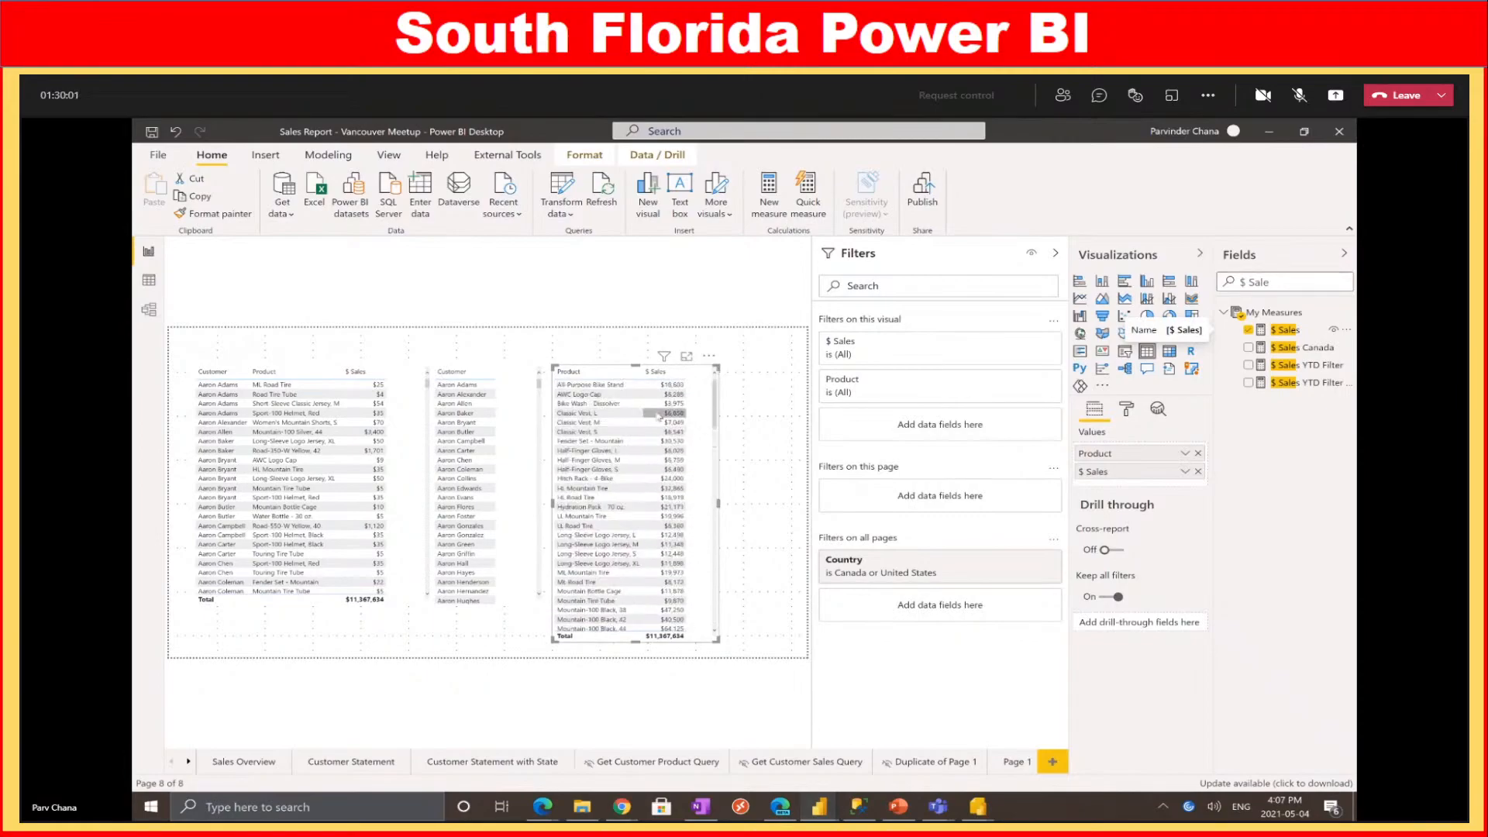
{"action": "scroll", "coordinate": [659, 417], "scroll_direction": "down", "scroll_amount": 2}
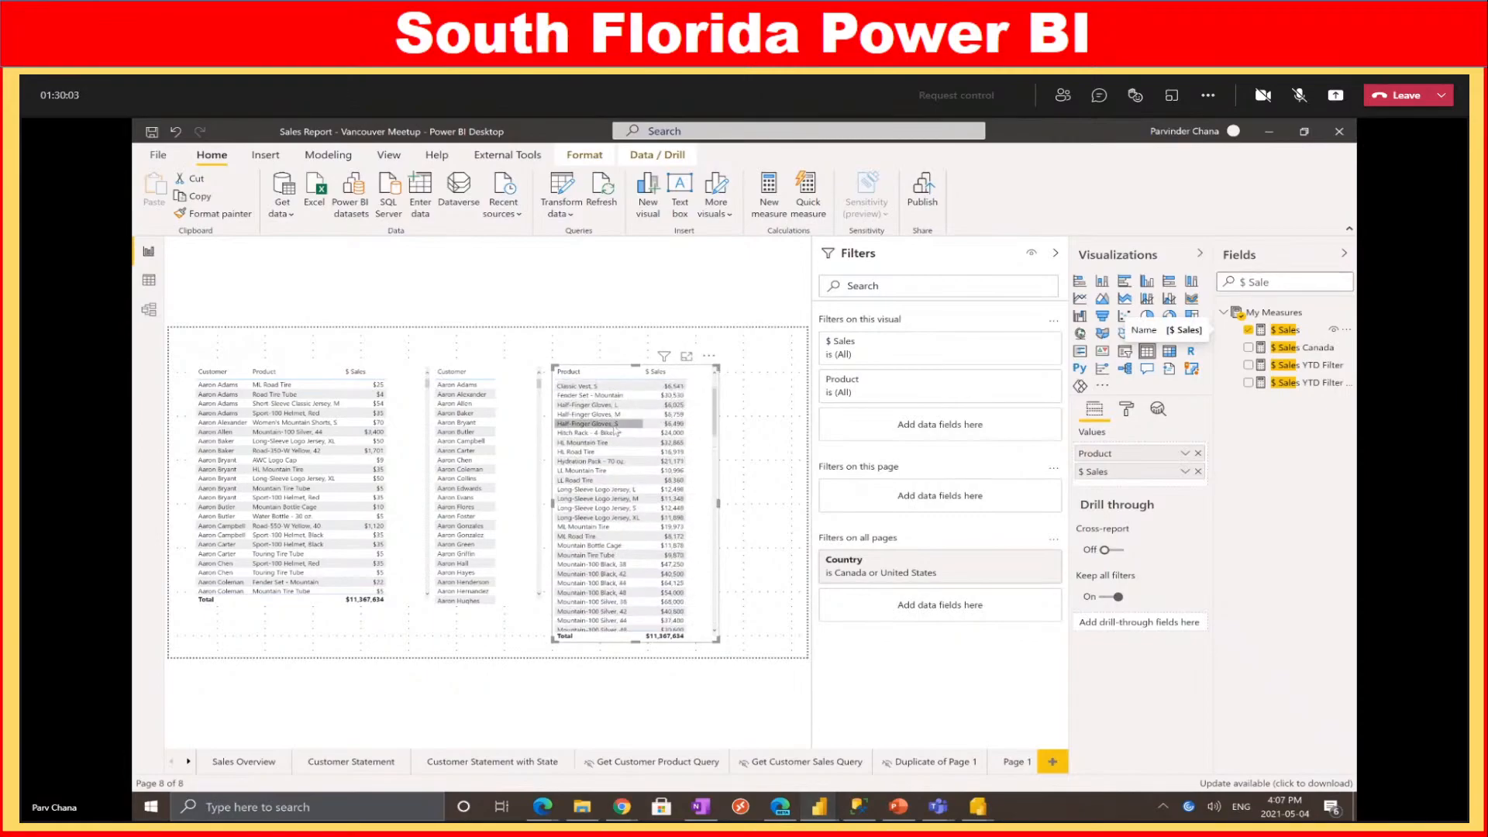
{"action": "triple_click", "coordinate": [1287, 277]}
{"action": "type", "text": "customer"}
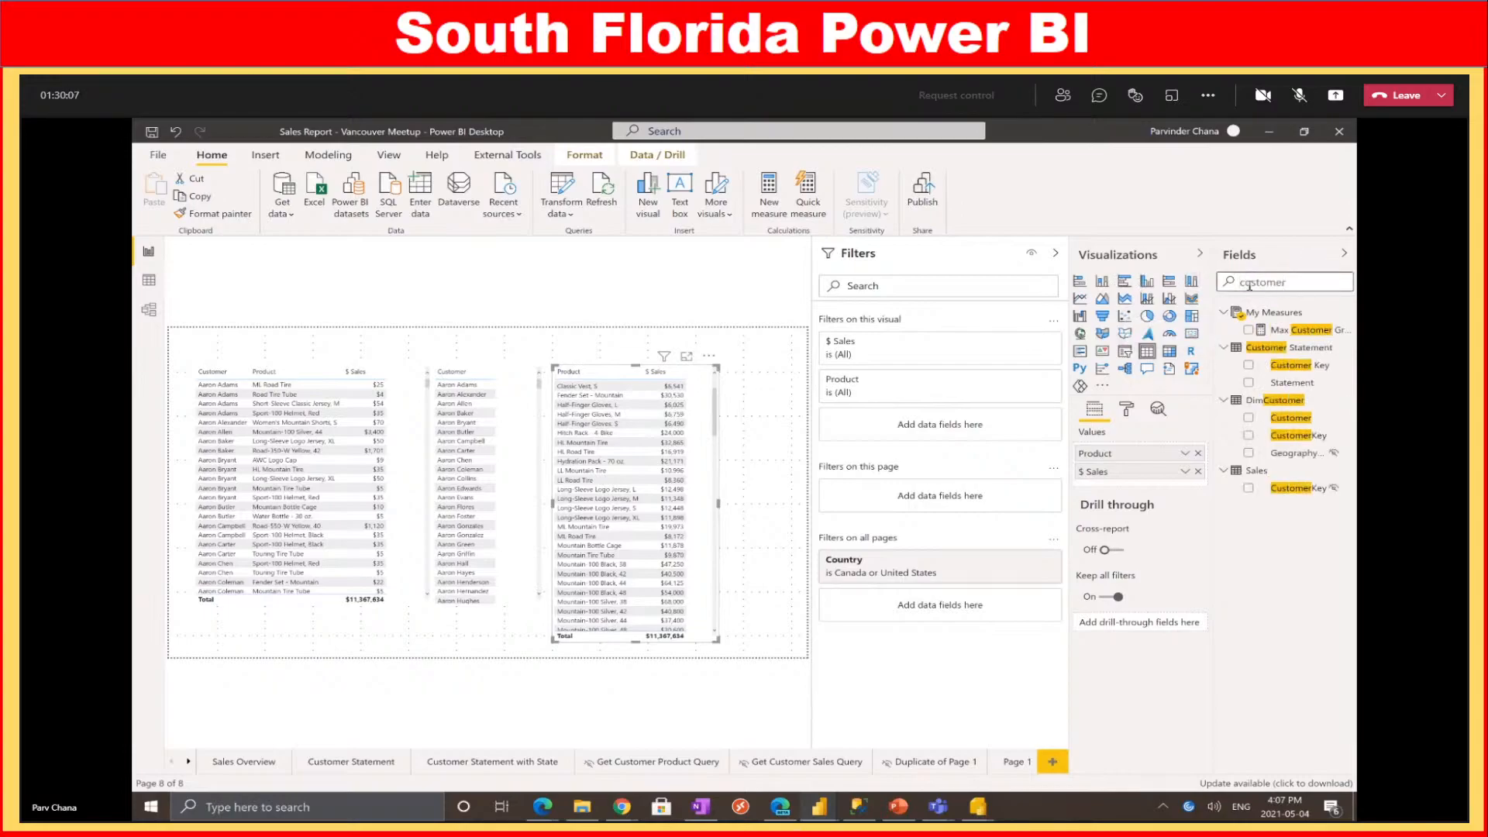
{"action": "left_click_drag", "start_coordinate": [1288, 418], "coordinate": [762, 411]}
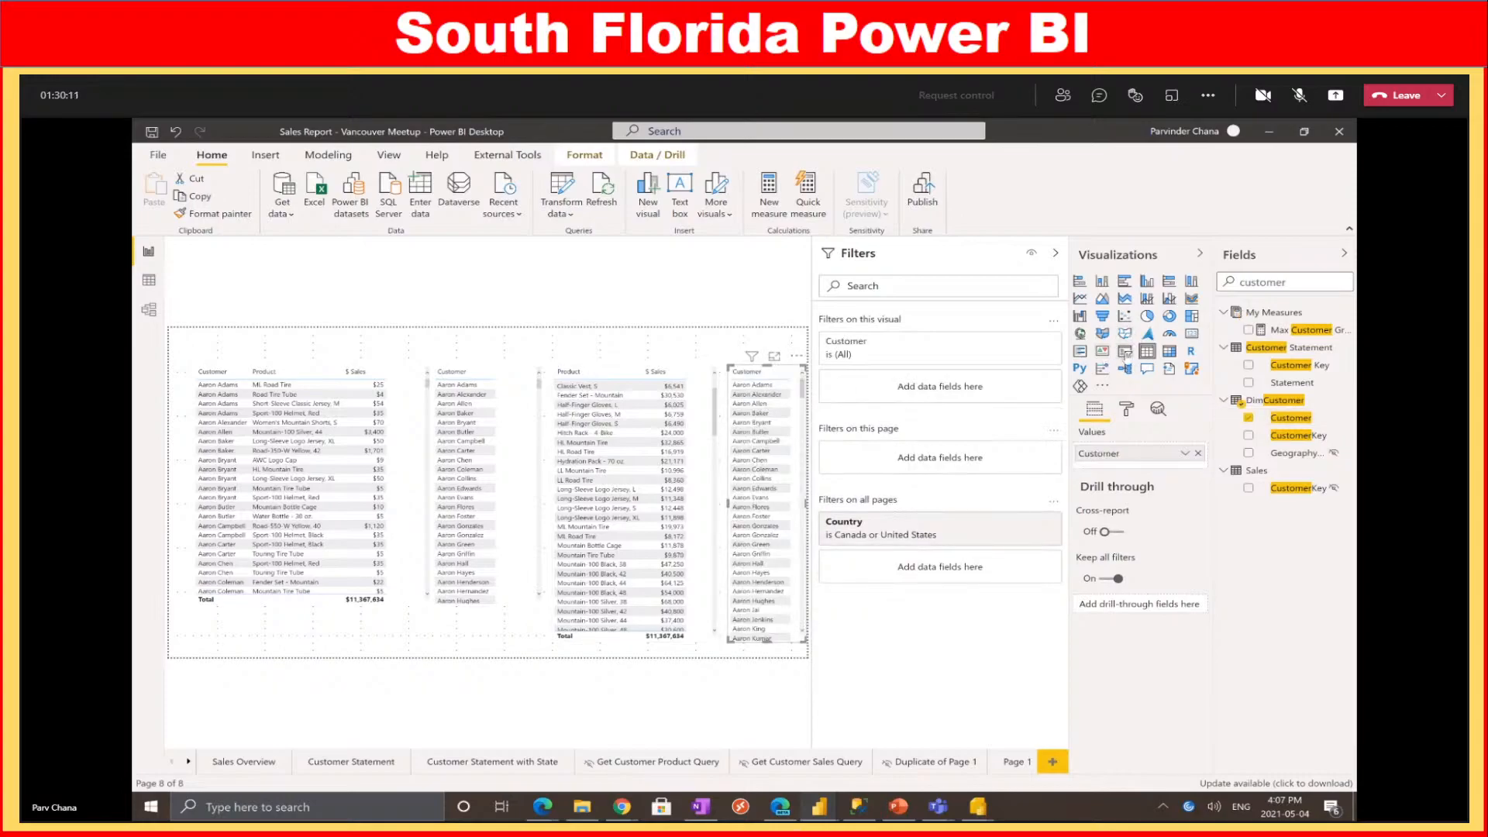
{"action": "left_click", "coordinate": [1124, 353]}
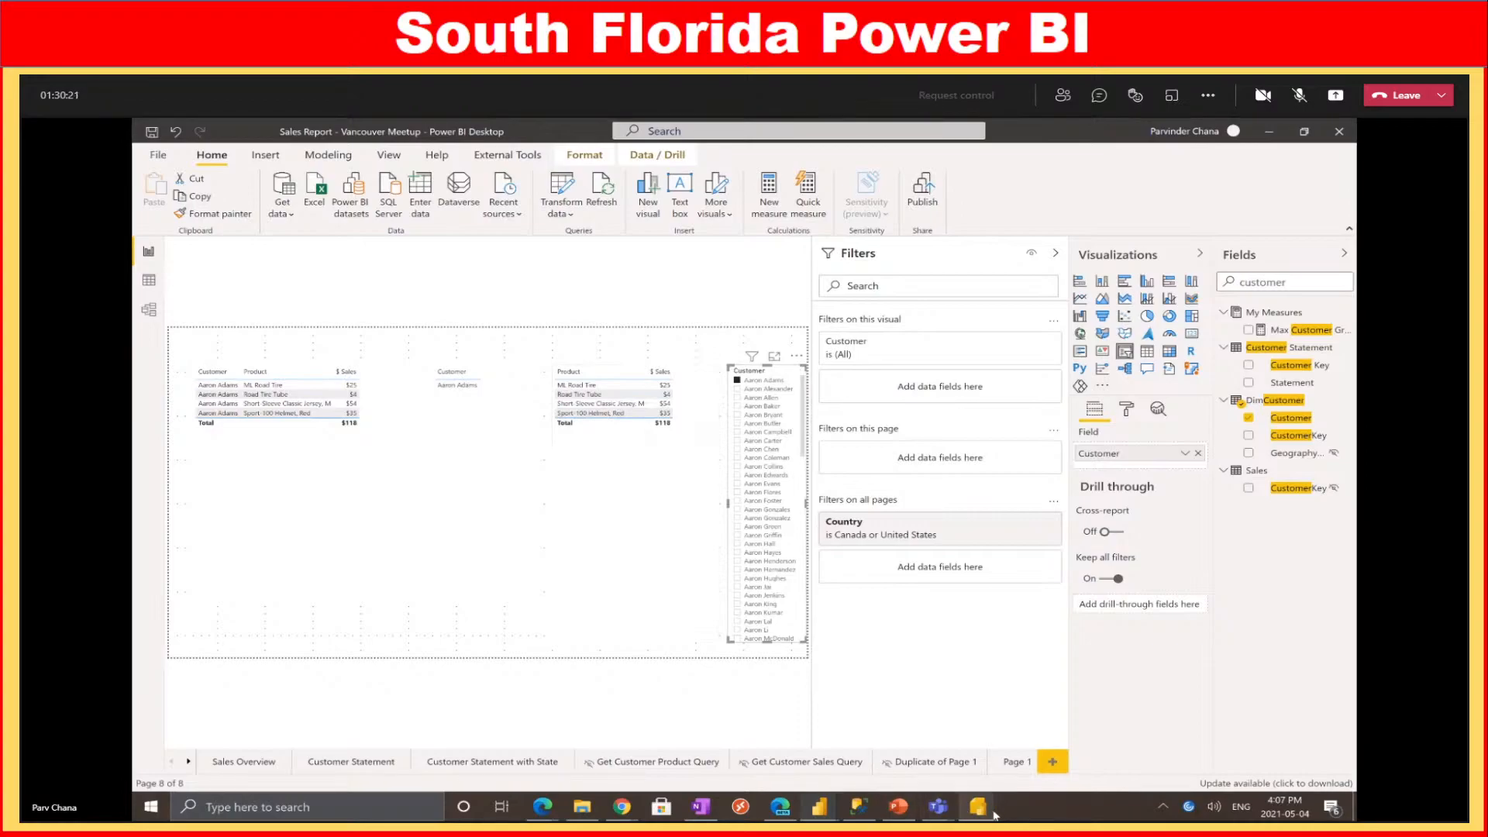
{"action": "mouse_move", "coordinate": [978, 806]}
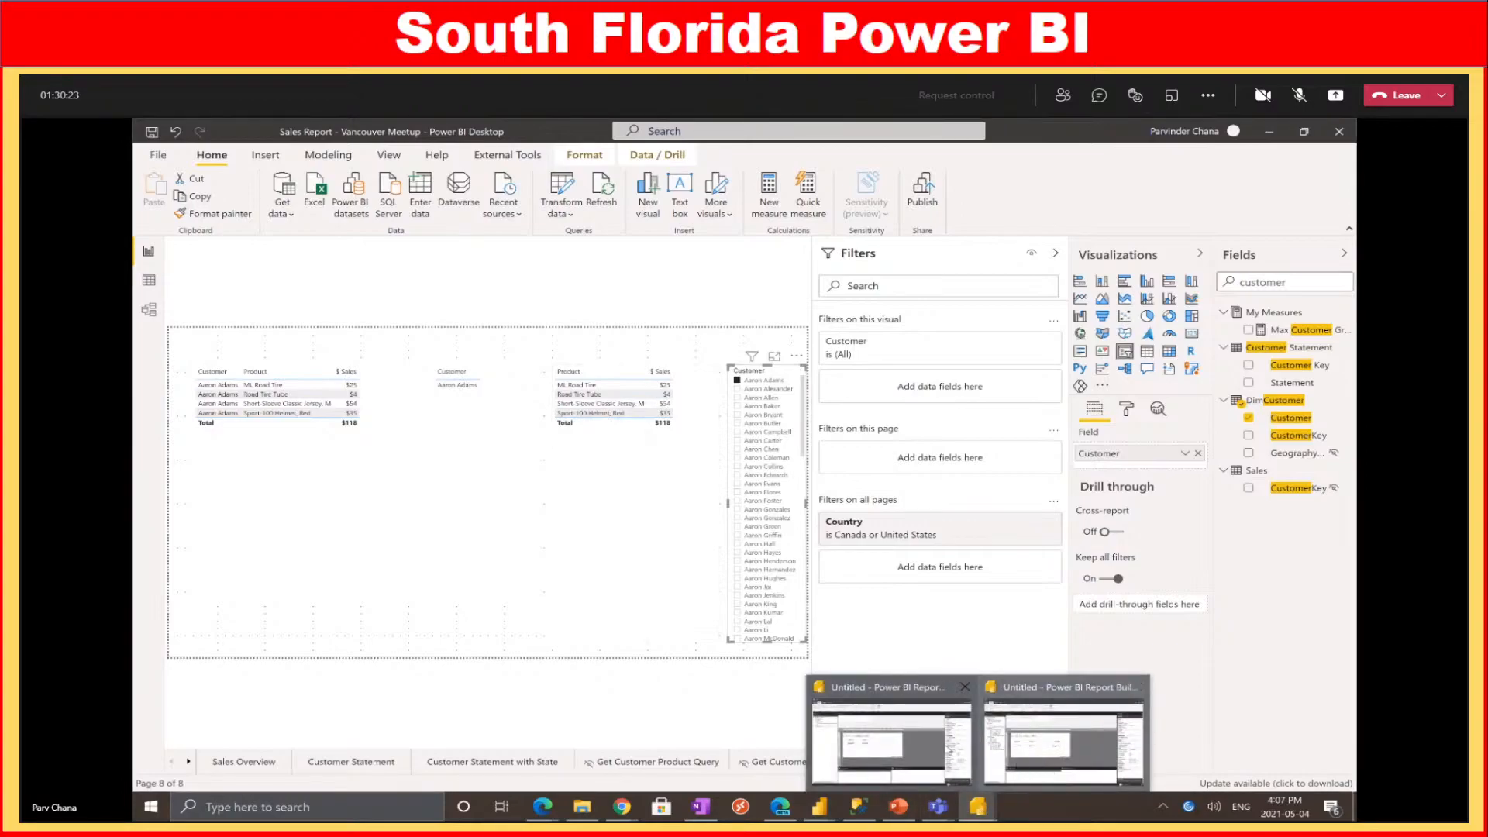
{"action": "left_click", "coordinate": [1064, 740]}
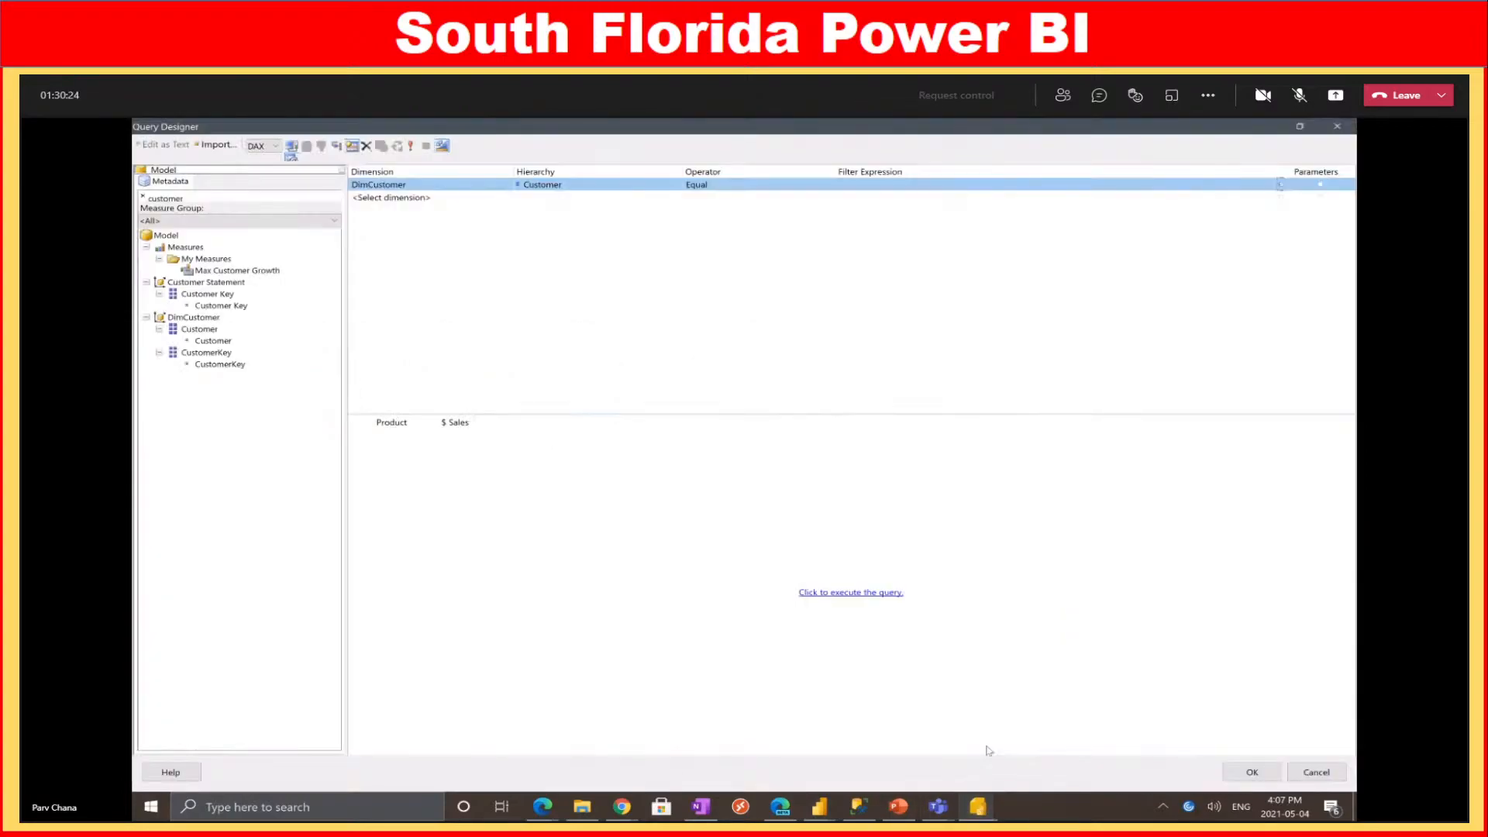
{"action": "left_click", "coordinate": [380, 426]}
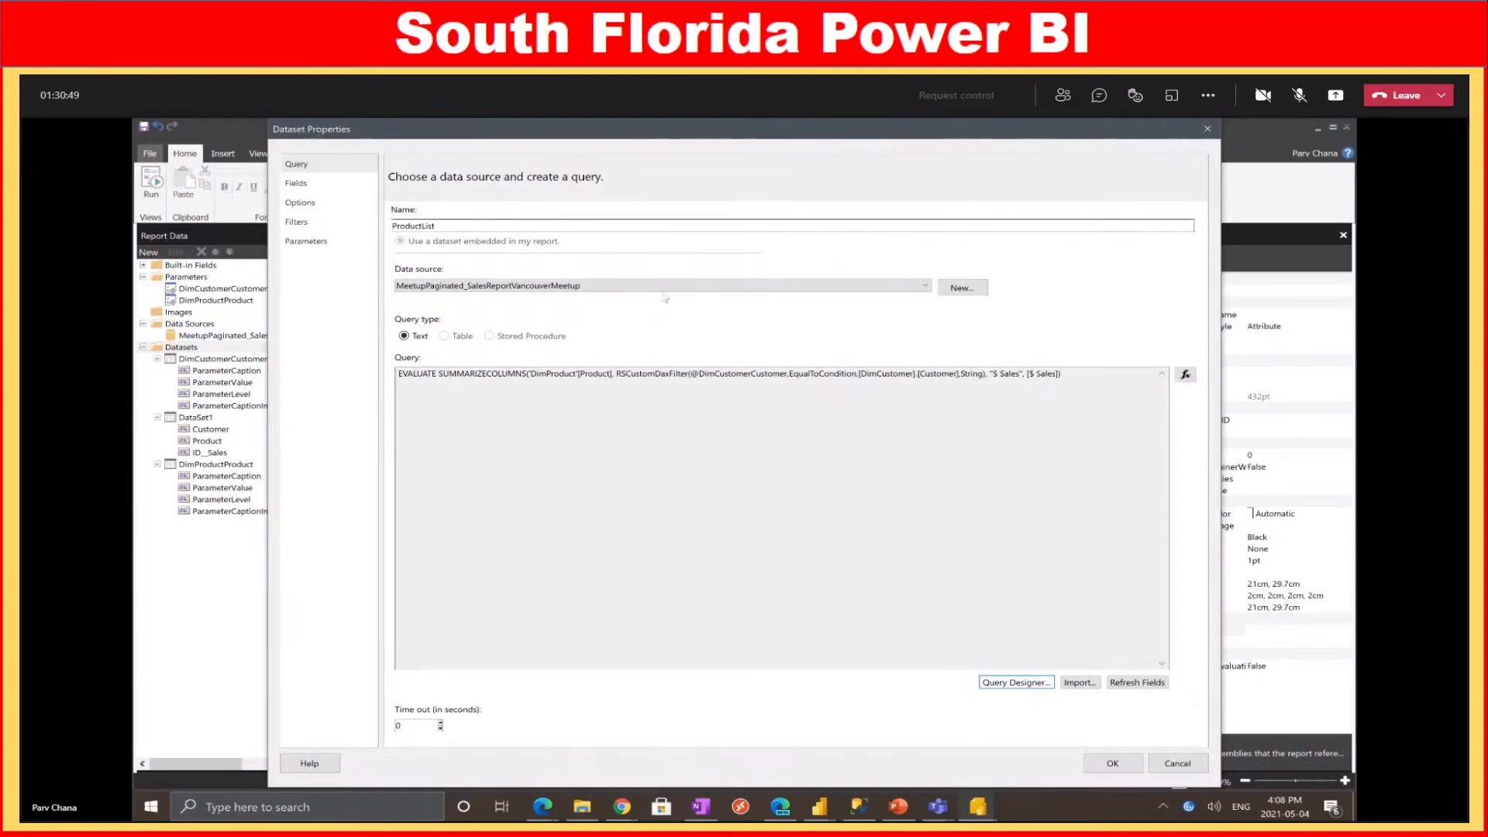
{"action": "left_click_drag", "start_coordinate": [469, 375], "coordinate": [1066, 387]}
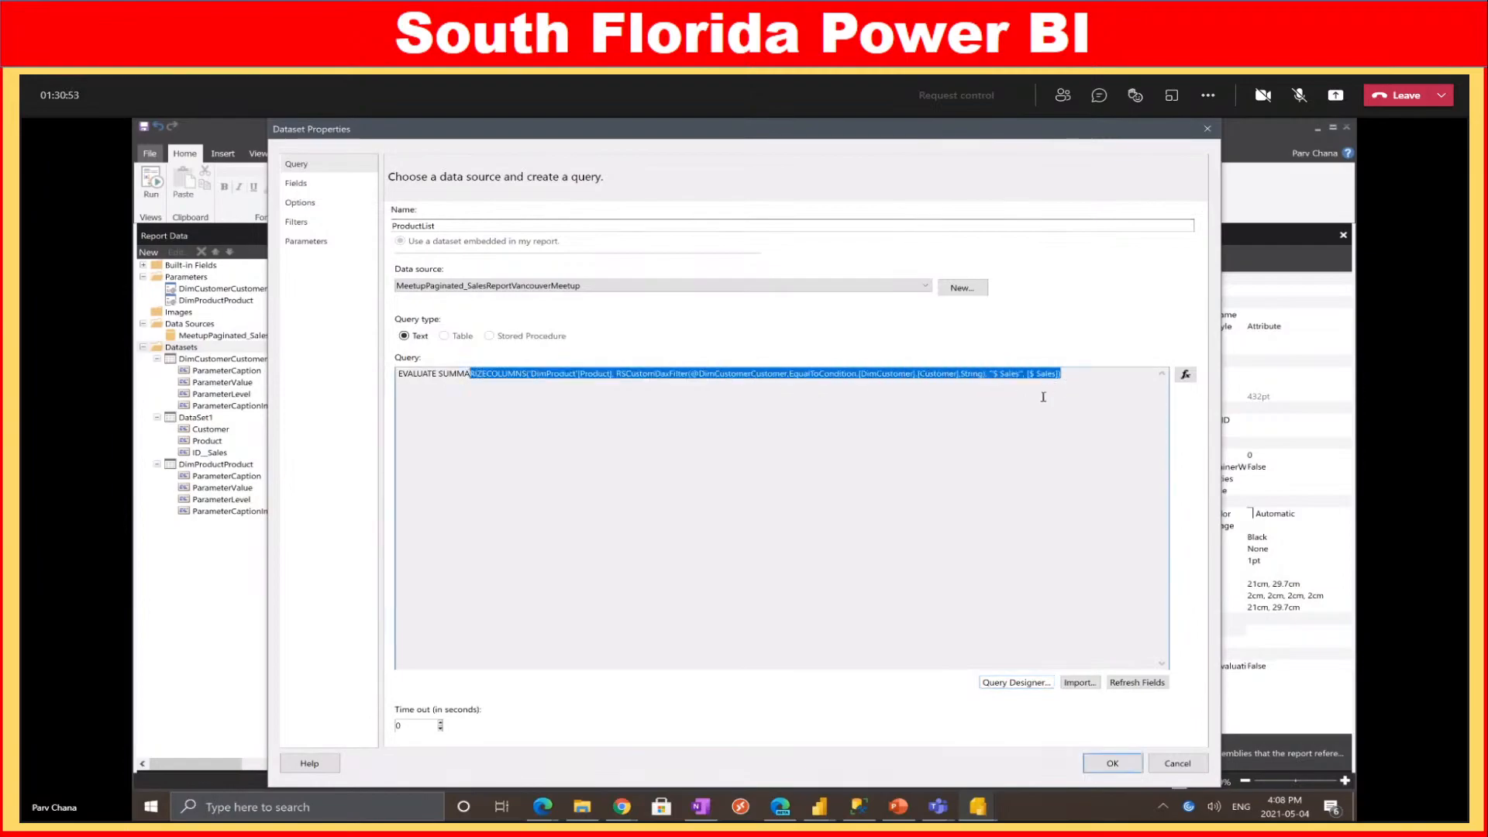
{"action": "left_click", "coordinate": [1113, 766]}
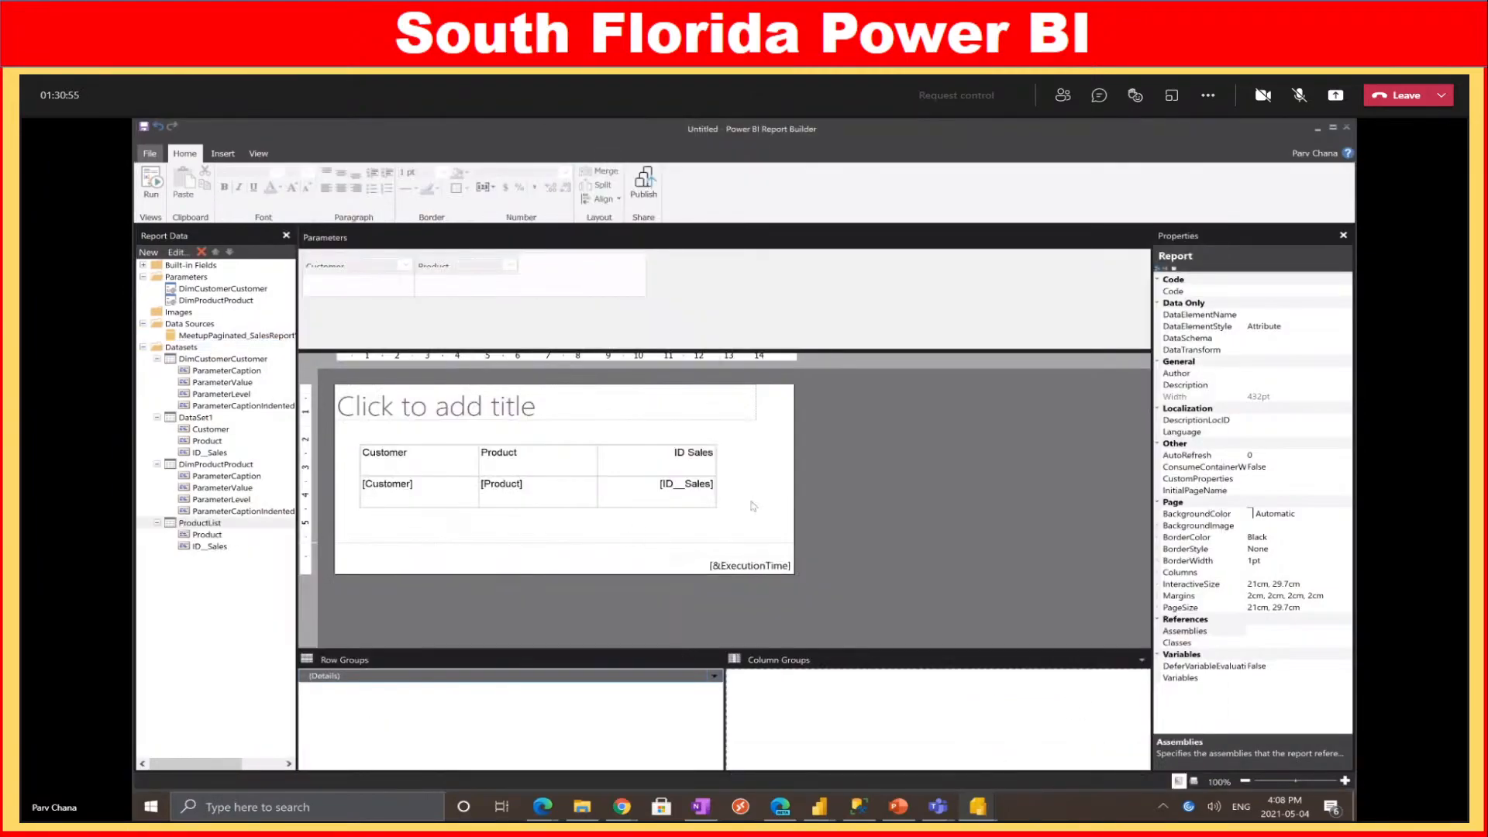
Set the Product parameter's available values to dataset ProductList, with Product as value and label
{"action": "left_click", "coordinate": [200, 525]}
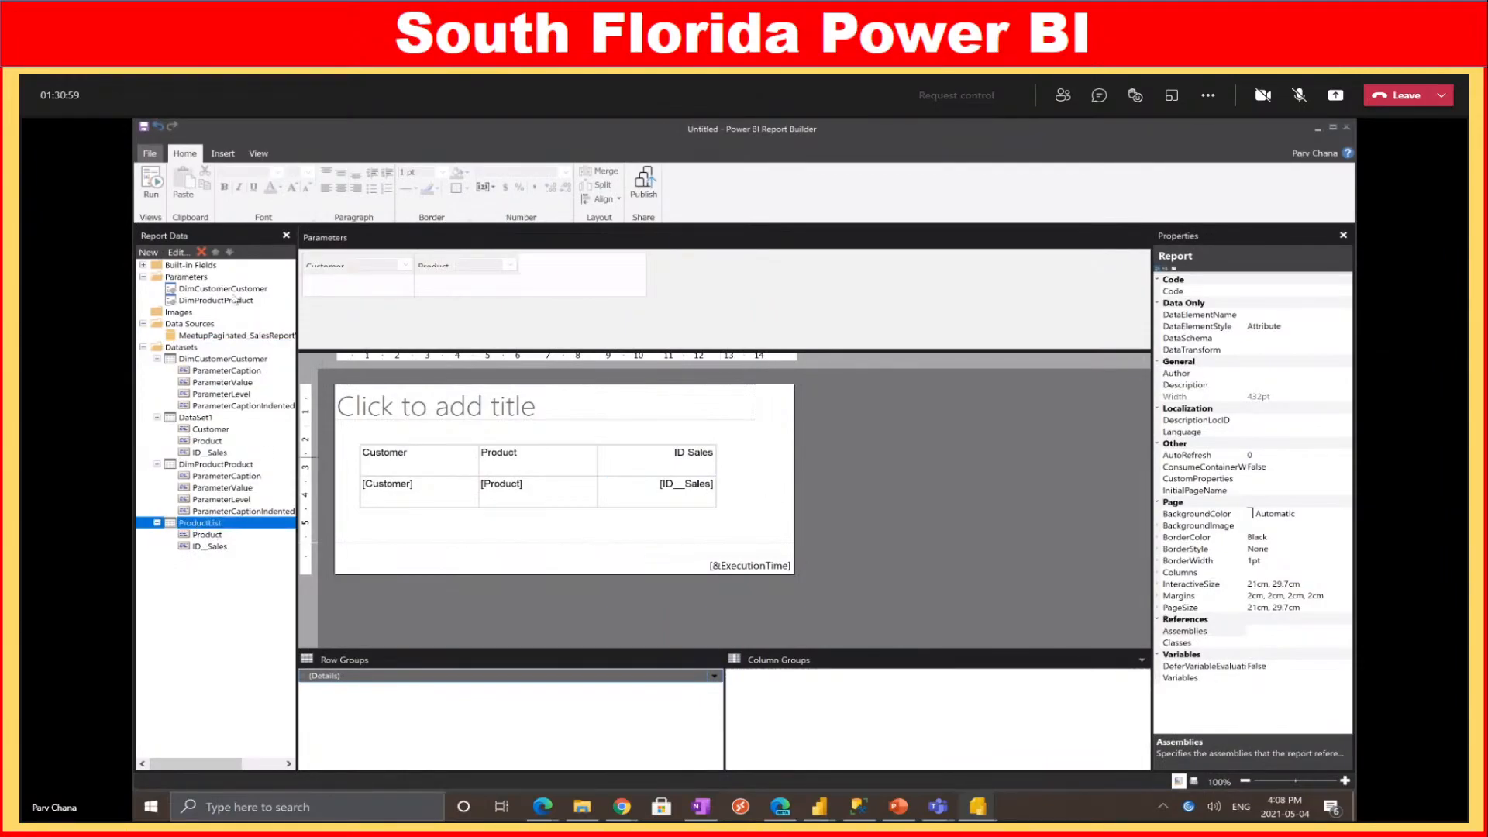
{"action": "right_click", "coordinate": [235, 300]}
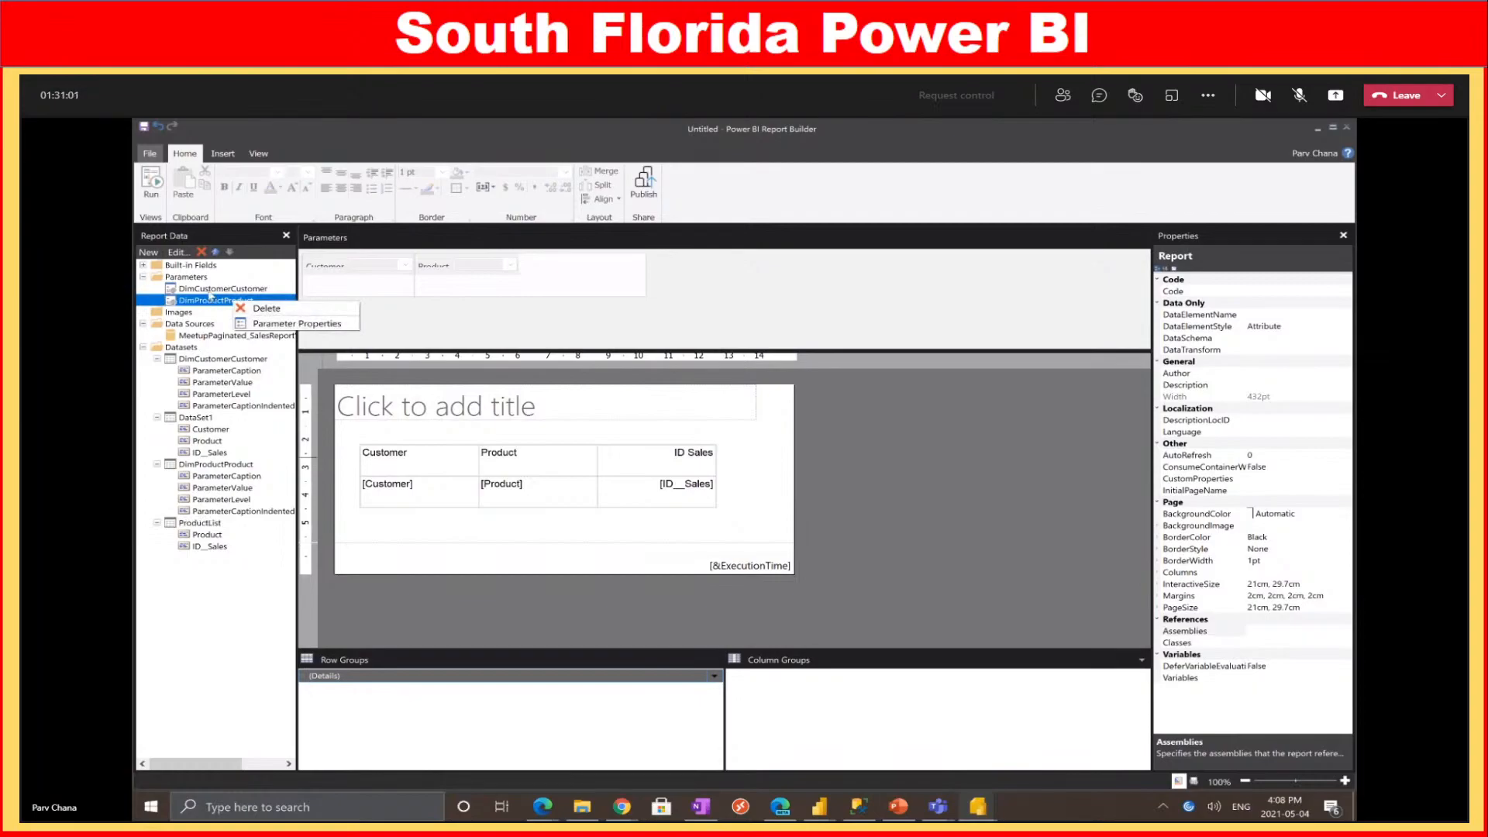
{"action": "left_click", "coordinate": [256, 324]}
{"action": "left_click", "coordinate": [303, 185]}
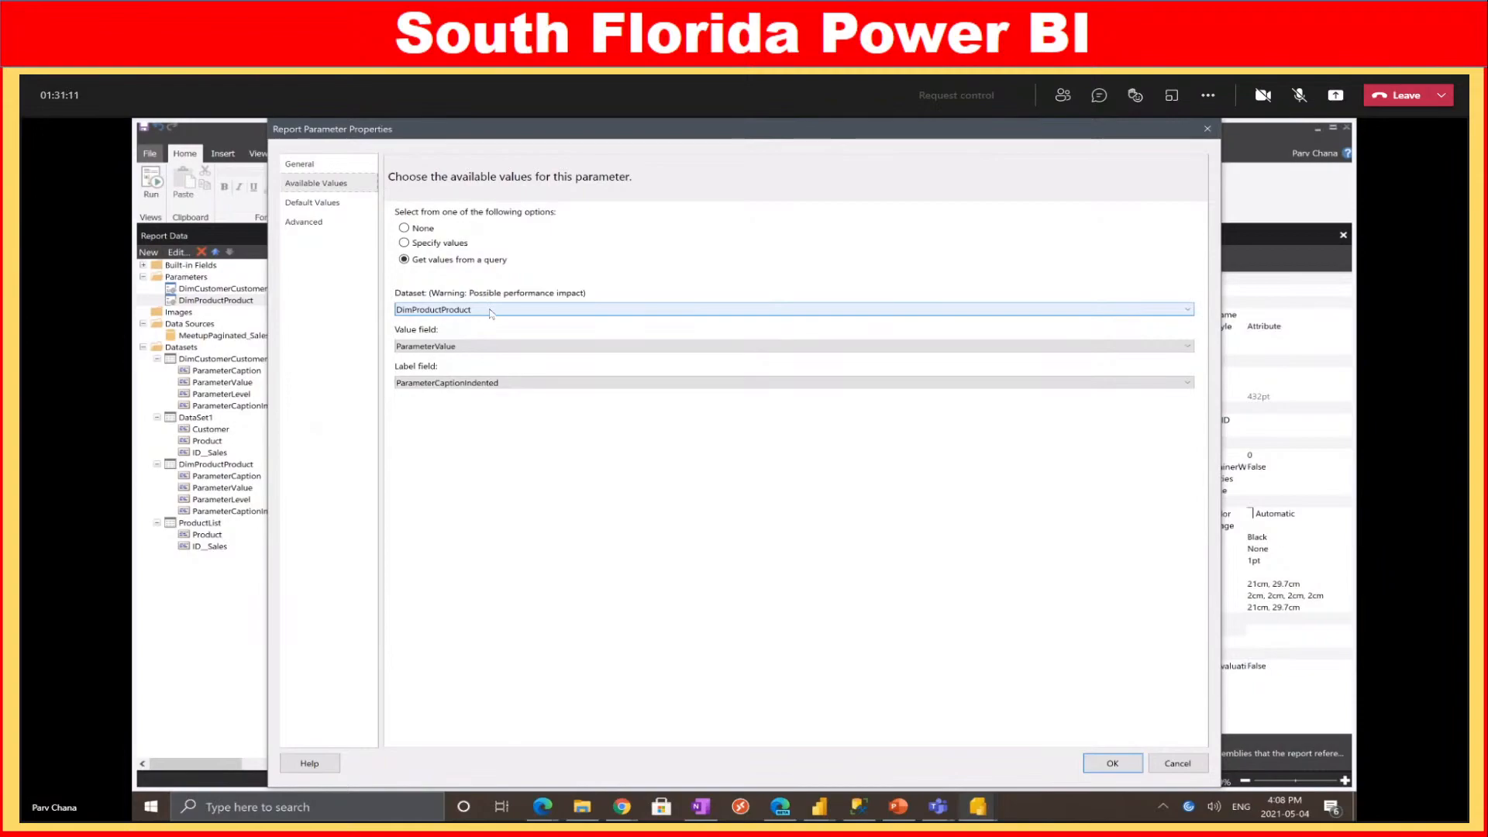
{"action": "left_click", "coordinate": [490, 311]}
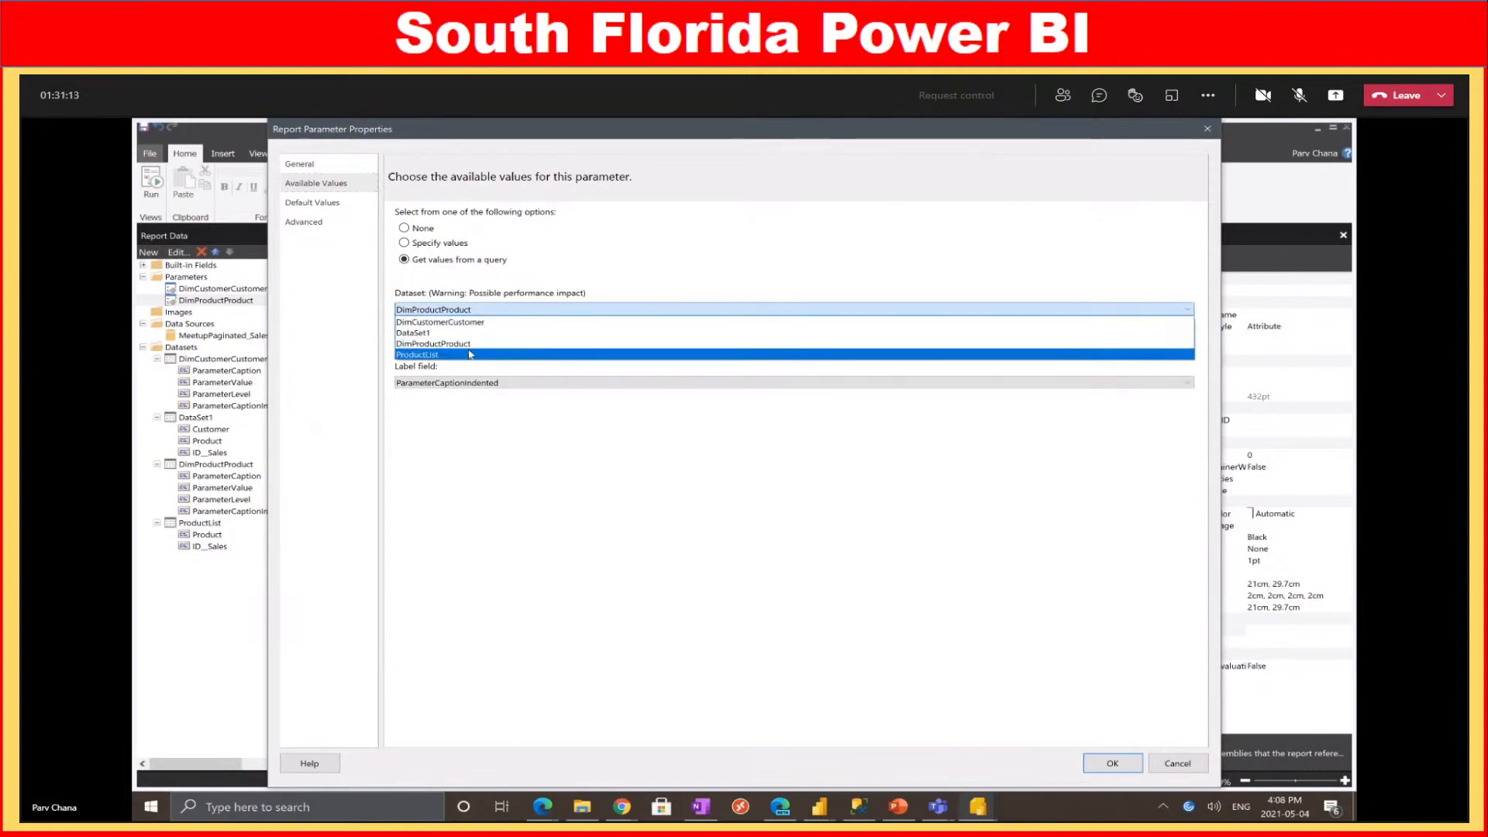
{"action": "left_click", "coordinate": [469, 355]}
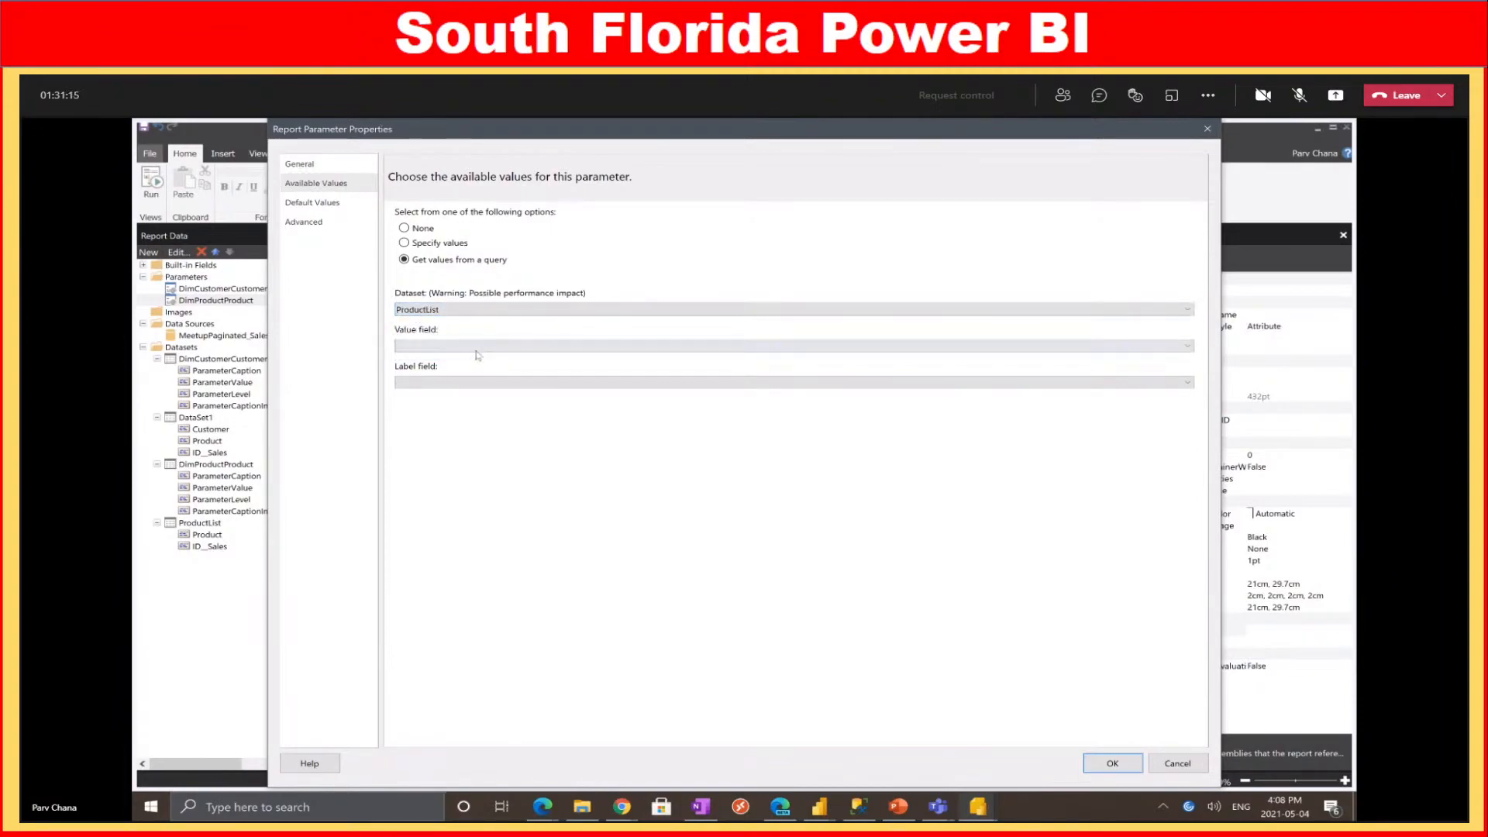
{"action": "left_click", "coordinate": [473, 347]}
{"action": "left_click", "coordinate": [460, 361]}
{"action": "left_click", "coordinate": [465, 383]}
{"action": "left_click", "coordinate": [463, 397]}
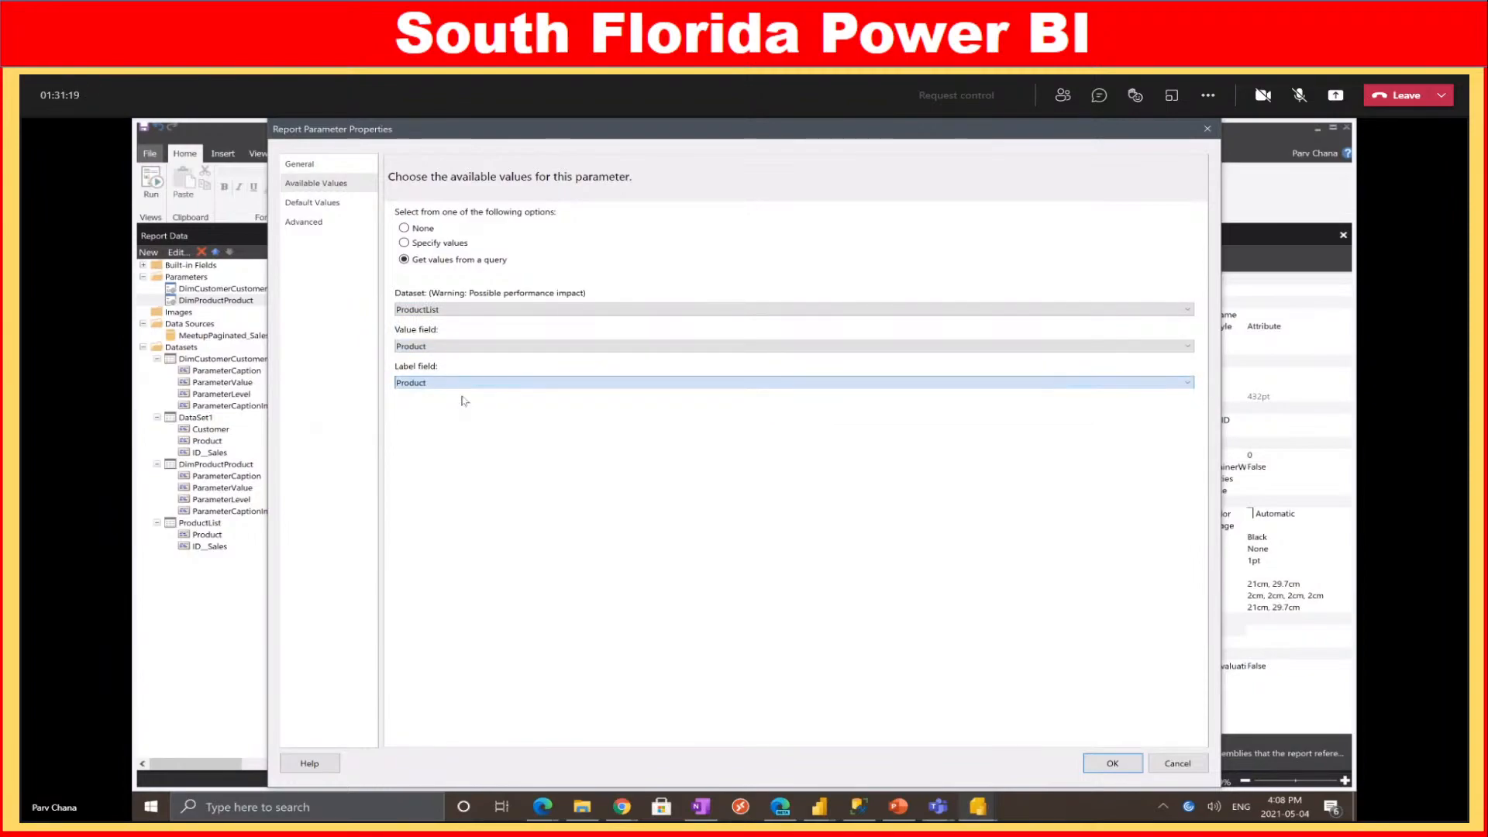
{"action": "left_click", "coordinate": [1118, 762]}
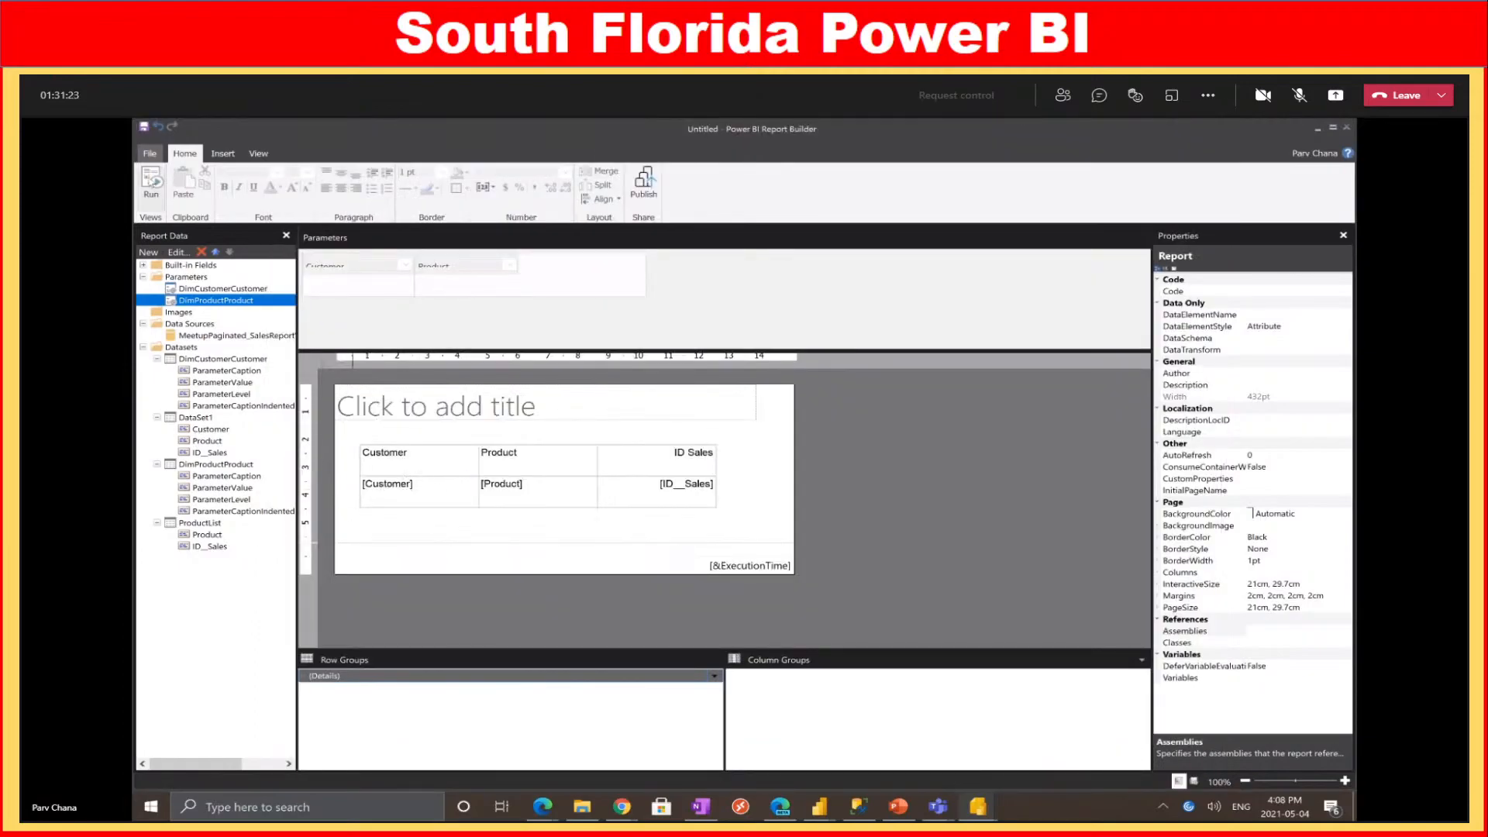
{"action": "left_click", "coordinate": [153, 185]}
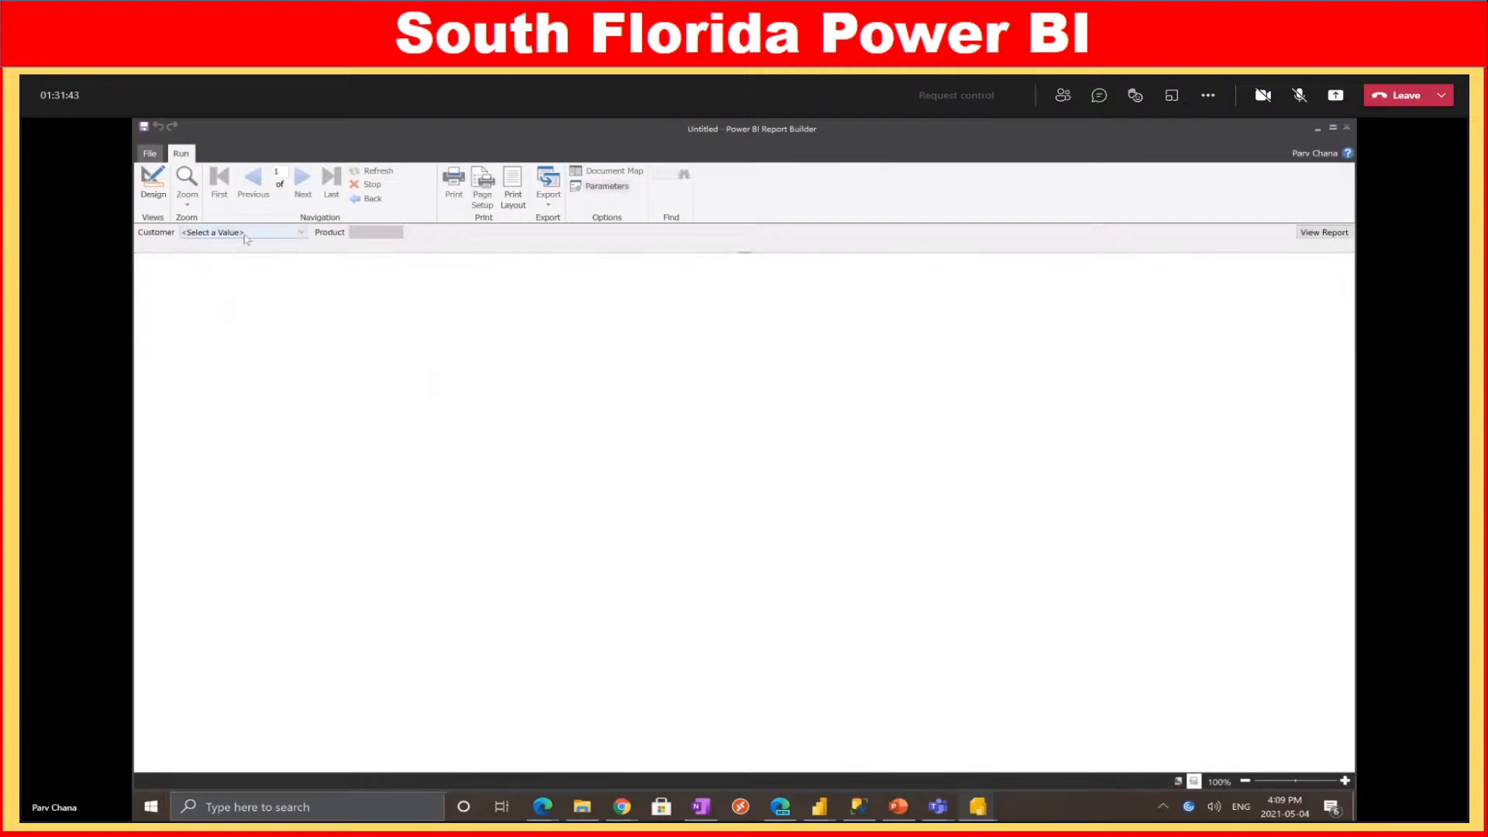
{"action": "left_click", "coordinate": [232, 233]}
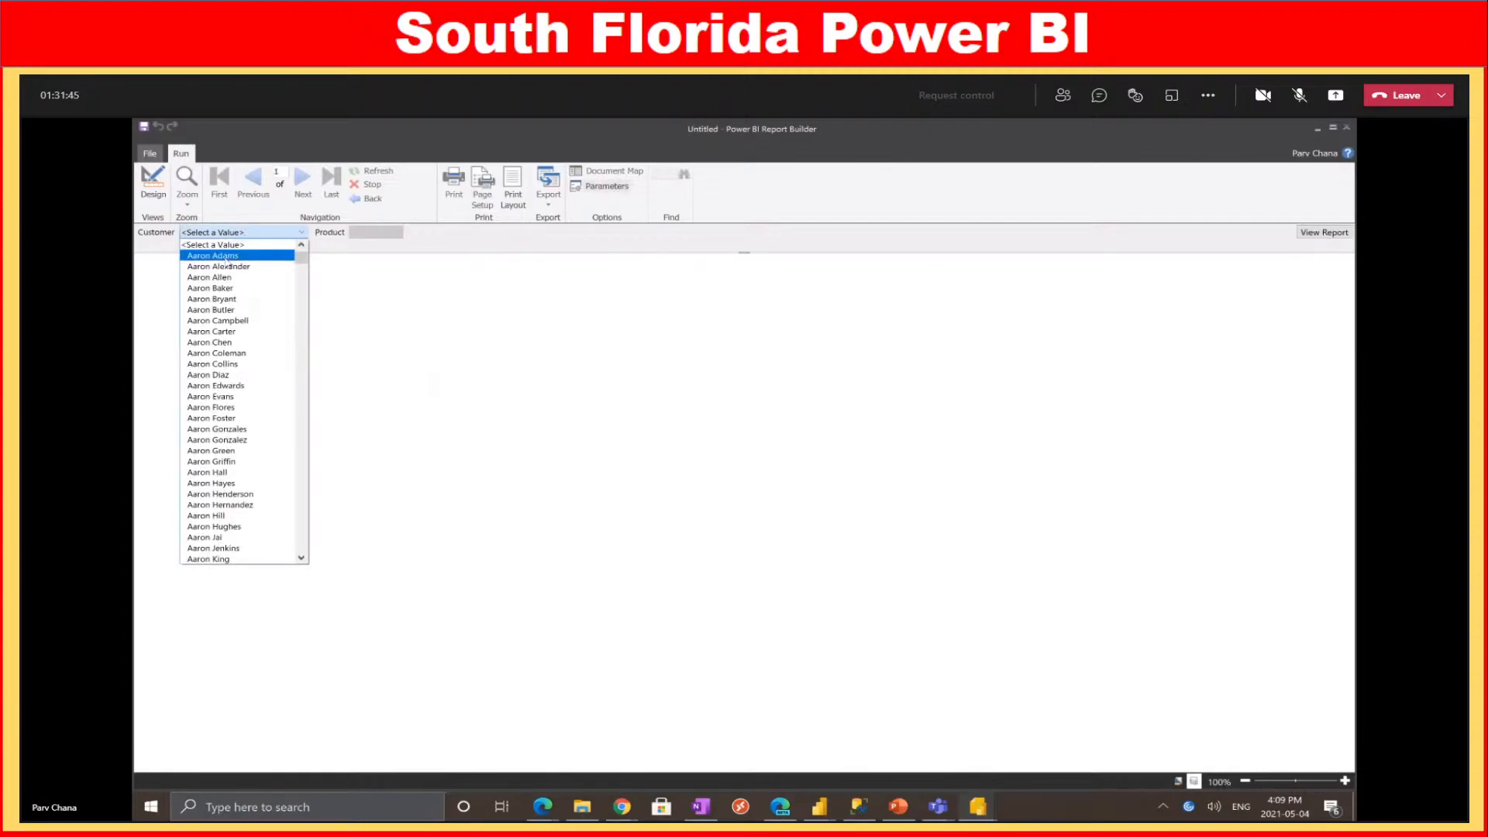
{"action": "left_click", "coordinate": [227, 258]}
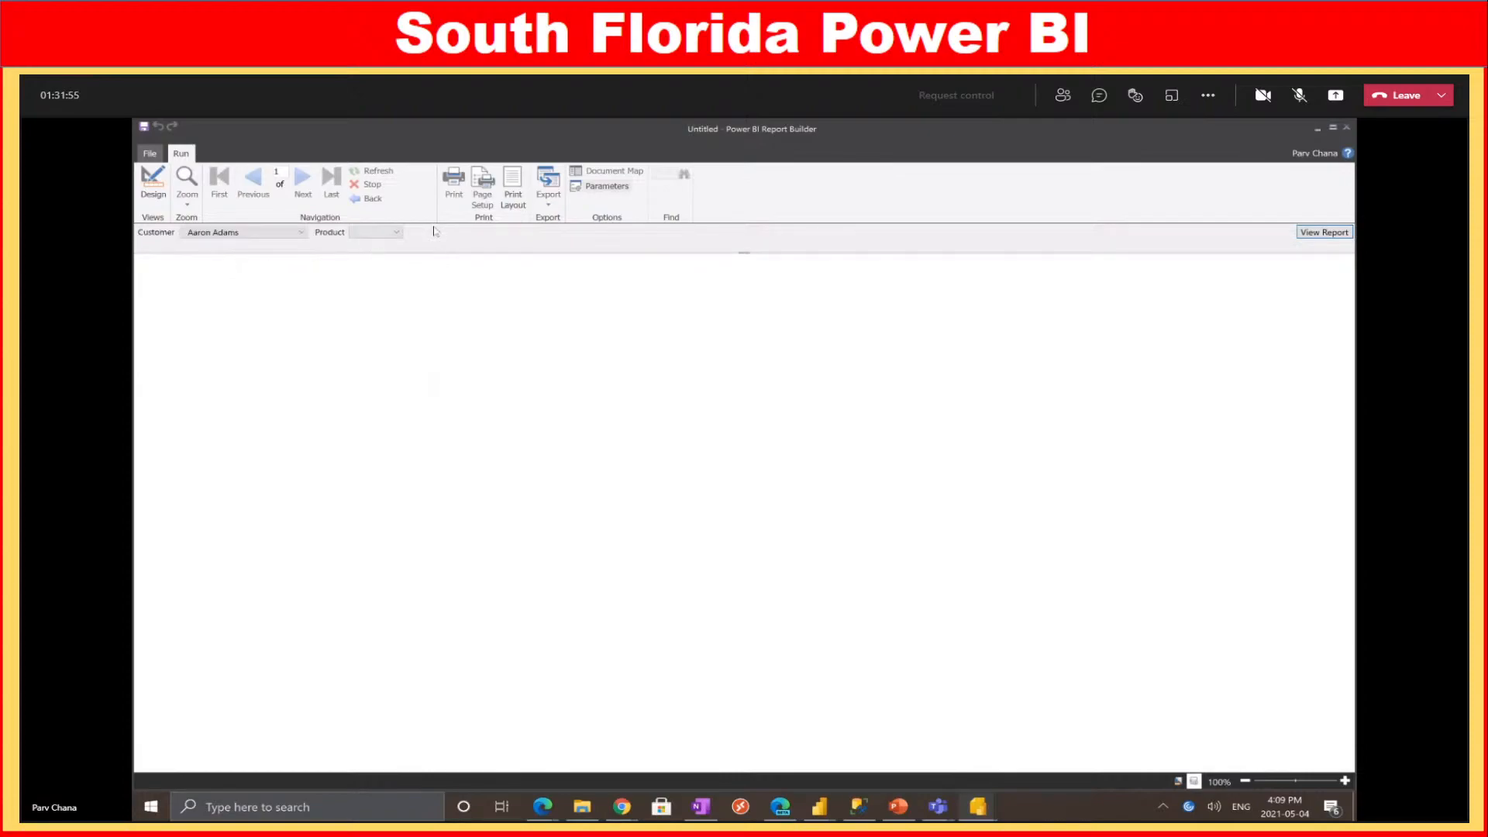
{"action": "left_click", "coordinate": [393, 231]}
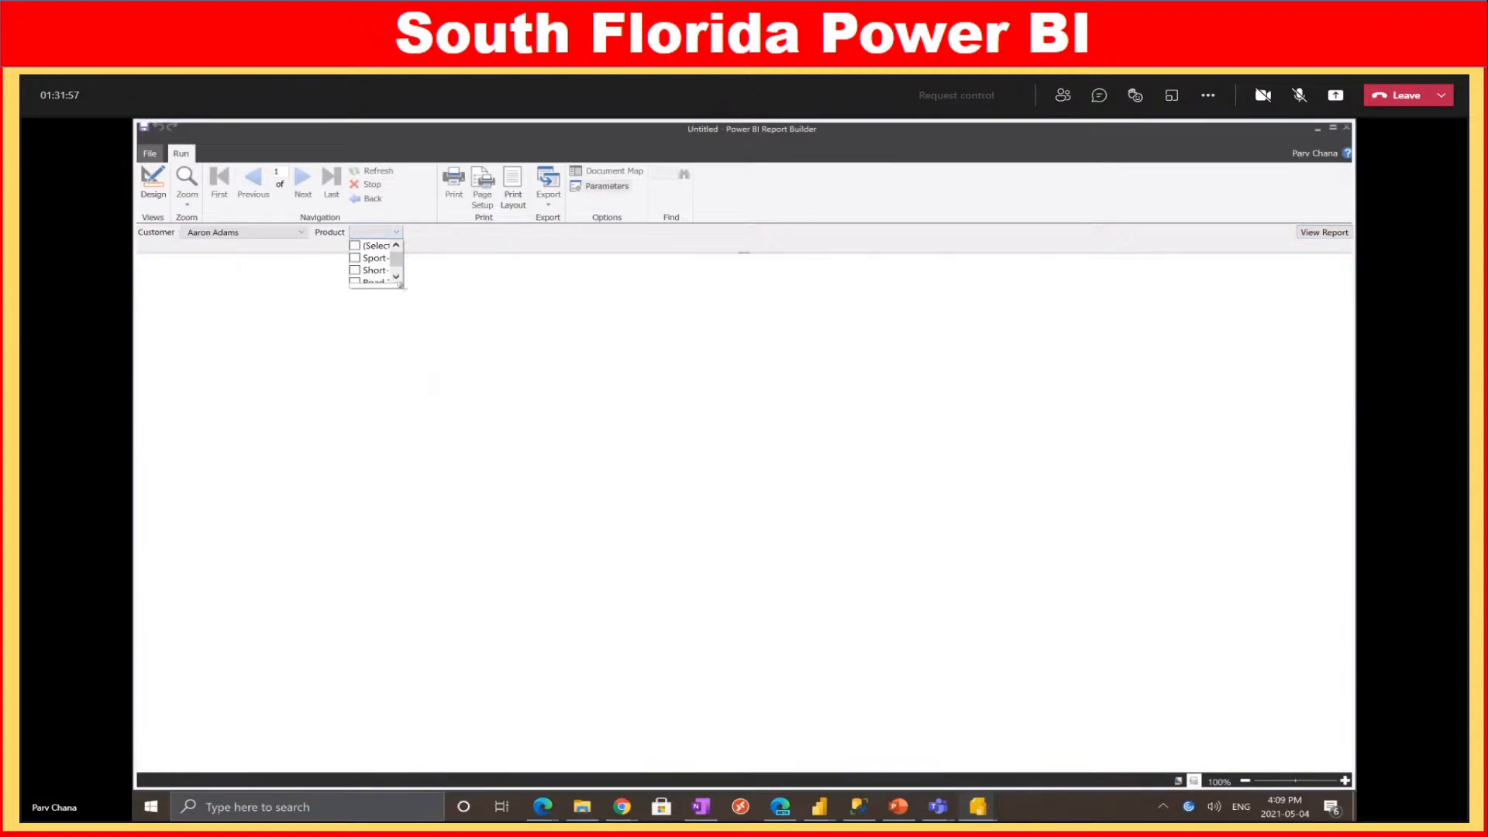
{"action": "left_click_drag", "start_coordinate": [402, 286], "coordinate": [882, 531]}
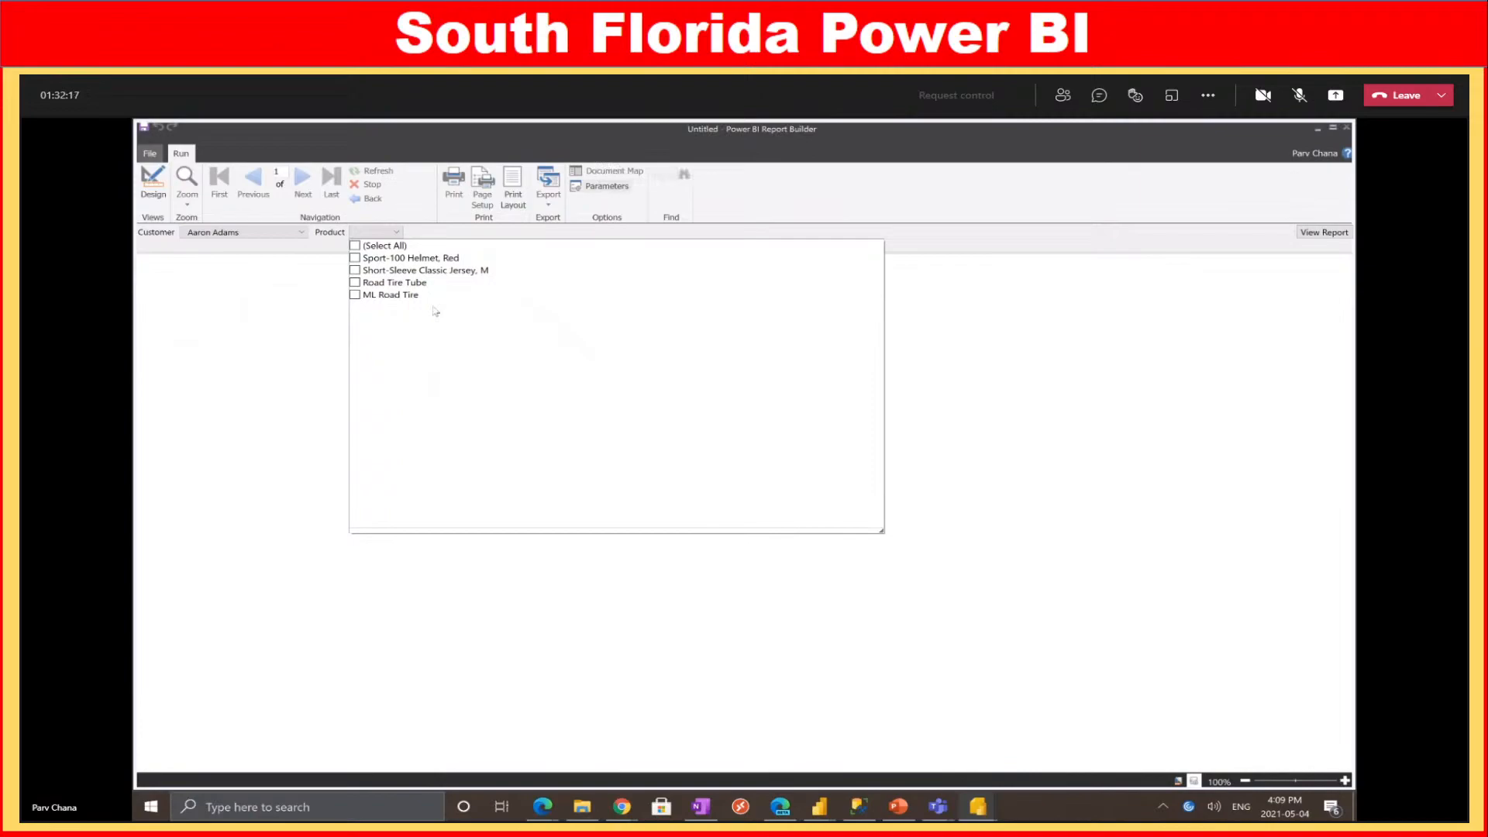
Switch over to the Power BI Desktop sales report
{"action": "left_click", "coordinate": [1261, 107]}
{"action": "mouse_move", "coordinate": [820, 806]}
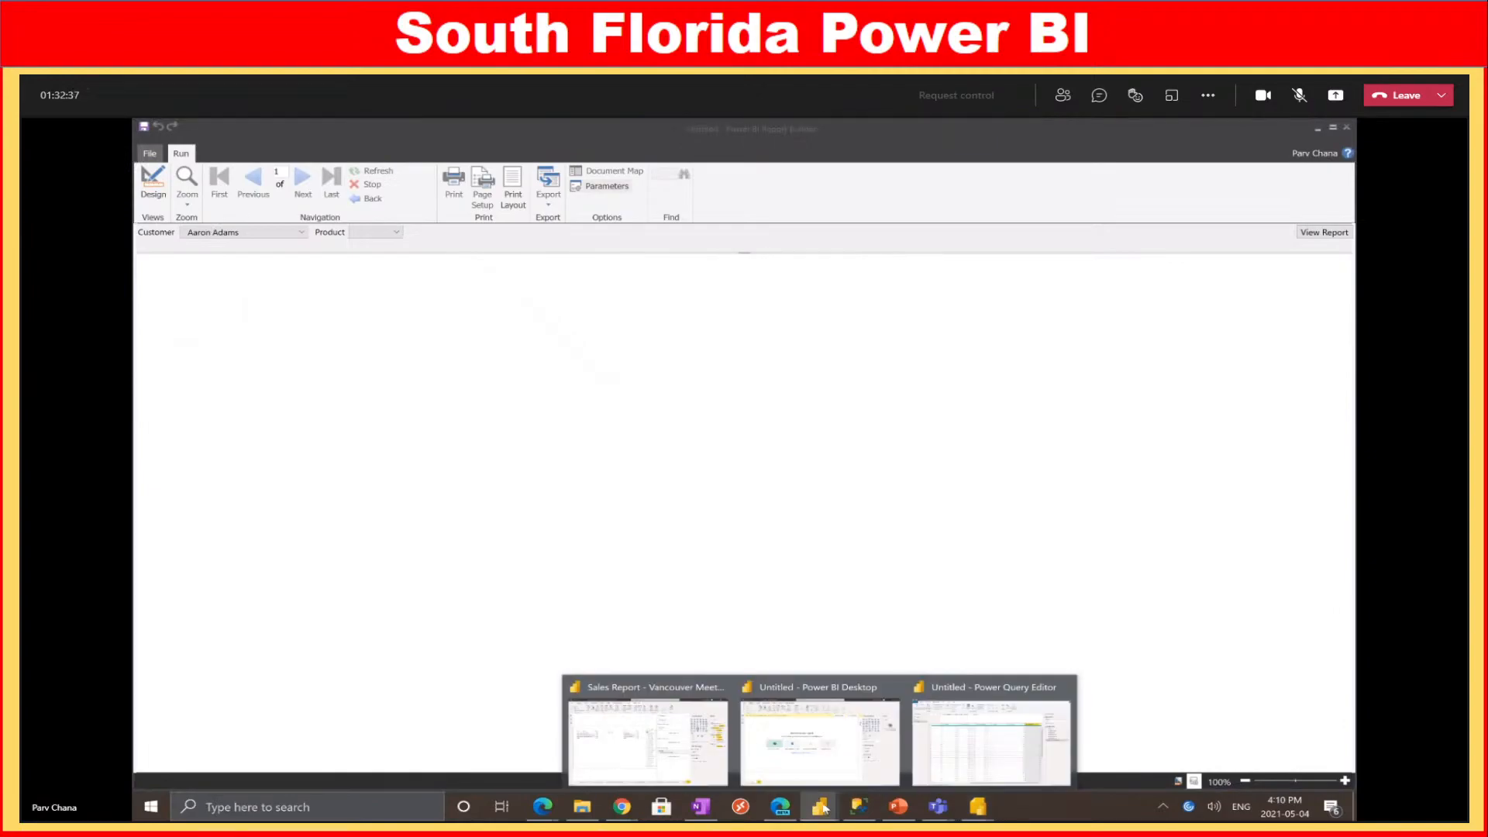
{"action": "left_click", "coordinate": [682, 740]}
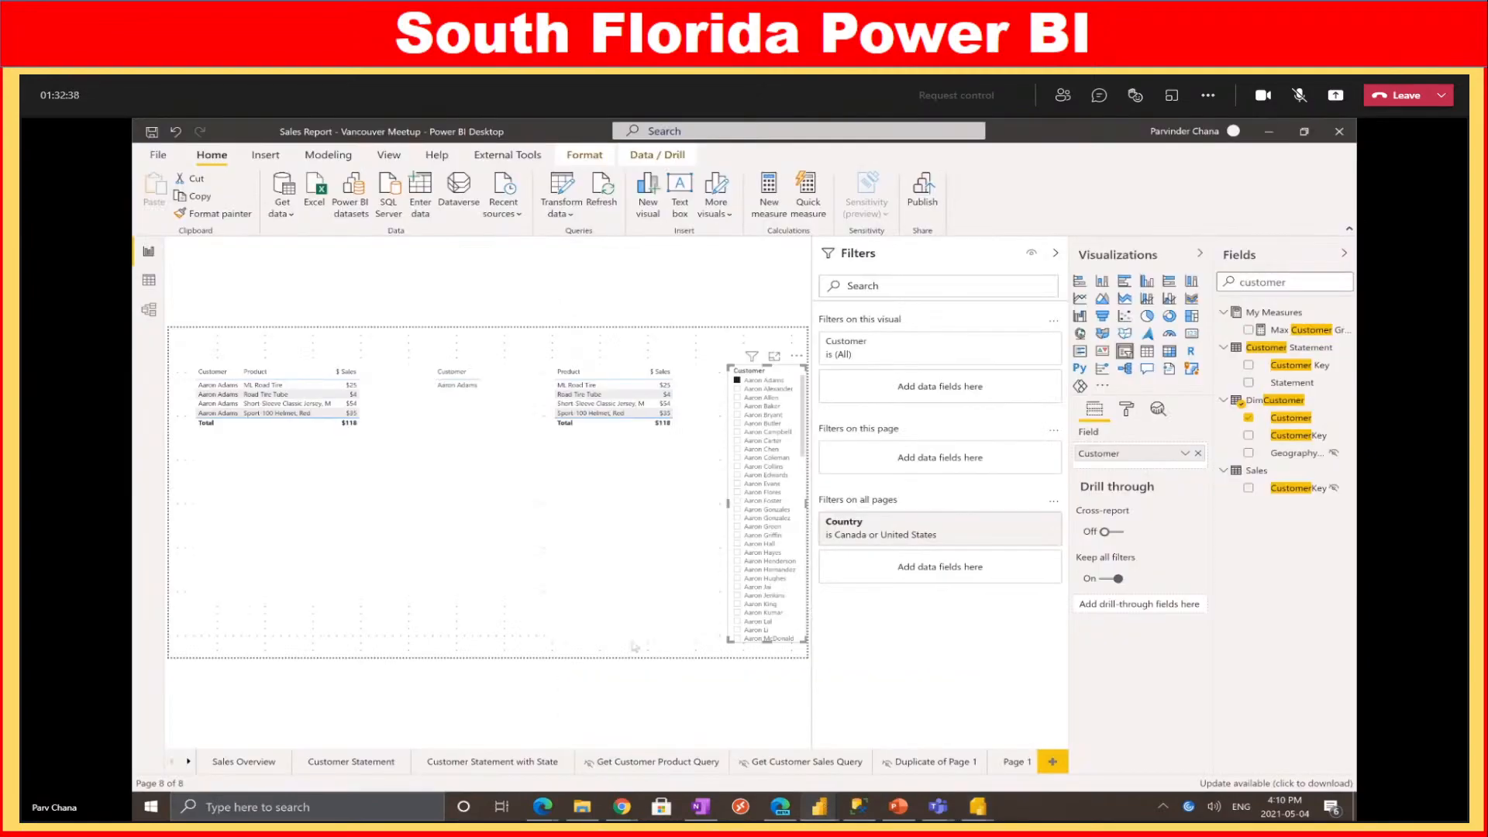
Tick four more customers in the Desktop slicer for a $5,473 total, then return to Report Builder
{"action": "left_click", "coordinate": [766, 389], "text": "ctrl"}
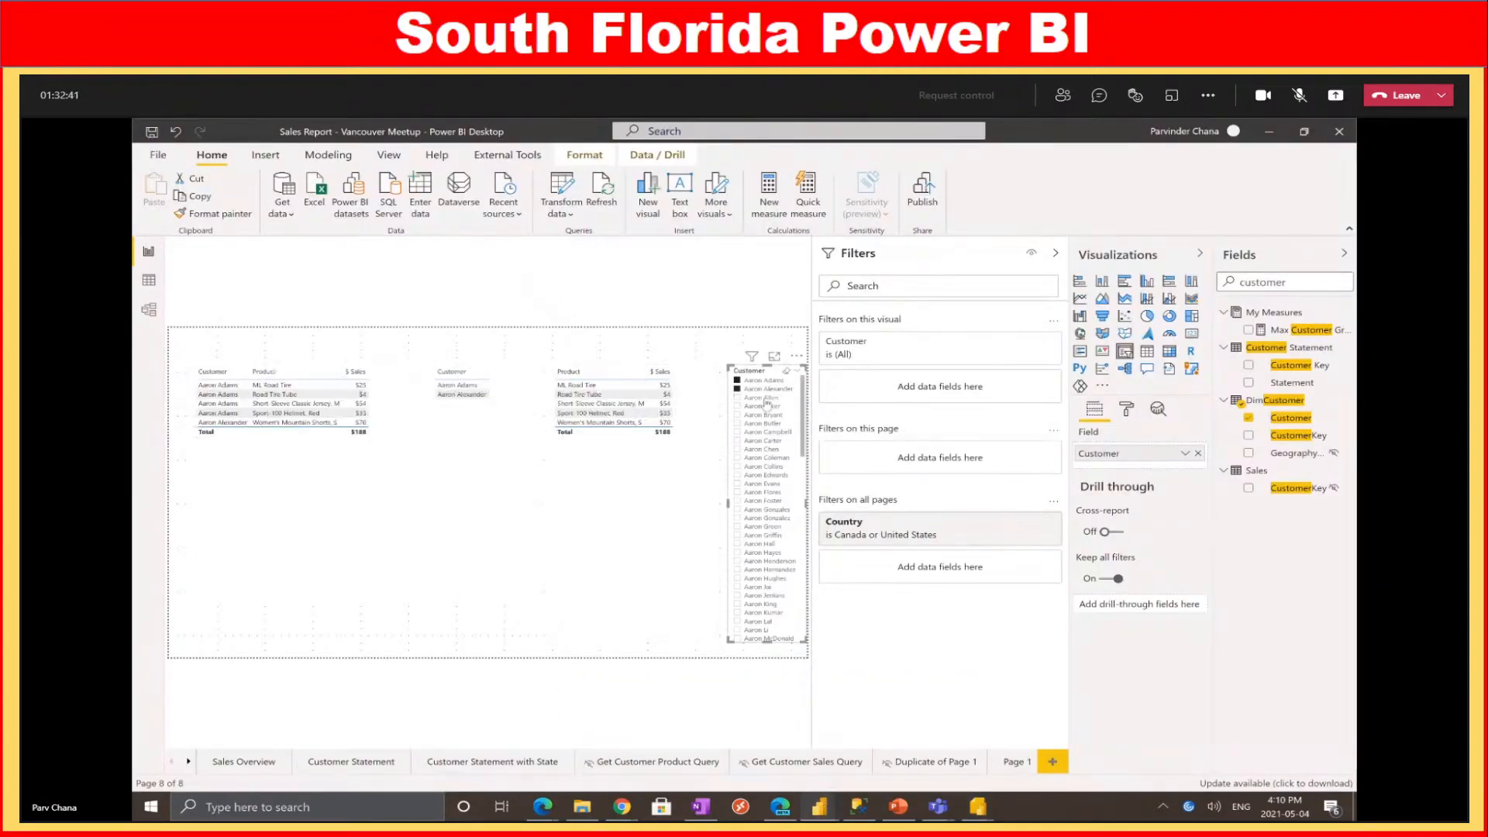
{"action": "left_click", "coordinate": [765, 397], "text": "ctrl"}
{"action": "left_click", "coordinate": [763, 406], "text": "ctrl"}
{"action": "left_click", "coordinate": [763, 415], "text": "ctrl"}
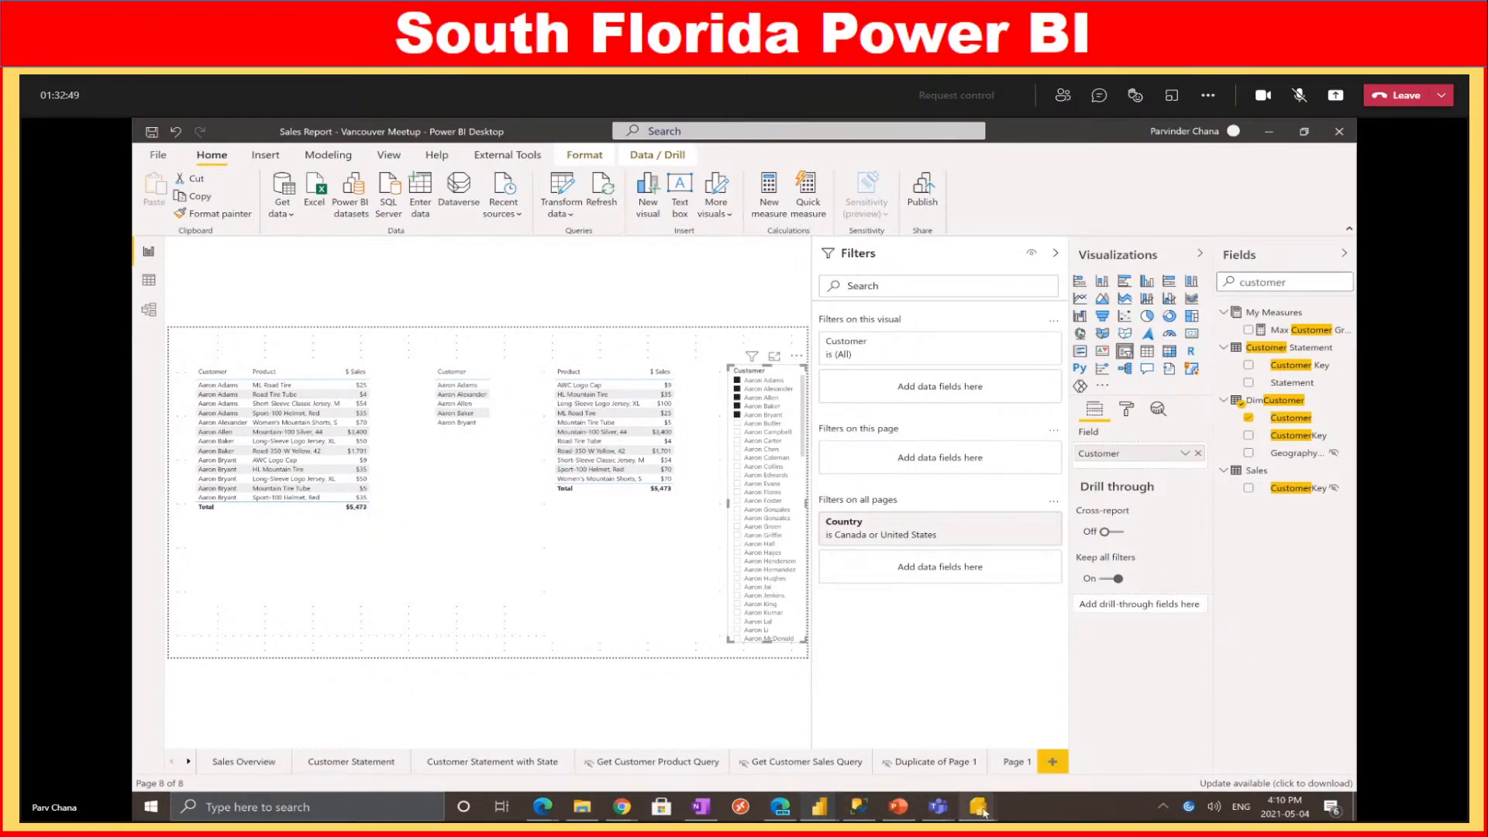
{"action": "mouse_move", "coordinate": [946, 798]}
{"action": "left_click", "coordinate": [892, 740]}
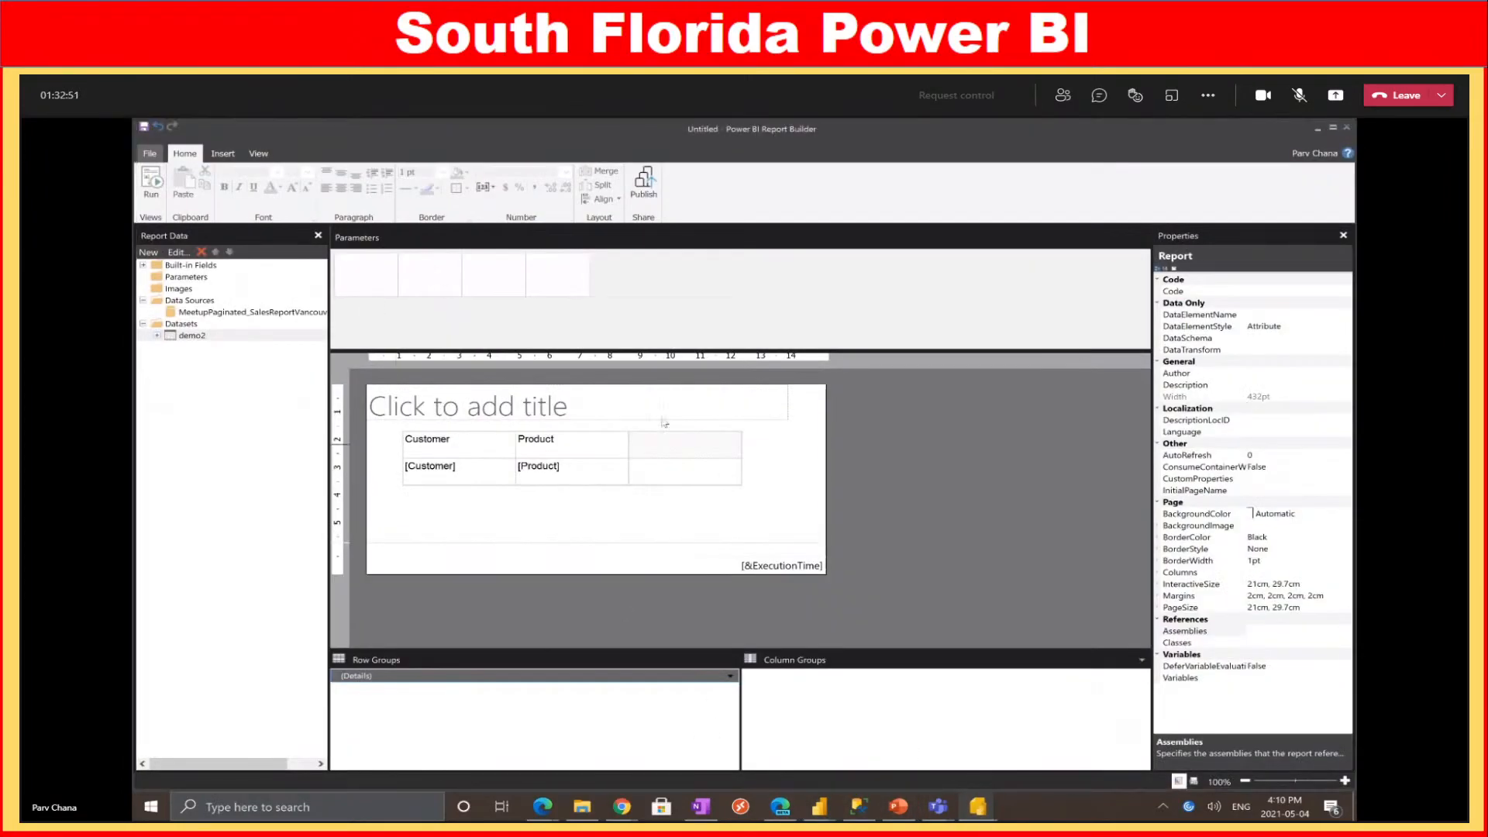
Make the Customer parameter accept multiple values
{"action": "left_click", "coordinate": [1004, 750]}
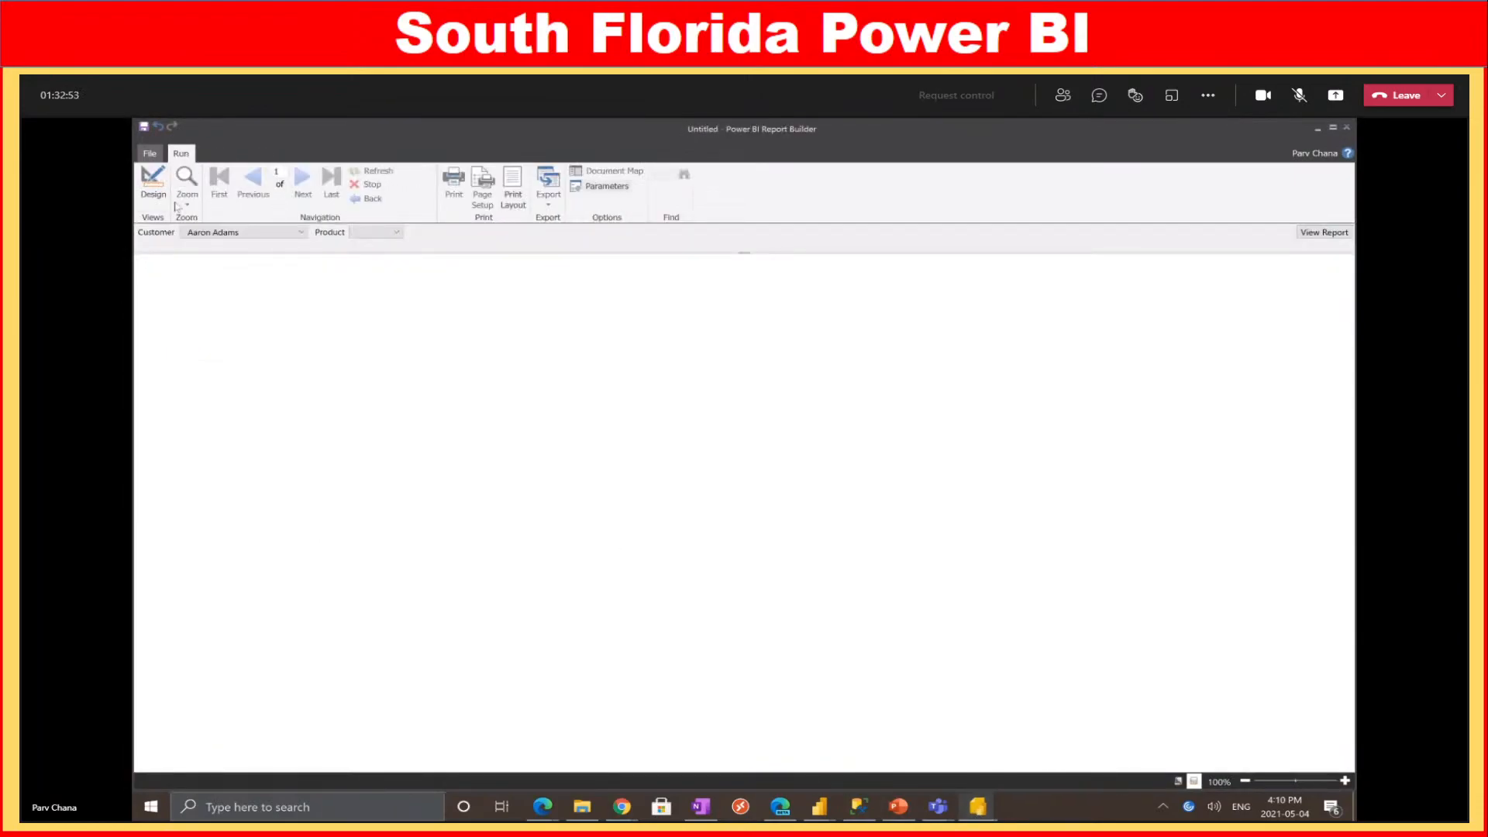
{"action": "left_click", "coordinate": [153, 190]}
{"action": "left_click", "coordinate": [234, 289]}
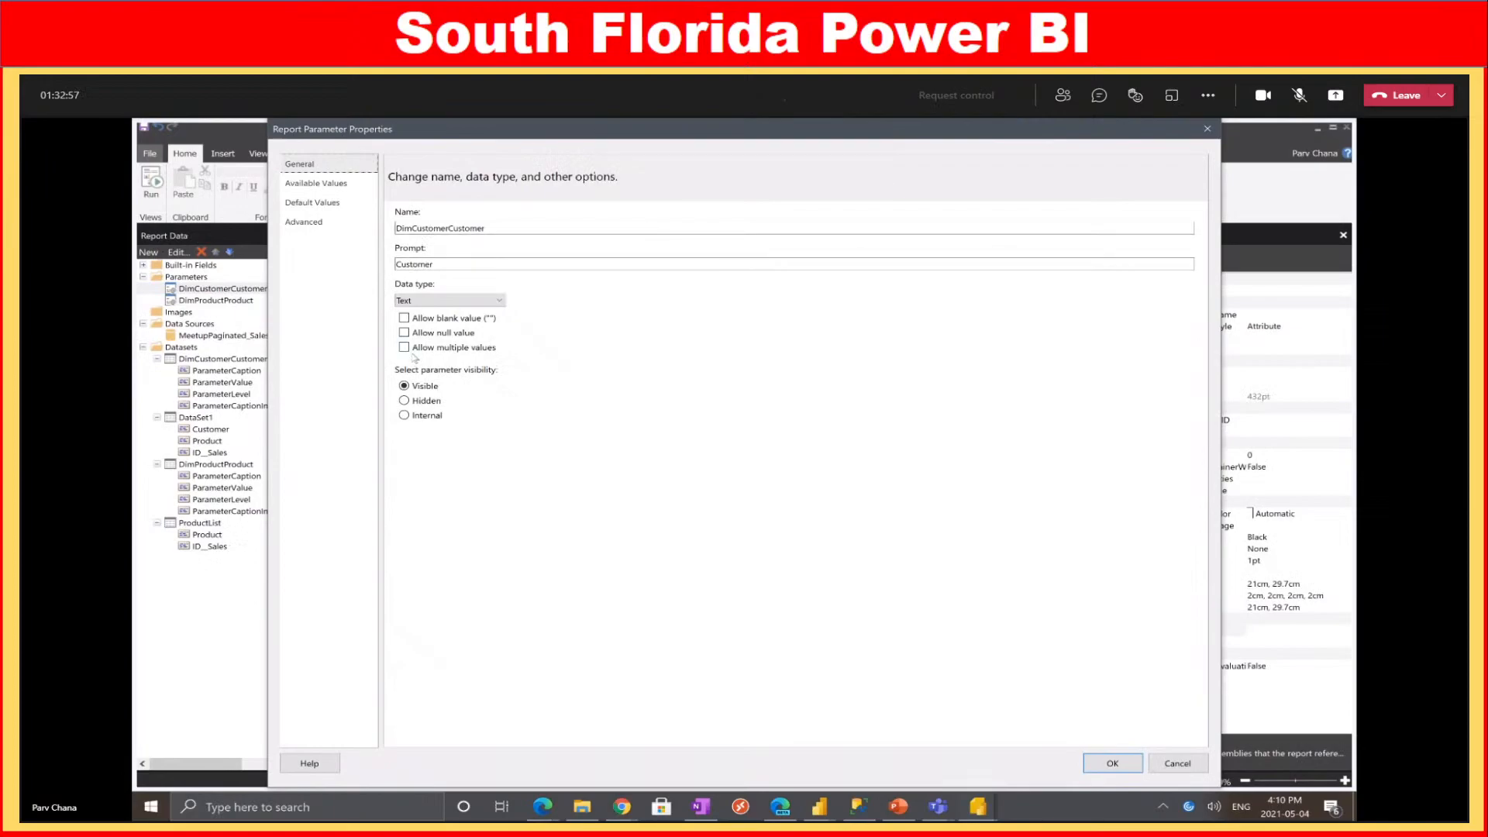
{"action": "left_click", "coordinate": [416, 350]}
{"action": "left_click", "coordinate": [1112, 763]}
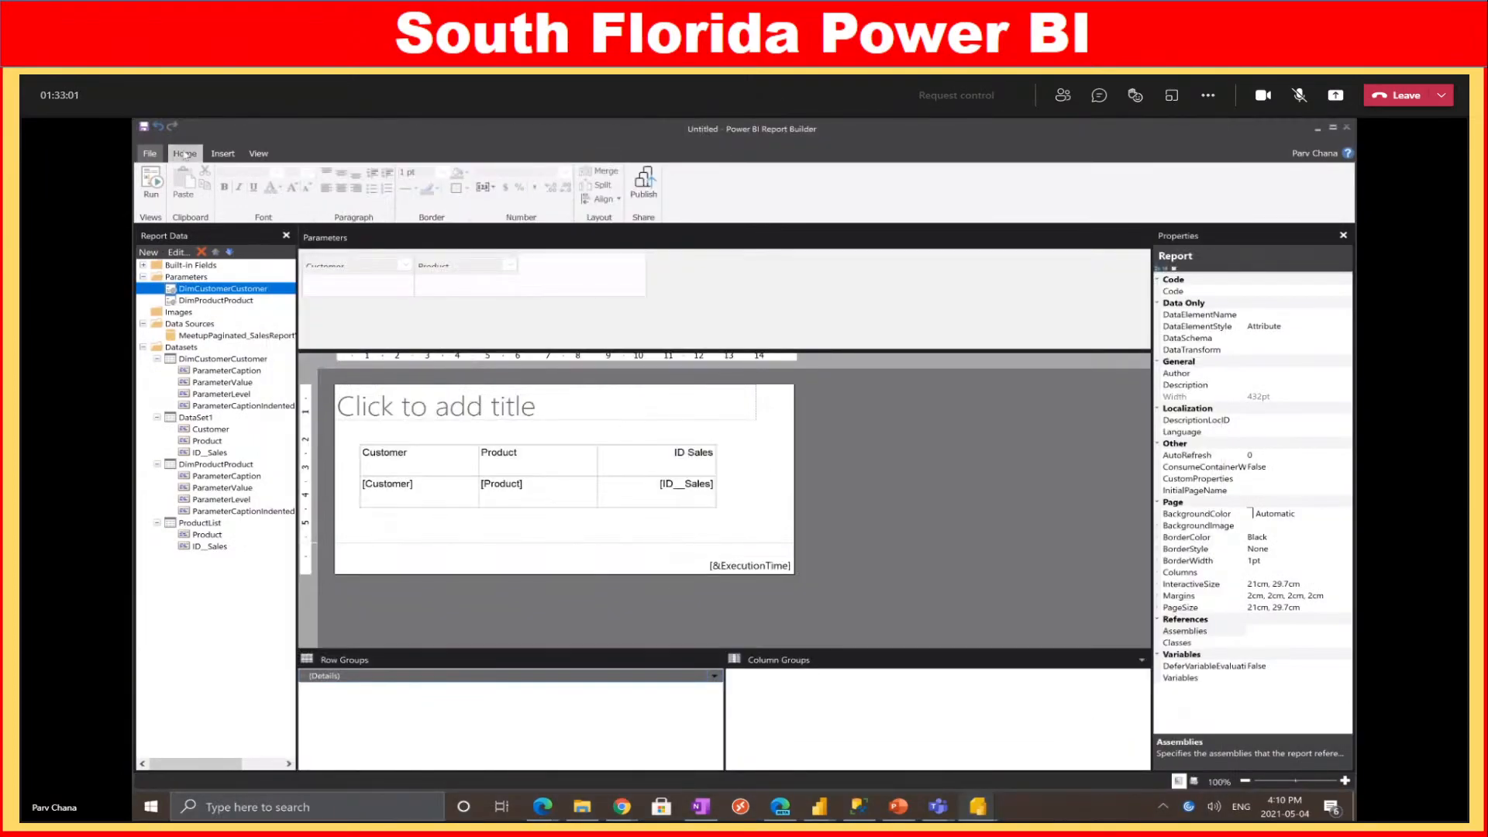
Preview the report with customers Aaron Adams, Aaron Alexander, Aaron Allen and Aaron Baker selected
{"action": "left_click", "coordinate": [152, 185]}
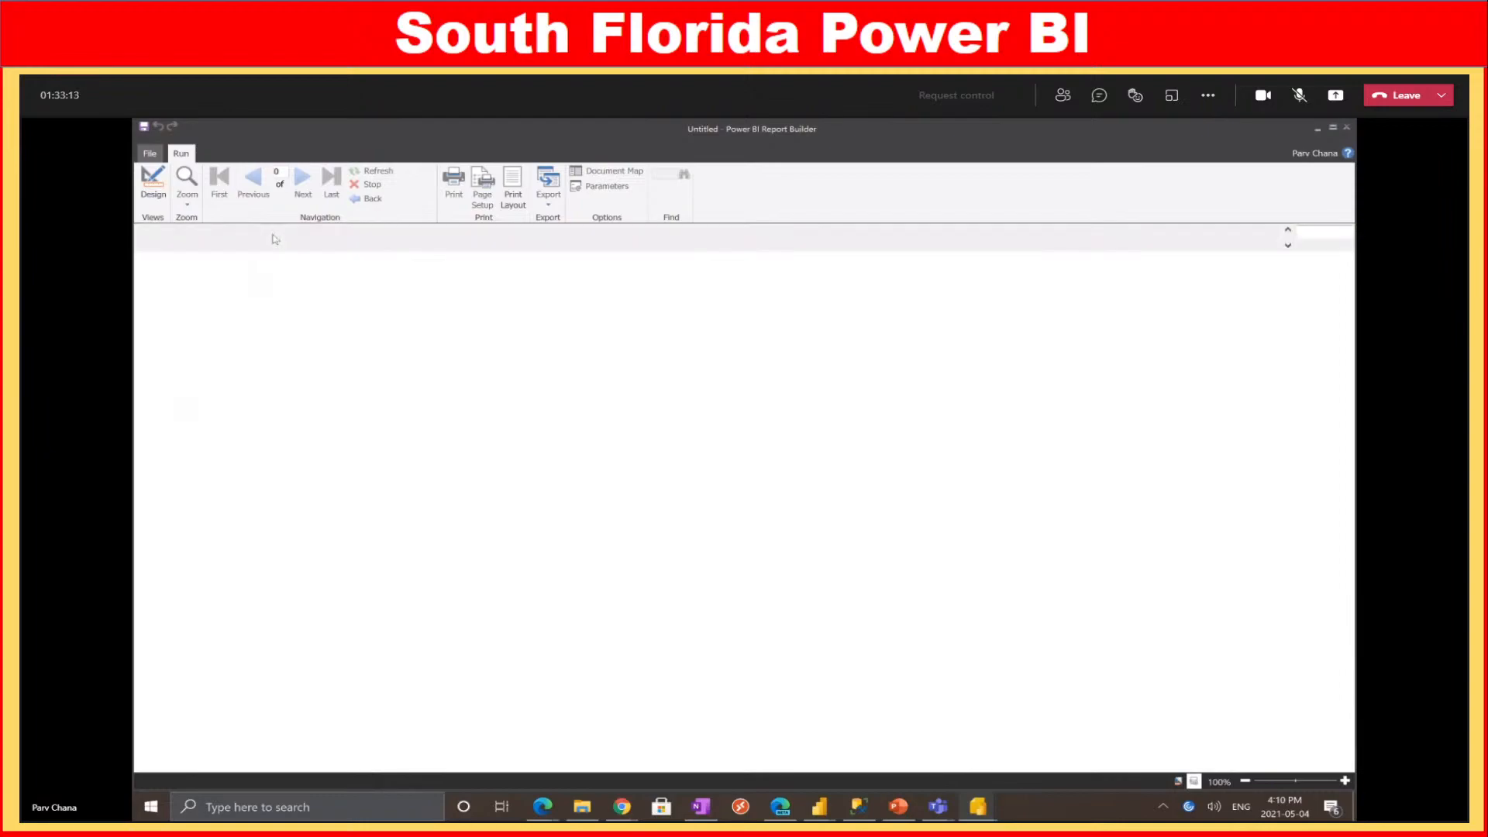
{"action": "left_click", "coordinate": [227, 232]}
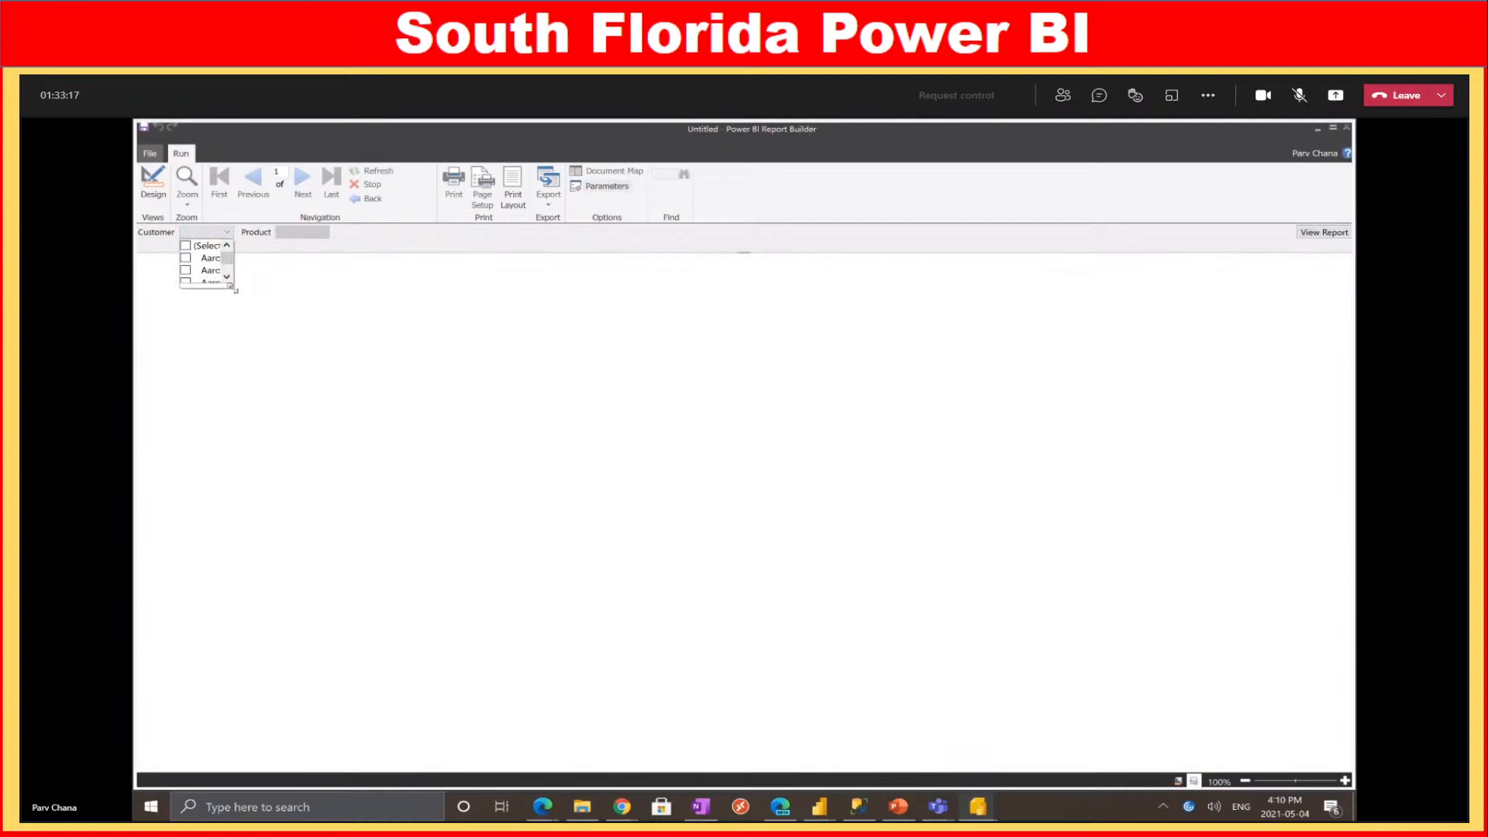
{"action": "left_click_drag", "start_coordinate": [231, 286], "coordinate": [500, 548]}
{"action": "left_click", "coordinate": [211, 258]}
{"action": "left_click", "coordinate": [213, 271]}
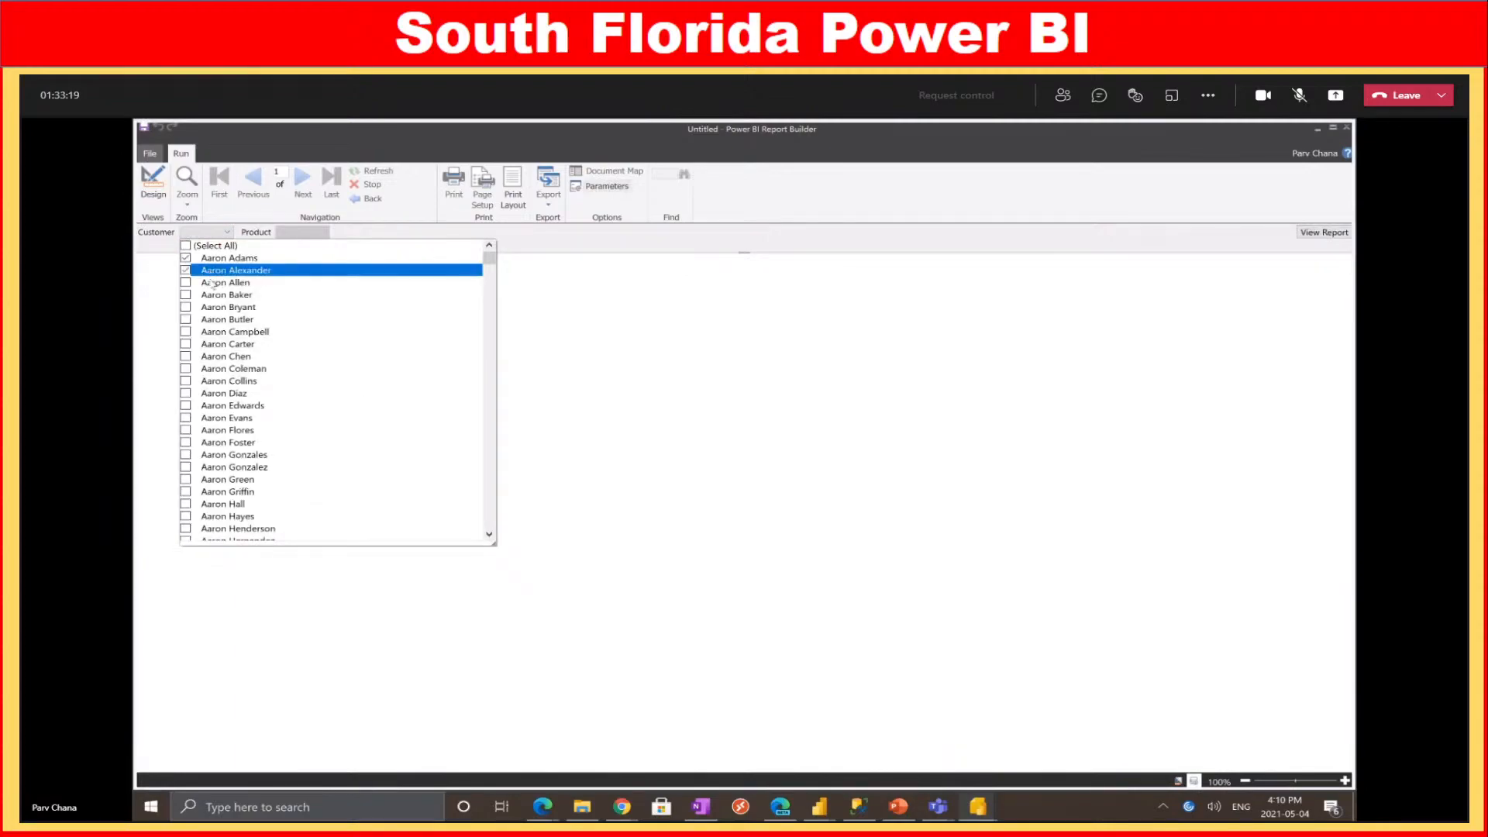
{"action": "left_click", "coordinate": [215, 283]}
{"action": "left_click", "coordinate": [217, 296]}
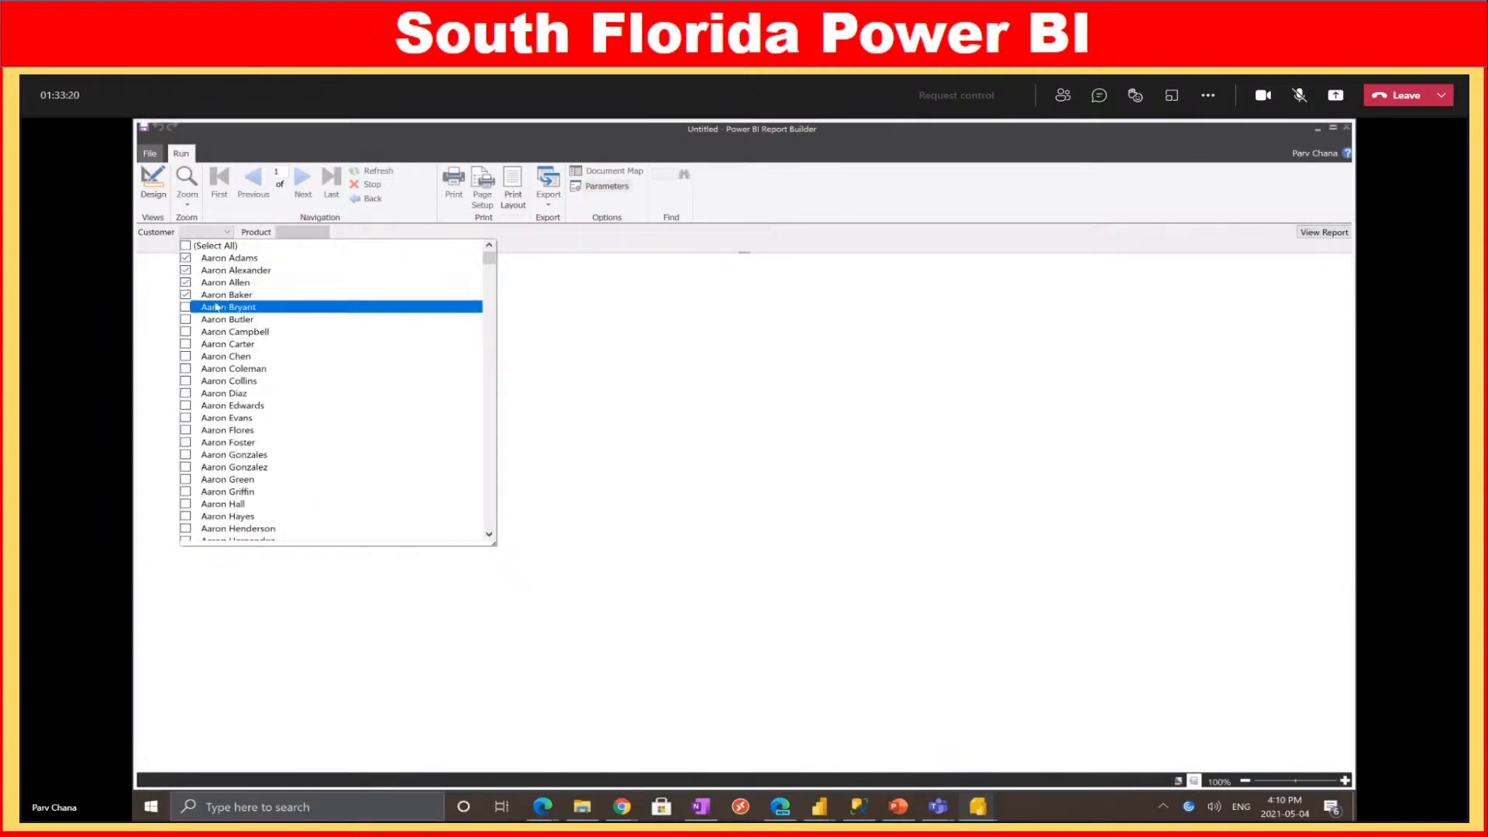
{"action": "left_click", "coordinate": [387, 236]}
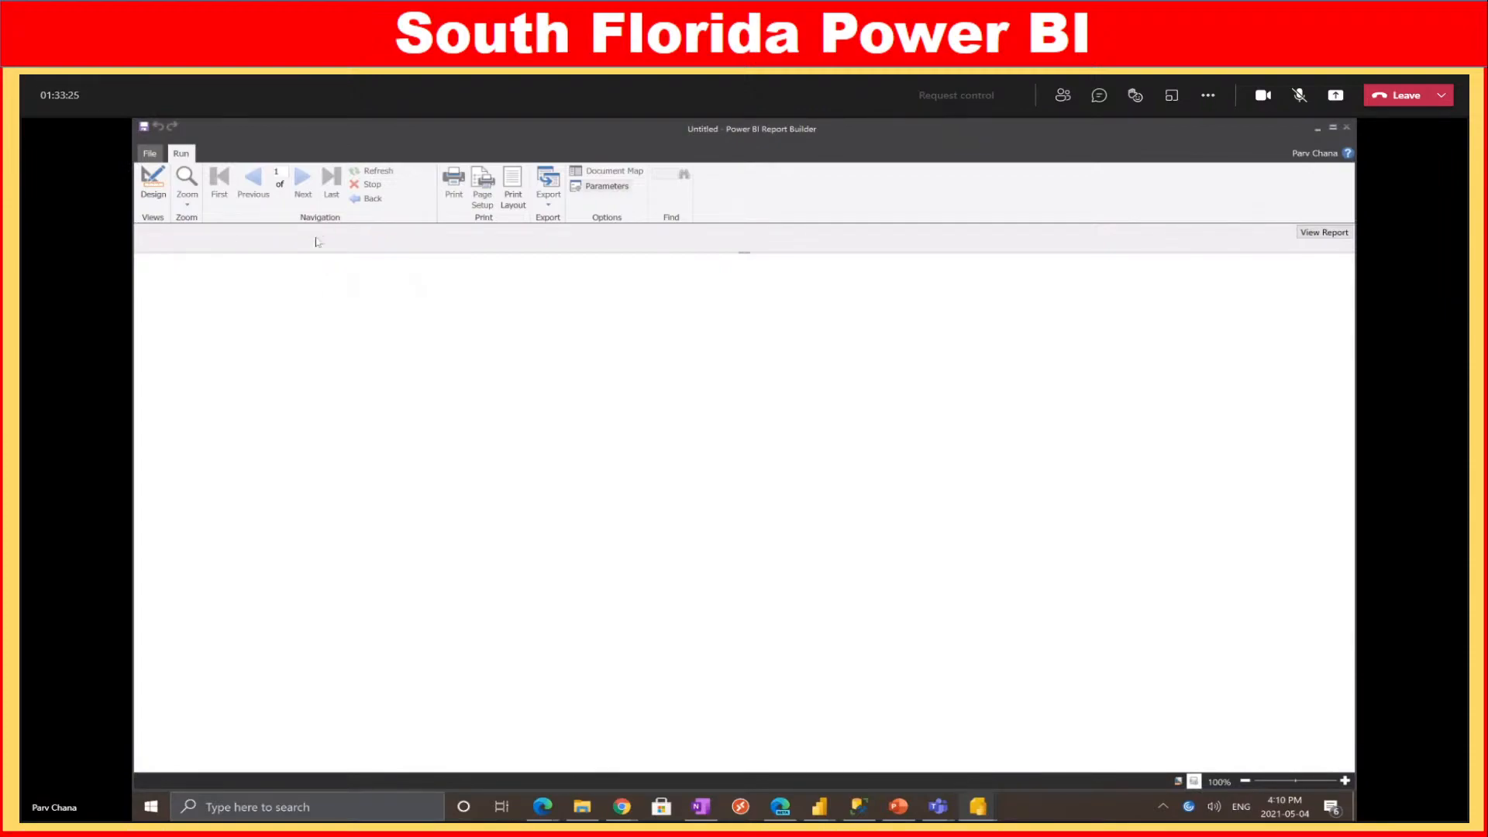
Review the eleven matching Product choices, then return to Design view
{"action": "left_click", "coordinate": [318, 232]}
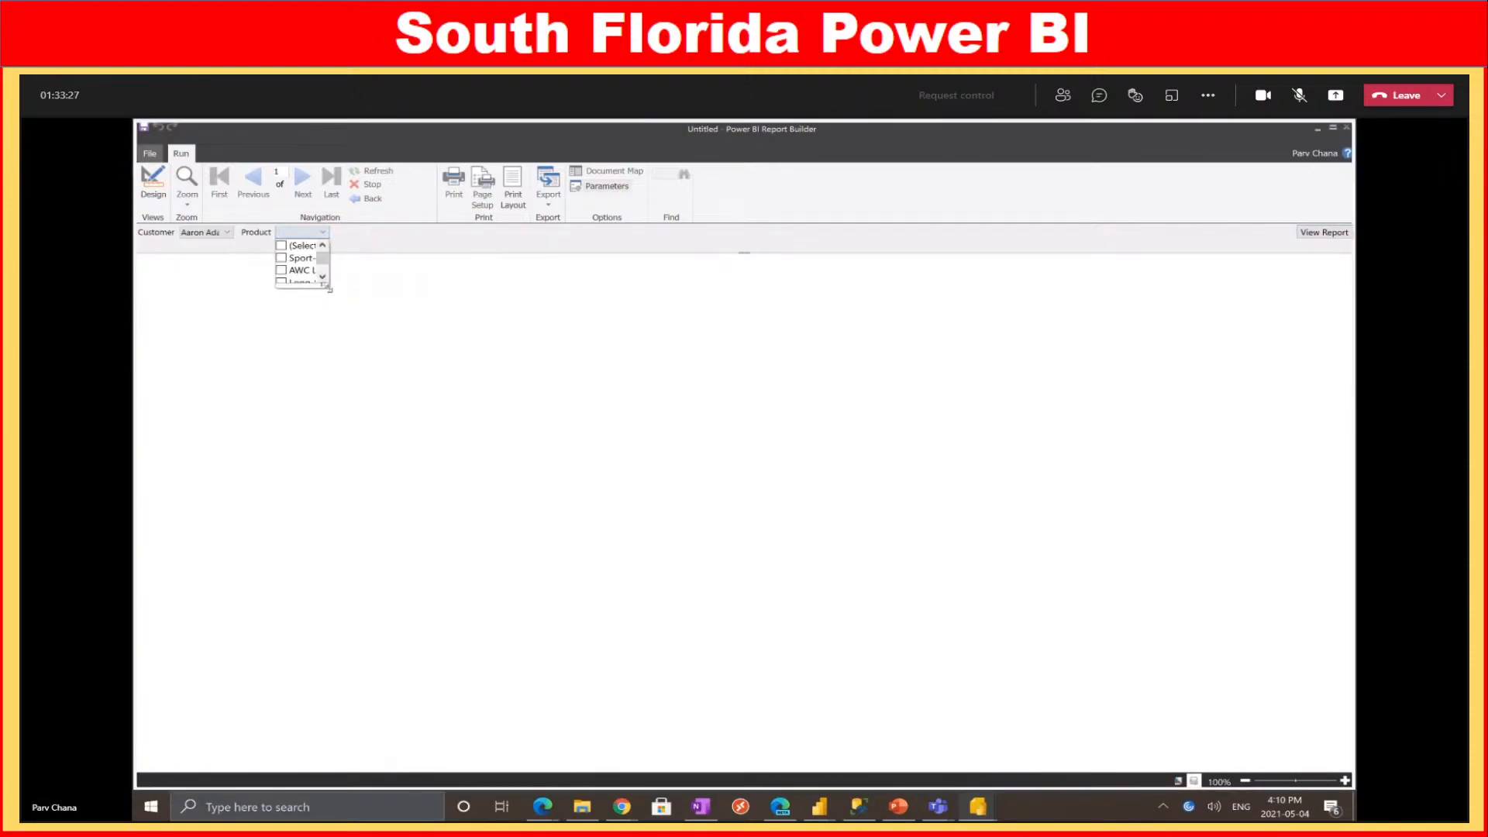
{"action": "left_click_drag", "start_coordinate": [327, 287], "coordinate": [696, 572]}
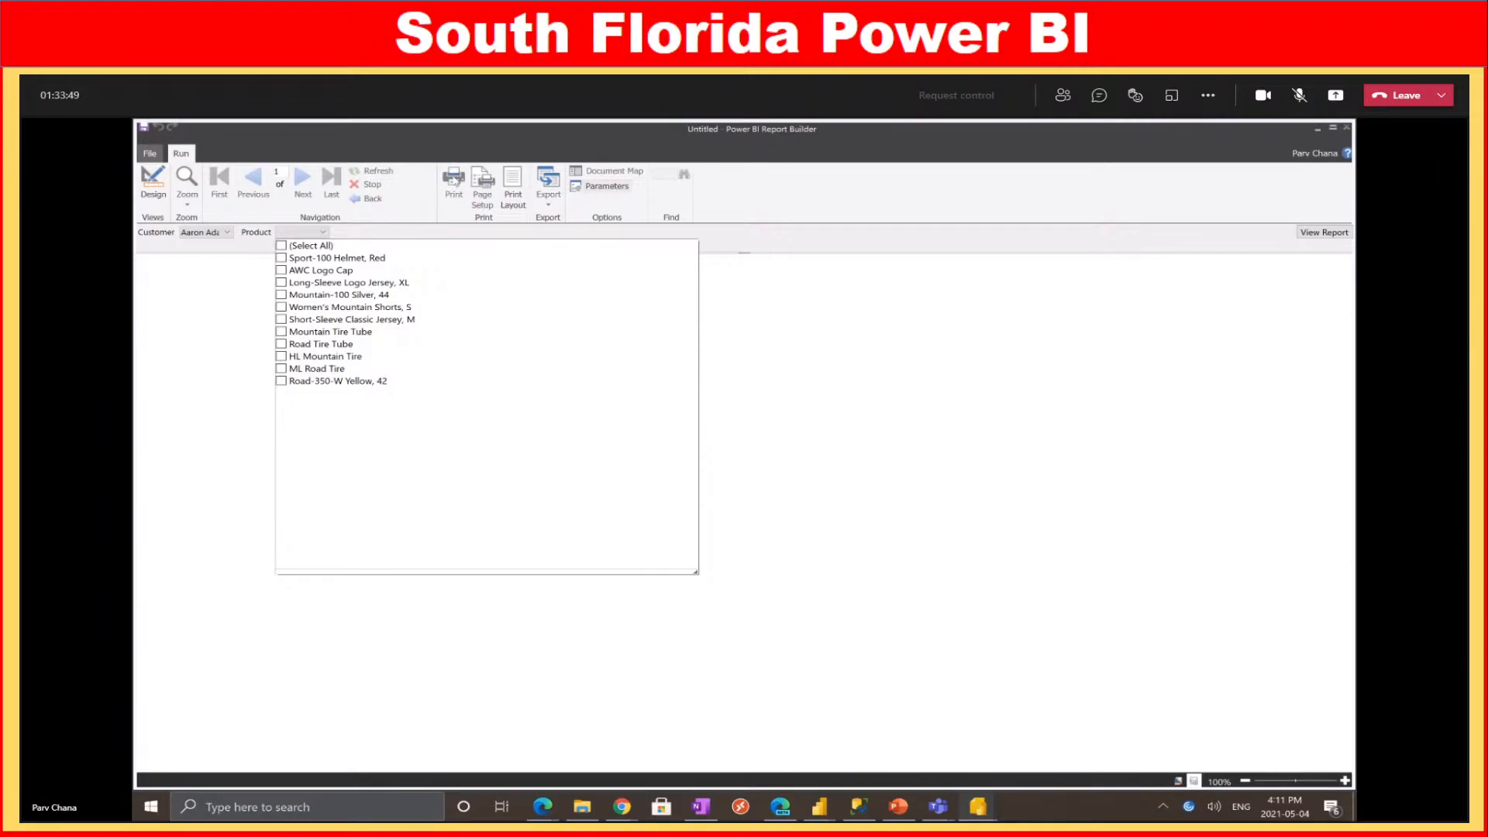
{"action": "left_click", "coordinate": [153, 184]}
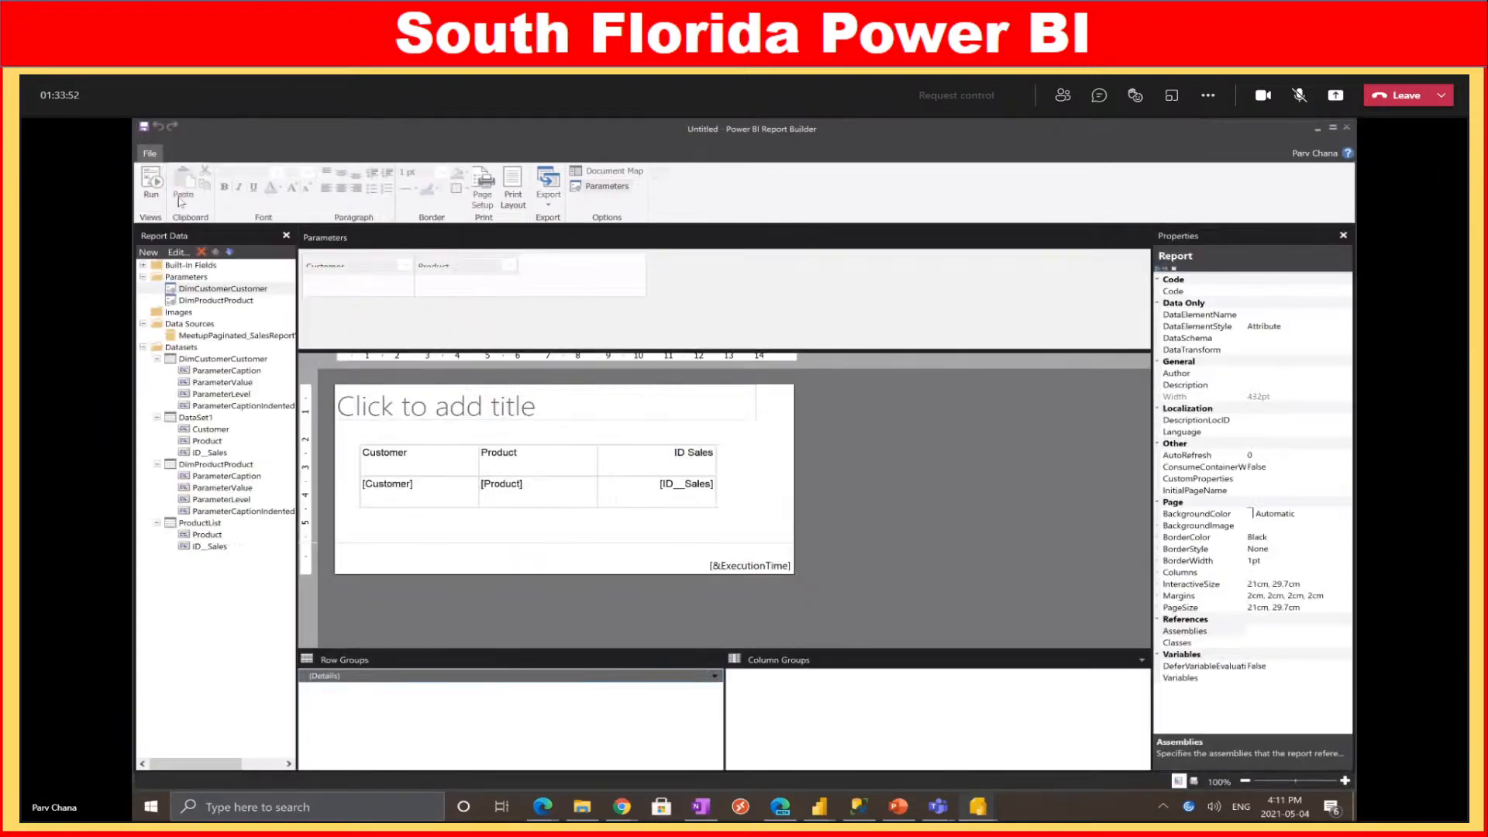
Open the ProductList dataset's query, widen its panes and search the model for 'date'
{"action": "right_click", "coordinate": [200, 527]}
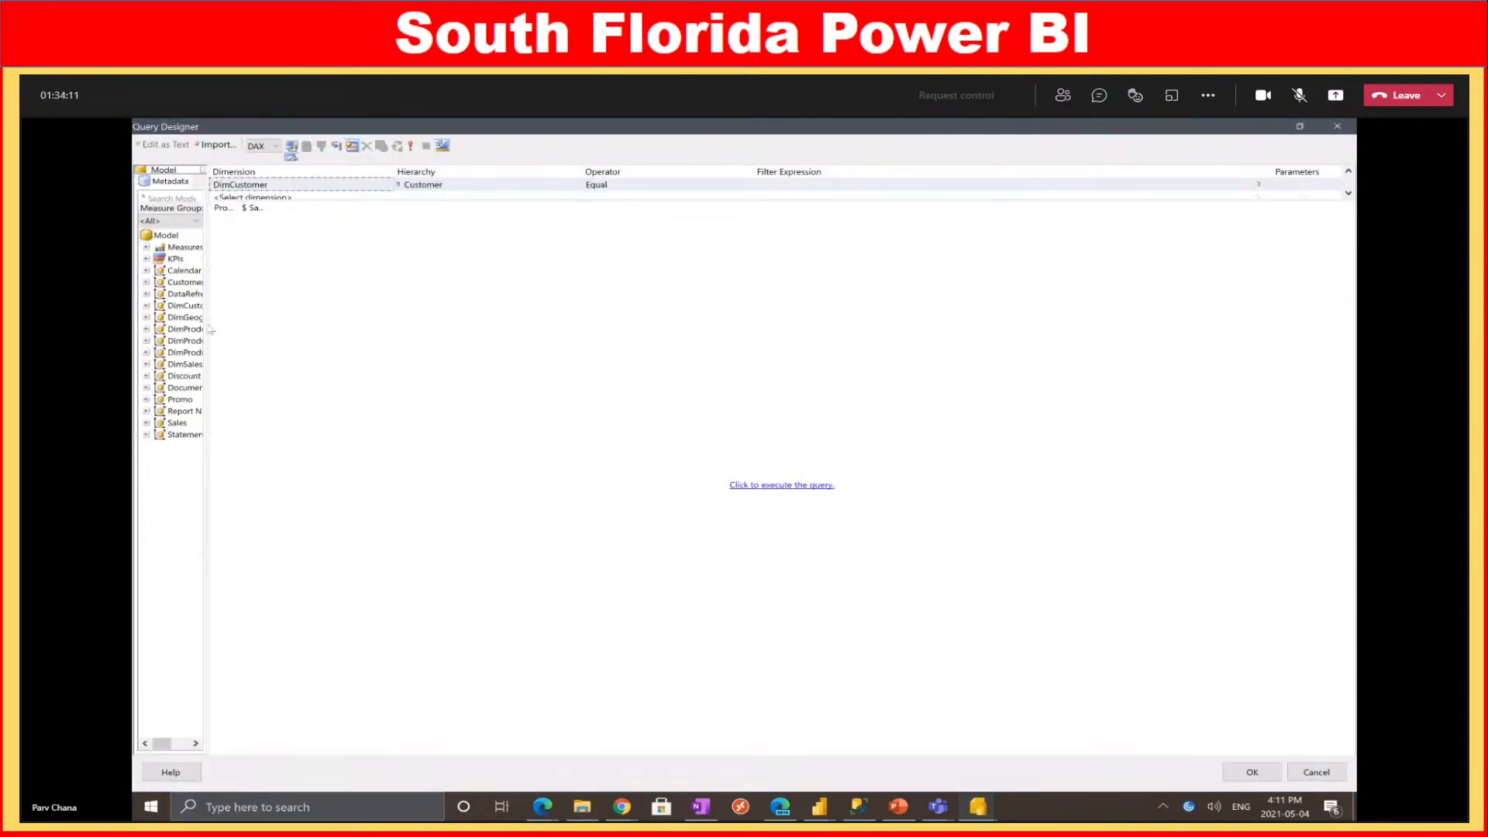
{"action": "left_click_drag", "start_coordinate": [210, 331], "coordinate": [320, 310]}
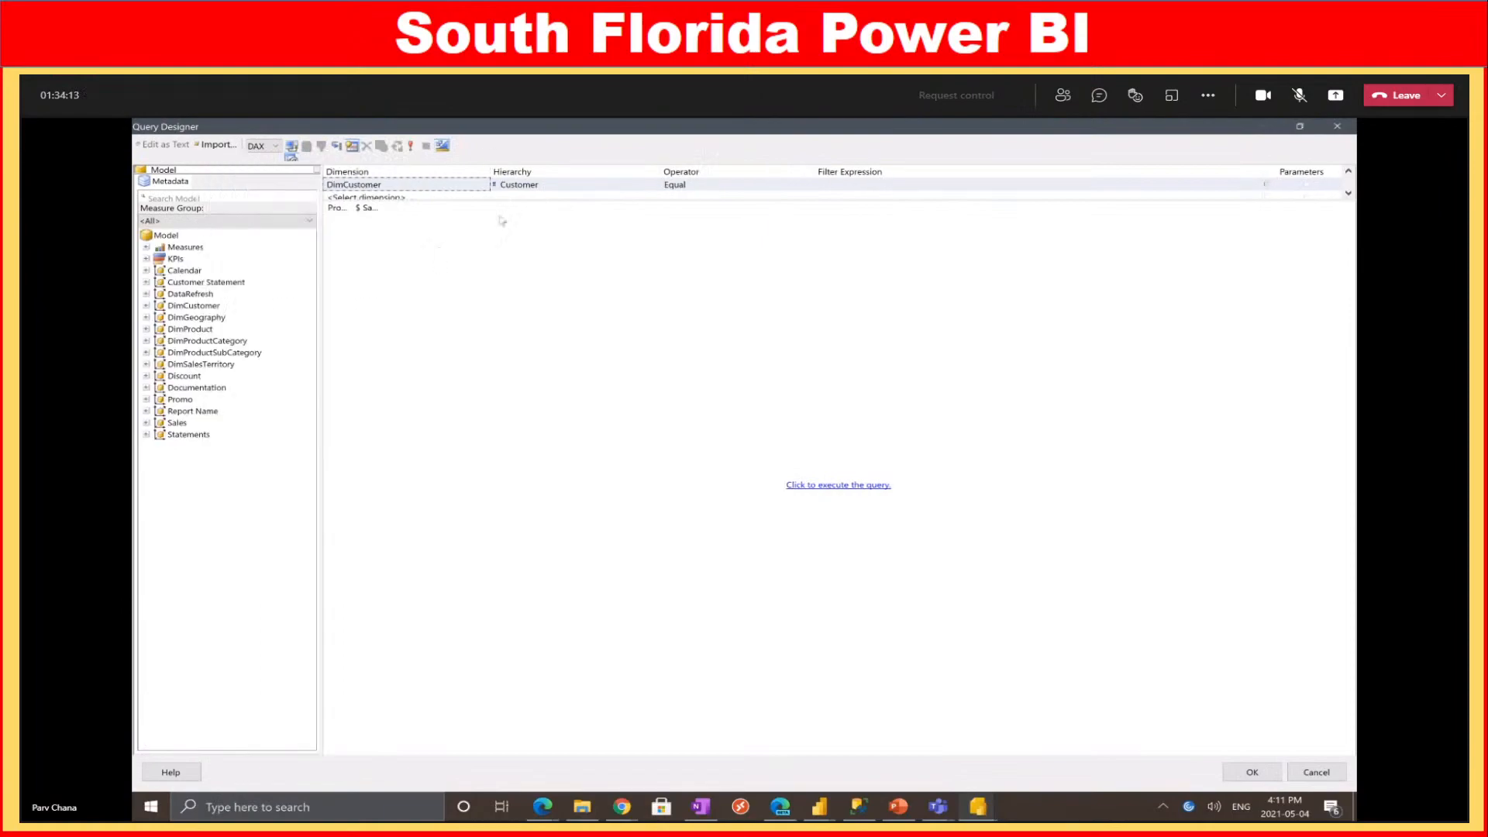
{"action": "left_click_drag", "start_coordinate": [502, 200], "coordinate": [503, 372]}
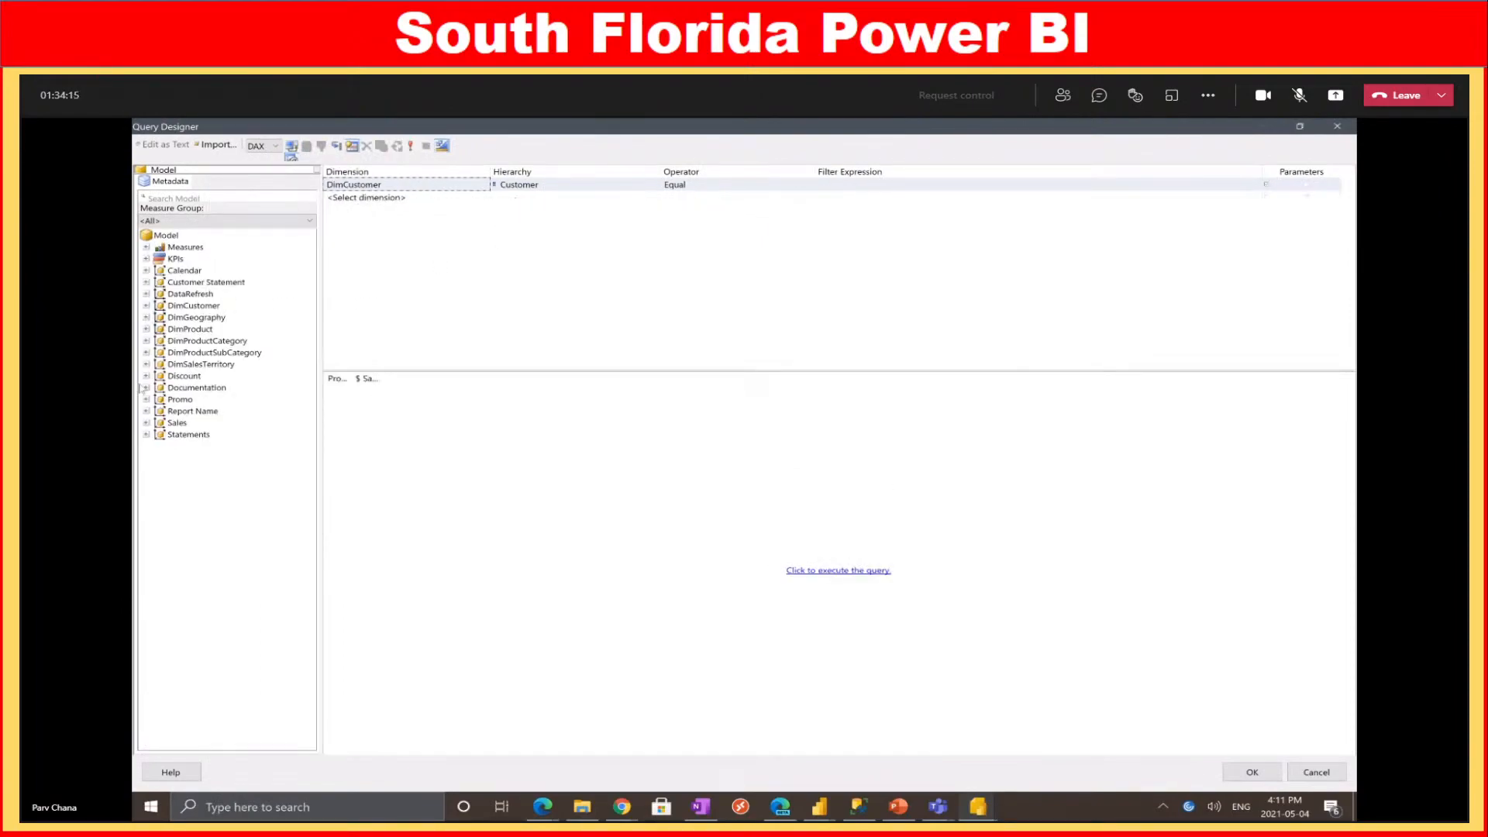
{"action": "left_click", "coordinate": [212, 198]}
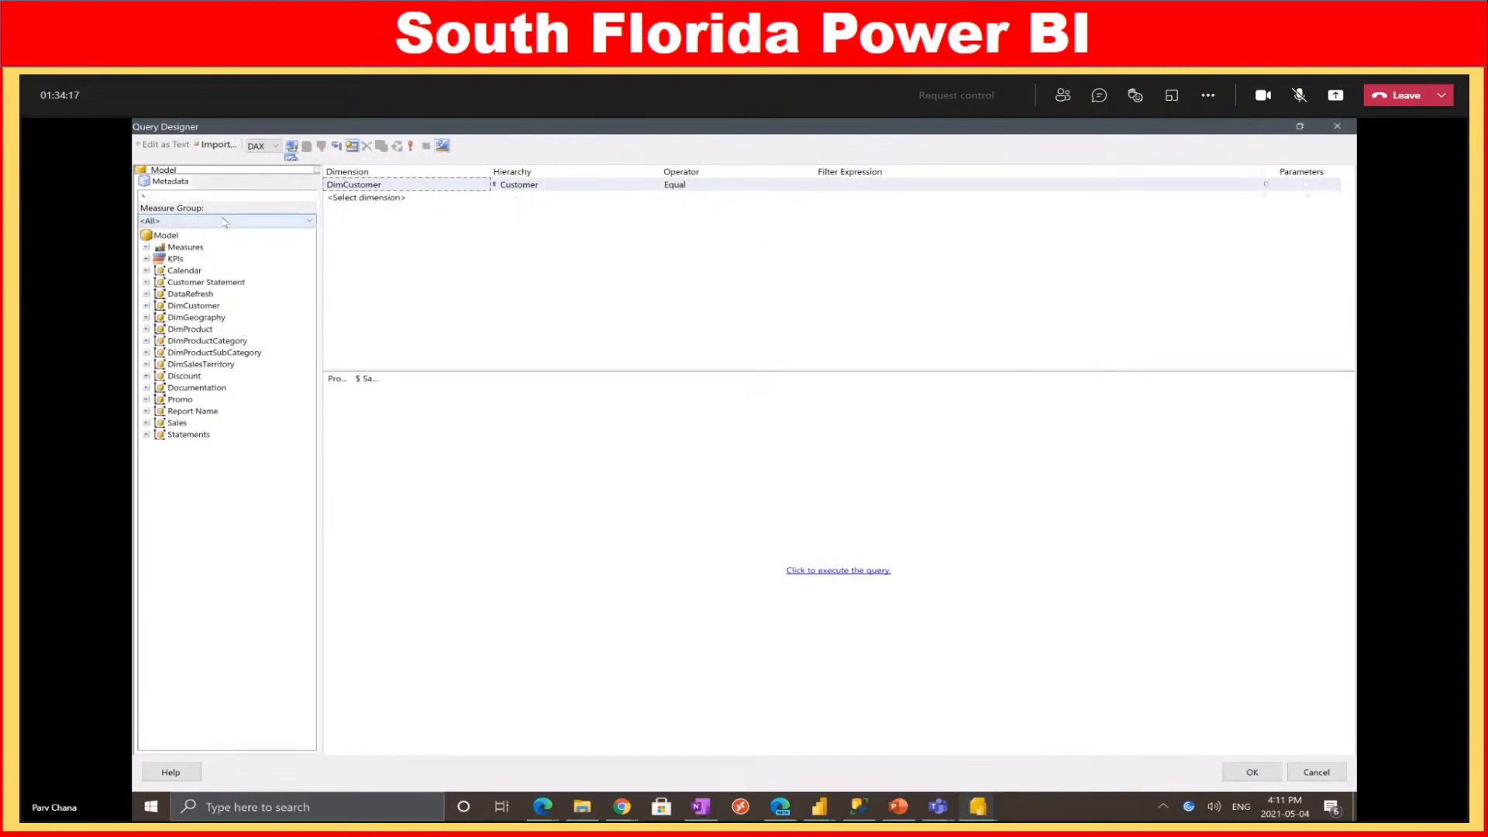
{"action": "type", "text": "d"}
{"action": "type", "text": "ate"}
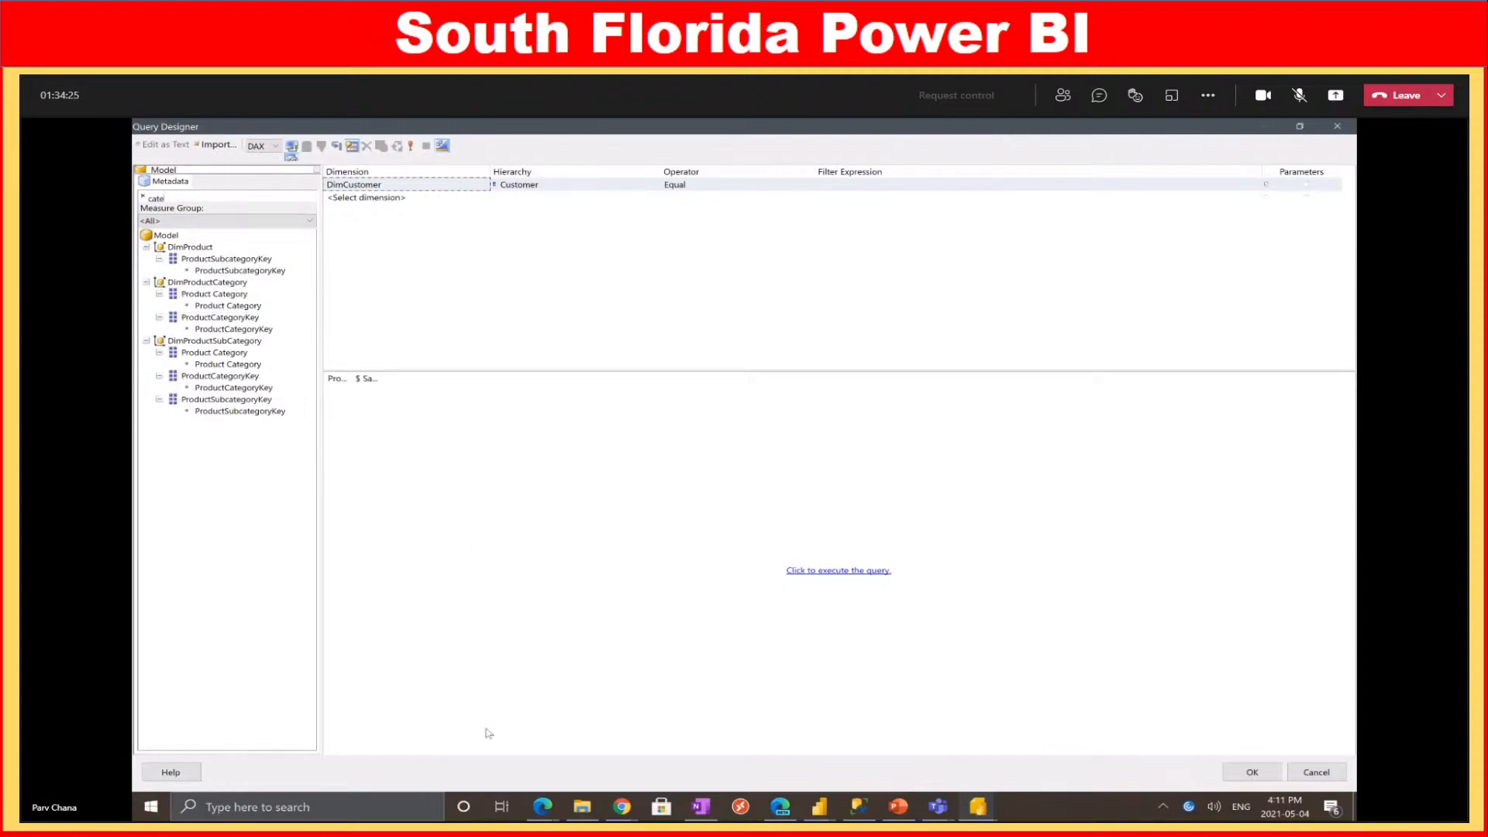
{"action": "left_click", "coordinate": [820, 808]}
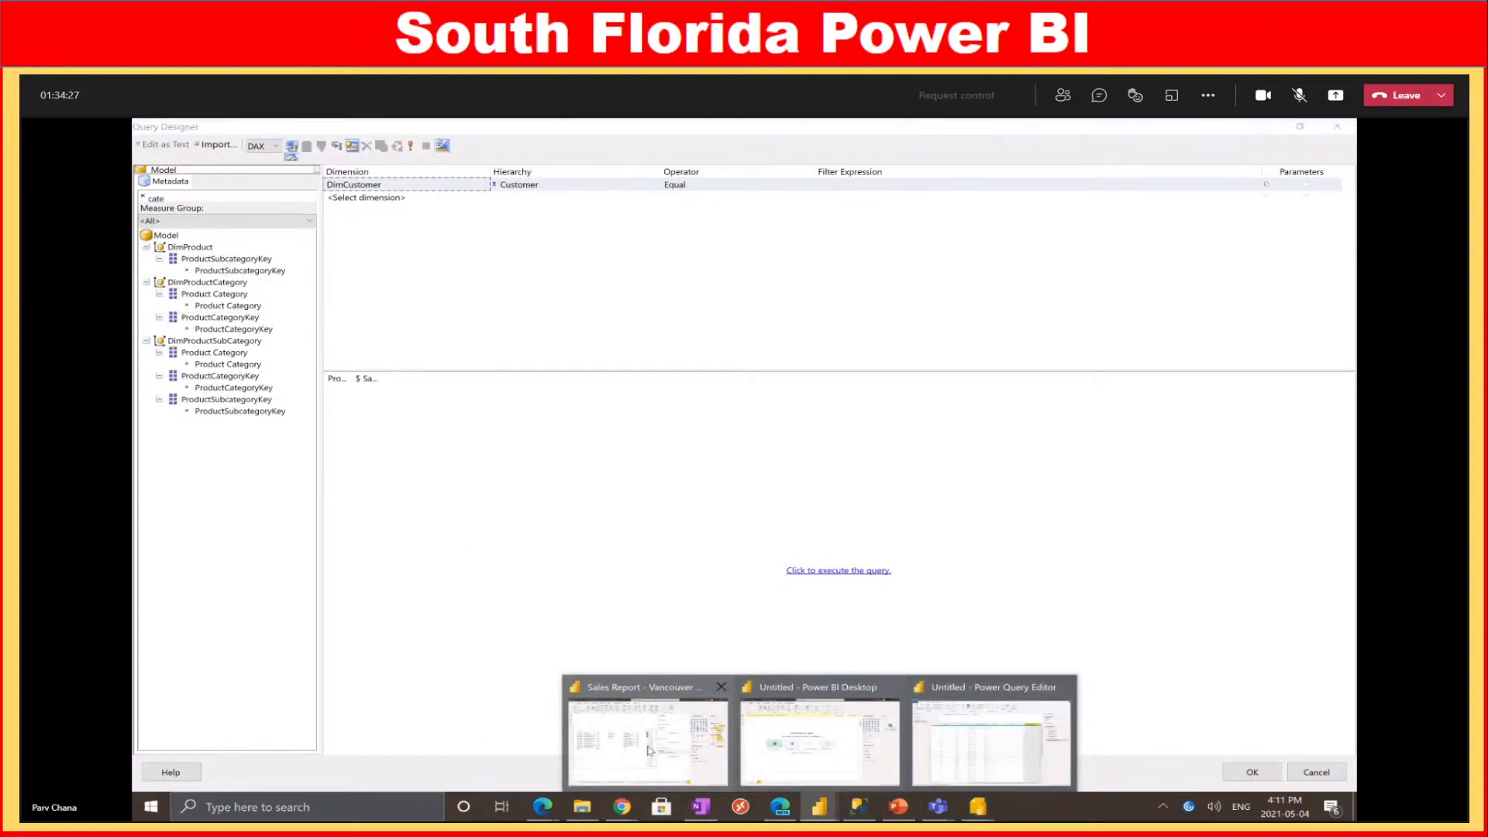
{"action": "left_click", "coordinate": [648, 740]}
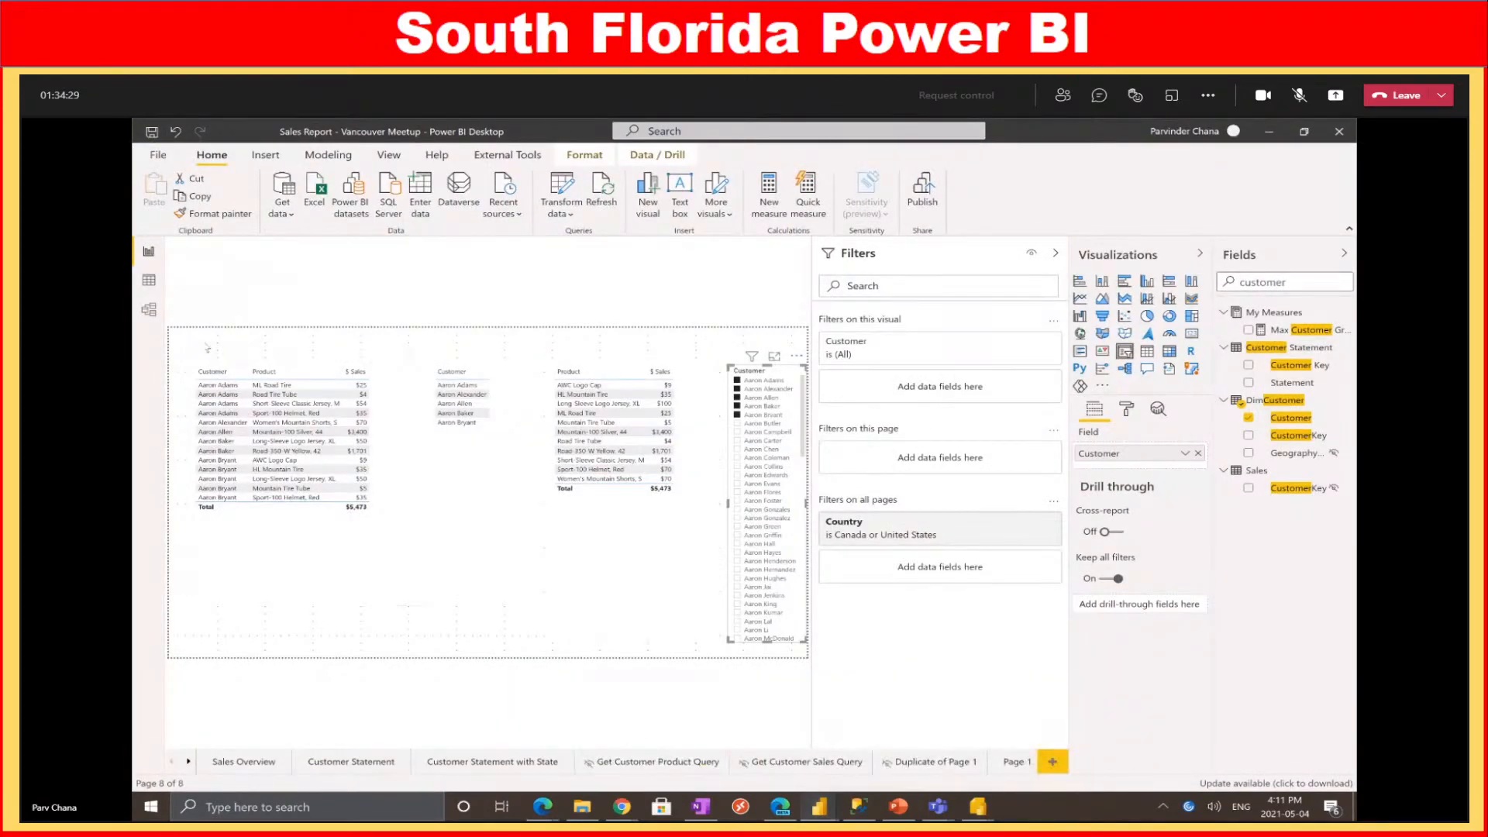
{"action": "left_click", "coordinate": [148, 282]}
{"action": "left_click", "coordinate": [149, 308]}
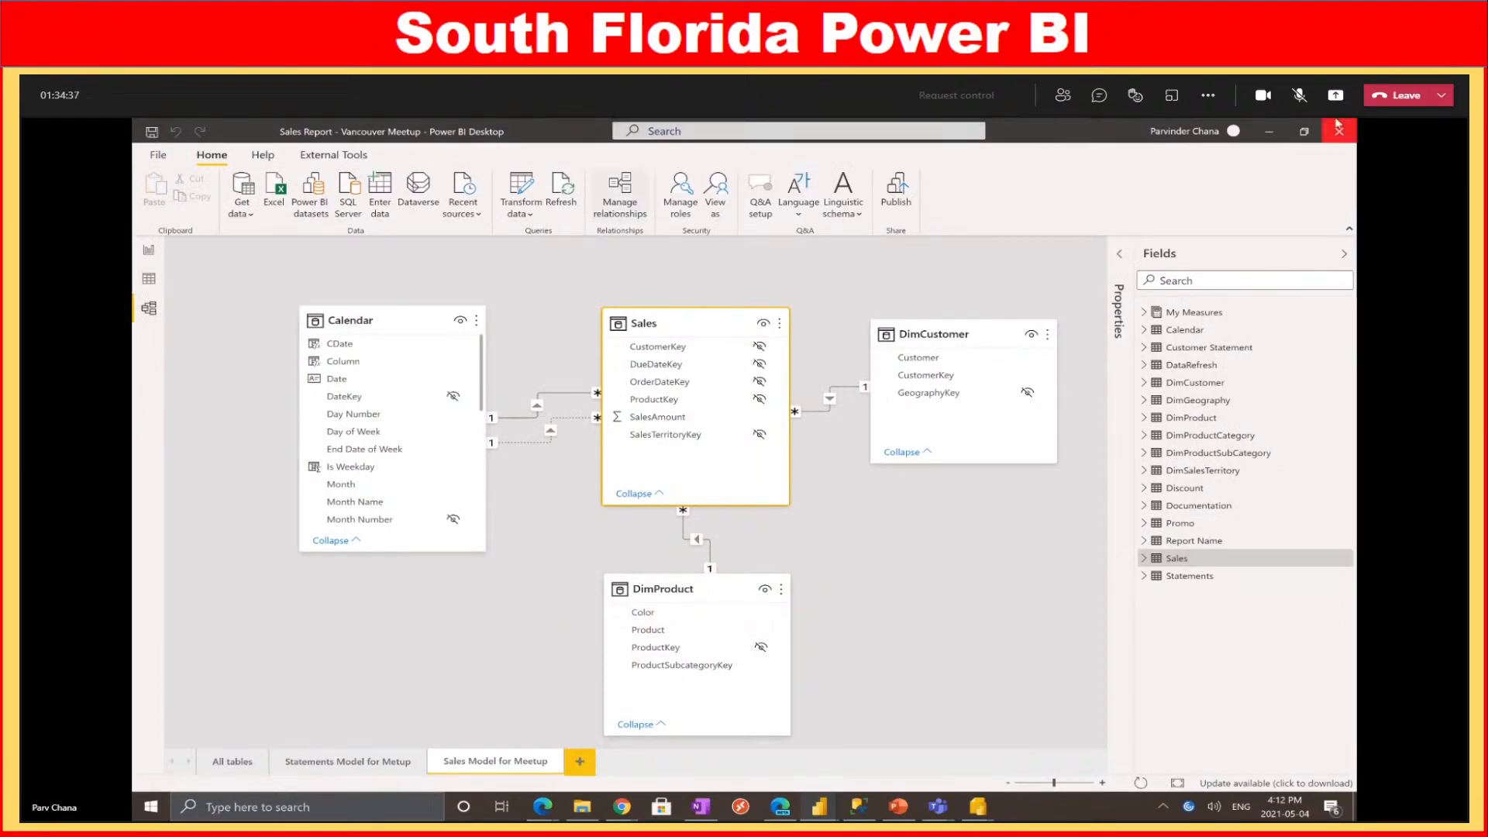
{"action": "left_click", "coordinate": [1269, 131]}
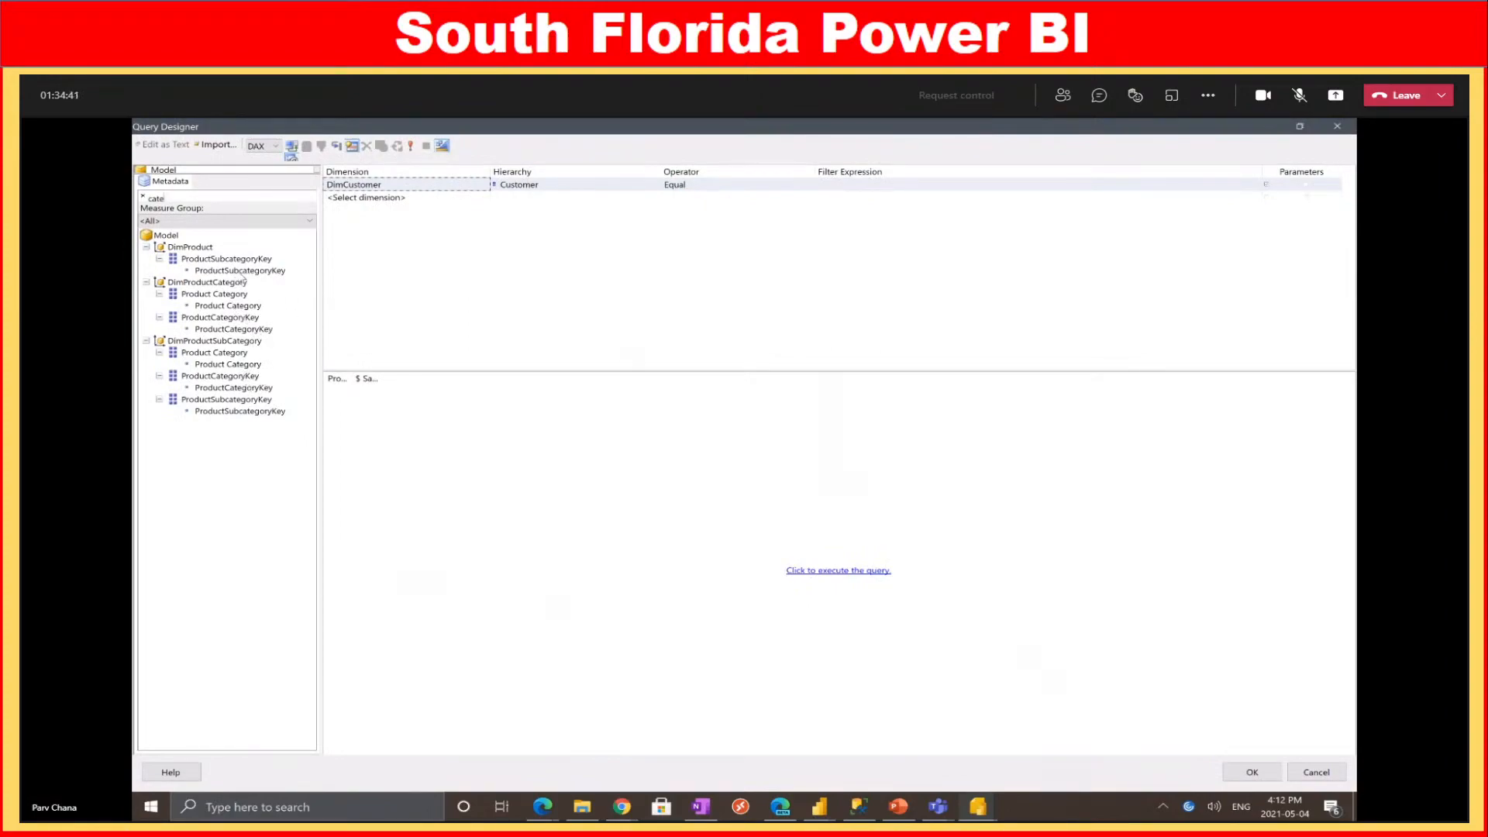
{"action": "left_click_drag", "start_coordinate": [236, 271], "coordinate": [413, 206]}
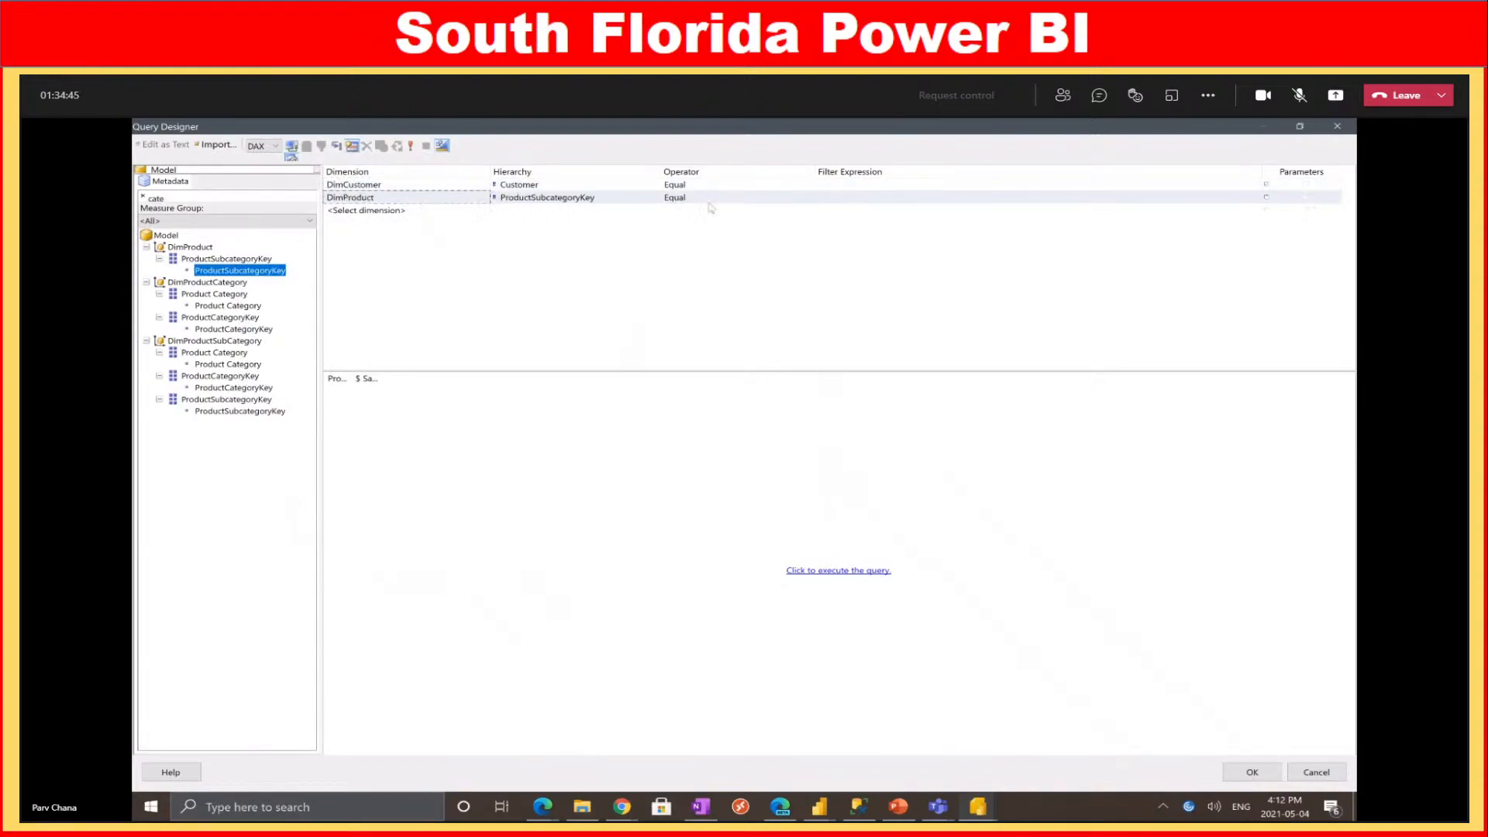
Browse the ProductSubcategoryKey values for the DimProduct filter row, leaving the expression empty
{"action": "left_click", "coordinate": [1120, 198]}
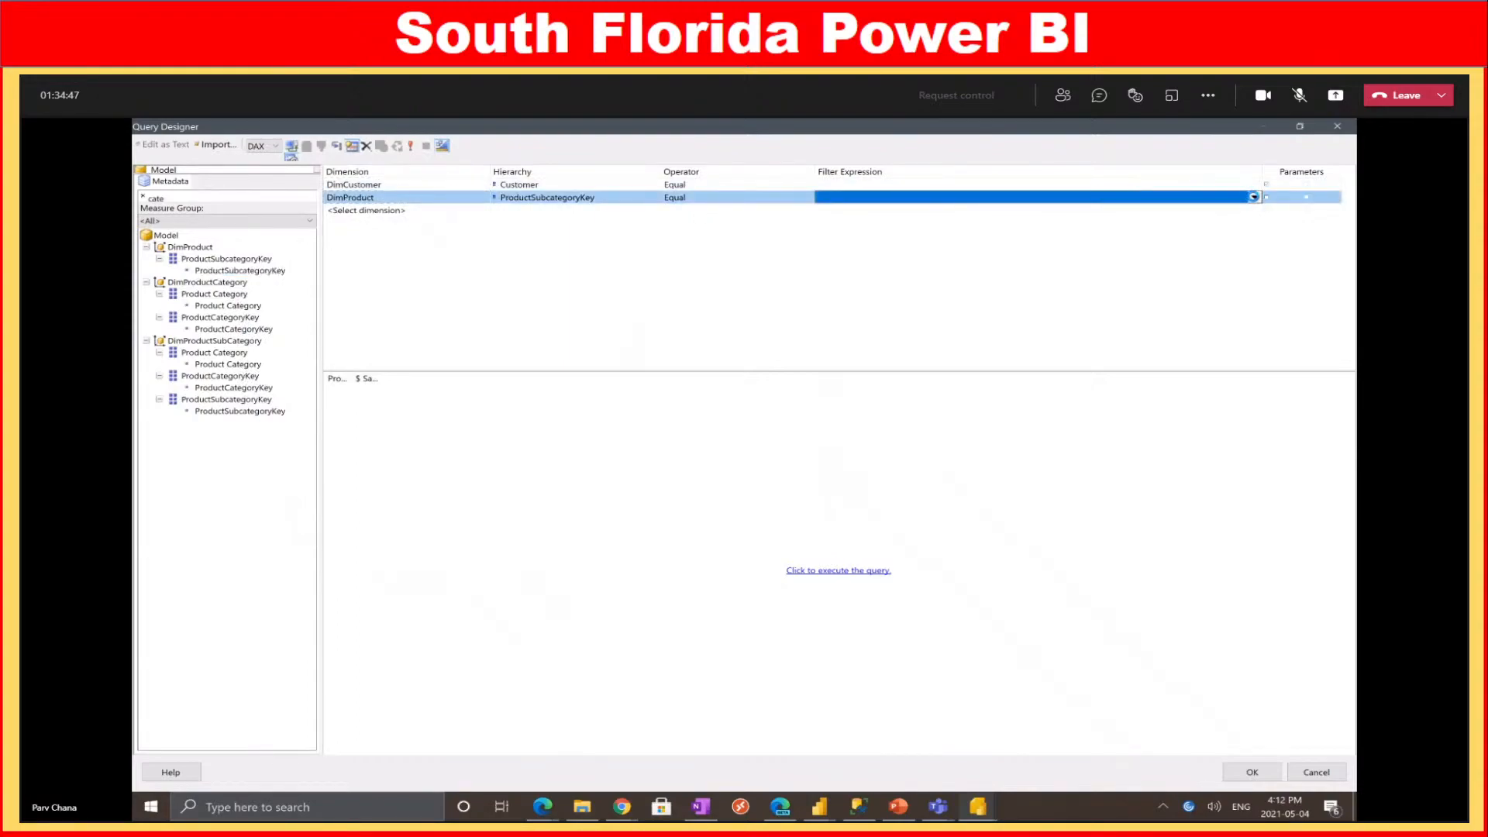
{"action": "left_click", "coordinate": [1255, 197]}
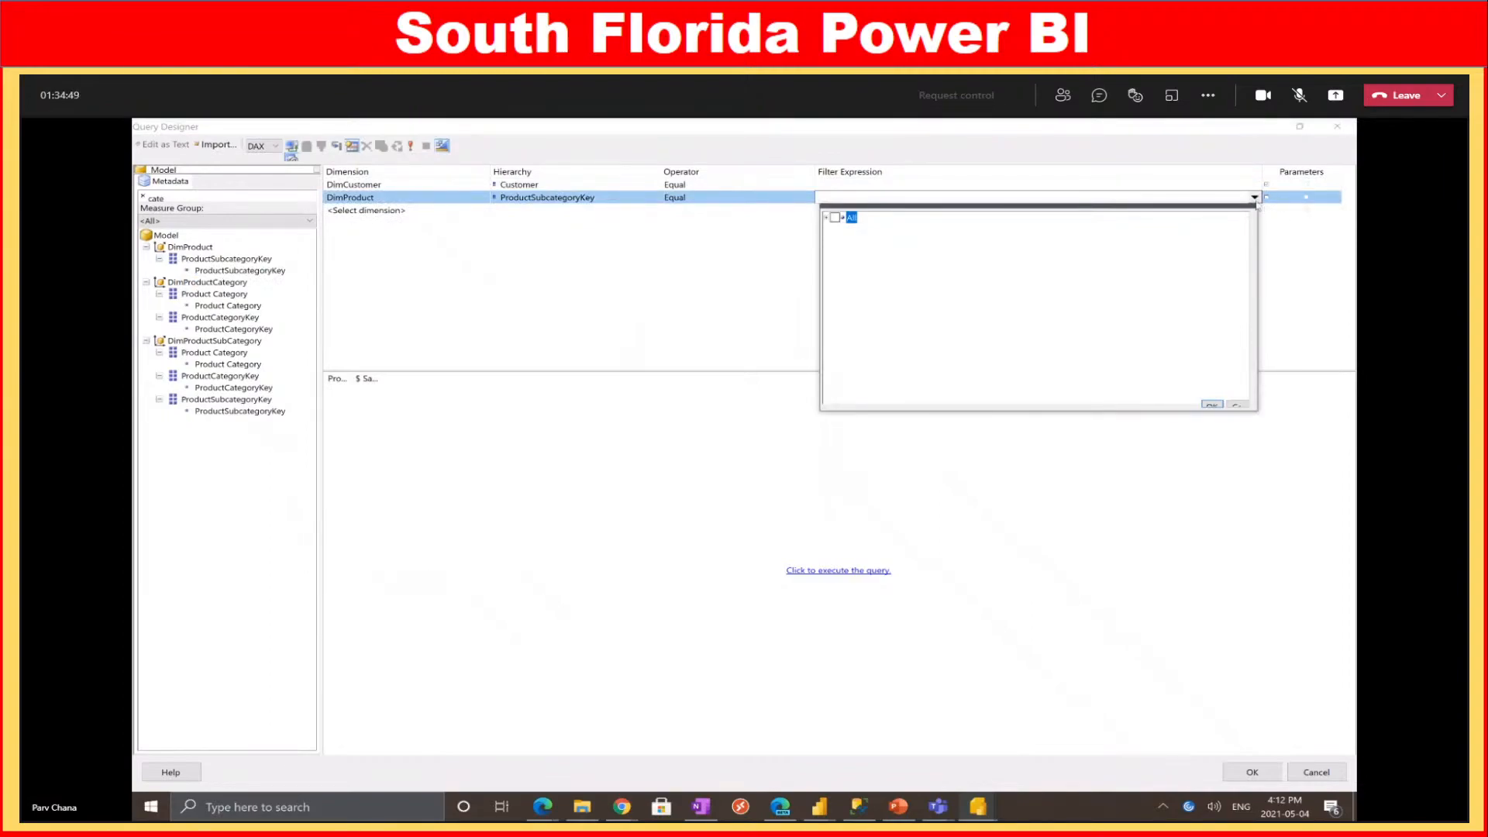
{"action": "left_click", "coordinate": [828, 218]}
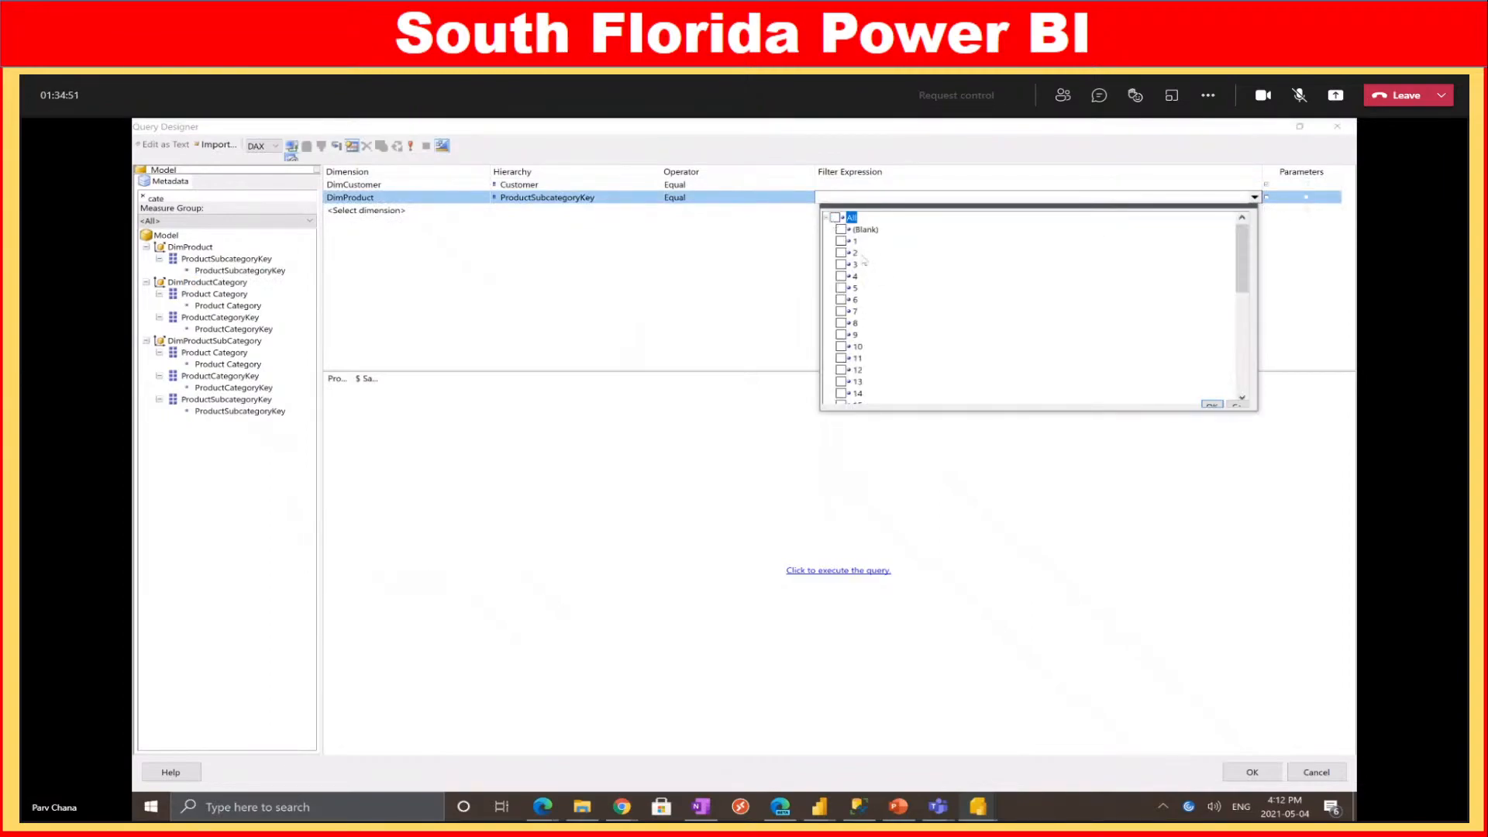
{"action": "scroll", "coordinate": [926, 378], "scroll_direction": "down", "scroll_amount": 1}
{"action": "scroll", "coordinate": [873, 307], "scroll_direction": "down", "scroll_amount": 1}
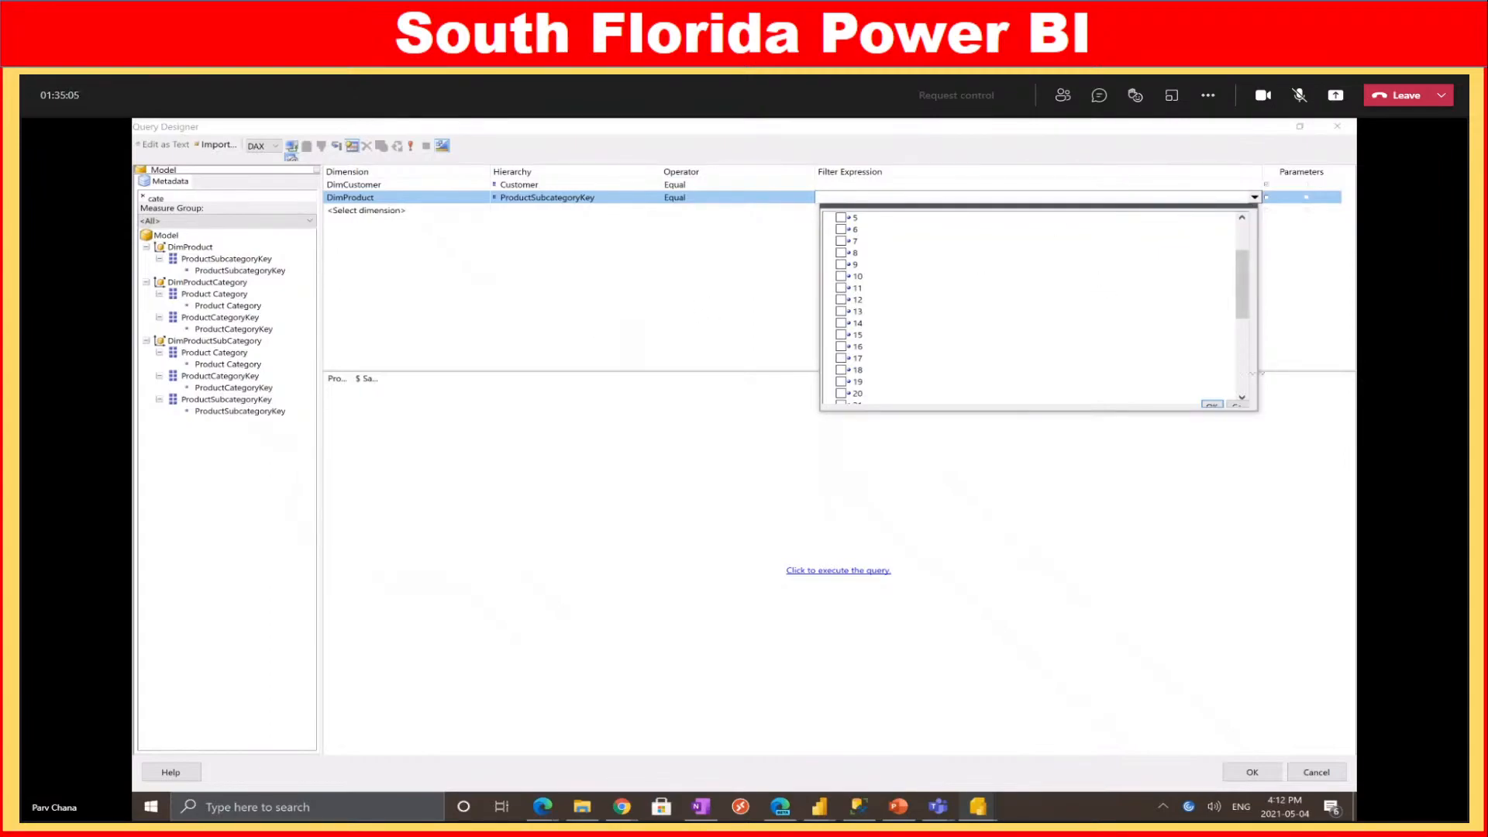
{"action": "left_click", "coordinate": [1212, 405]}
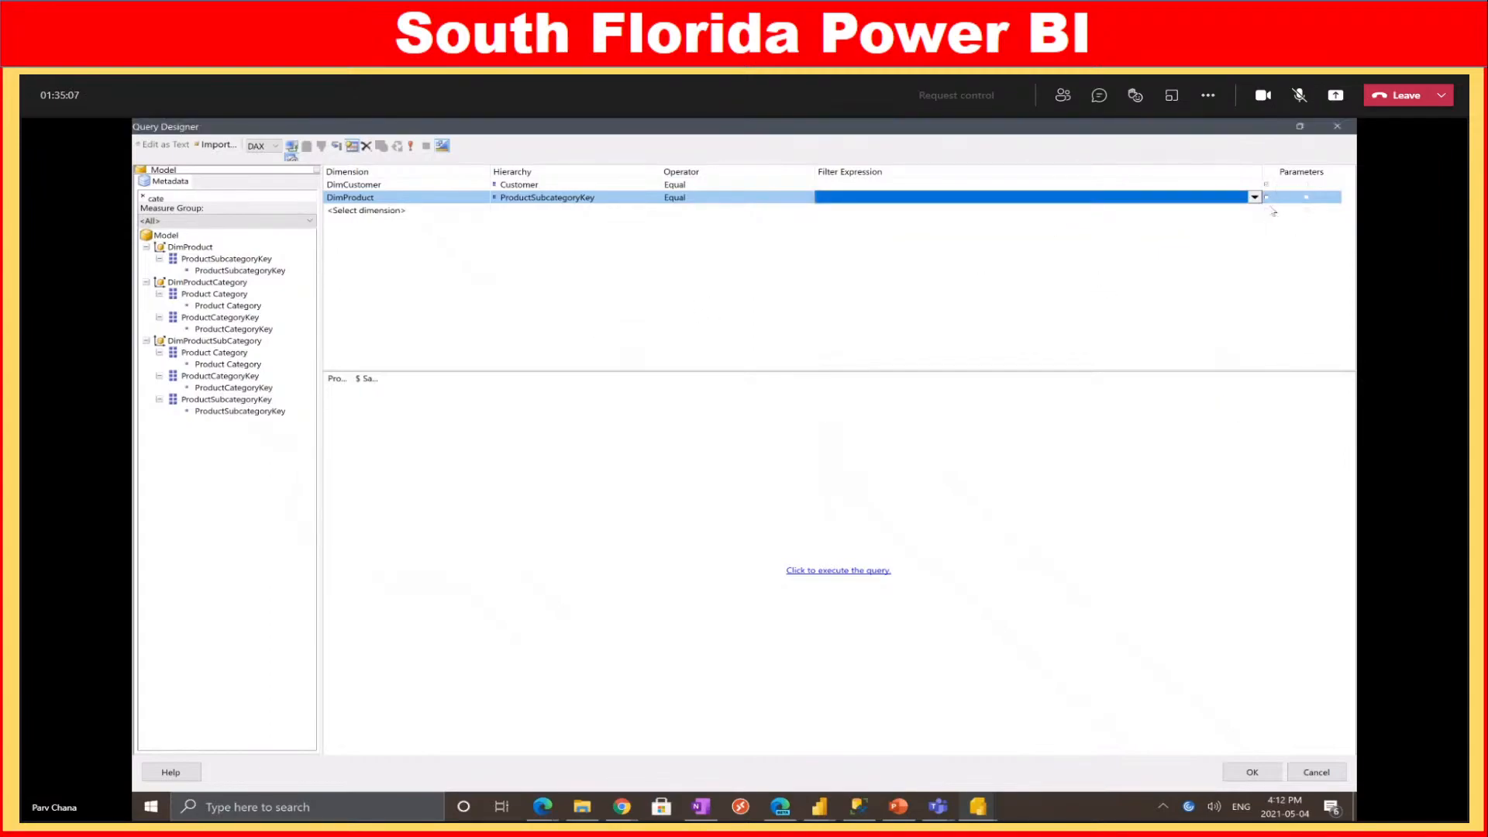
Discard the ProductList query edits and close the query designer
{"action": "right_click", "coordinate": [447, 202]}
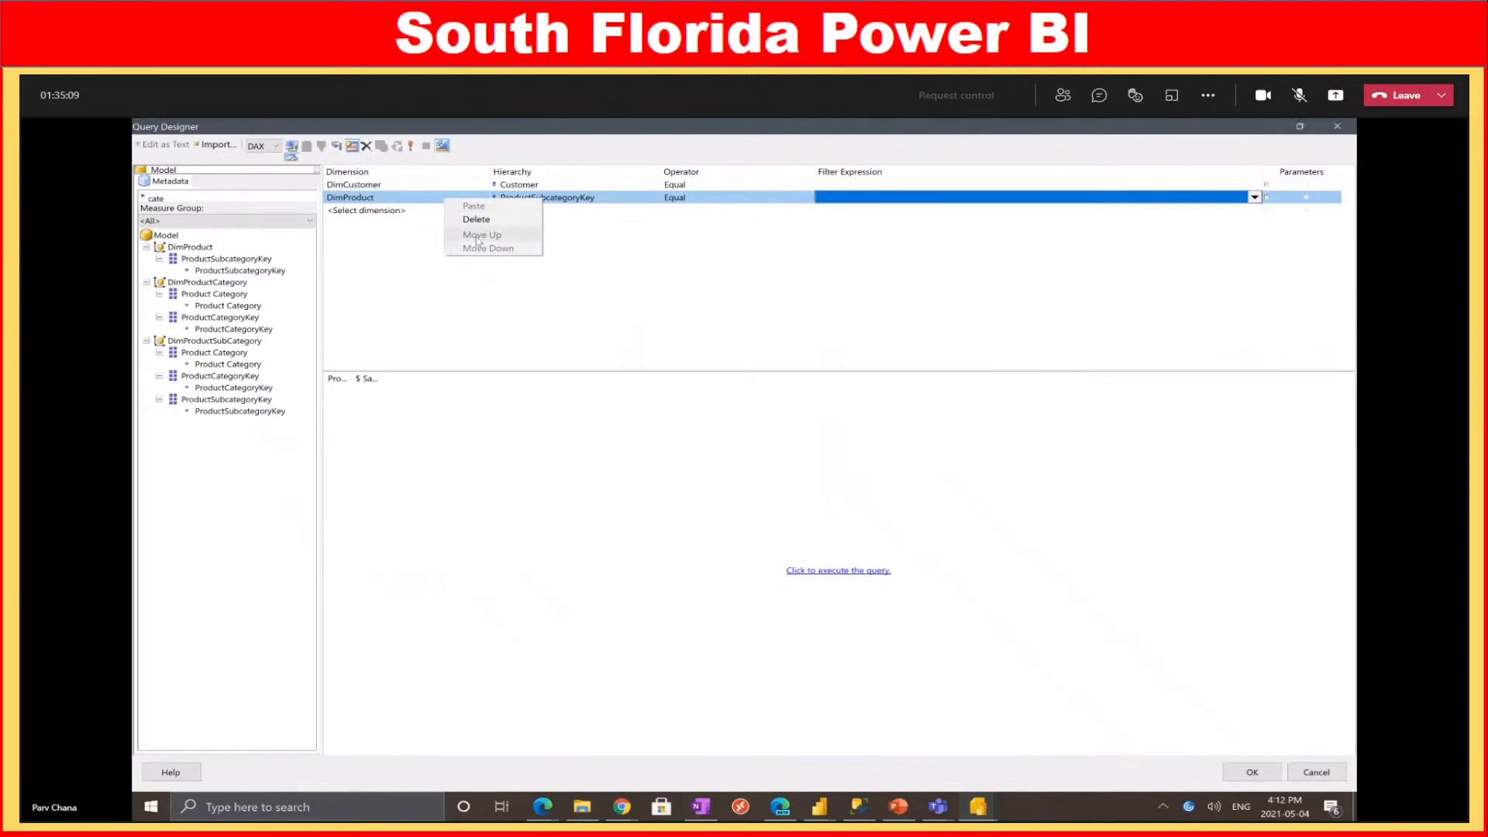
{"action": "left_click", "coordinate": [494, 341]}
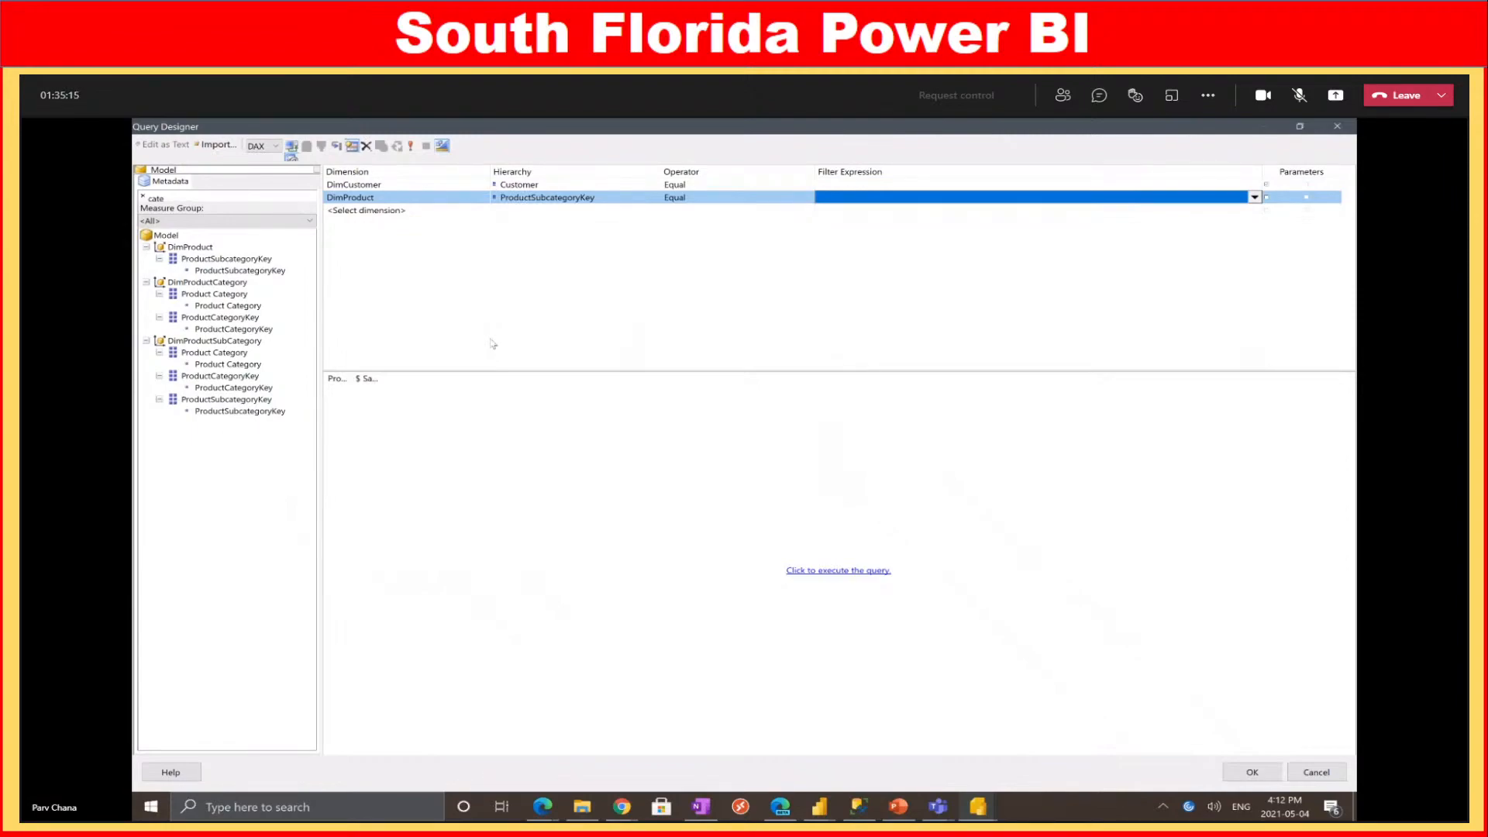
{"action": "left_click", "coordinate": [1305, 777]}
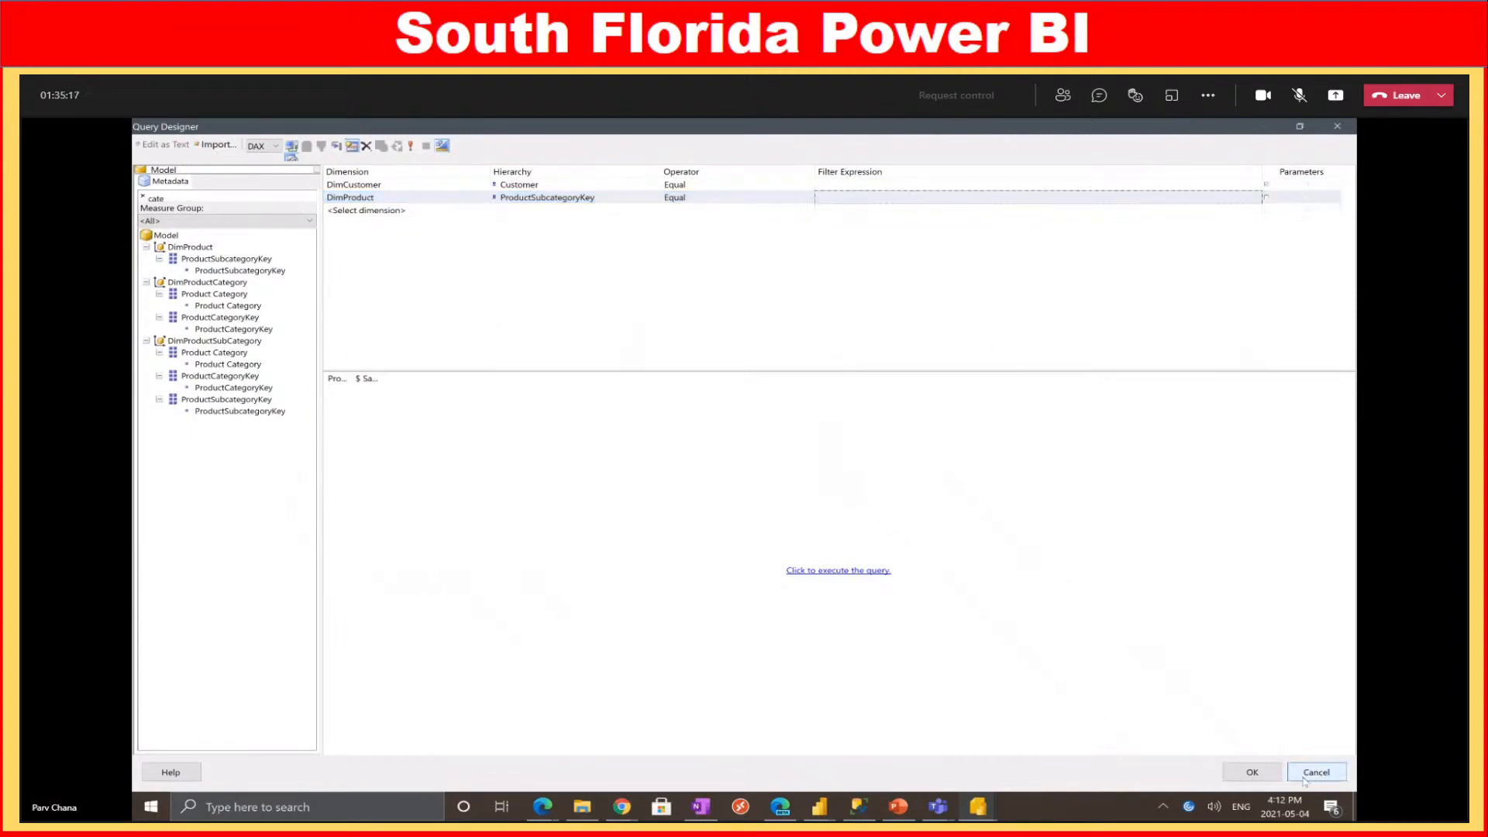
{"action": "left_click", "coordinate": [1306, 777]}
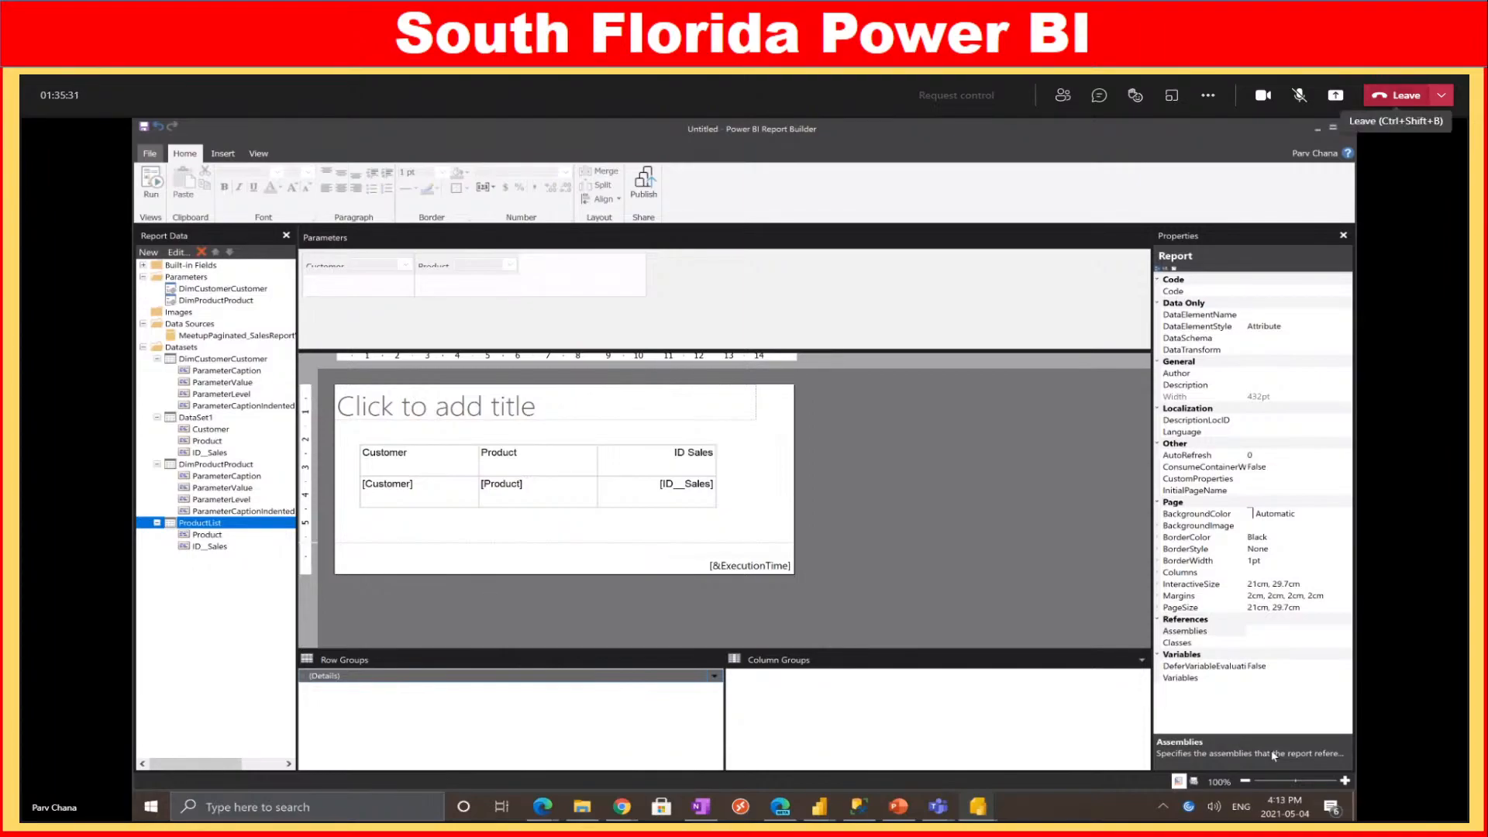
Show the File menu with recent reports like Customer Statement V1.rdl and Demo4.2
{"action": "left_click", "coordinate": [1300, 96]}
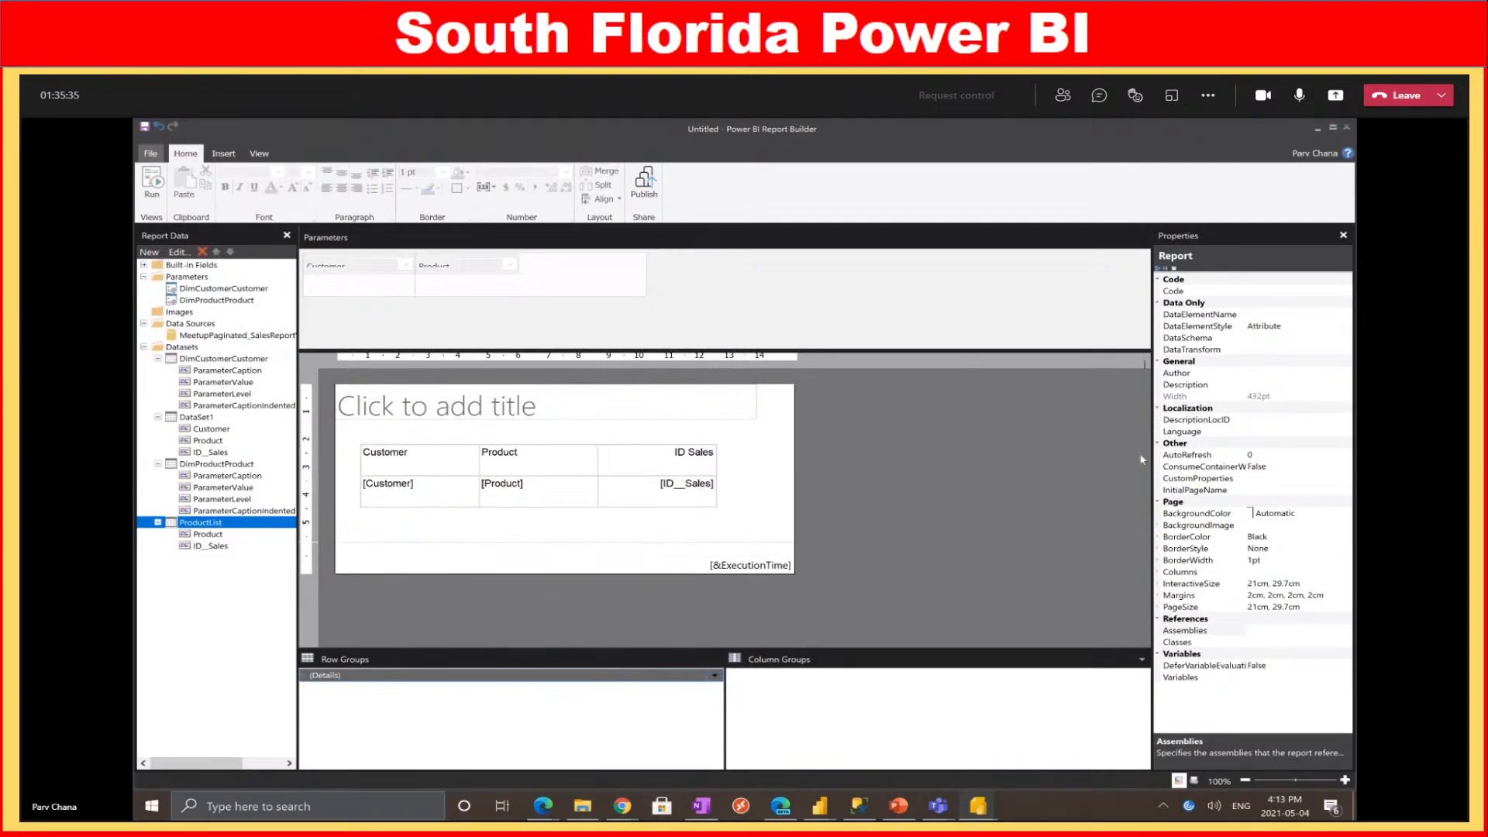
{"action": "left_click", "coordinate": [1031, 497]}
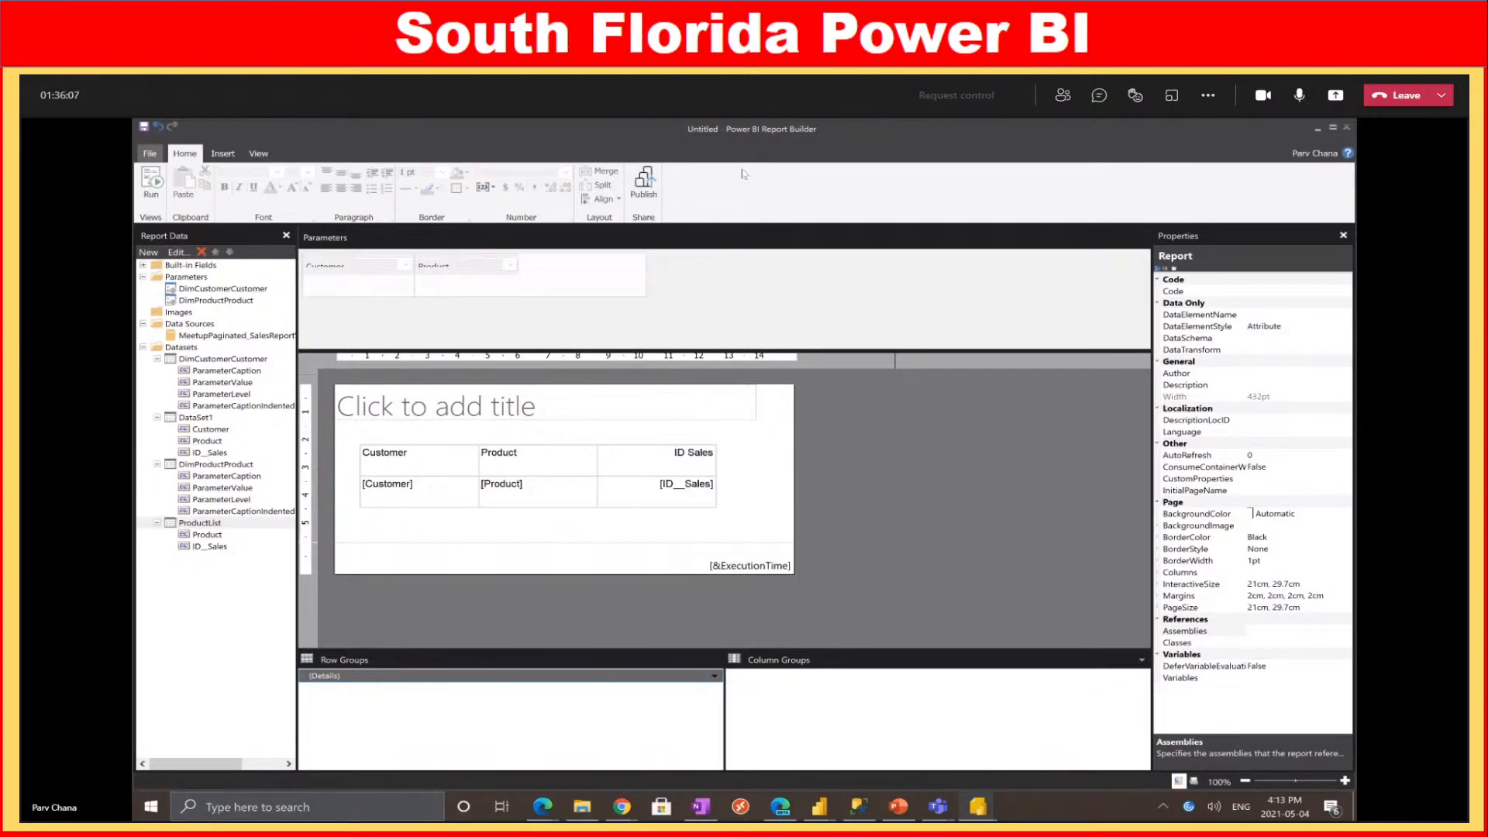
{"action": "left_click", "coordinate": [979, 814]}
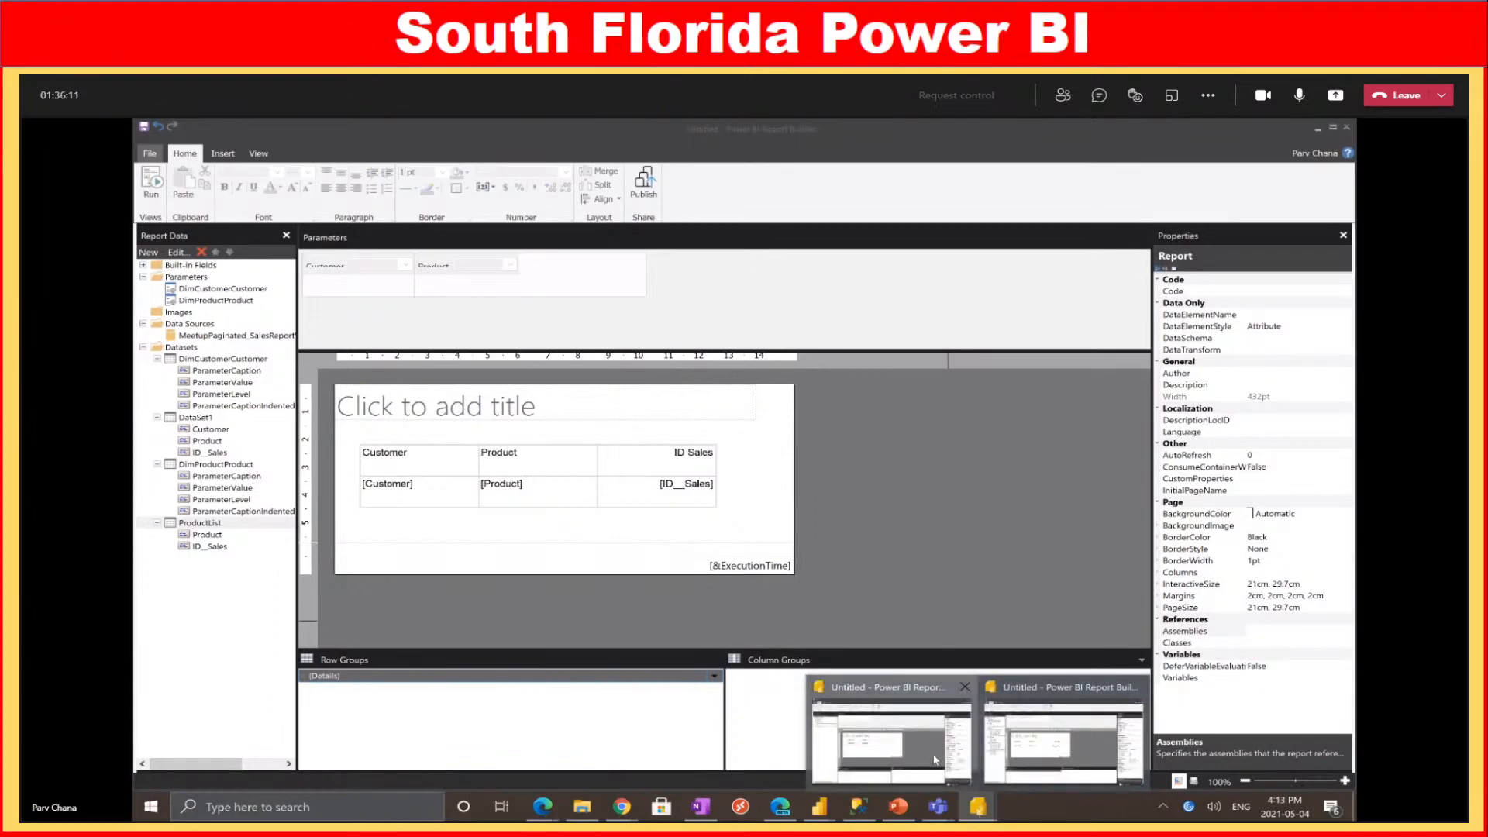
{"action": "left_click", "coordinate": [870, 176]}
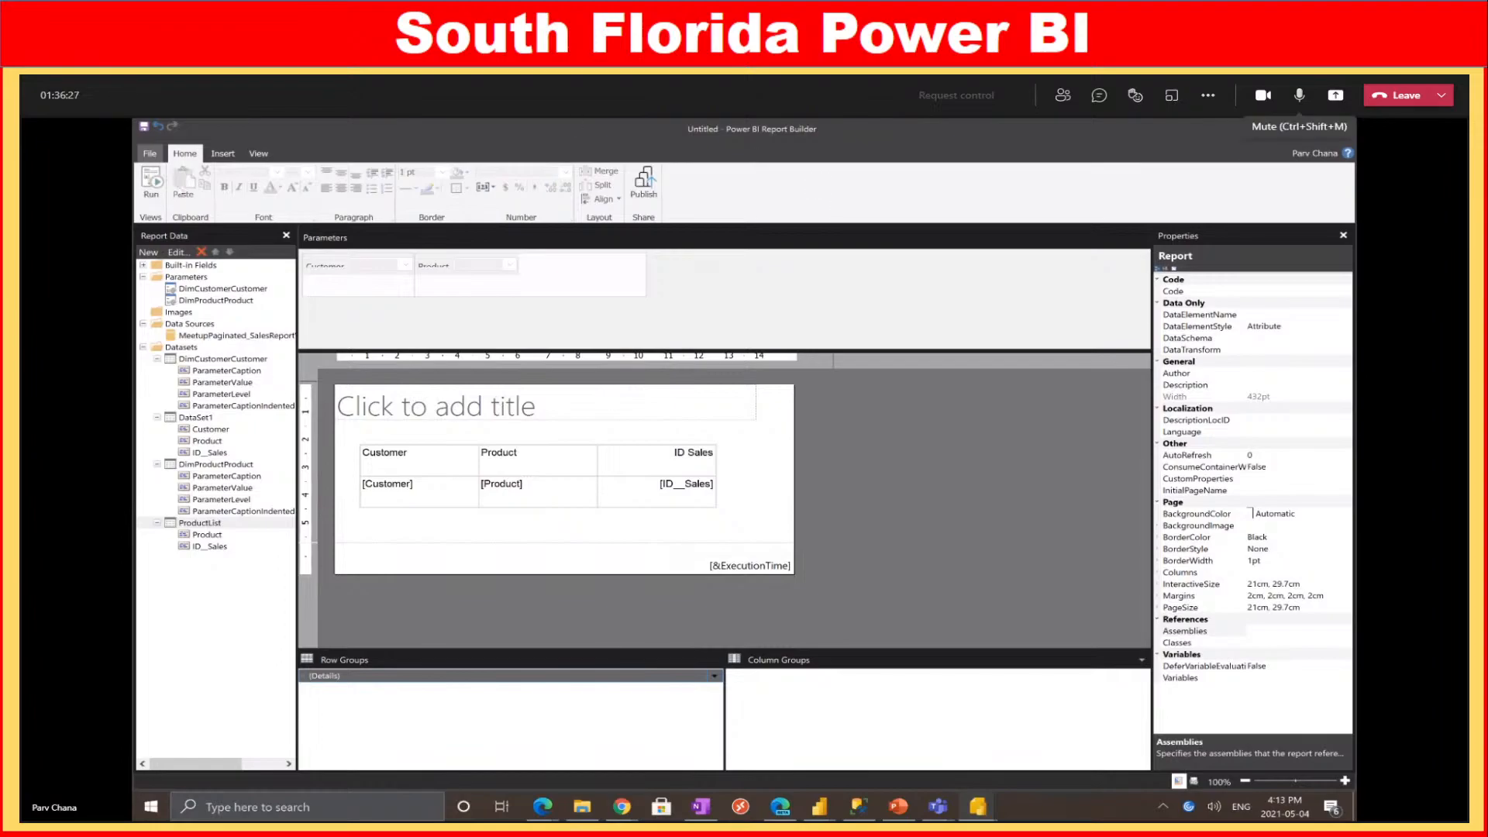
{"action": "left_click", "coordinate": [149, 152]}
{"action": "left_click", "coordinate": [1300, 95]}
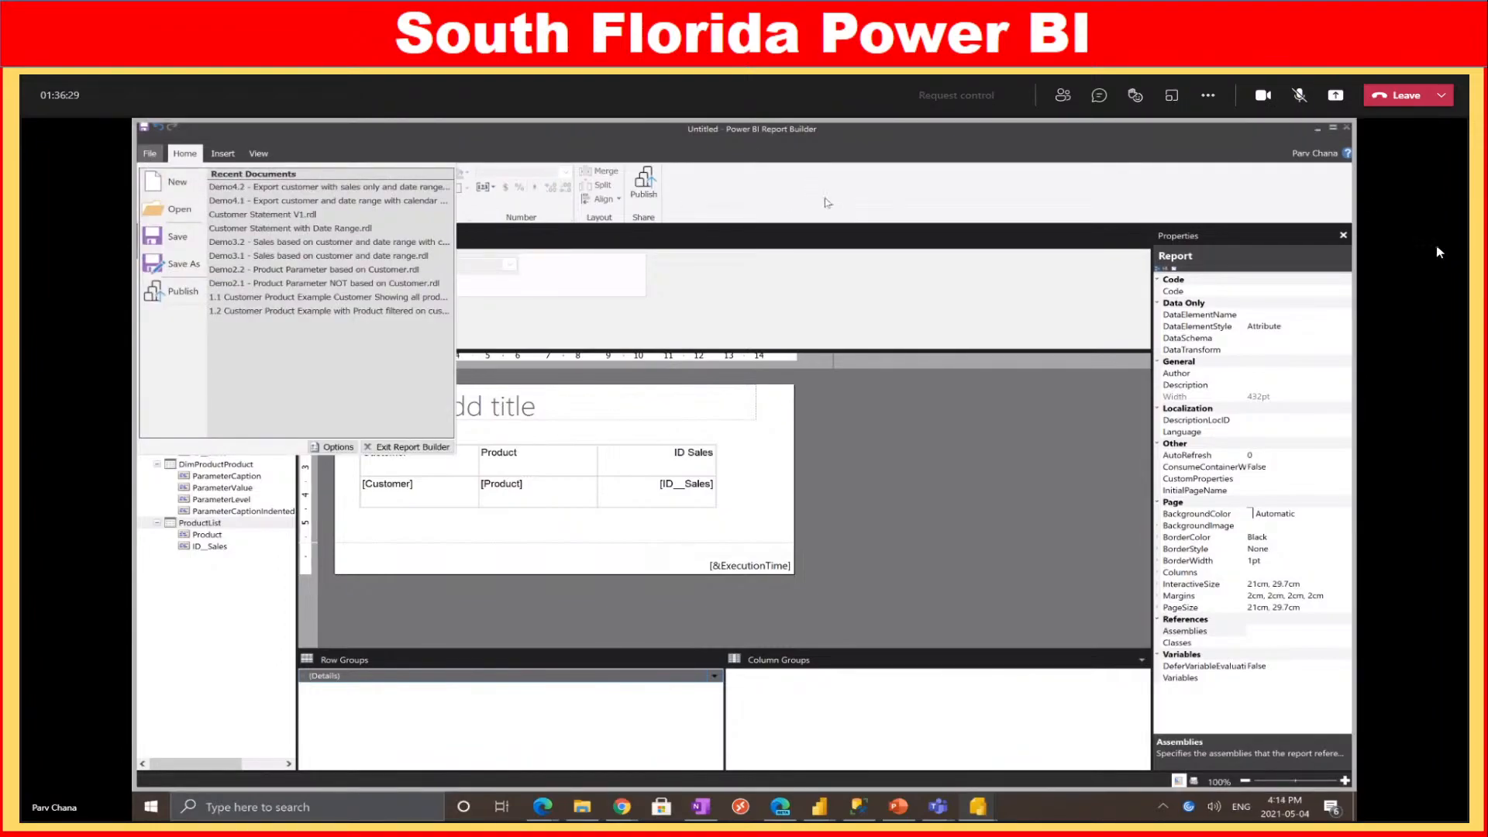
Start a new report without saving the untitled one
{"action": "left_click", "coordinate": [186, 187]}
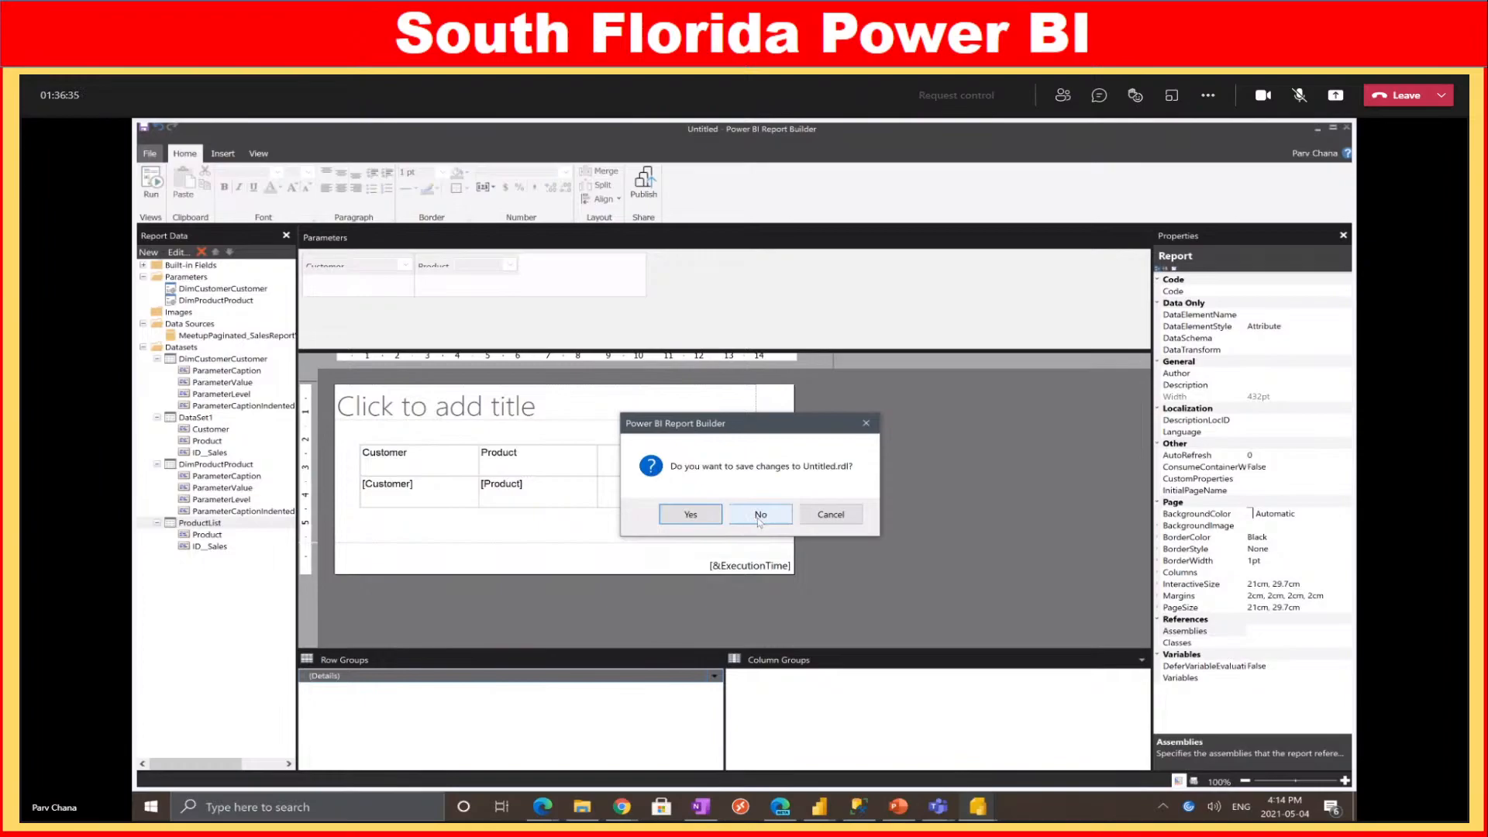
{"action": "left_click", "coordinate": [759, 522]}
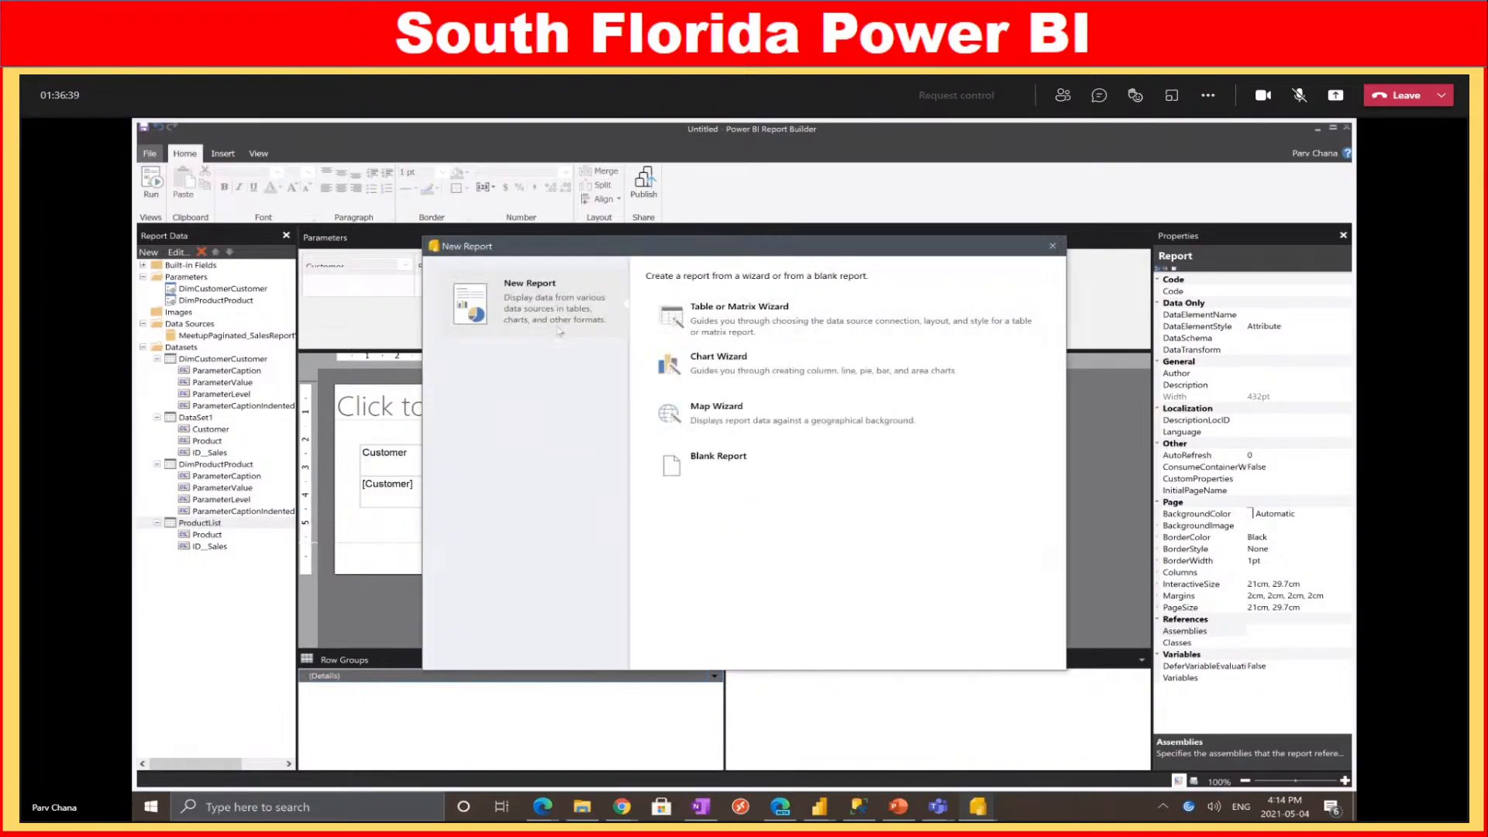
{"action": "left_click", "coordinate": [1053, 245]}
Launch a second Report Builder instance on a blank report, skipping Getting Started
{"action": "right_click", "coordinate": [992, 814]}
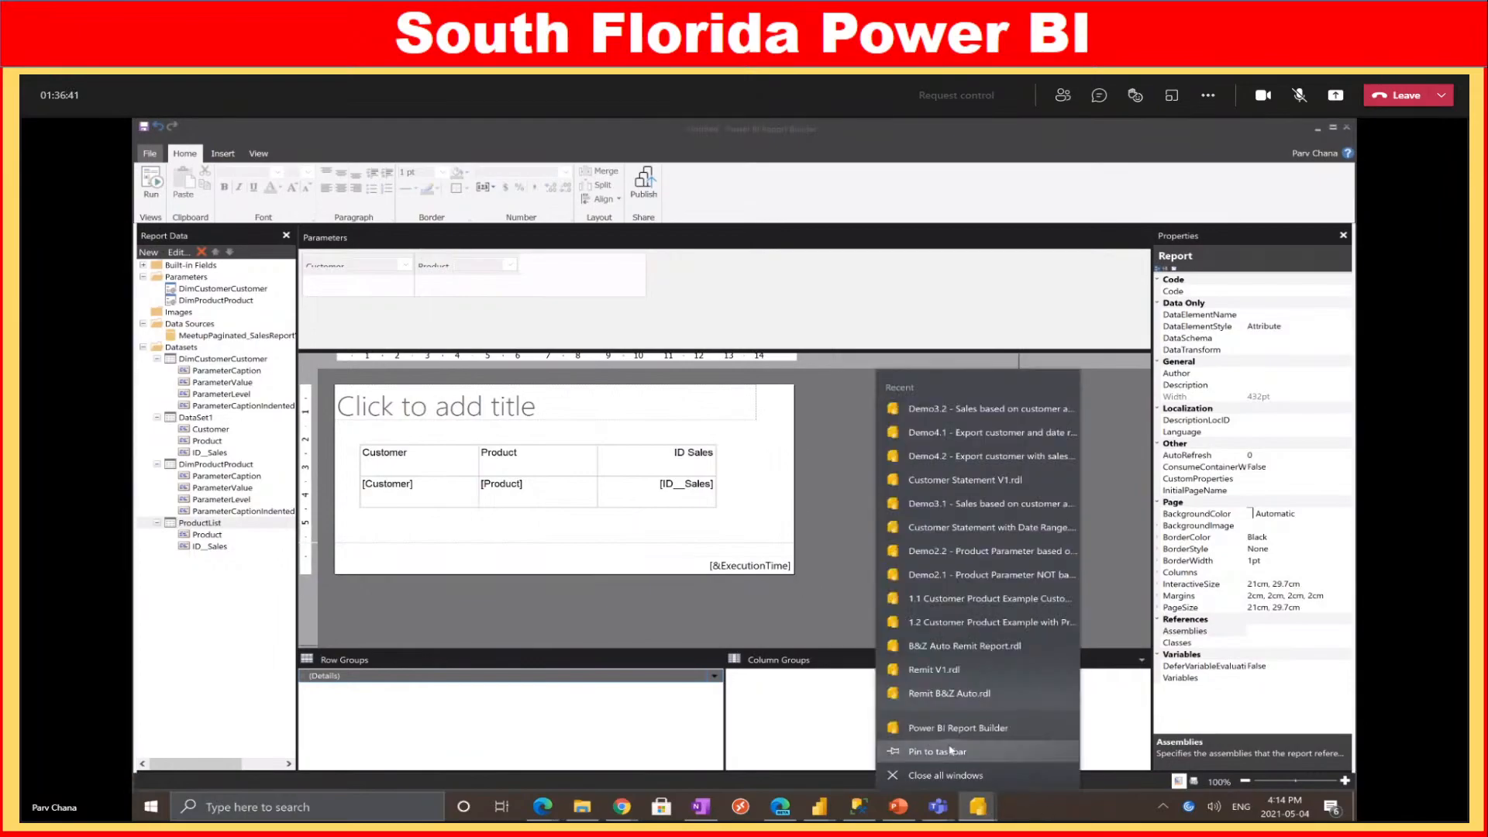
{"action": "left_click", "coordinate": [955, 731]}
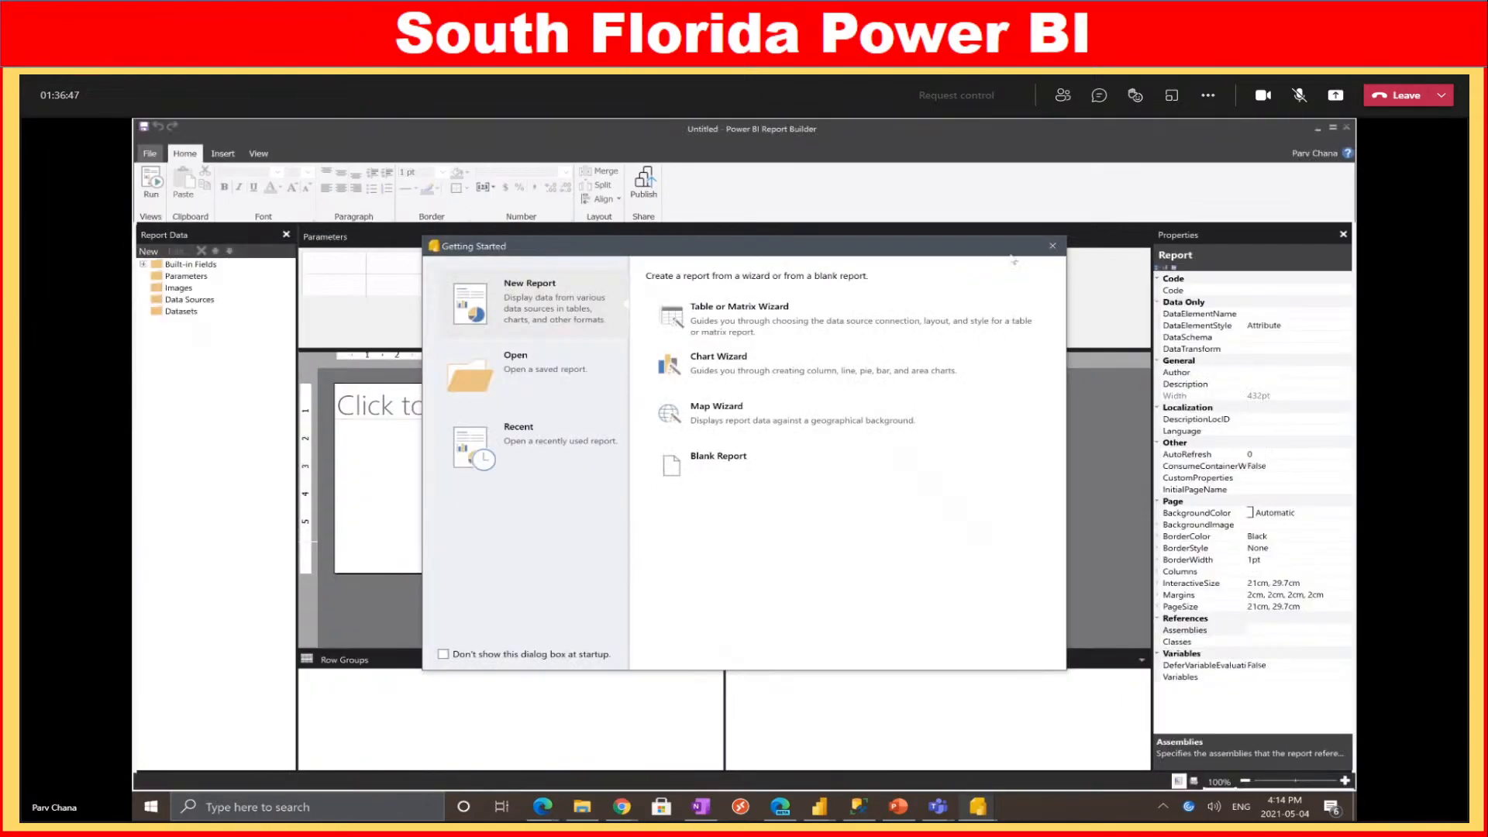
{"action": "left_click", "coordinate": [1050, 248]}
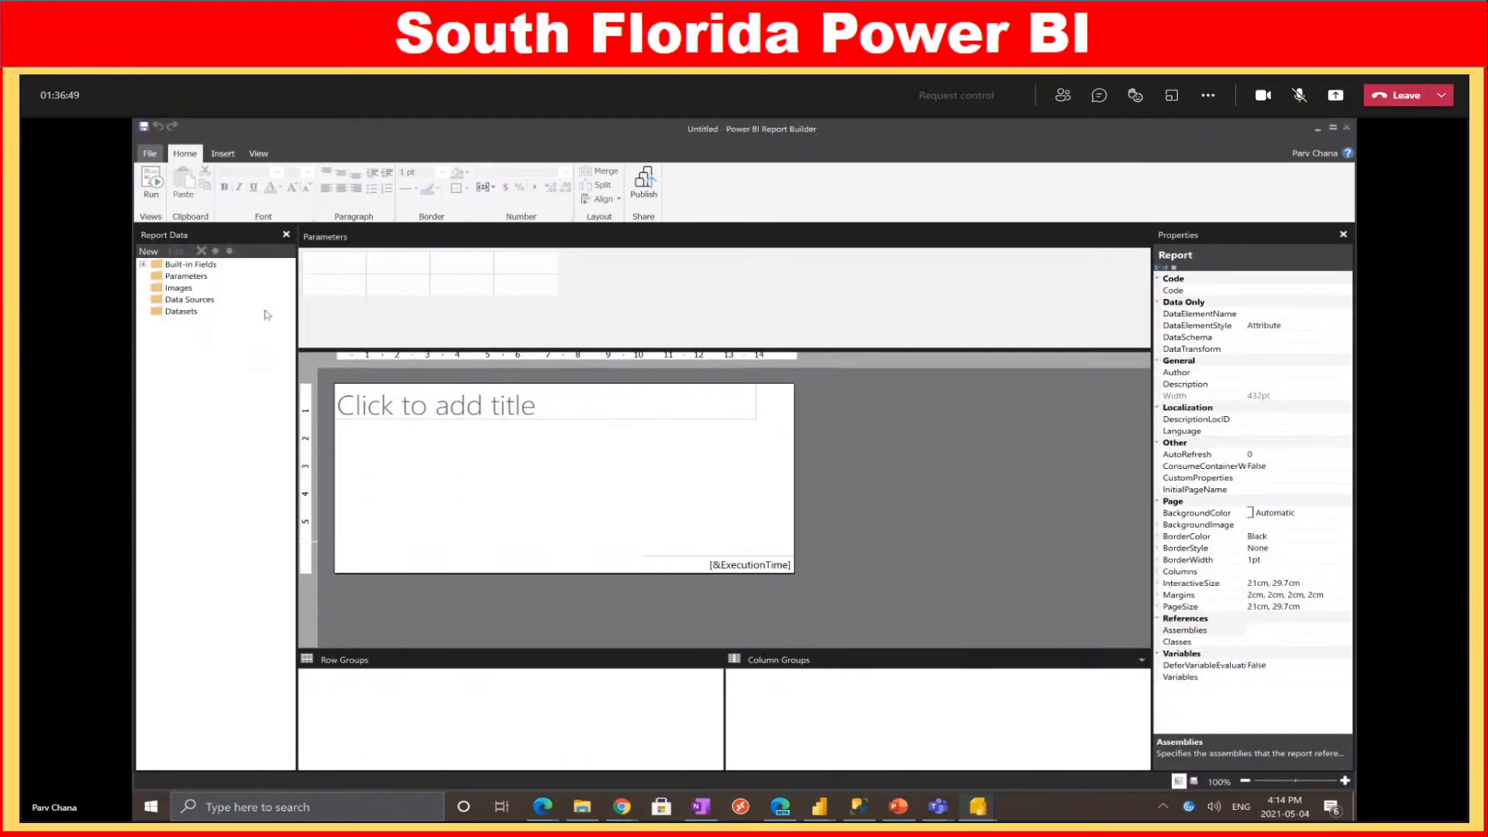
{"action": "right_click", "coordinate": [183, 301]}
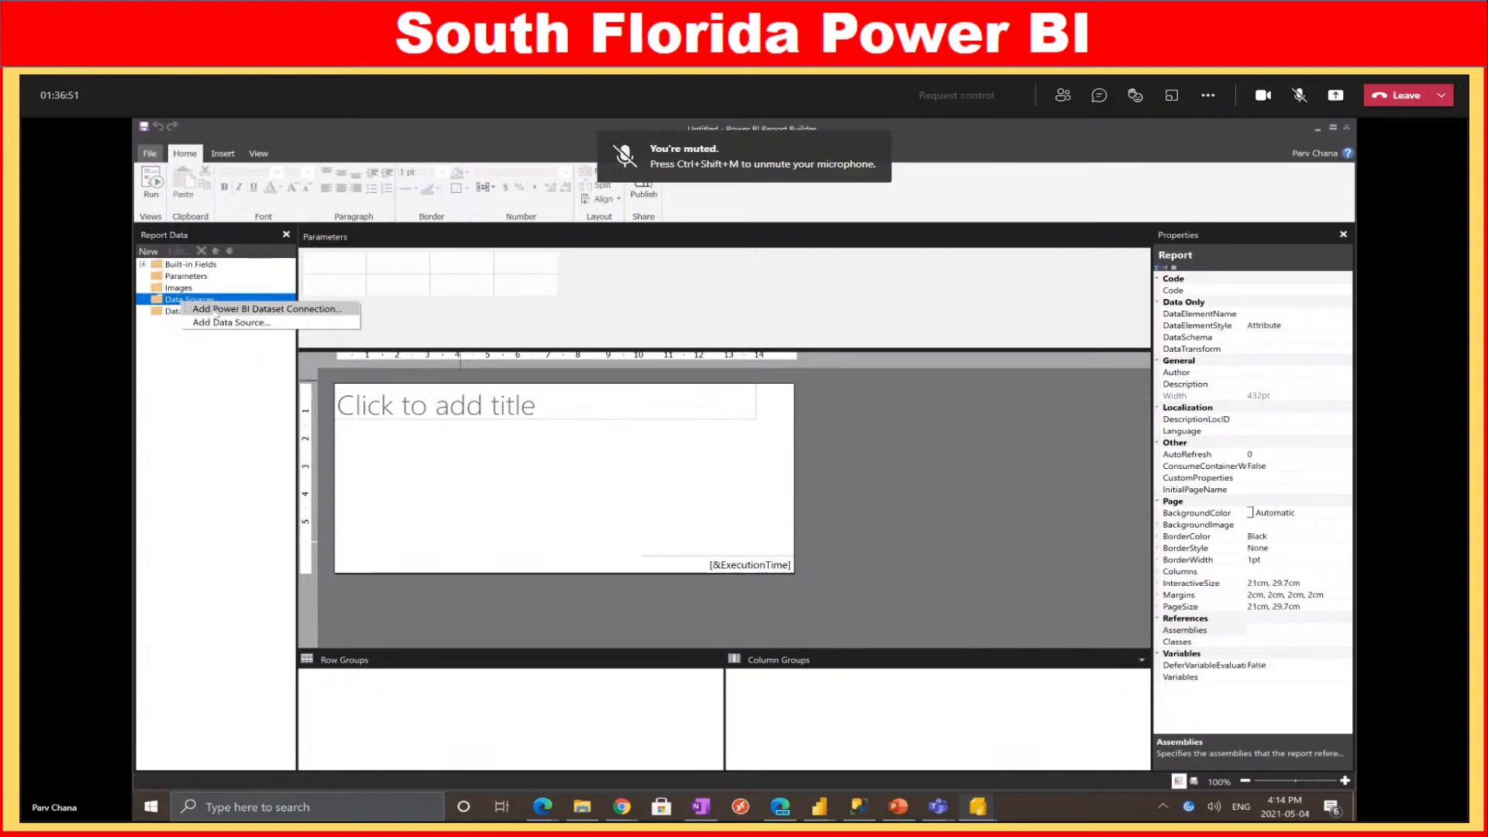
Add a data source for Sales Report - Vancouver Meetup from the Meetup - Paginated workspace
{"action": "left_click", "coordinate": [217, 309]}
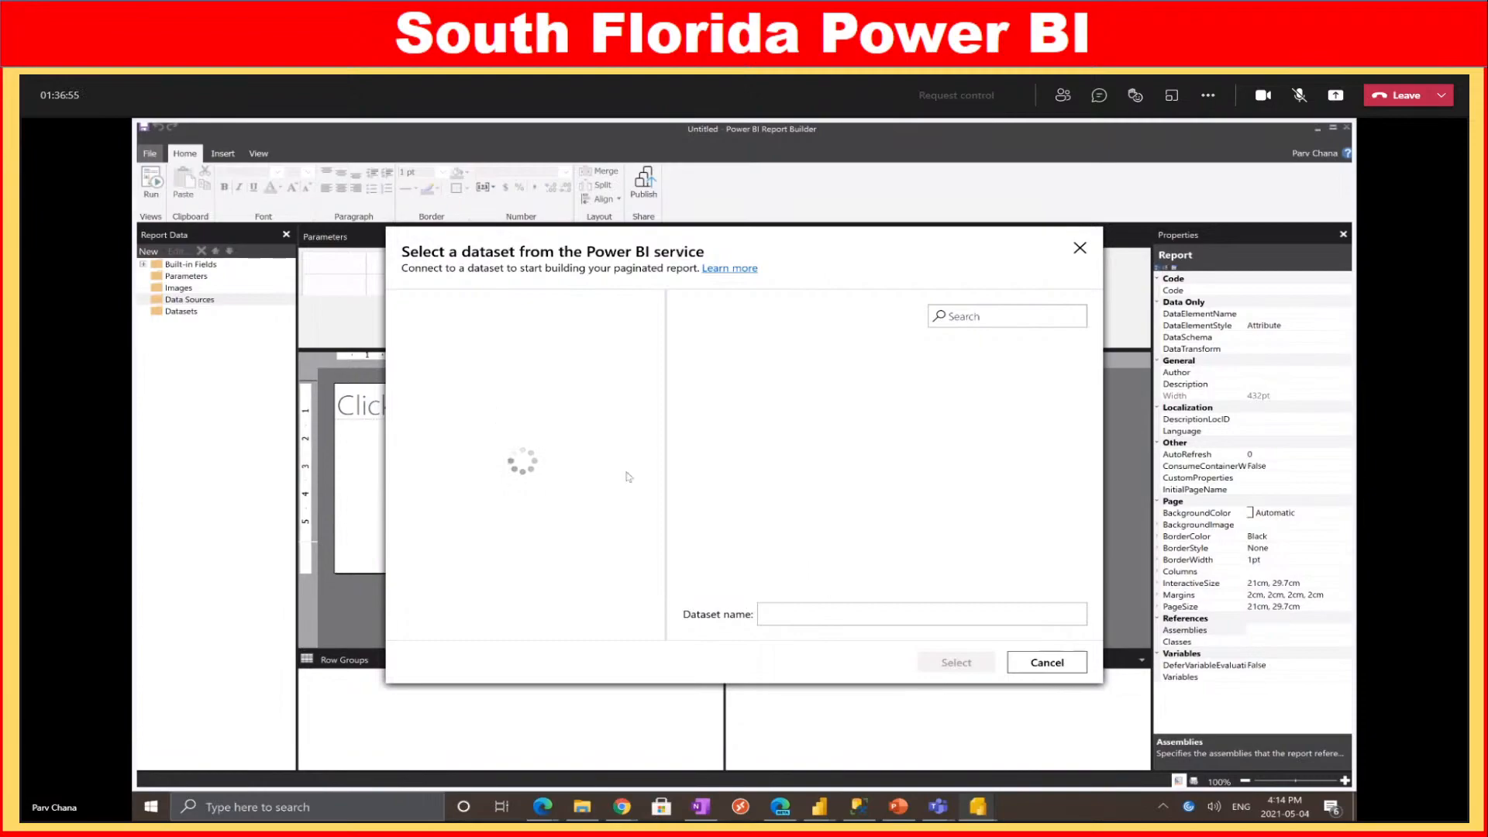
{"action": "scroll", "coordinate": [552, 417], "scroll_direction": "down", "scroll_amount": 5}
{"action": "scroll", "coordinate": [544, 418], "scroll_direction": "up", "scroll_amount": 2}
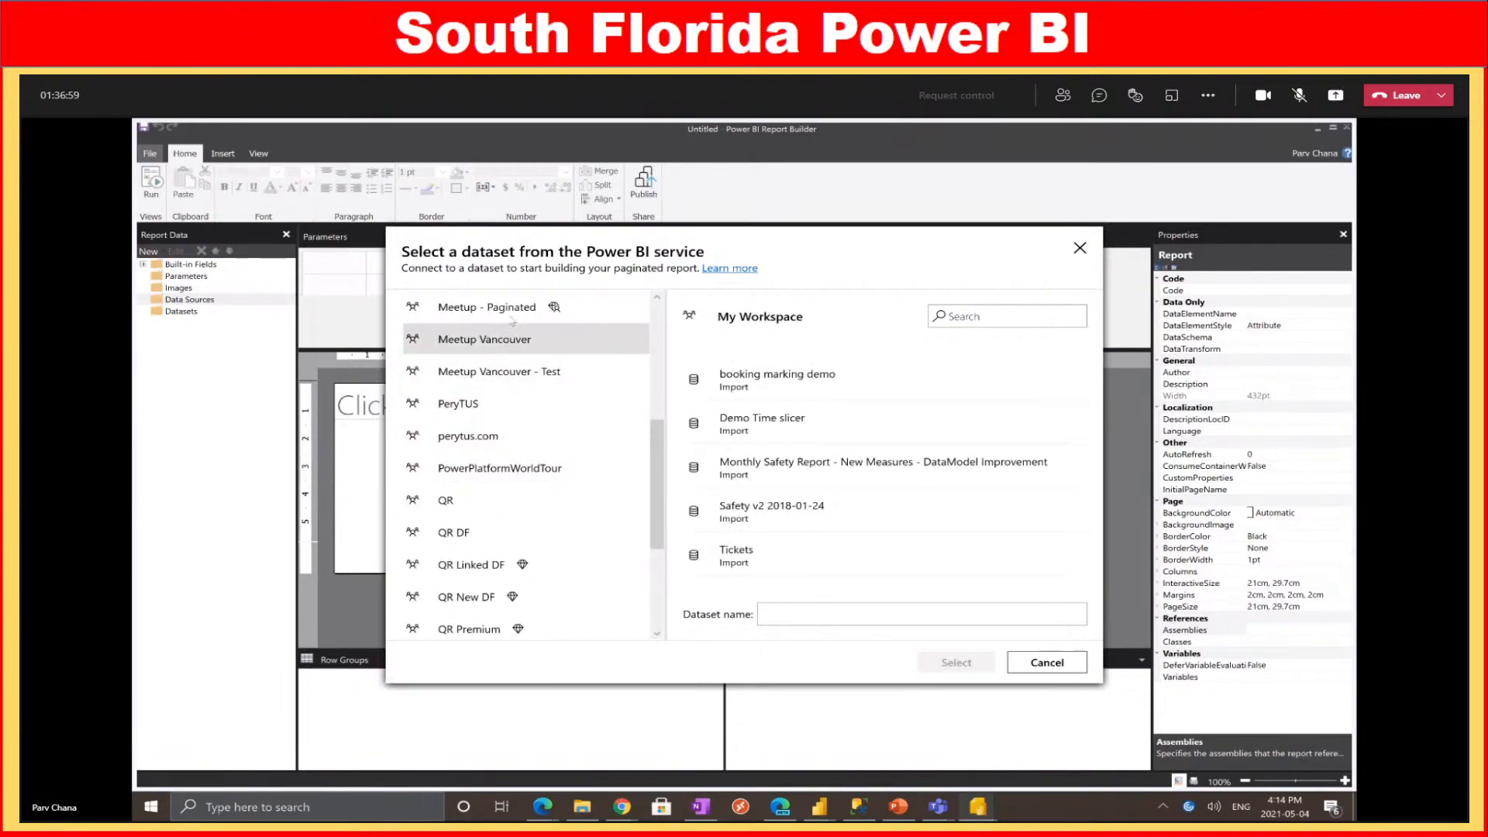
{"action": "left_click", "coordinate": [513, 316]}
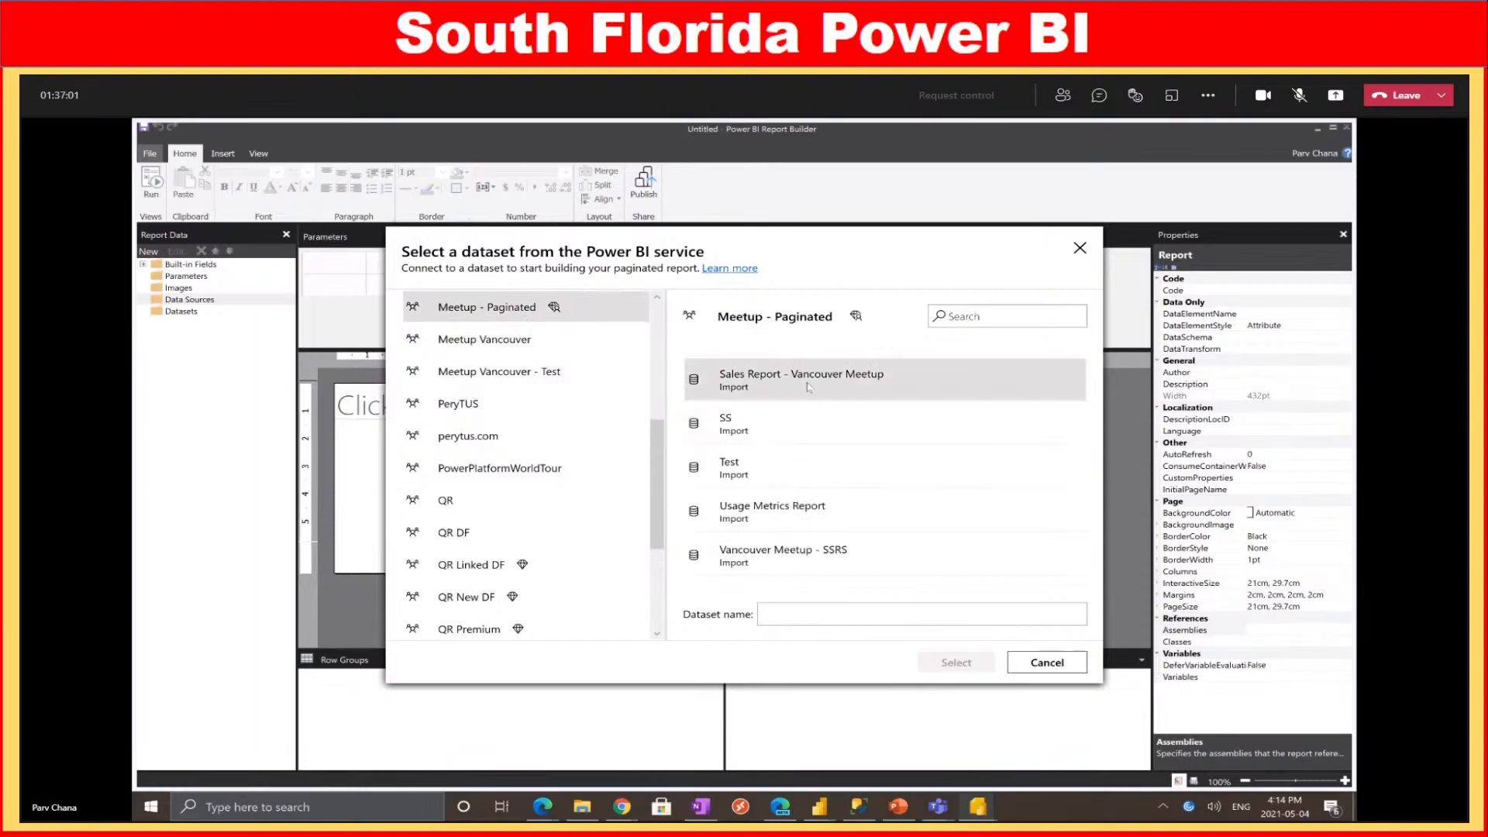
{"action": "left_click", "coordinate": [807, 388]}
{"action": "left_click", "coordinate": [938, 665]}
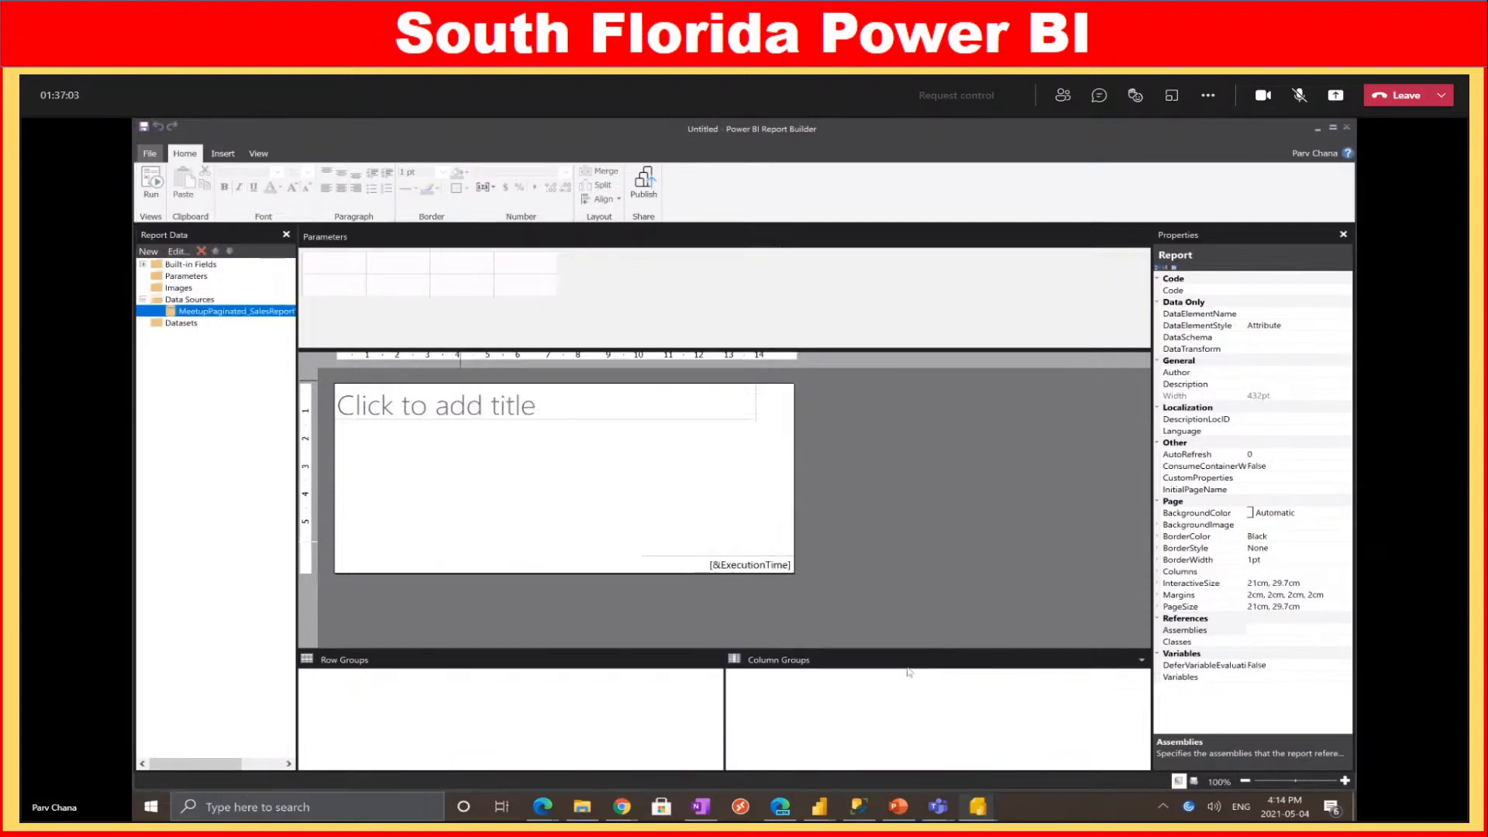
{"action": "right_click", "coordinate": [180, 324]}
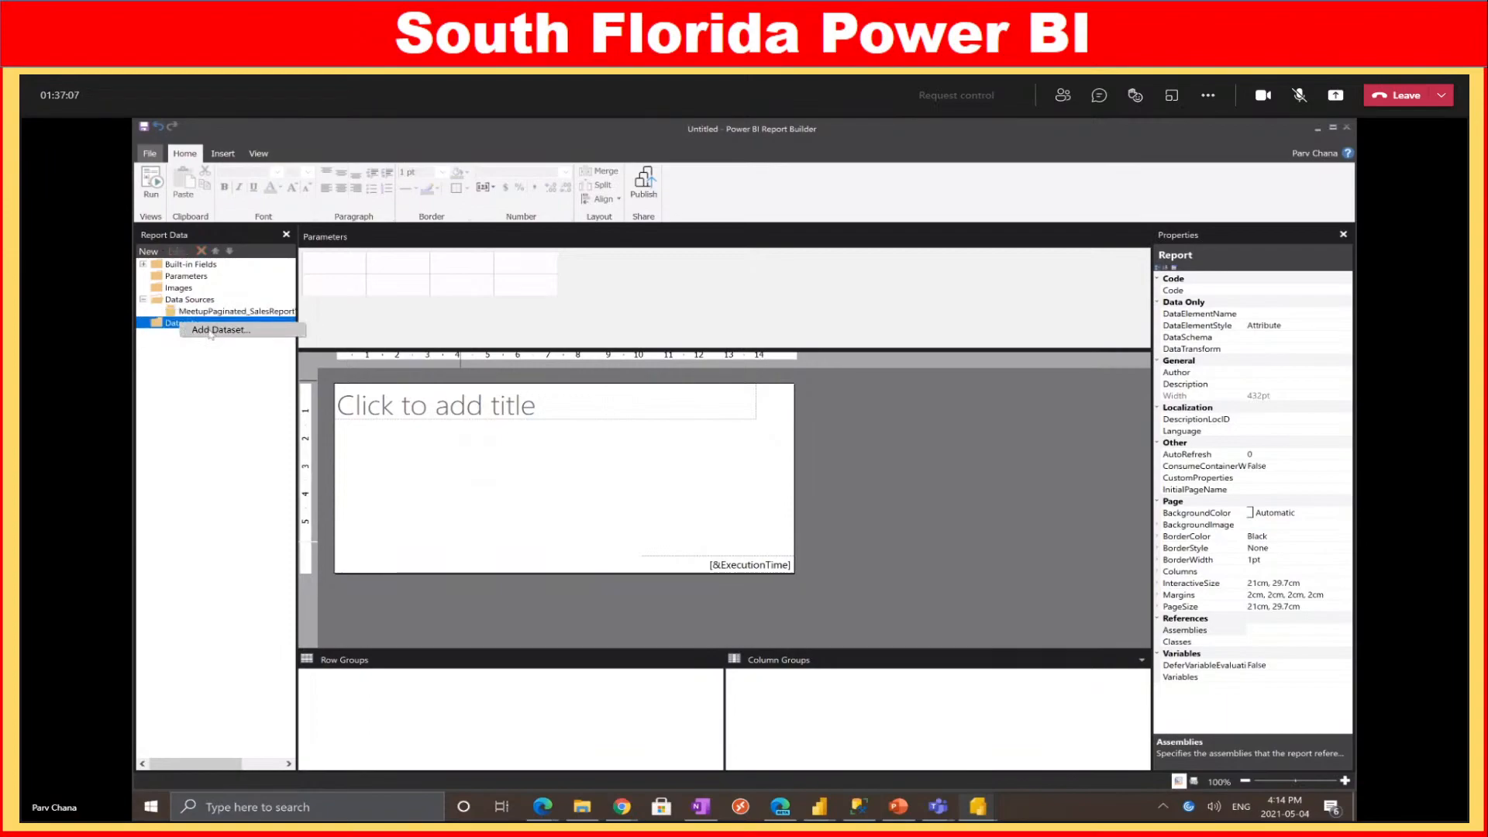
Create a dataset on MeetupPaginated_SalesReportVancouverMeetup and open its query designer full screen
{"action": "left_click", "coordinate": [210, 332]}
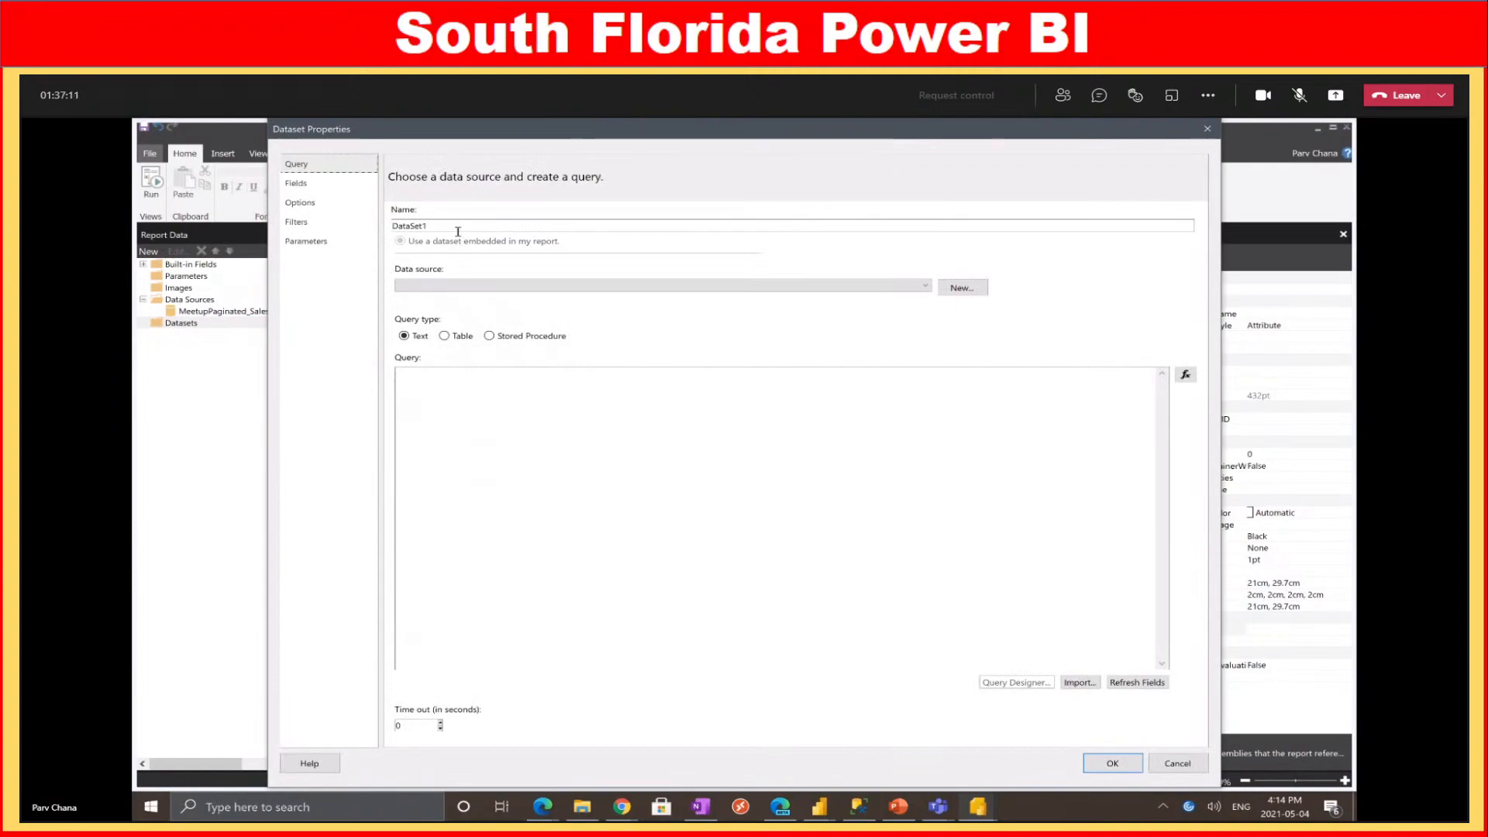
{"action": "left_click", "coordinate": [457, 286]}
{"action": "left_click", "coordinate": [458, 299]}
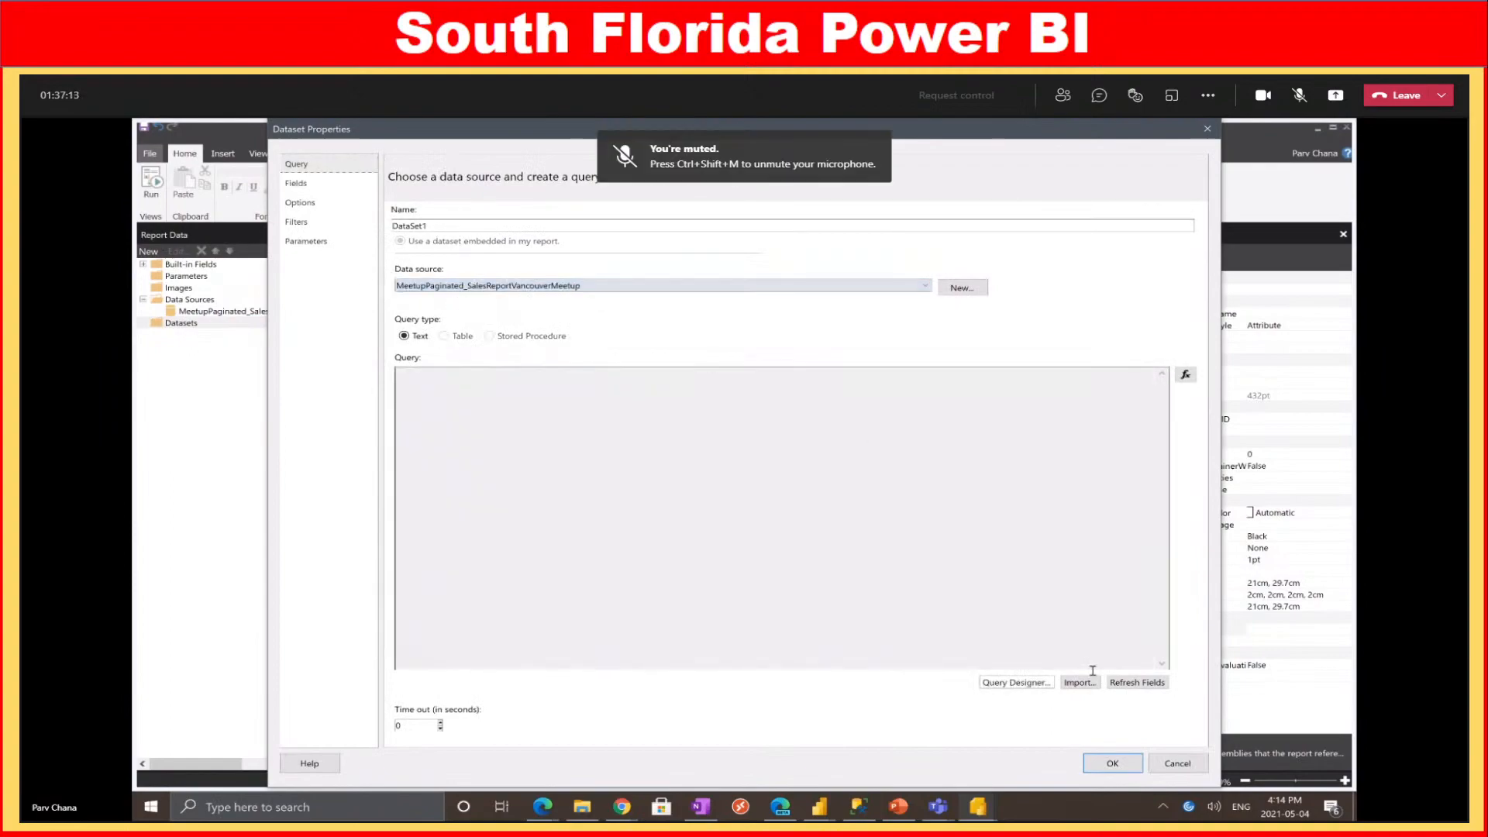
{"action": "left_click", "coordinate": [1004, 682]}
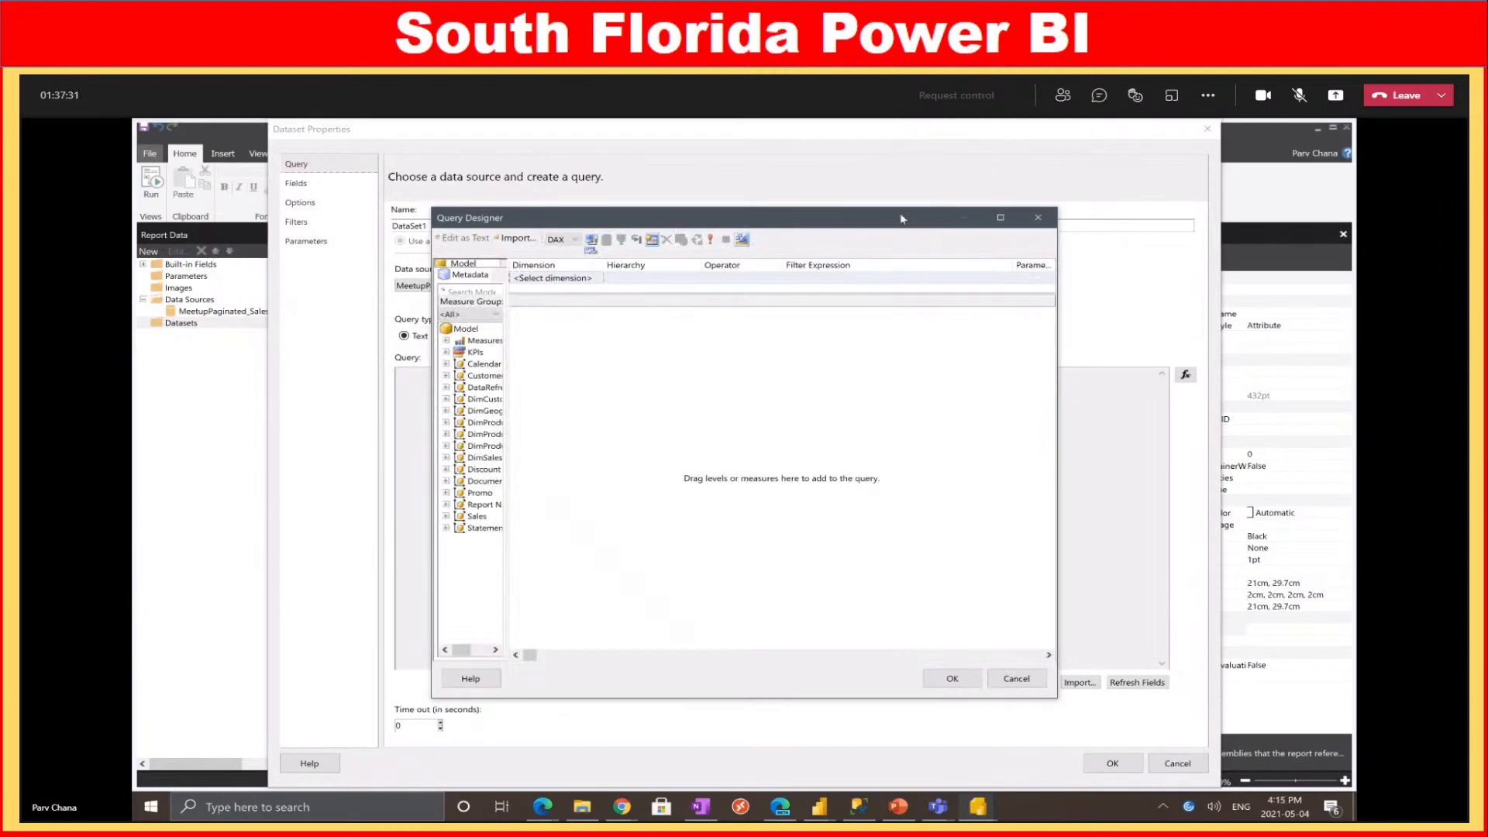
{"action": "left_click", "coordinate": [1001, 218]}
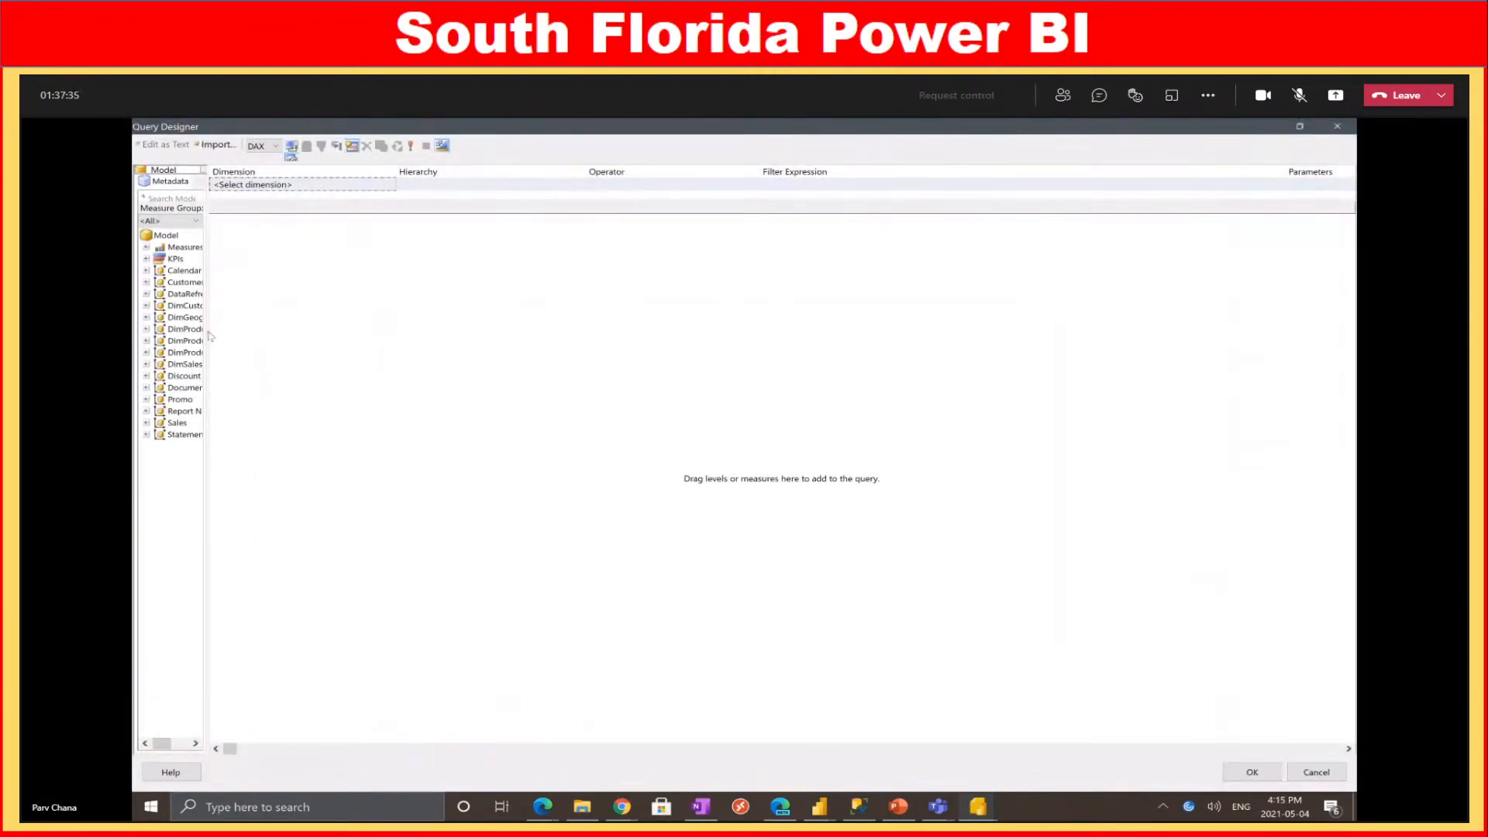
{"action": "left_click_drag", "start_coordinate": [211, 337], "coordinate": [283, 338]}
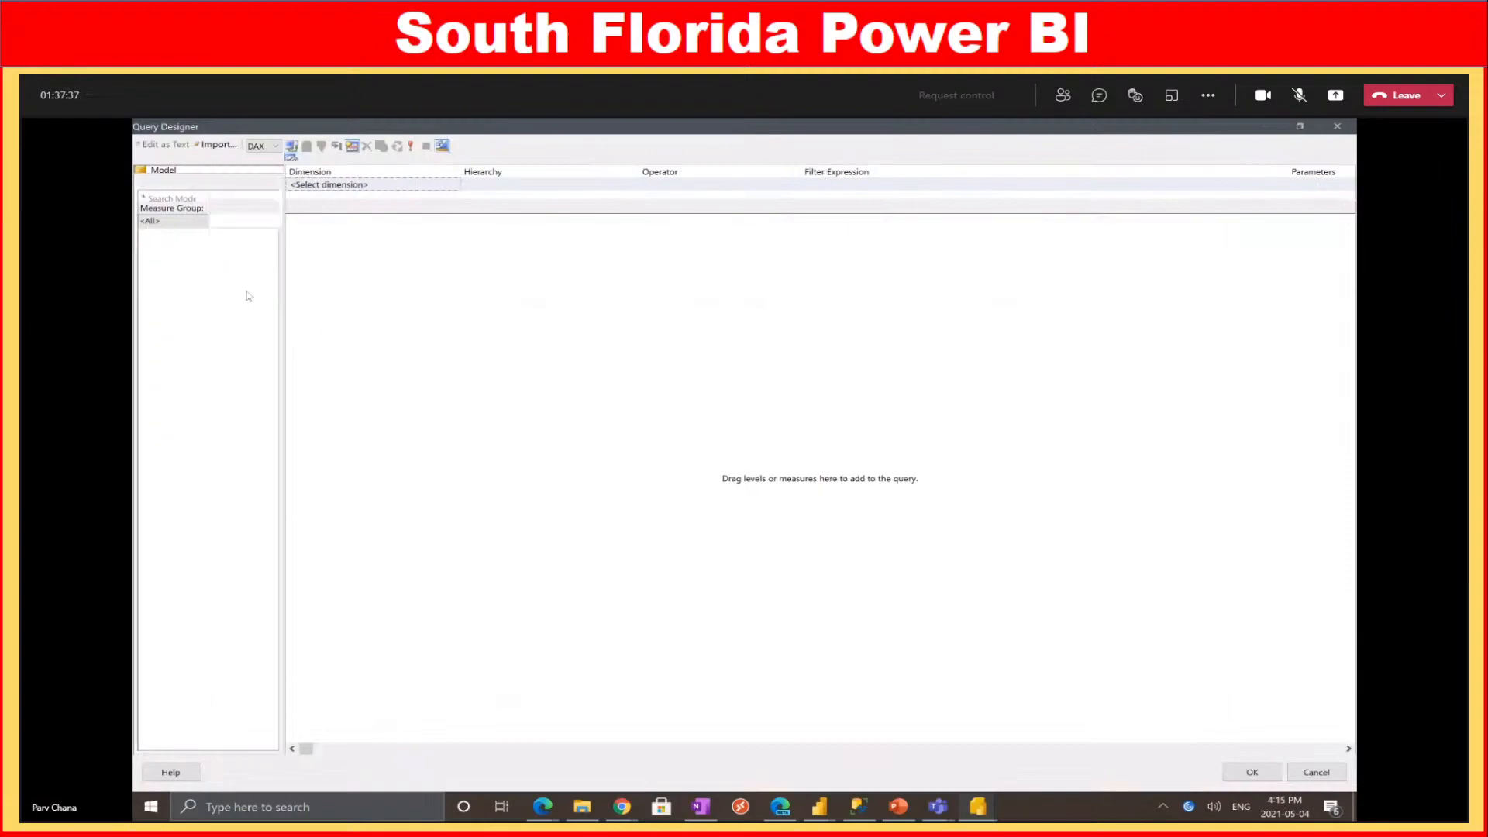
Add the Customer column and $ Sales measure to the query, then view the Desktop sales model
{"action": "left_click", "coordinate": [206, 196]}
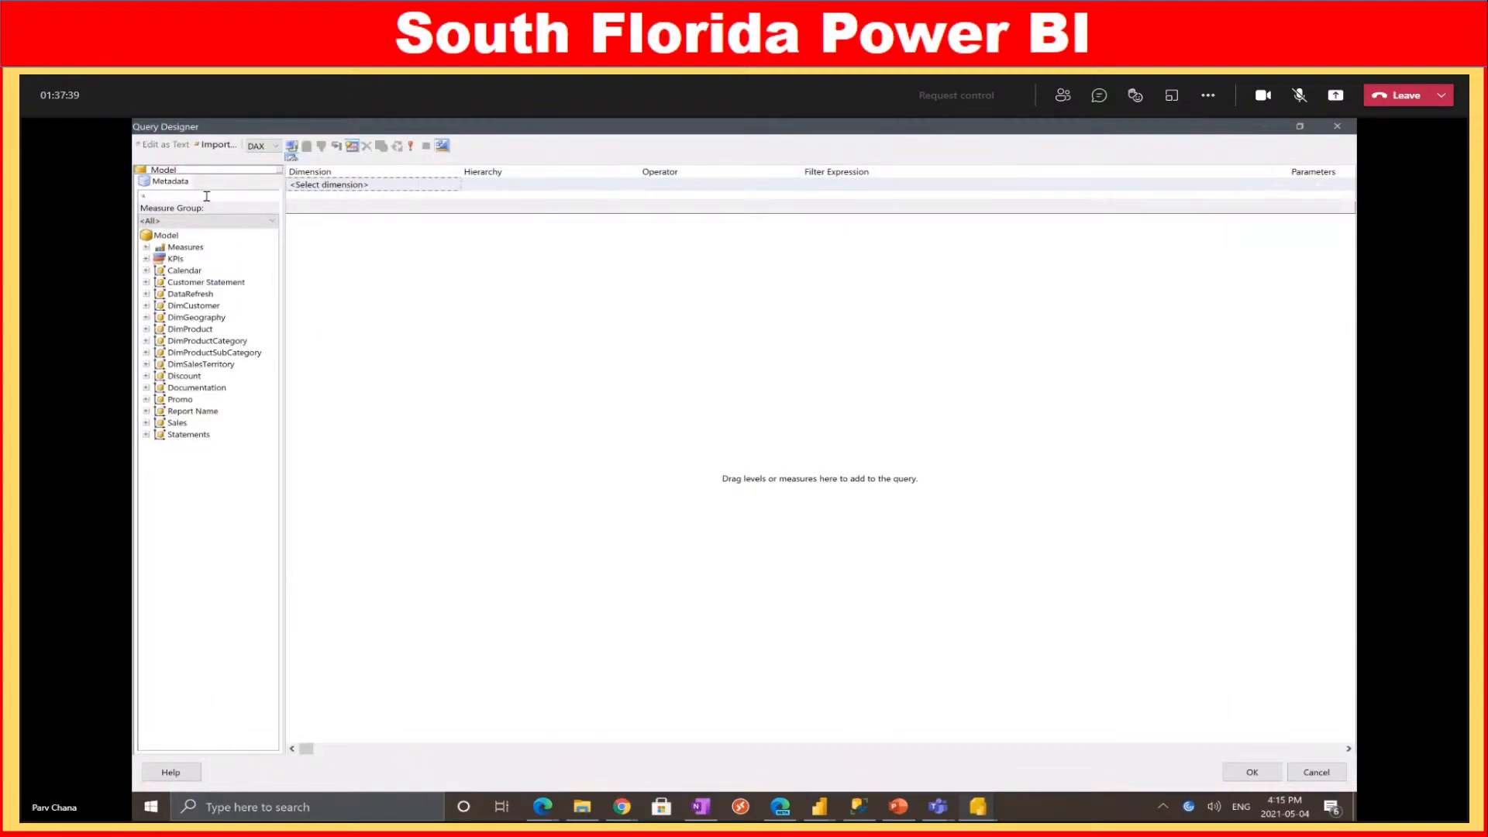
{"action": "type", "text": "Customer"}
{"action": "left_click_drag", "start_coordinate": [186, 196], "coordinate": [143, 194]}
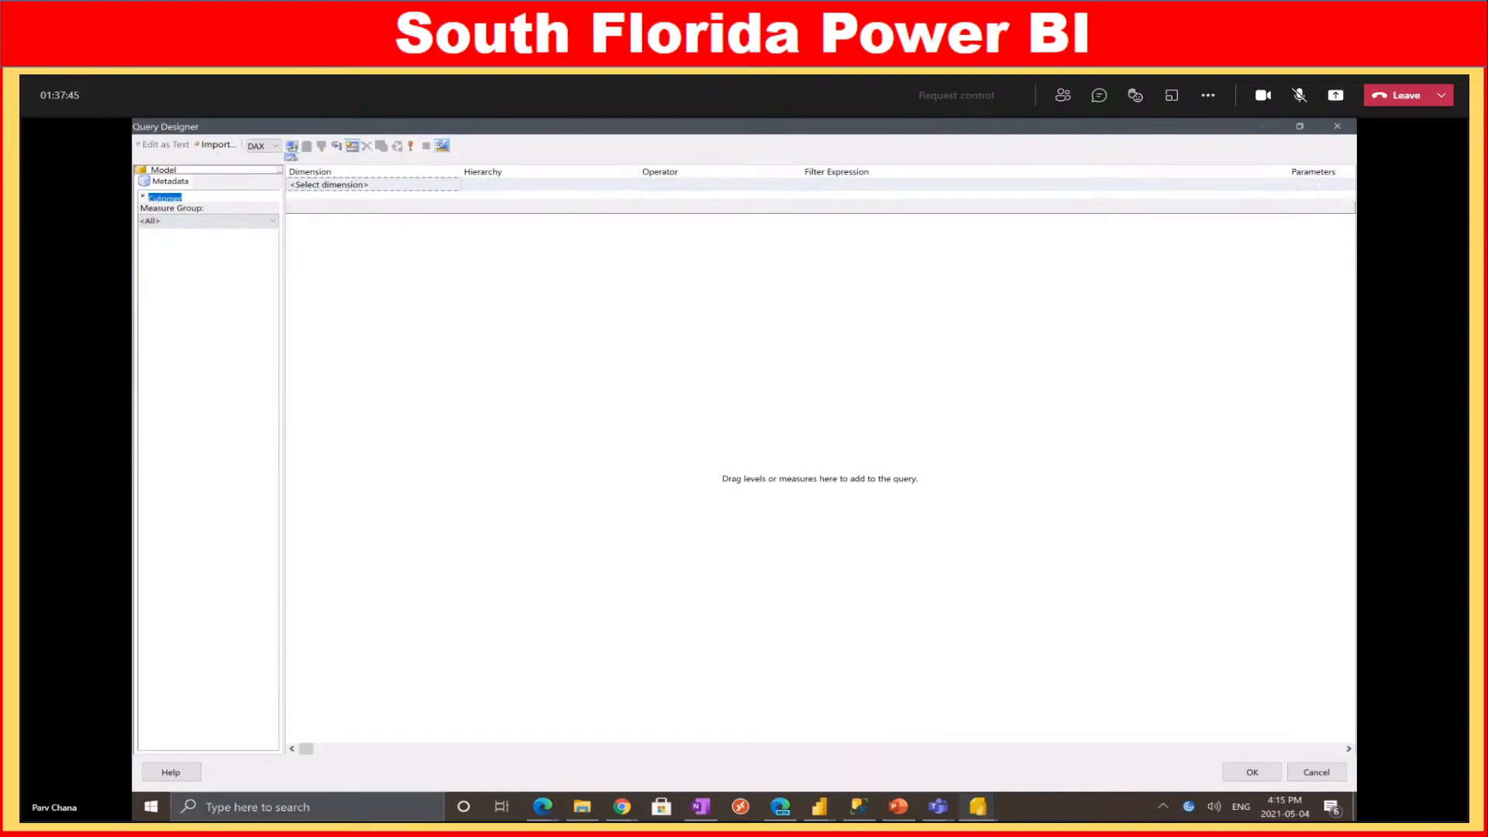
{"action": "type", "text": "customer"}
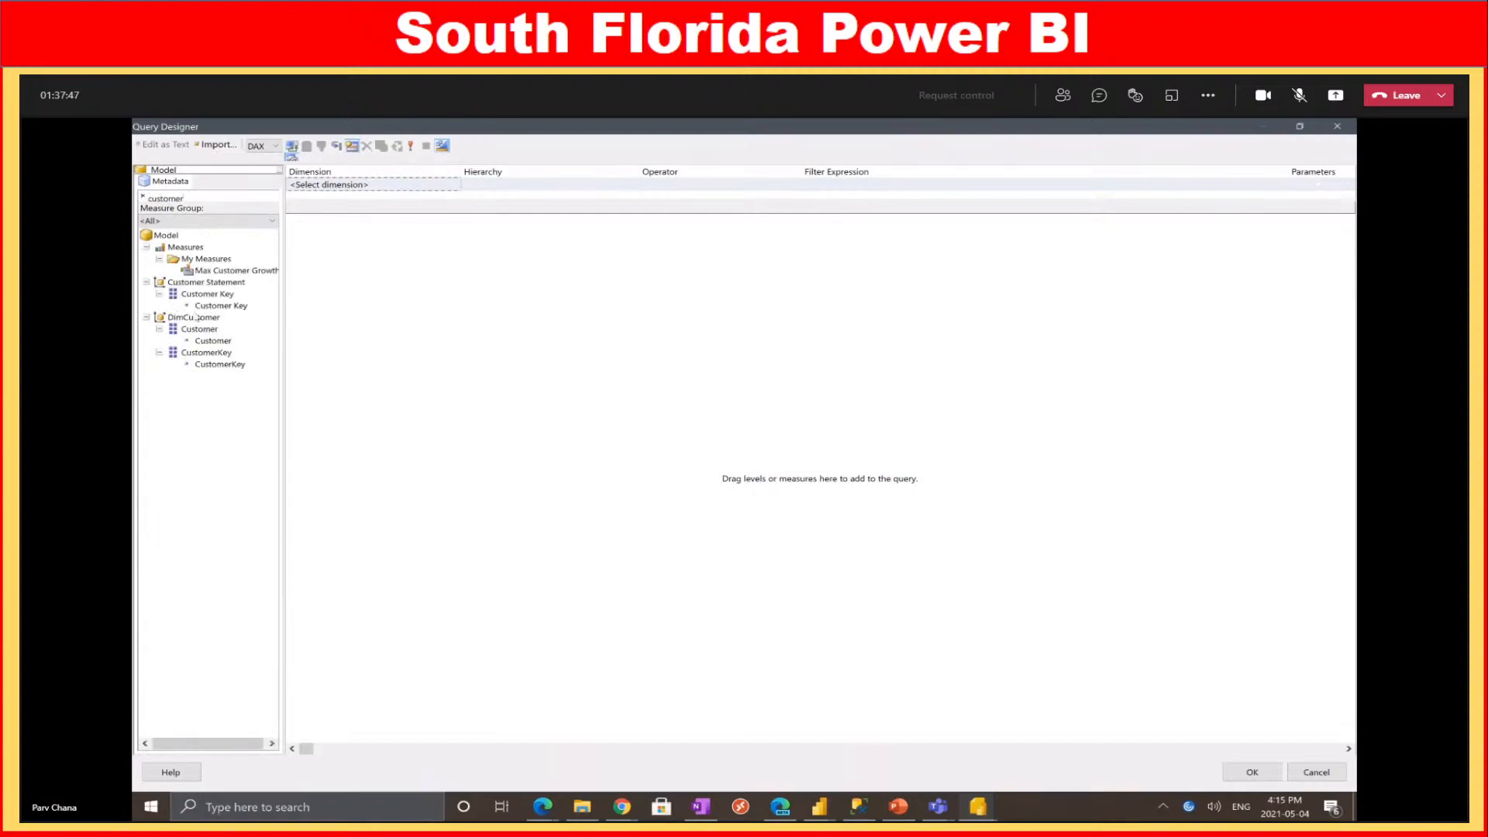
{"action": "left_click_drag", "start_coordinate": [190, 333], "coordinate": [359, 336]}
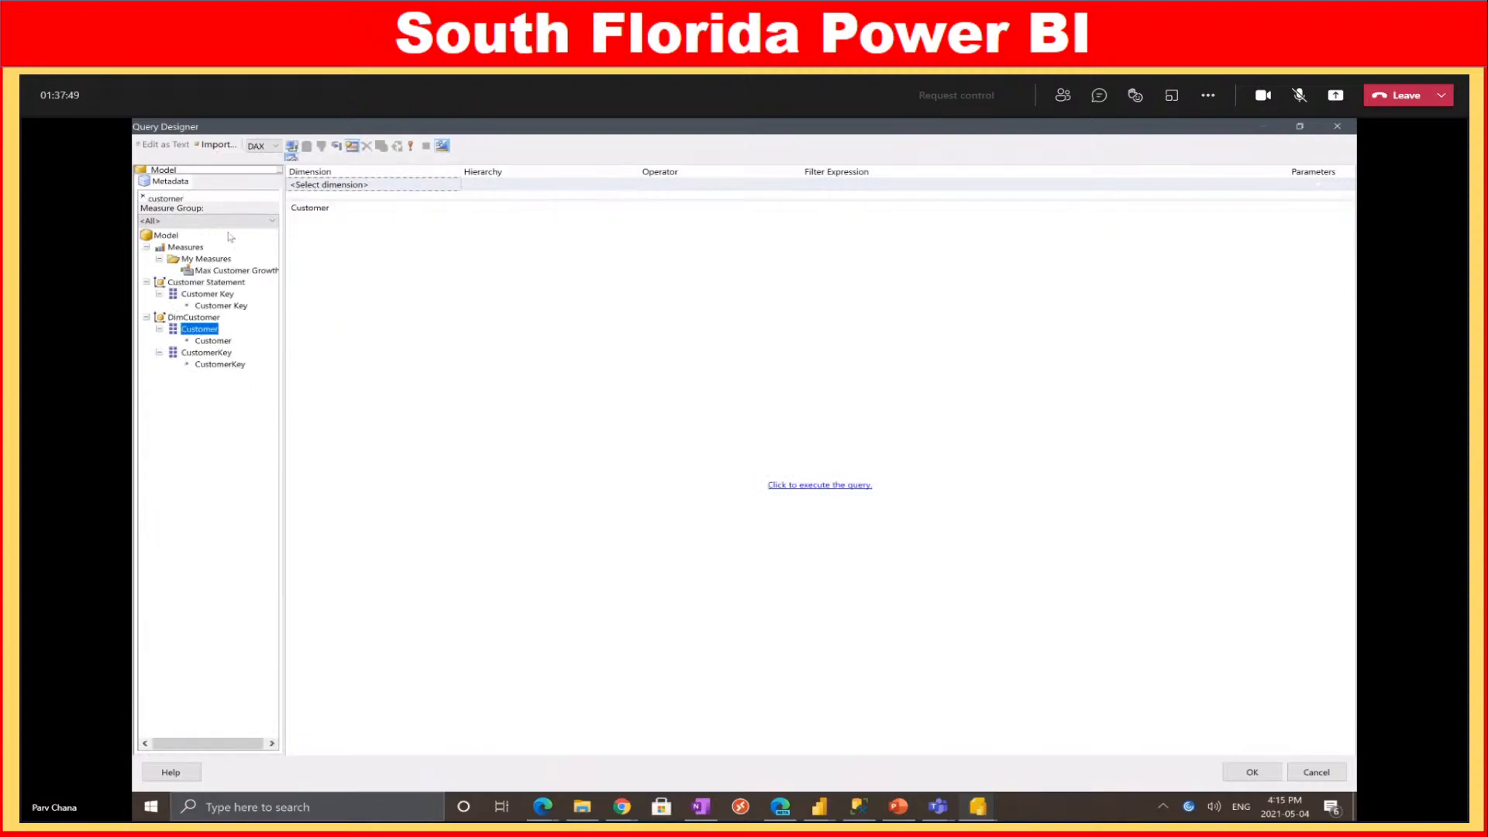
{"action": "double_click", "coordinate": [195, 198]}
{"action": "type", "text": "$ sal"}
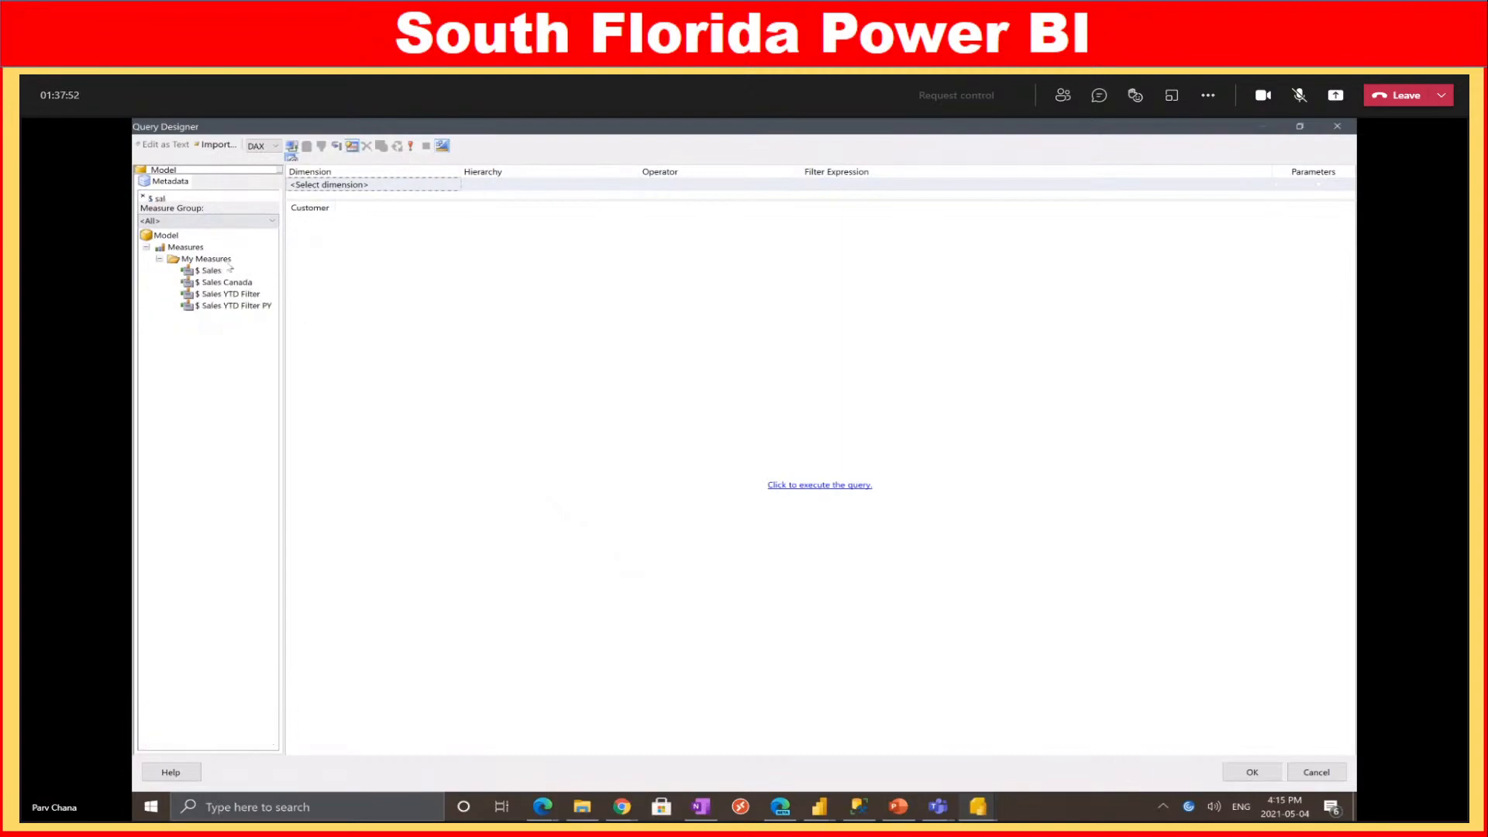
{"action": "left_click_drag", "start_coordinate": [208, 270], "coordinate": [538, 275]}
{"action": "left_click_drag", "start_coordinate": [492, 201], "coordinate": [486, 337]}
{"action": "left_click_drag", "start_coordinate": [202, 199], "coordinate": [146, 199]}
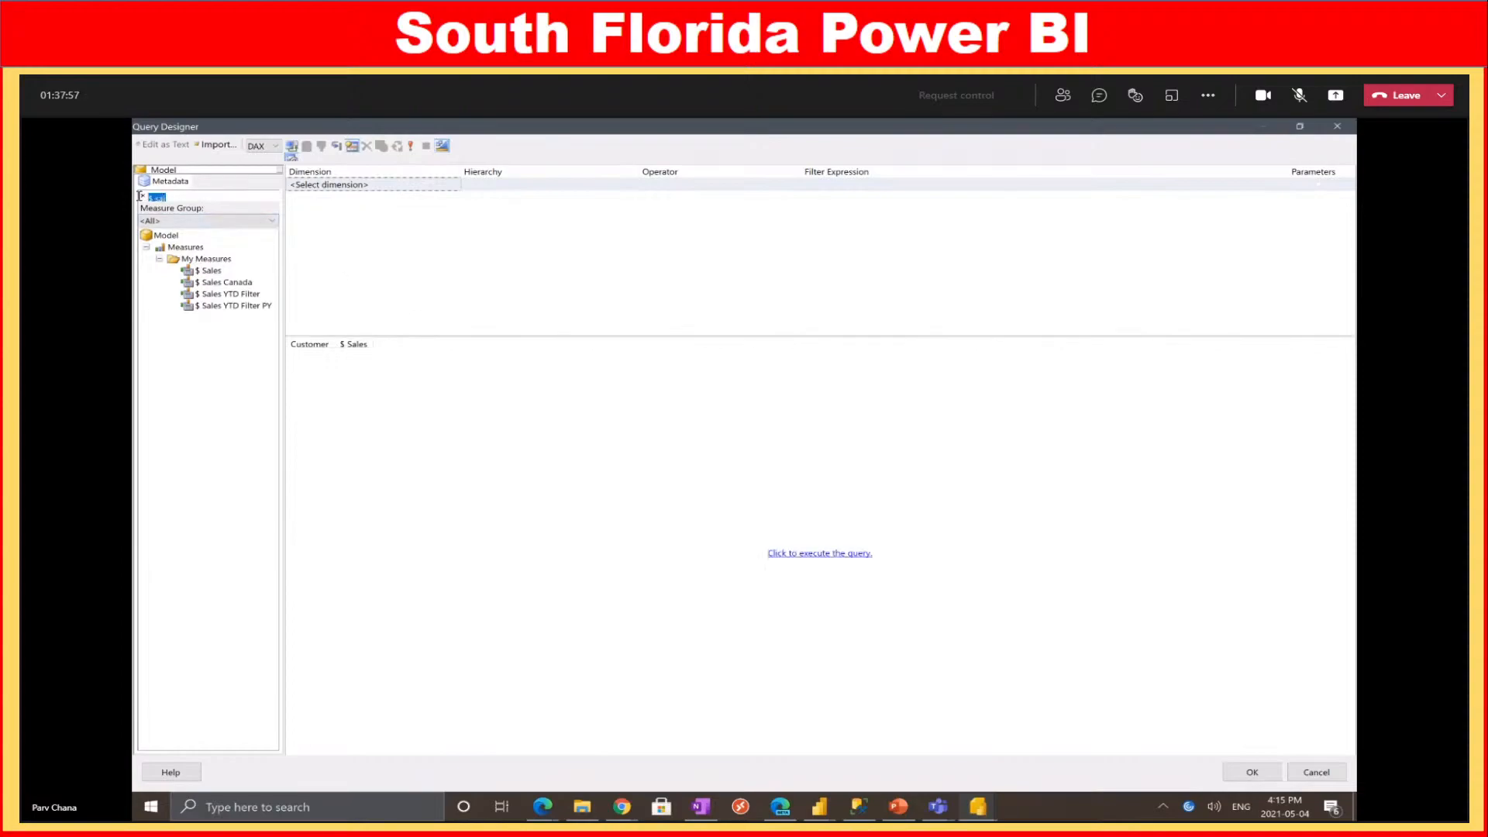
{"action": "key", "text": "BackSpace"}
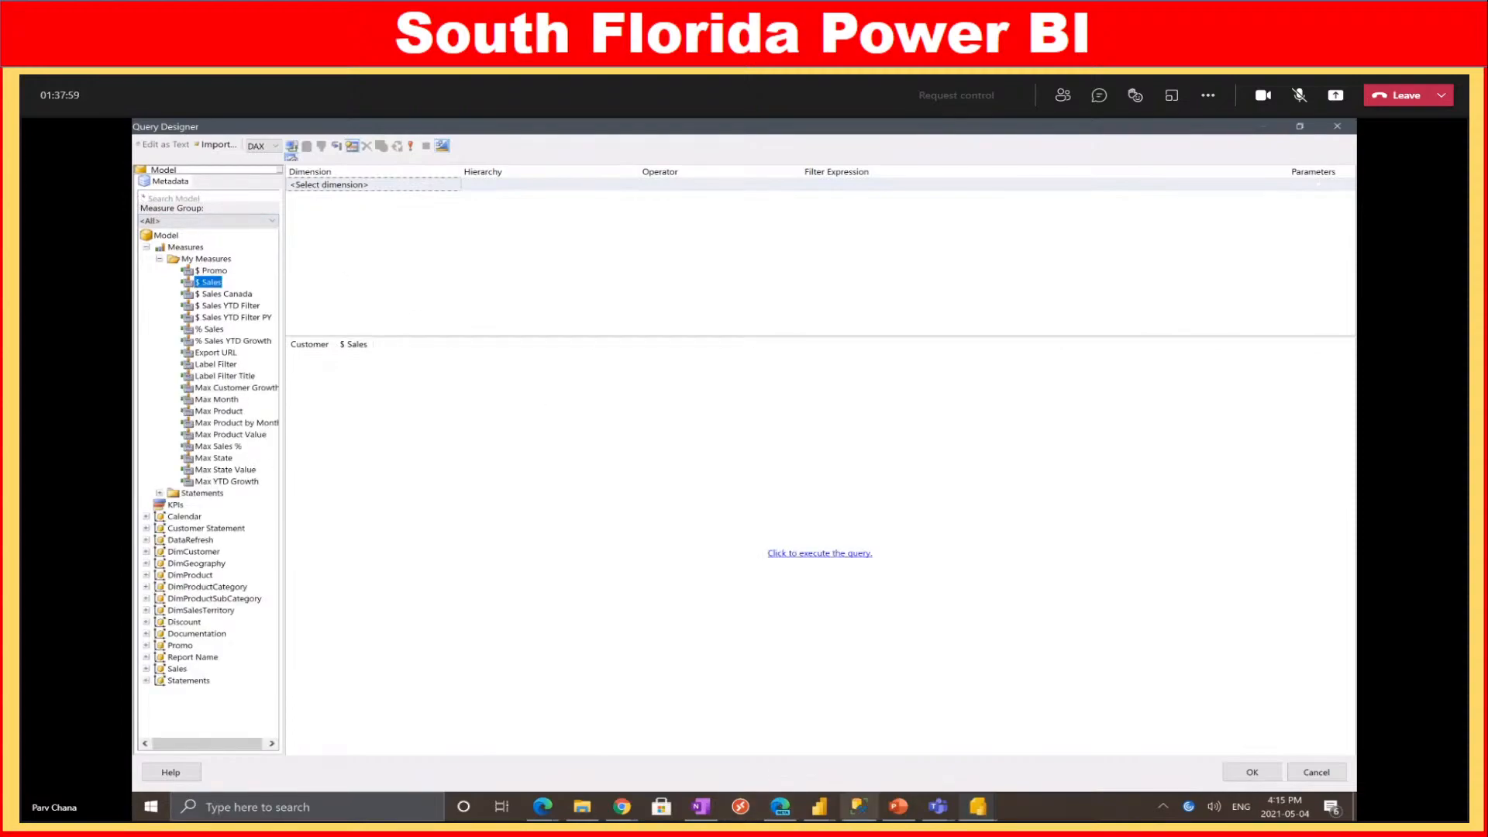
{"action": "left_click", "coordinate": [819, 806]}
{"action": "left_click", "coordinate": [665, 750]}
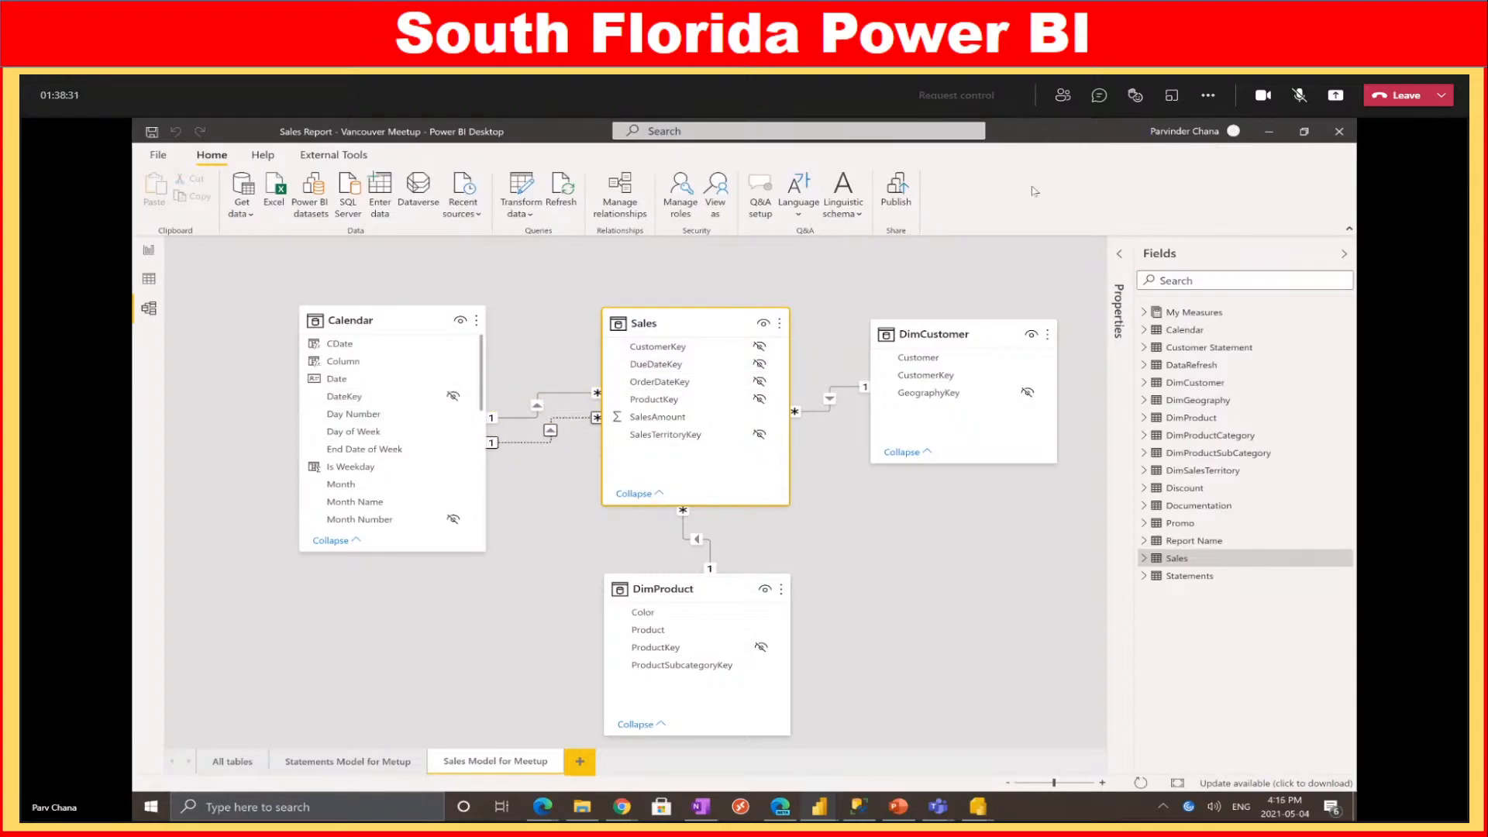
Add the Calendar Date field as a query filter
{"action": "left_click", "coordinate": [1269, 131]}
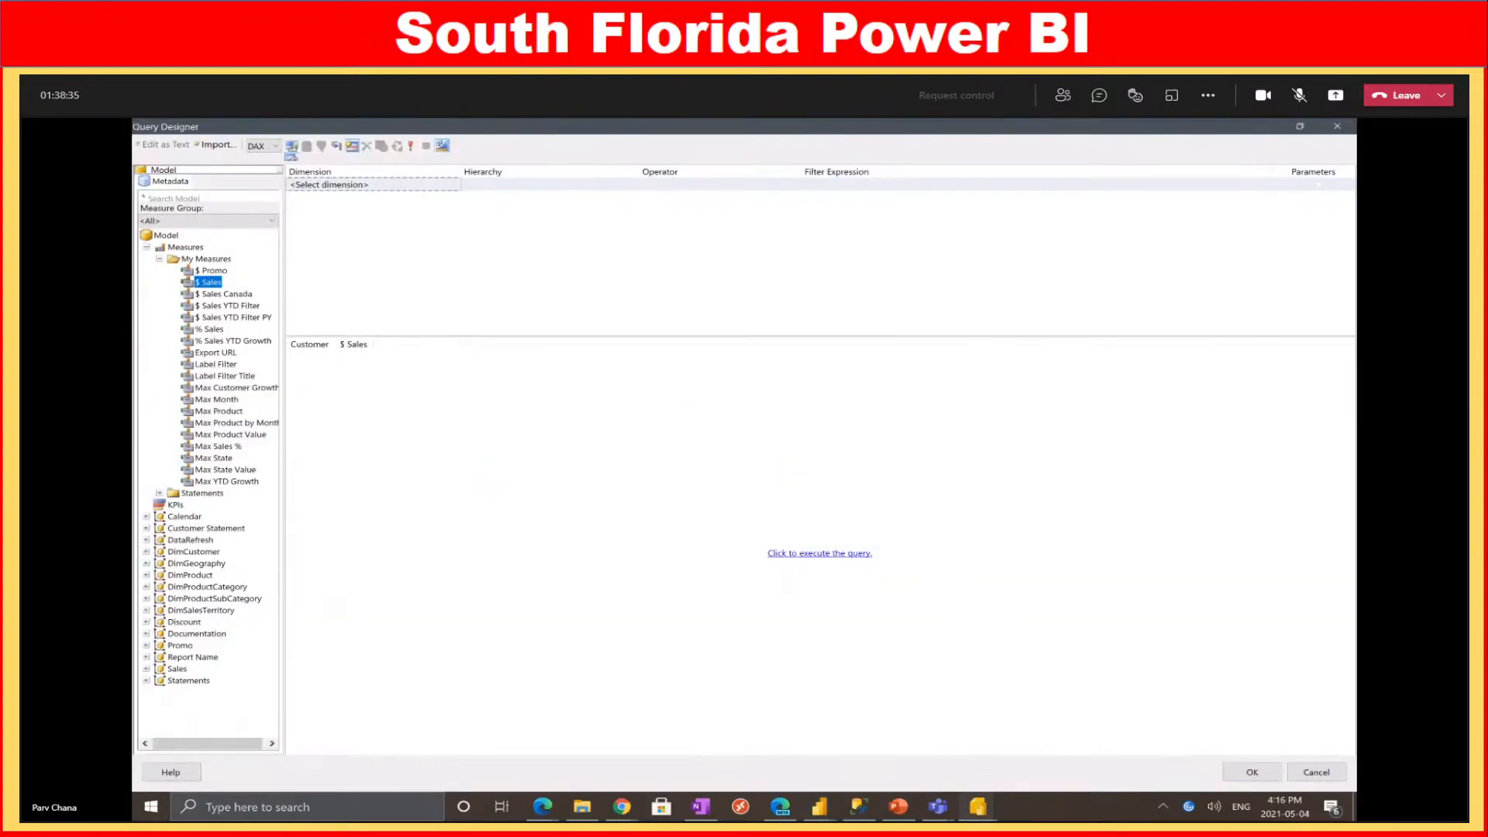
{"action": "left_click", "coordinate": [176, 199]}
{"action": "type", "text": "Da"}
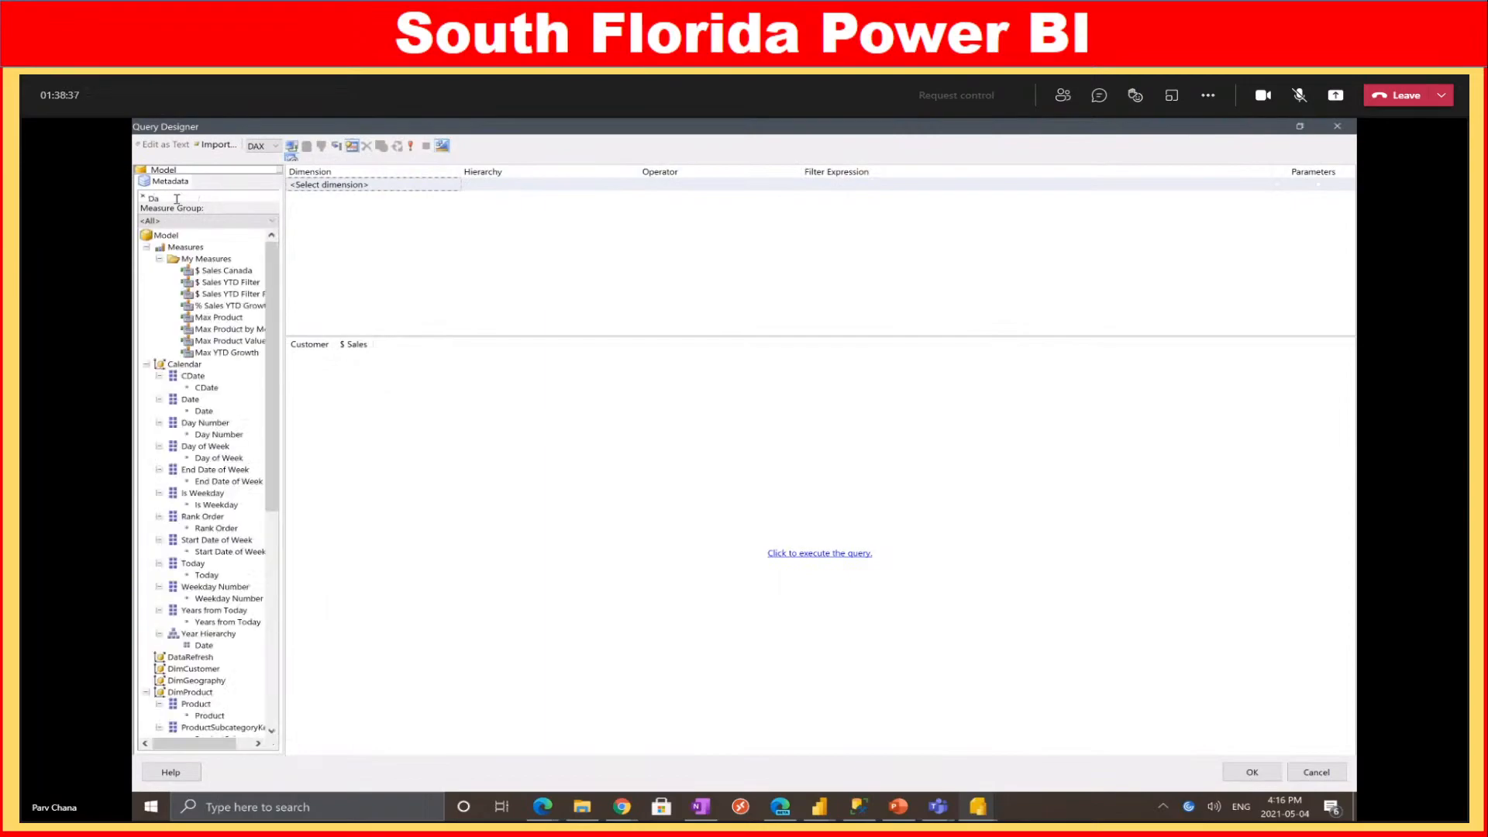
{"action": "type", "text": "te"}
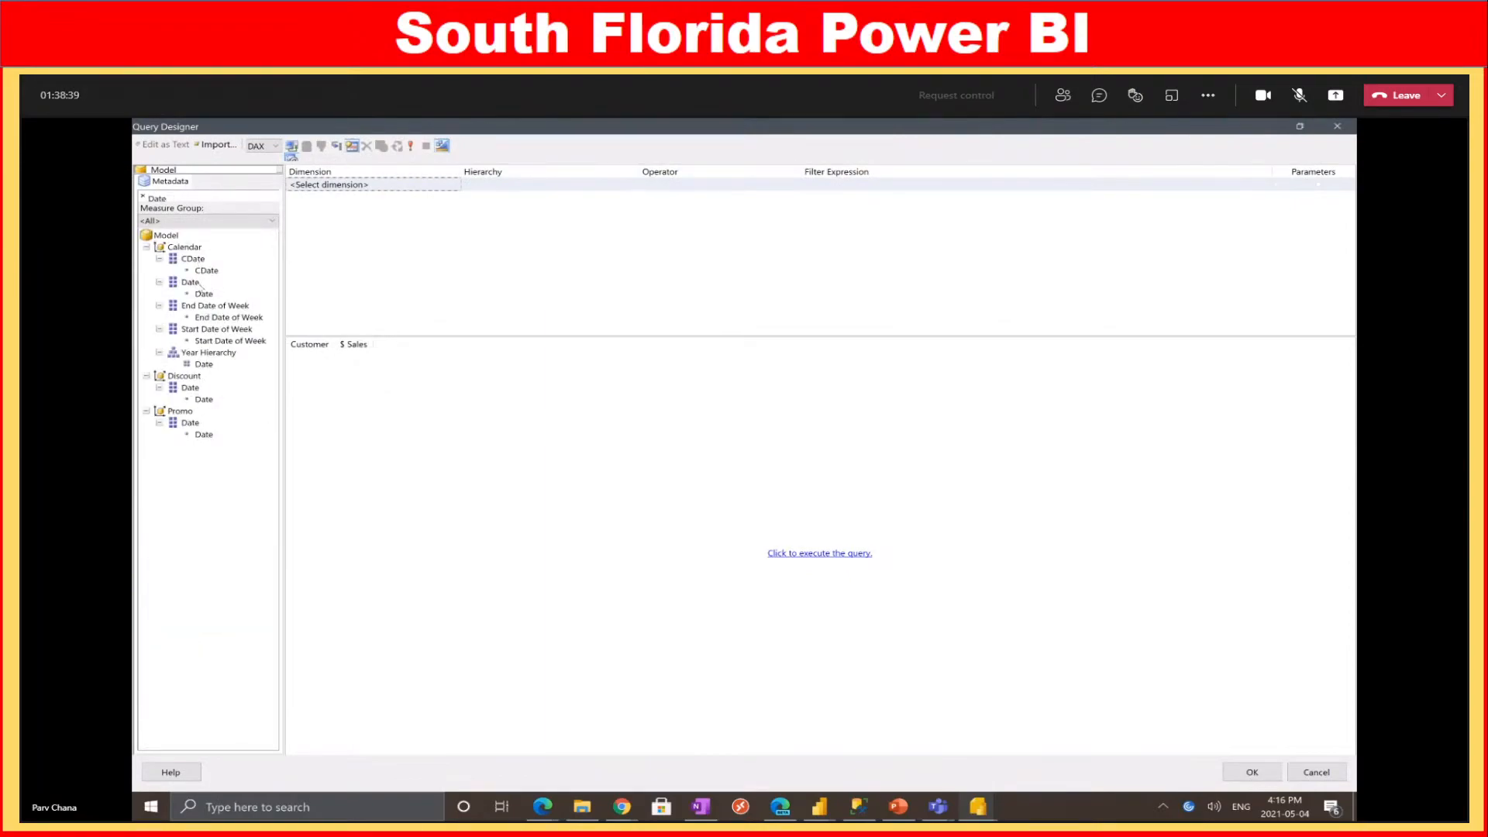
{"action": "left_click_drag", "start_coordinate": [190, 284], "coordinate": [372, 199]}
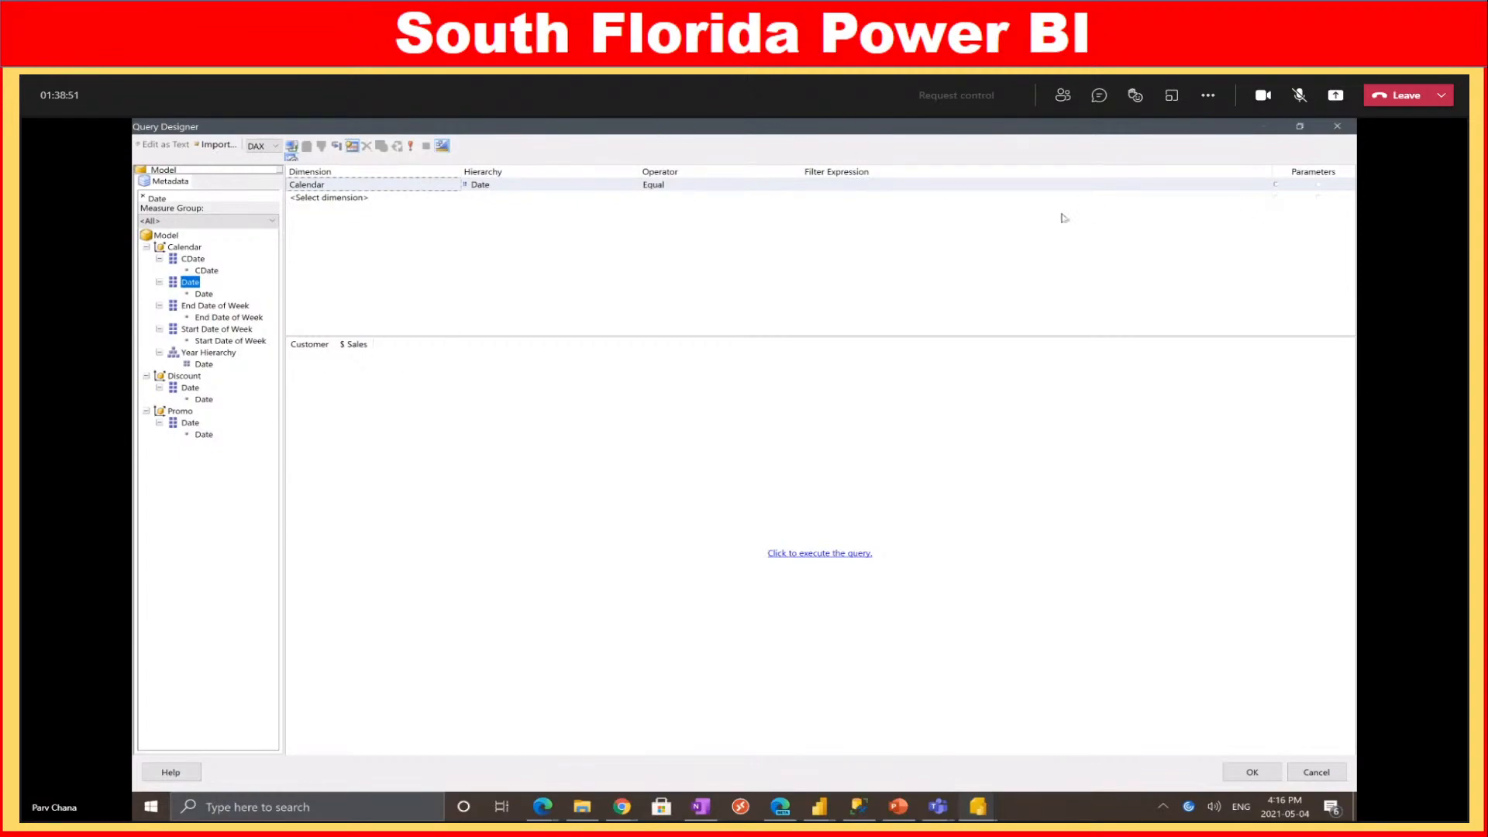
Set the Date filter to Range (Inclusive) with Parameters ticked and apply the query
{"action": "left_click", "coordinate": [1276, 187]}
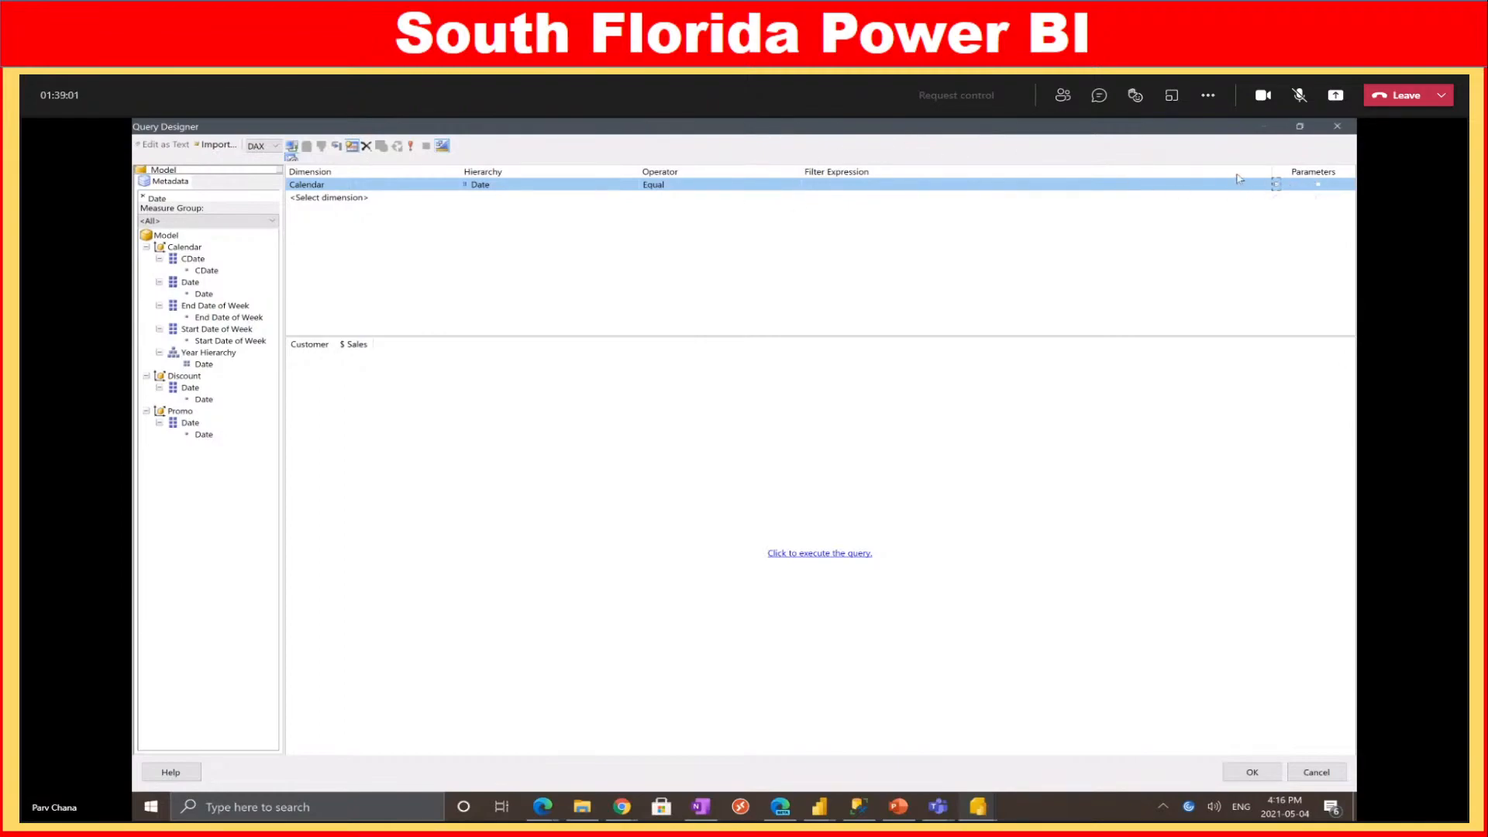
{"action": "left_click", "coordinate": [780, 189]}
{"action": "left_click", "coordinate": [783, 186]}
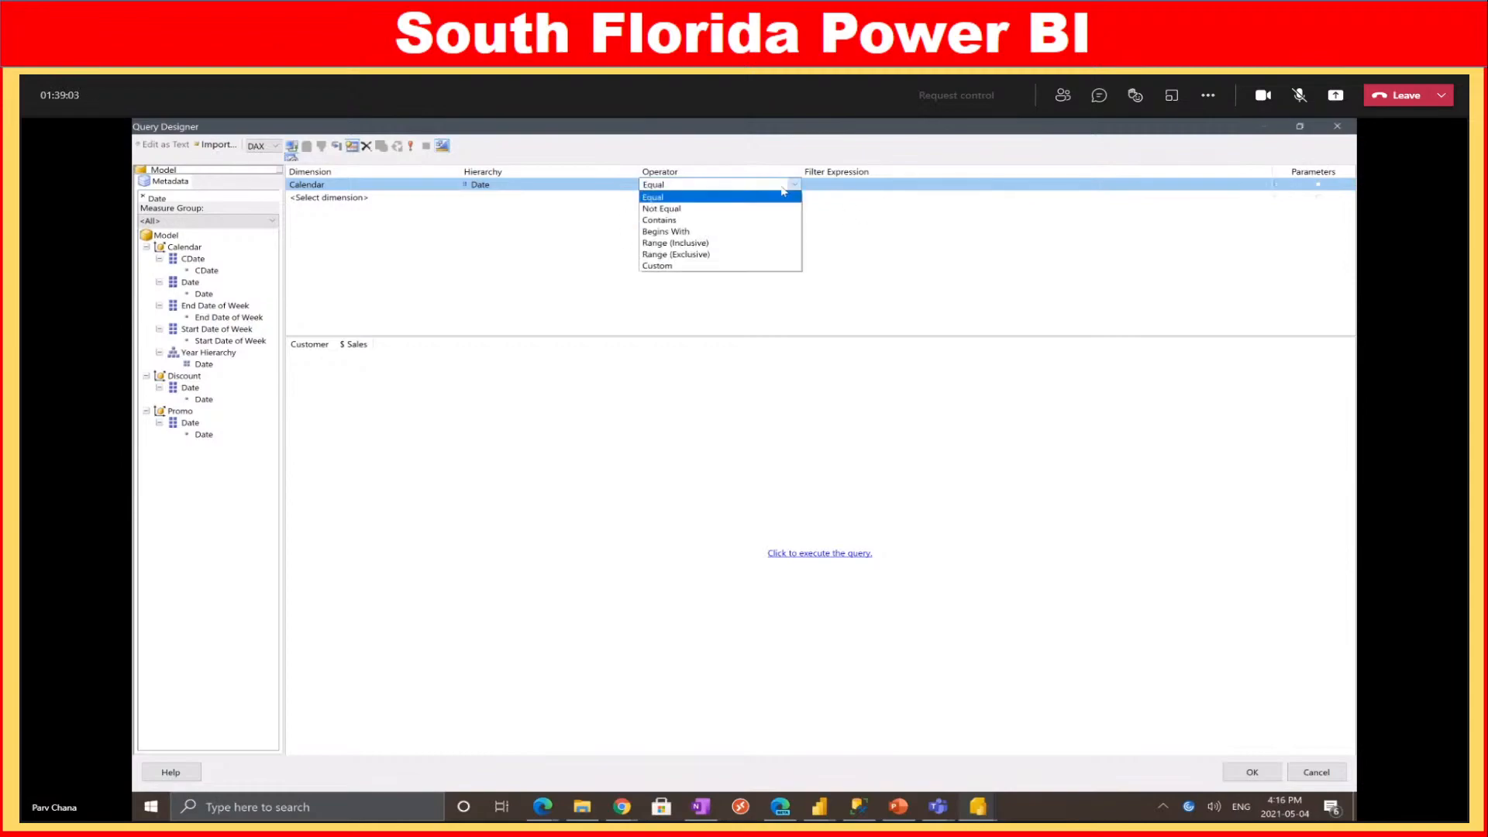
{"action": "left_click", "coordinate": [729, 243]}
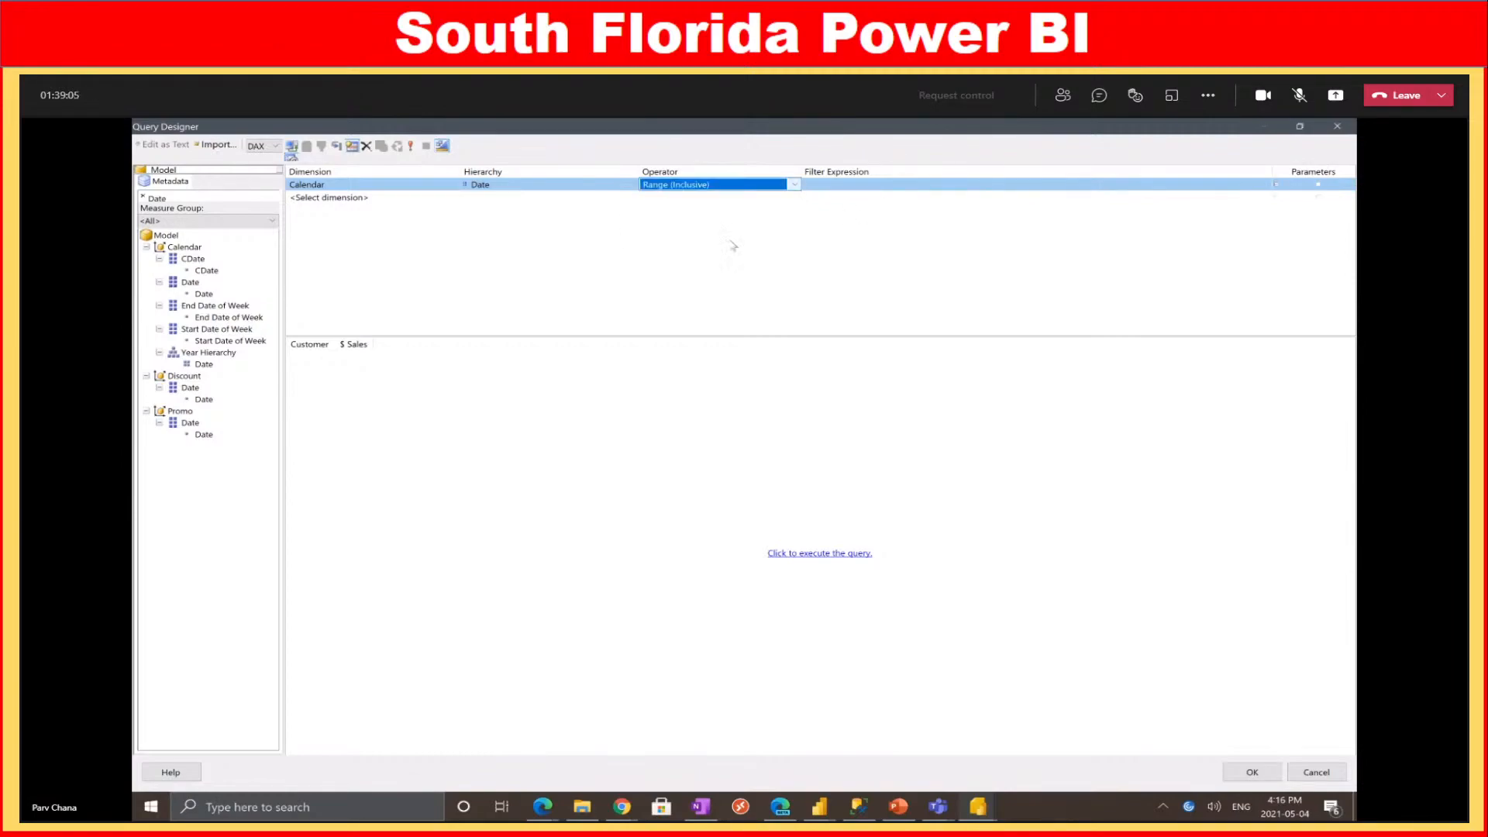
{"action": "left_click", "coordinate": [734, 187]}
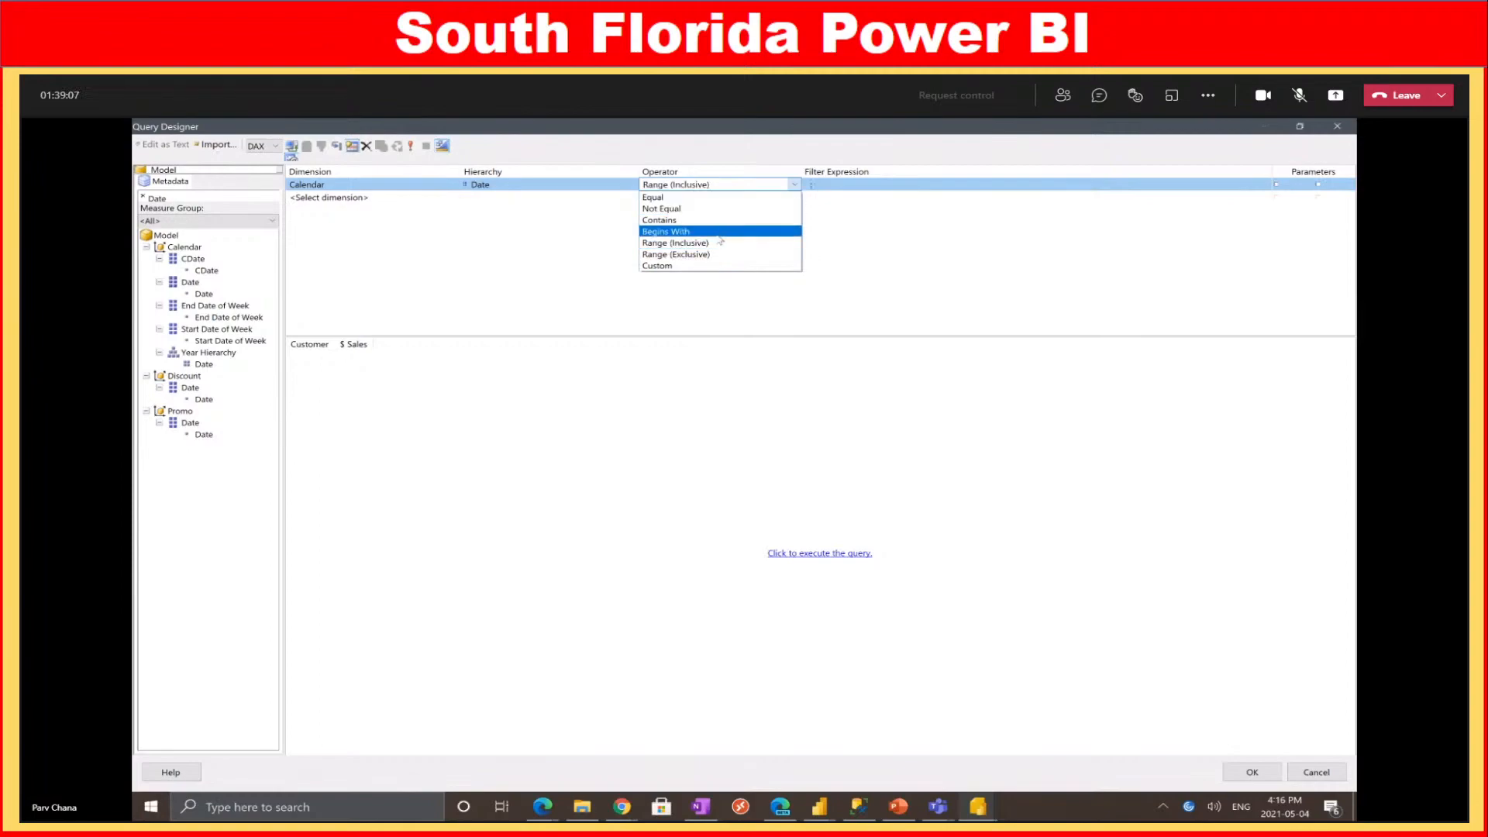
{"action": "left_click", "coordinate": [690, 243]}
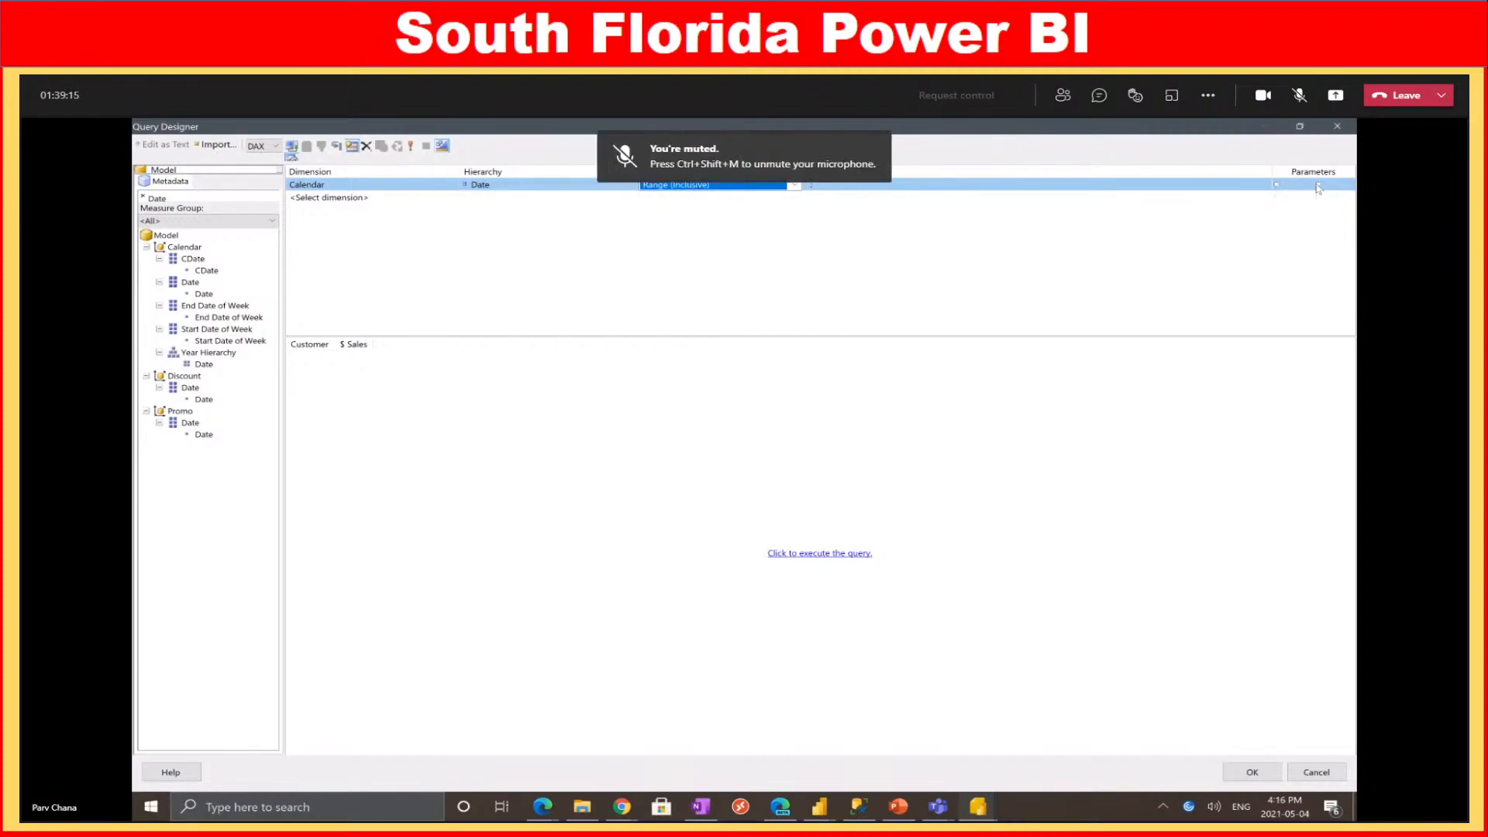
{"action": "left_click", "coordinate": [1277, 185]}
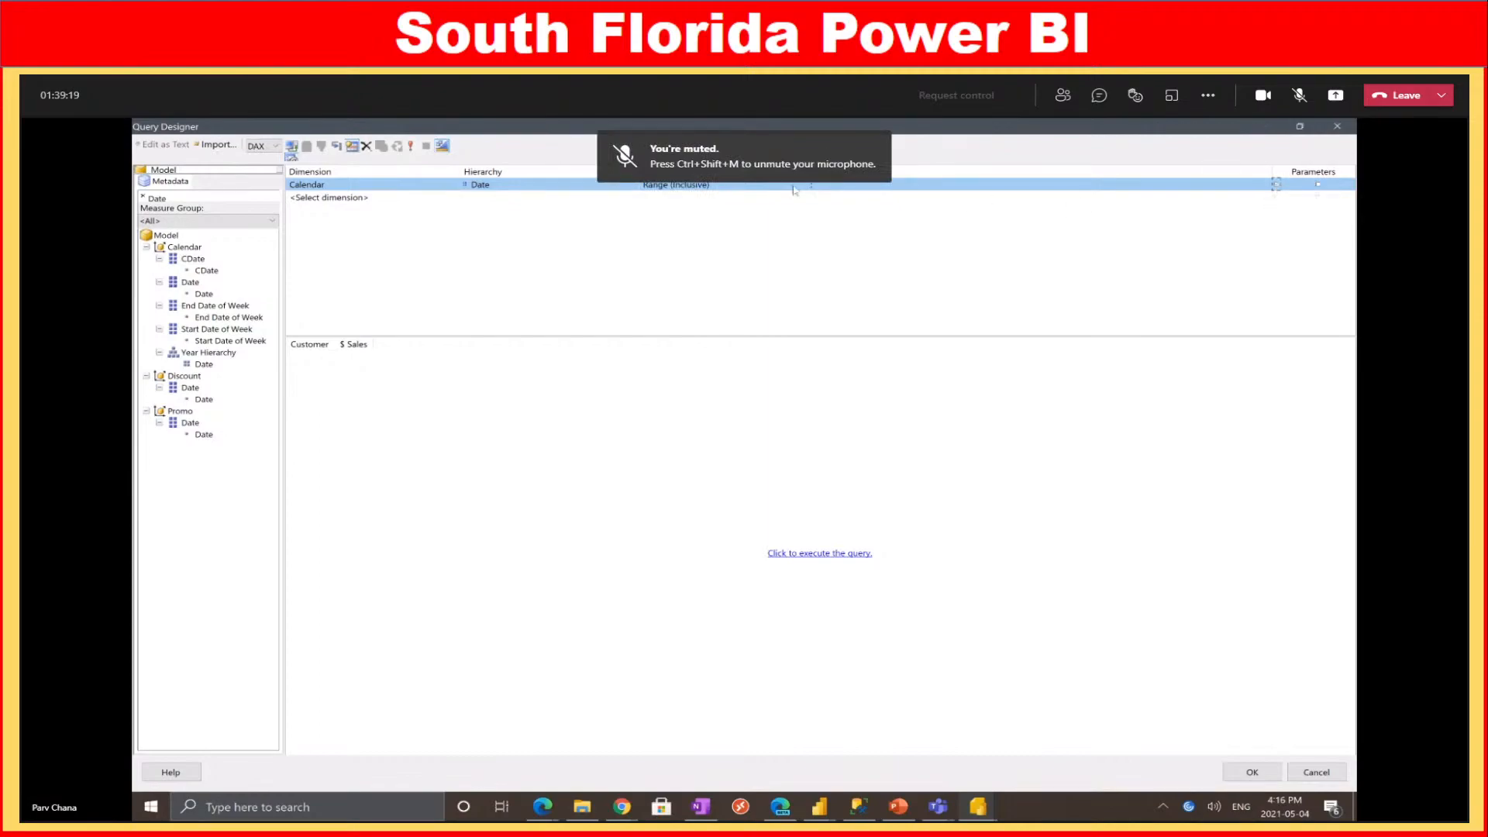
{"action": "left_click", "coordinate": [1319, 185]}
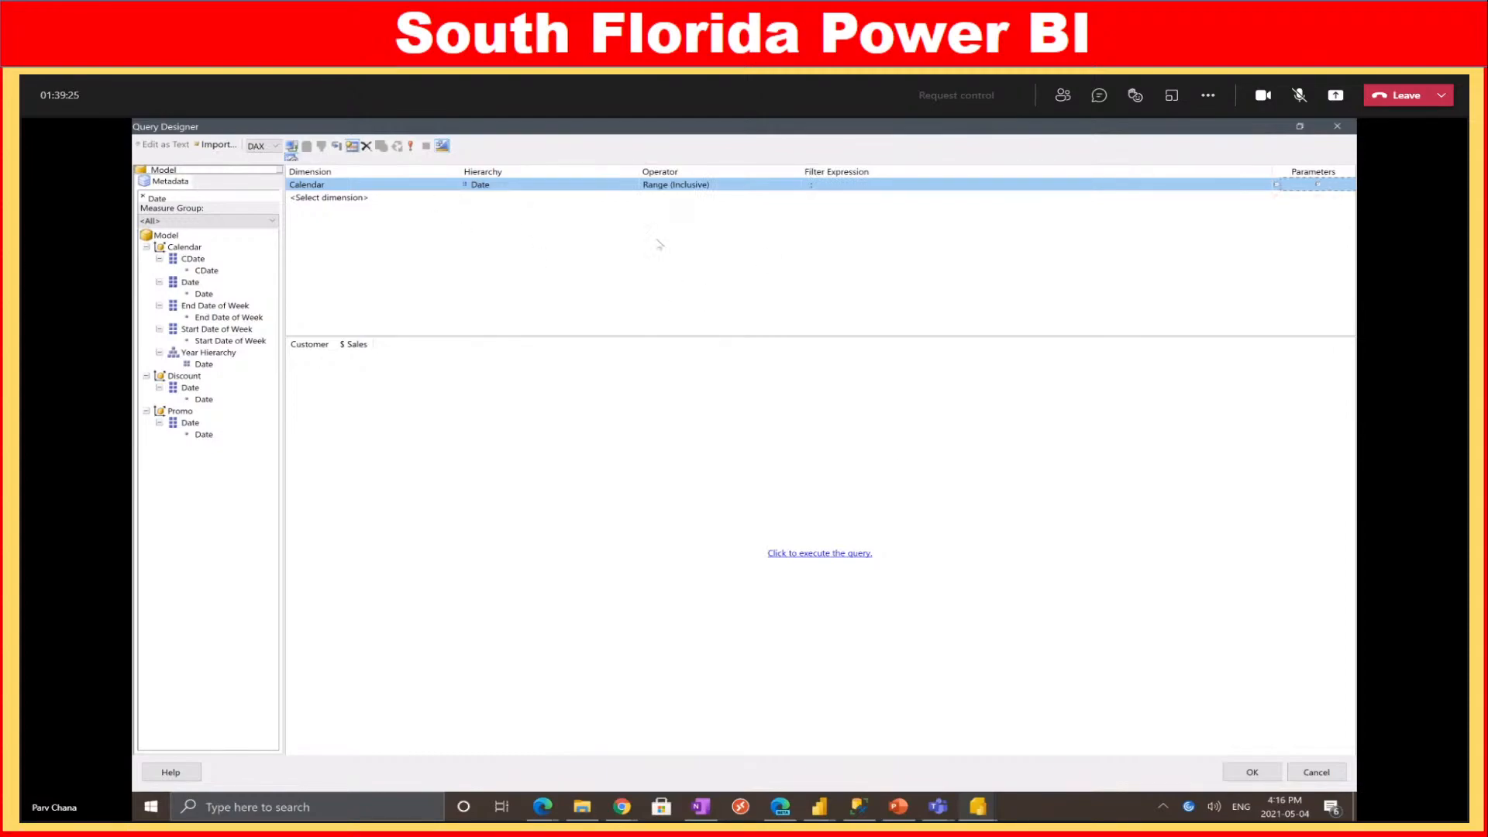
{"action": "left_click", "coordinate": [1254, 770]}
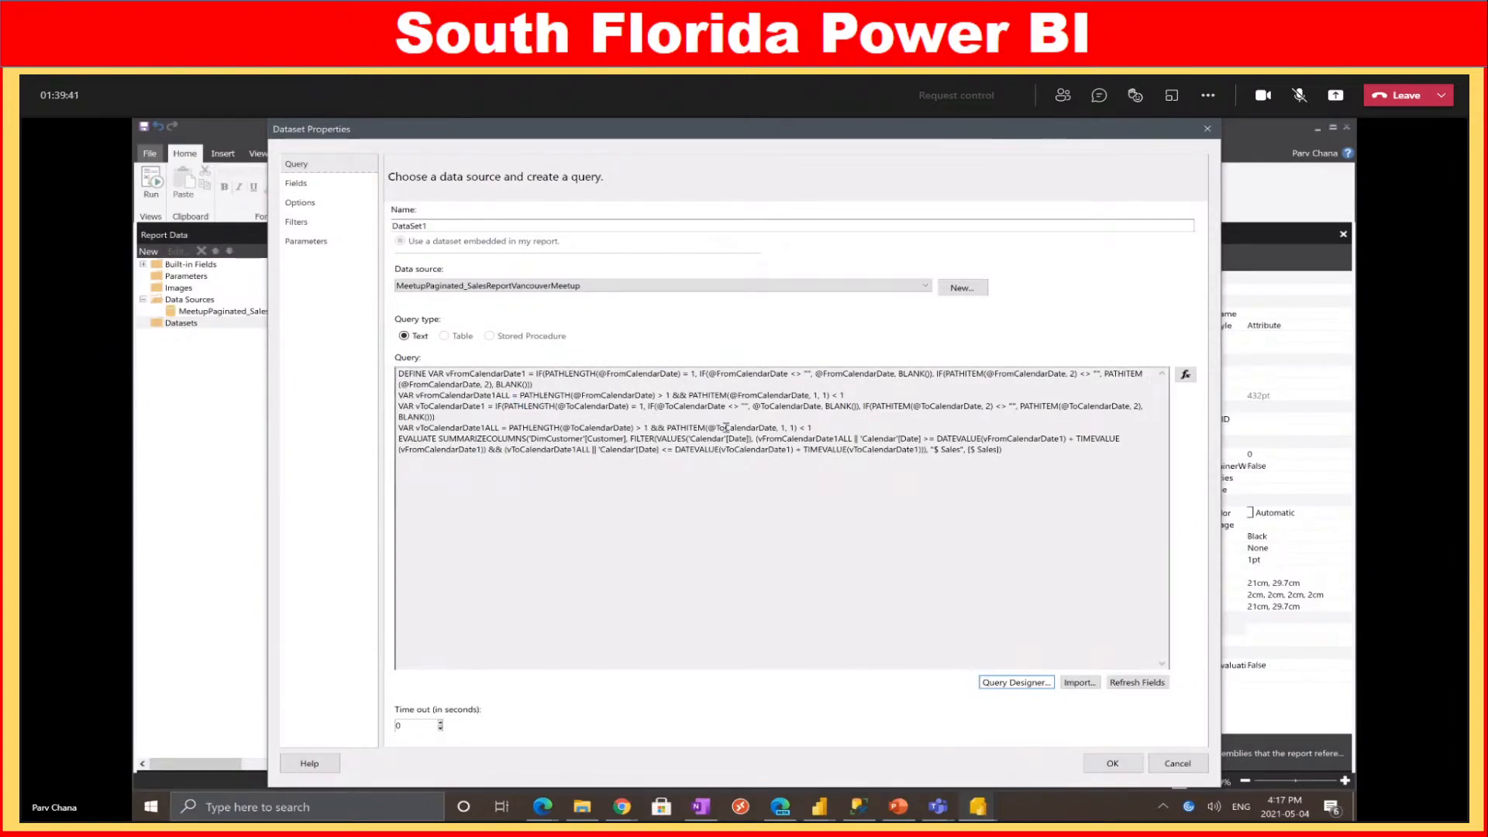
Accept DataSet1's DAX query and run the report to reach the From Date and To Date prompts
{"action": "left_click_drag", "start_coordinate": [1004, 449], "coordinate": [395, 376]}
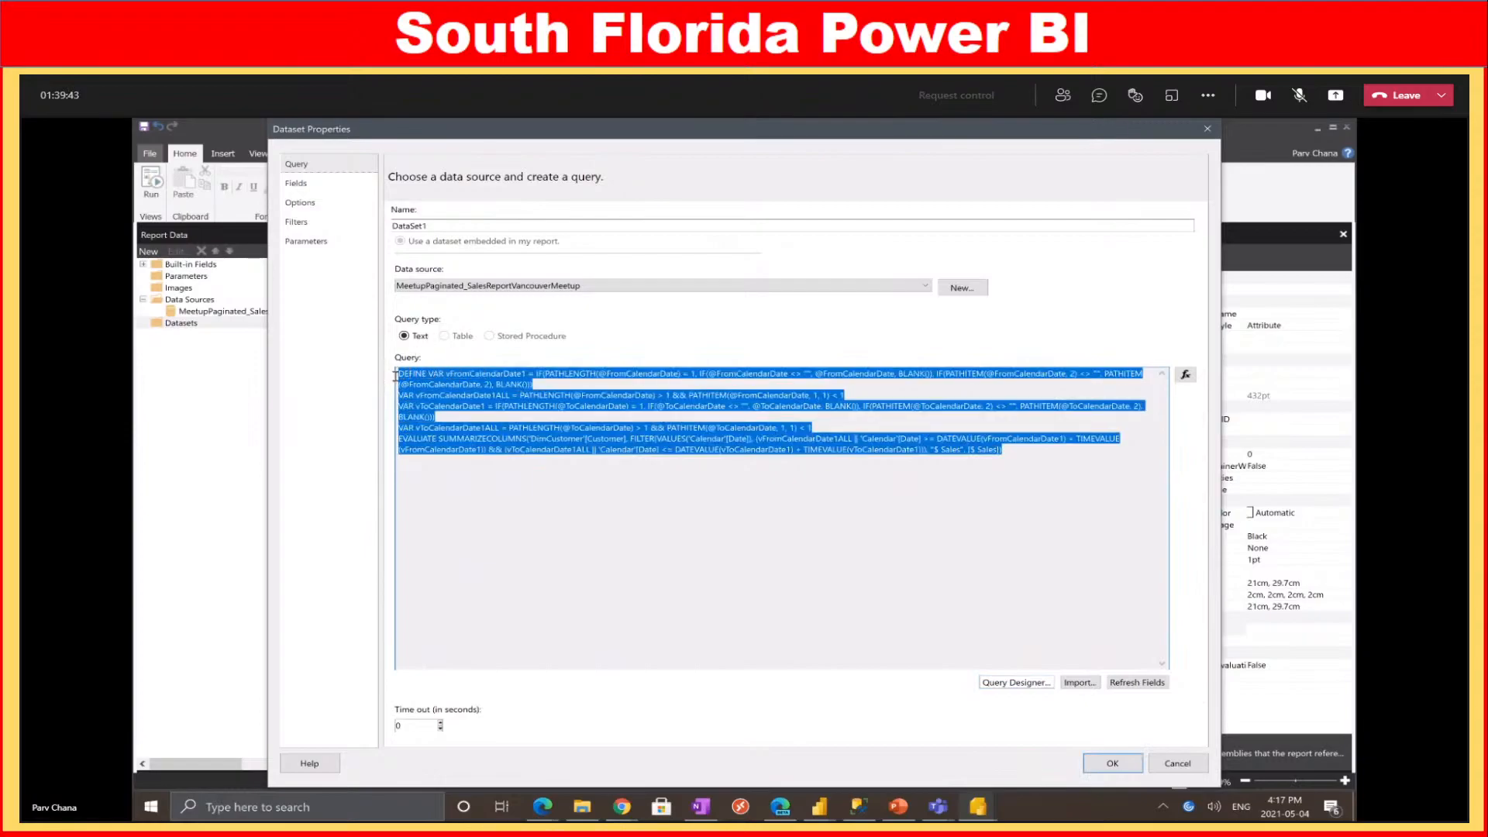
{"action": "left_click", "coordinate": [1113, 764]}
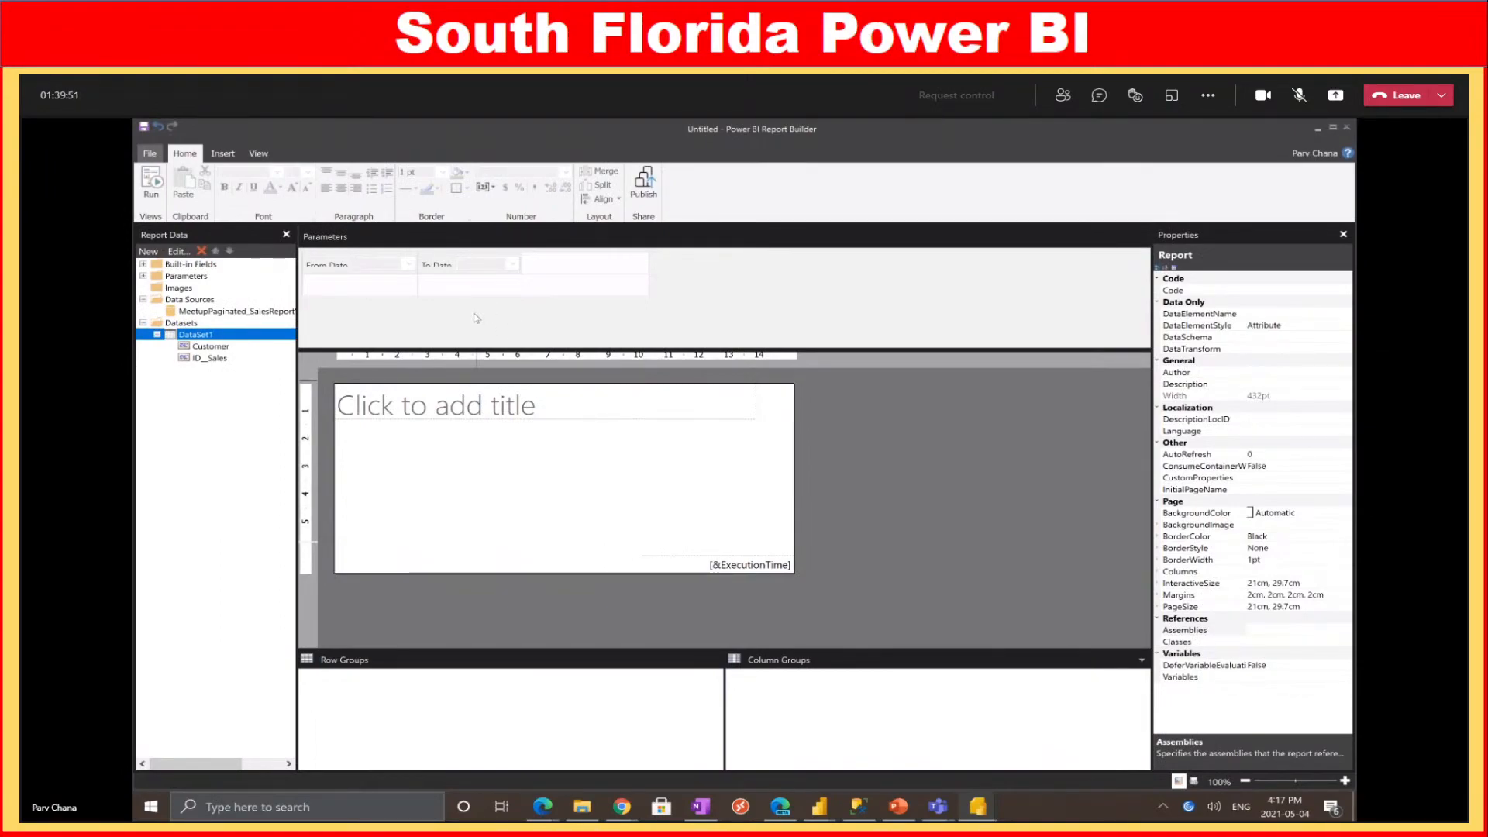
{"action": "left_click", "coordinate": [152, 183]}
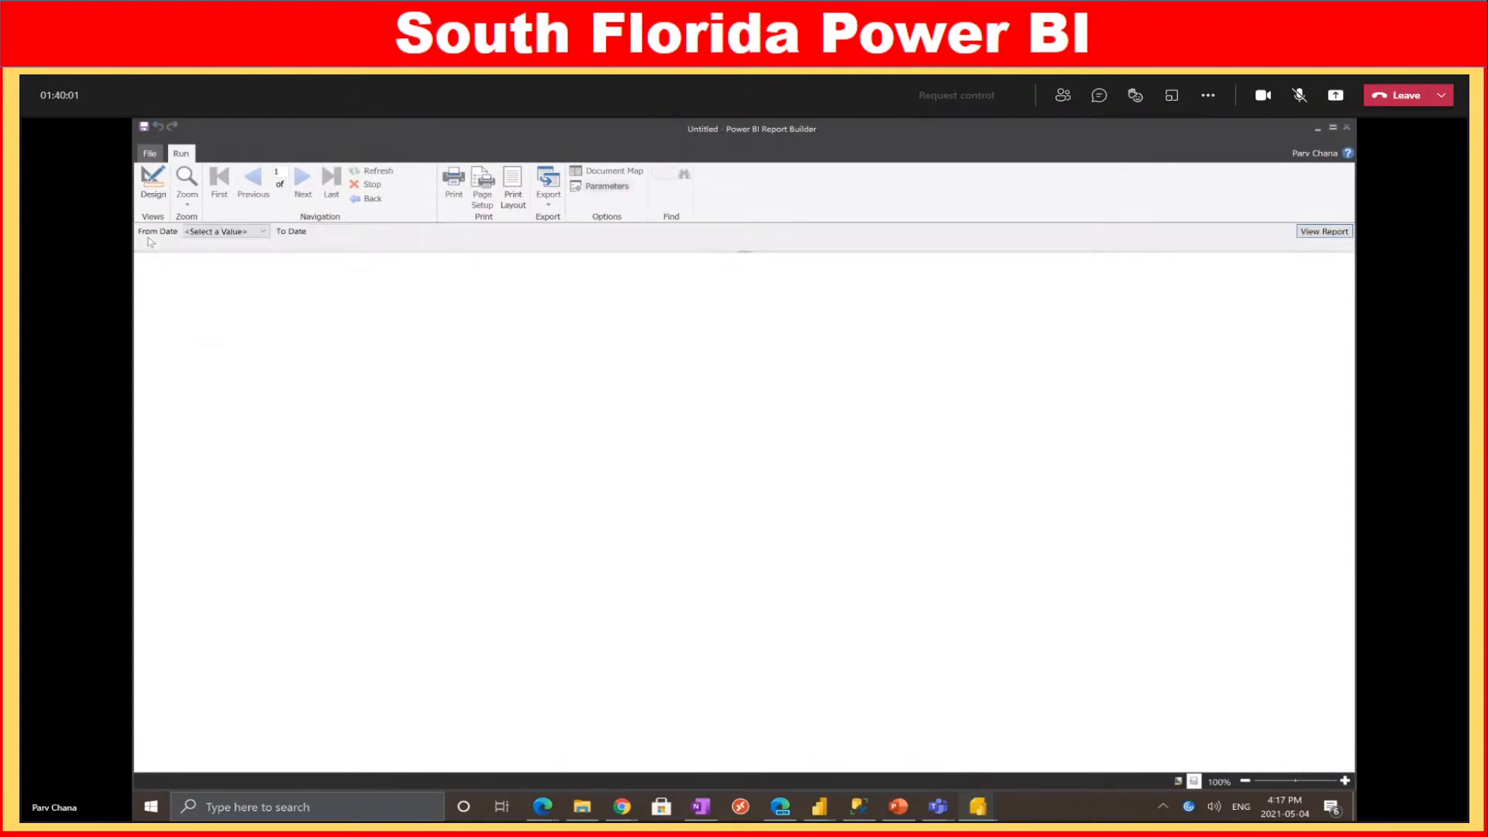
Pick 7/22/2010 as the From Date and leave the To Date list unselected
{"action": "left_click", "coordinate": [263, 231]}
{"action": "scroll", "coordinate": [236, 458], "scroll_direction": "down", "scroll_amount": 20}
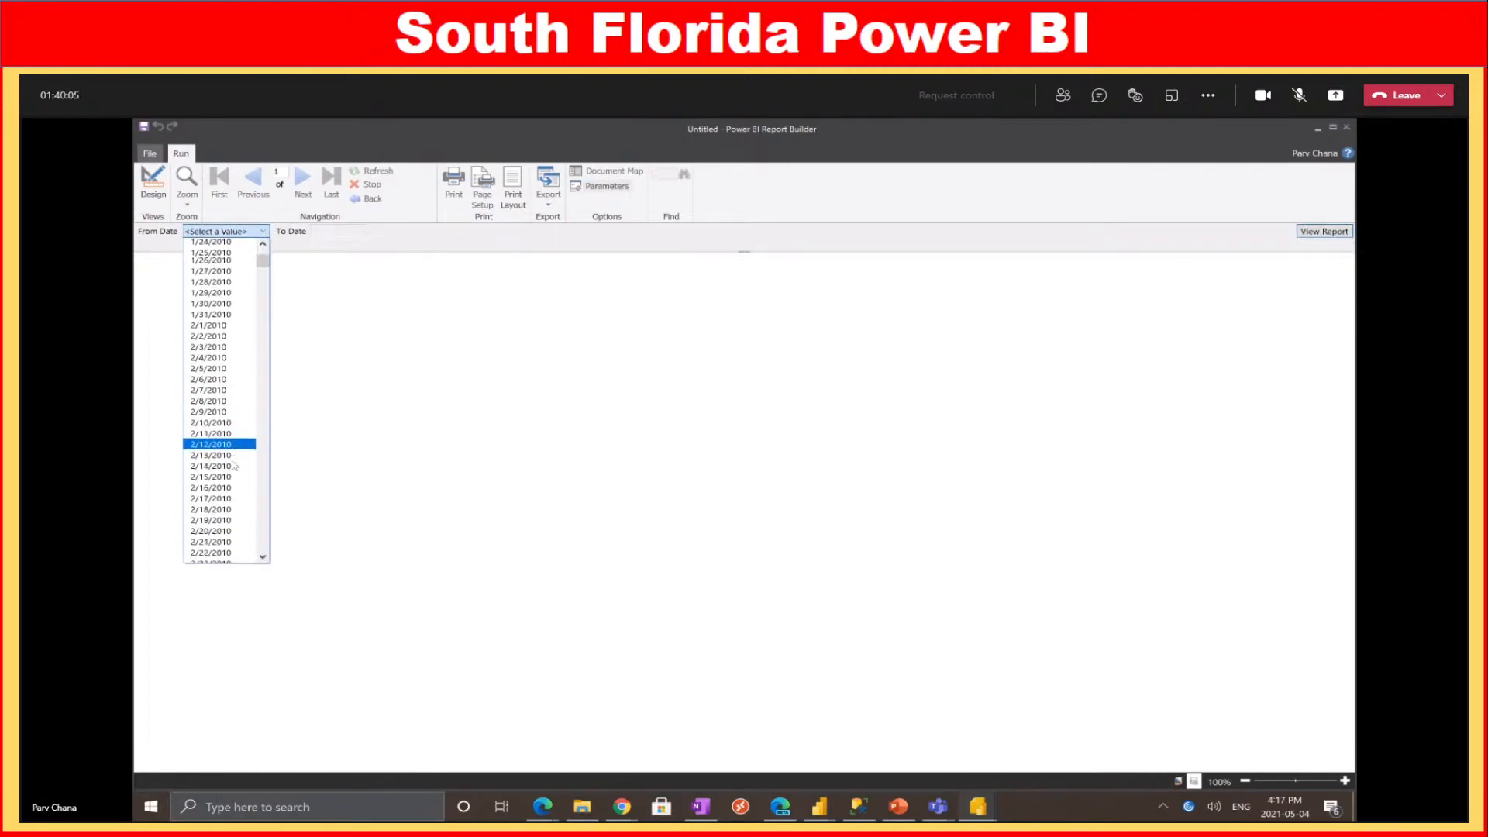
{"action": "scroll", "coordinate": [227, 454], "scroll_direction": "down", "scroll_amount": 20}
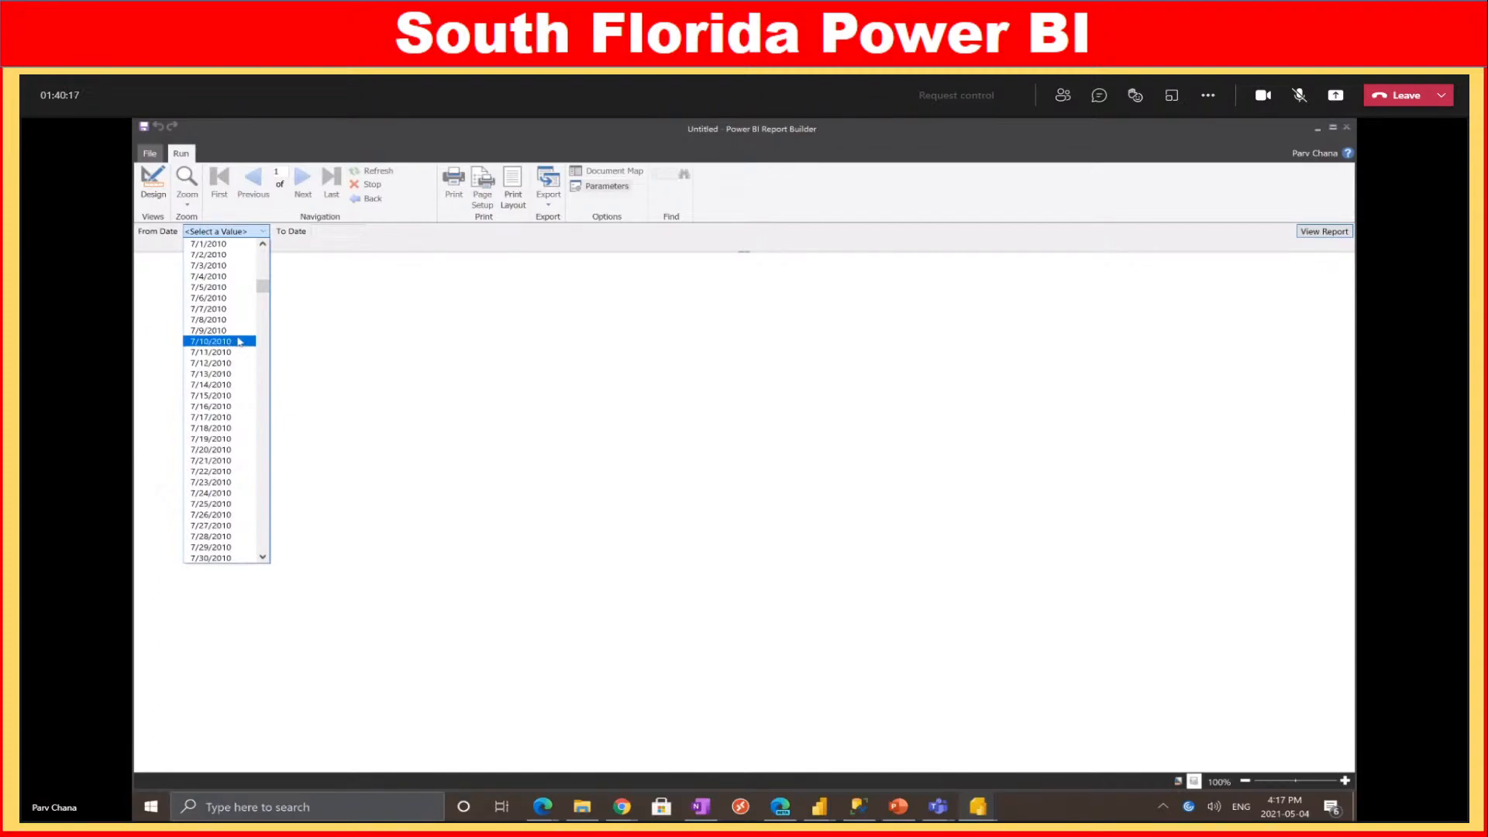
{"action": "scroll", "coordinate": [252, 314], "scroll_direction": "down", "scroll_amount": 2}
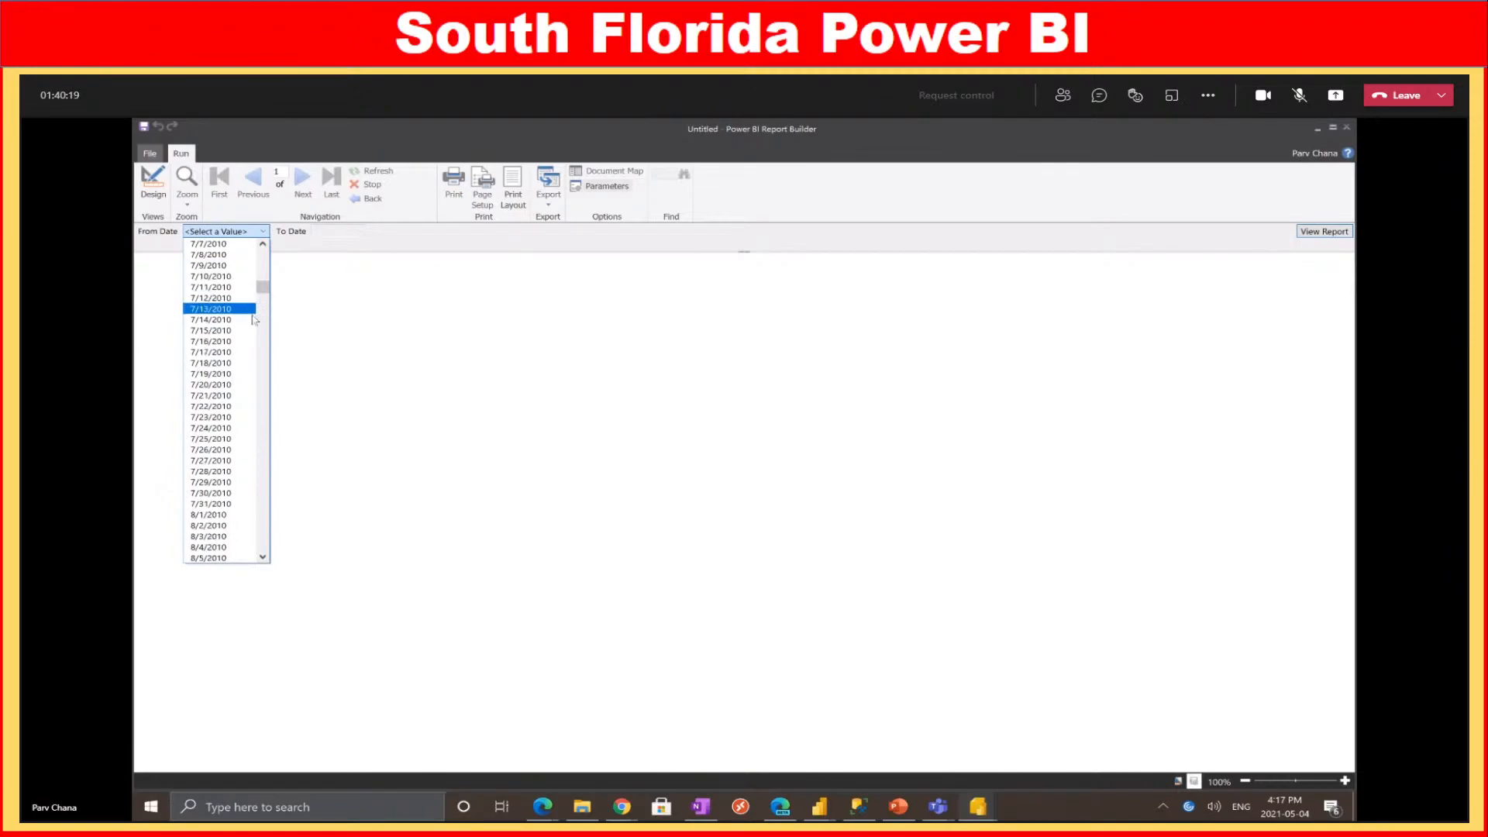
{"action": "scroll", "coordinate": [237, 419], "scroll_direction": "down", "scroll_amount": 2}
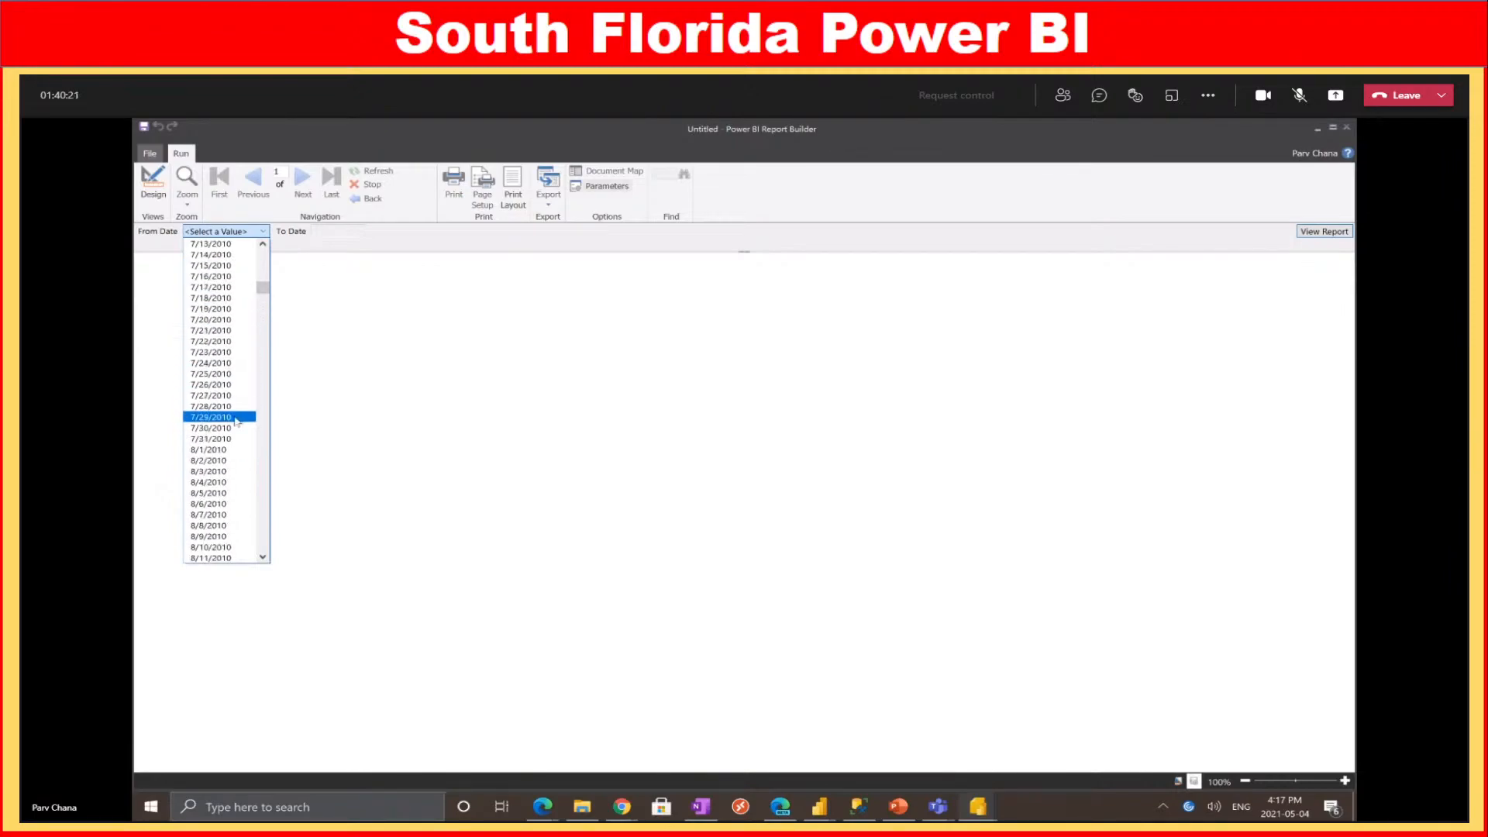
{"action": "scroll", "coordinate": [248, 465], "scroll_direction": "down", "scroll_amount": 2}
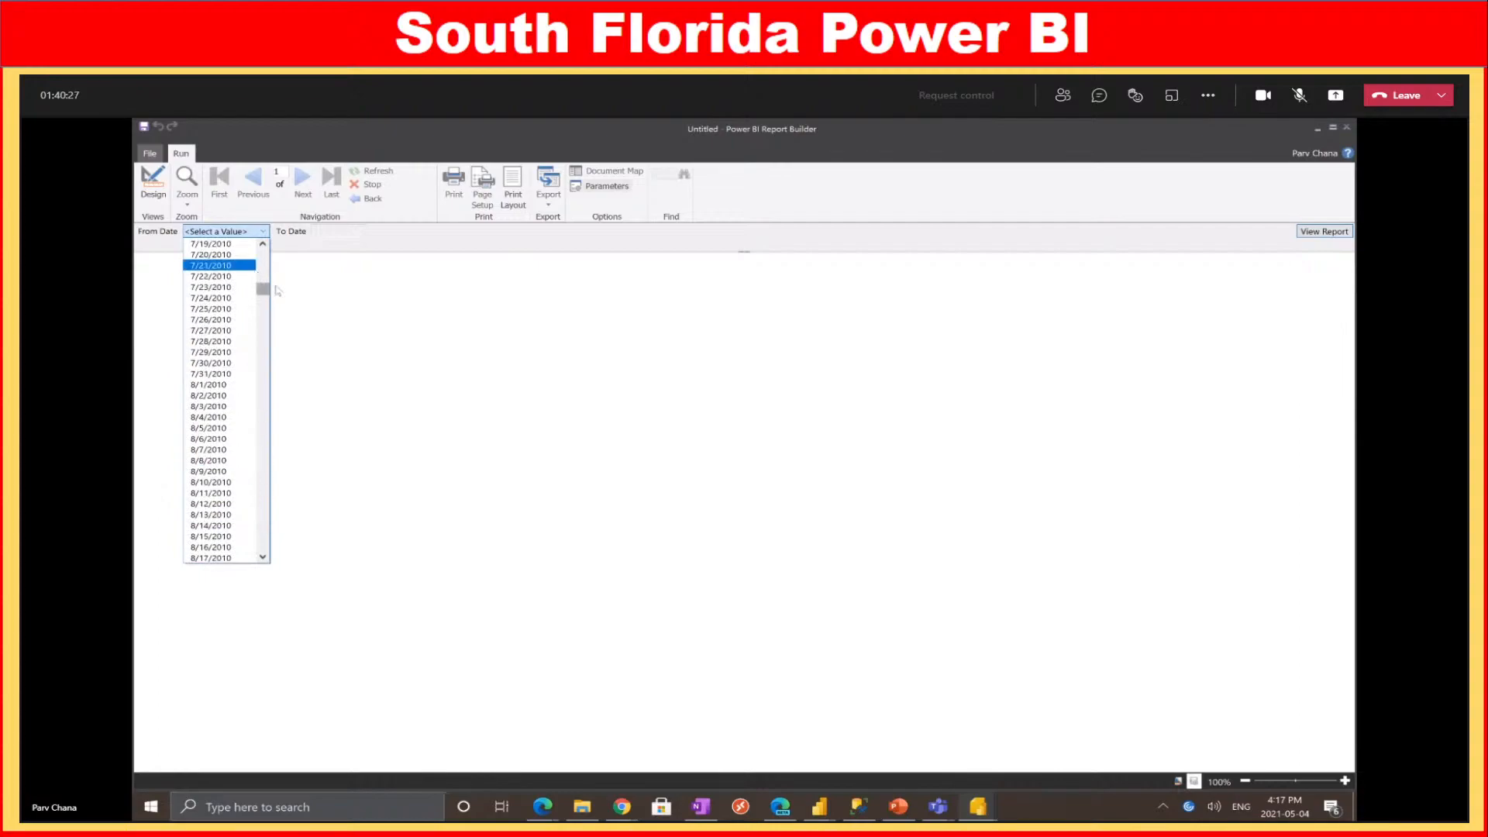
{"action": "left_click", "coordinate": [228, 277]}
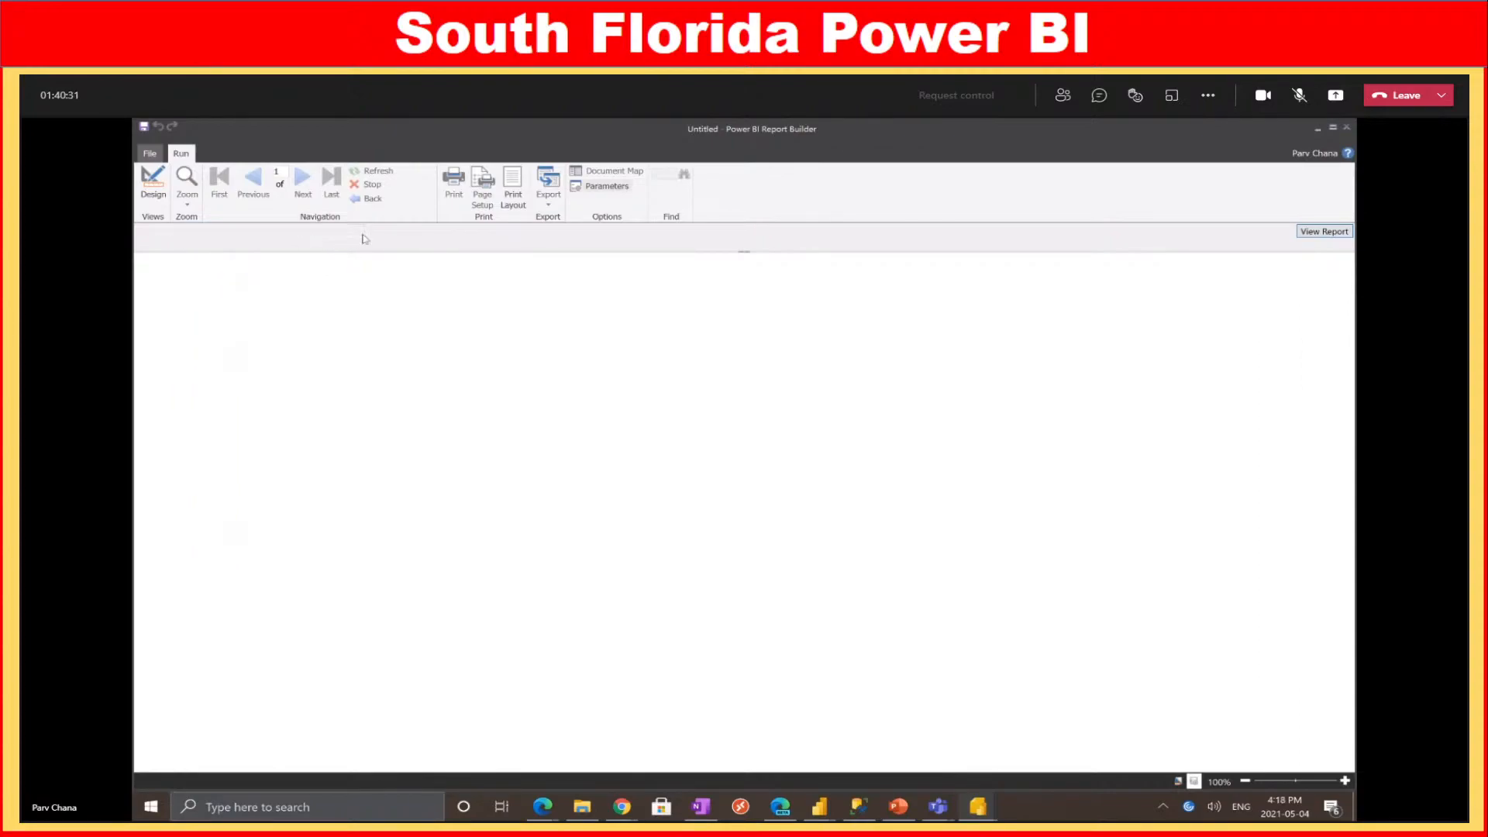
{"action": "left_click", "coordinate": [366, 232]}
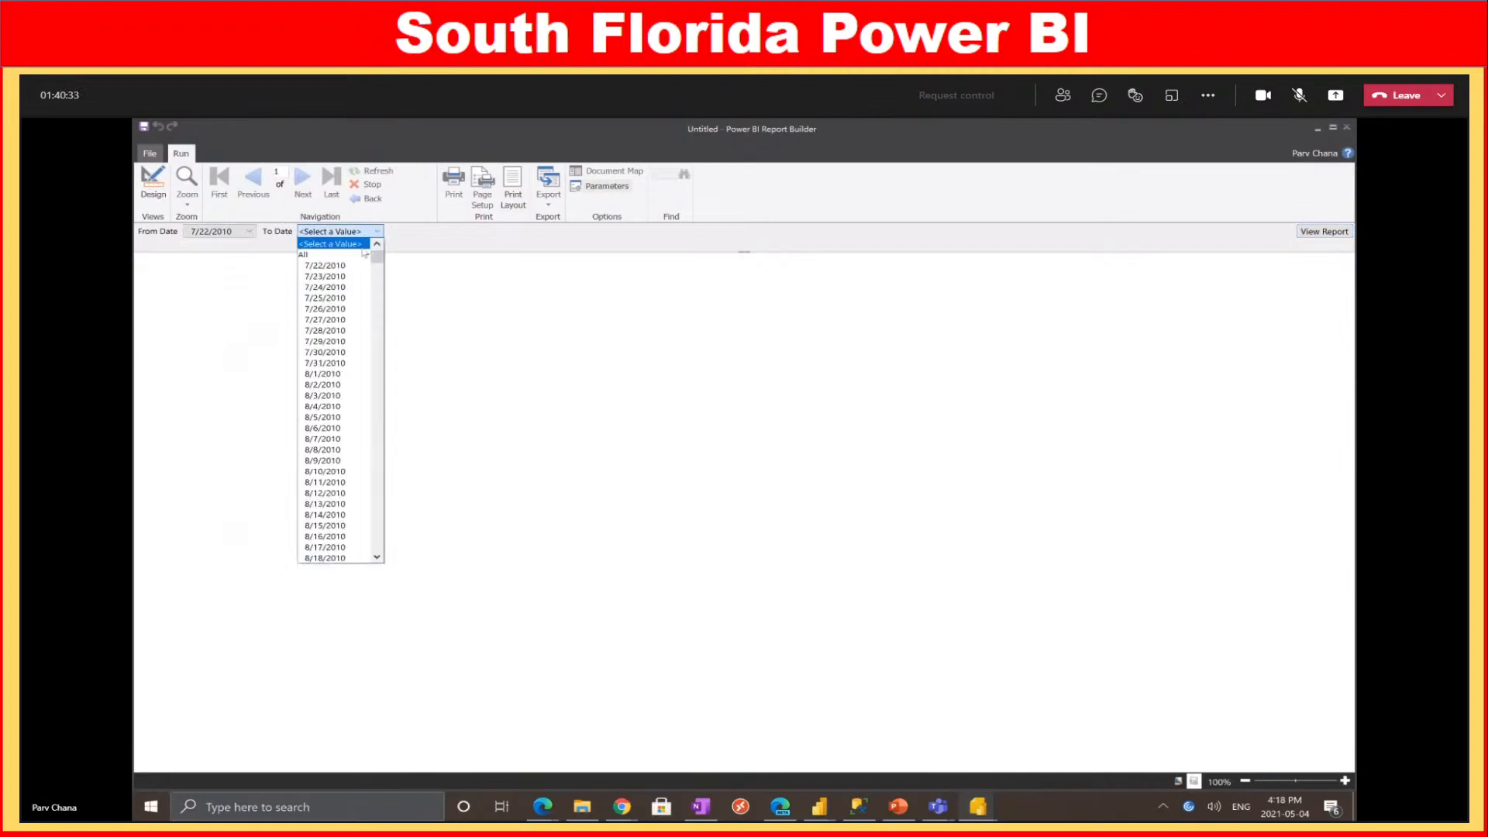
{"action": "scroll", "coordinate": [345, 372], "scroll_direction": "down", "scroll_amount": 3}
{"action": "scroll", "coordinate": [345, 380], "scroll_direction": "down", "scroll_amount": 10}
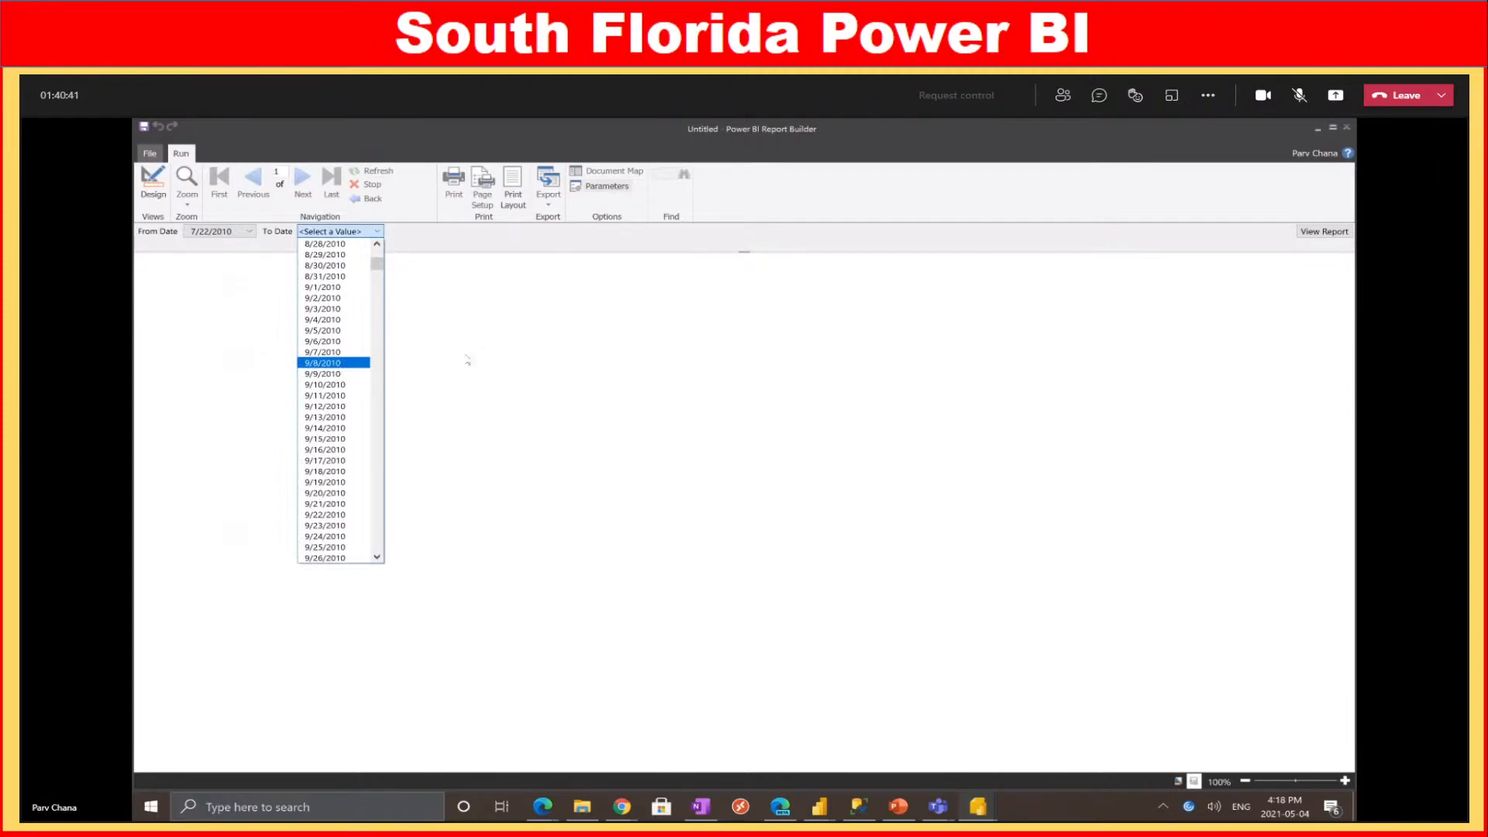
{"action": "left_click", "coordinate": [435, 329]}
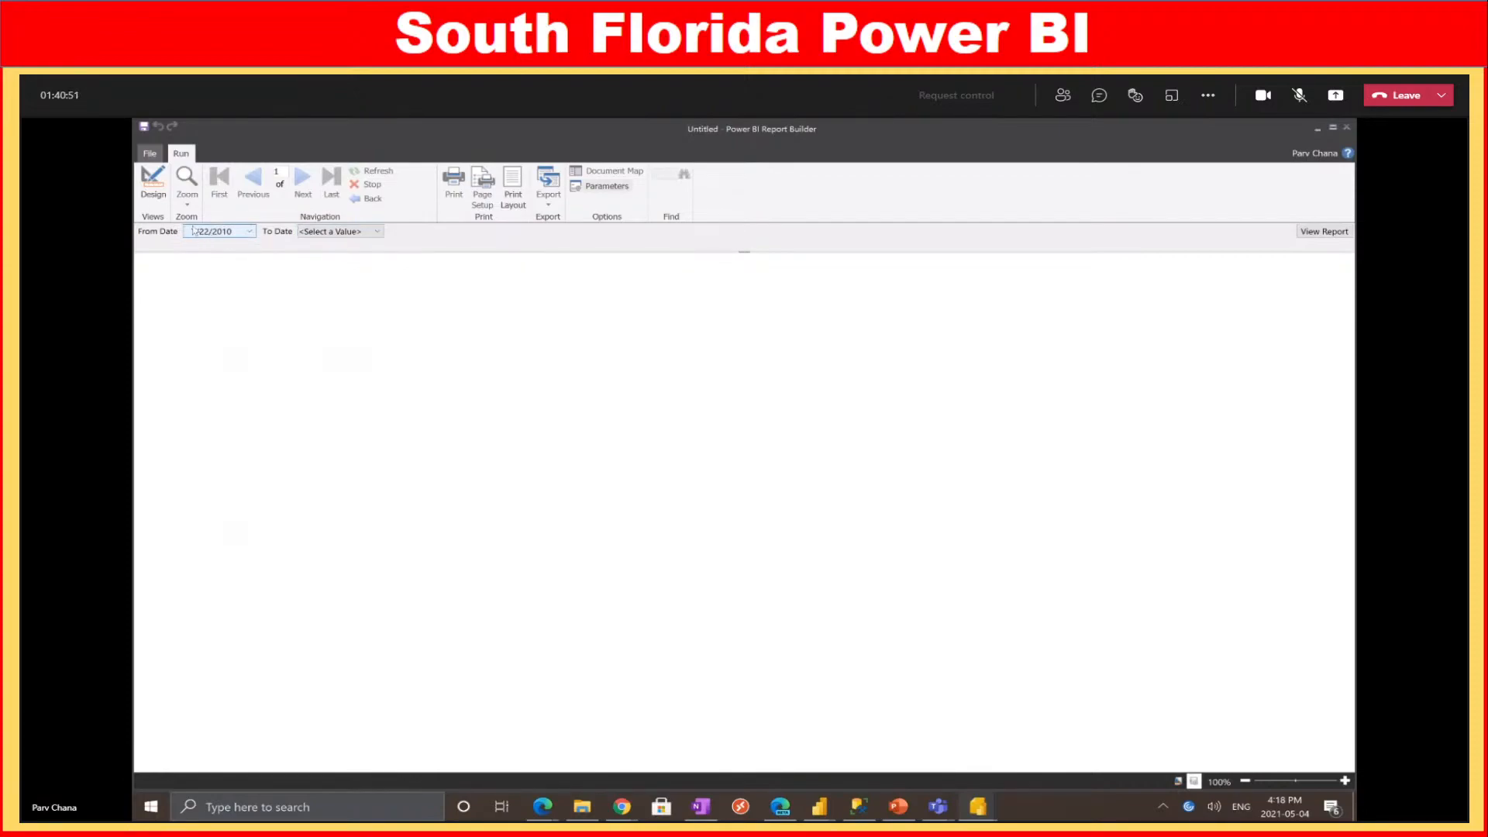
Return to design view, review DataSet1's DAX query, then switch to the Sales Report - Vancouver Meetup file
{"action": "left_click", "coordinate": [154, 186]}
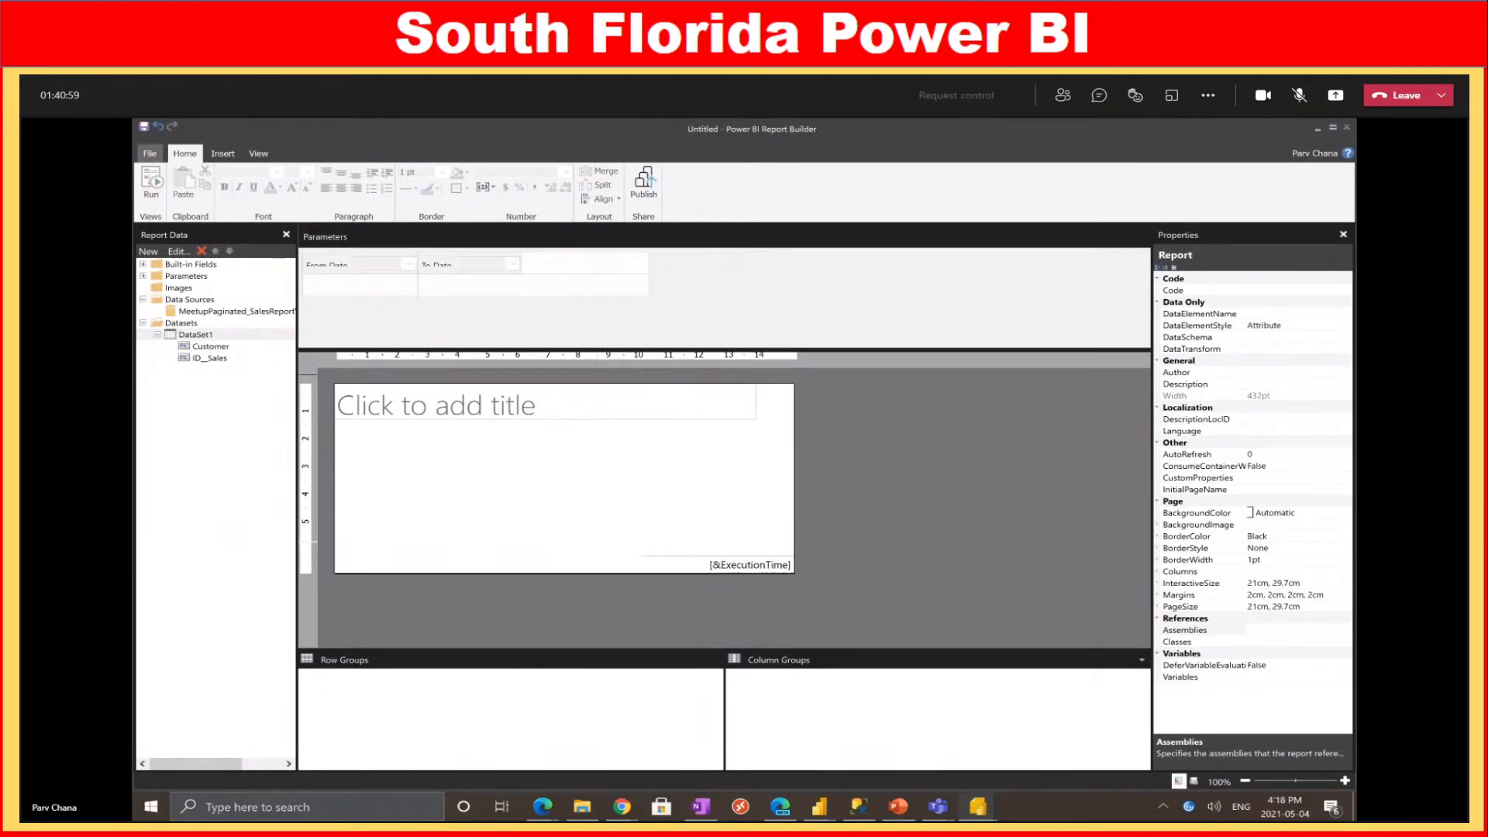
{"action": "right_click", "coordinate": [206, 335]}
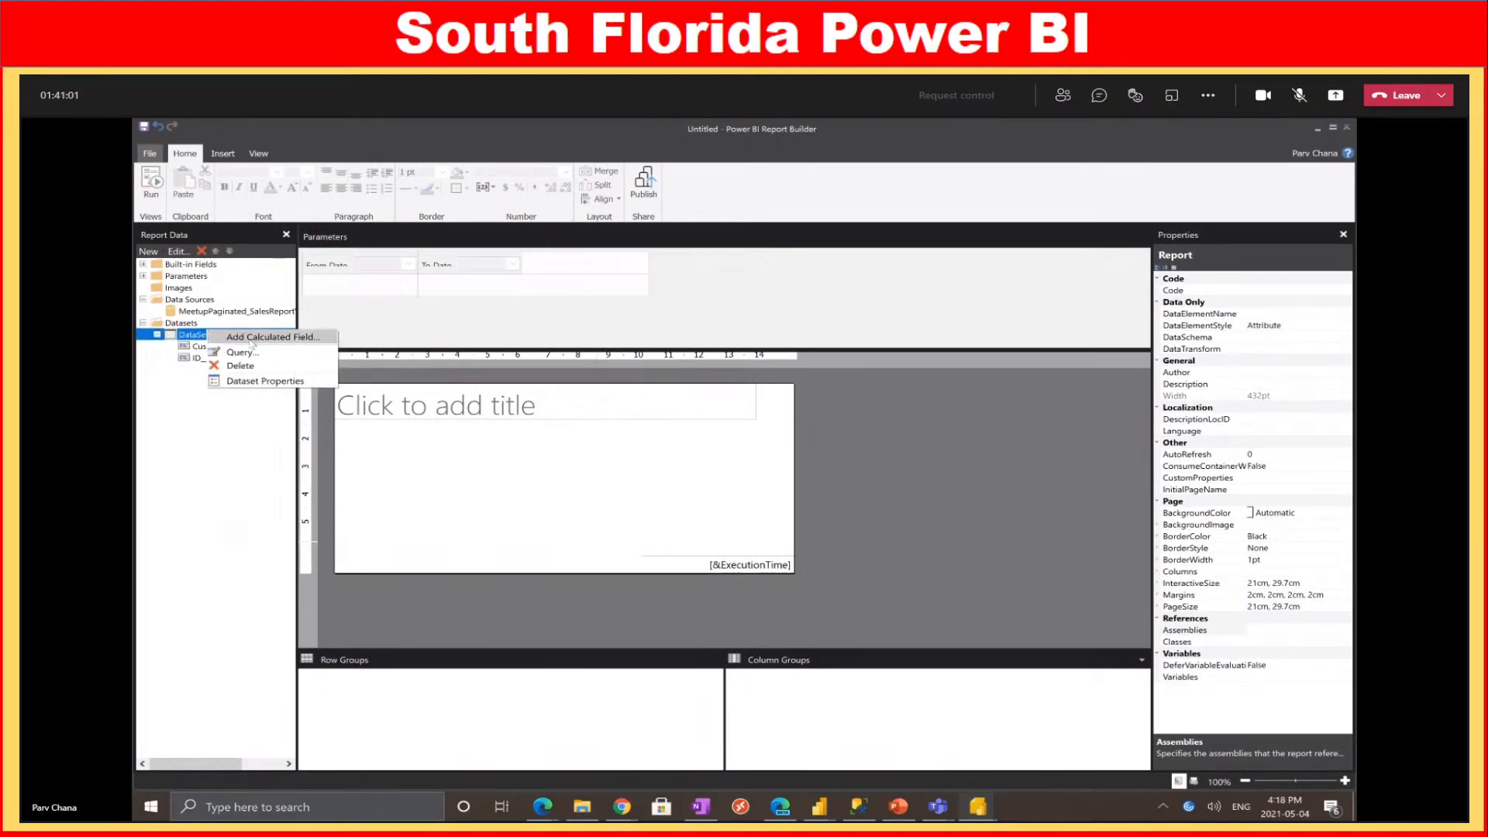
{"action": "left_click", "coordinate": [266, 382]}
{"action": "left_click_drag", "start_coordinate": [1004, 449], "coordinate": [449, 374]}
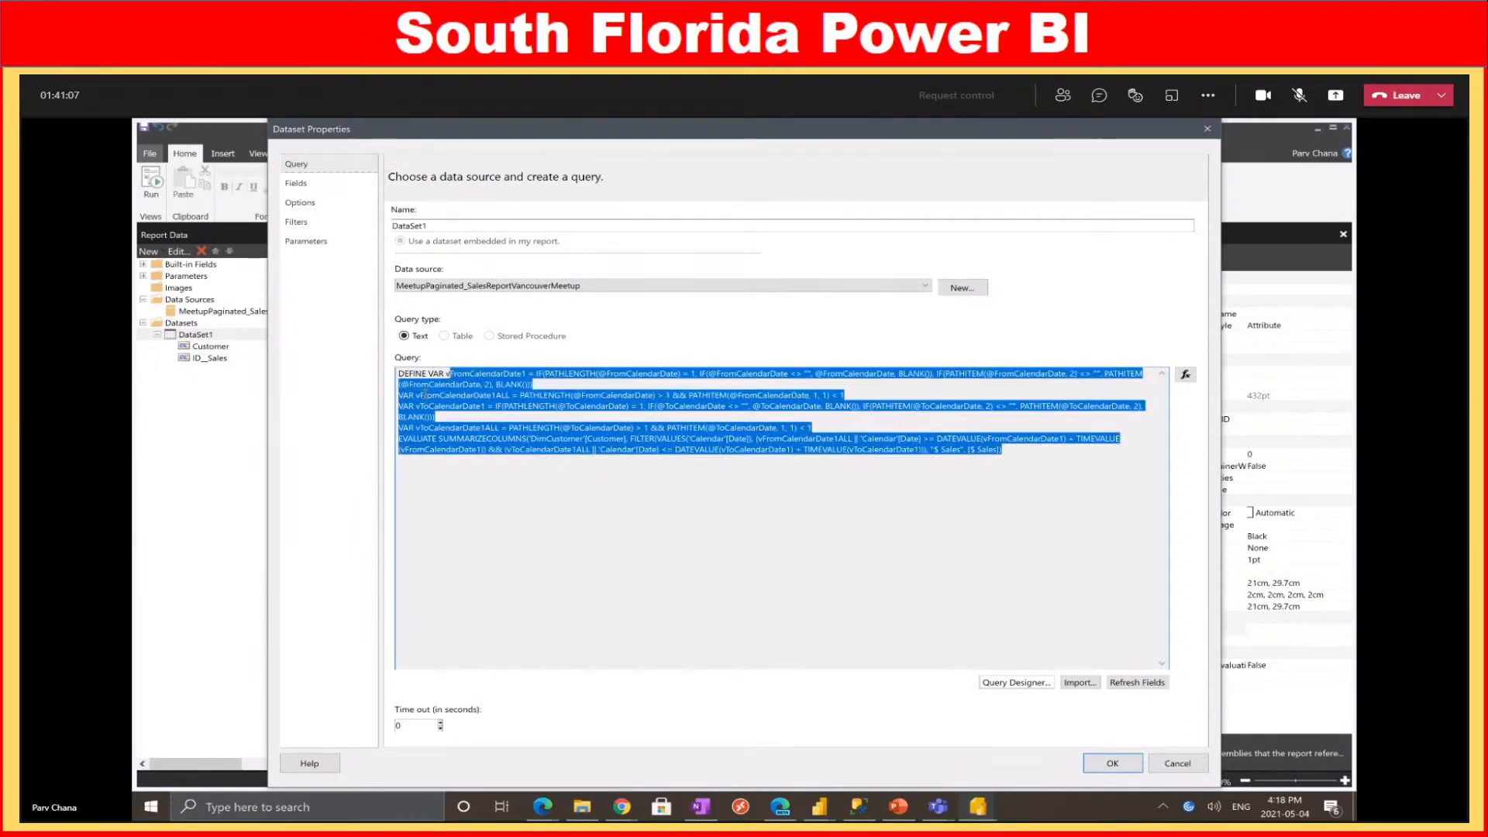
{"action": "left_click", "coordinate": [504, 562]}
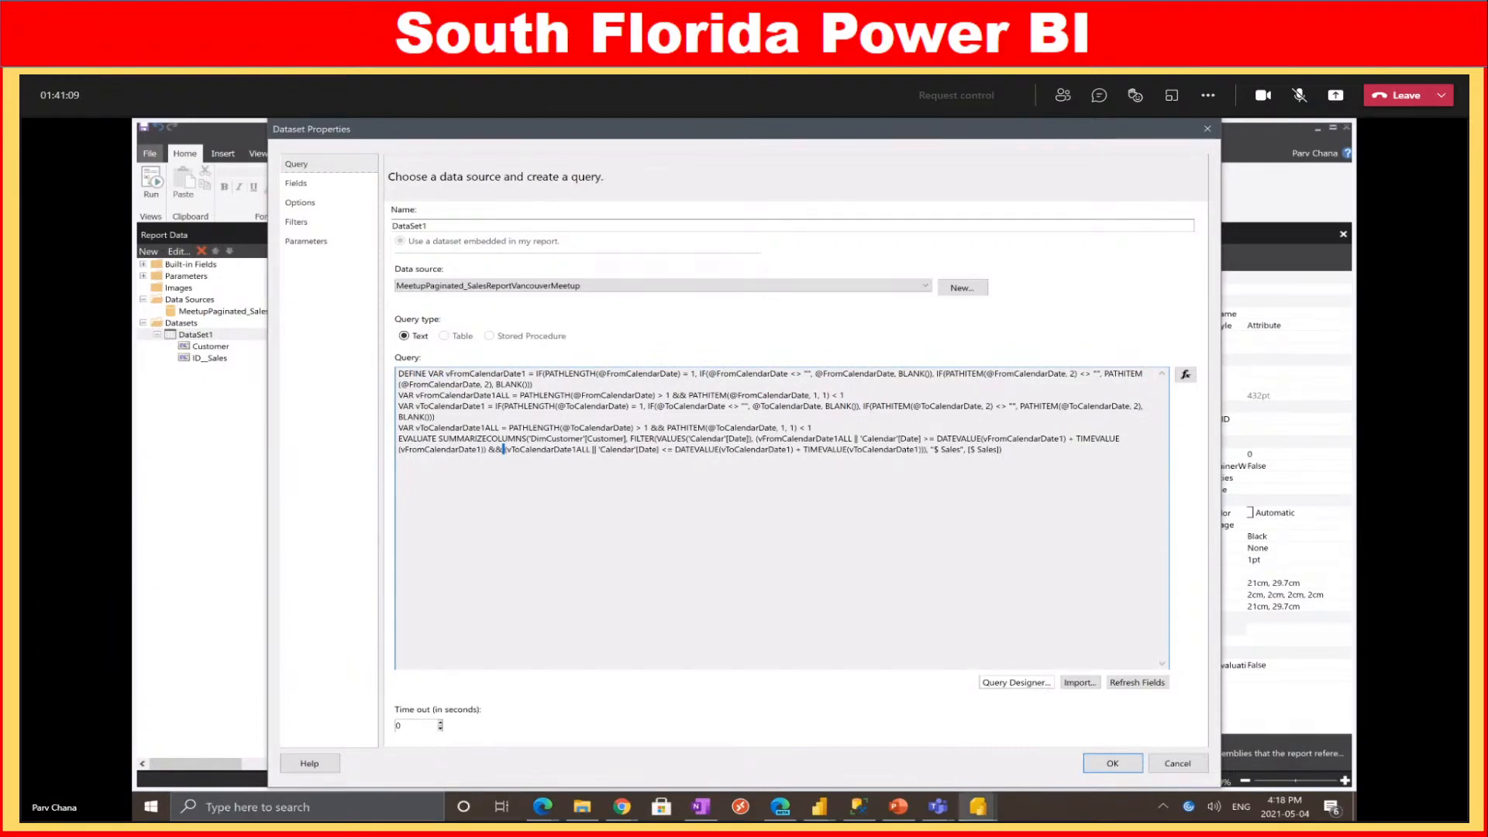
{"action": "left_click", "coordinate": [823, 808]}
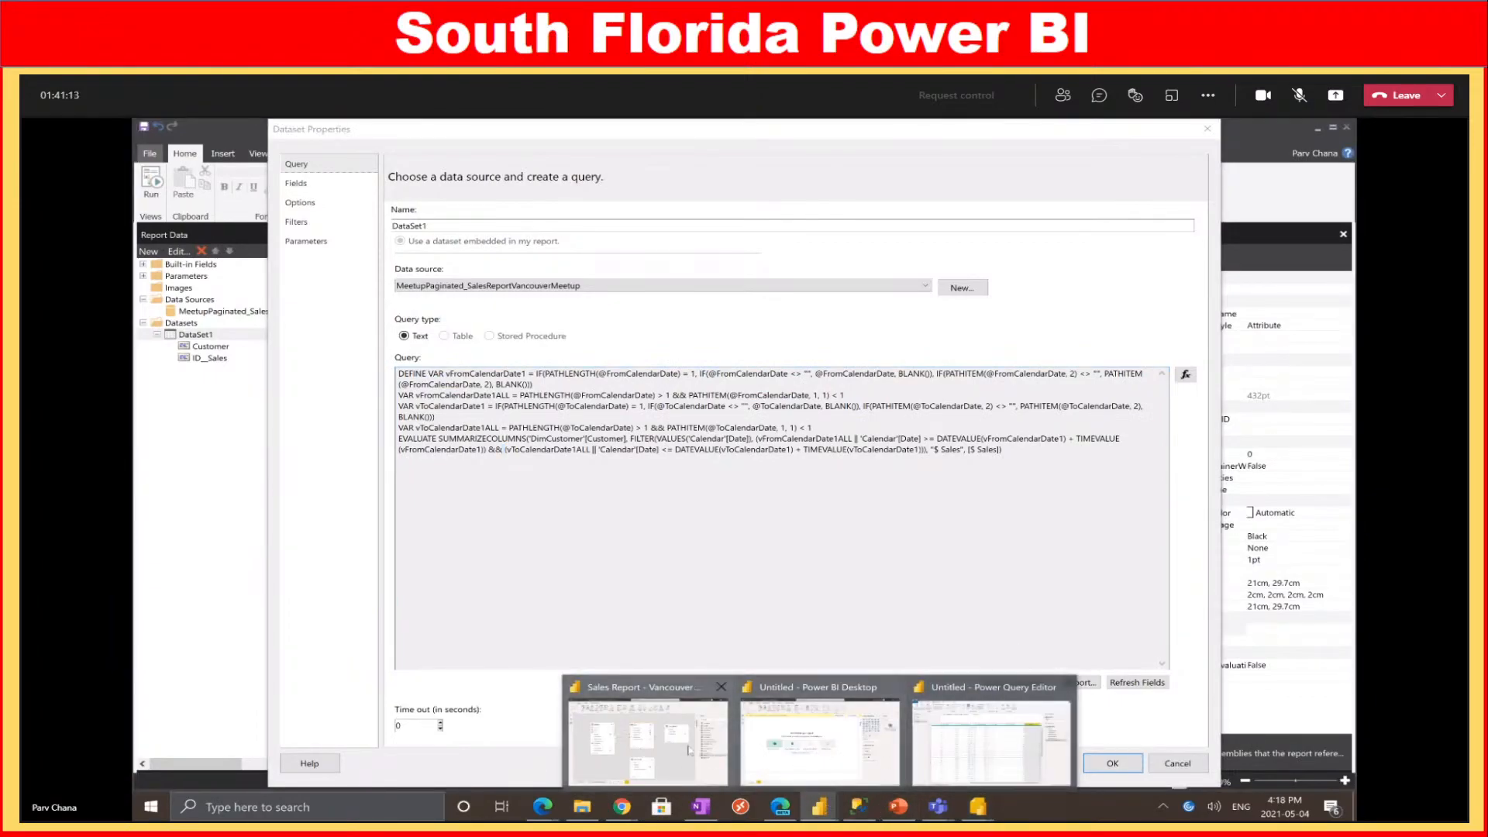
{"action": "left_click", "coordinate": [662, 748]}
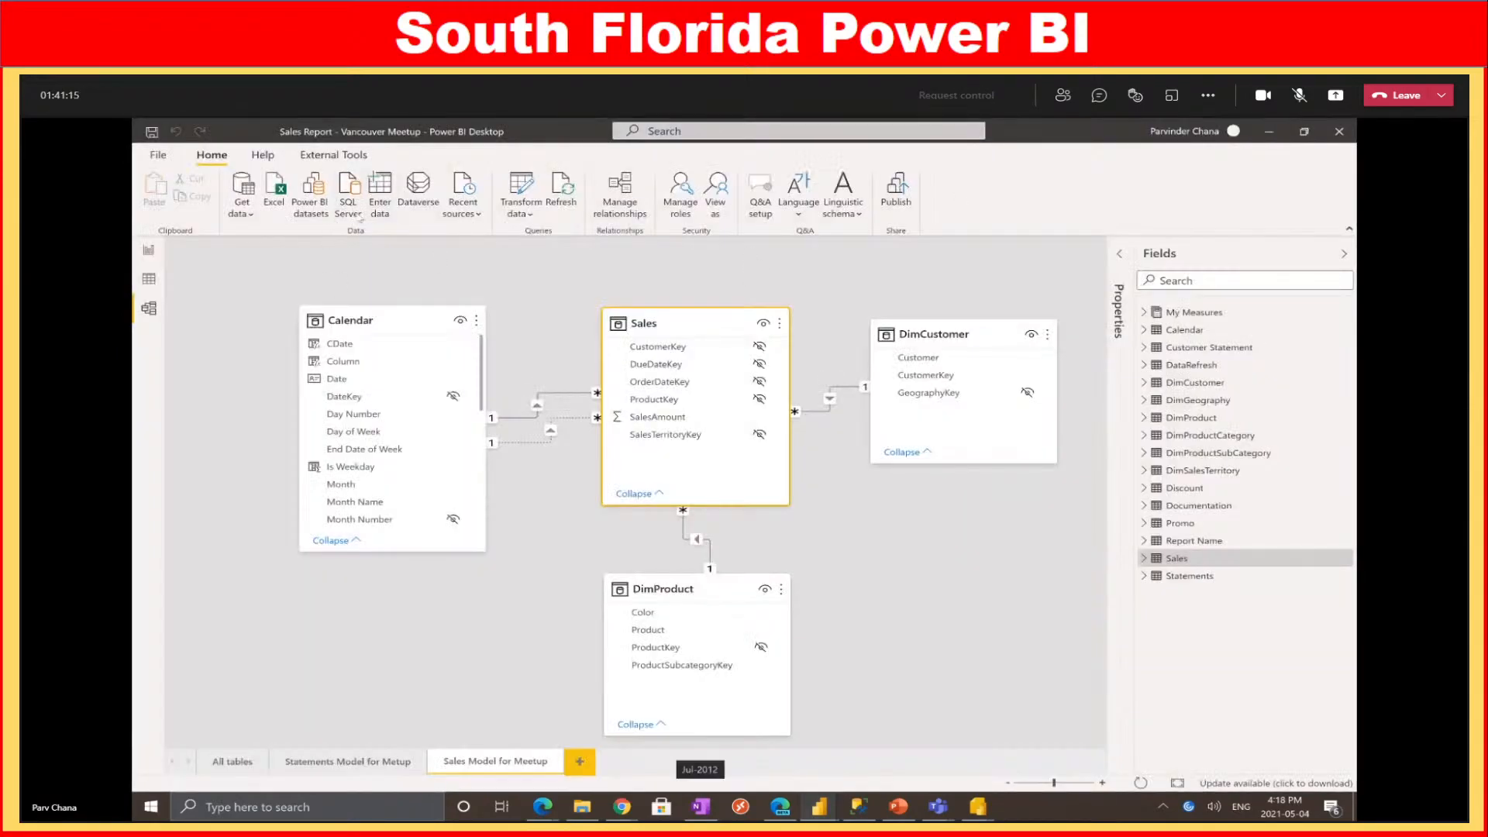
Go to the Get Customer Sales Query page and show the Performance analyzer pane
{"action": "left_click", "coordinate": [148, 252]}
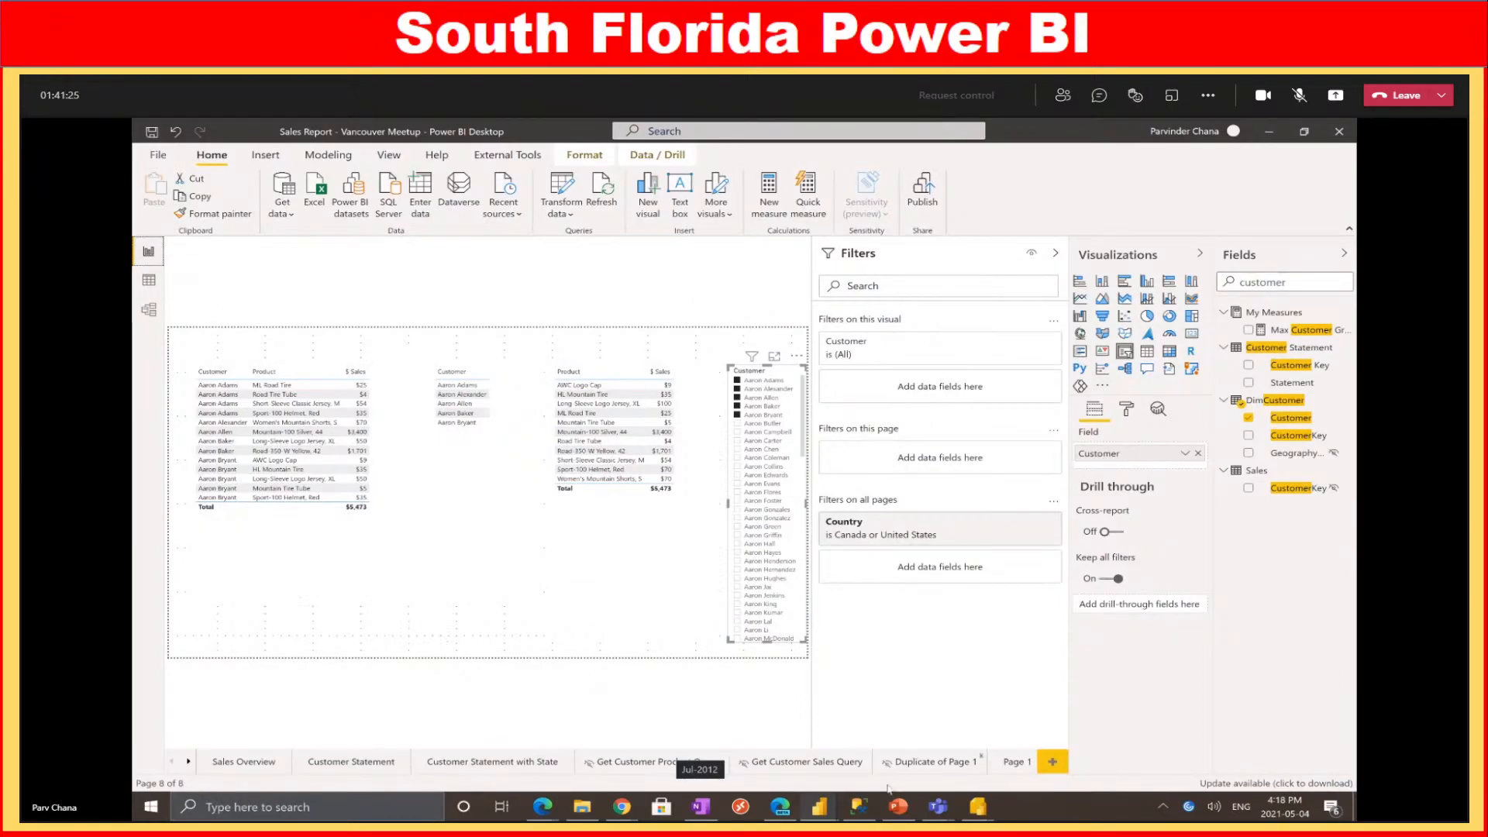
{"action": "left_click", "coordinate": [831, 762]}
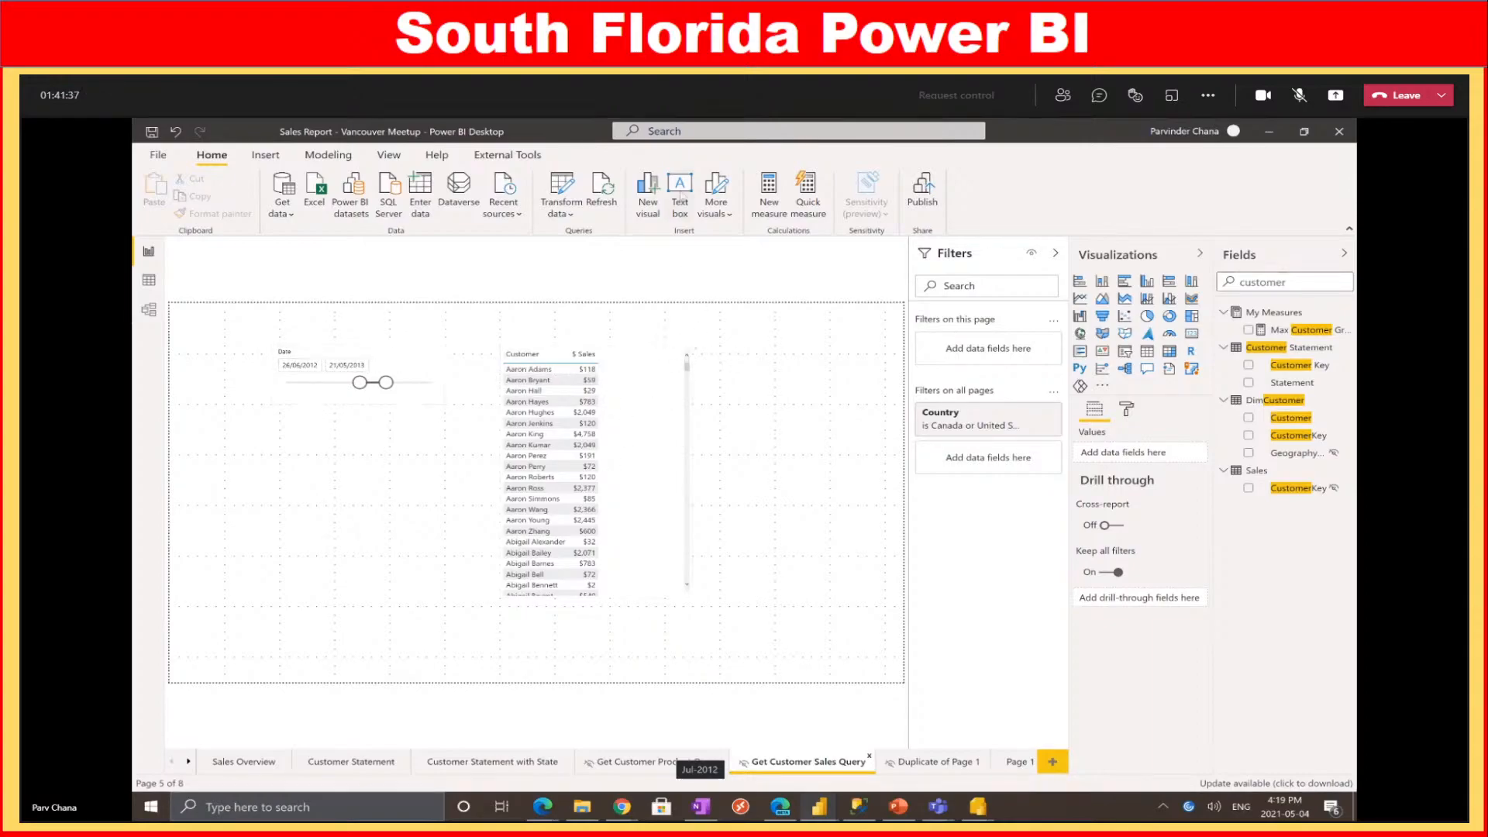
{"action": "left_click", "coordinate": [383, 159]}
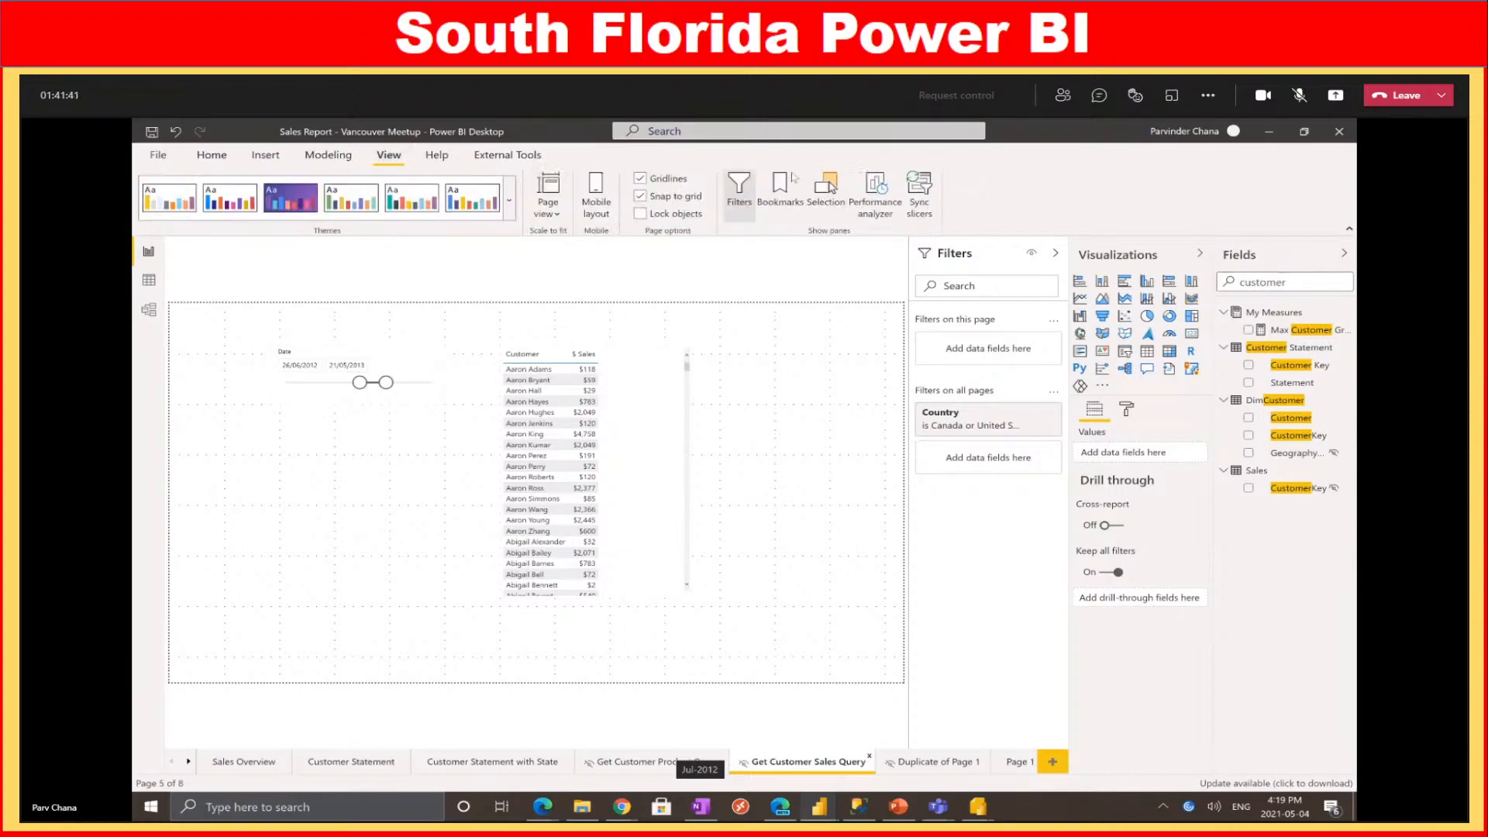
{"action": "left_click", "coordinate": [875, 190]}
Record and refresh the visuals, then copy the Table visual's DAX query (165 ms)
{"action": "left_click", "coordinate": [801, 284]}
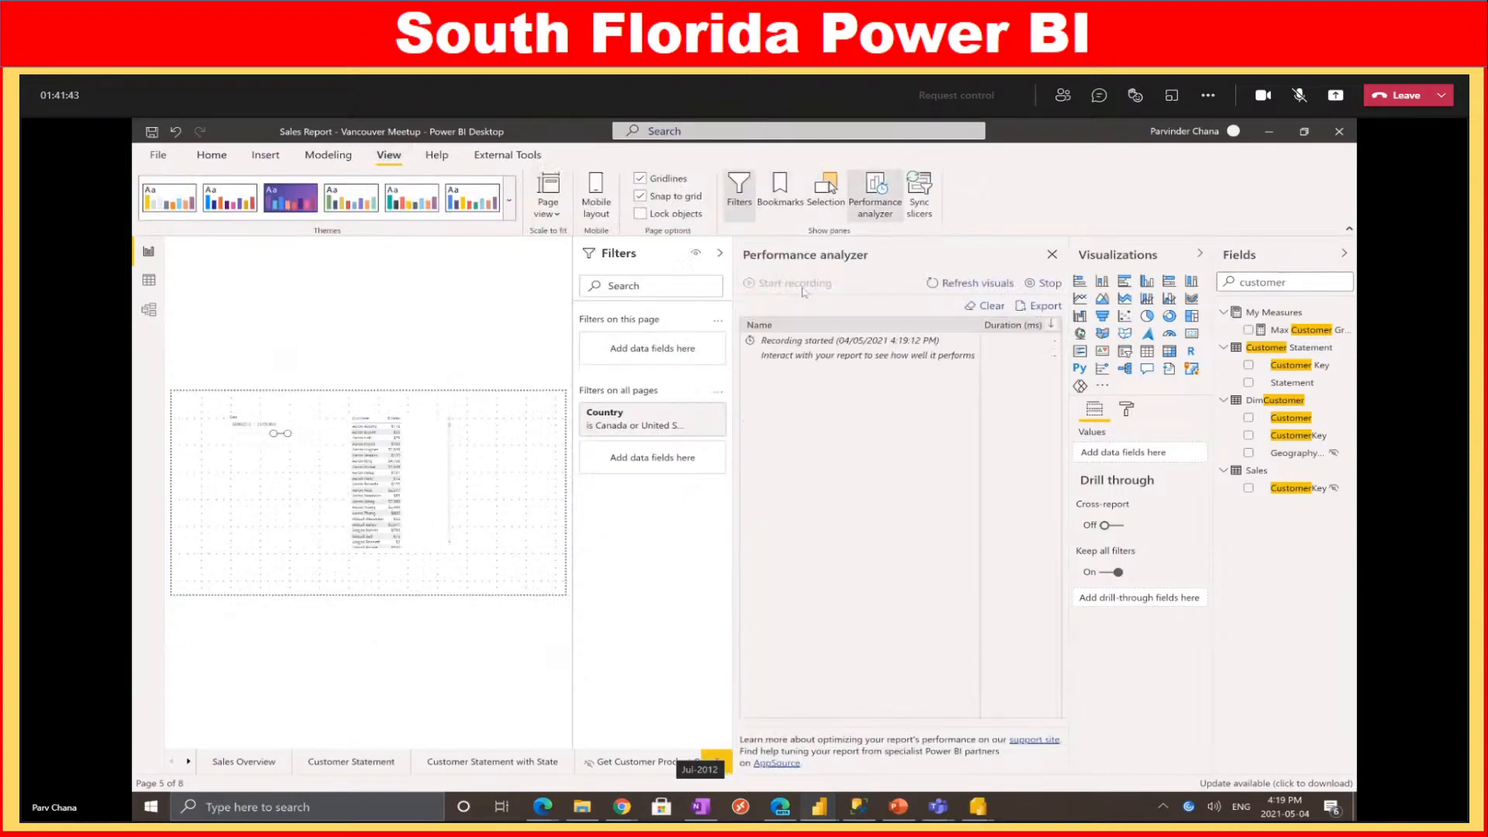
{"action": "left_click", "coordinate": [991, 287]}
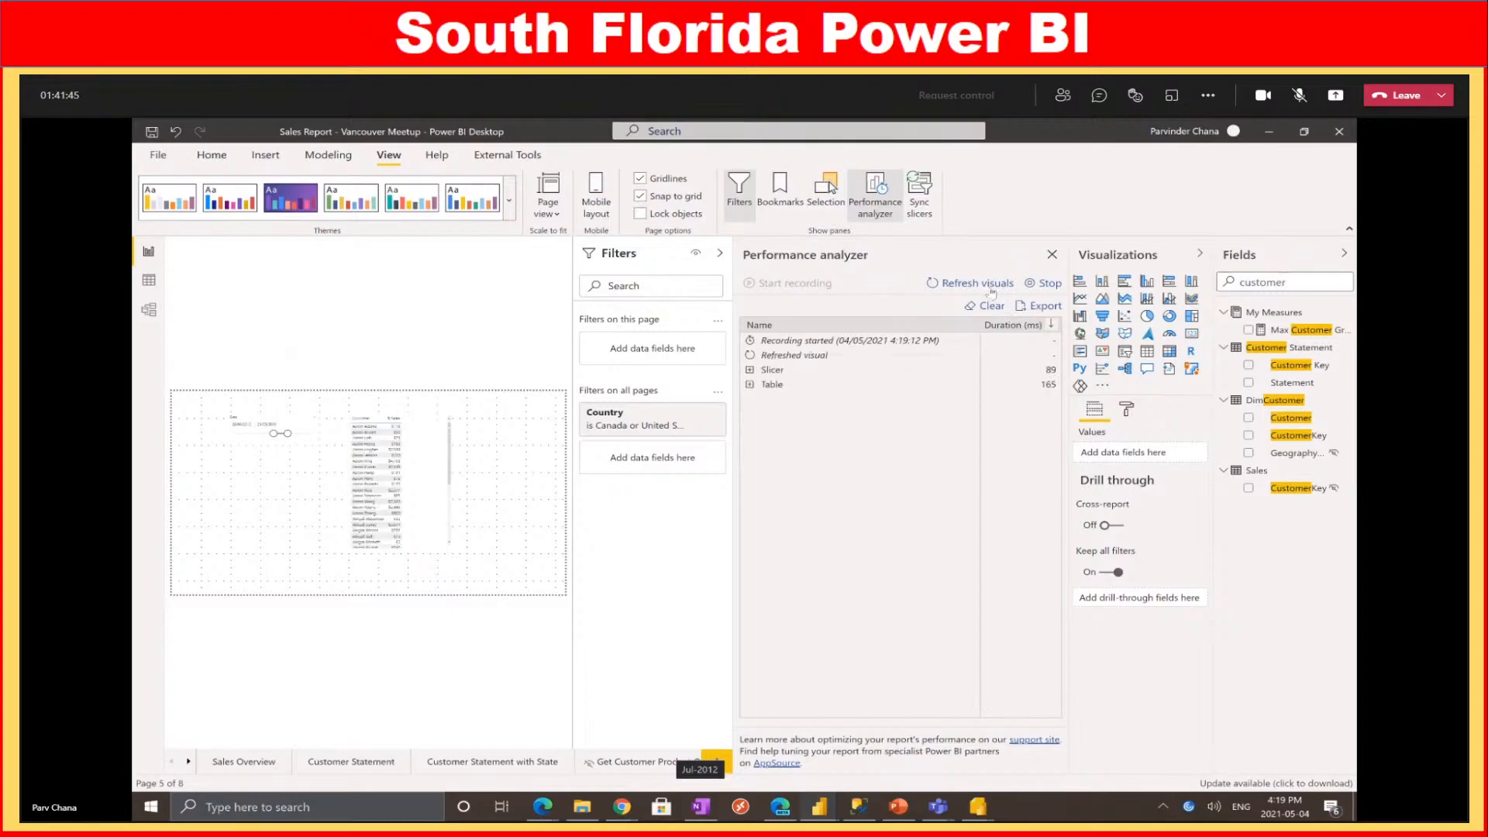
{"action": "left_click", "coordinate": [751, 385]}
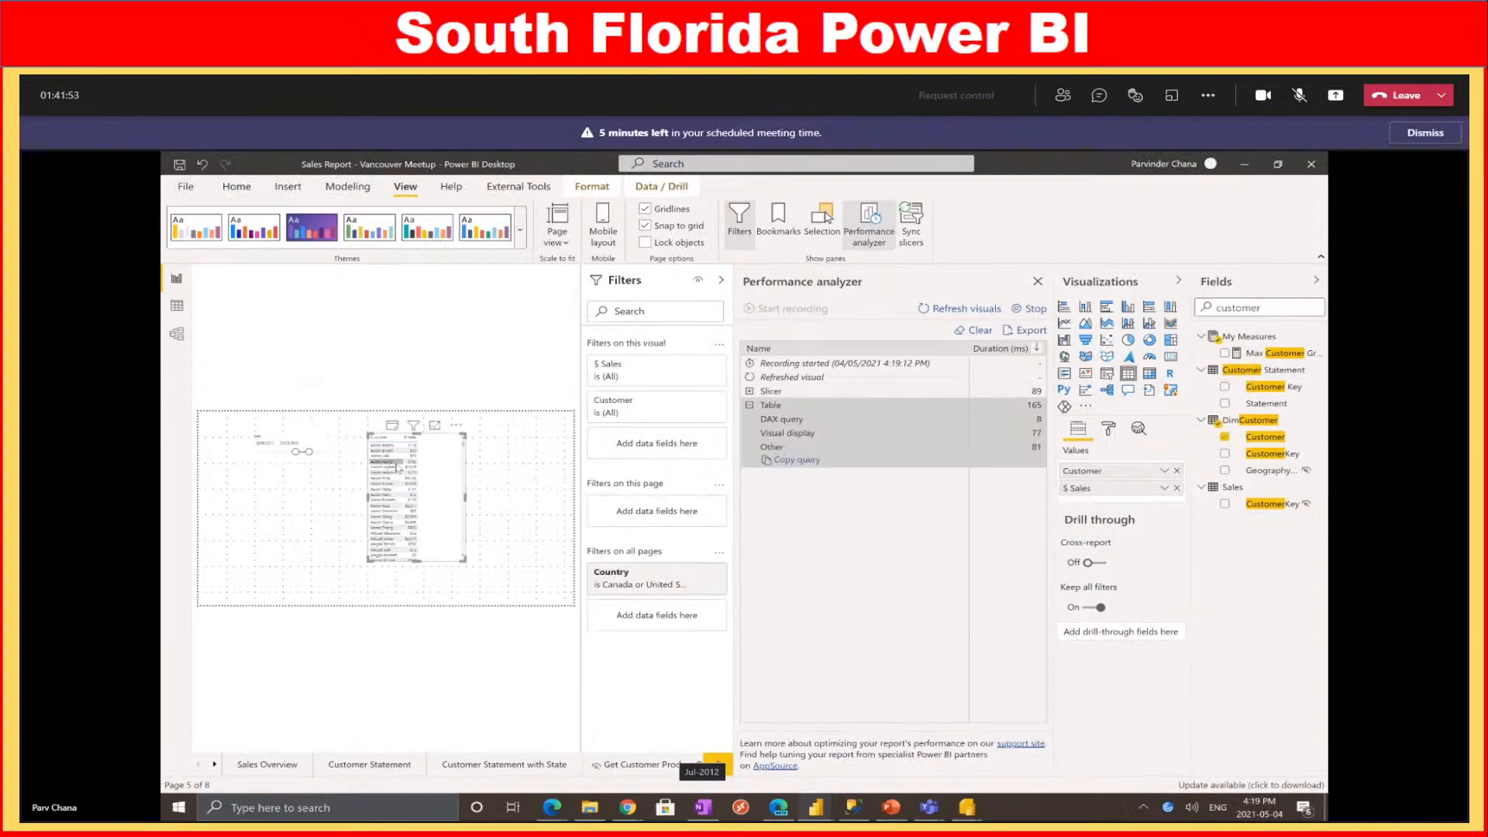
{"action": "left_click", "coordinate": [810, 462]}
Paste the copied DAX query into a new, maximized Notepad document
{"action": "left_click", "coordinate": [403, 806]}
{"action": "type", "text": "notepad"}
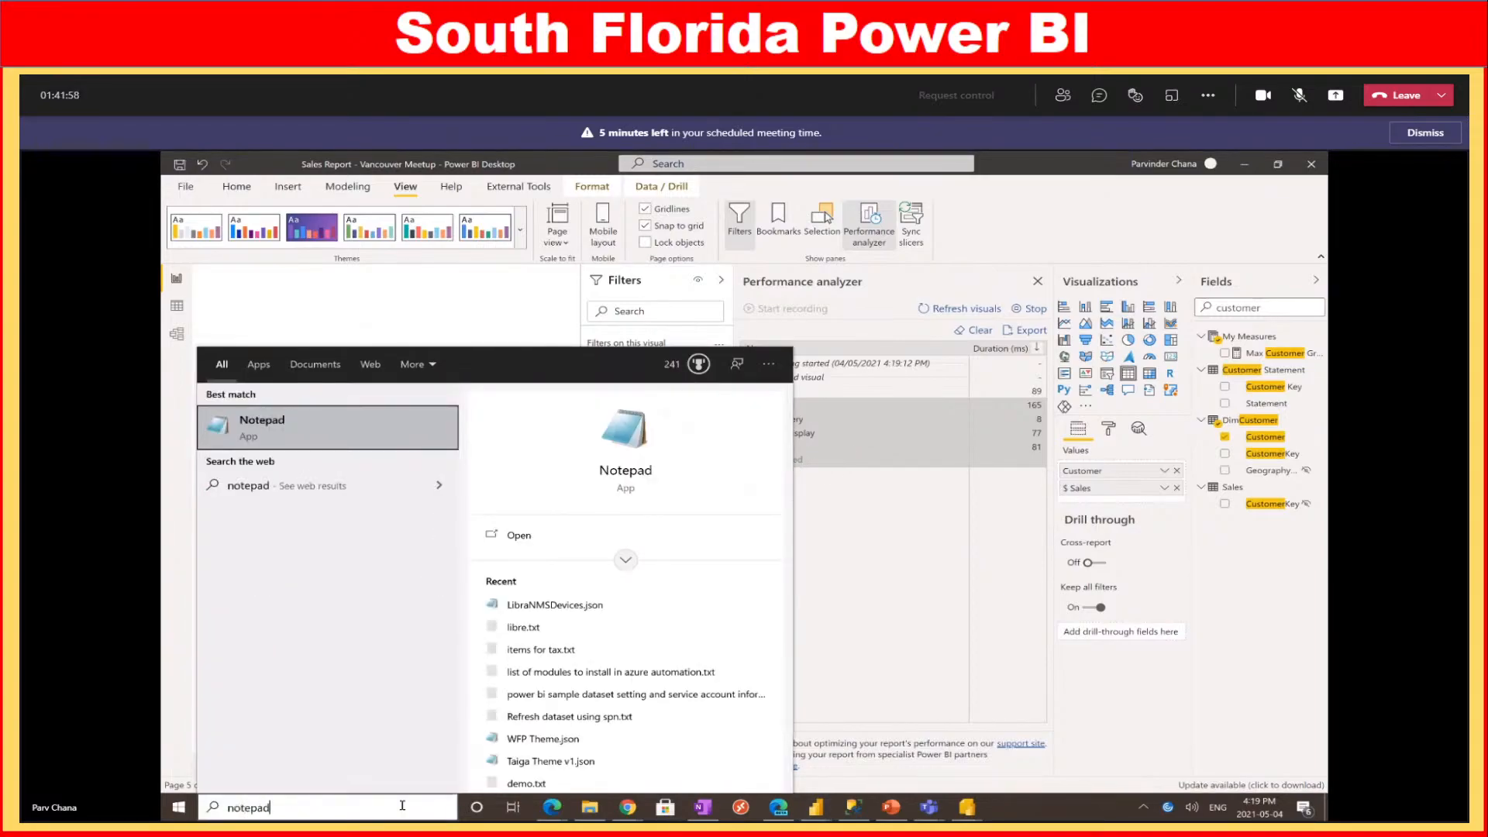
{"action": "key", "text": "Return"}
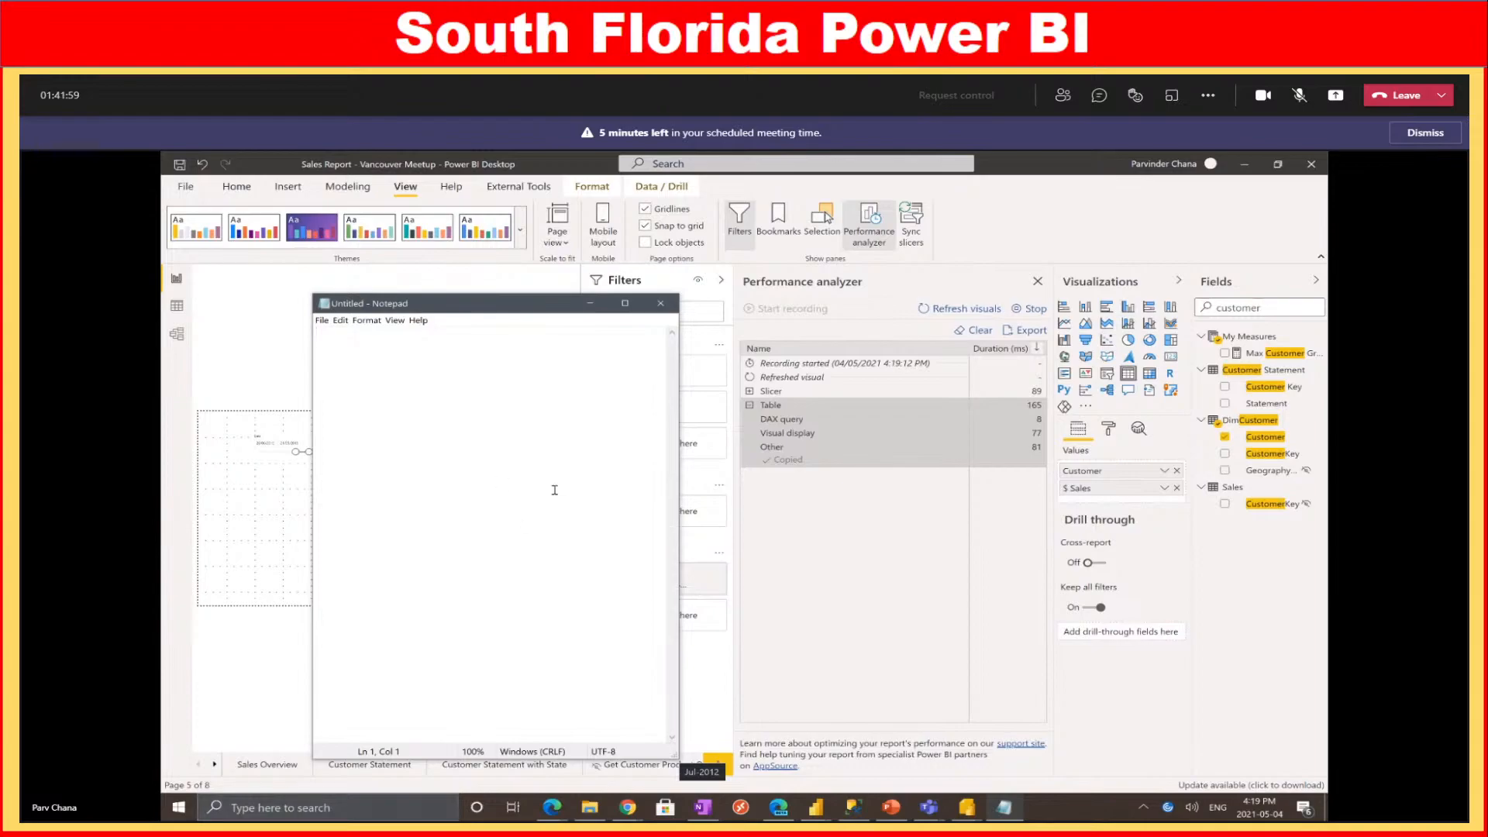
{"action": "key", "text": "ctrl+v"}
{"action": "left_click", "coordinate": [625, 303]}
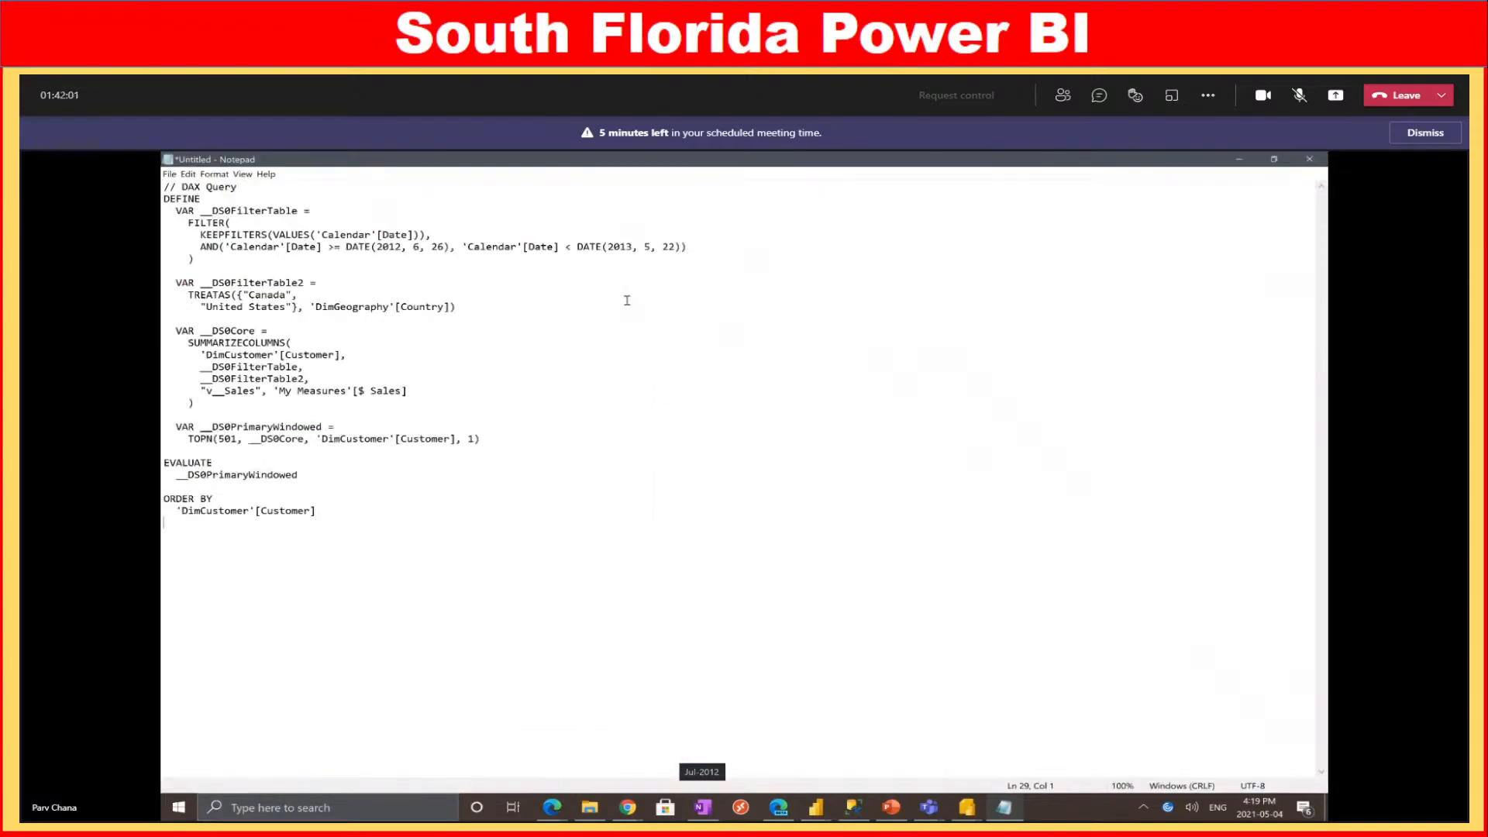
Review the date filter (2012-06-26 to 2013-05-22), TREATAS country filter and SUMMARIZECOLUMNS, then minimize Notepad
{"action": "left_click_drag", "start_coordinate": [178, 213], "coordinate": [800, 247]}
{"action": "left_click", "coordinate": [243, 223]}
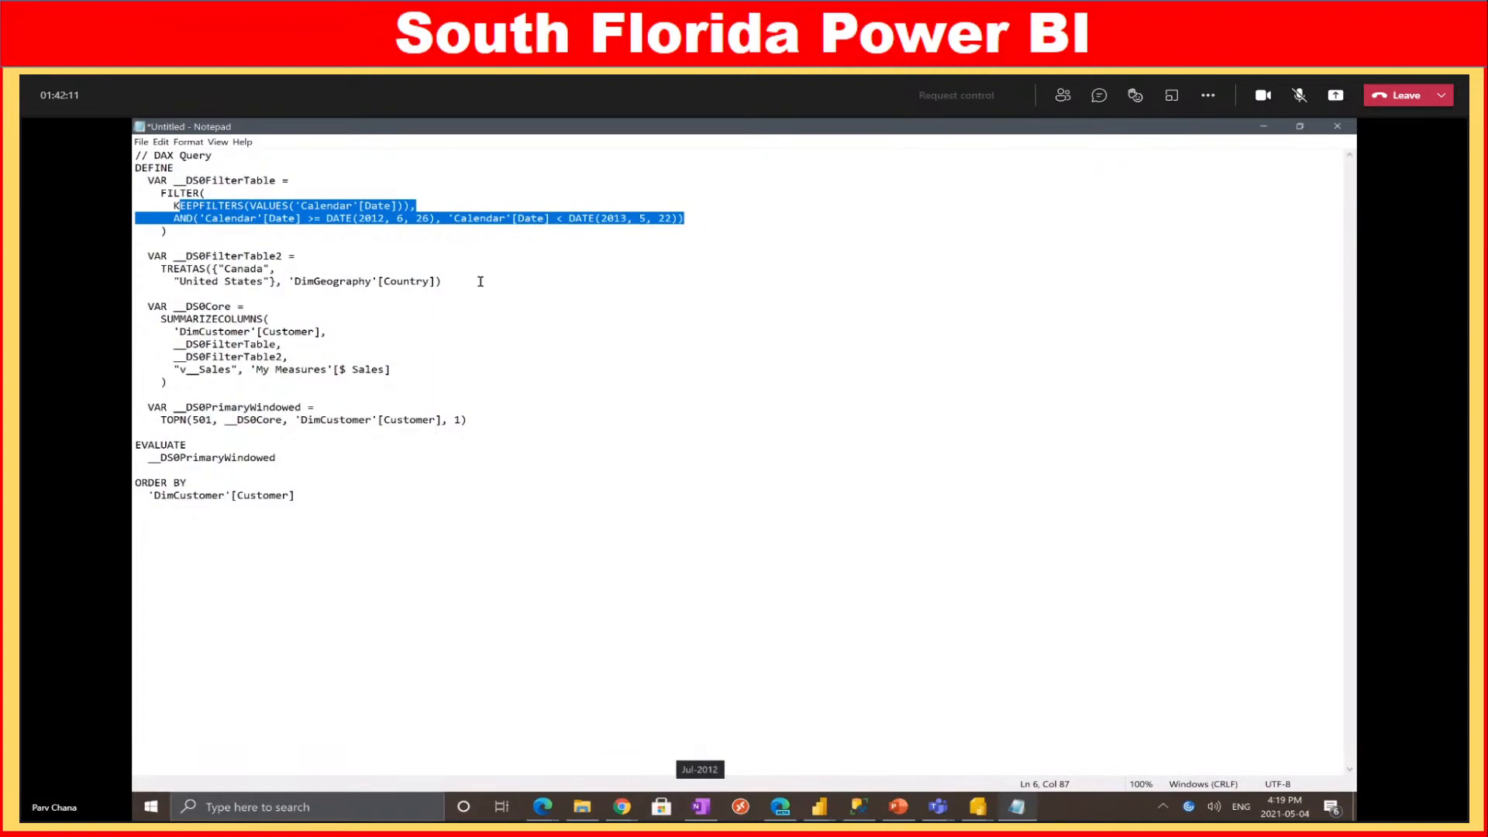
{"action": "left_click_drag", "start_coordinate": [473, 282], "coordinate": [141, 259]}
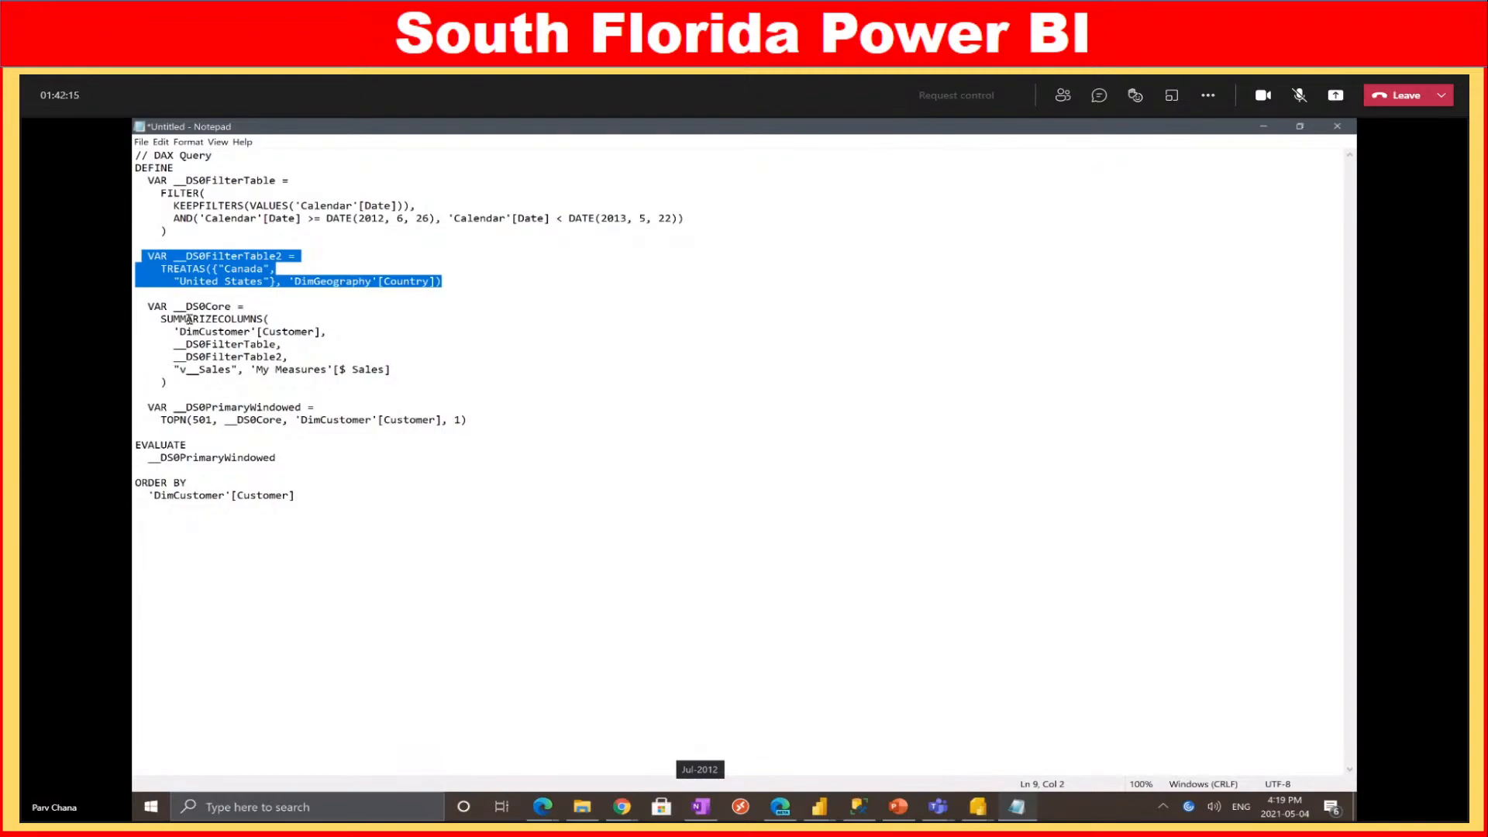
{"action": "left_click_drag", "start_coordinate": [180, 318], "coordinate": [271, 370]}
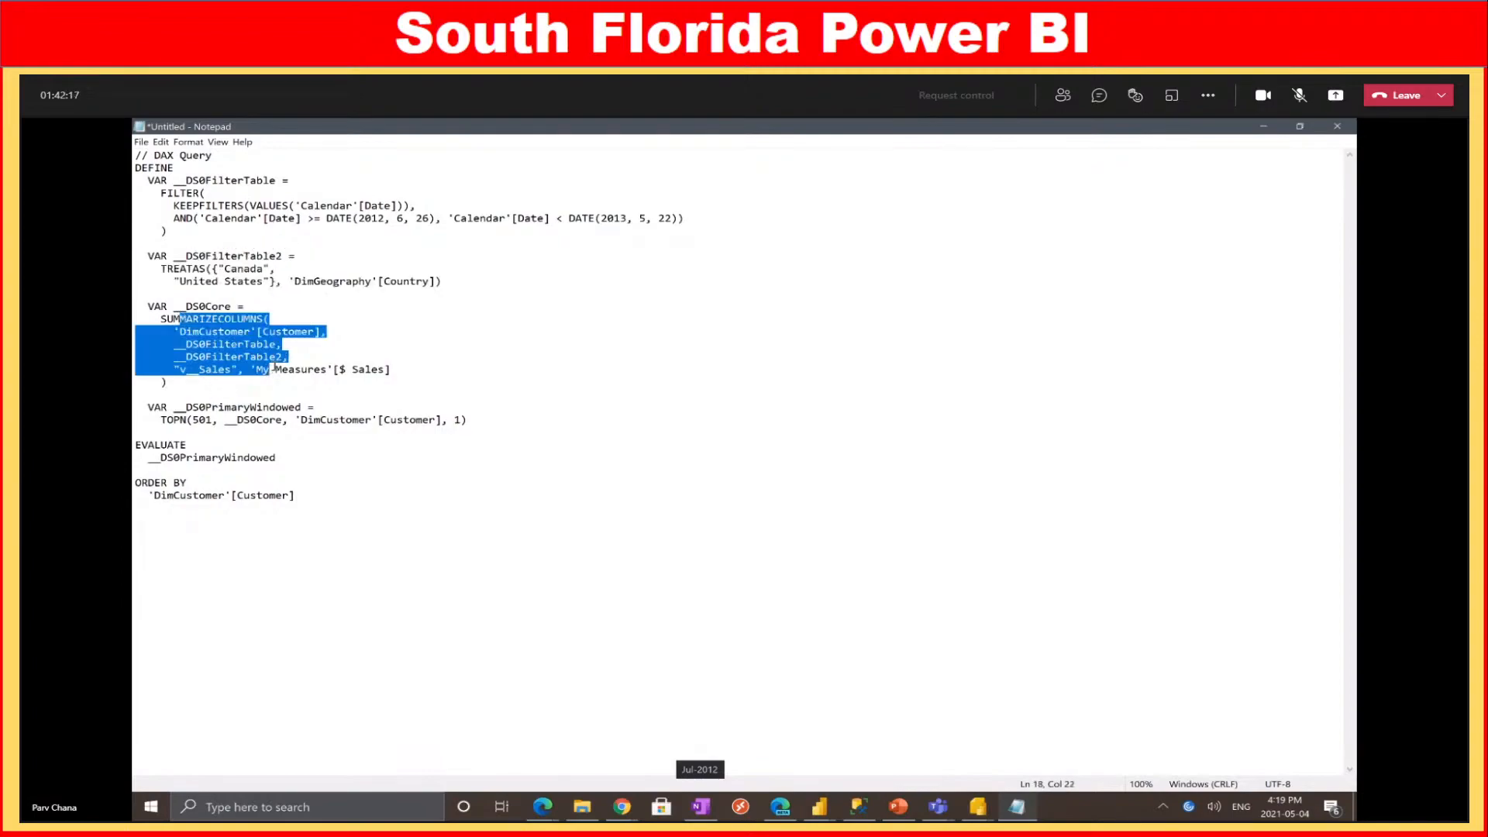
{"action": "left_click", "coordinate": [435, 493]}
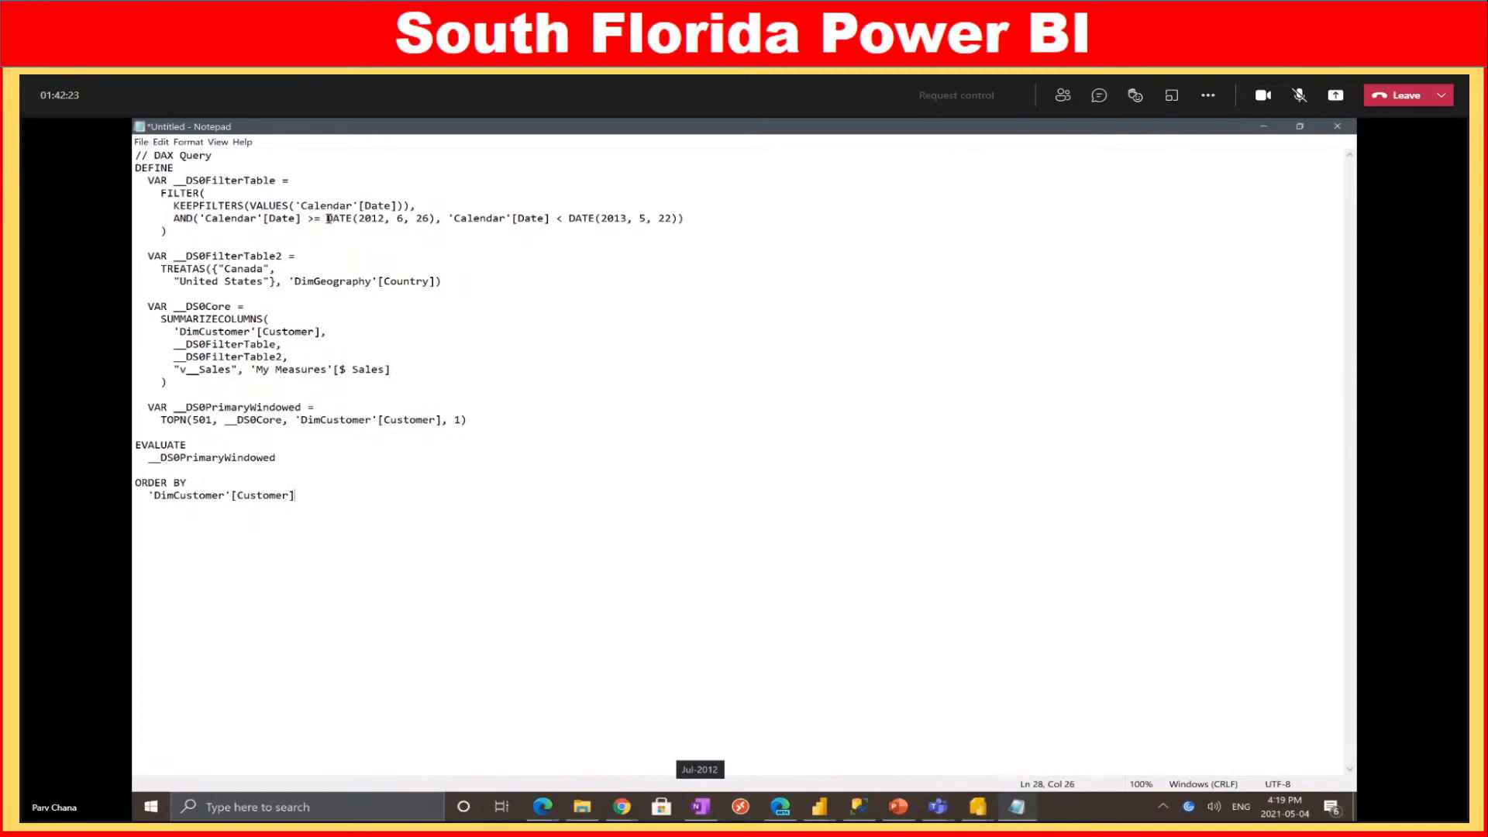
{"action": "left_click_drag", "start_coordinate": [328, 219], "coordinate": [437, 219]}
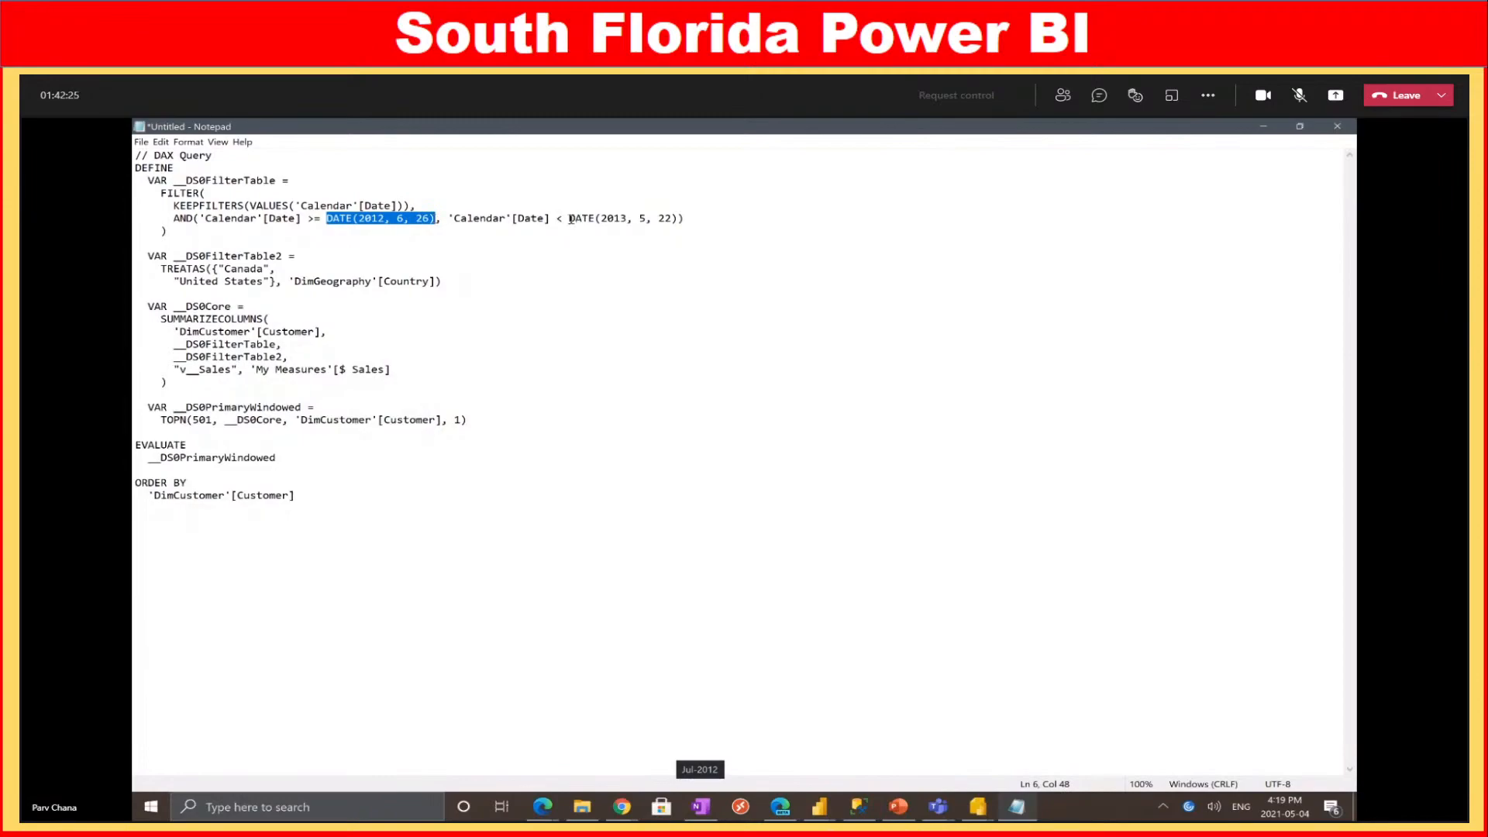
{"action": "left_click_drag", "start_coordinate": [569, 219], "coordinate": [673, 219]}
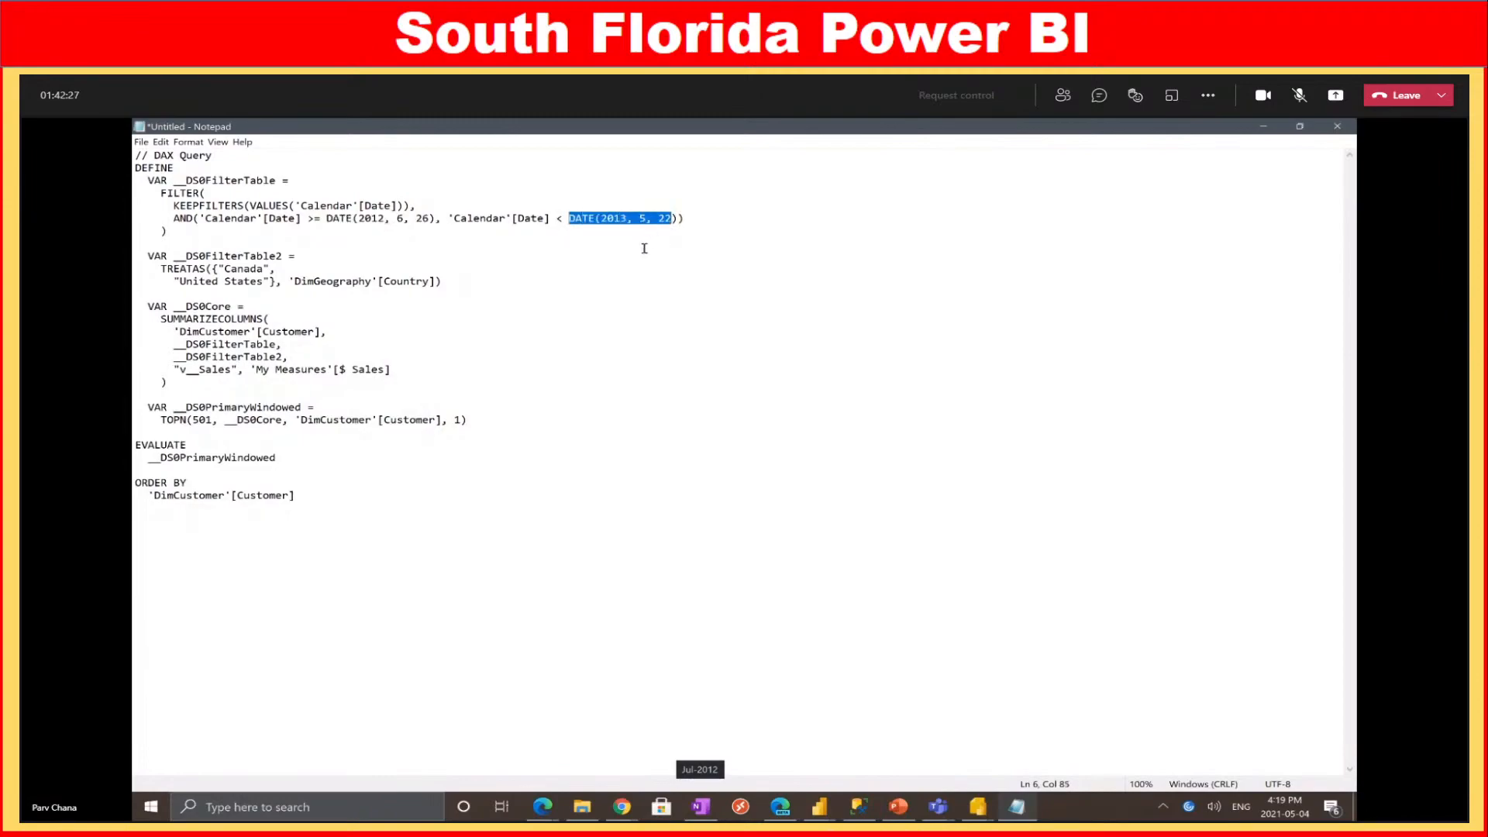
{"action": "left_click", "coordinate": [558, 376]}
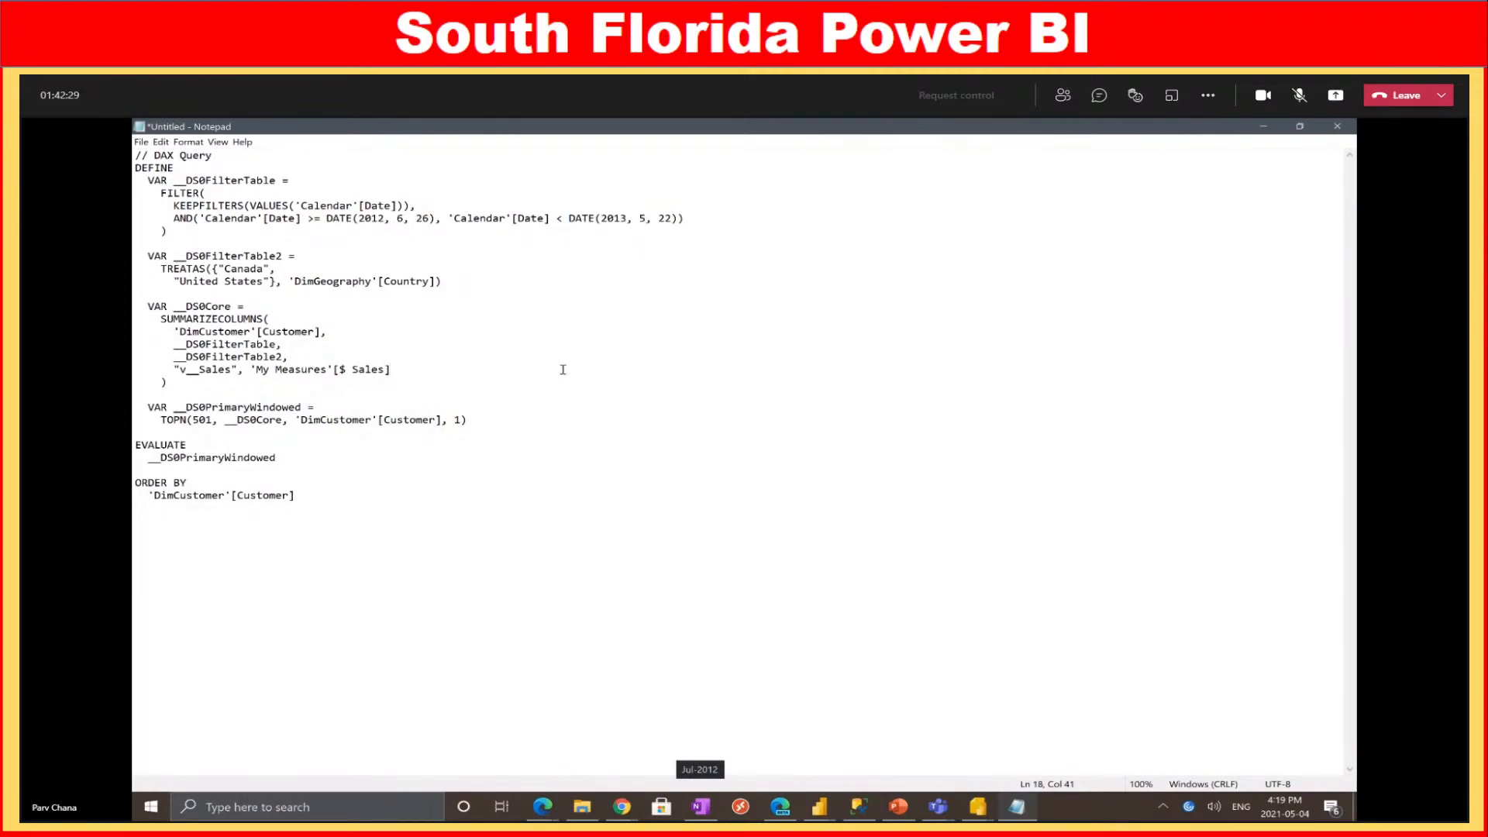
{"action": "key", "text": "ctrl+a"}
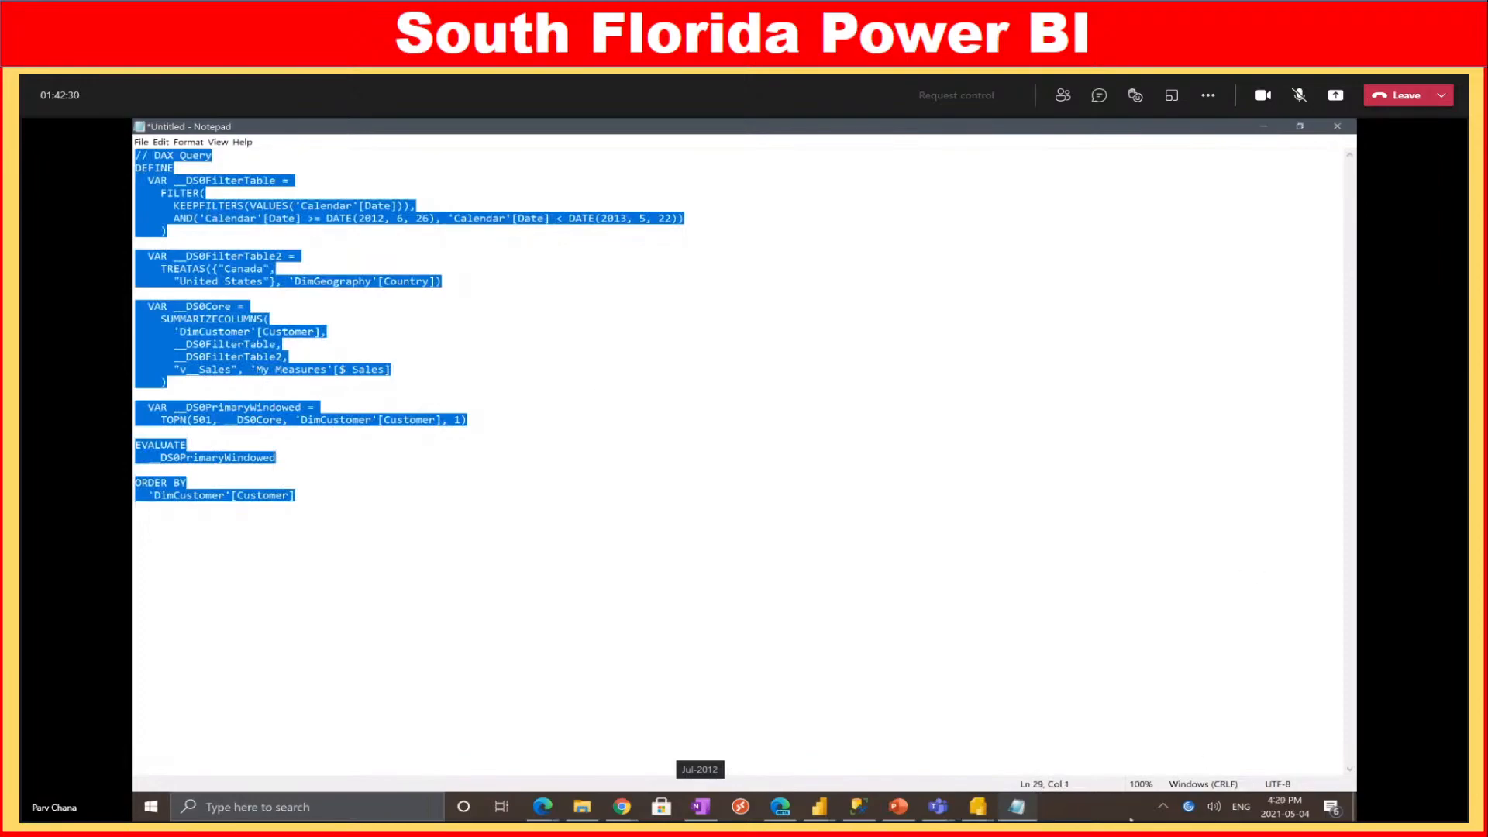
{"action": "left_click", "coordinate": [1263, 126]}
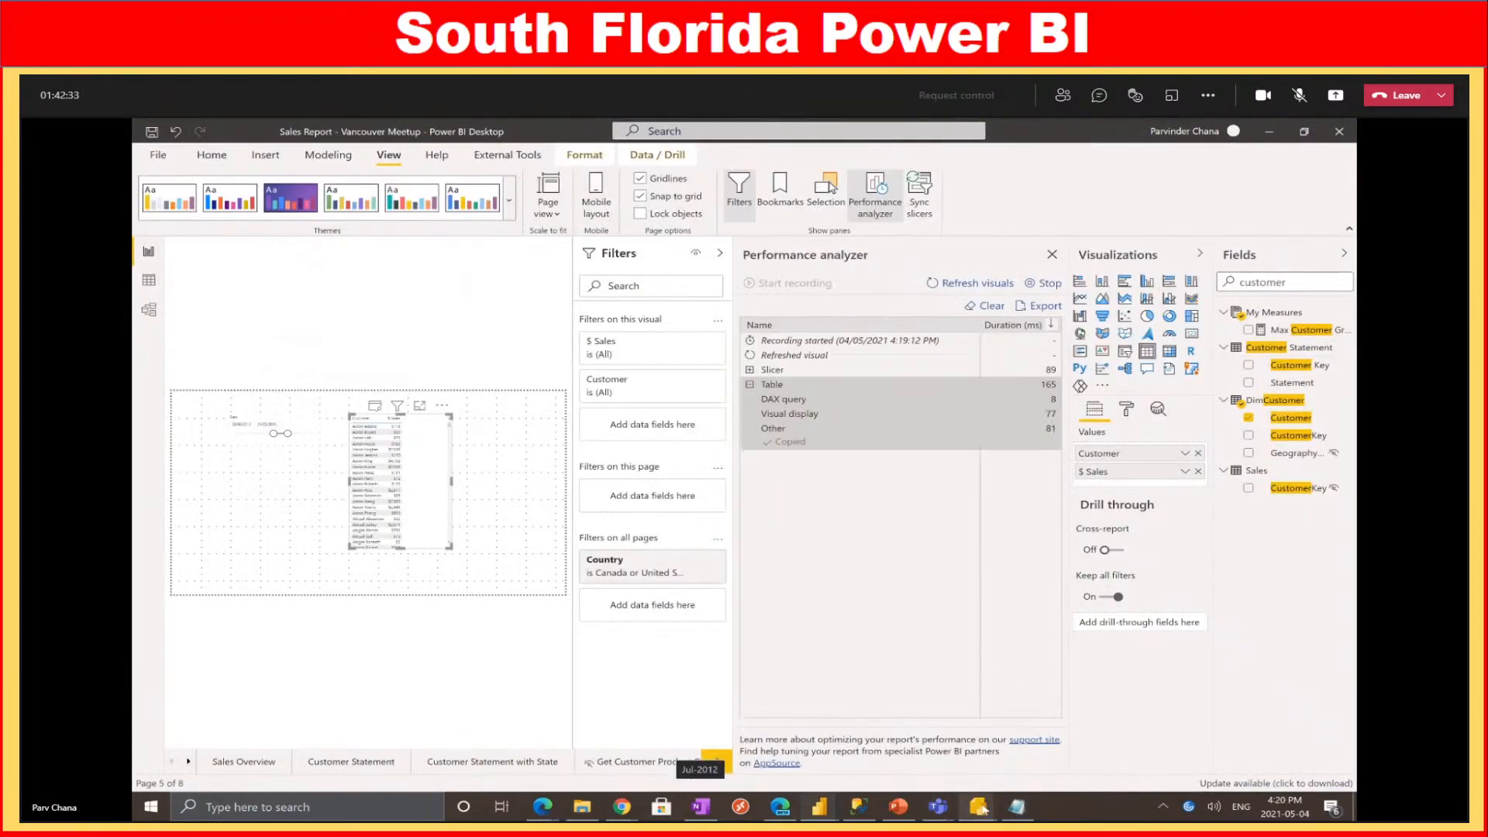
Back in Report Builder, close DataSet1's Dataset Properties with OK
{"action": "mouse_move", "coordinate": [977, 807]}
{"action": "left_click", "coordinate": [1141, 763]}
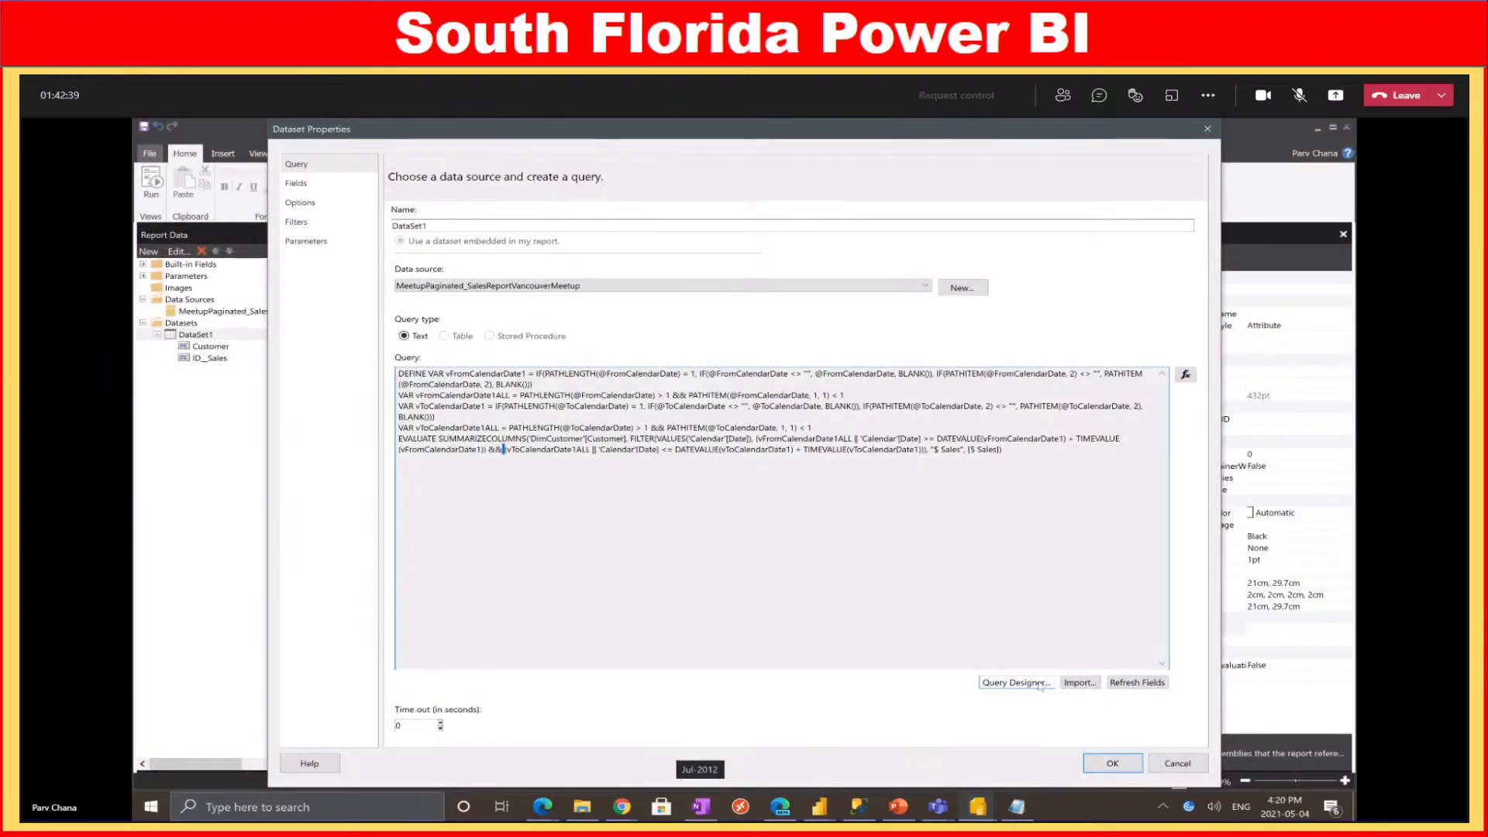
{"action": "left_click", "coordinate": [1177, 763]}
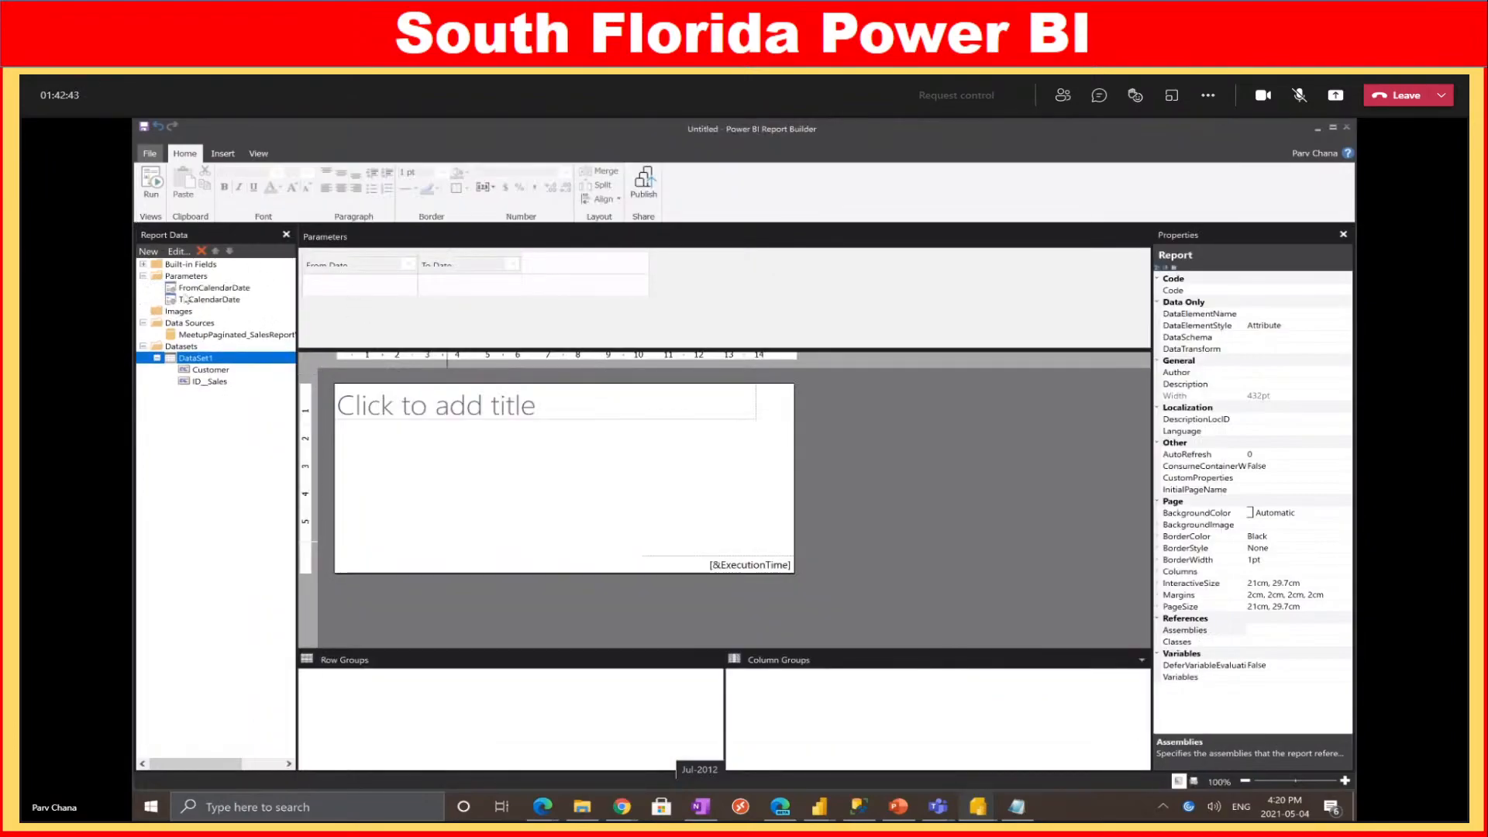
{"action": "left_click", "coordinate": [701, 806]}
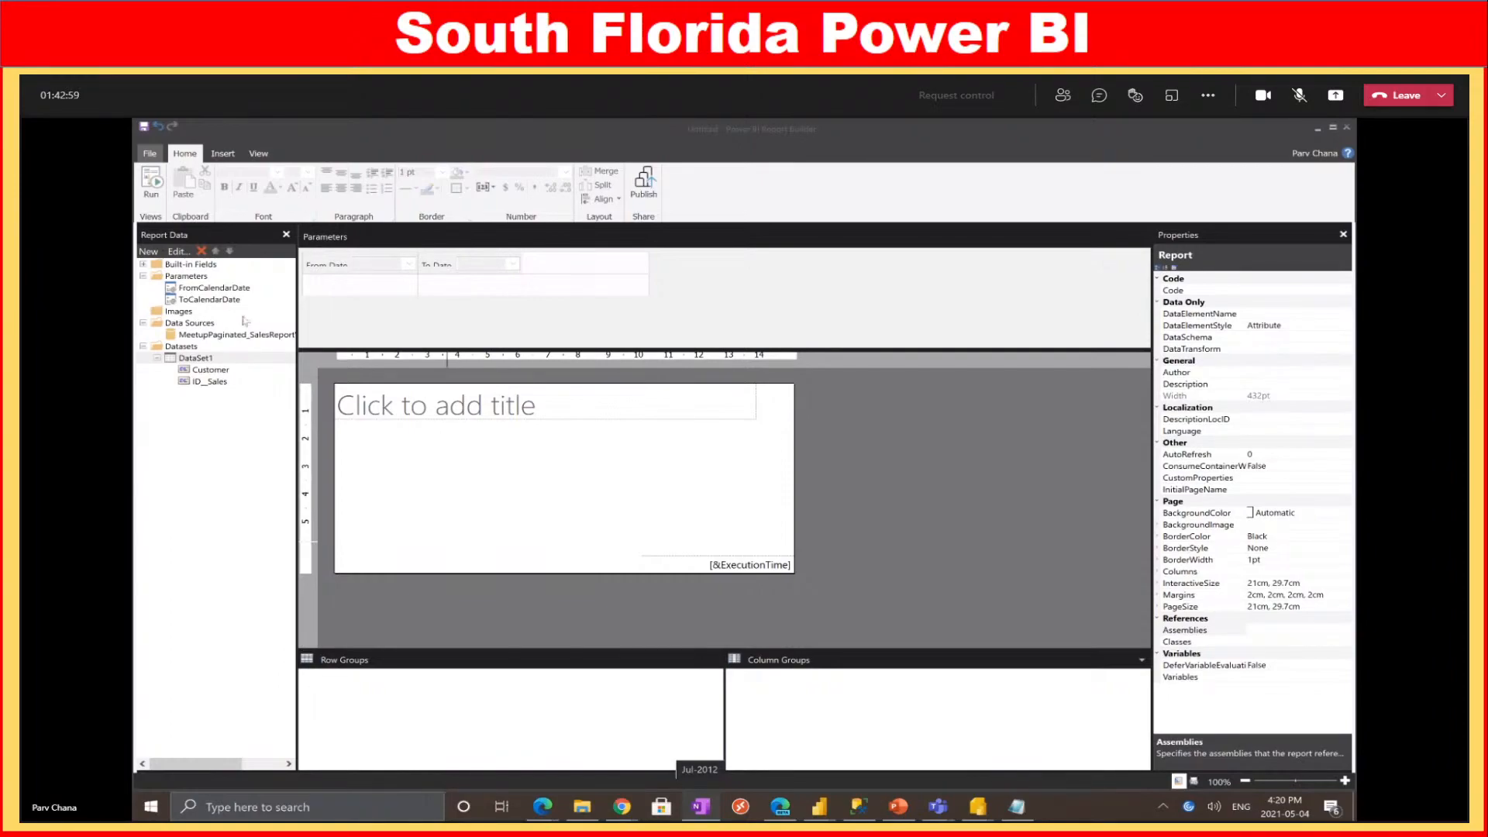
Add a Date/Time parameter named FromDate with prompt 'From Date', then run the report
{"action": "right_click", "coordinate": [219, 278]}
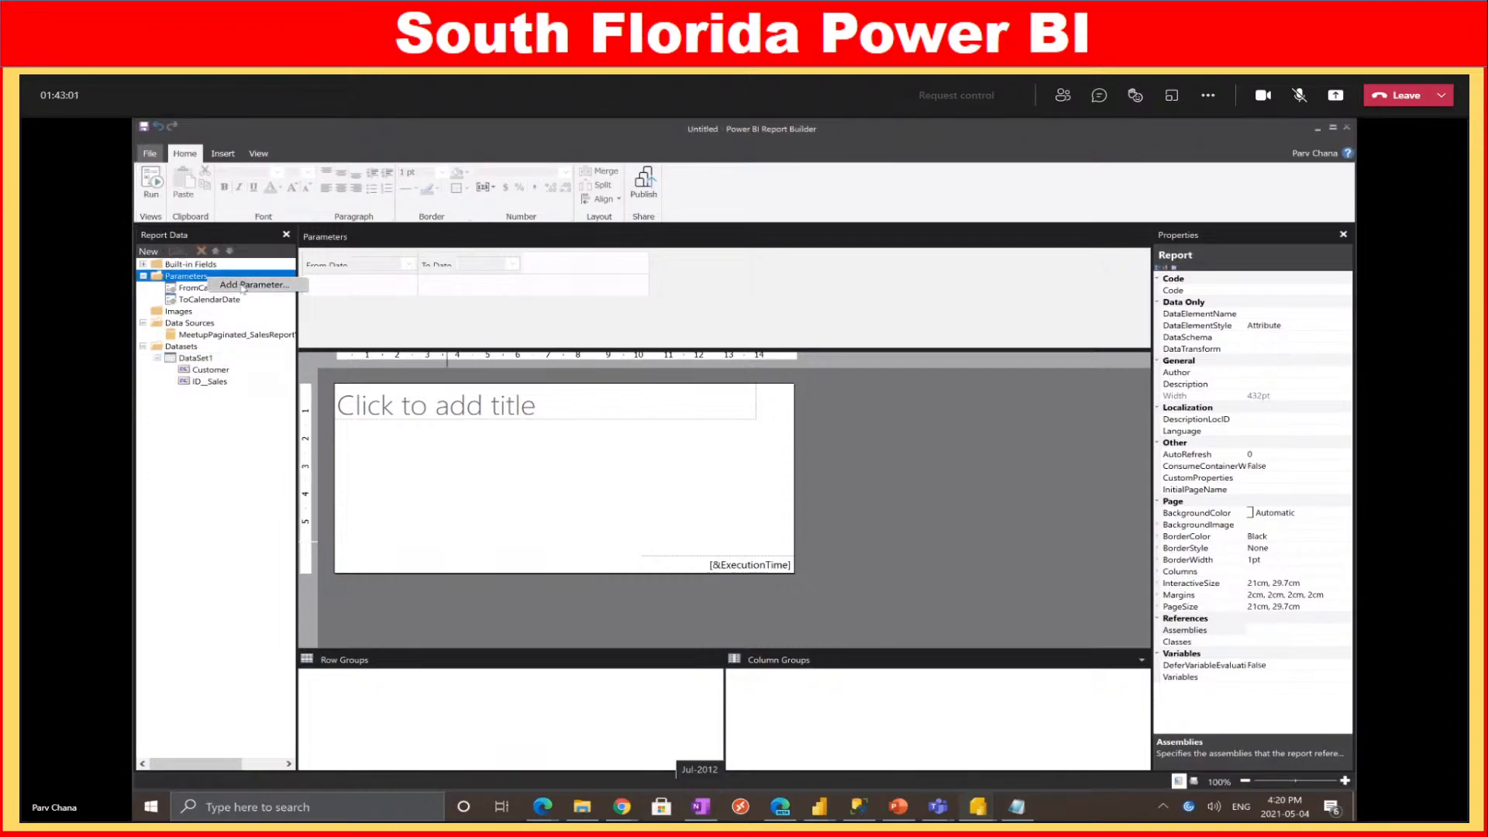
{"action": "left_click", "coordinate": [242, 286]}
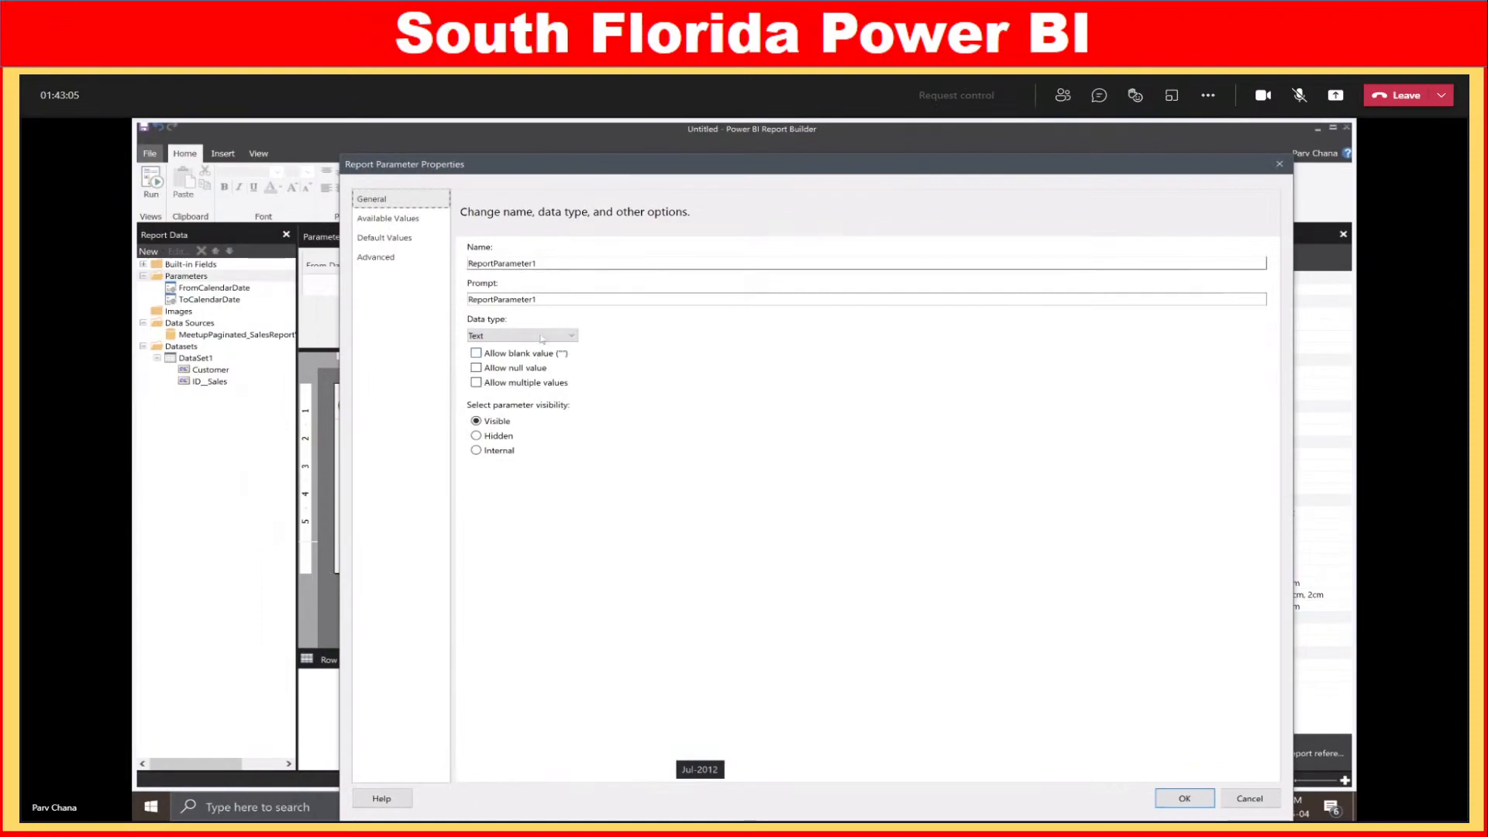
{"action": "left_click_drag", "start_coordinate": [558, 264], "coordinate": [339, 258]}
{"action": "type", "text": "FromDate"}
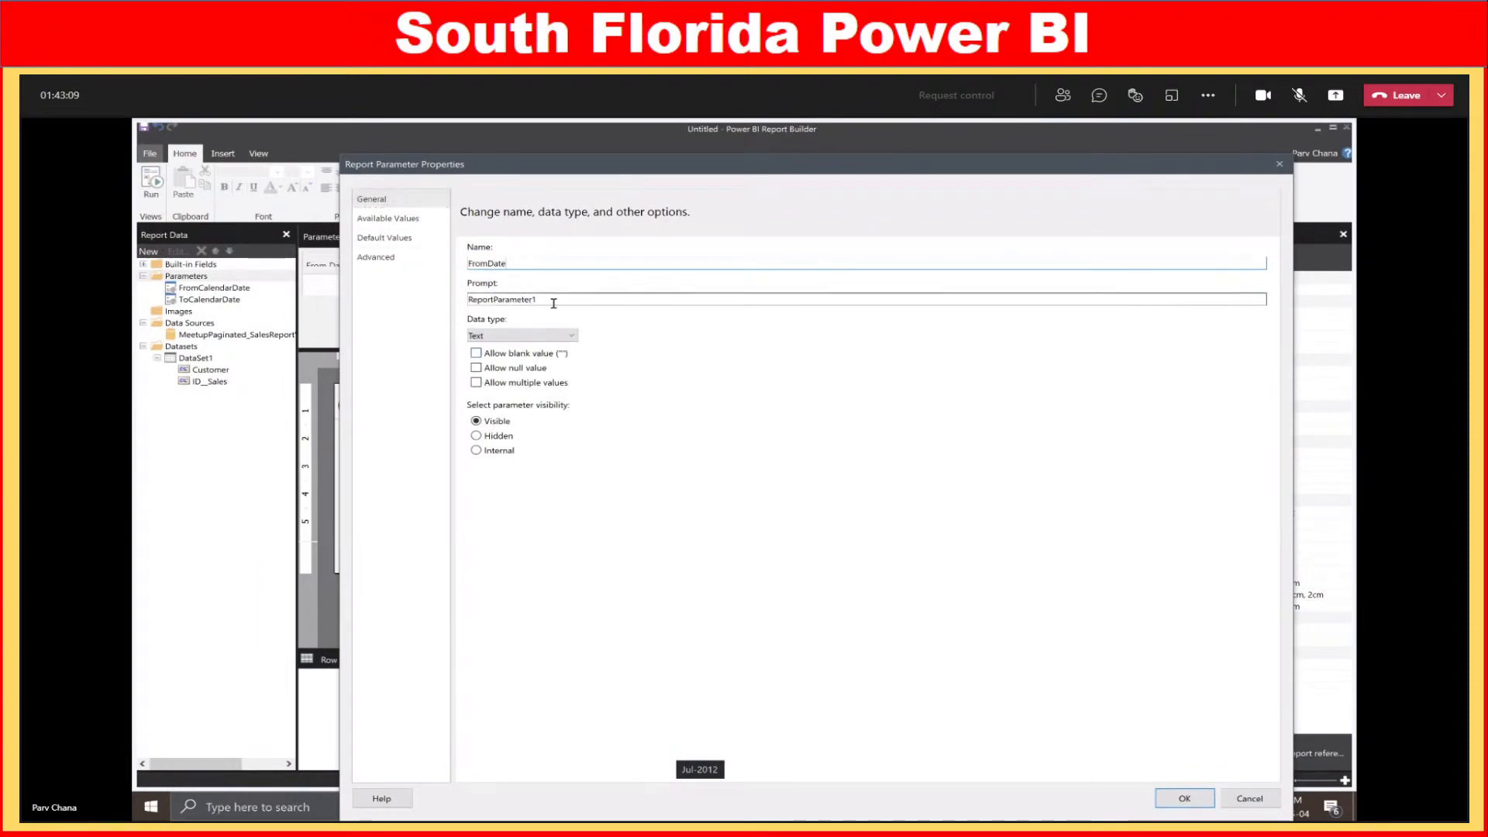
{"action": "left_click_drag", "start_coordinate": [557, 299], "coordinate": [388, 299]}
{"action": "type", "text": "From Date"}
{"action": "left_click", "coordinate": [552, 338]}
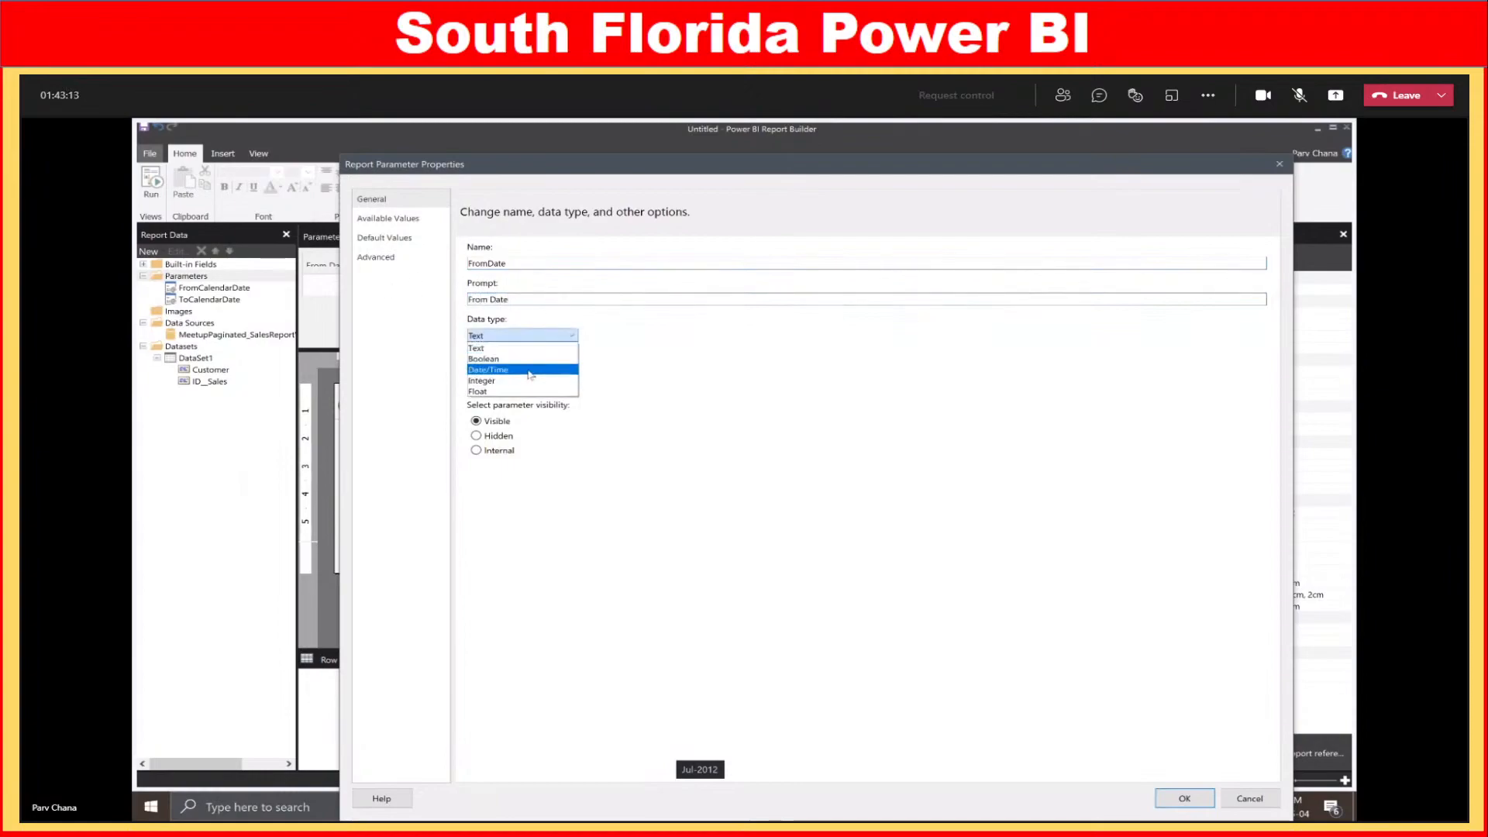
{"action": "left_click", "coordinate": [532, 371]}
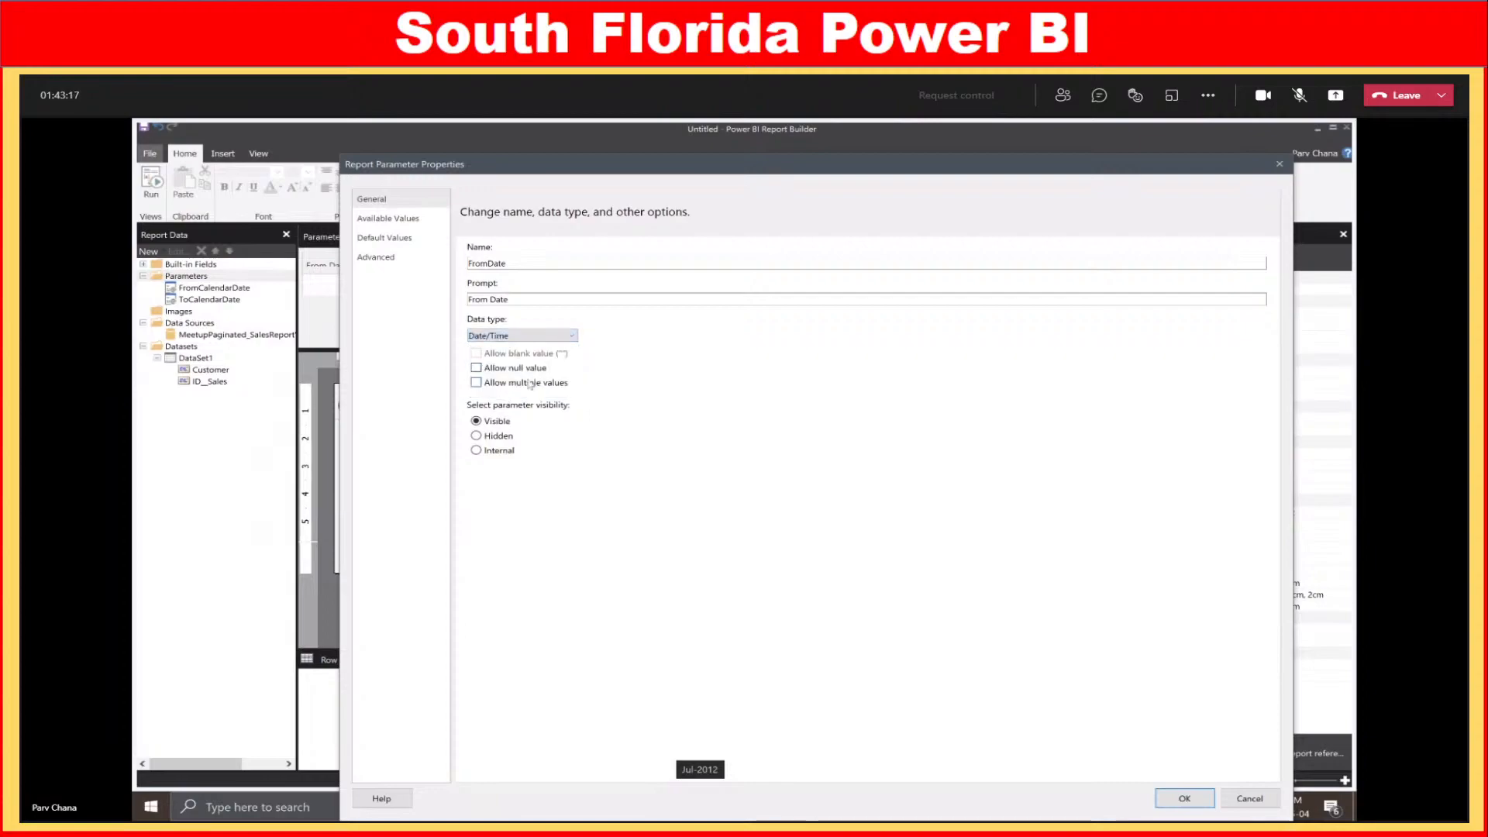
{"action": "left_click", "coordinate": [1185, 799]}
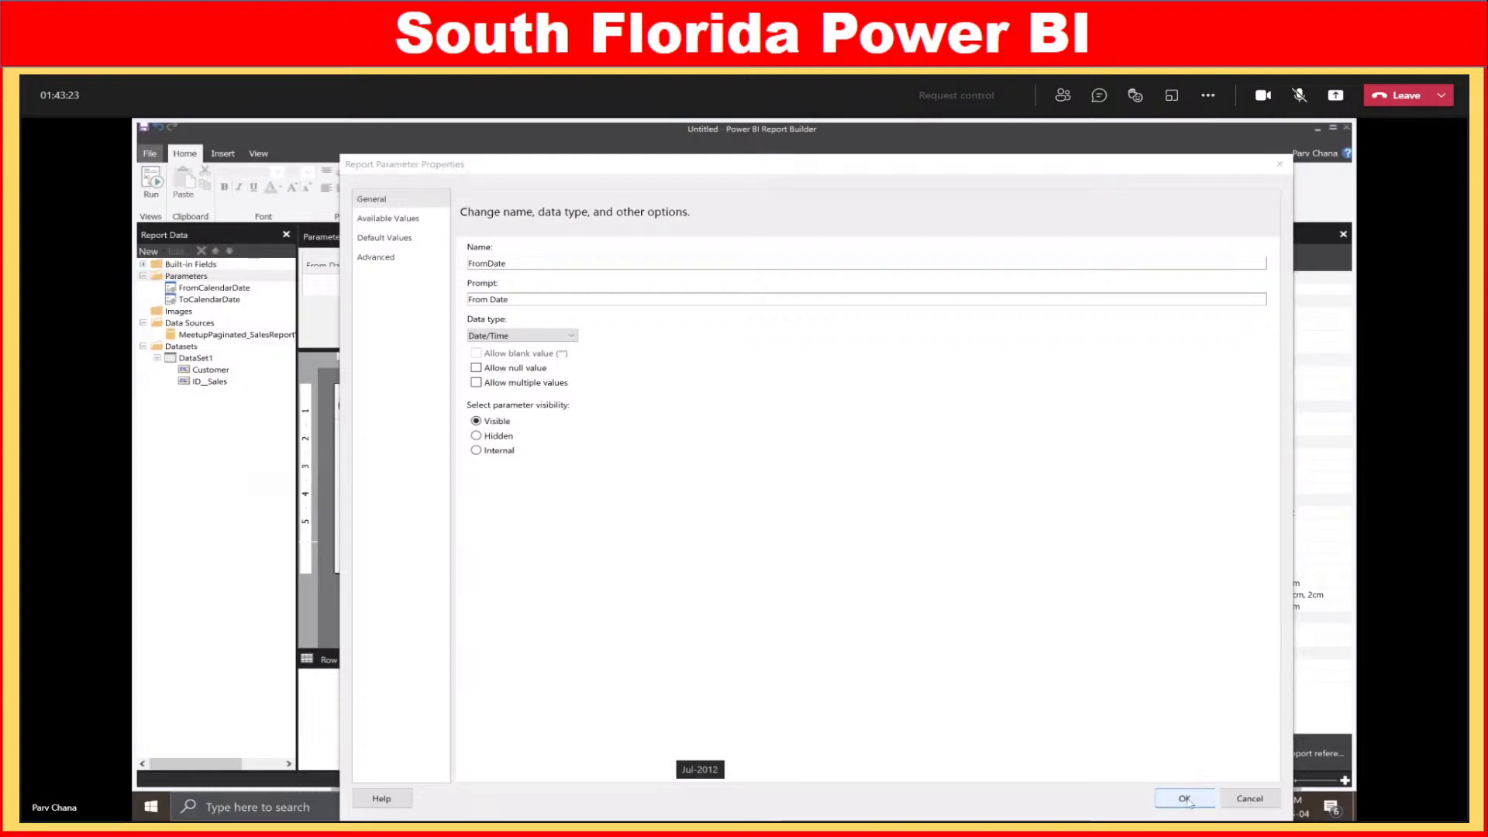
{"action": "left_click", "coordinate": [154, 183]}
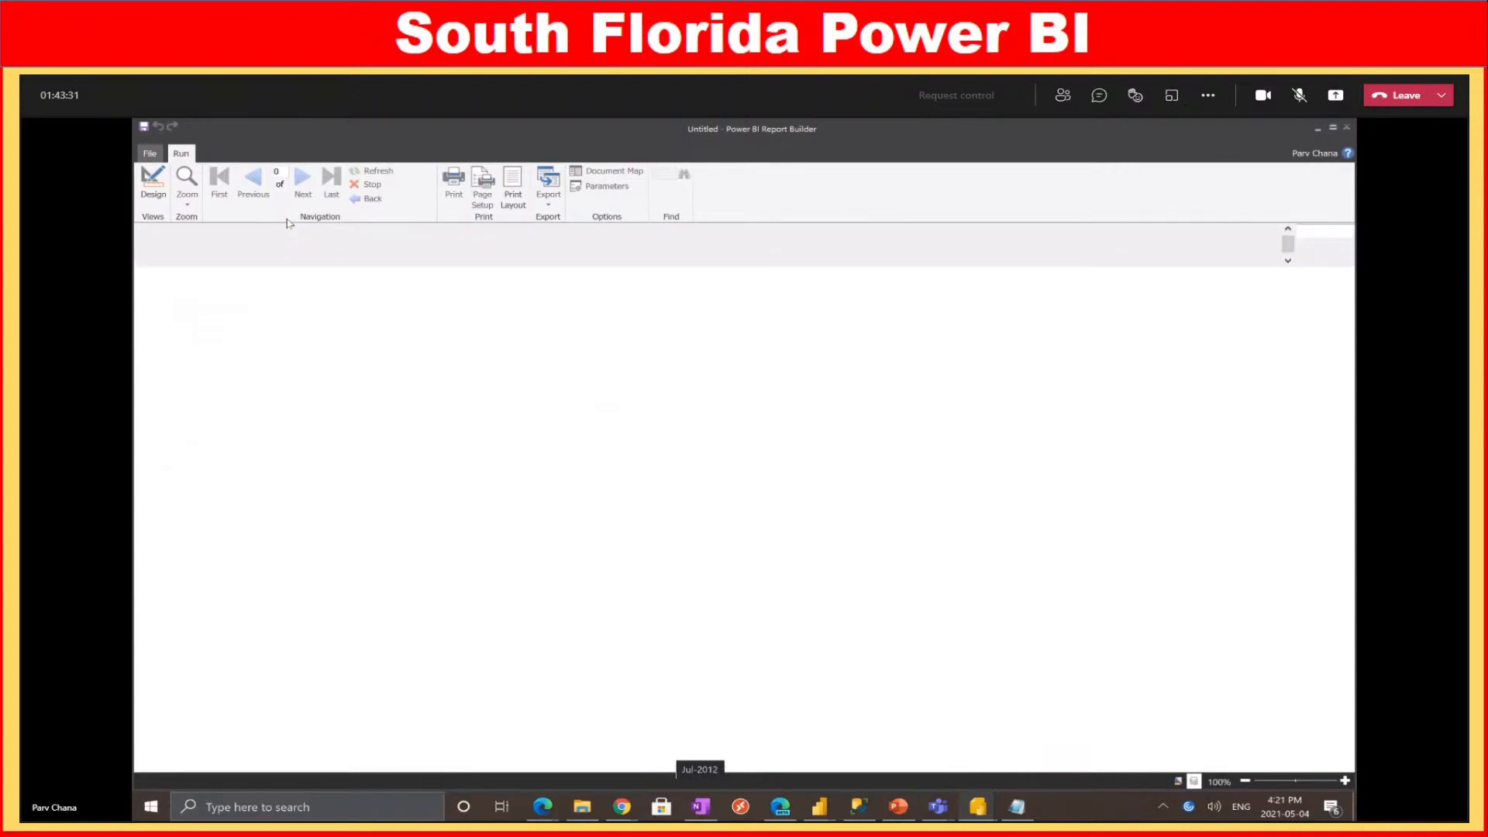
Choose 1/2/2010 and then 2021-02-01 for From Date in the preview, then go back to Design
{"action": "left_click", "coordinate": [264, 231]}
{"action": "left_click", "coordinate": [222, 277]}
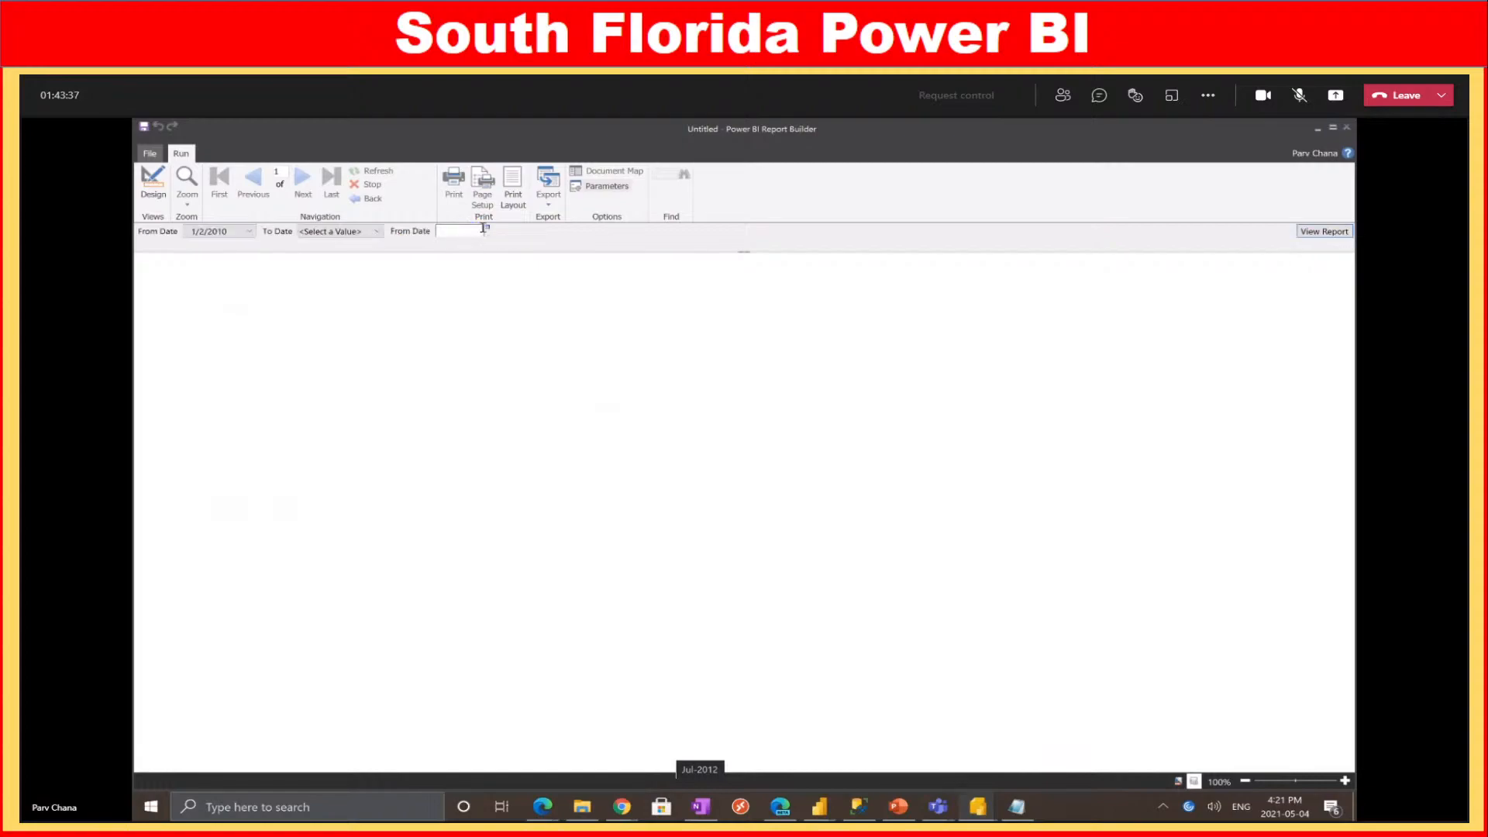
{"action": "left_click", "coordinate": [486, 229]}
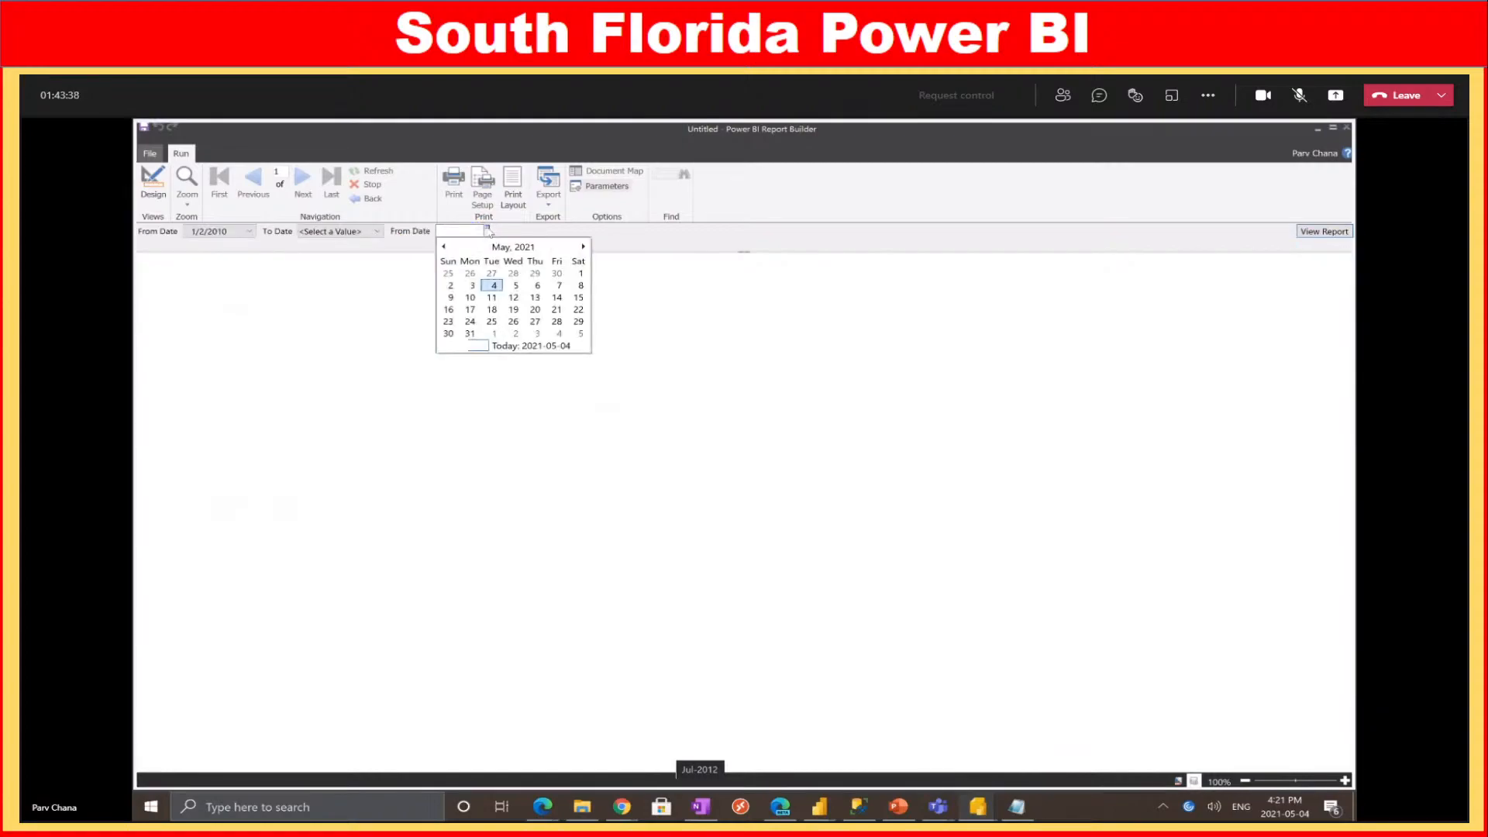
{"action": "left_click", "coordinate": [443, 246]}
{"action": "left_click", "coordinate": [443, 246]}
{"action": "left_click", "coordinate": [444, 247]}
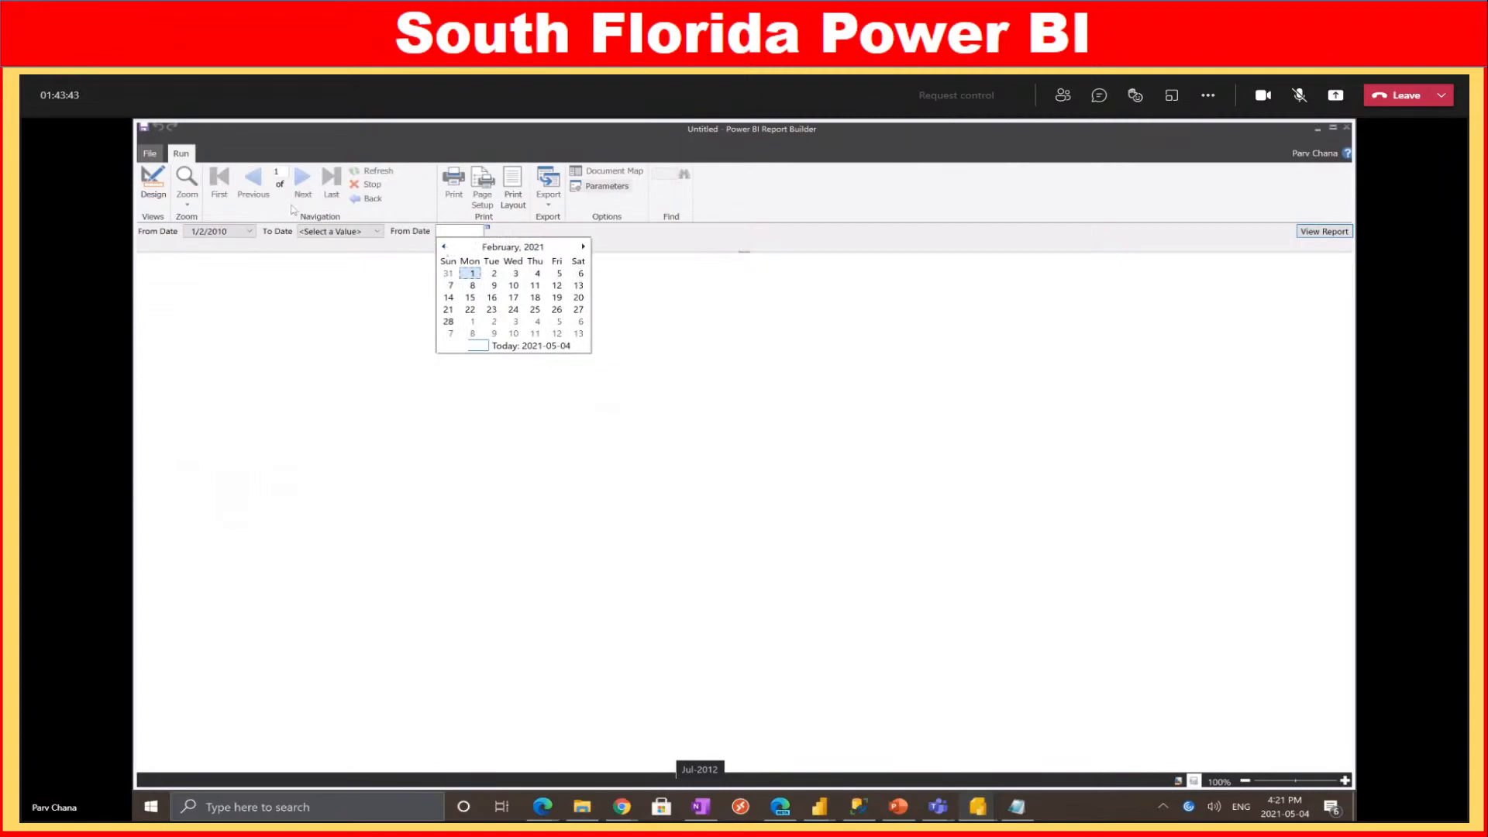
{"action": "left_click", "coordinate": [658, 287]}
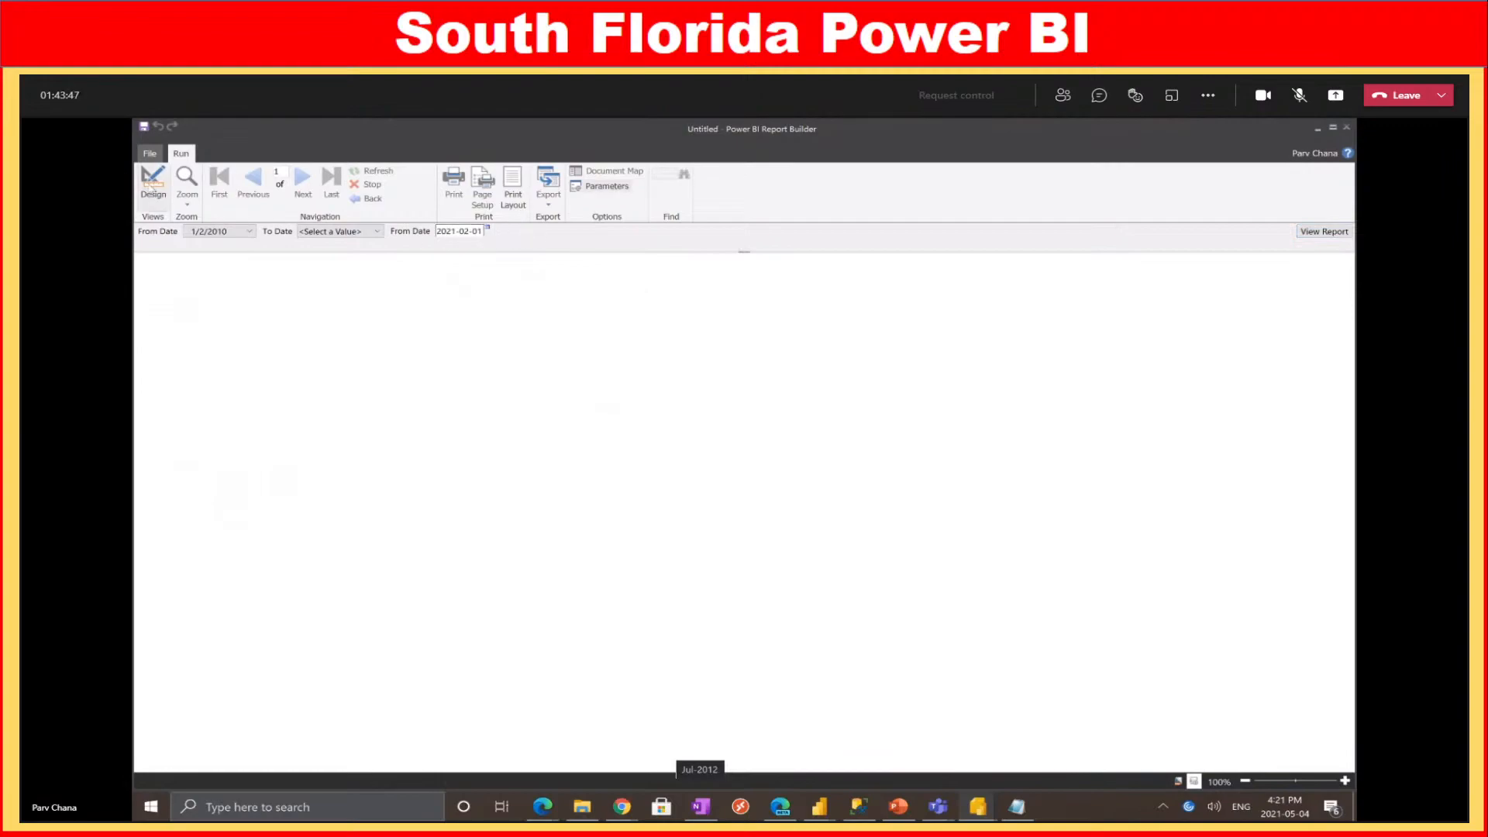
{"action": "left_click", "coordinate": [153, 182]}
Add a Date/Time parameter named ToDate with the prompt 'To Date'
{"action": "right_click", "coordinate": [205, 313]}
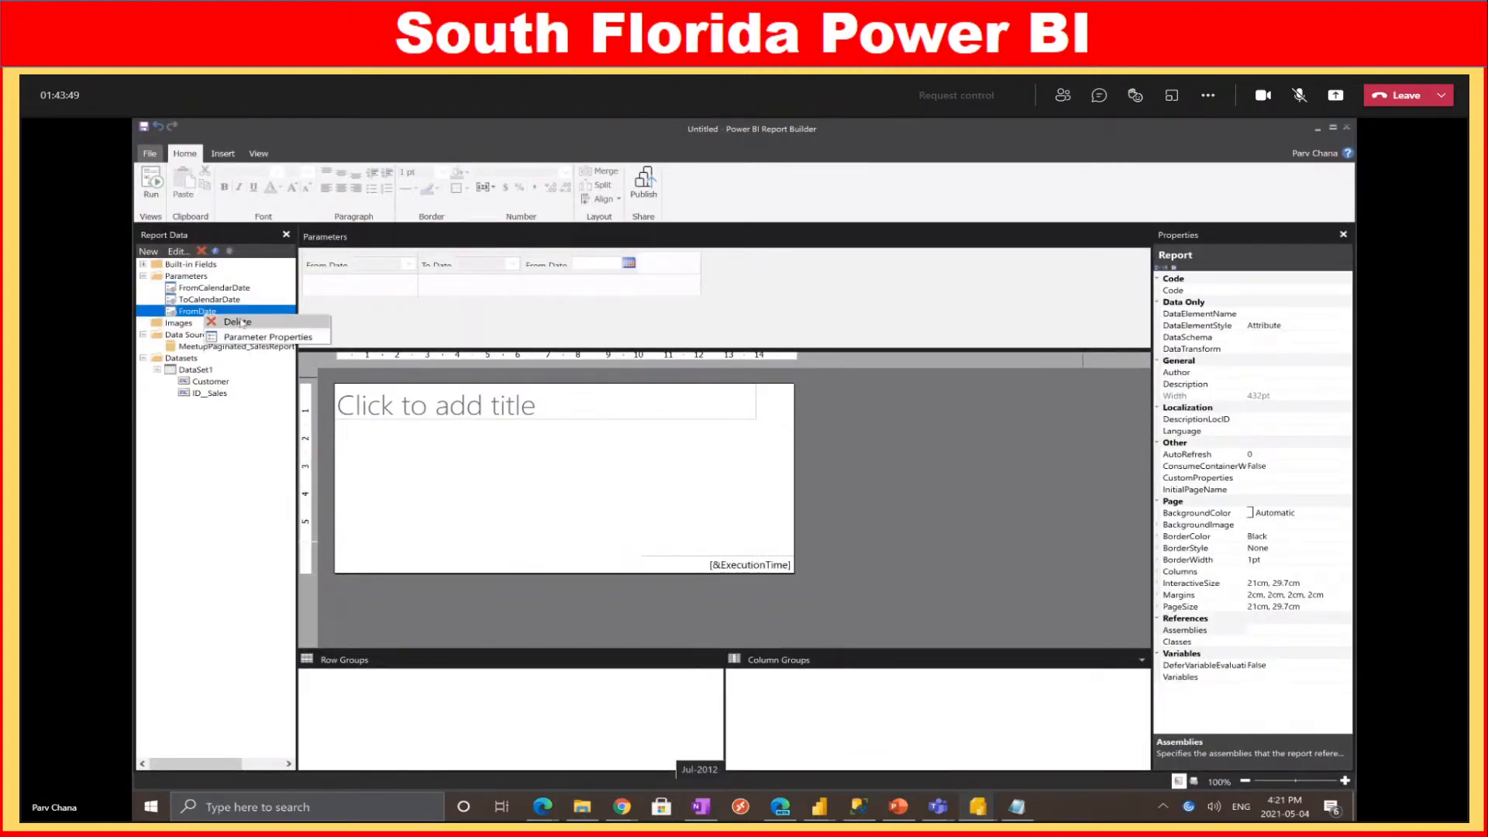
{"action": "right_click", "coordinate": [200, 277]}
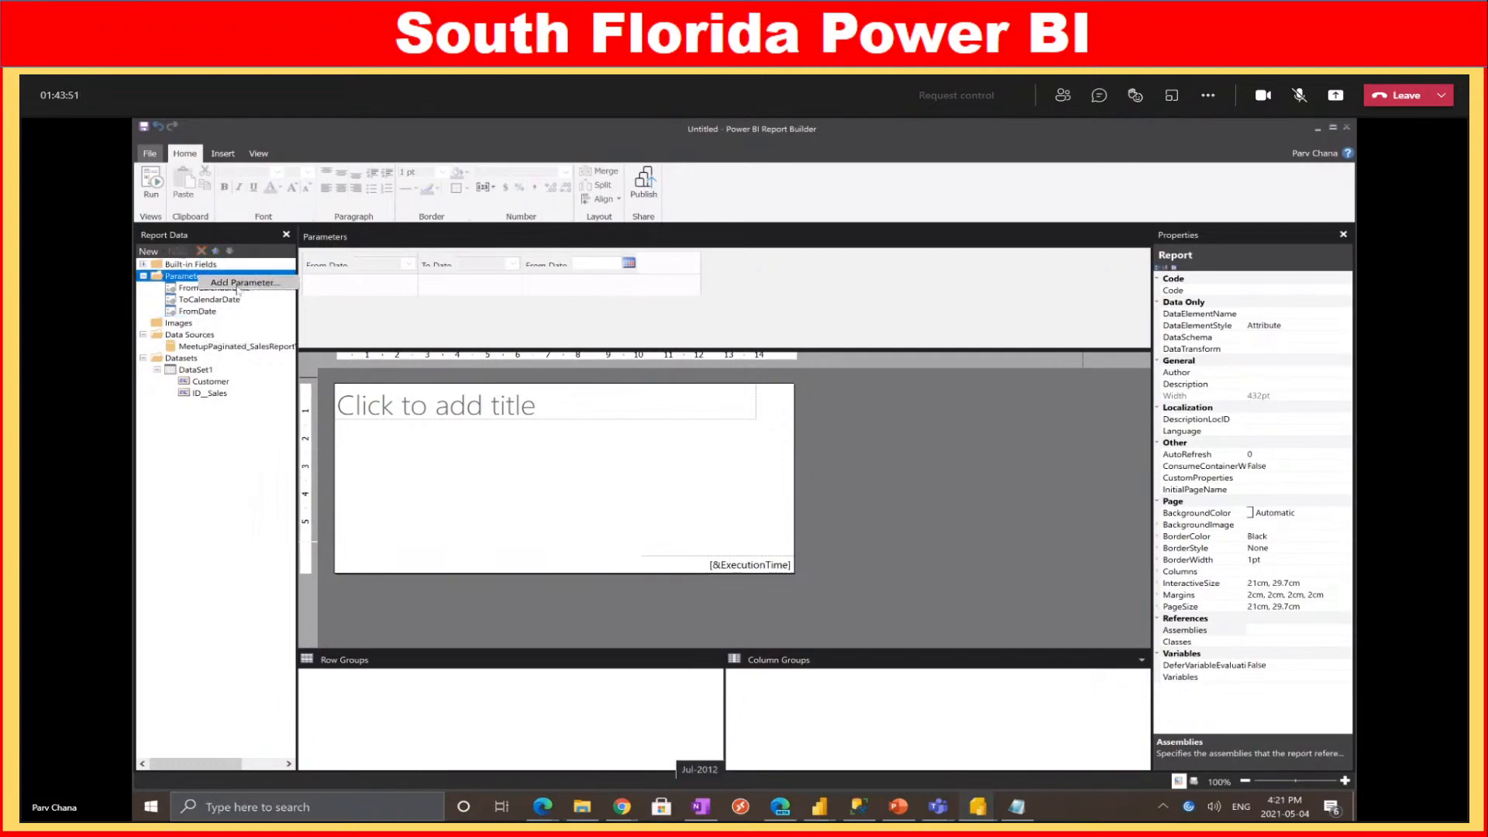
{"action": "left_click", "coordinate": [238, 285]}
{"action": "type", "text": "T"}
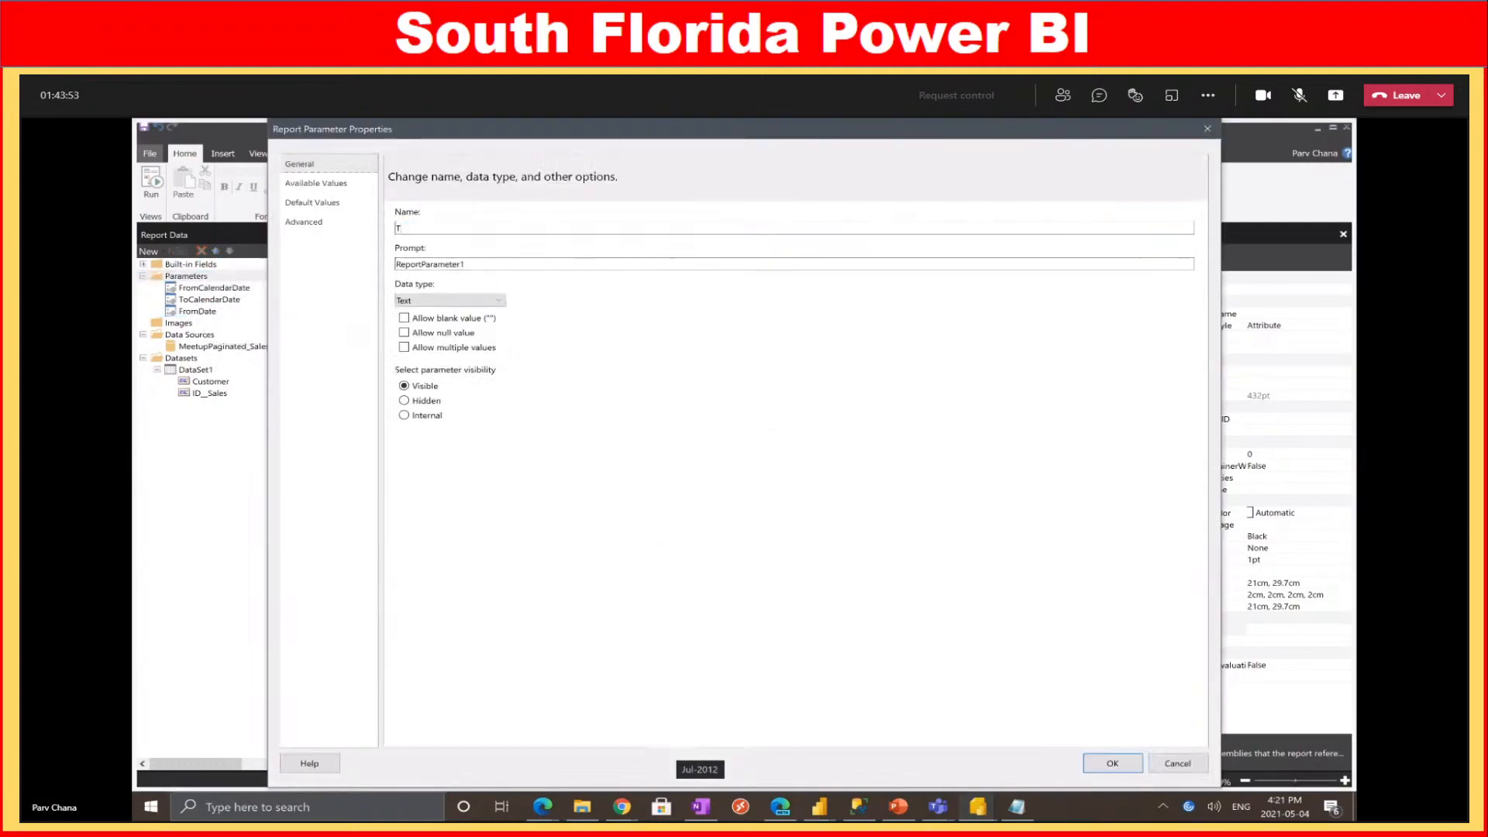
{"action": "type", "text": "oDate"}
{"action": "key", "text": "Tab"}
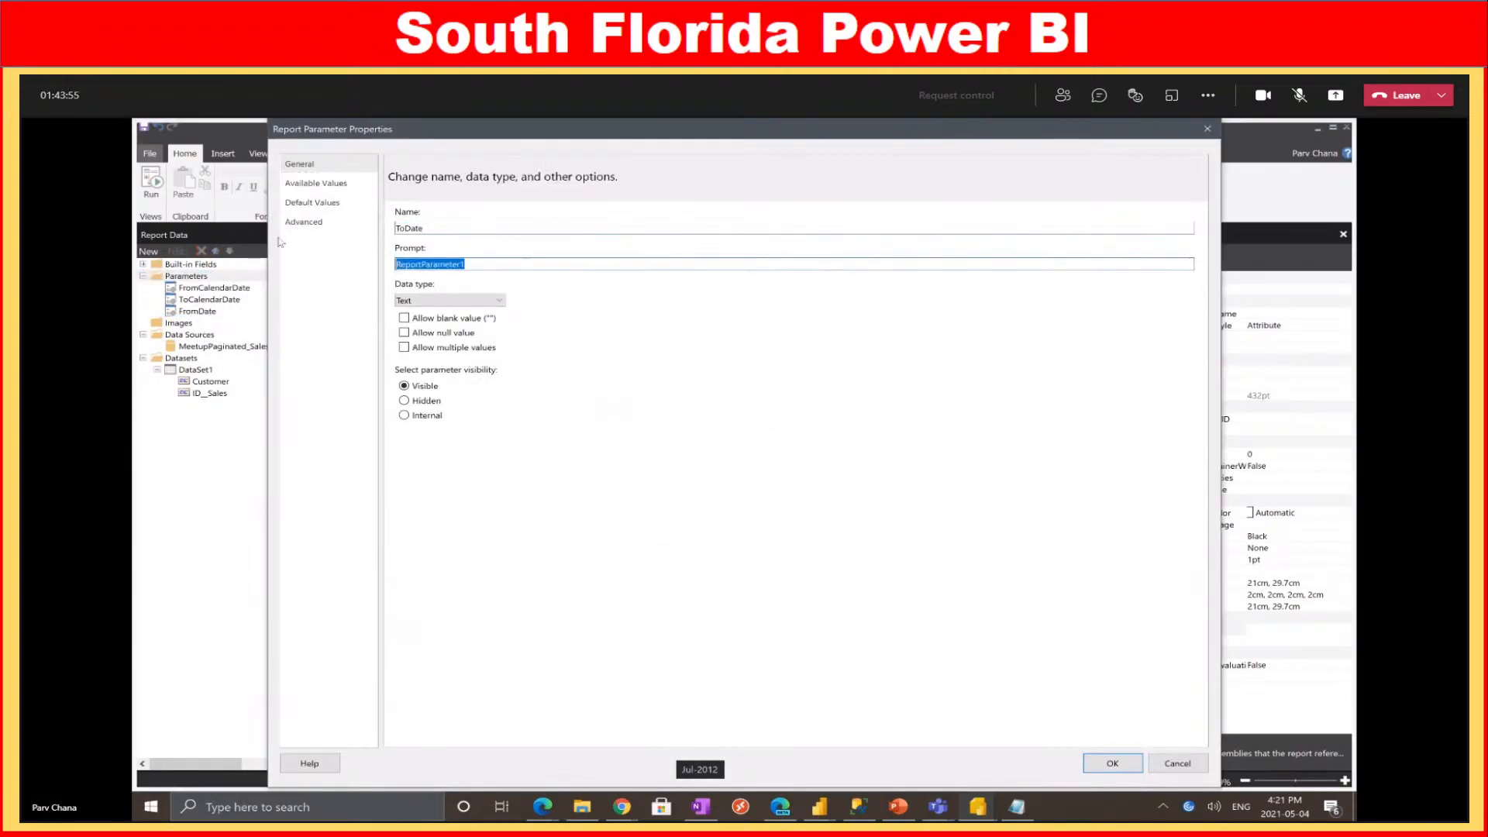
{"action": "type", "text": "To Date"}
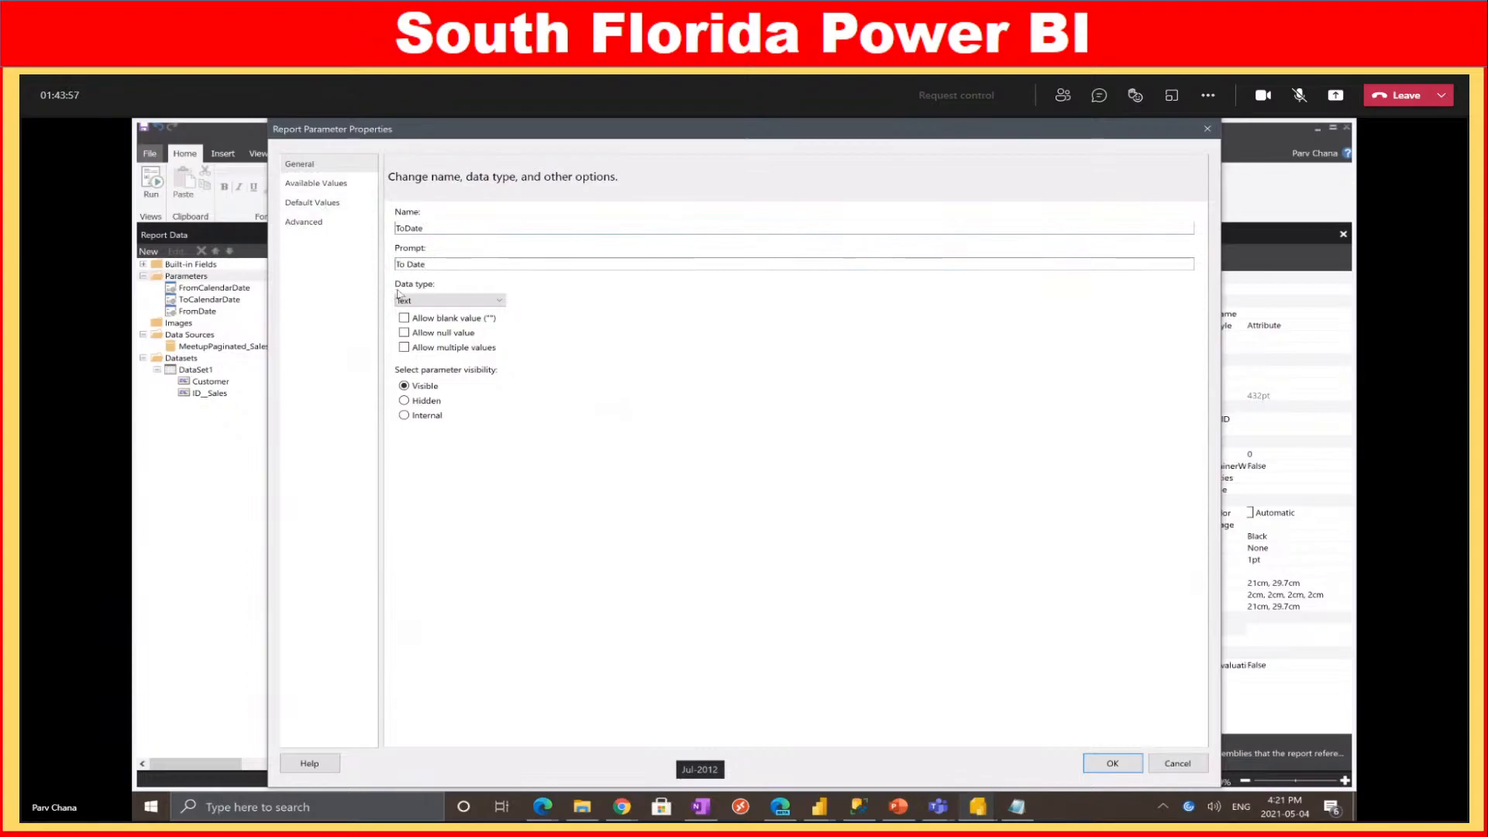
{"action": "left_click", "coordinate": [450, 301]}
{"action": "key", "text": "Down"}
{"action": "key", "text": "Down"}
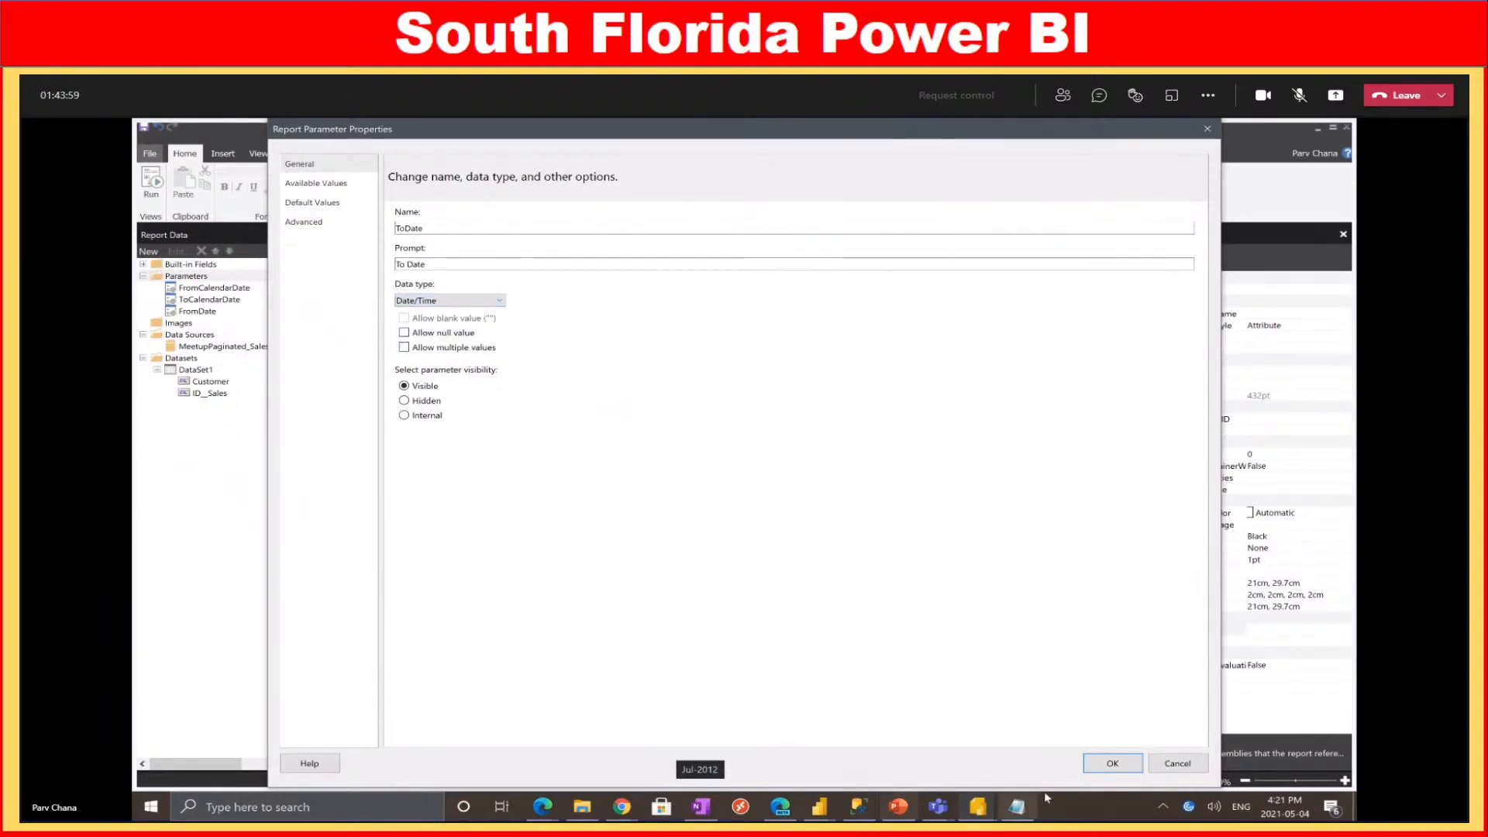
{"action": "left_click", "coordinate": [1112, 765]}
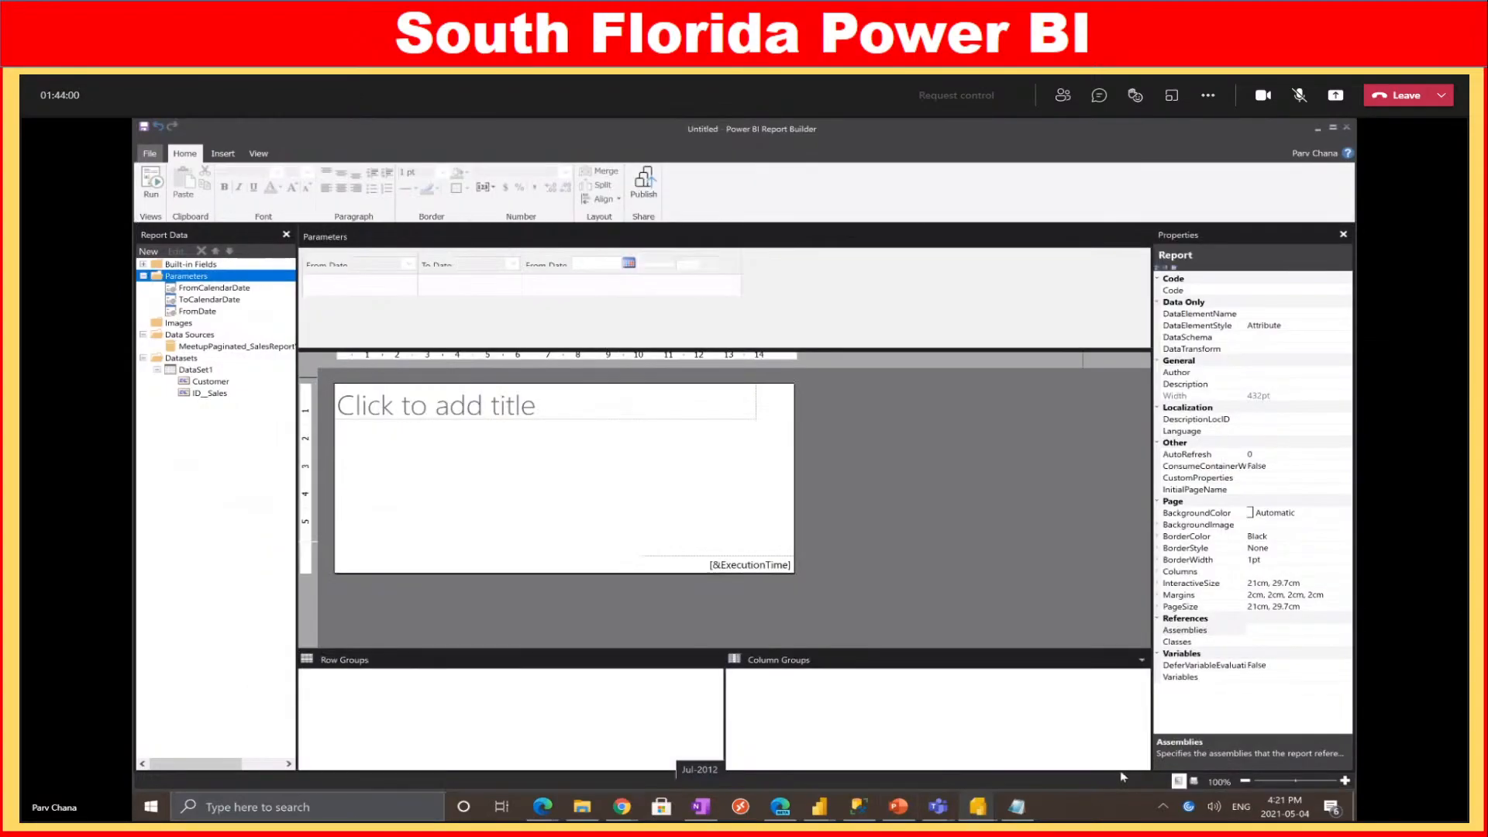
Delete the old FromCalendarDate and ToCalendarDate parameters
{"action": "right_click", "coordinate": [206, 288]}
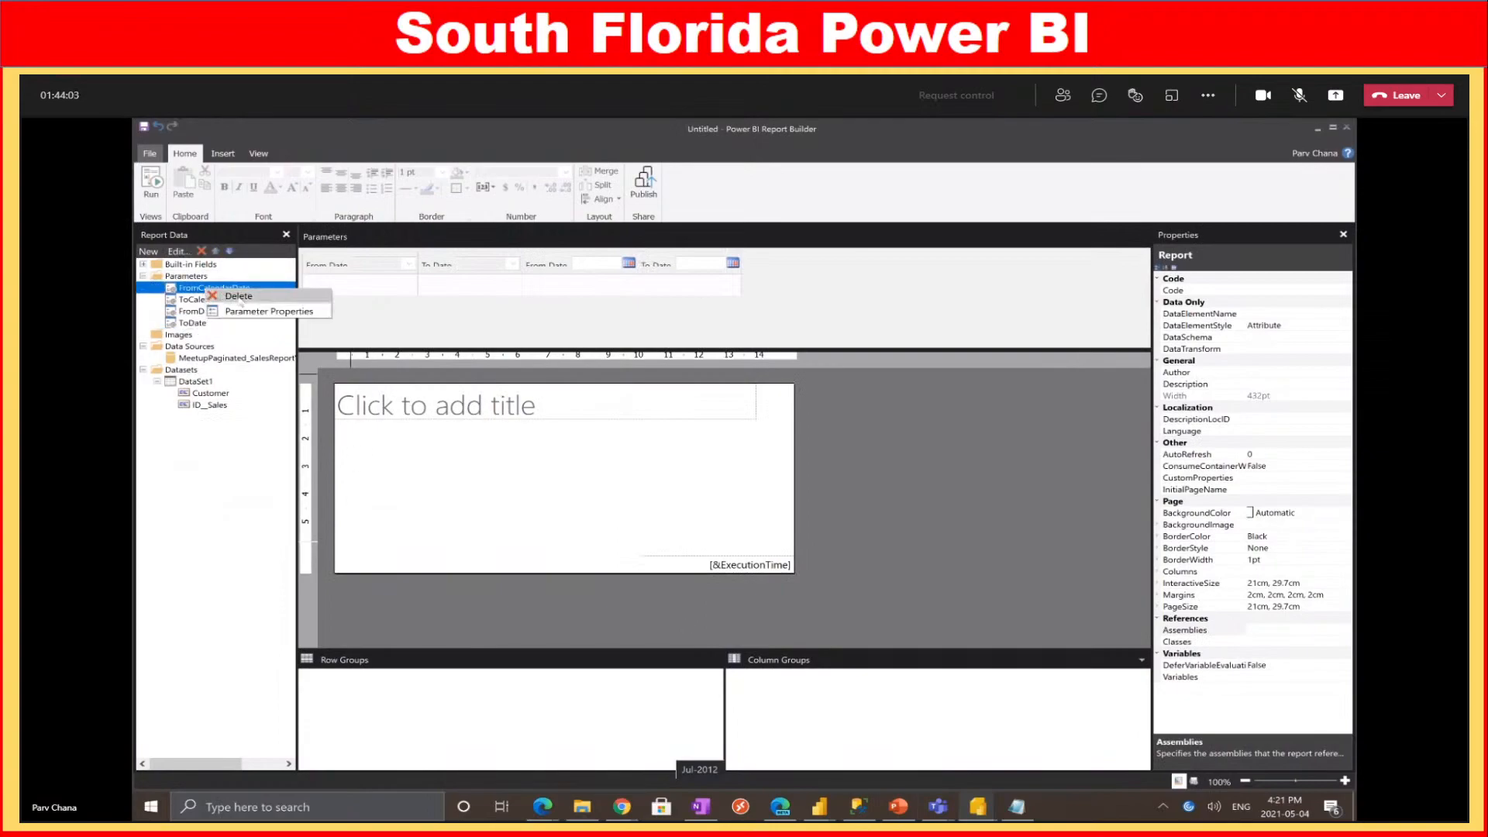
{"action": "left_click", "coordinate": [239, 296]}
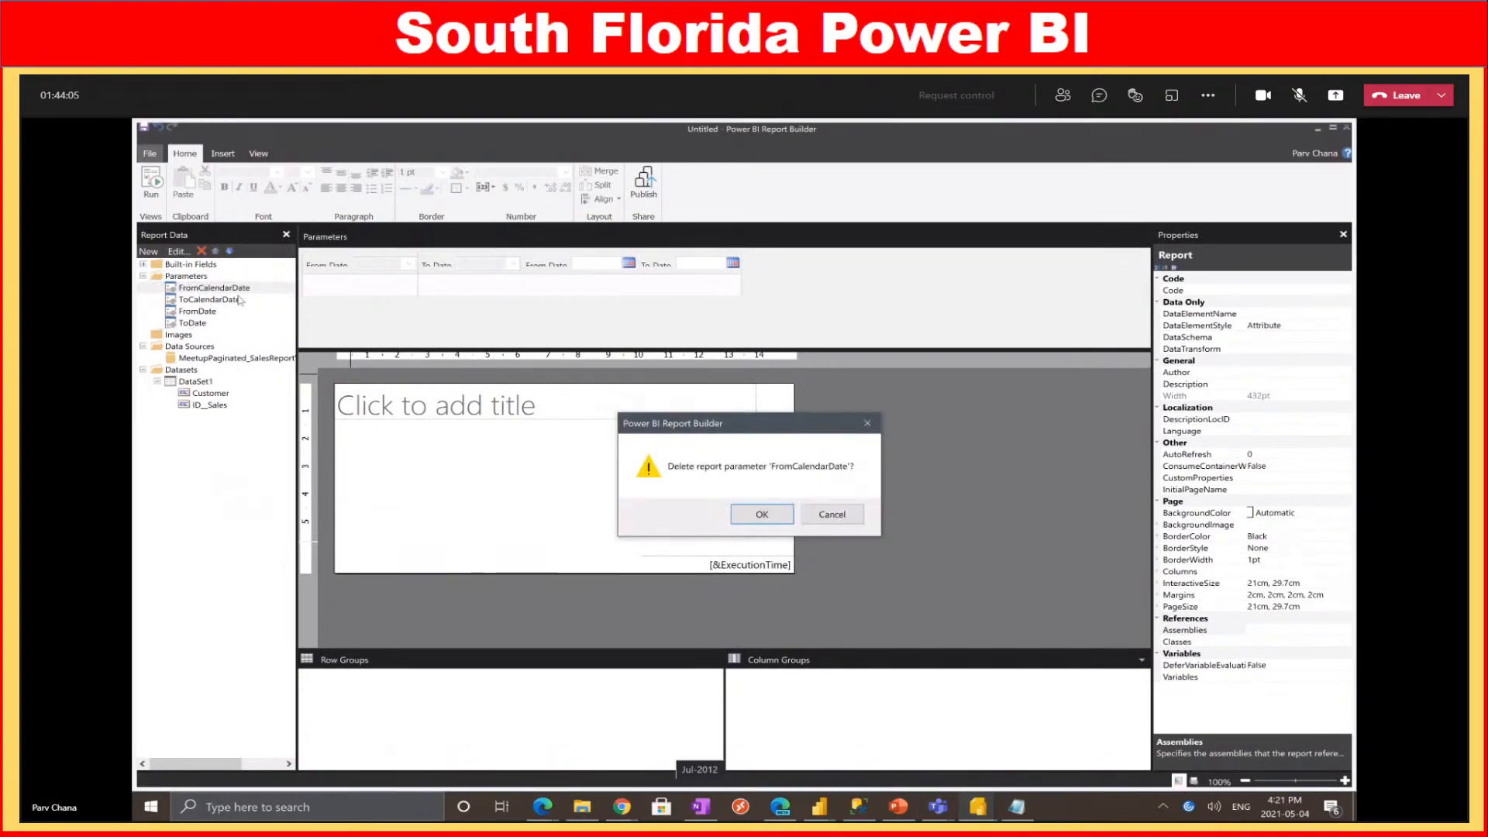
{"action": "left_click", "coordinate": [762, 508]}
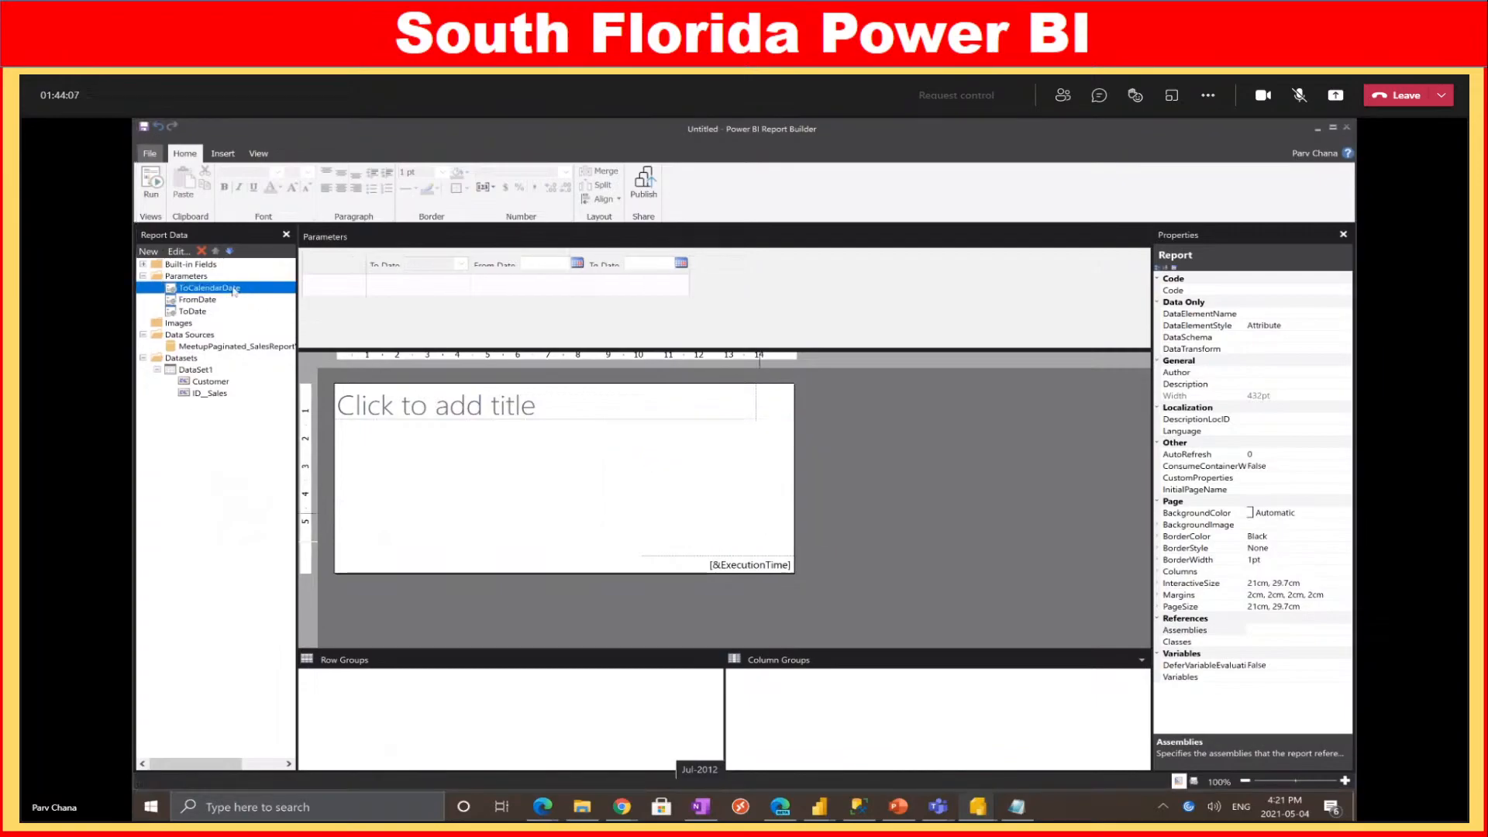
{"action": "right_click", "coordinate": [231, 288]}
{"action": "left_click", "coordinate": [285, 300]}
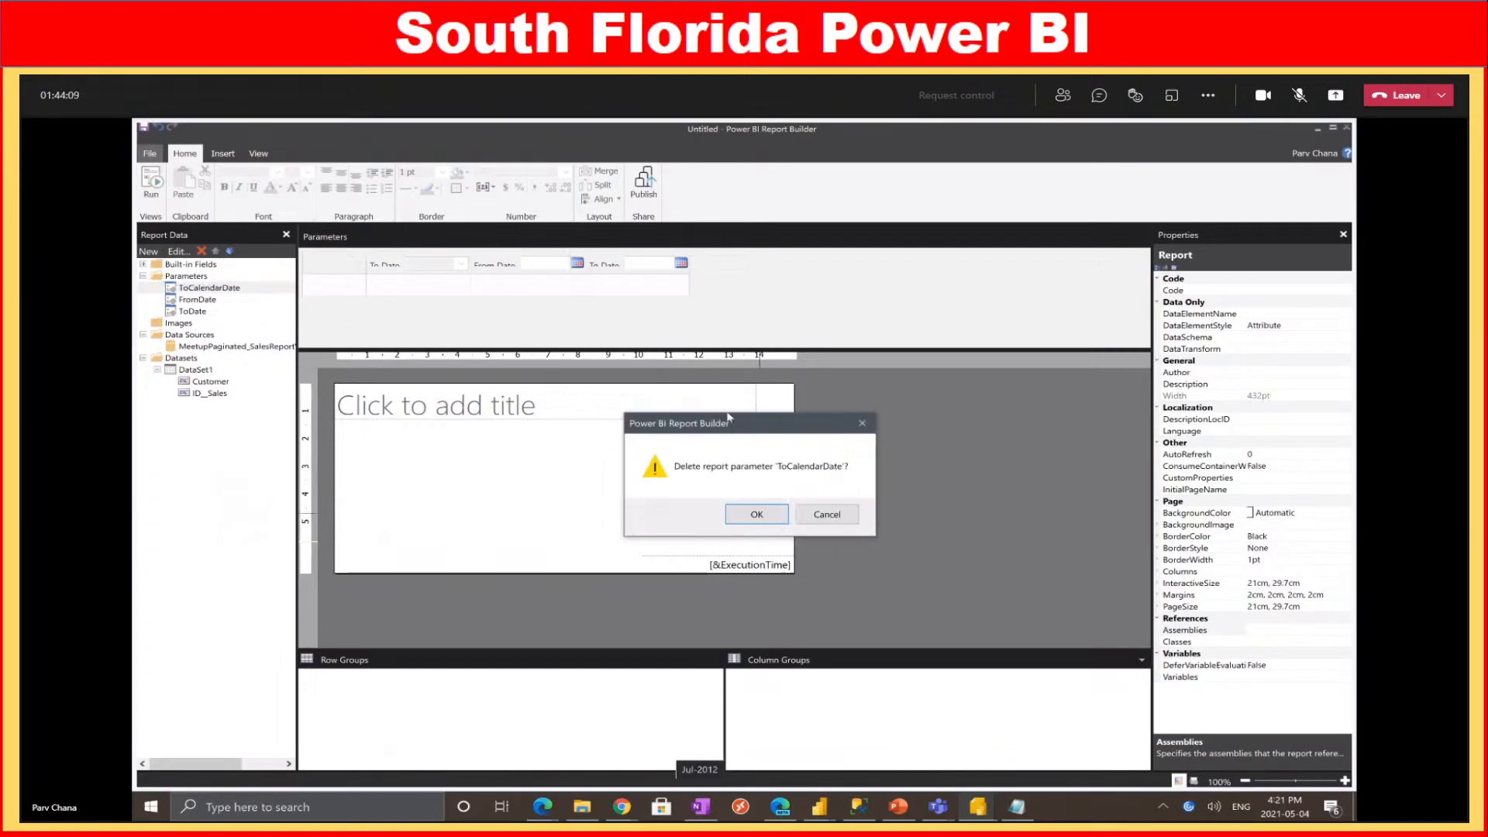
{"action": "left_click", "coordinate": [757, 513]}
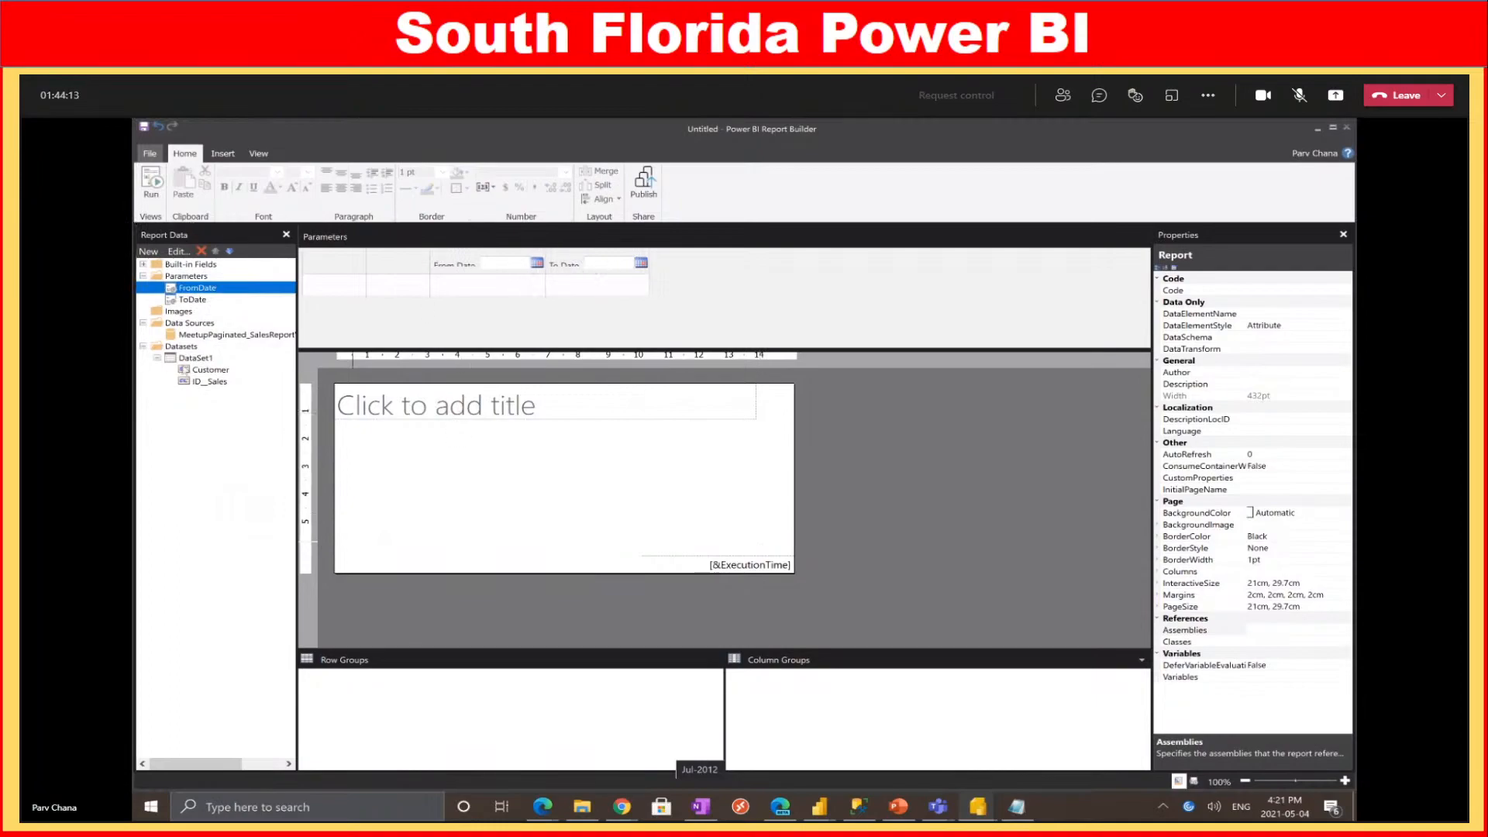
{"action": "right_click", "coordinate": [187, 358]}
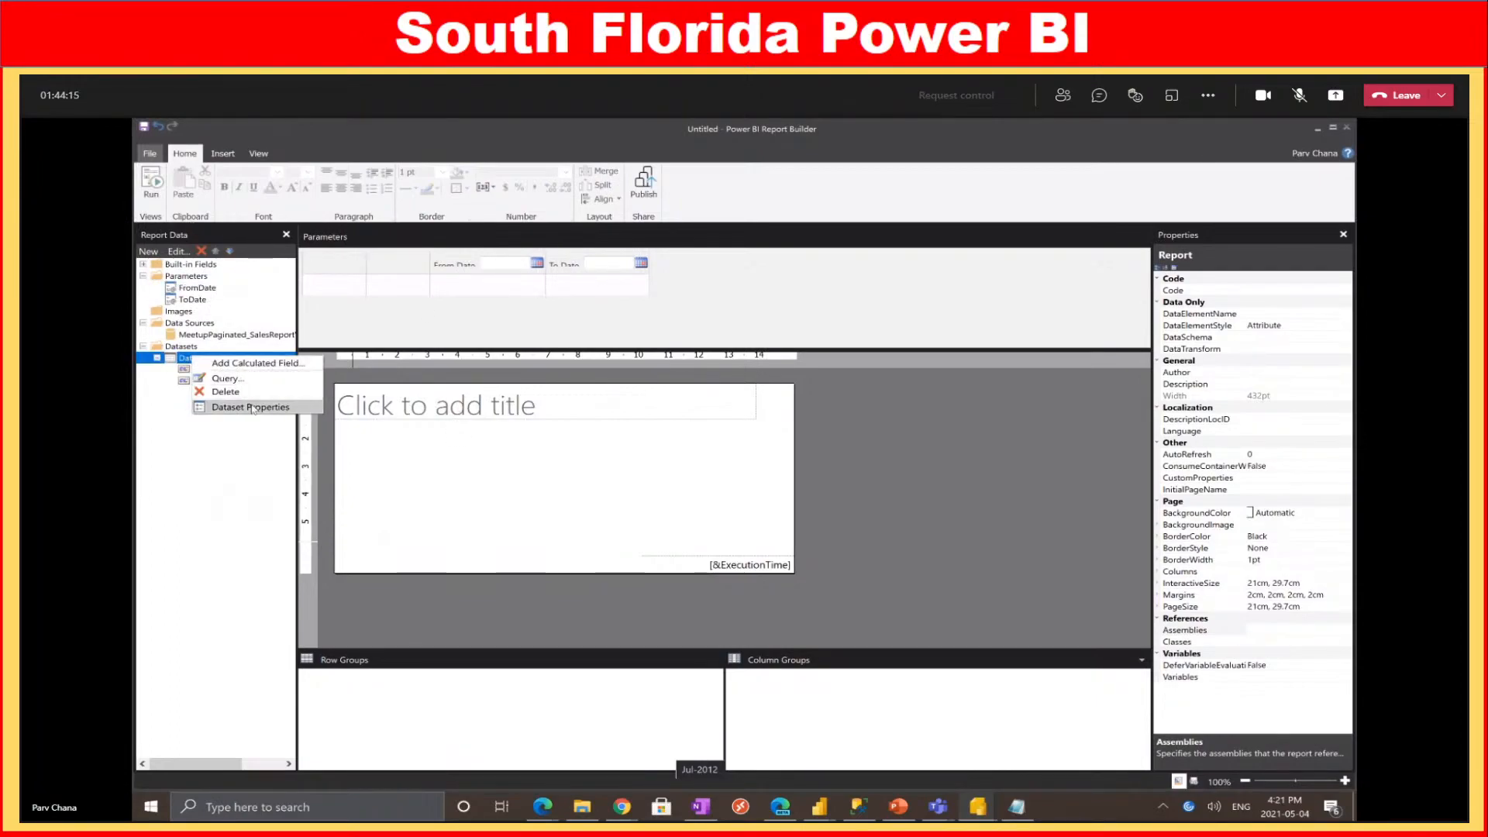
Open DataSet1's Query Designer, maximized, showing the DAX query that still uses FromCalendarDate
{"action": "left_click", "coordinate": [244, 407]}
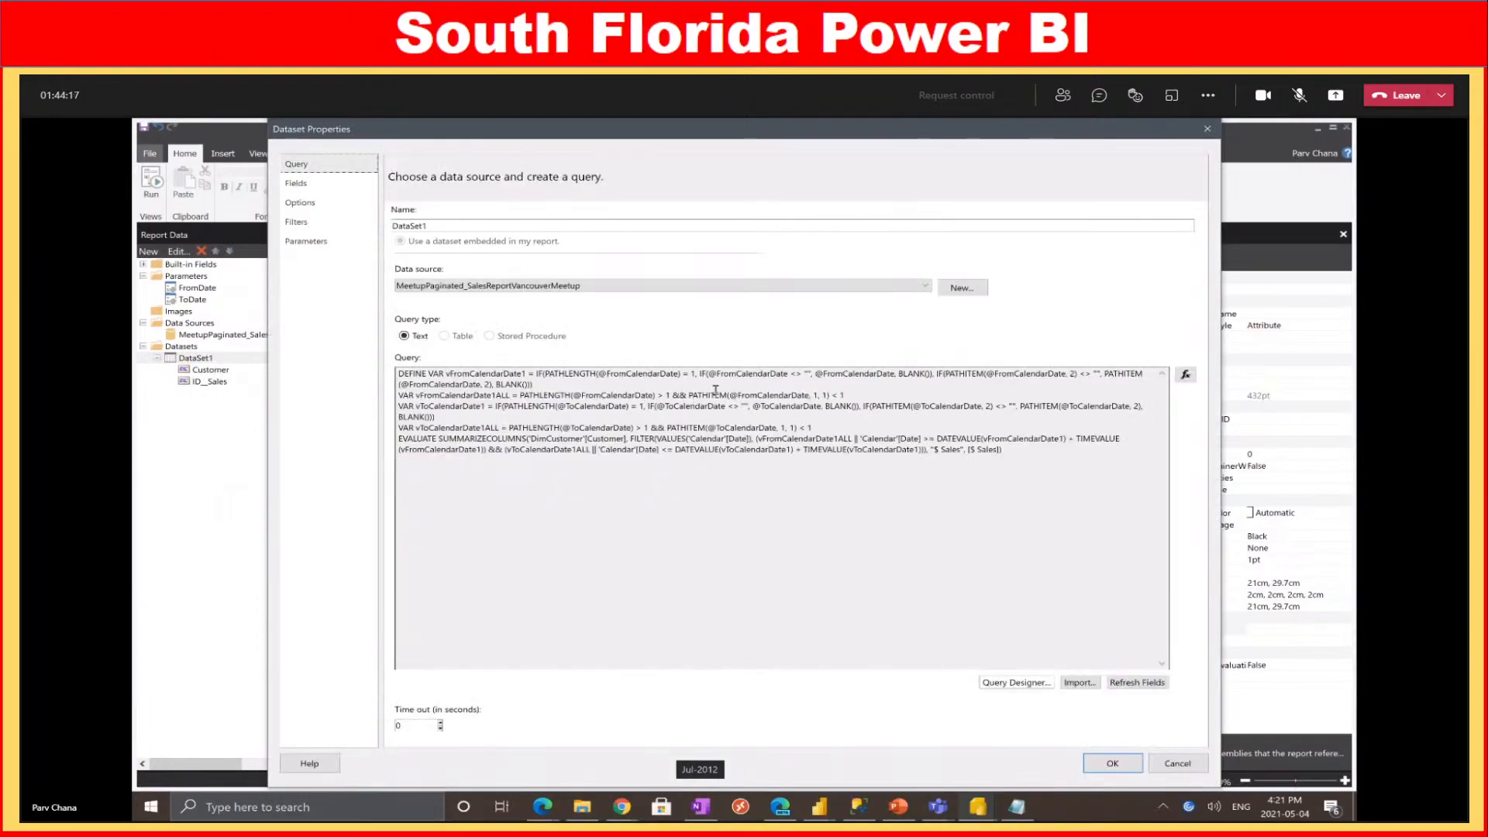
{"action": "left_click_drag", "start_coordinate": [738, 395], "coordinate": [819, 396]}
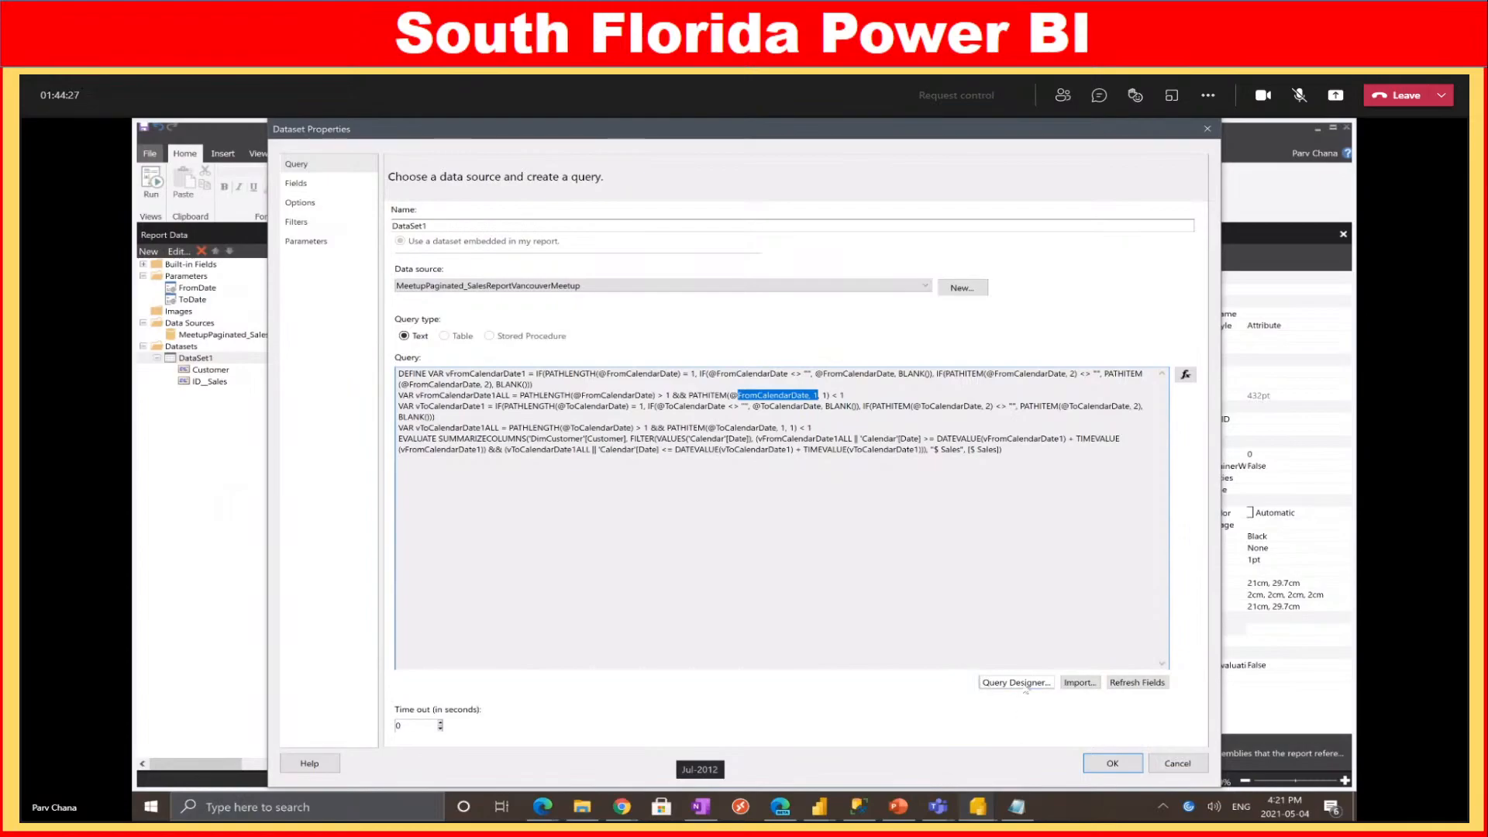
{"action": "left_click", "coordinate": [1019, 684]}
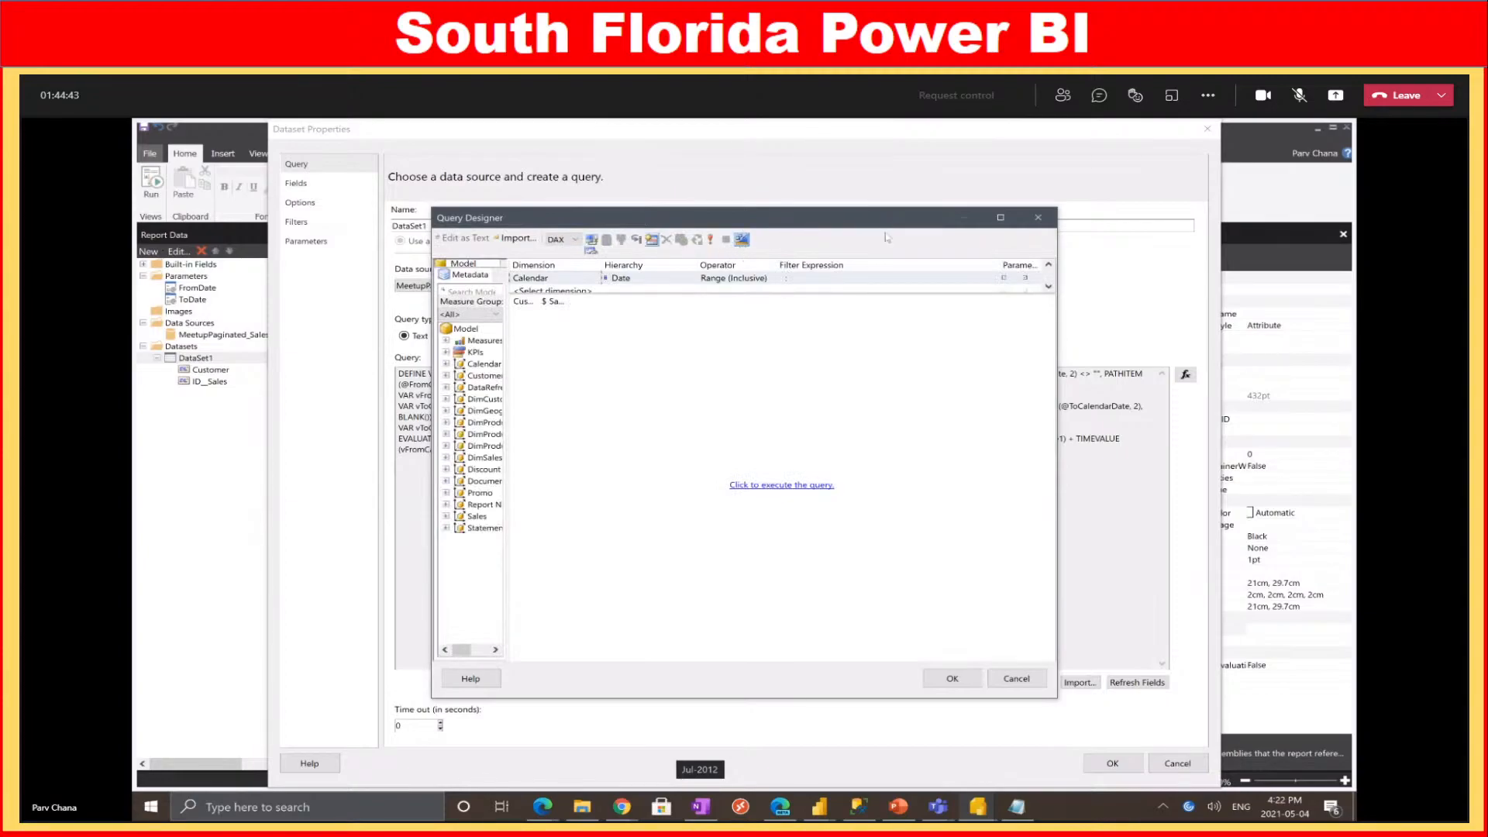
{"action": "left_click", "coordinate": [1001, 218]}
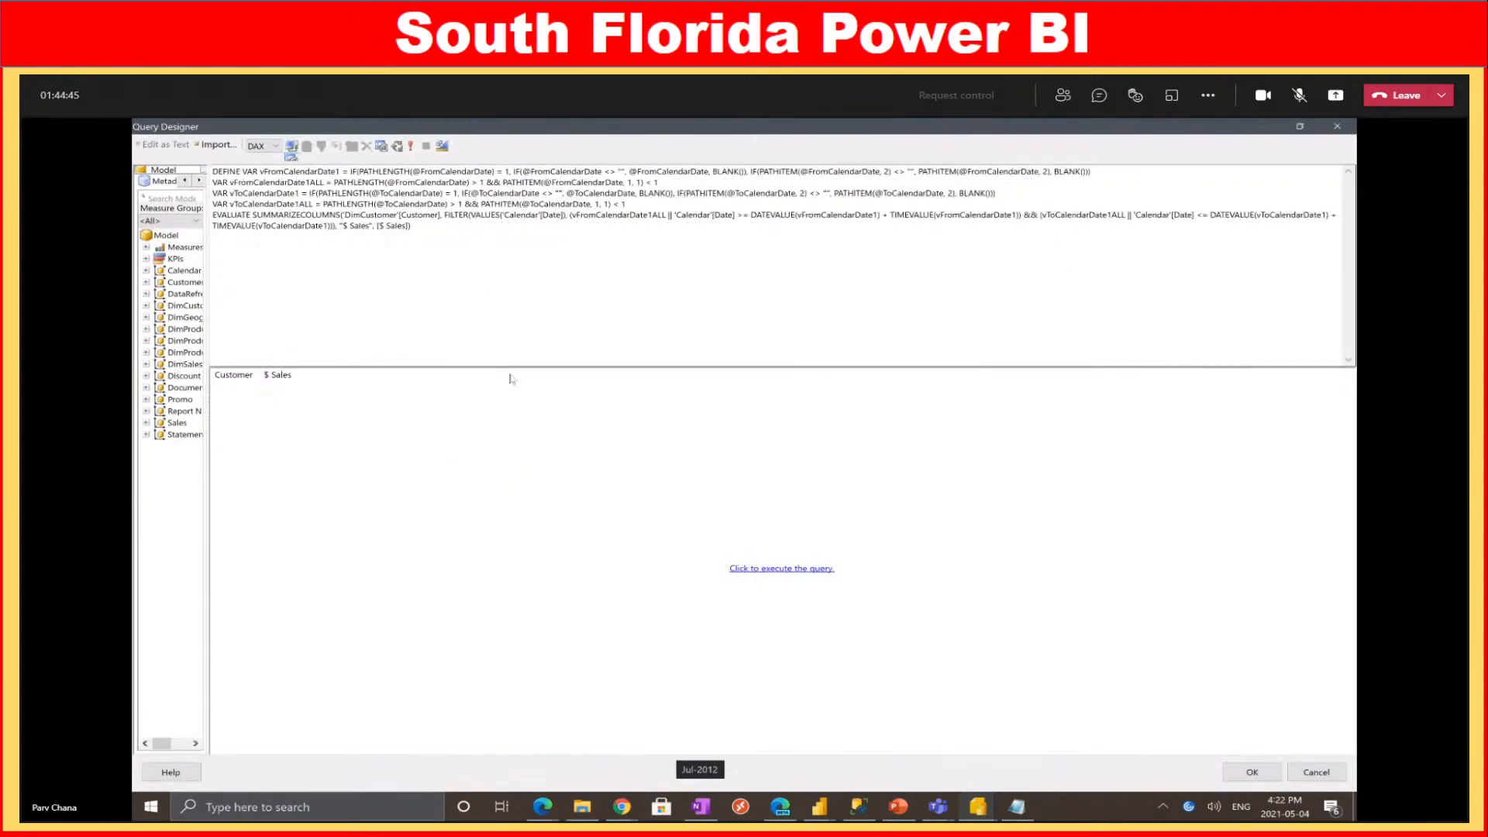
Copy the SUMMARIZECOLUMNS query from Notepad over the designer's old DAX query and enlarge the text area
{"action": "key", "text": "alt+Tab"}
{"action": "left_click", "coordinate": [420, 280]}
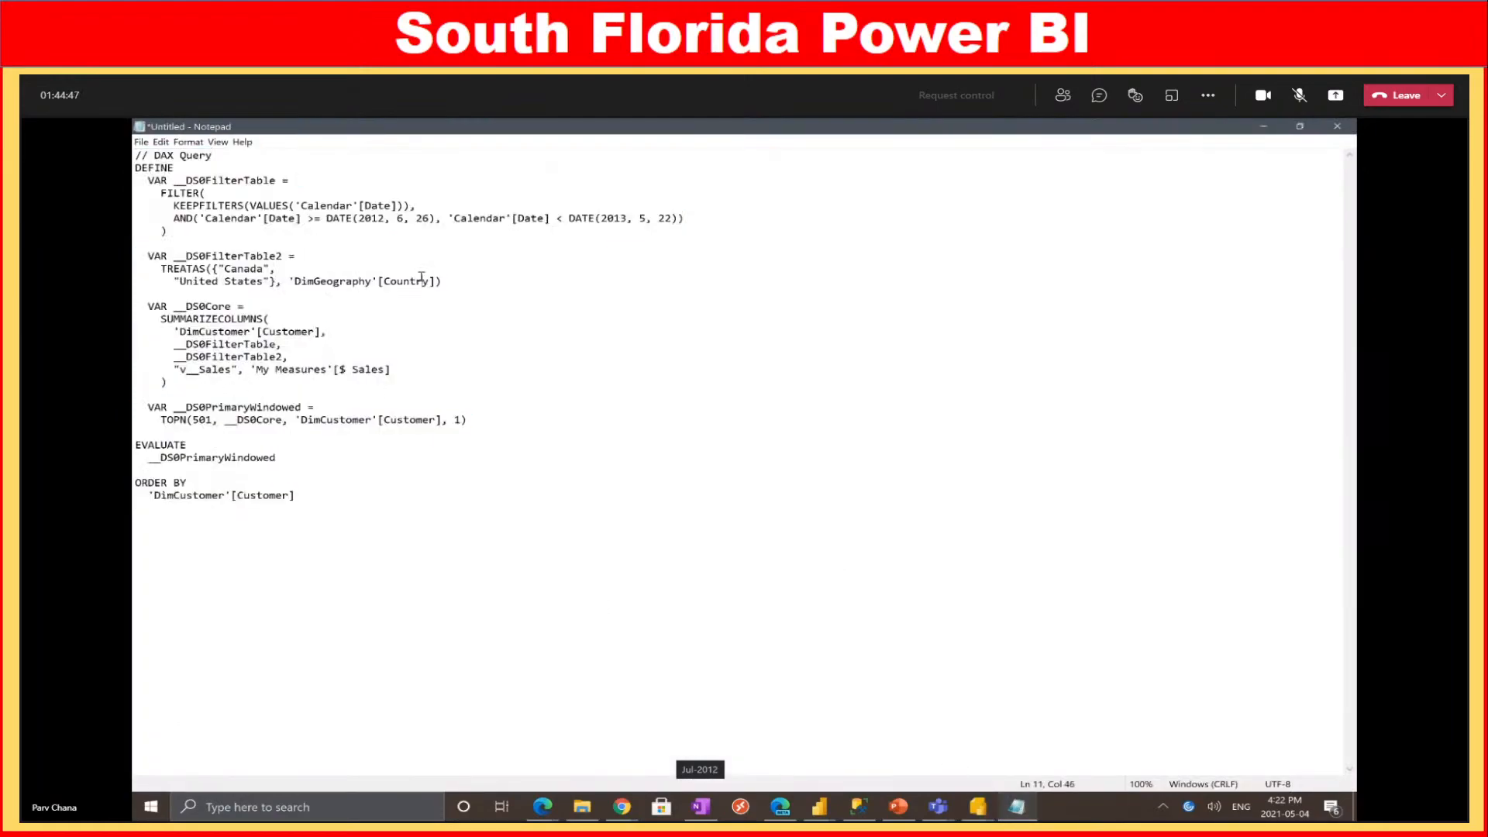
{"action": "left_click_drag", "start_coordinate": [411, 568], "coordinate": [238, 258]}
{"action": "left_click", "coordinate": [428, 385]}
{"action": "key", "text": "ctrl+a"}
{"action": "left_click", "coordinate": [1263, 126]}
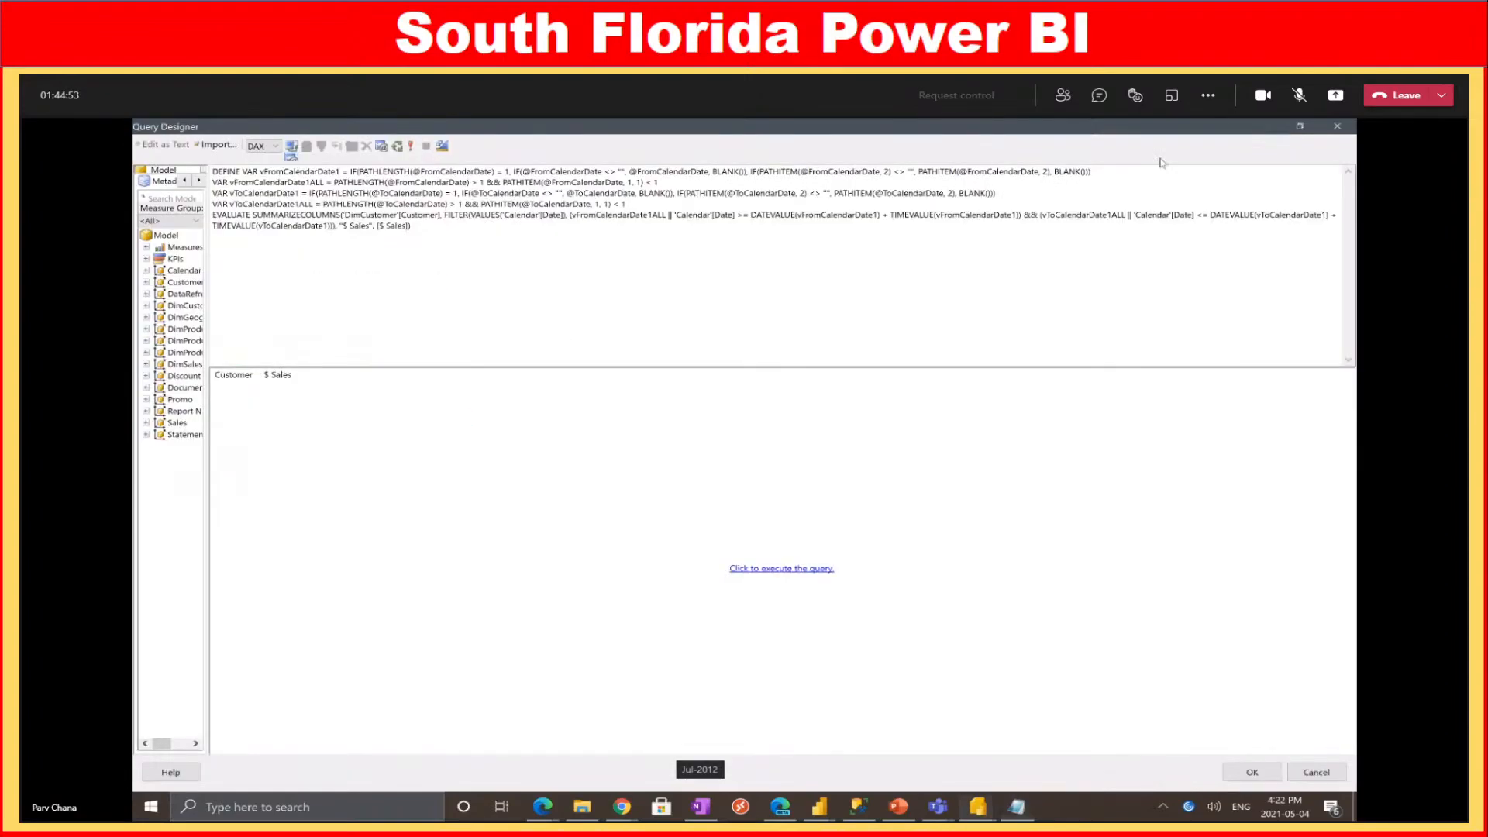
{"action": "key", "text": "ctrl+a"}
{"action": "key", "text": "ctrl+v"}
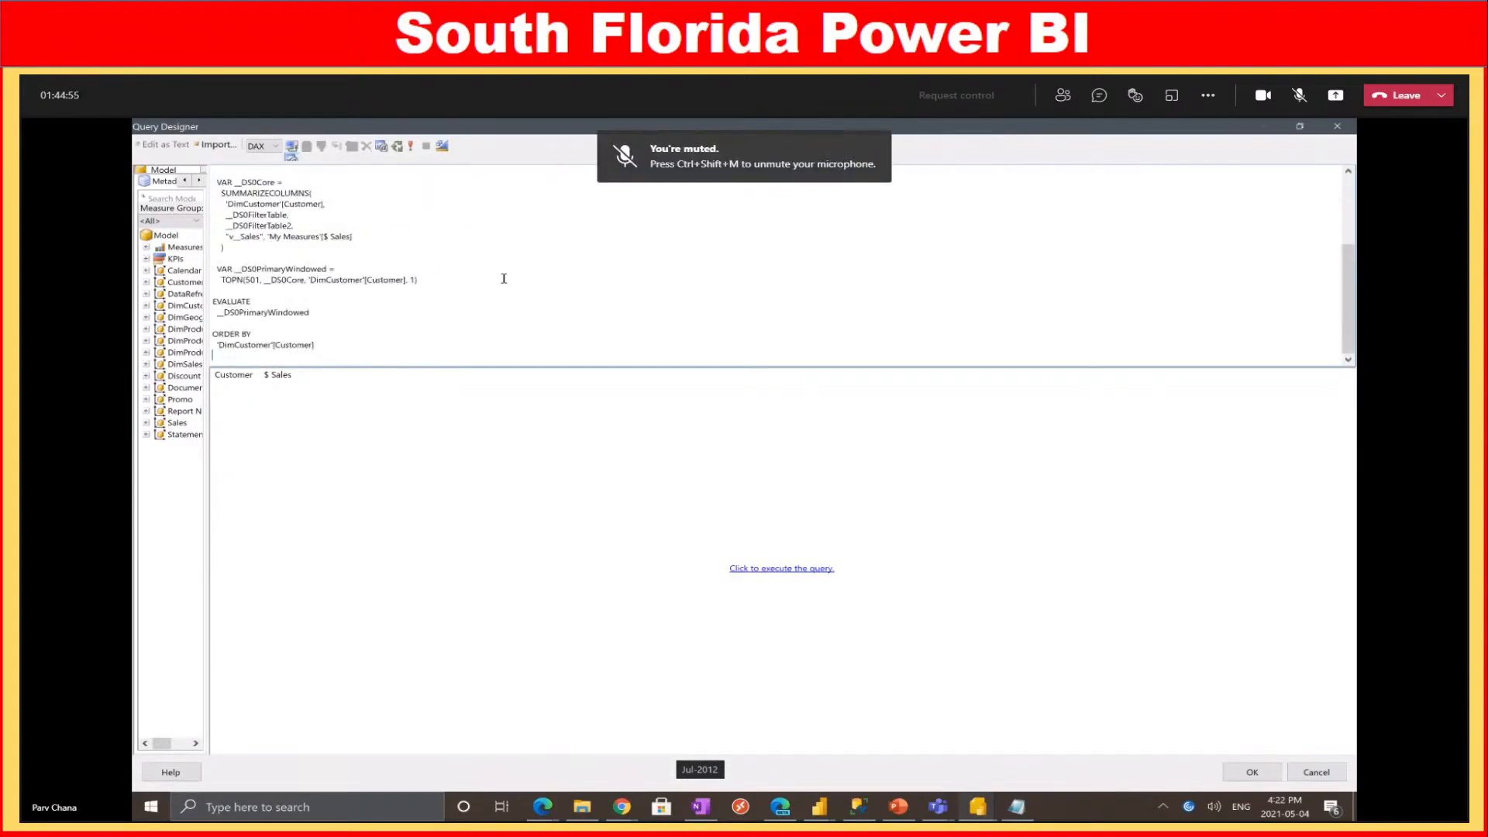
{"action": "scroll", "coordinate": [441, 248], "scroll_direction": "up", "scroll_amount": 10}
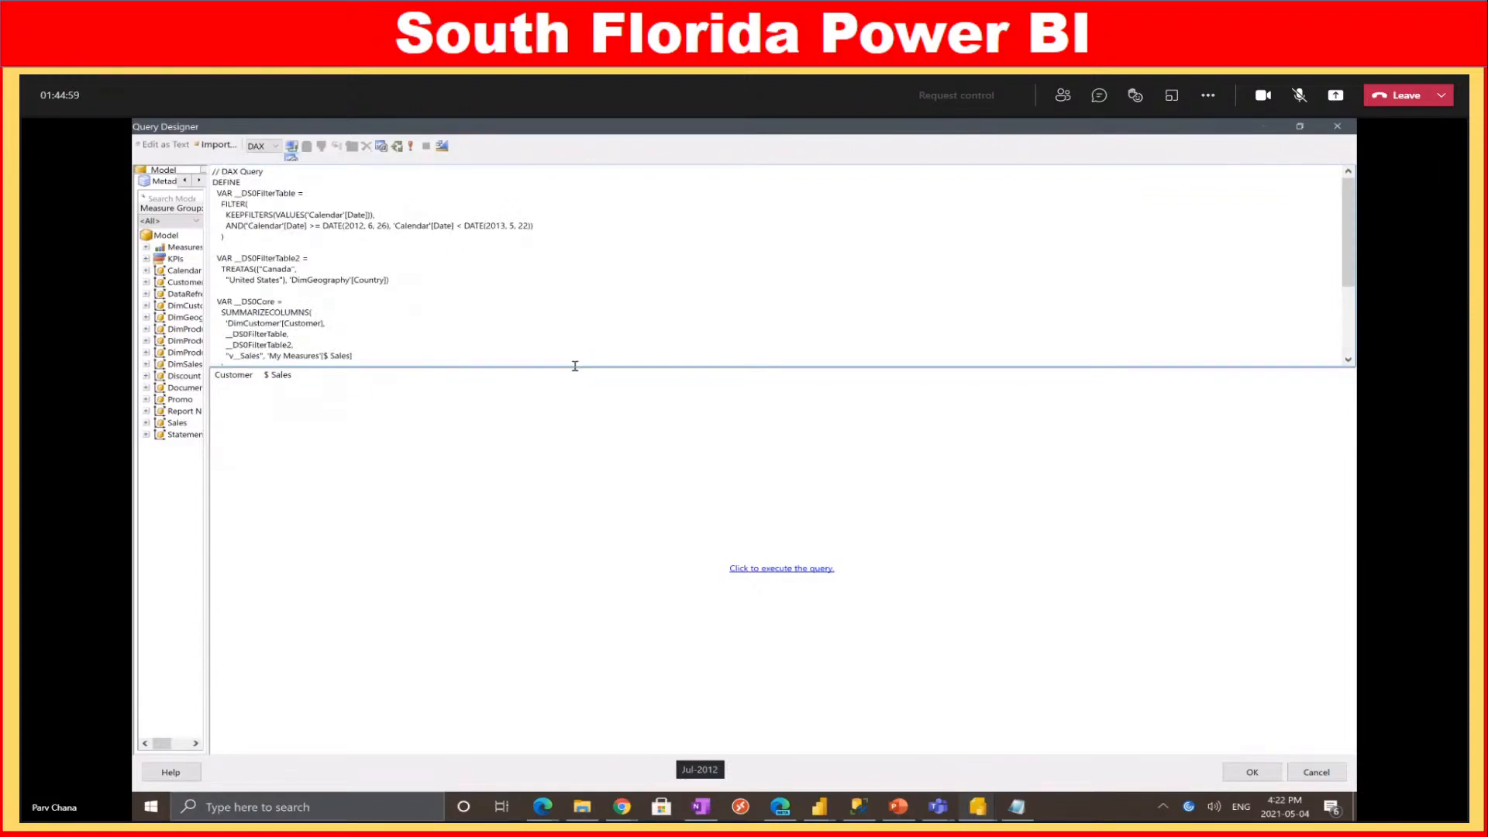
{"action": "left_click_drag", "start_coordinate": [576, 377], "coordinate": [568, 572]}
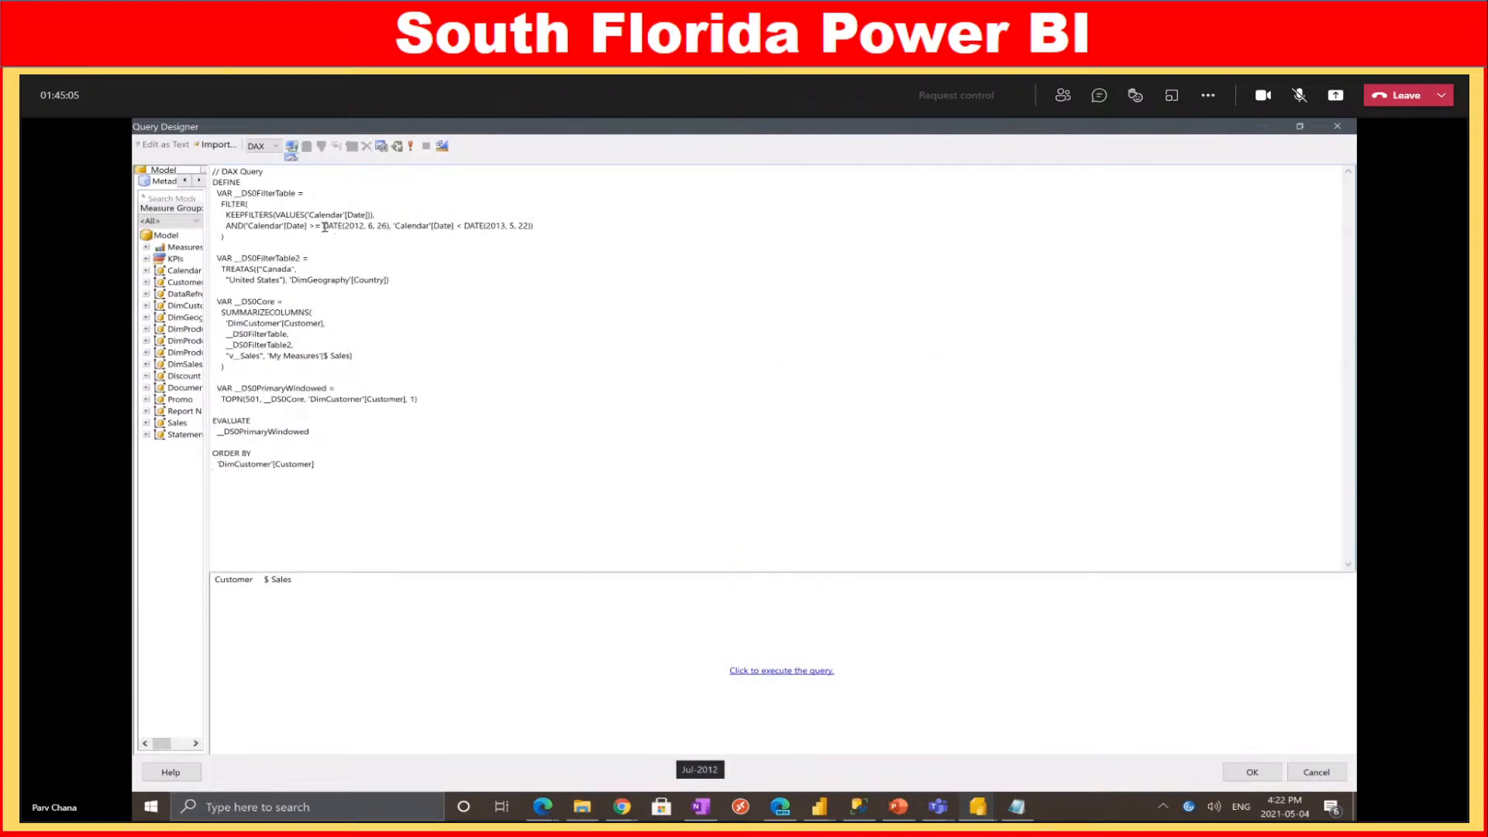
{"action": "left_click_drag", "start_coordinate": [325, 227], "coordinate": [389, 228]}
{"action": "type", "text": "DATEVALUE(@"}
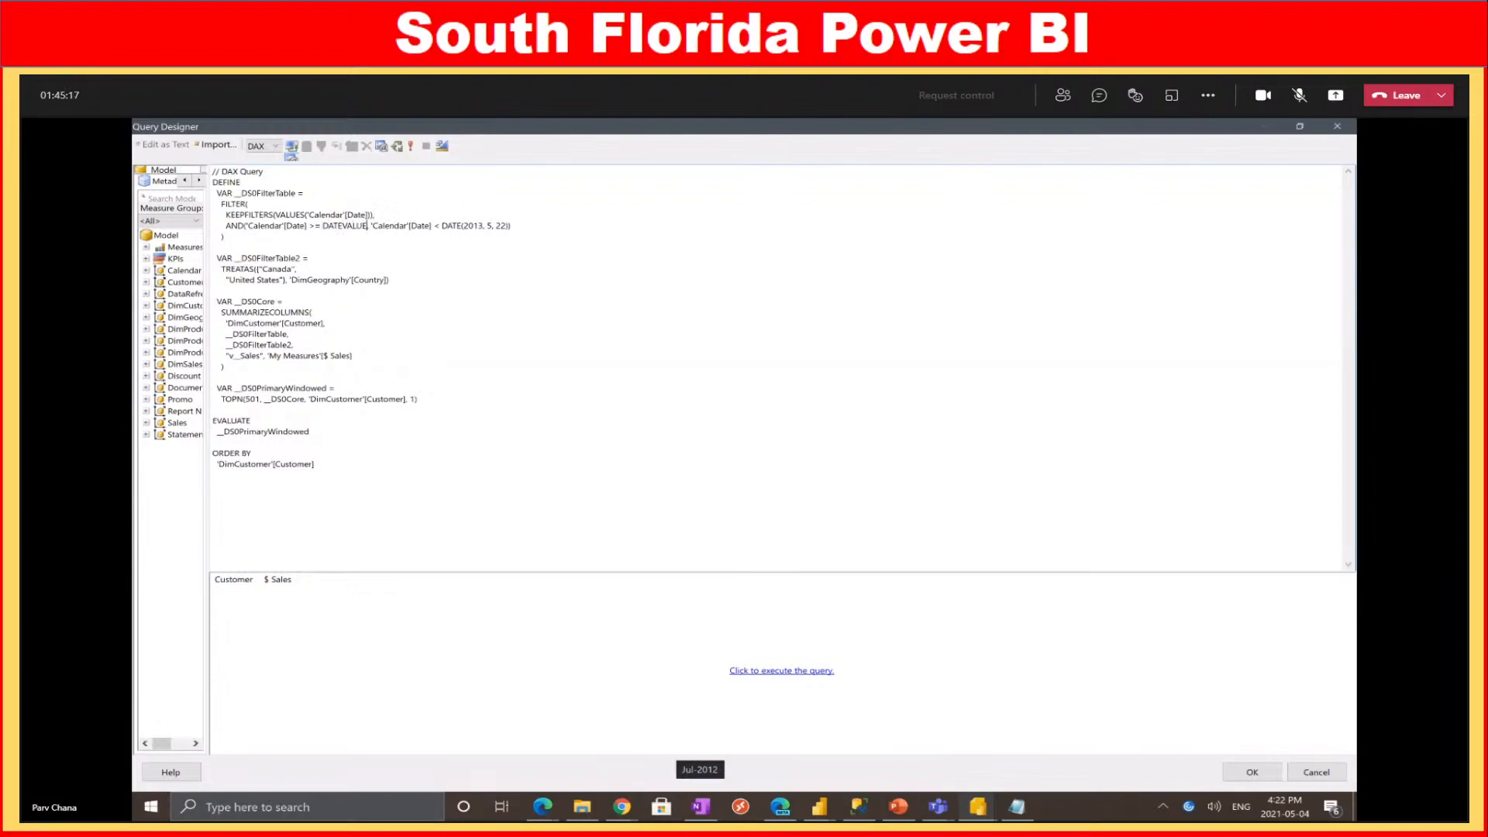
{"action": "type", "text": "FromDate),"}
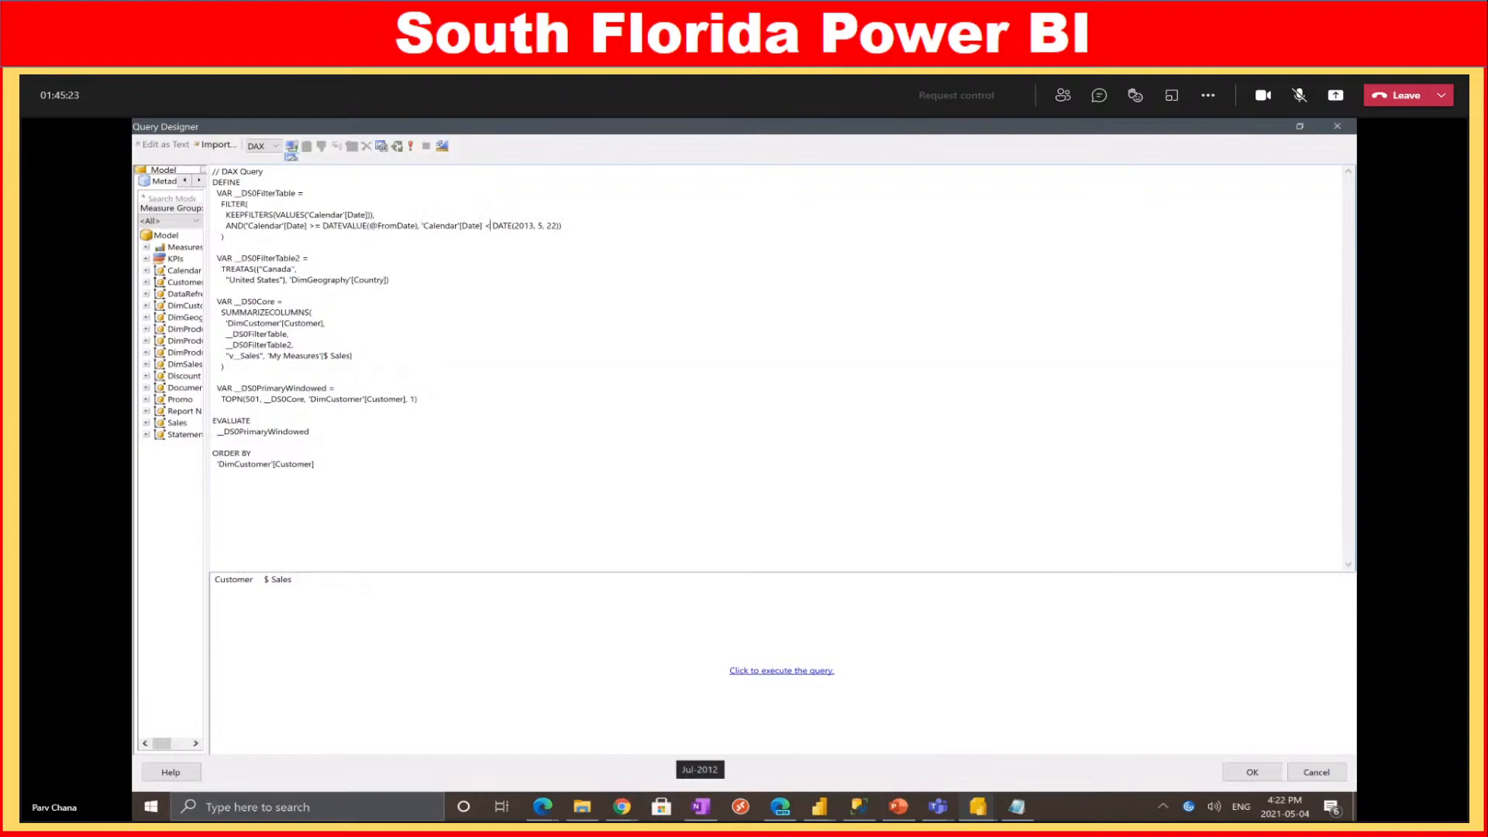
{"action": "type", "text": "="}
{"action": "key", "text": "shift+Right"}
{"action": "key", "text": "shift+Right"}
{"action": "key", "text": "shift+Right"}
{"action": "key", "text": "shift+Right"}
{"action": "key", "text": "shift+Right"}
{"action": "key", "text": "shift+Right"}
{"action": "key", "text": "shift+Right"}
{"action": "key", "text": "shift+Right"}
{"action": "key", "text": "shift+Right"}
{"action": "key", "text": "shift+Right"}
{"action": "key", "text": "shift+Right"}
{"action": "key", "text": "shift+Right"}
{"action": "key", "text": "shift+Right"}
{"action": "key", "text": "shift+Right"}
{"action": "key", "text": "shift+Right"}
{"action": "key", "text": "shift+Right"}
{"action": "key", "text": "shift+Right"}
{"action": "key", "text": "shift+Right"}
{"action": "type", "text": "DATEVALUE(@ToDate"}
Delete the country TREATAS filter block and select the 'My Measures'[$ Sales] reference
{"action": "left_click_drag", "start_coordinate": [408, 273], "coordinate": [204, 258]}
{"action": "key", "text": "Delete"}
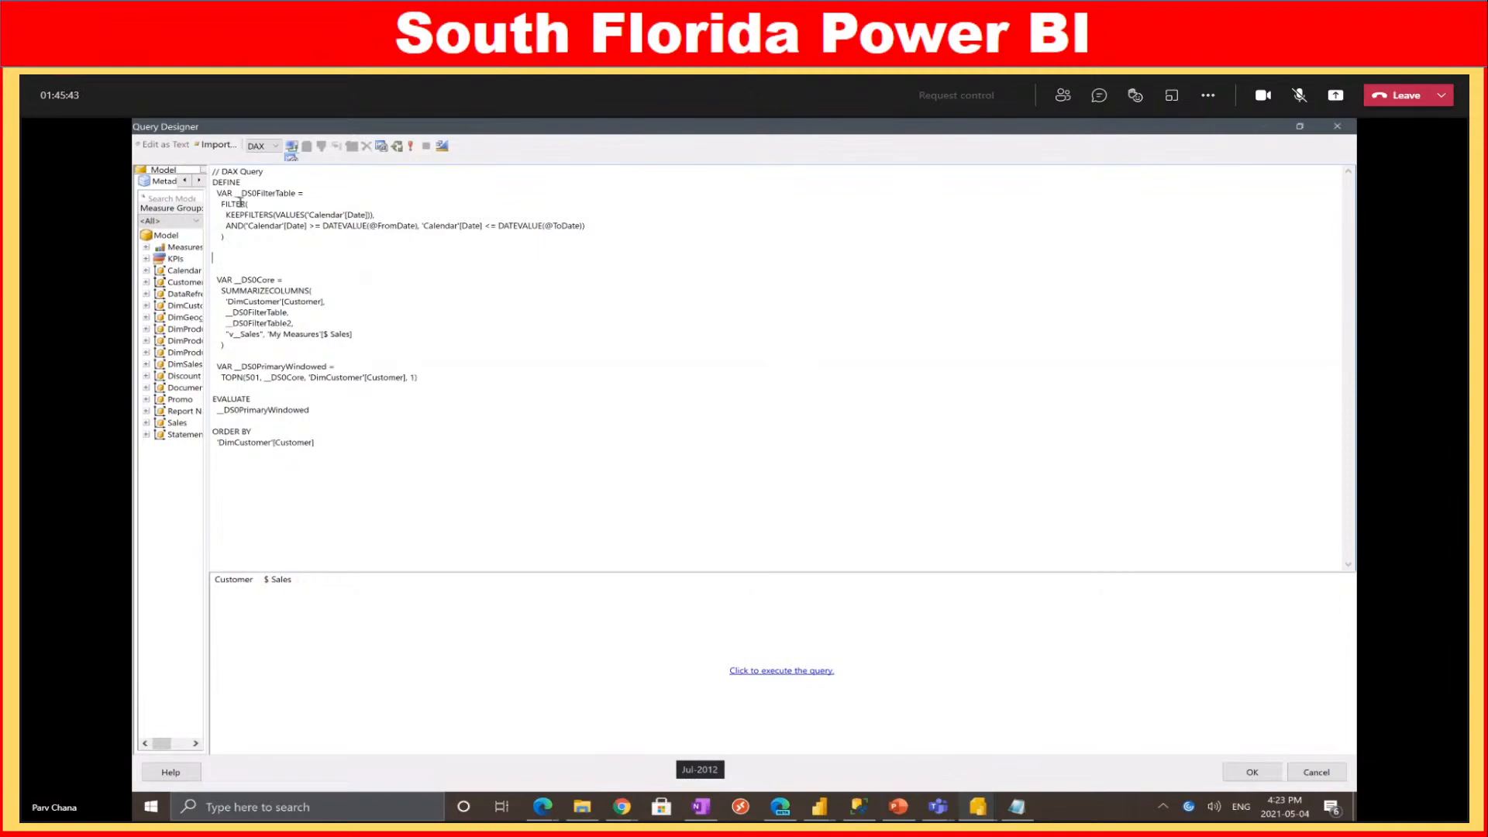
{"action": "key", "text": "BackSpace"}
{"action": "key", "text": "BackSpace"}
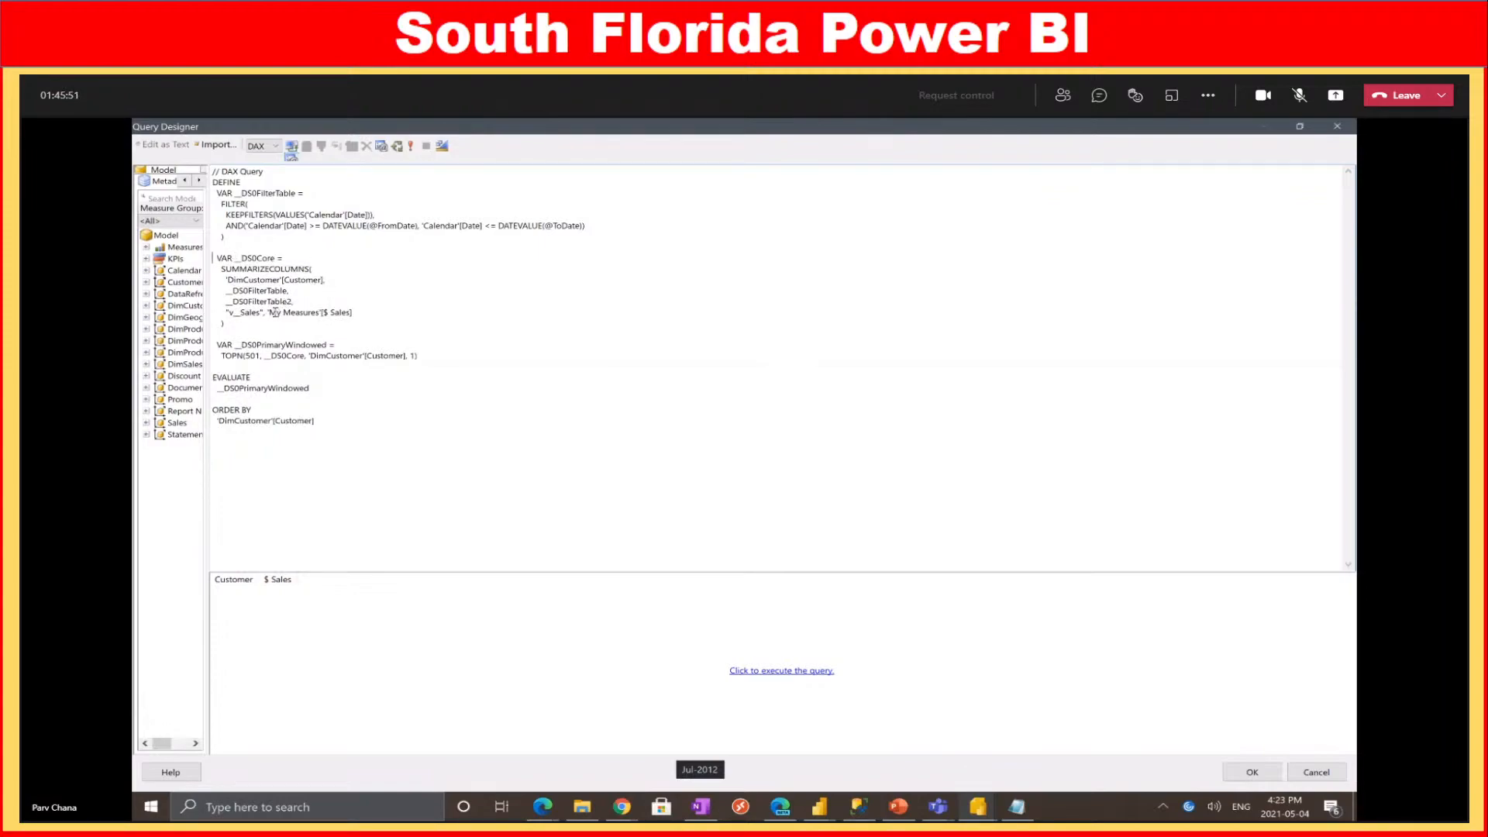
{"action": "left_click_drag", "start_coordinate": [269, 313], "coordinate": [323, 314]}
{"action": "left_click_drag", "start_coordinate": [323, 312], "coordinate": [351, 314]}
Clear the customer field search in the Sales Report - Vancouver Meetup file, then return to the query designer
{"action": "left_click", "coordinate": [824, 809]}
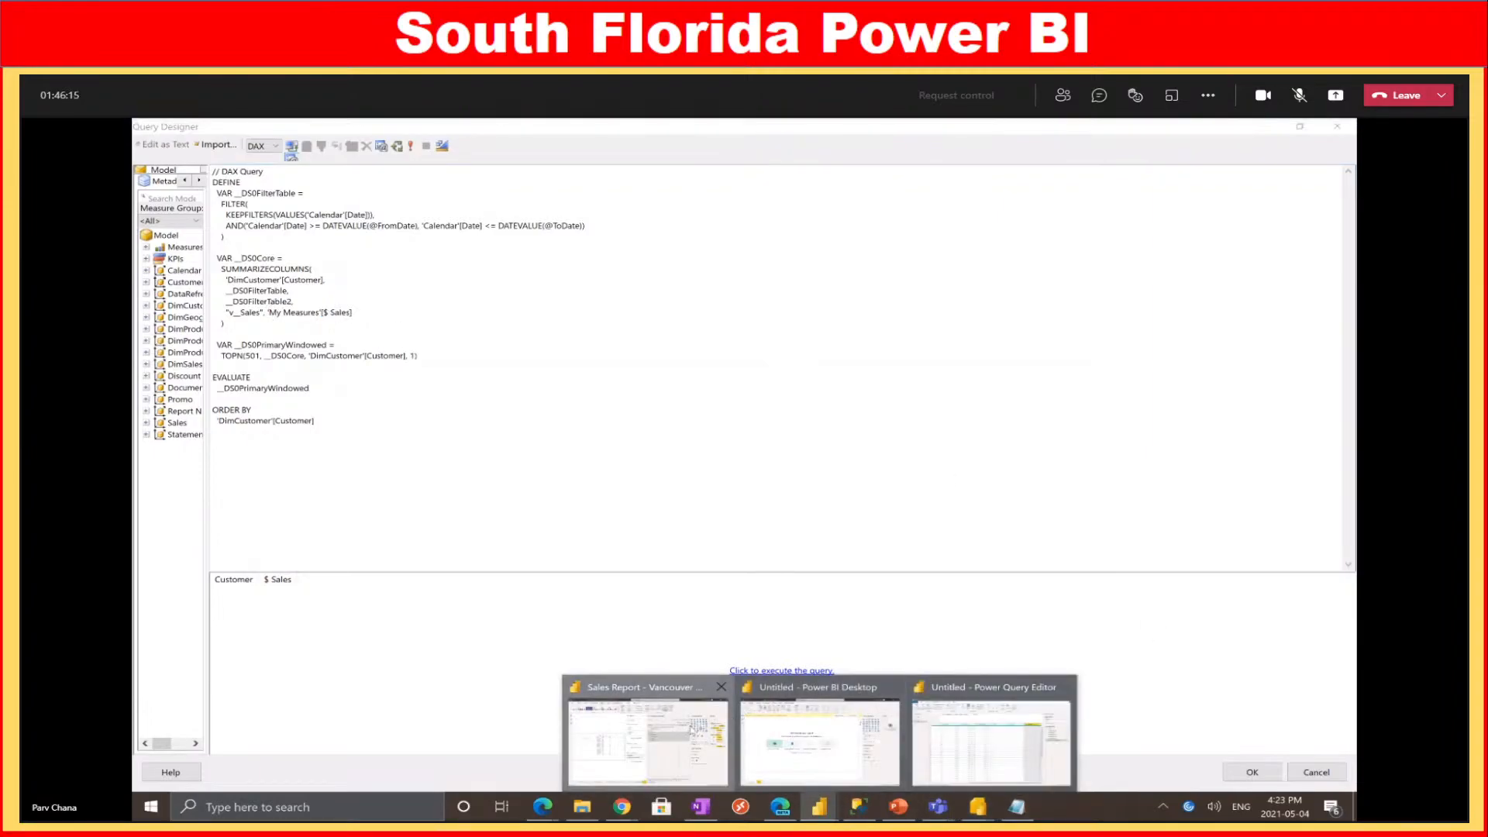
{"action": "left_click", "coordinate": [648, 744]}
{"action": "left_click_drag", "start_coordinate": [1301, 287], "coordinate": [1169, 288]}
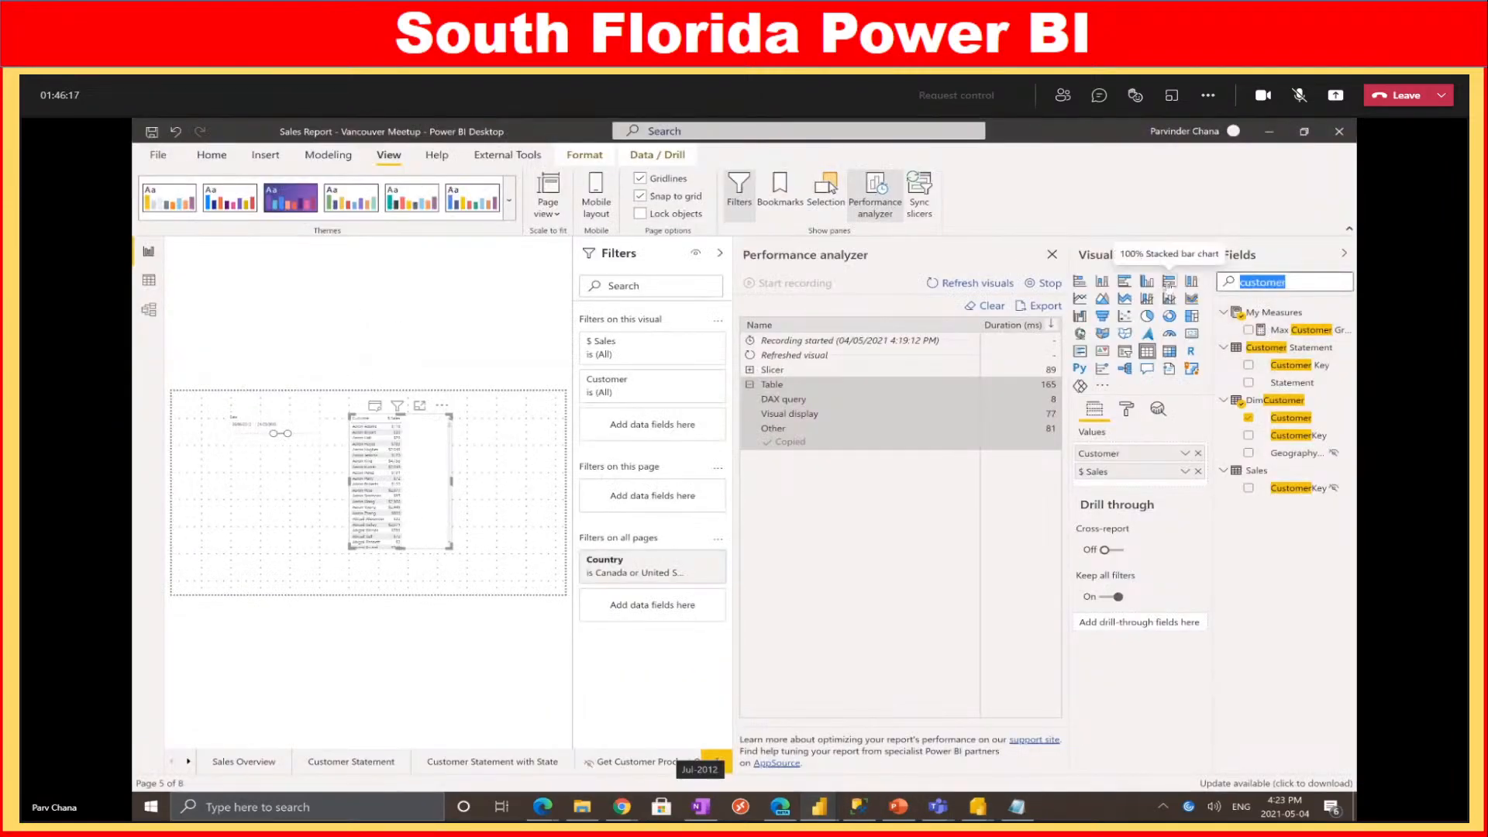
{"action": "key", "text": "BackSpace"}
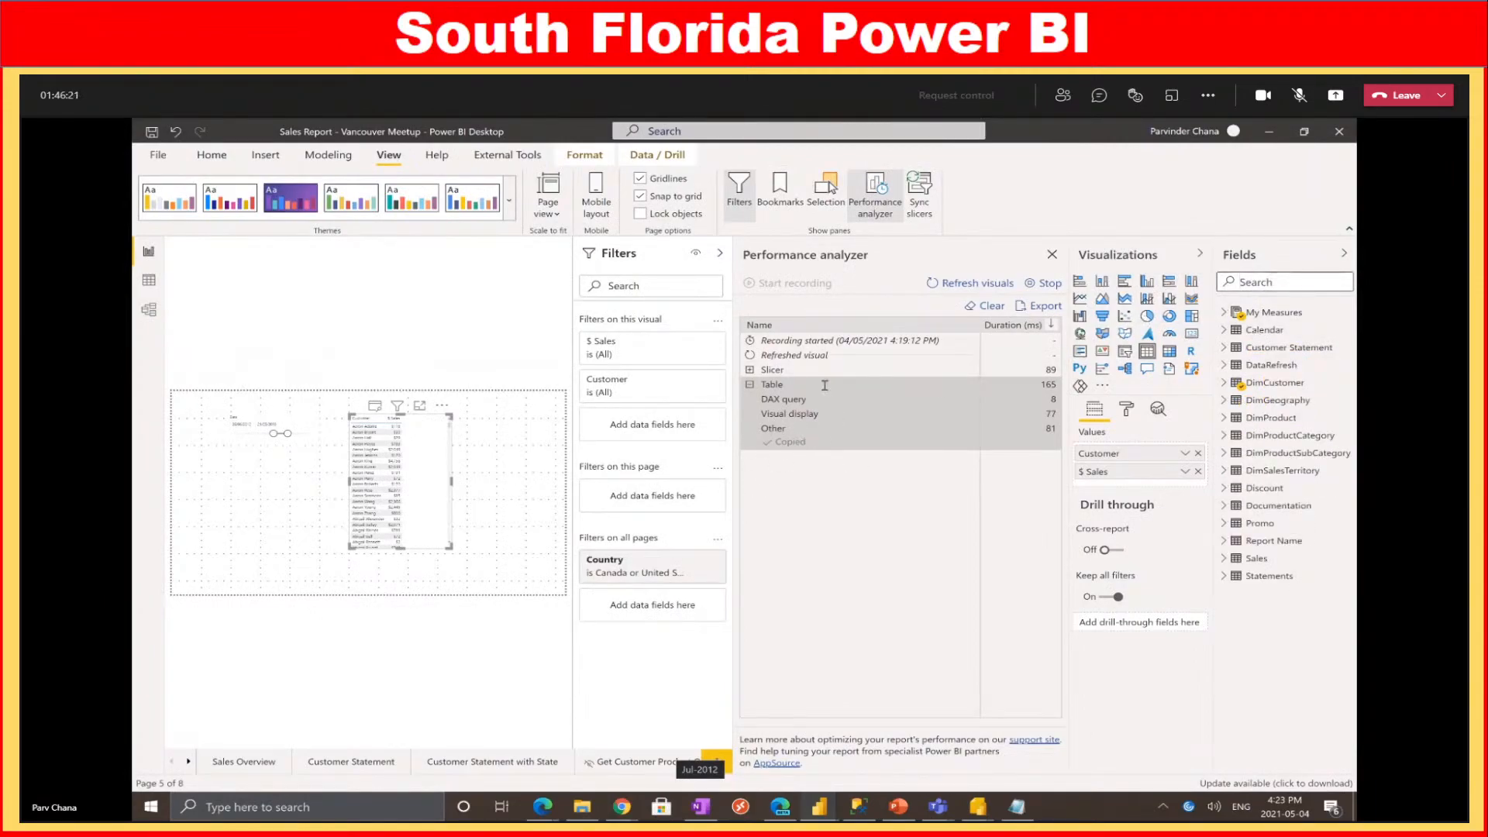
{"action": "key", "text": "alt+Tab"}
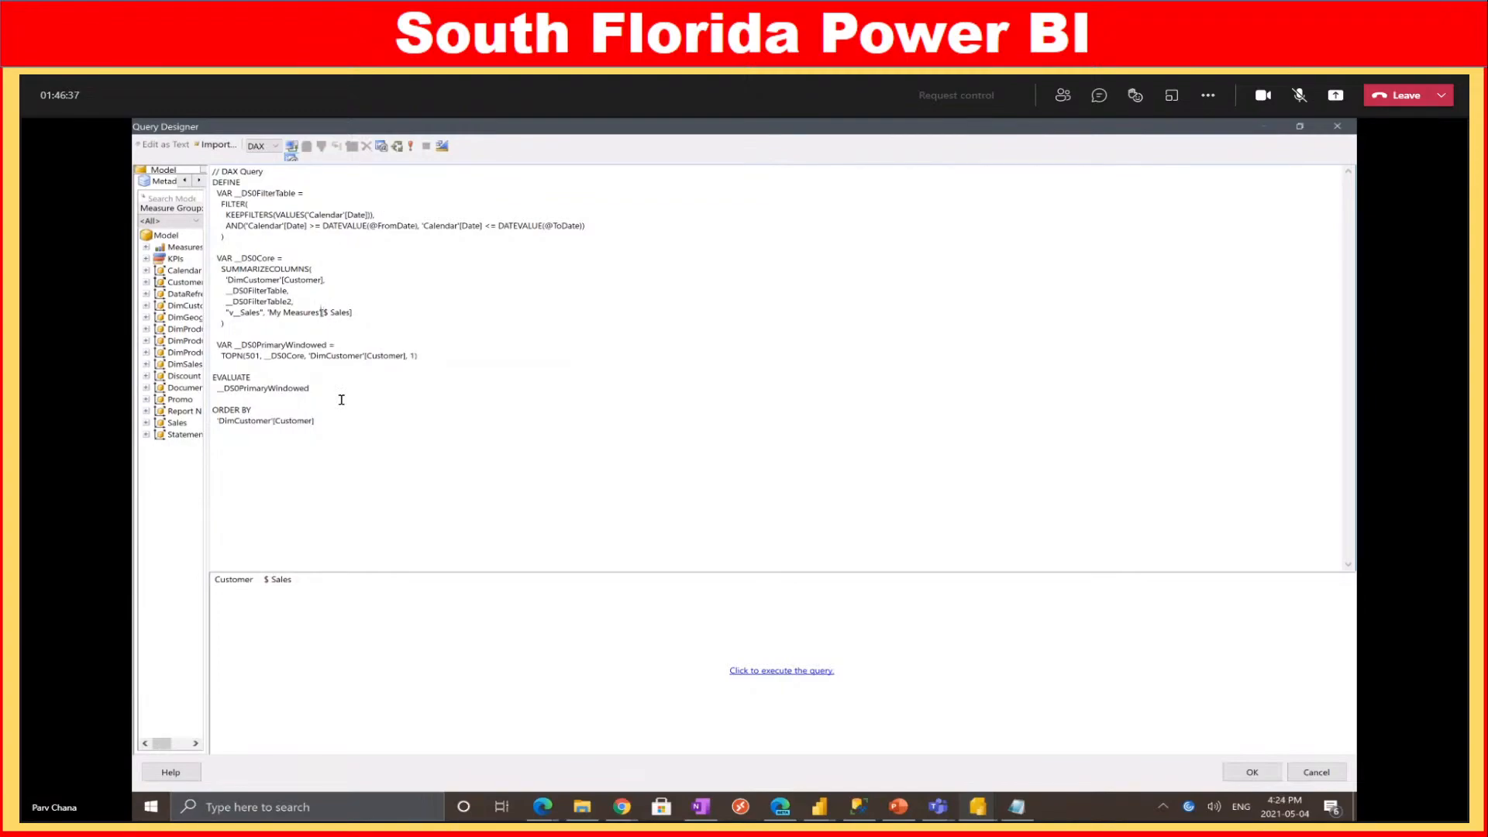
{"action": "key", "text": "shift+Left"}
{"action": "key", "text": "shift+Left"}
{"action": "key", "text": "shift+Left"}
{"action": "key", "text": "shift+Left"}
{"action": "key", "text": "shift+Left"}
{"action": "key", "text": "shift+Left"}
{"action": "key", "text": "shift+Left"}
{"action": "key", "text": "shift+Left"}
{"action": "key", "text": "shift+Left"}
{"action": "key", "text": "shift+Left"}
{"action": "key", "text": "shift+Left"}
{"action": "key", "text": "shift+Left"}
{"action": "key", "text": "shift+Left"}
Remove the 'My Measures' prefix, __DS0FilterTable2 line and TOPN variable, and make EVALUATE return __DS0Core
{"action": "key", "text": "Delete"}
{"action": "left_click_drag", "start_coordinate": [279, 204], "coordinate": [586, 230]}
{"action": "left_click_drag", "start_coordinate": [247, 258], "coordinate": [303, 305]}
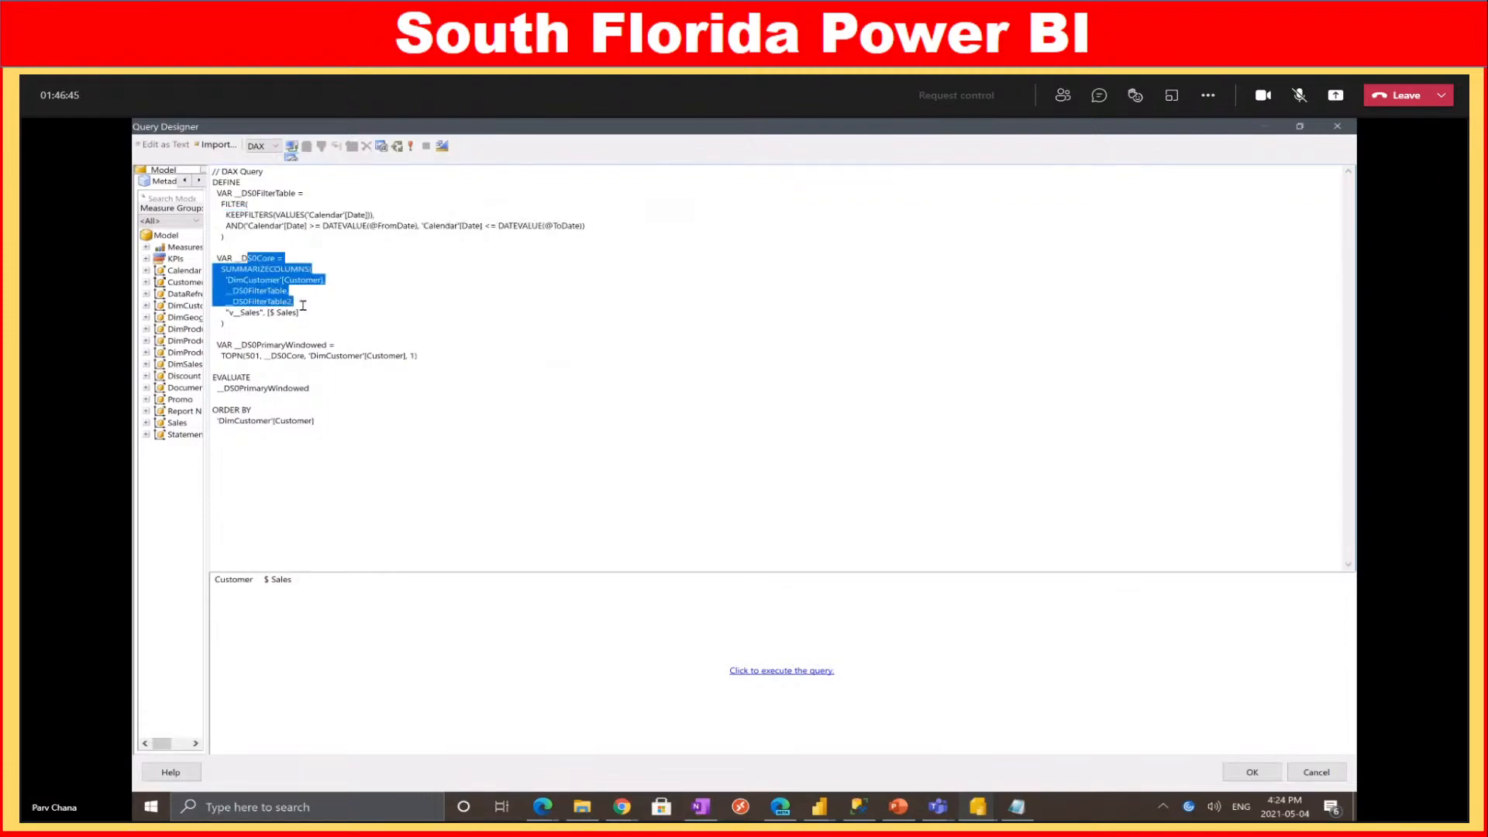
{"action": "left_click", "coordinate": [304, 302]}
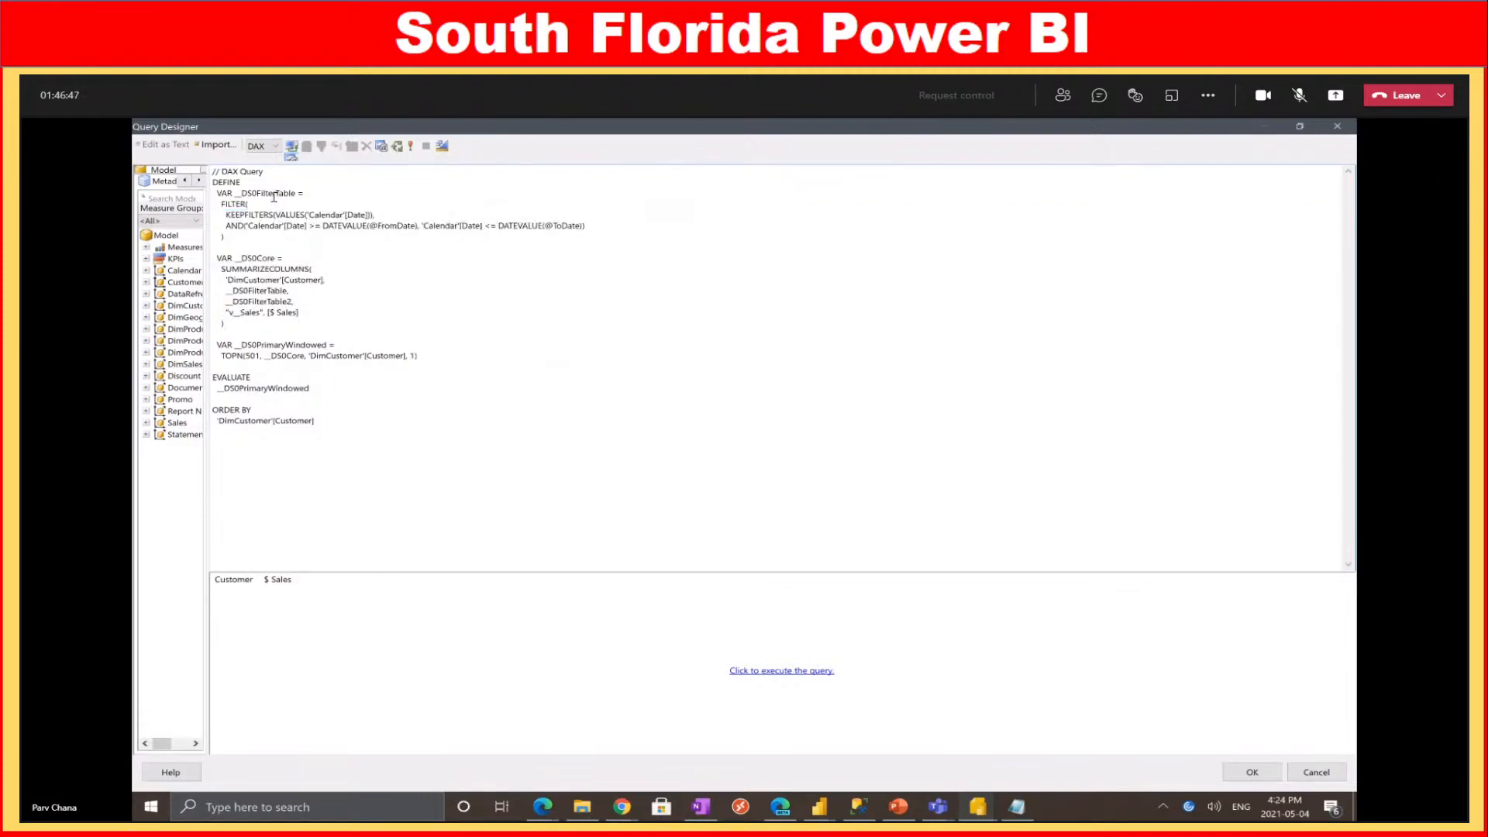
{"action": "left_click_drag", "start_coordinate": [295, 301], "coordinate": [209, 303]}
{"action": "key", "text": "BackSpace"}
{"action": "key", "text": "BackSpace"}
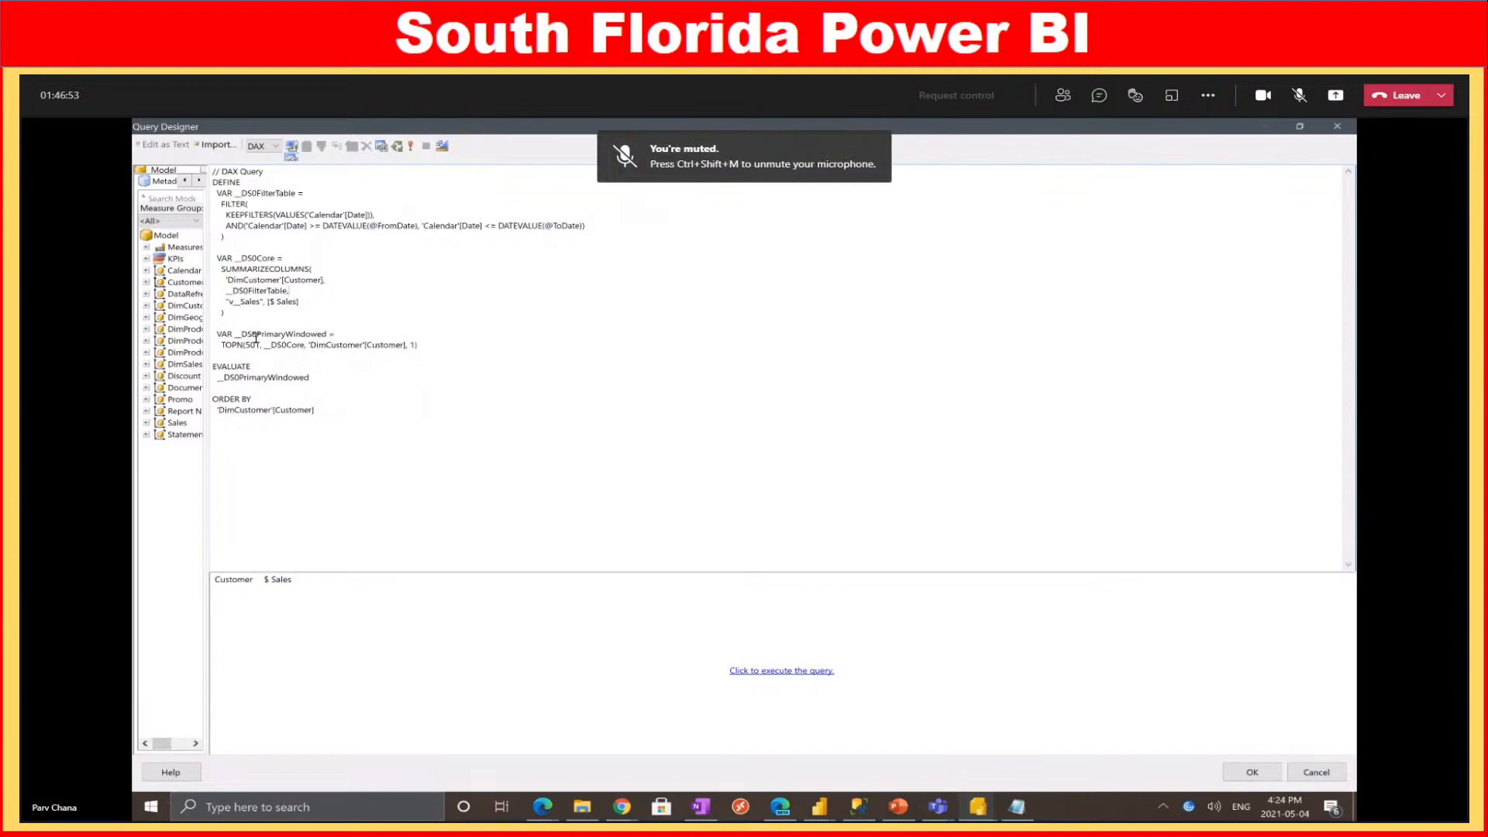
{"action": "left_click_drag", "start_coordinate": [449, 346], "coordinate": [211, 338]}
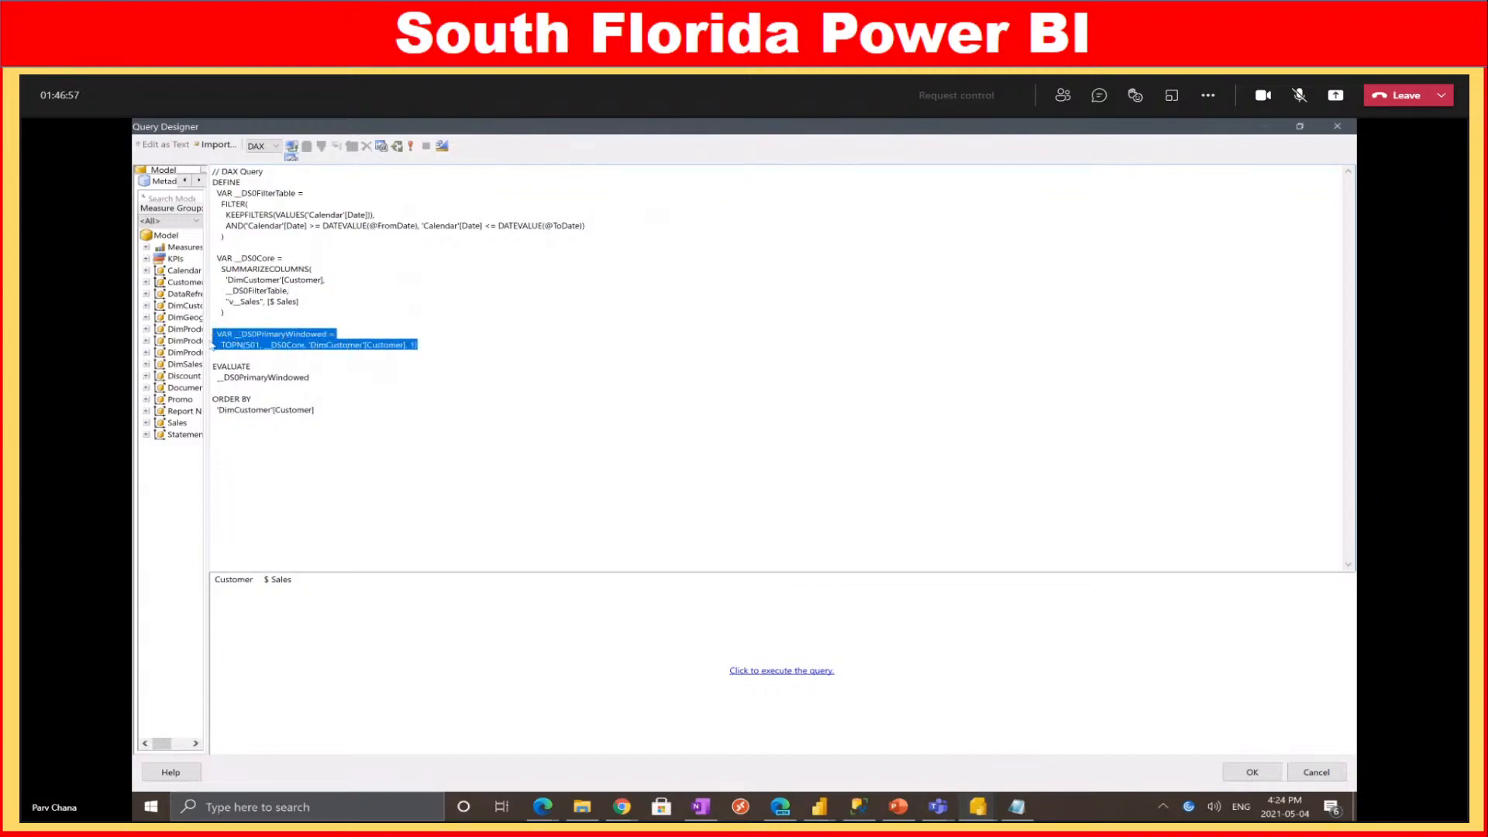
{"action": "key", "text": "Delete"}
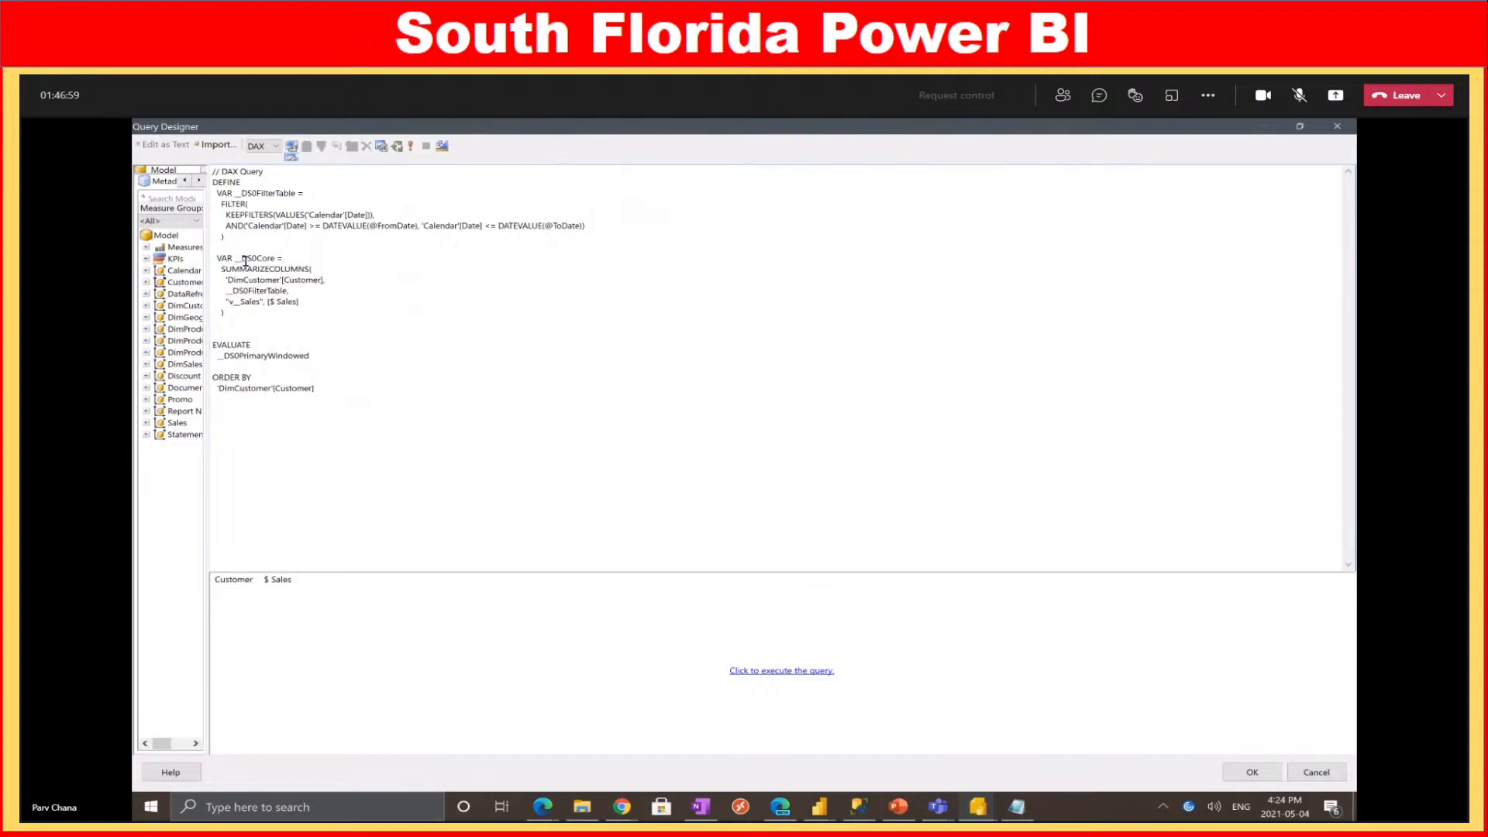
{"action": "double_click", "coordinate": [245, 262]}
{"action": "key", "text": "ctrl+c"}
{"action": "double_click", "coordinate": [289, 353]}
{"action": "key", "text": "ctrl+v"}
Try accepting the query, dismiss the preparation error, and bring up the Query Parameters list
{"action": "left_click", "coordinate": [1251, 772]}
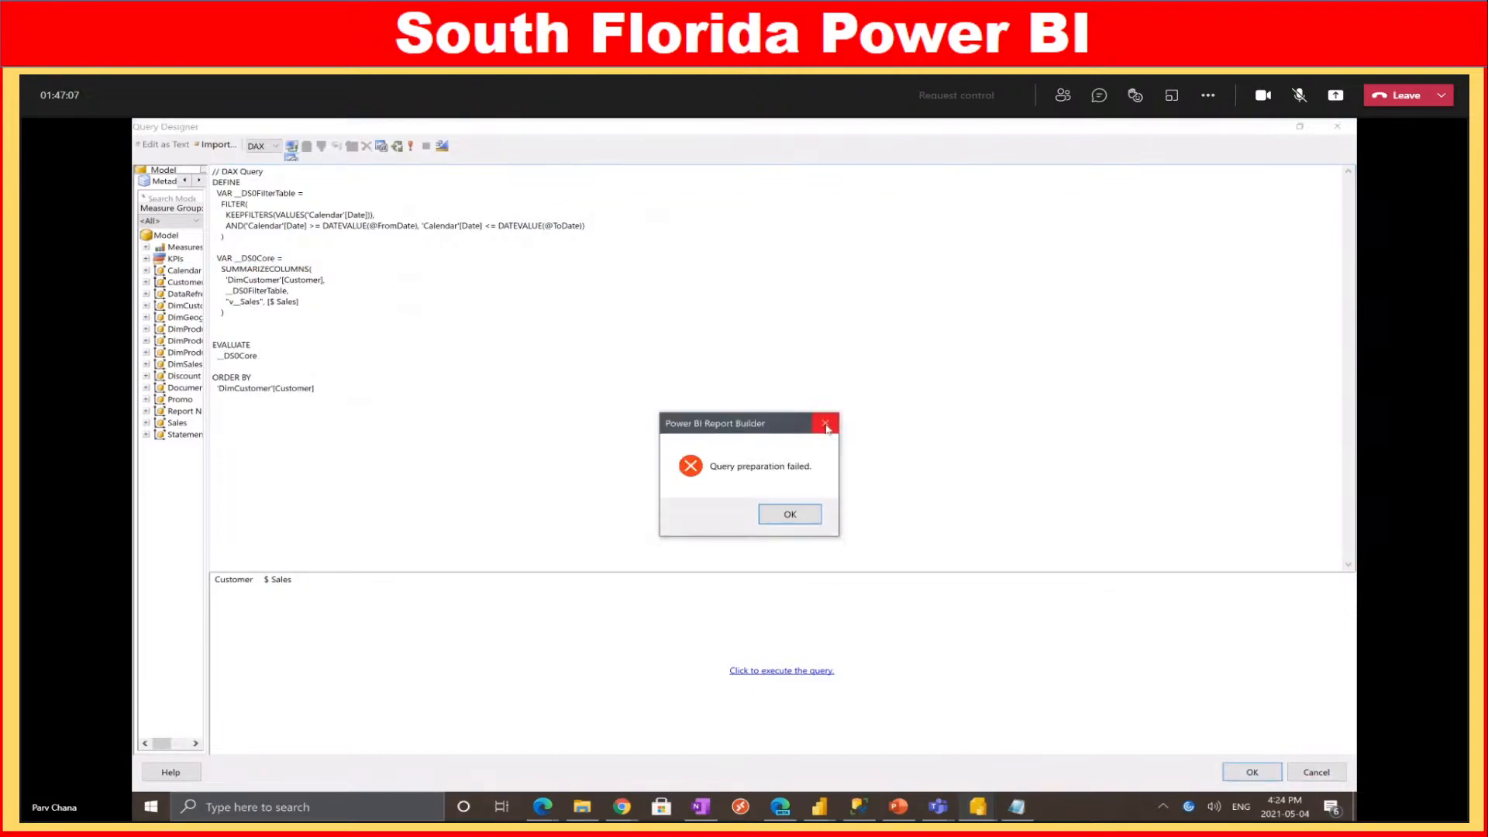
{"action": "left_click", "coordinate": [803, 521]}
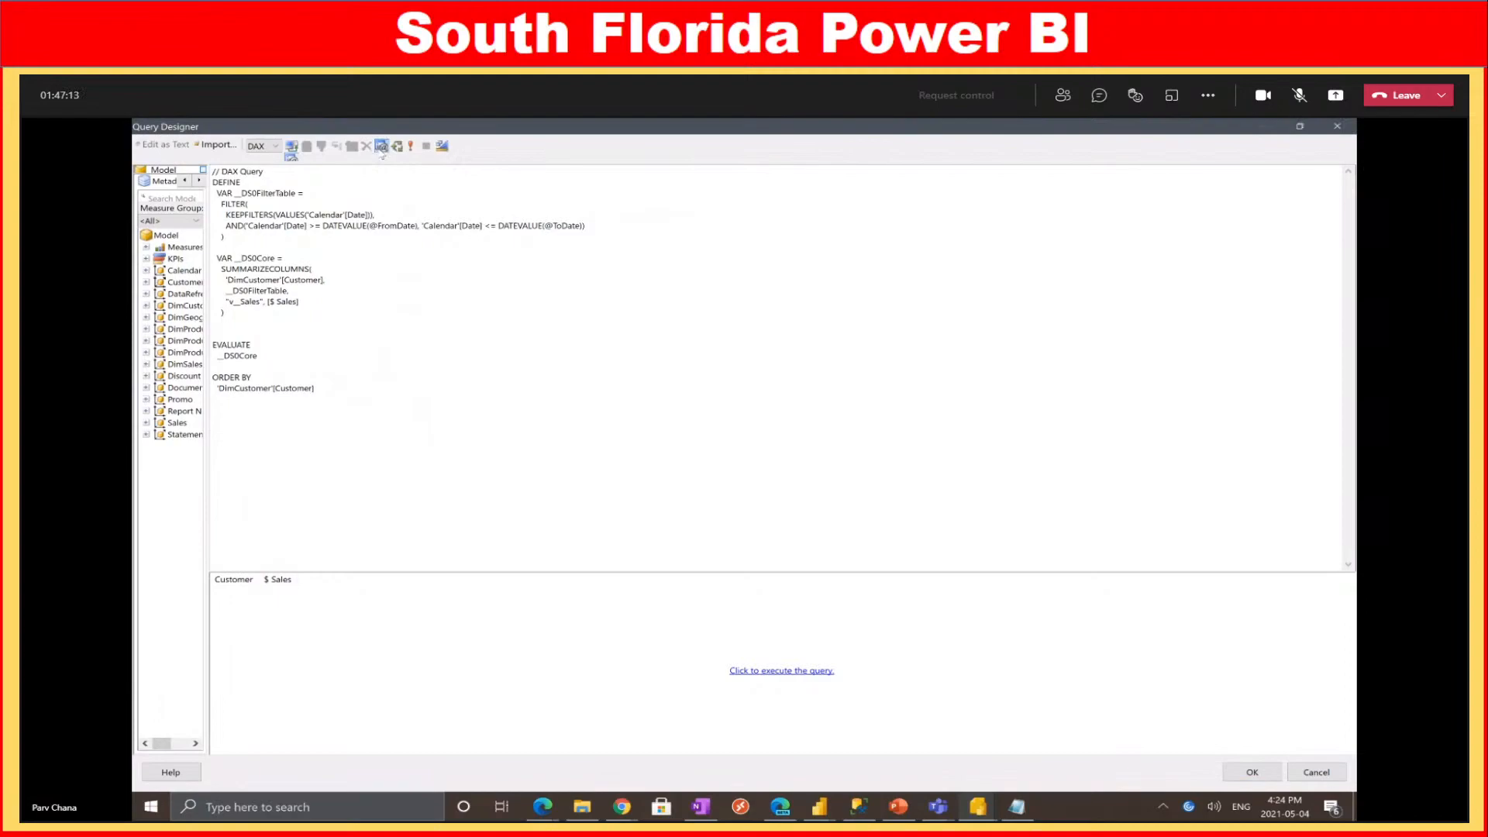
{"action": "left_click", "coordinate": [382, 147]}
{"action": "left_click_drag", "start_coordinate": [579, 325], "coordinate": [542, 312]}
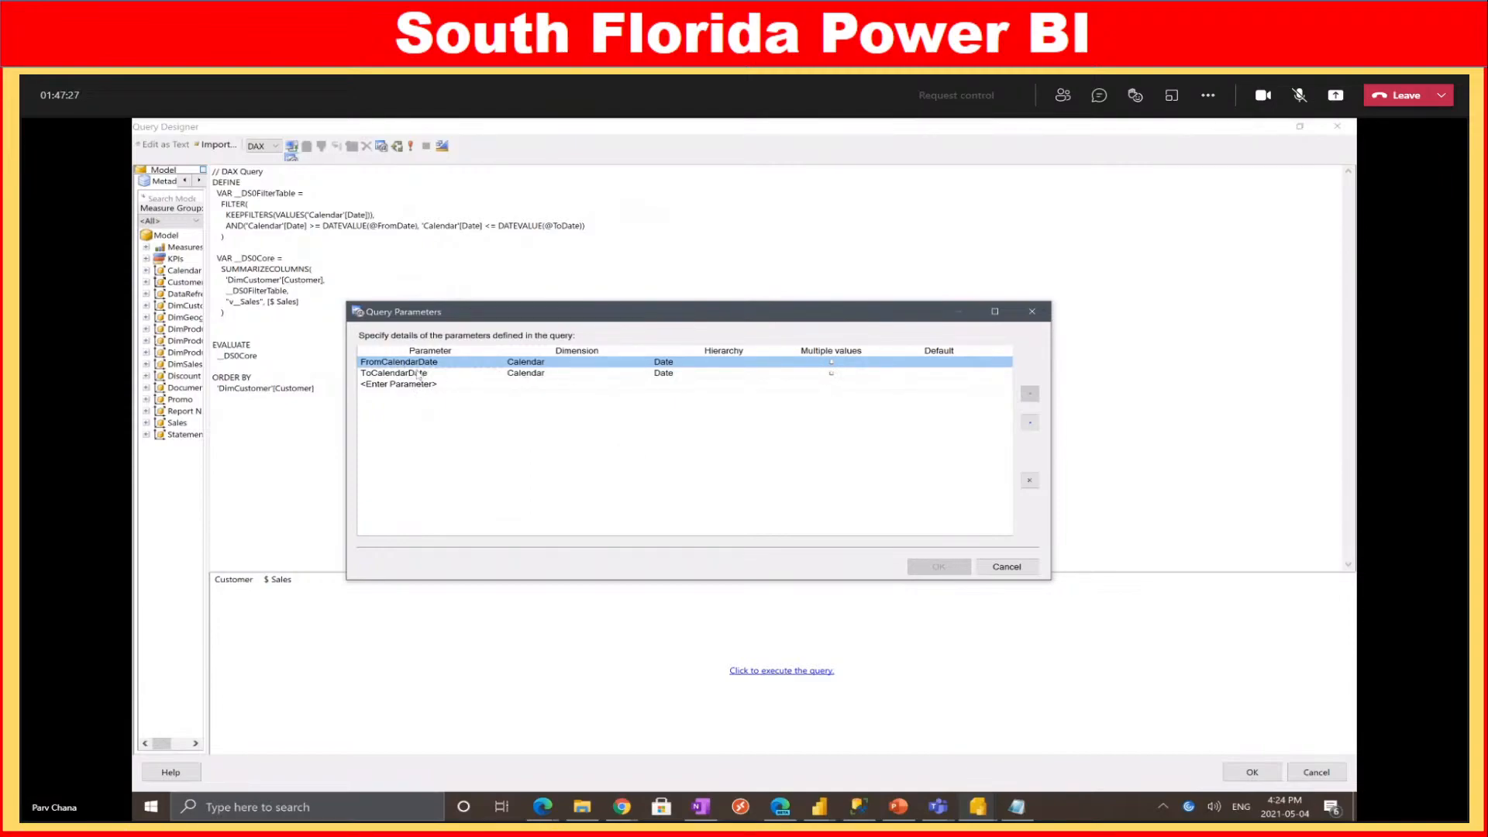
{"action": "left_click", "coordinate": [1013, 567]}
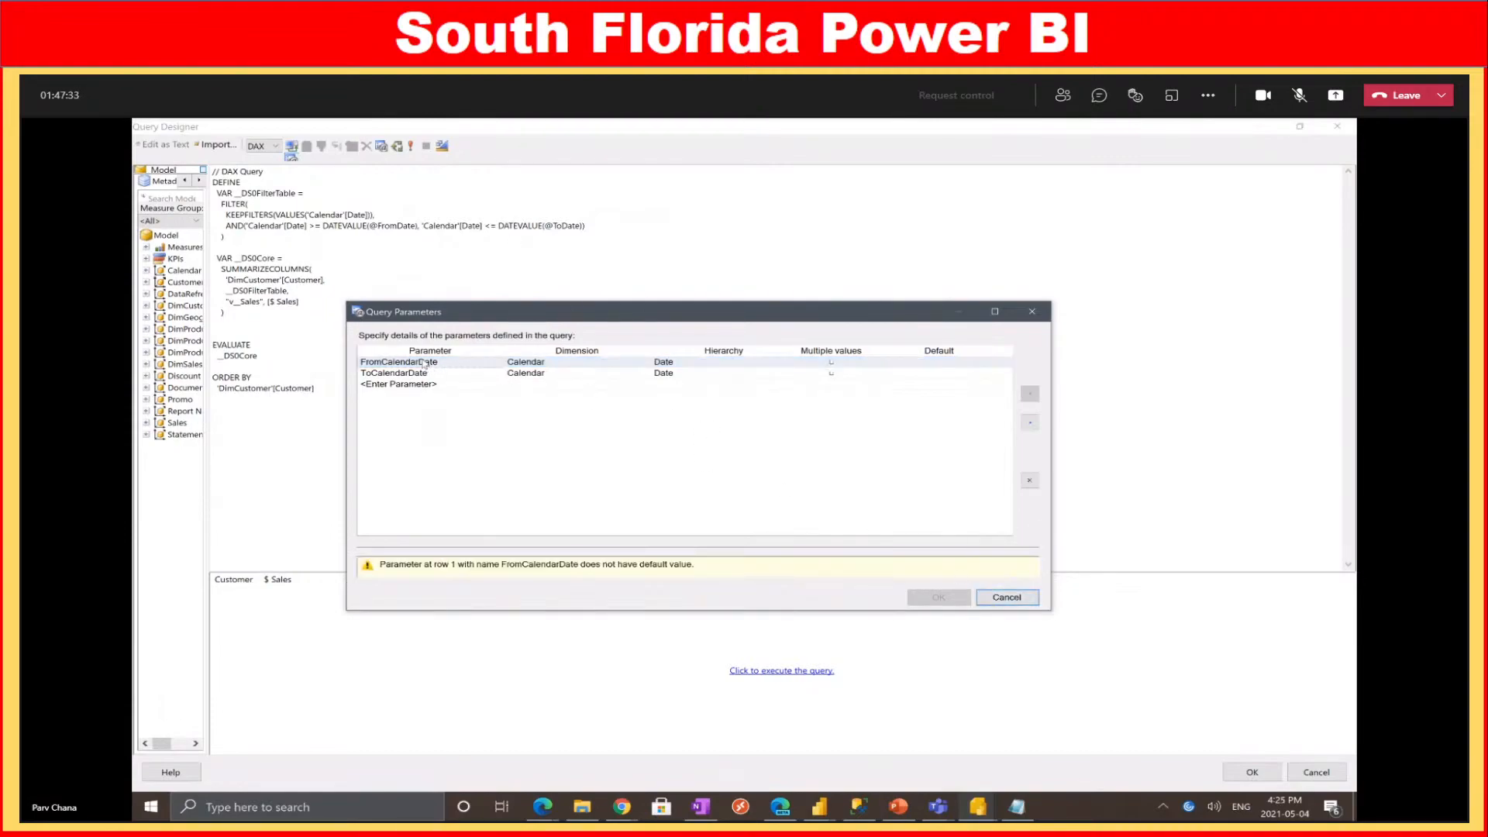
{"action": "left_click", "coordinate": [1030, 598]}
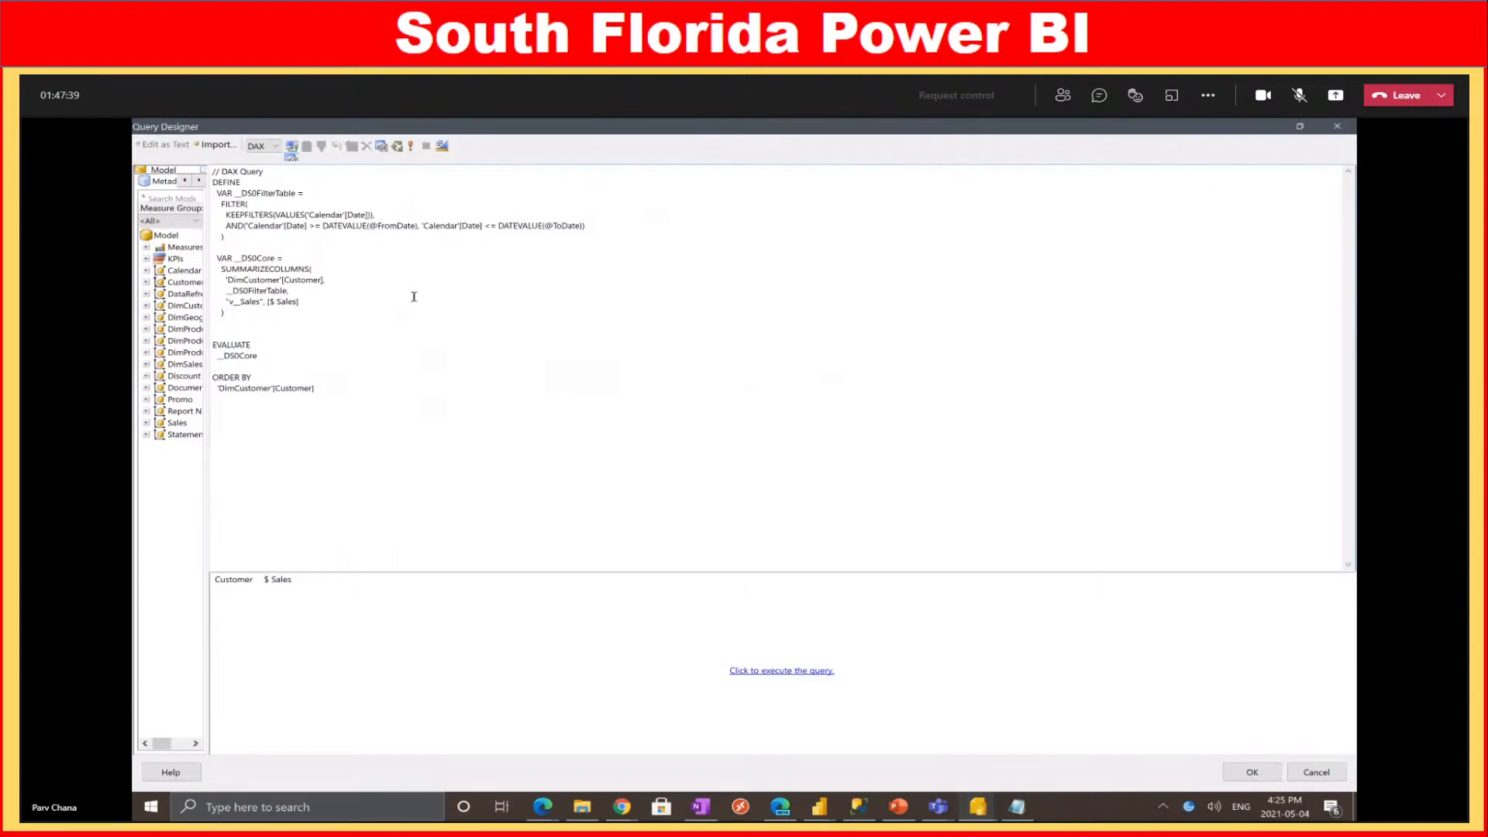
{"action": "type", "text": "C"}
{"action": "key", "text": "BackSpace"}
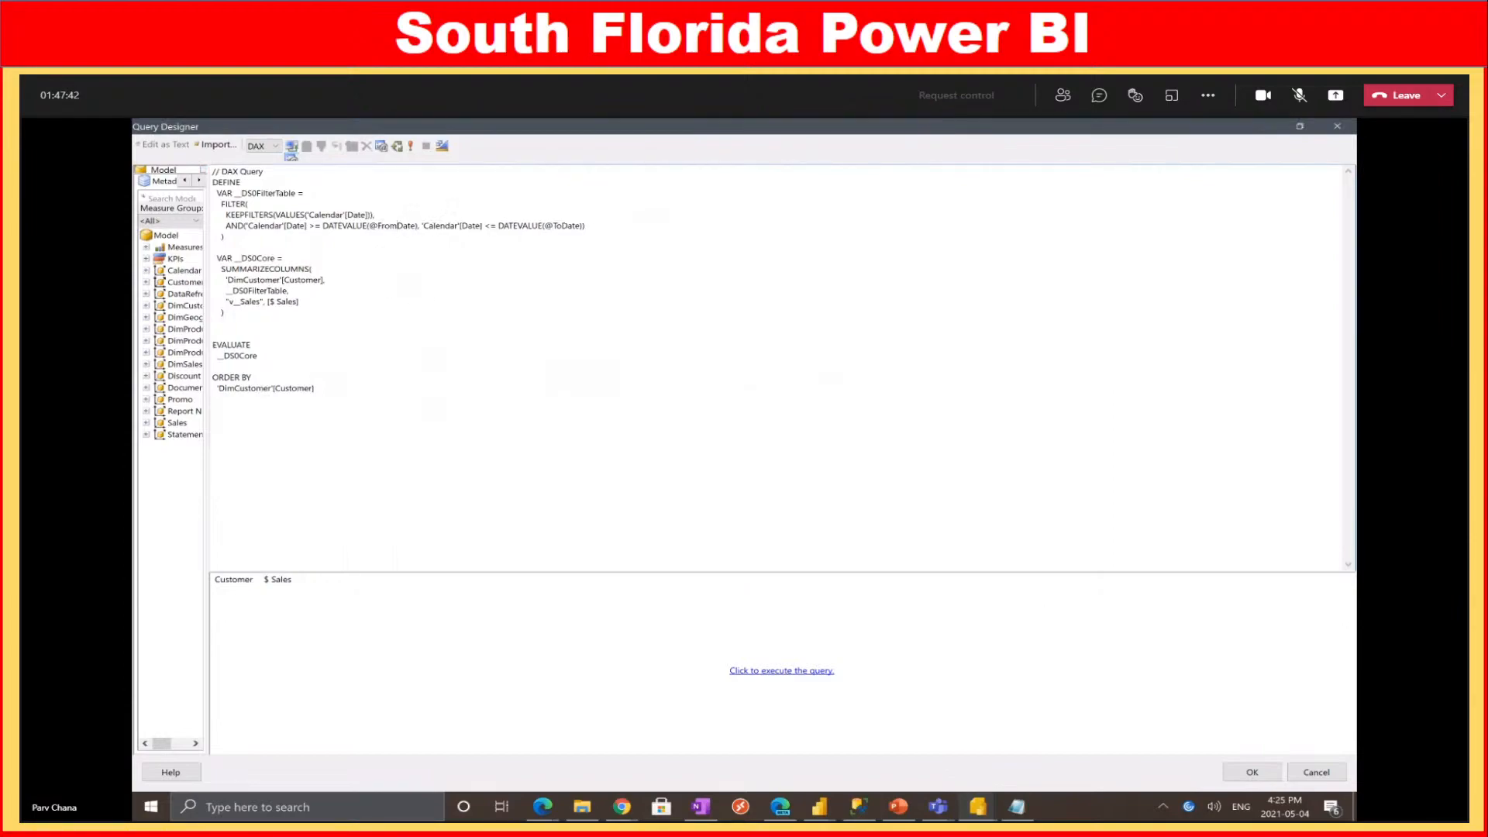
{"action": "left_click", "coordinate": [382, 147]}
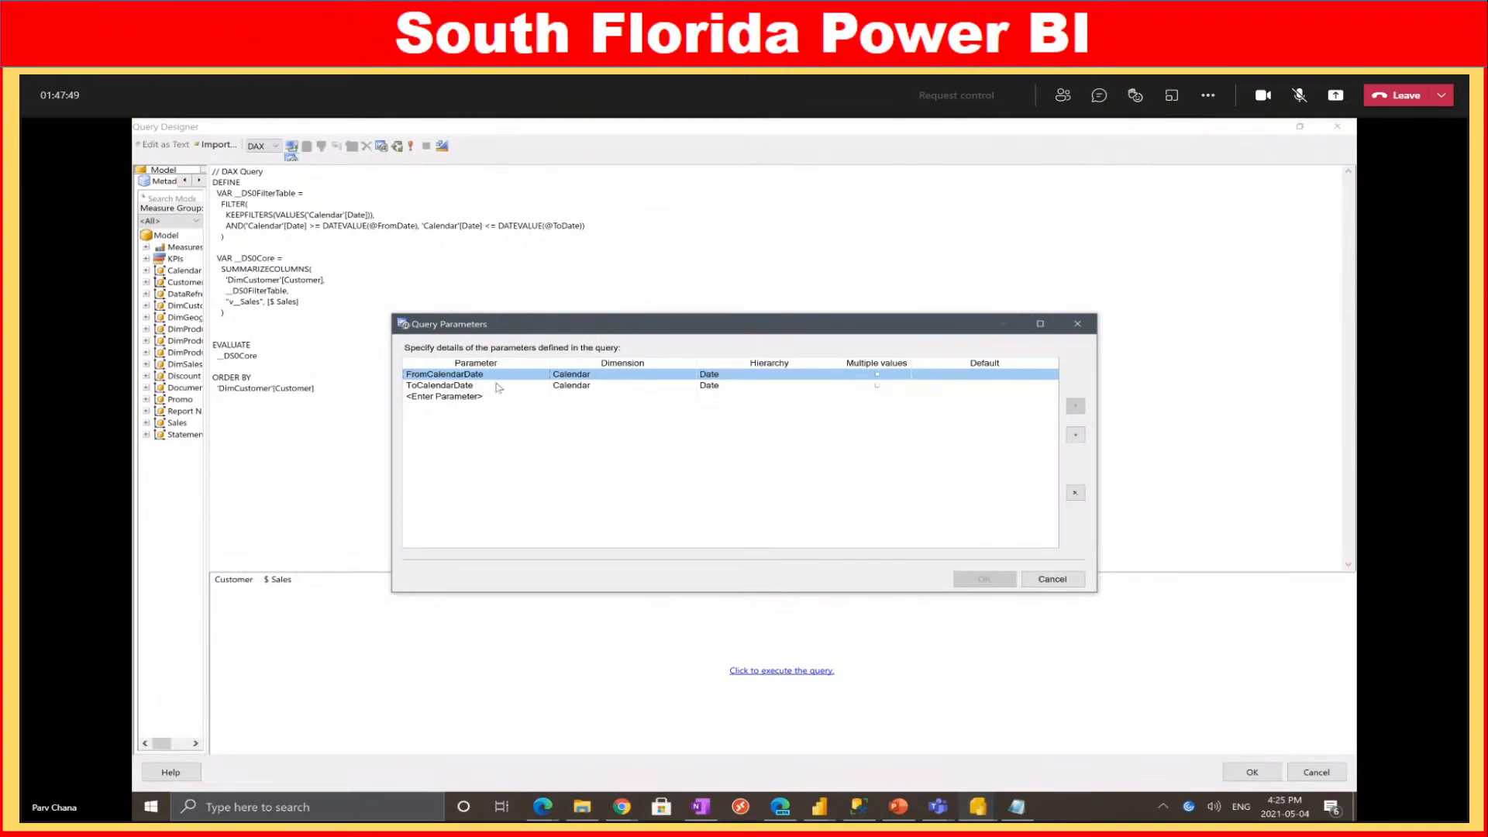
{"action": "left_click", "coordinate": [1075, 493]}
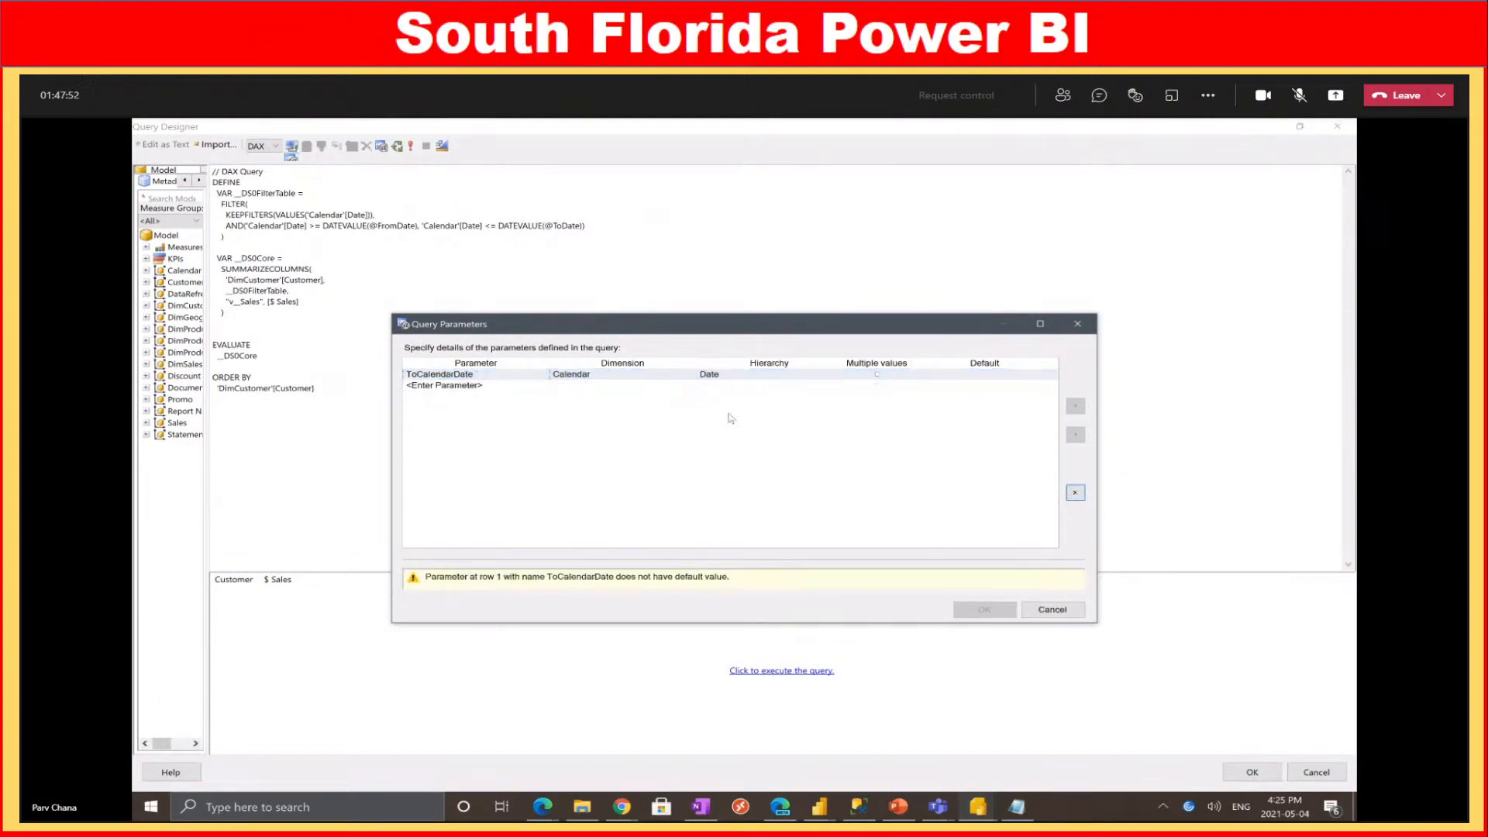
{"action": "left_click", "coordinate": [1075, 493]}
Add FromDate and ToDate parameters on the Calendar dimension, with ToDate on the Date hierarchy
{"action": "left_click", "coordinate": [507, 375]}
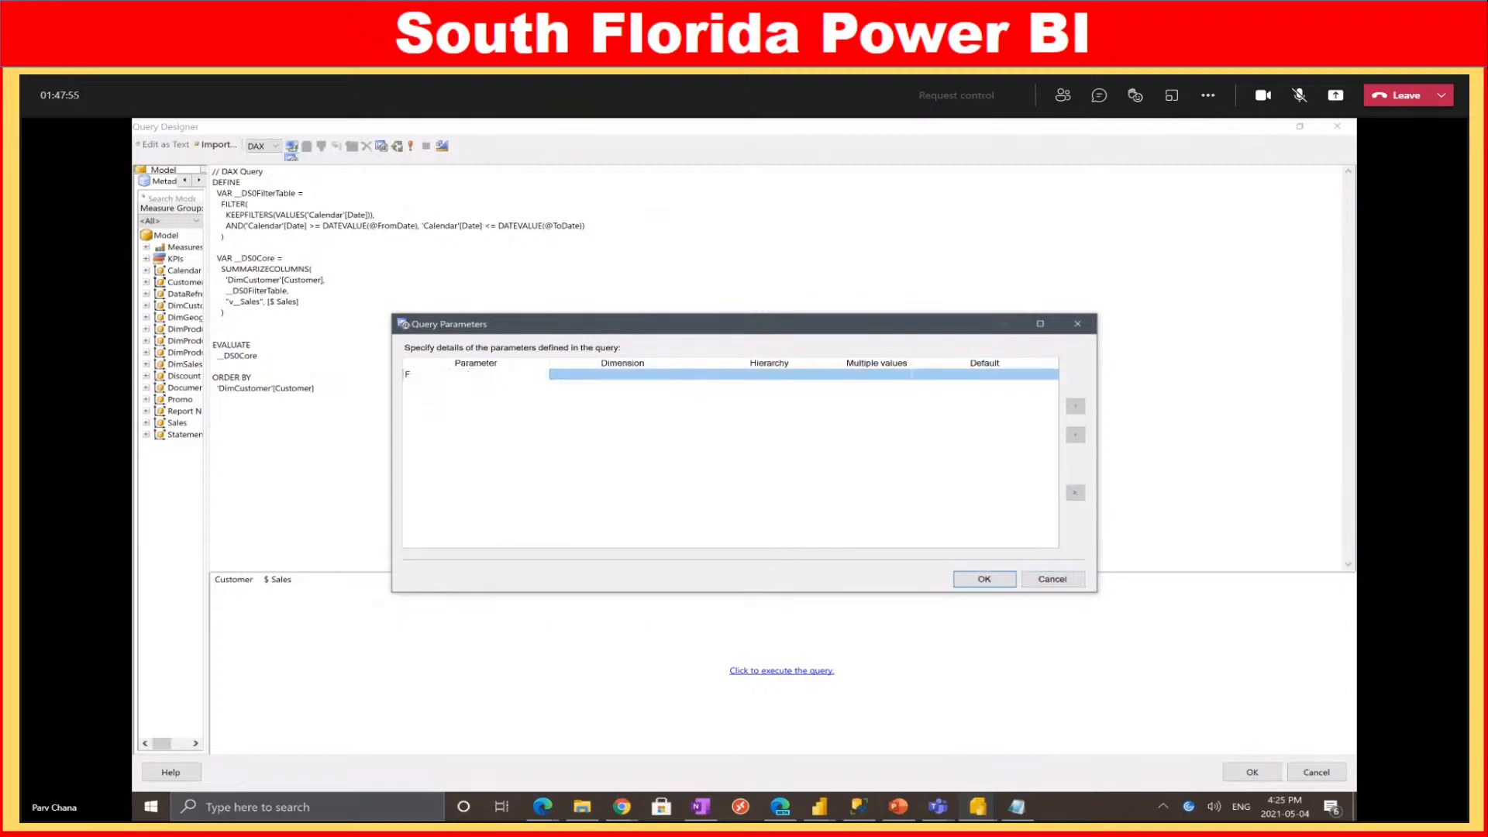
{"action": "left_click", "coordinate": [682, 380]}
{"action": "left_click", "coordinate": [617, 395]}
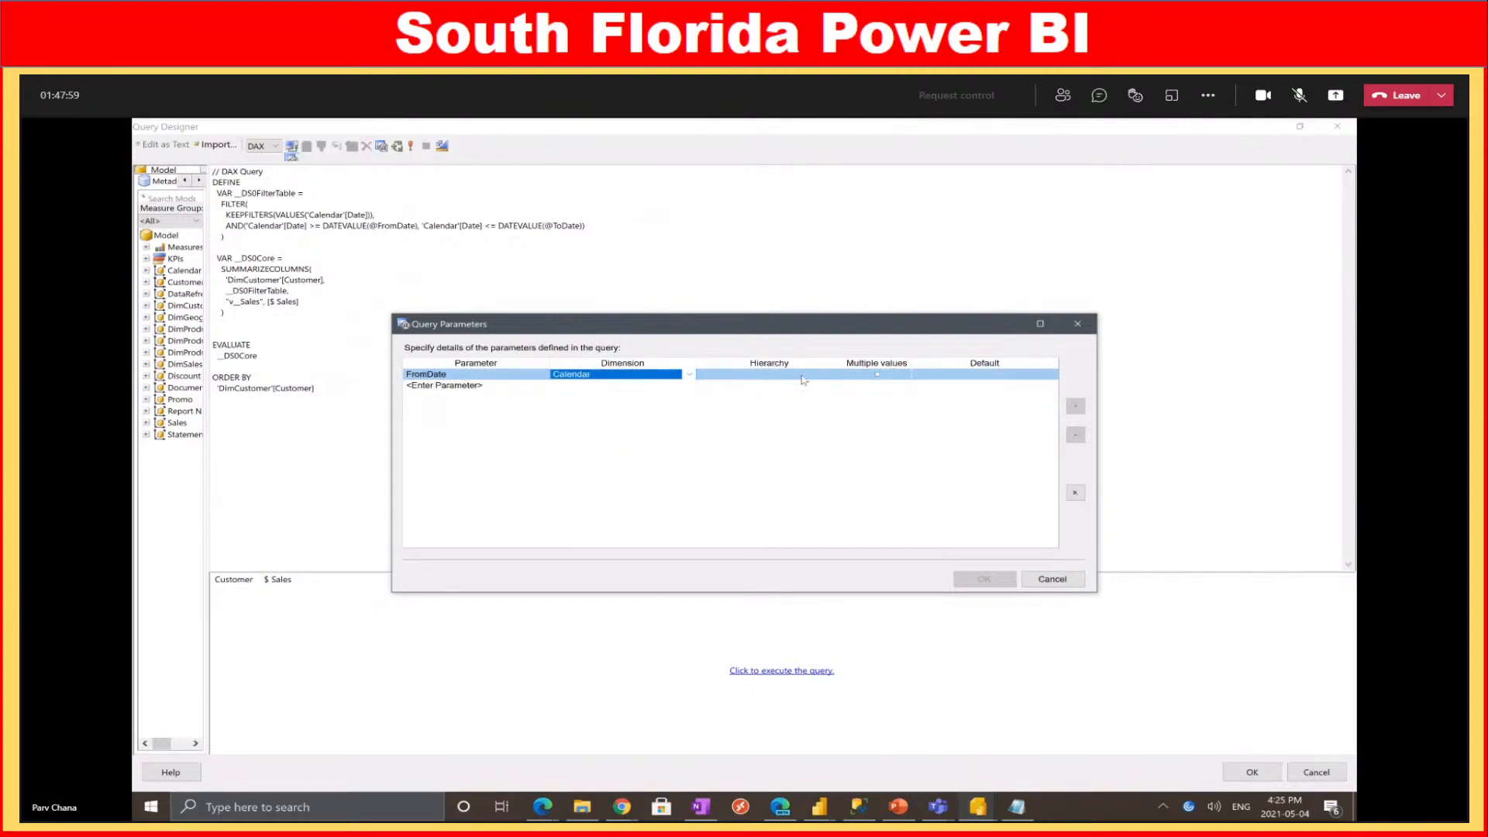
{"action": "left_click", "coordinate": [462, 388]}
{"action": "type", "text": "T"}
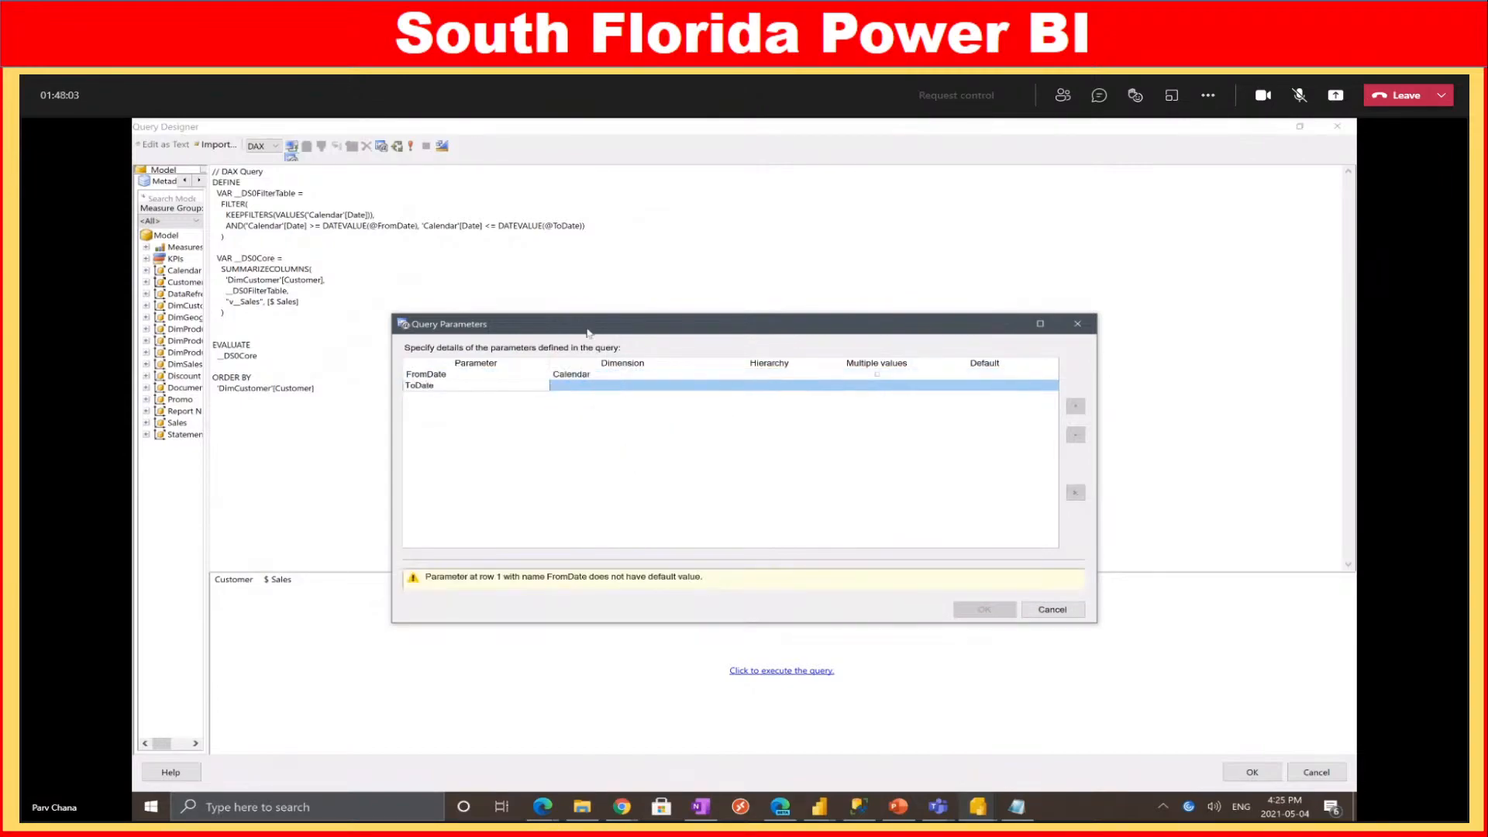
{"action": "type", "text": "oDate"}
{"action": "left_click", "coordinate": [609, 392]}
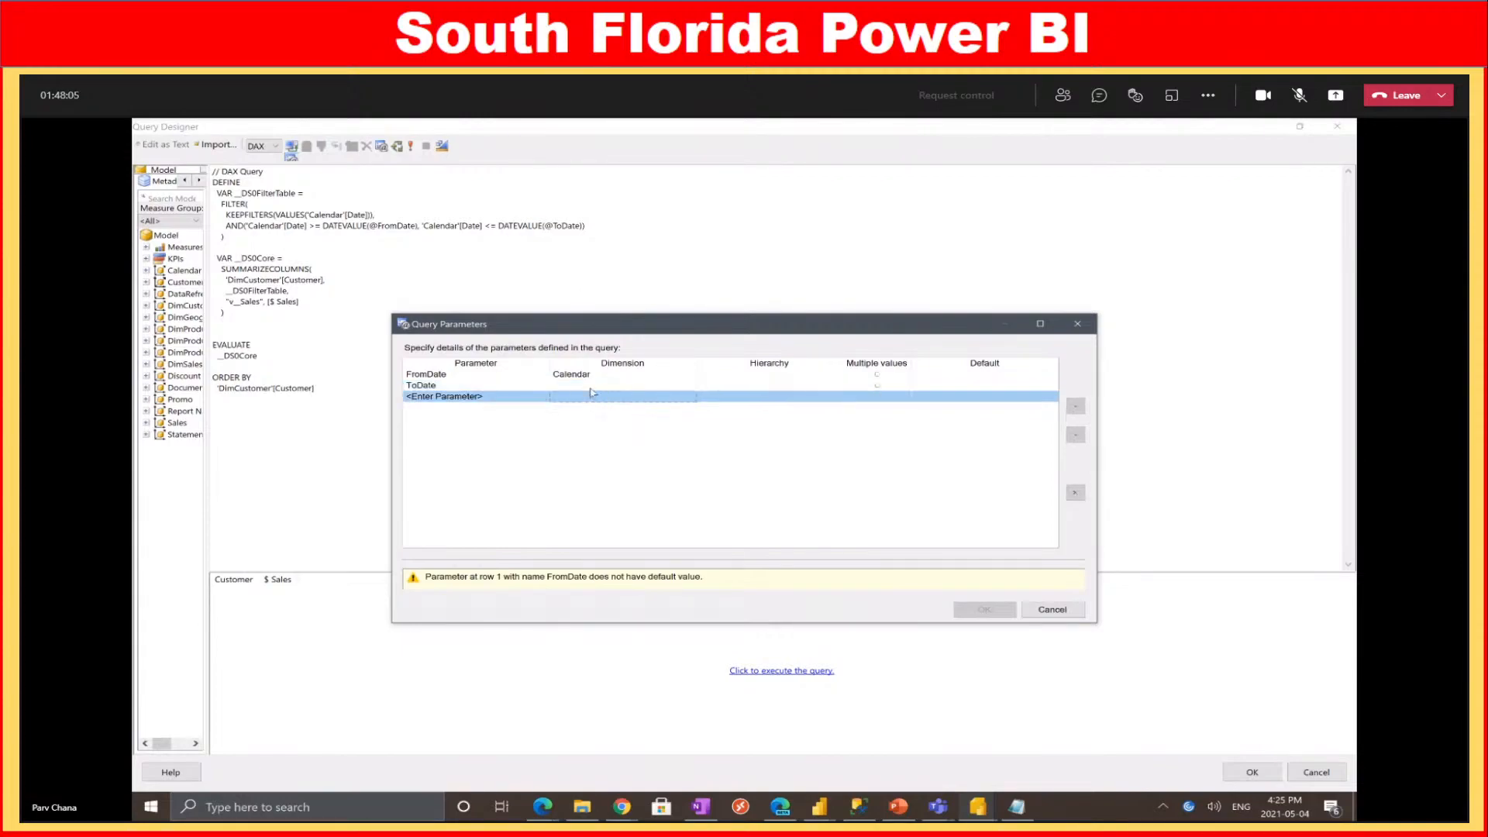
{"action": "left_click", "coordinate": [594, 391]}
{"action": "left_click", "coordinate": [597, 402]}
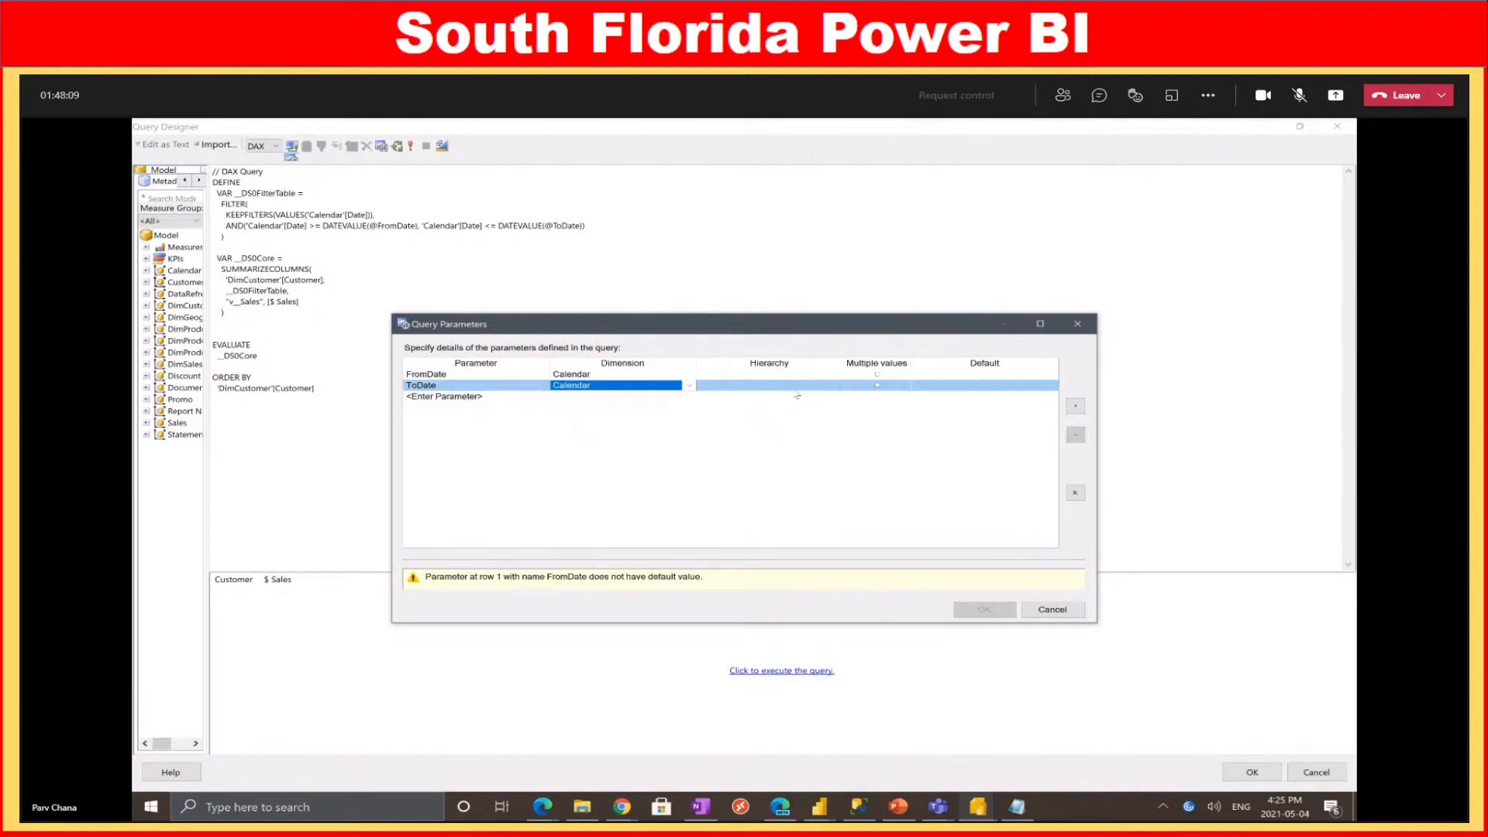
{"action": "left_click", "coordinate": [797, 388]}
{"action": "left_click", "coordinate": [793, 388]}
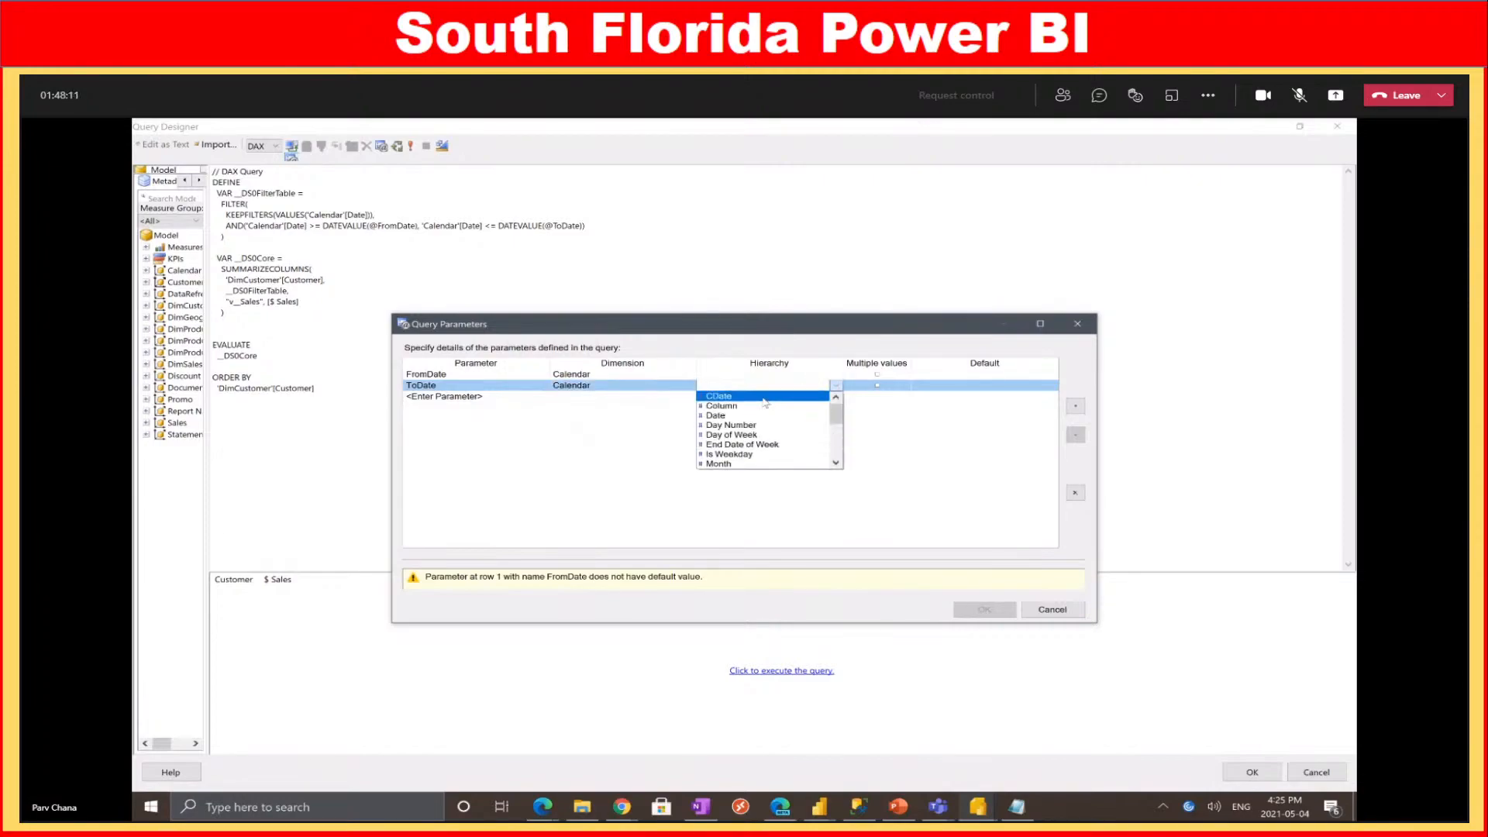
{"action": "left_click", "coordinate": [736, 415]}
Put FromDate on the Date hierarchy, give both parameters default All, and save
{"action": "left_click", "coordinate": [771, 375]}
{"action": "left_click", "coordinate": [771, 374]}
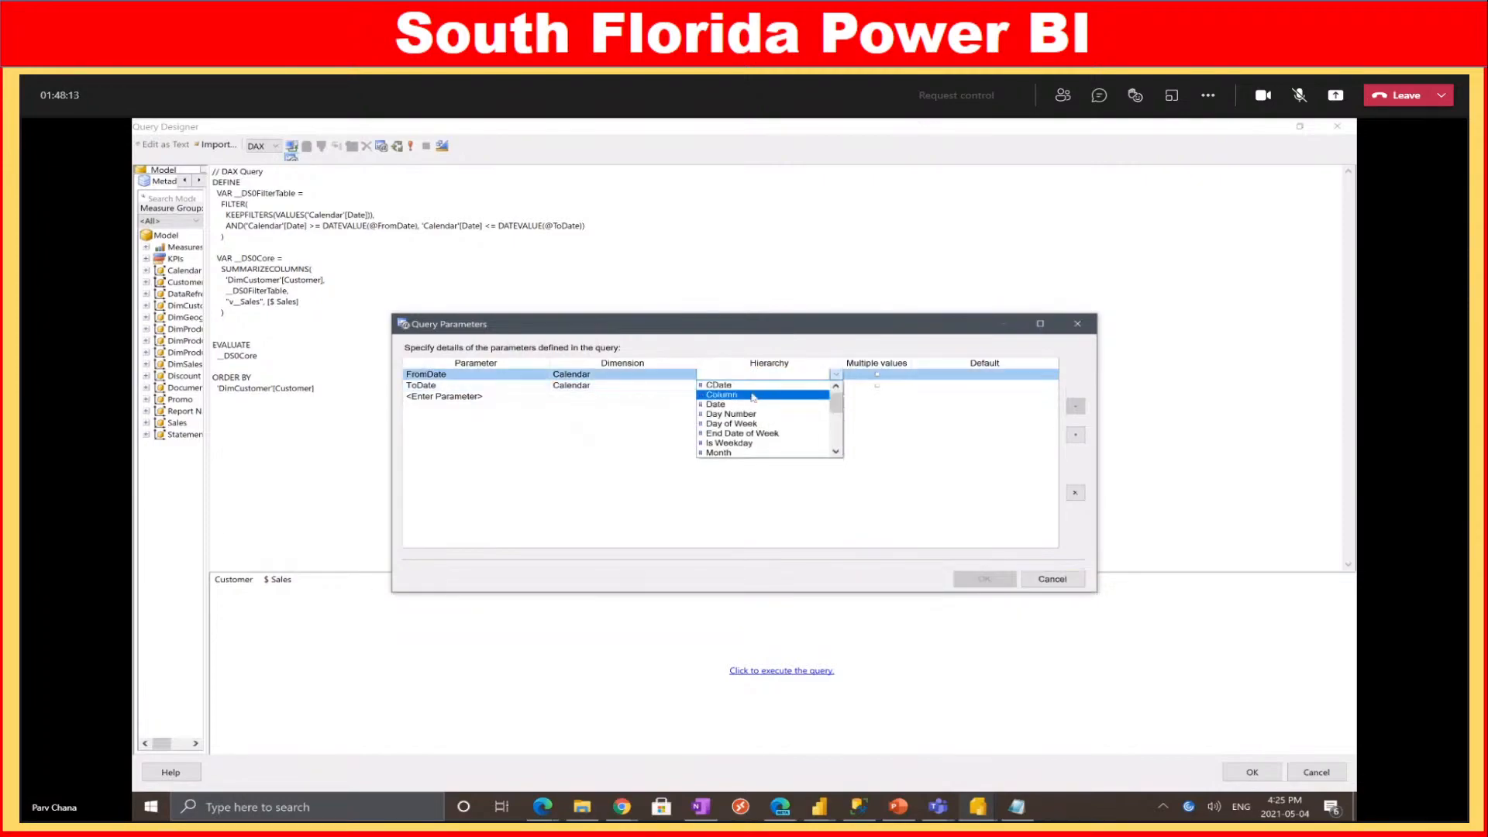
{"action": "left_click", "coordinate": [750, 405]}
{"action": "left_click", "coordinate": [918, 374]}
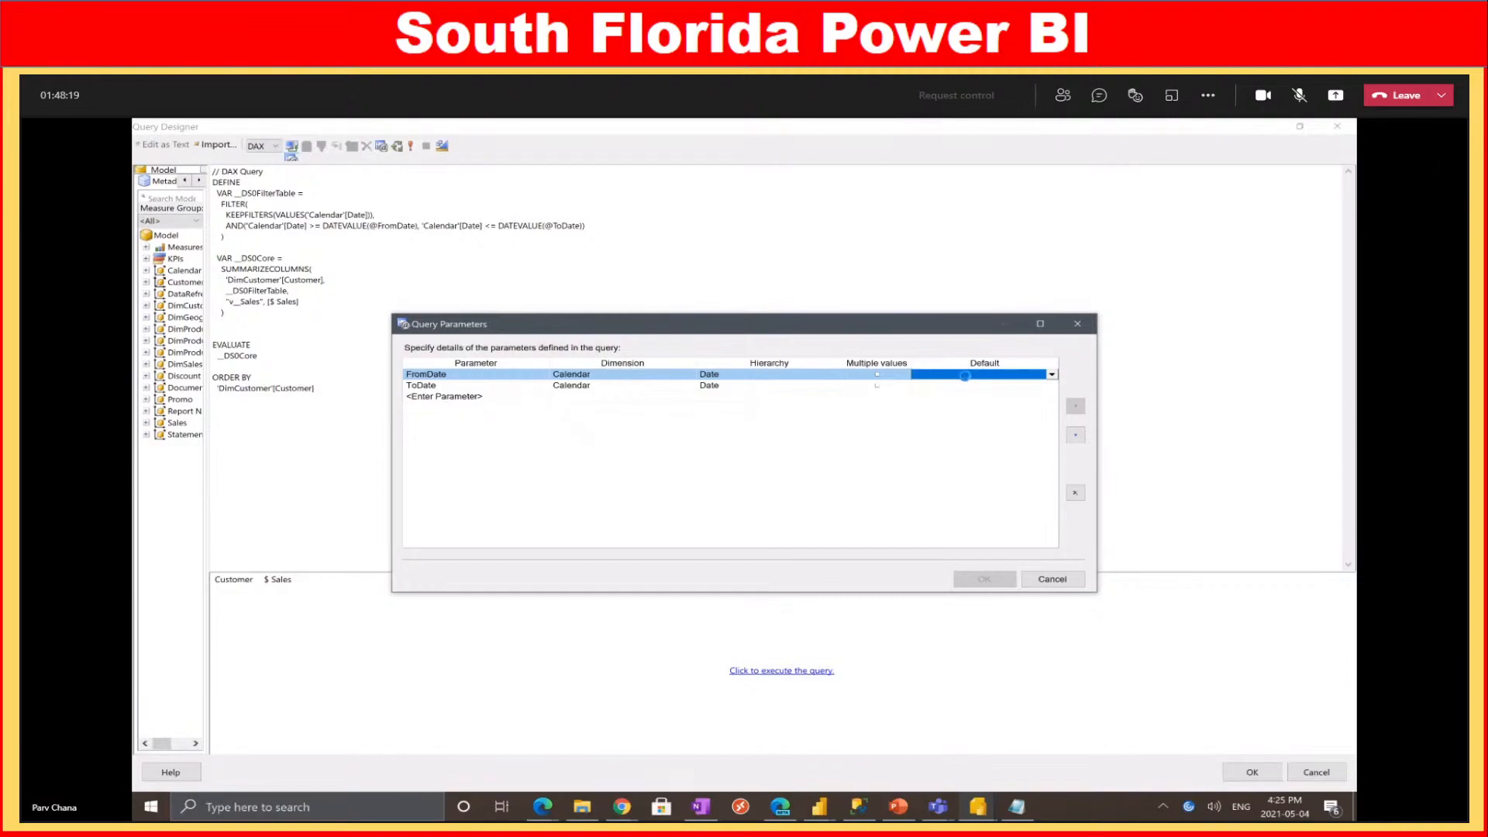
{"action": "left_click", "coordinate": [927, 396]}
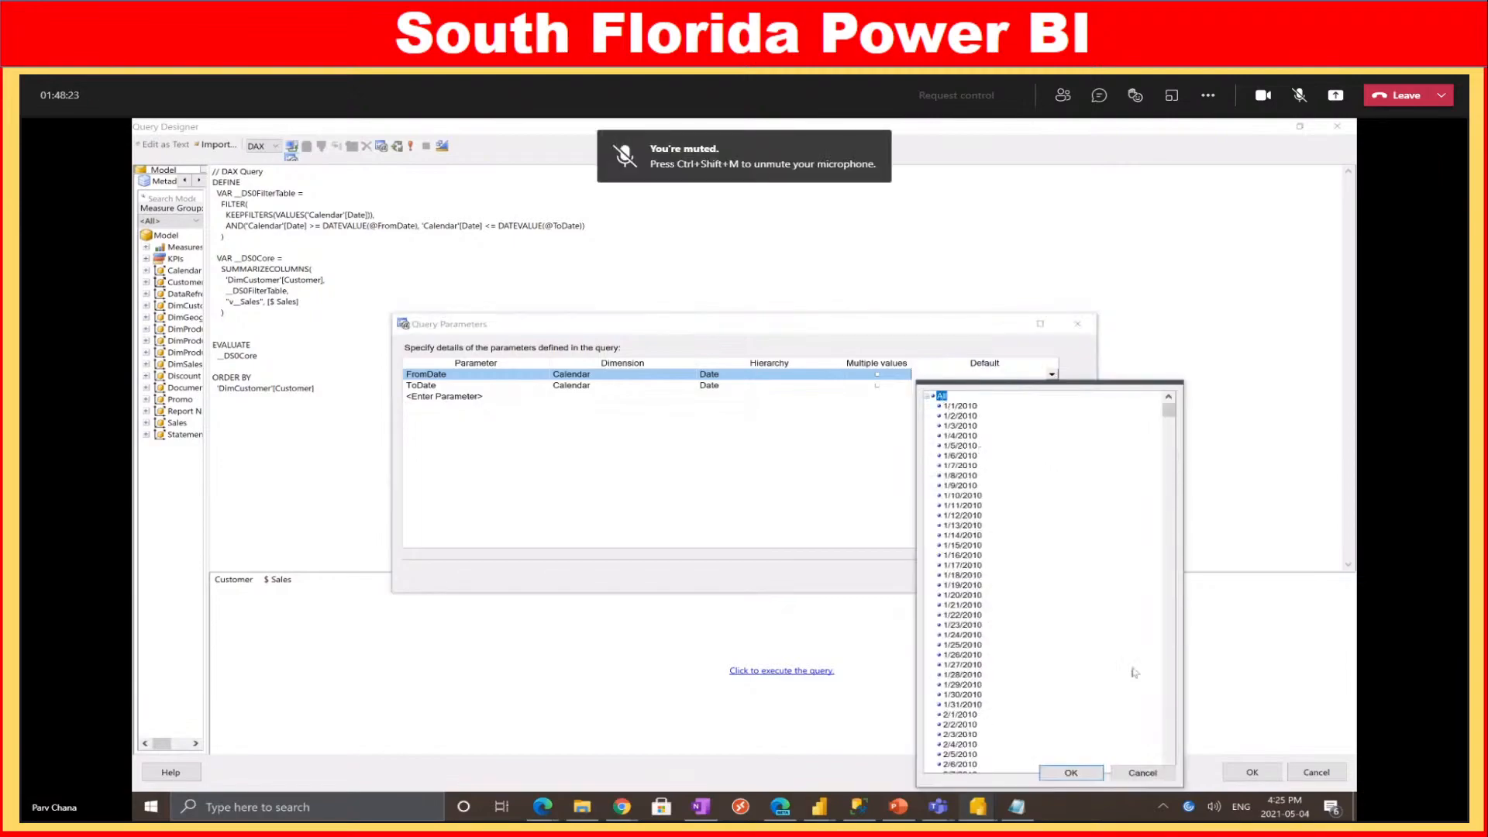
{"action": "left_click", "coordinate": [1070, 773]}
{"action": "left_click", "coordinate": [979, 386]}
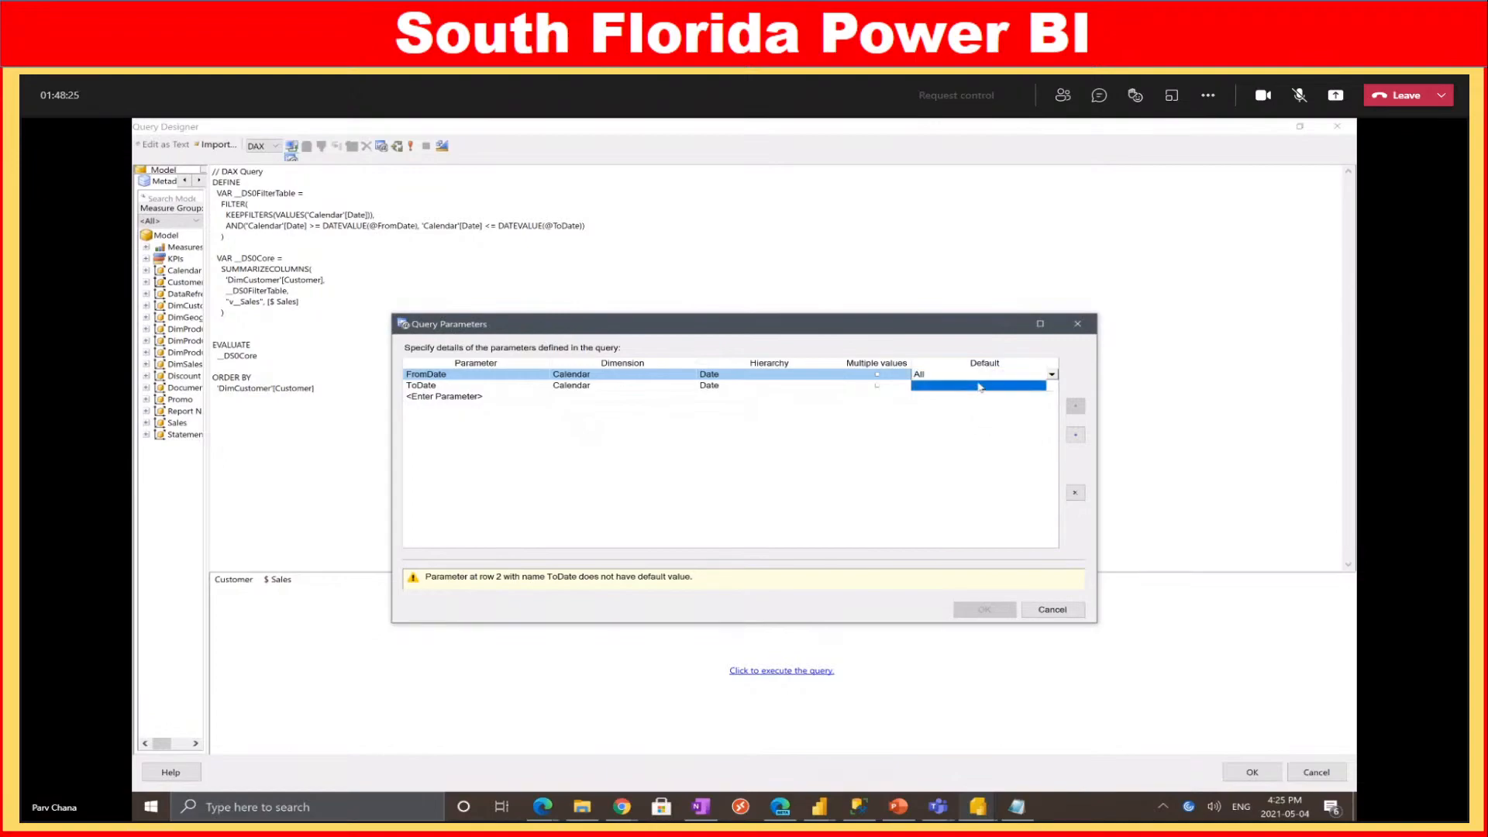
{"action": "left_click", "coordinate": [939, 409]}
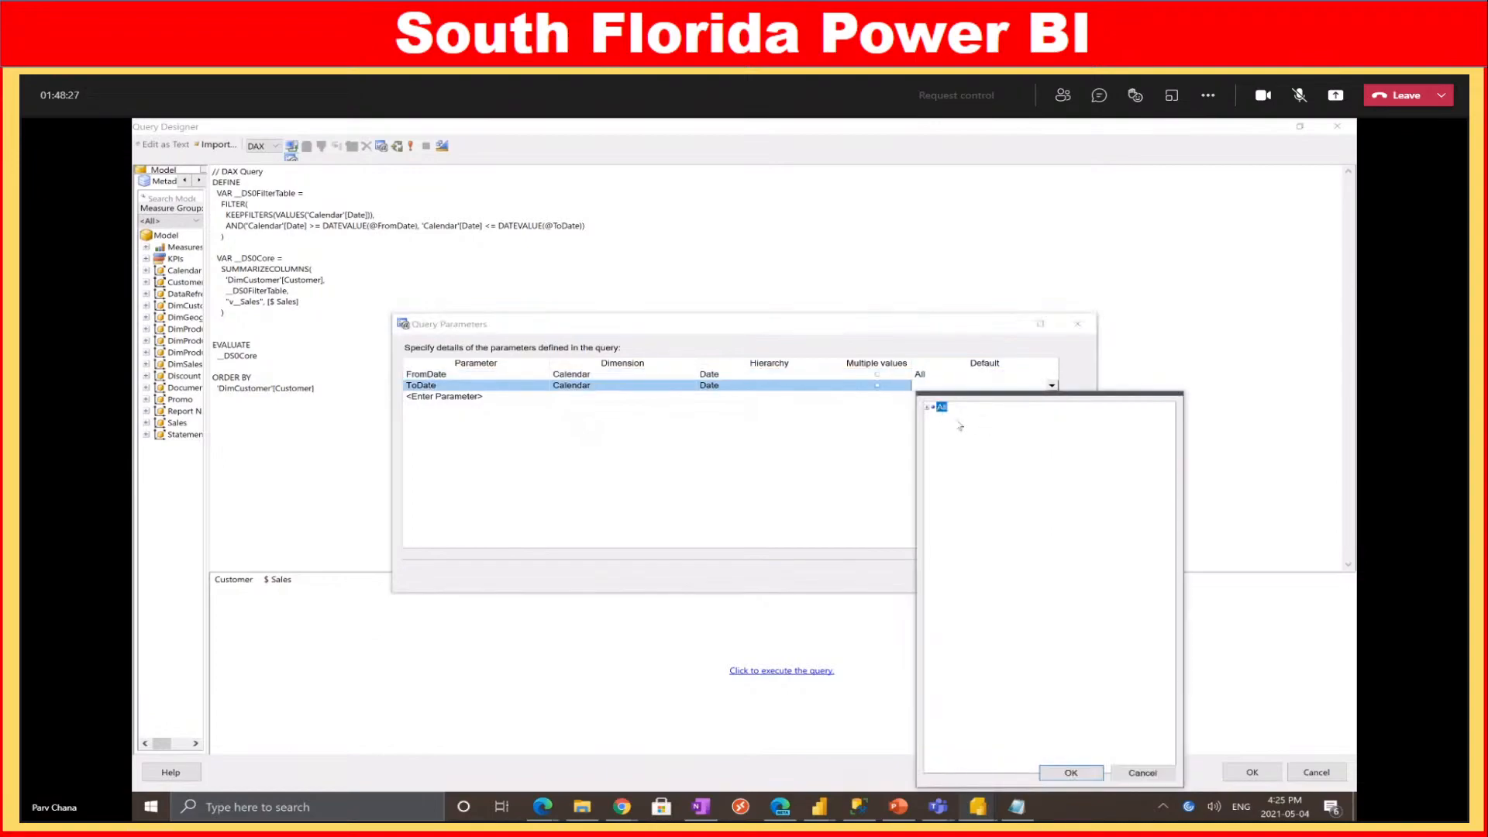
{"action": "left_click", "coordinate": [1070, 772]}
{"action": "left_click", "coordinate": [998, 581]}
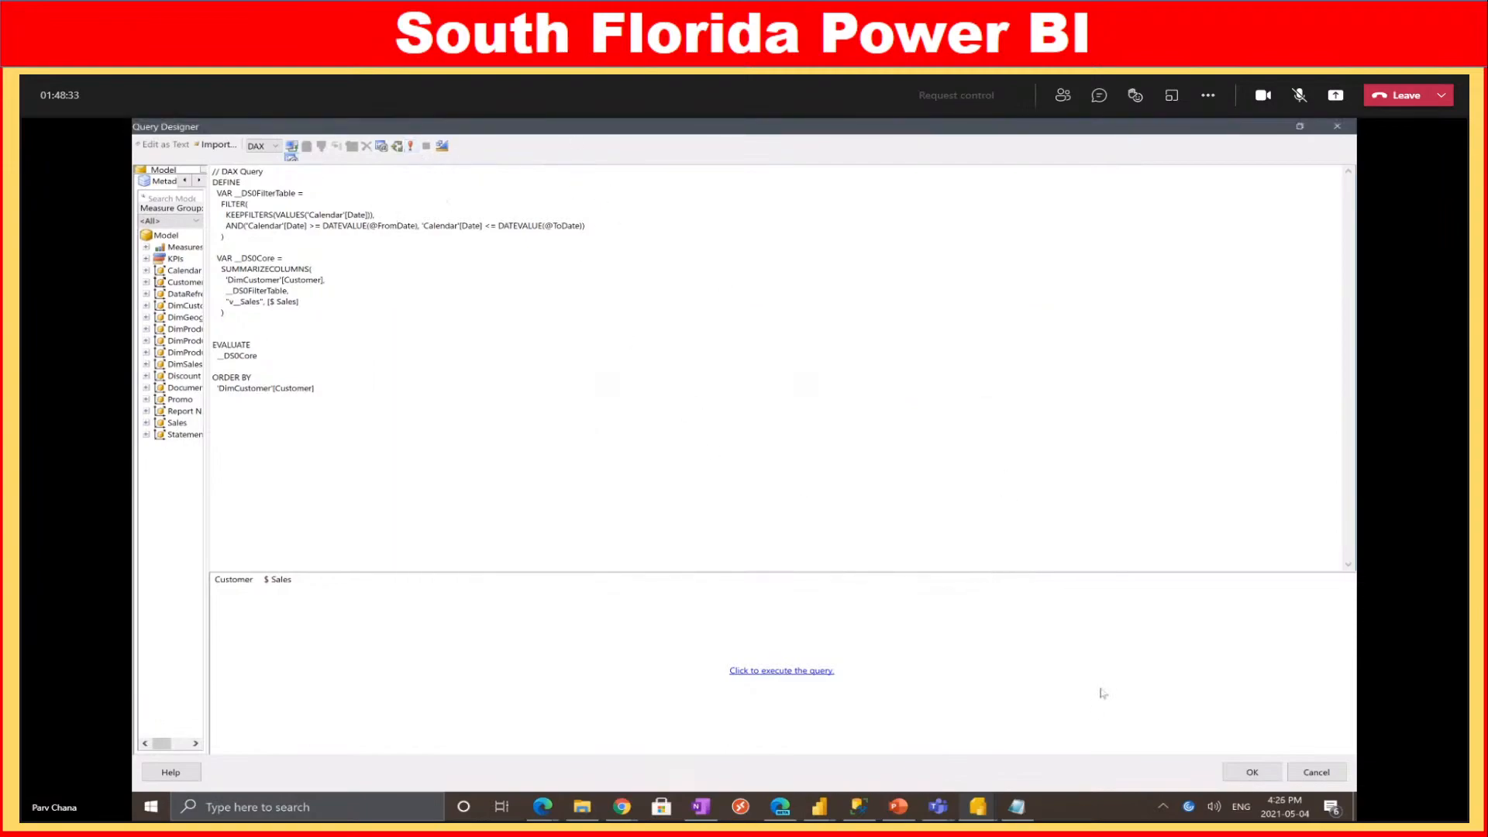
Accept the parameterised DAX query and choose Remind me later on the update prompt
{"action": "left_click", "coordinate": [1234, 774]}
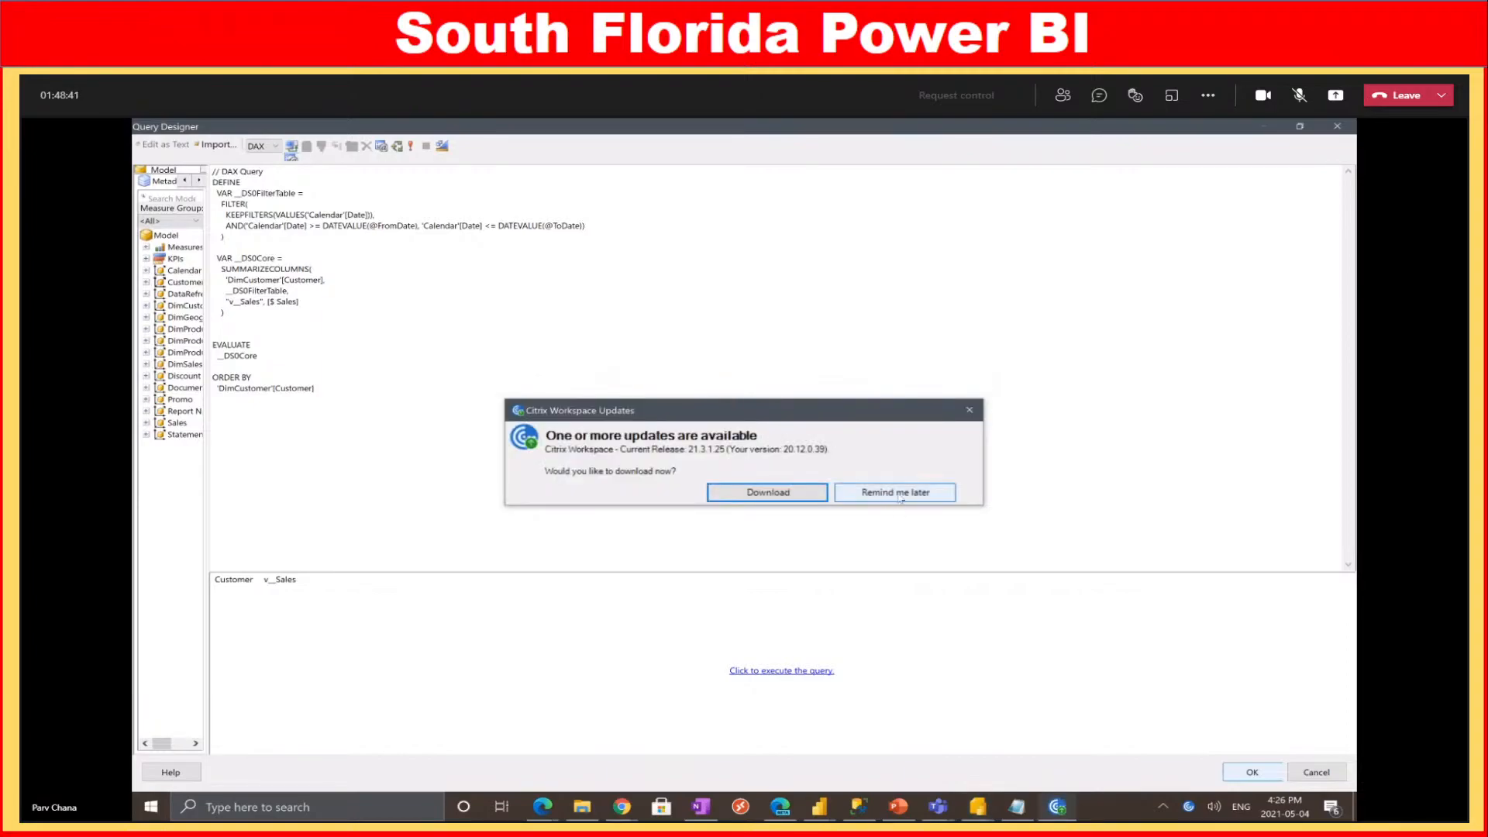
{"action": "left_click", "coordinate": [891, 490]}
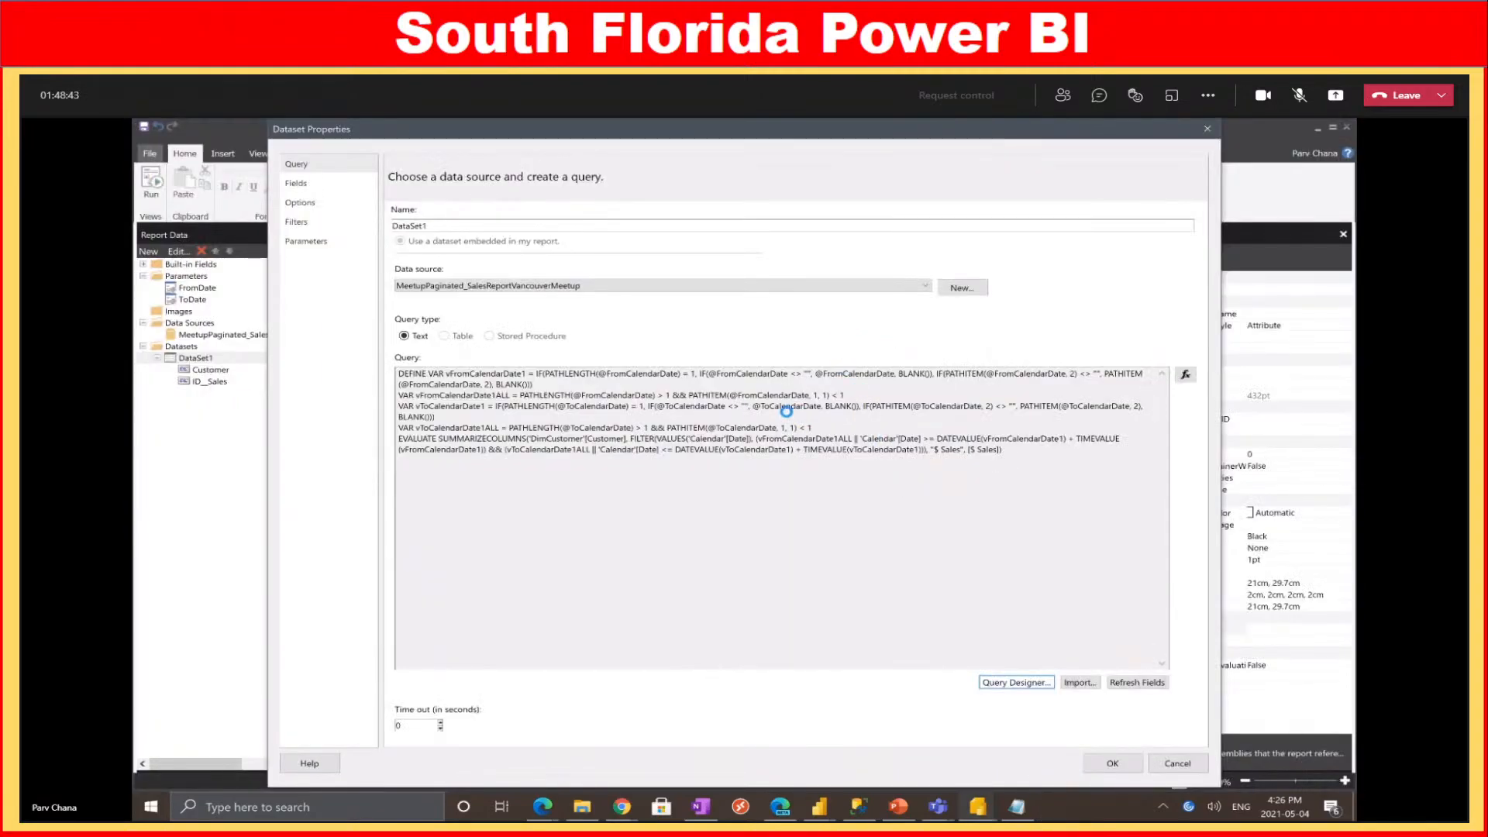
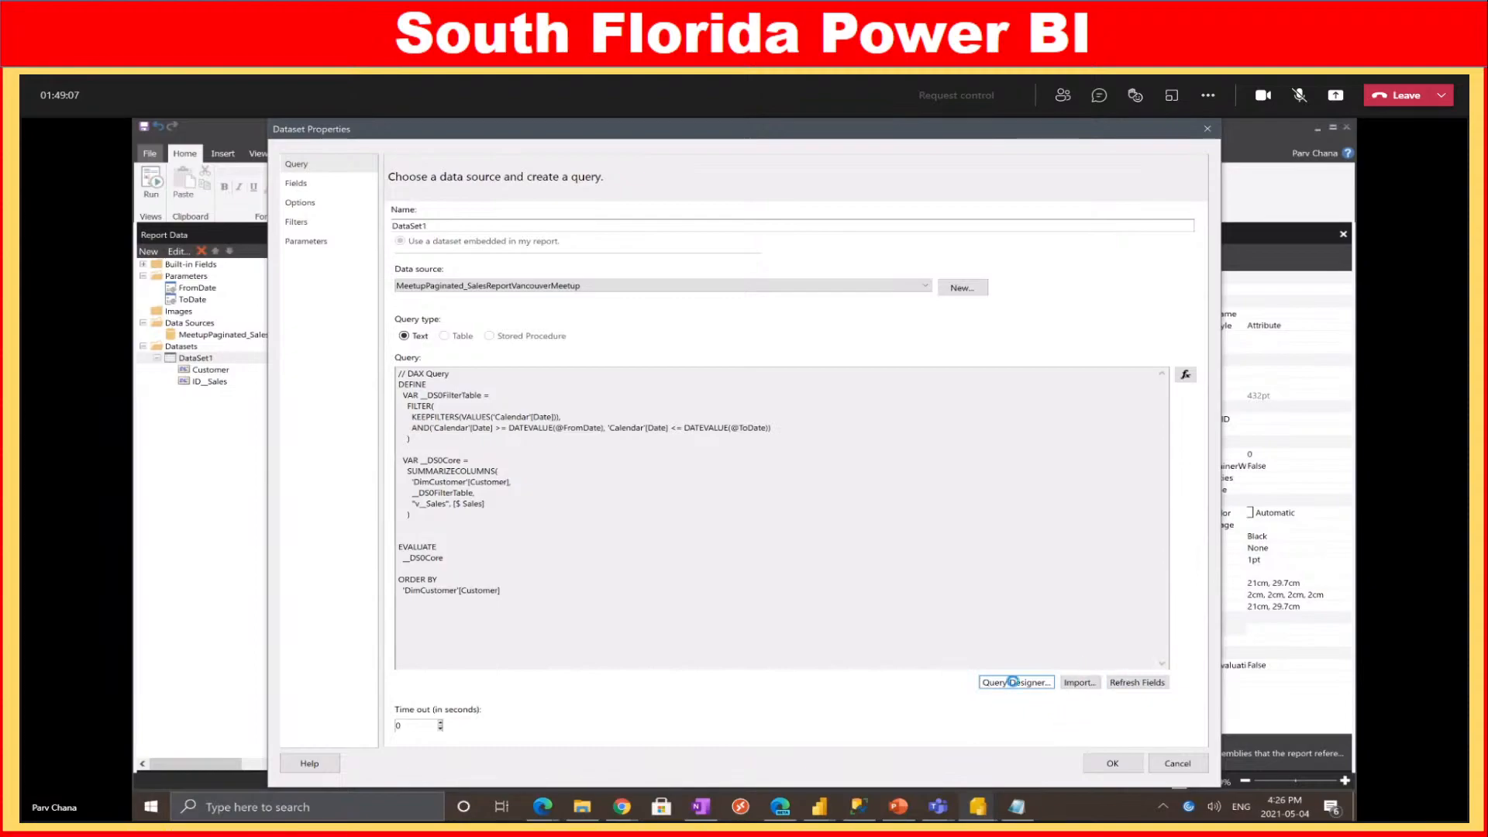
Finish DataSet1's date-filtered DAX query and close Dataset Properties so the Customer and v_Sales fields appear
{"action": "left_click", "coordinate": [1012, 628]}
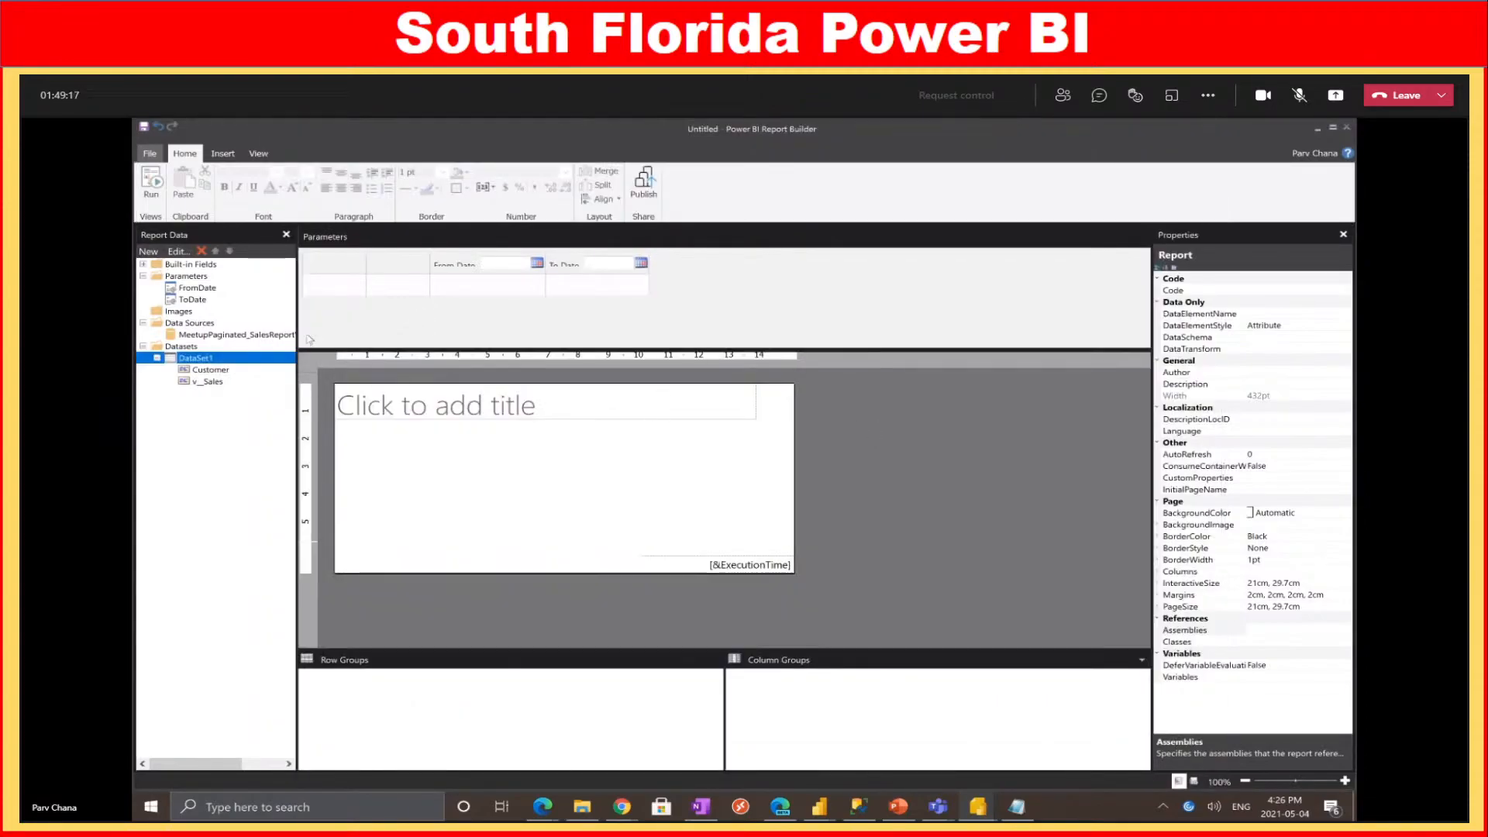
{"action": "left_click", "coordinate": [224, 154]}
Insert a blank table with Customer and v_Sales as its first two columns, then run the preview
{"action": "left_click", "coordinate": [152, 186]}
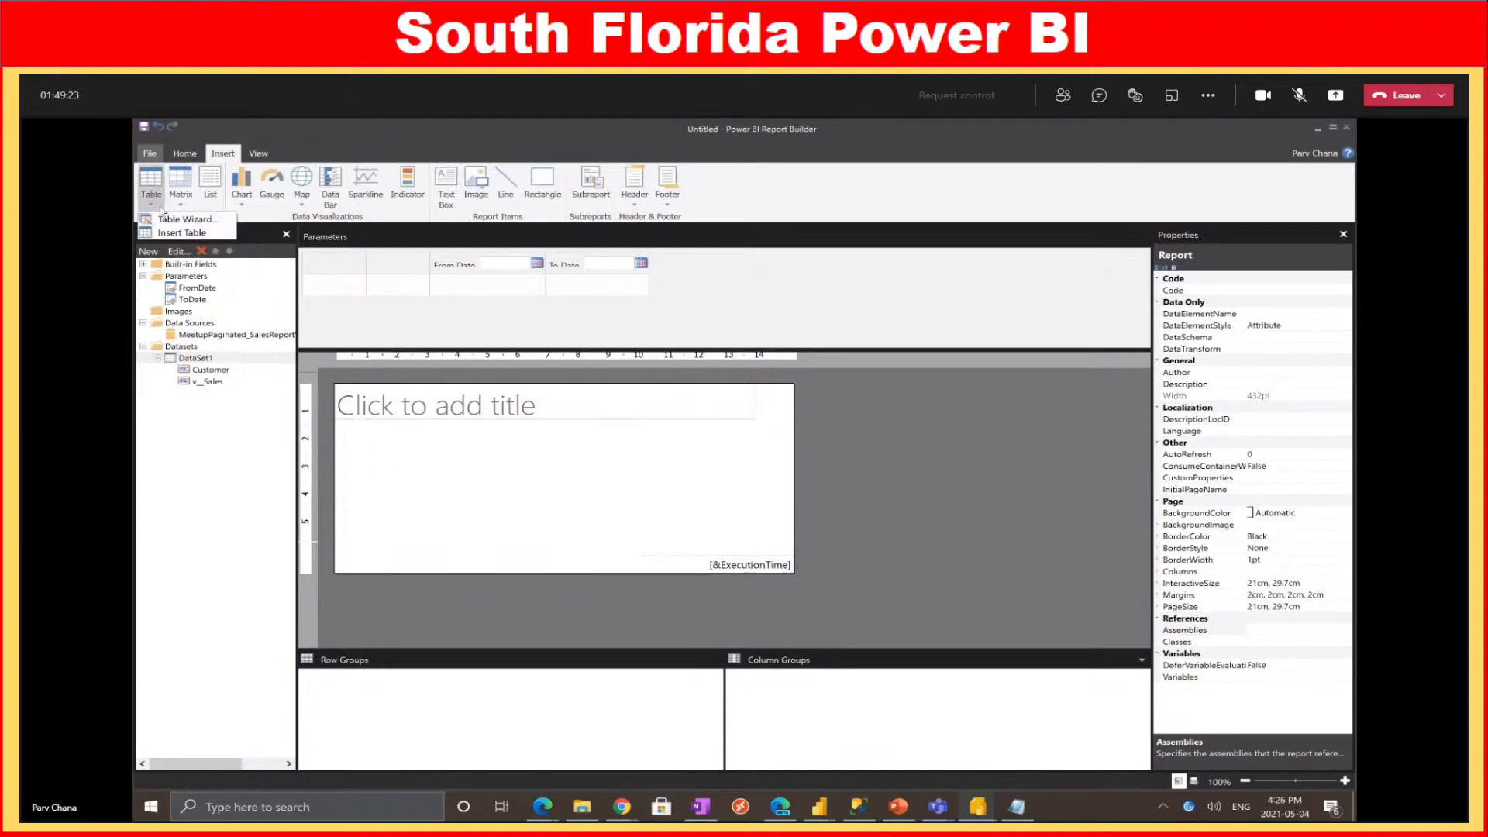
{"action": "left_click", "coordinate": [186, 233]}
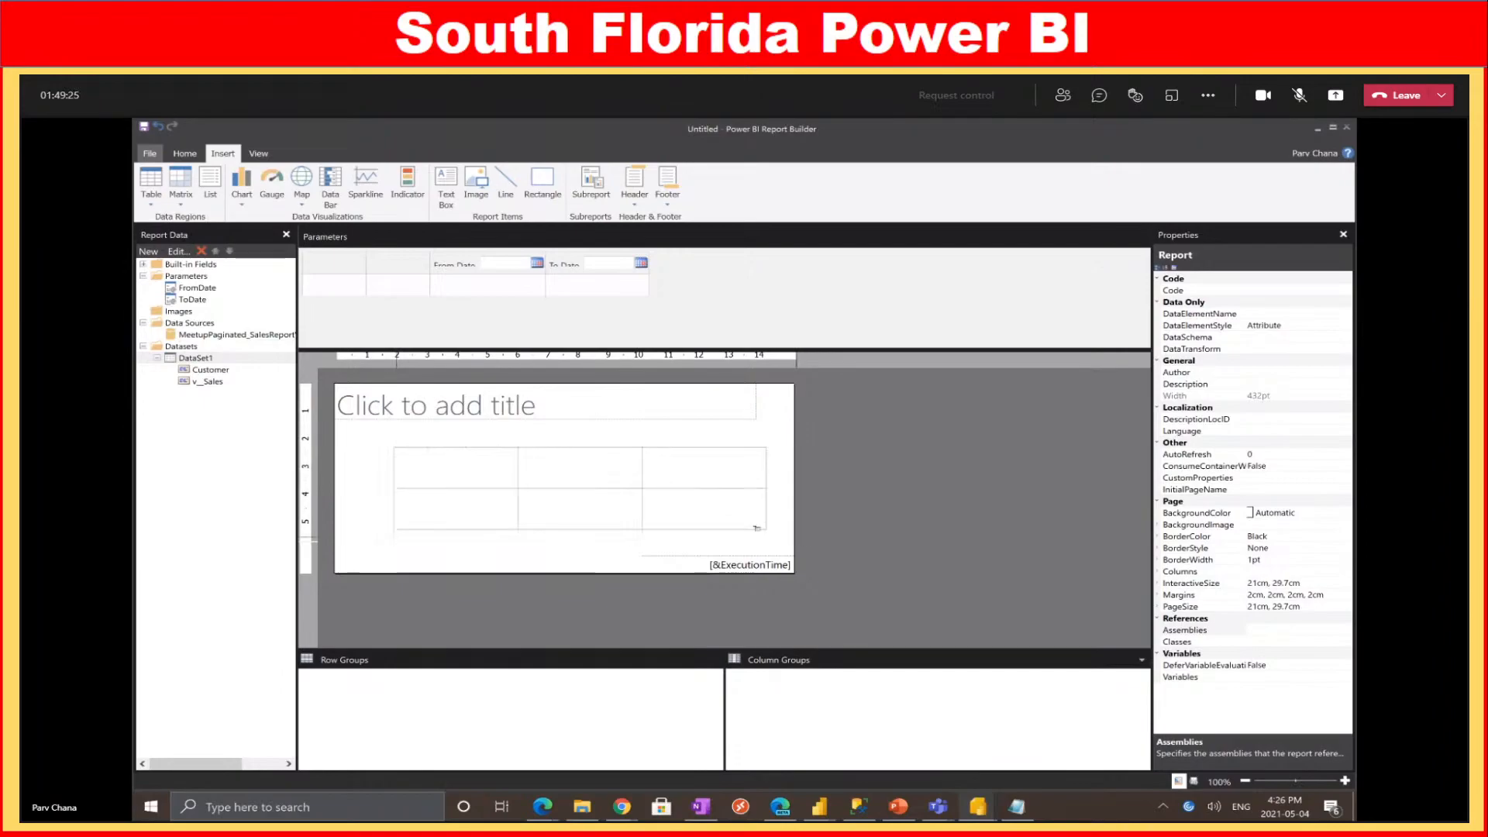
{"action": "left_click", "coordinate": [395, 448]}
{"action": "left_click_drag", "start_coordinate": [411, 469], "coordinate": [415, 479]}
{"action": "left_click_drag", "start_coordinate": [208, 389], "coordinate": [543, 496]}
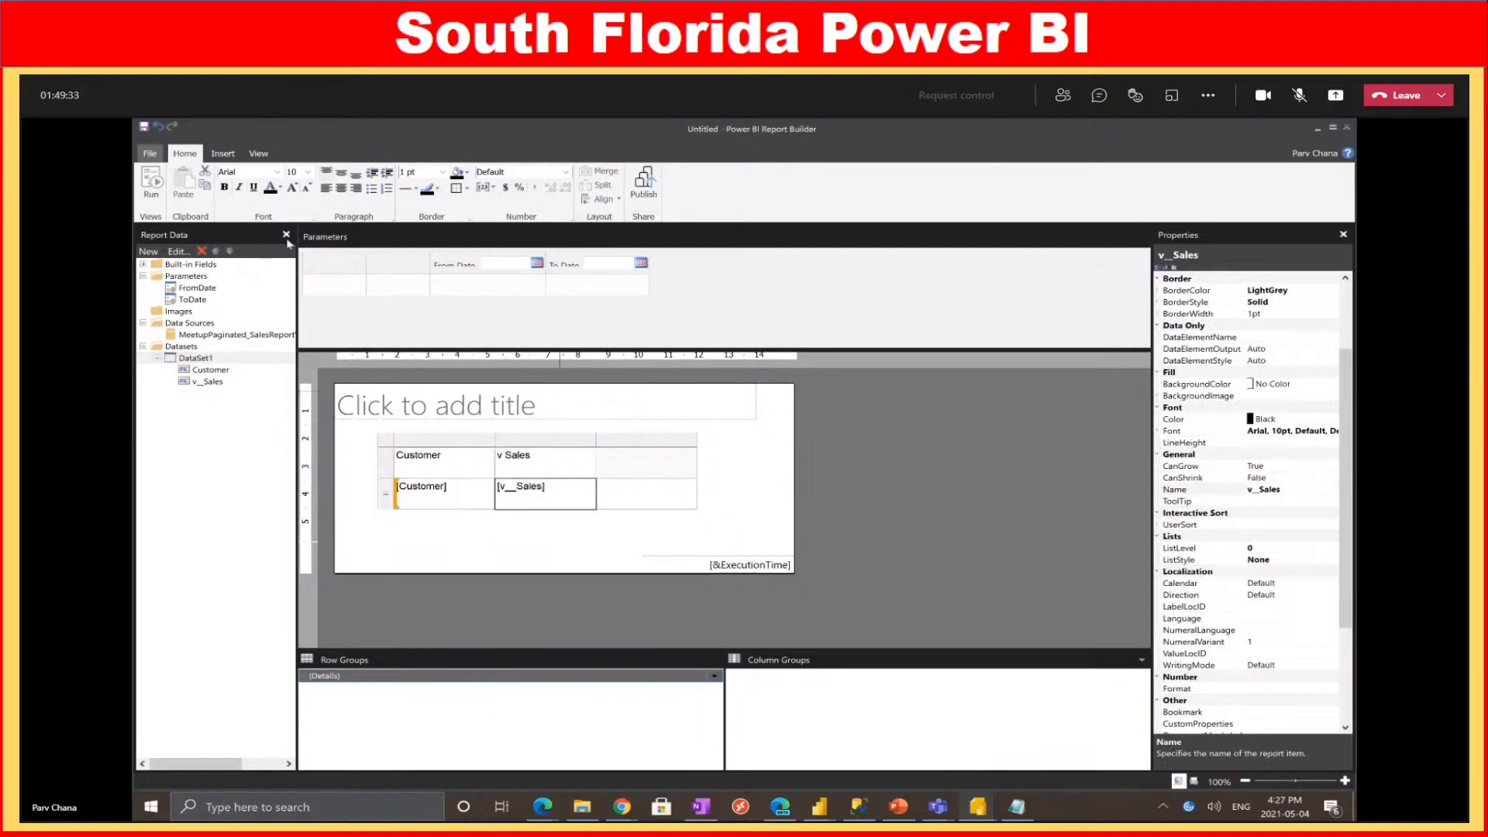
{"action": "left_click", "coordinate": [159, 194]}
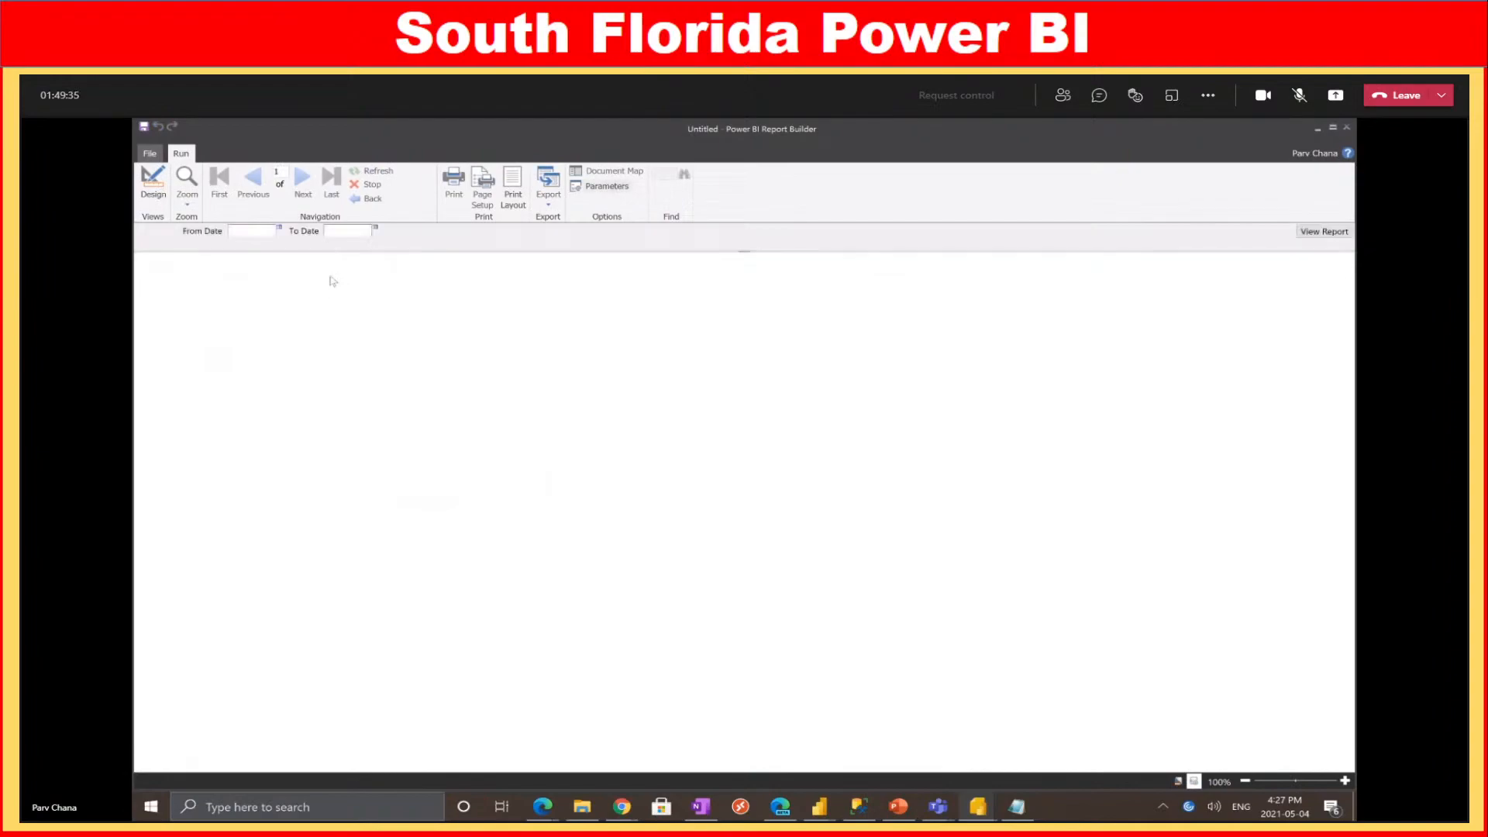
Open the From Date calendar, page back four months and zoom out to the decade view
{"action": "left_click", "coordinate": [279, 229]}
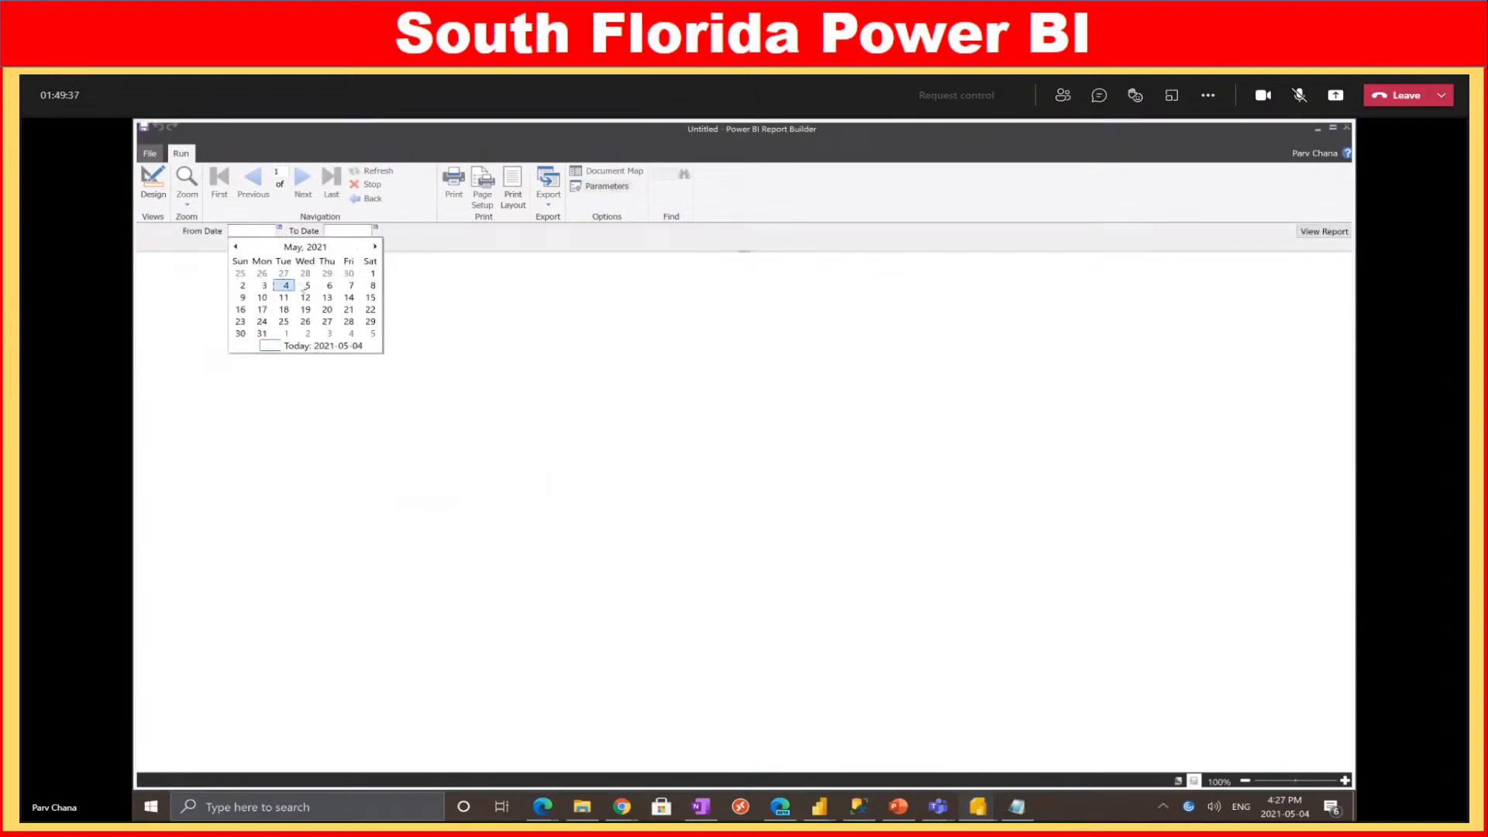
{"action": "left_click", "coordinate": [235, 247]}
{"action": "left_click", "coordinate": [235, 246]}
{"action": "left_click", "coordinate": [236, 247]}
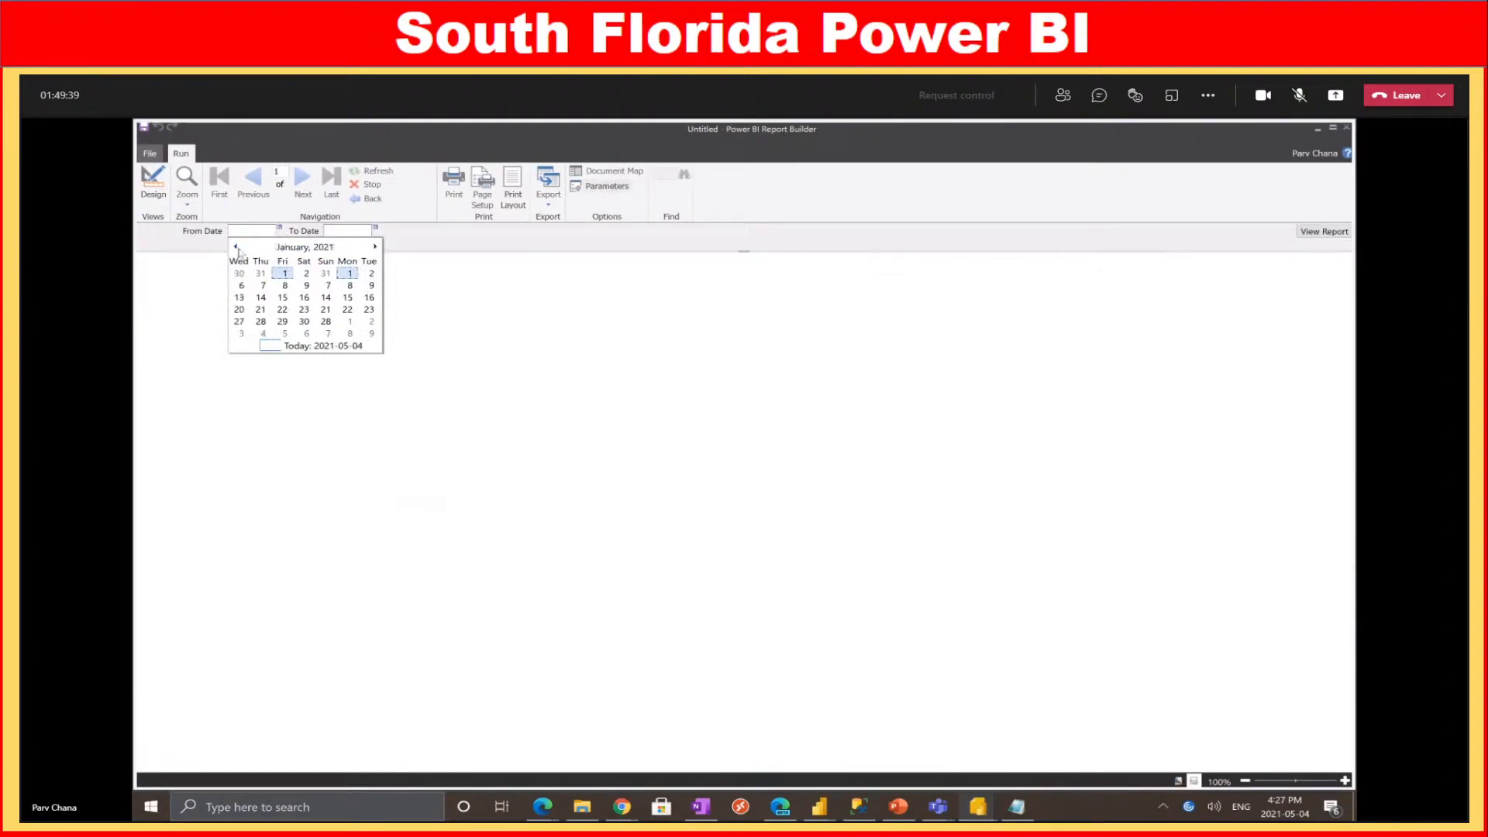
{"action": "left_click", "coordinate": [236, 247]}
{"action": "left_click", "coordinate": [236, 247]}
{"action": "left_click", "coordinate": [236, 247]}
{"action": "left_click", "coordinate": [236, 246]}
{"action": "left_click", "coordinate": [235, 247]}
{"action": "left_click", "coordinate": [306, 247]}
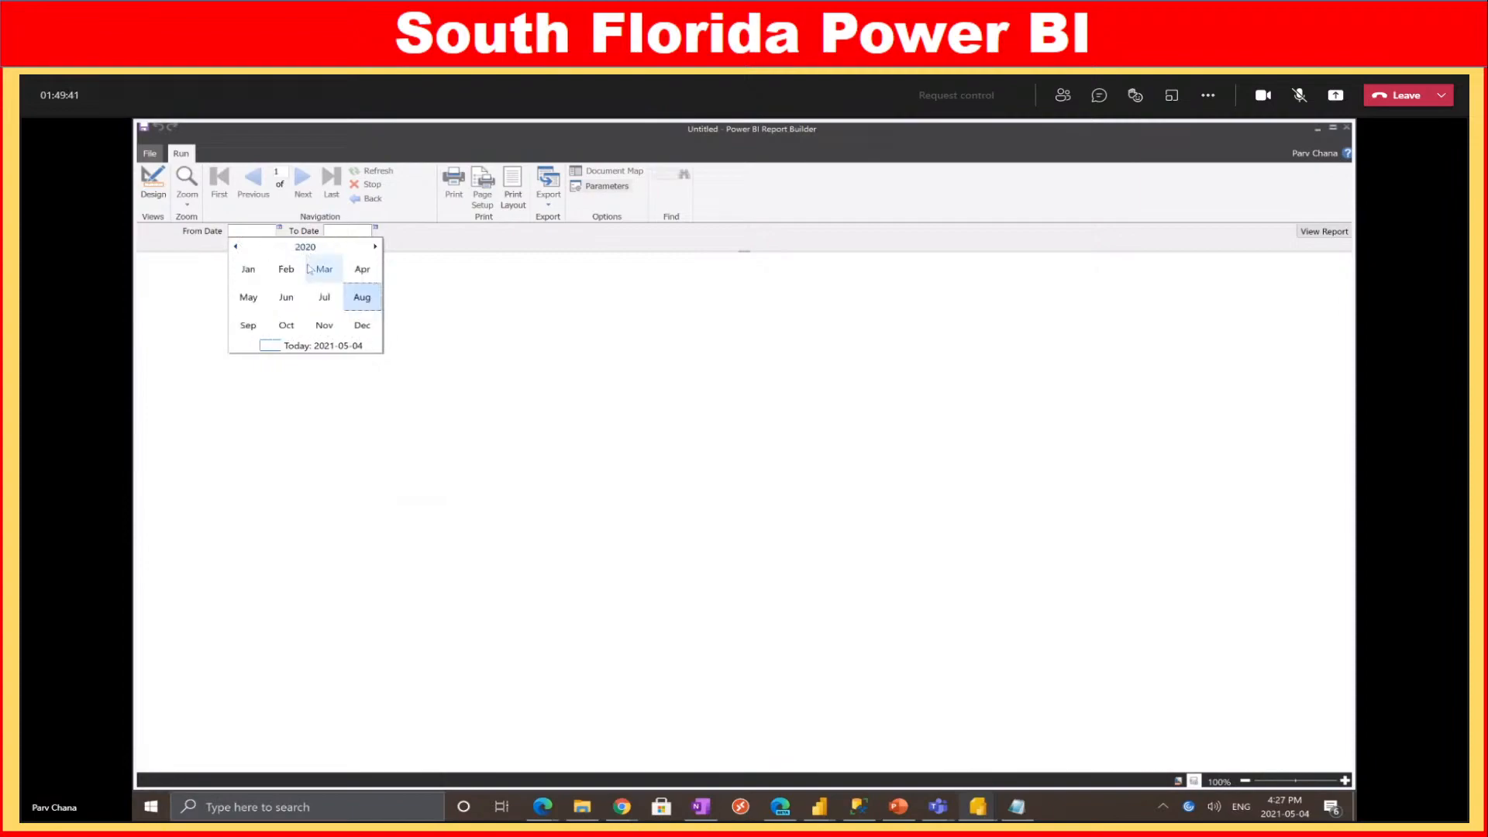
{"action": "left_click", "coordinate": [305, 247]}
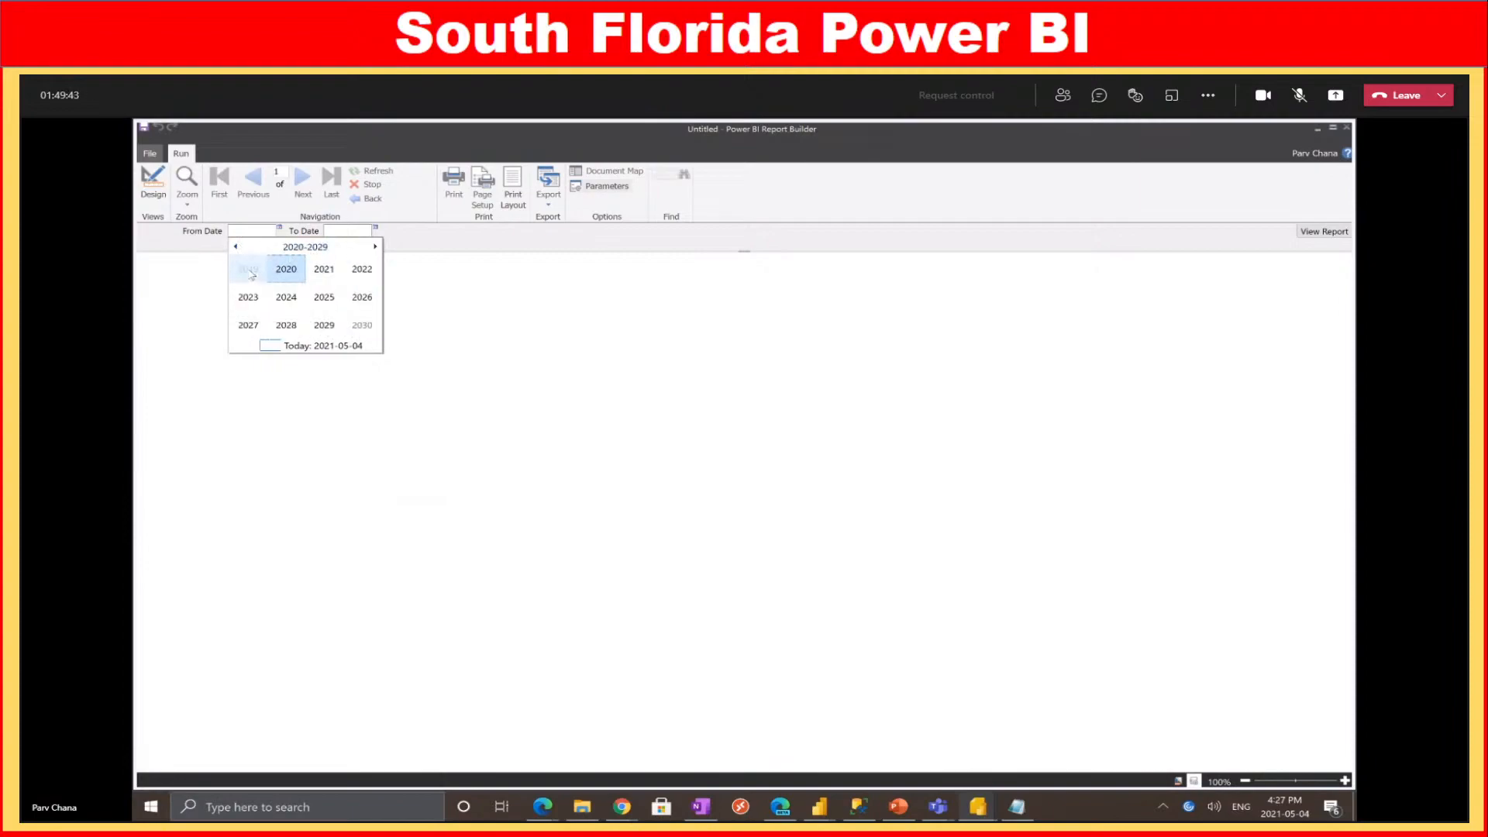
Move the calendar back to the 2000-2009 decade and century view, then switch to Power BI Desktop's Sales Report
{"action": "left_click", "coordinate": [236, 247]}
{"action": "left_click", "coordinate": [235, 247]}
{"action": "left_click", "coordinate": [295, 247]}
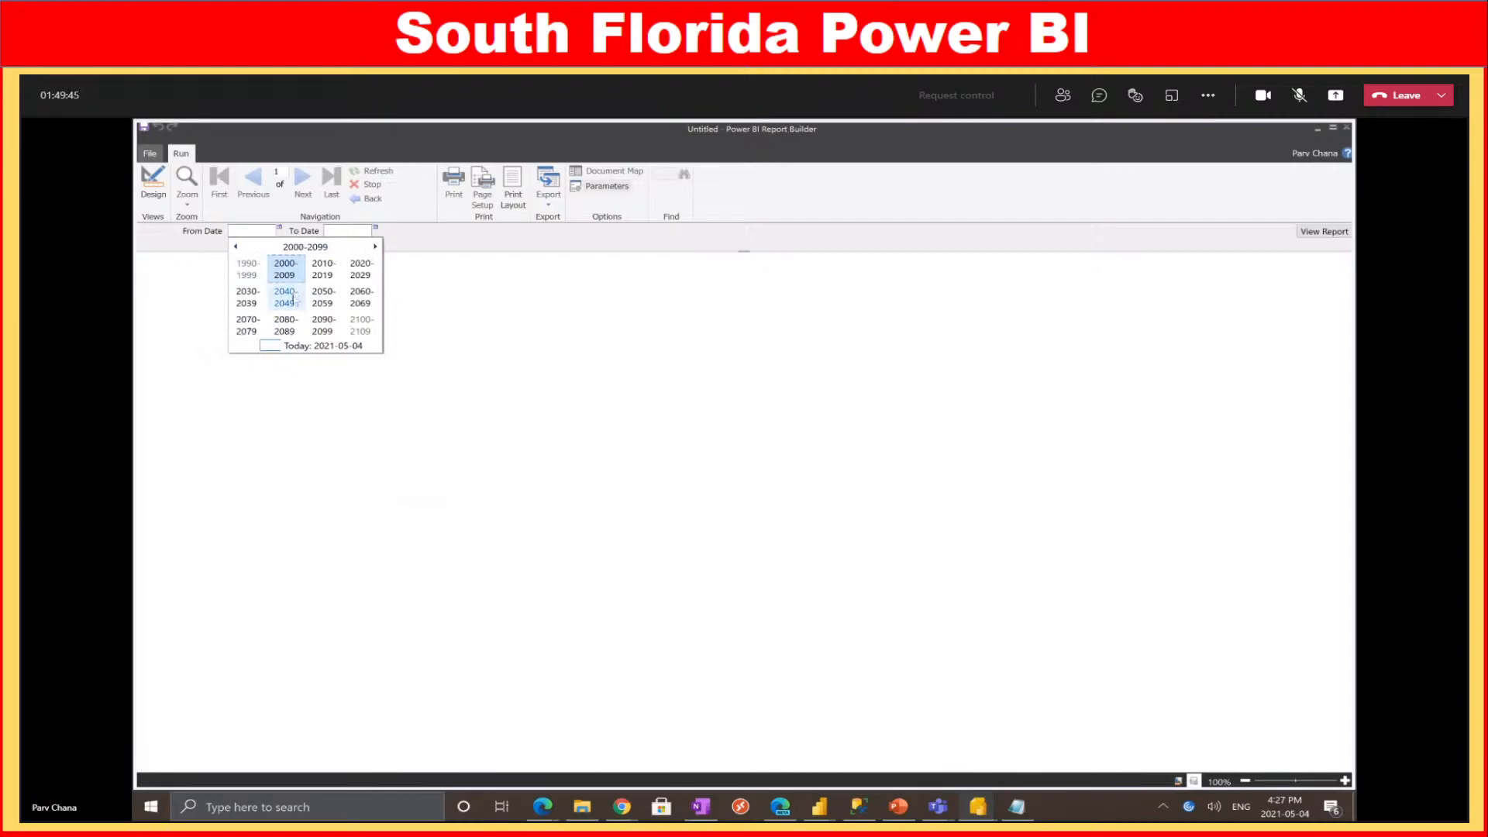
{"action": "left_click", "coordinate": [820, 806]}
{"action": "left_click", "coordinate": [647, 737]}
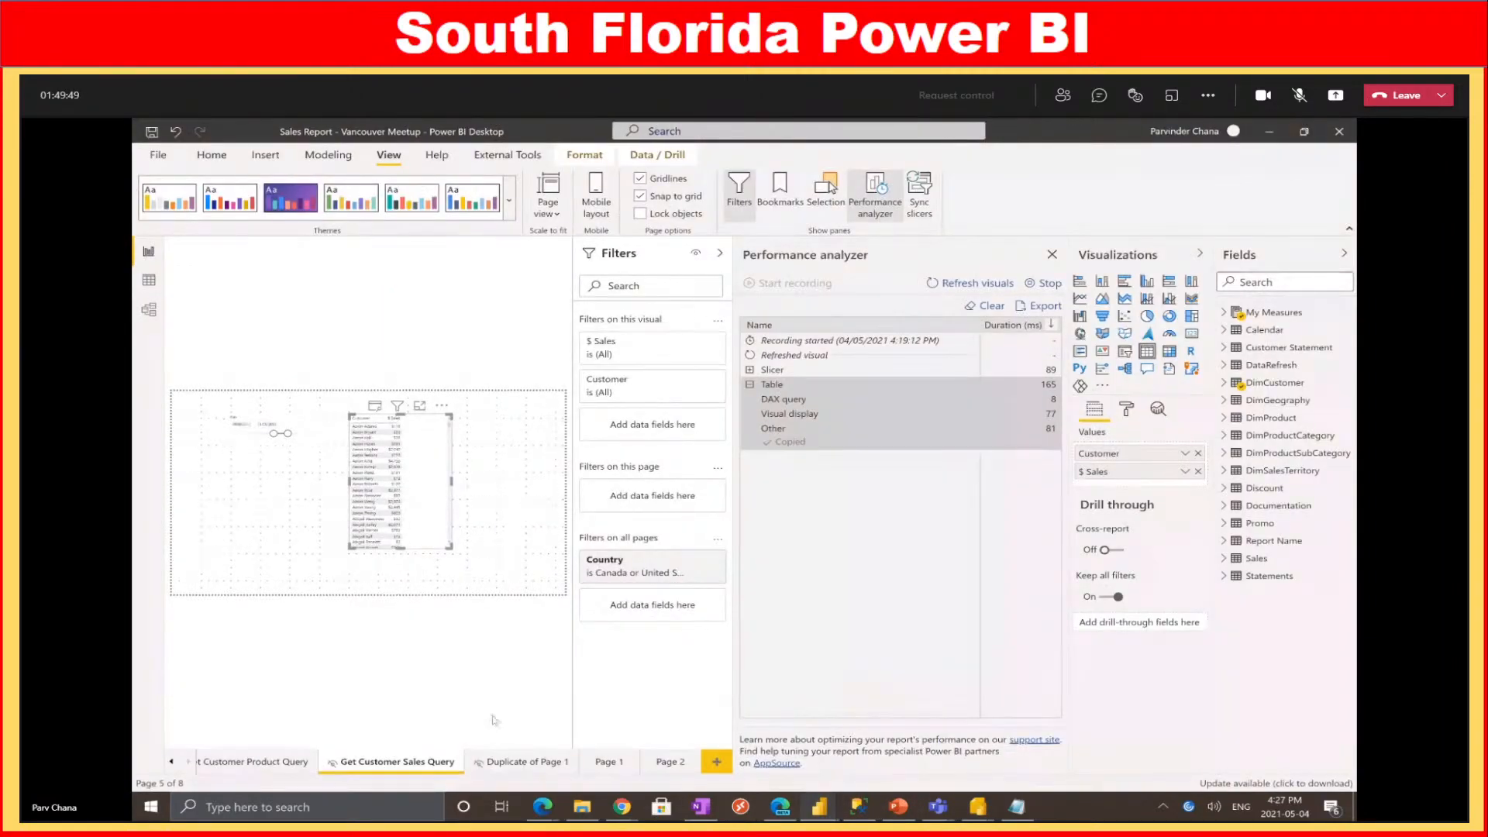
Close Performance analyzer, collapse the Filters, Visualizations and Fields panes, then minimise Power BI Desktop
{"action": "left_click", "coordinate": [1051, 255]}
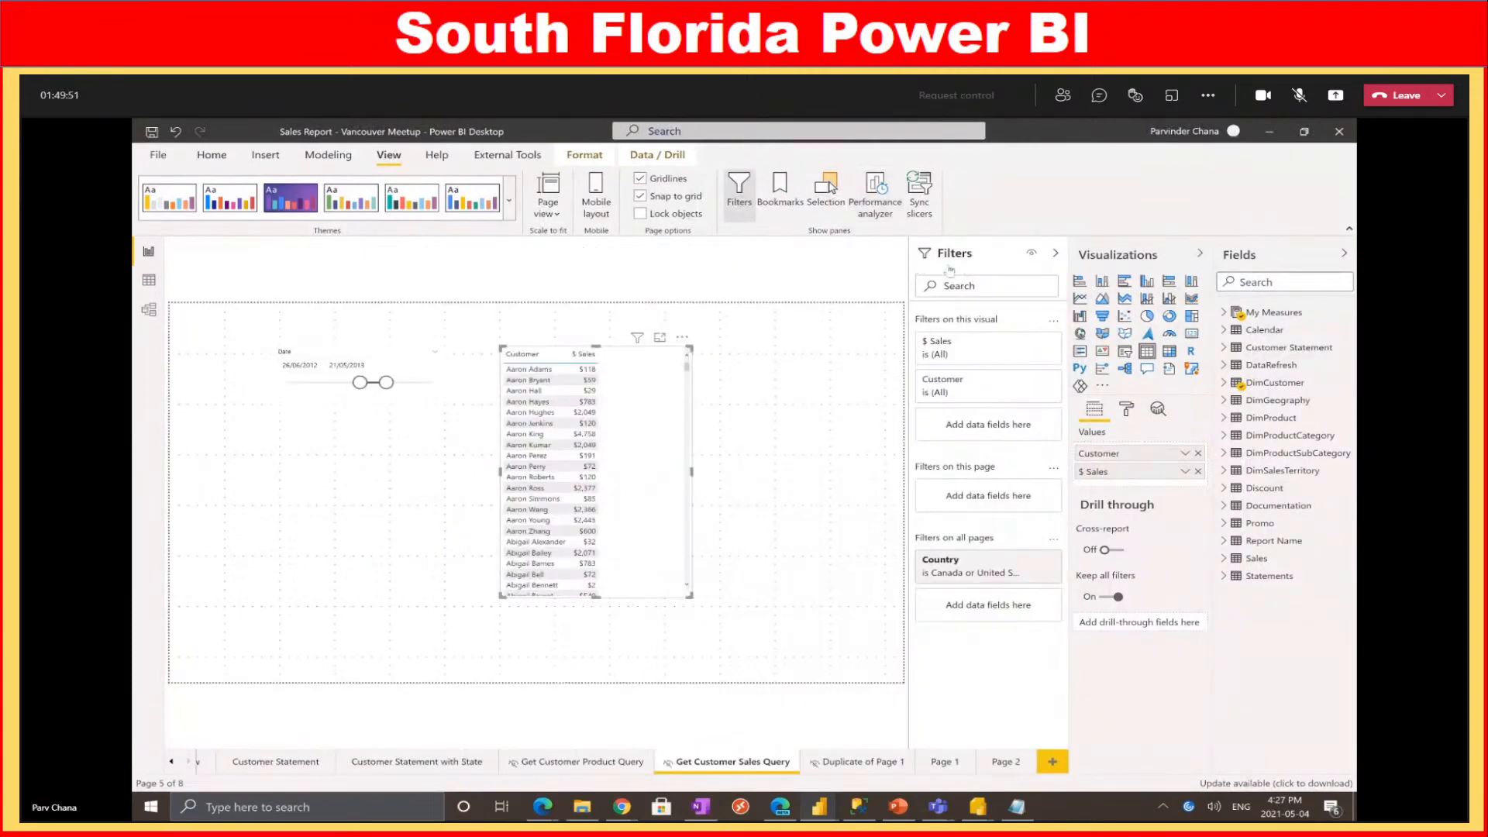
{"action": "left_click", "coordinate": [1061, 255]}
{"action": "left_click", "coordinate": [1199, 253]}
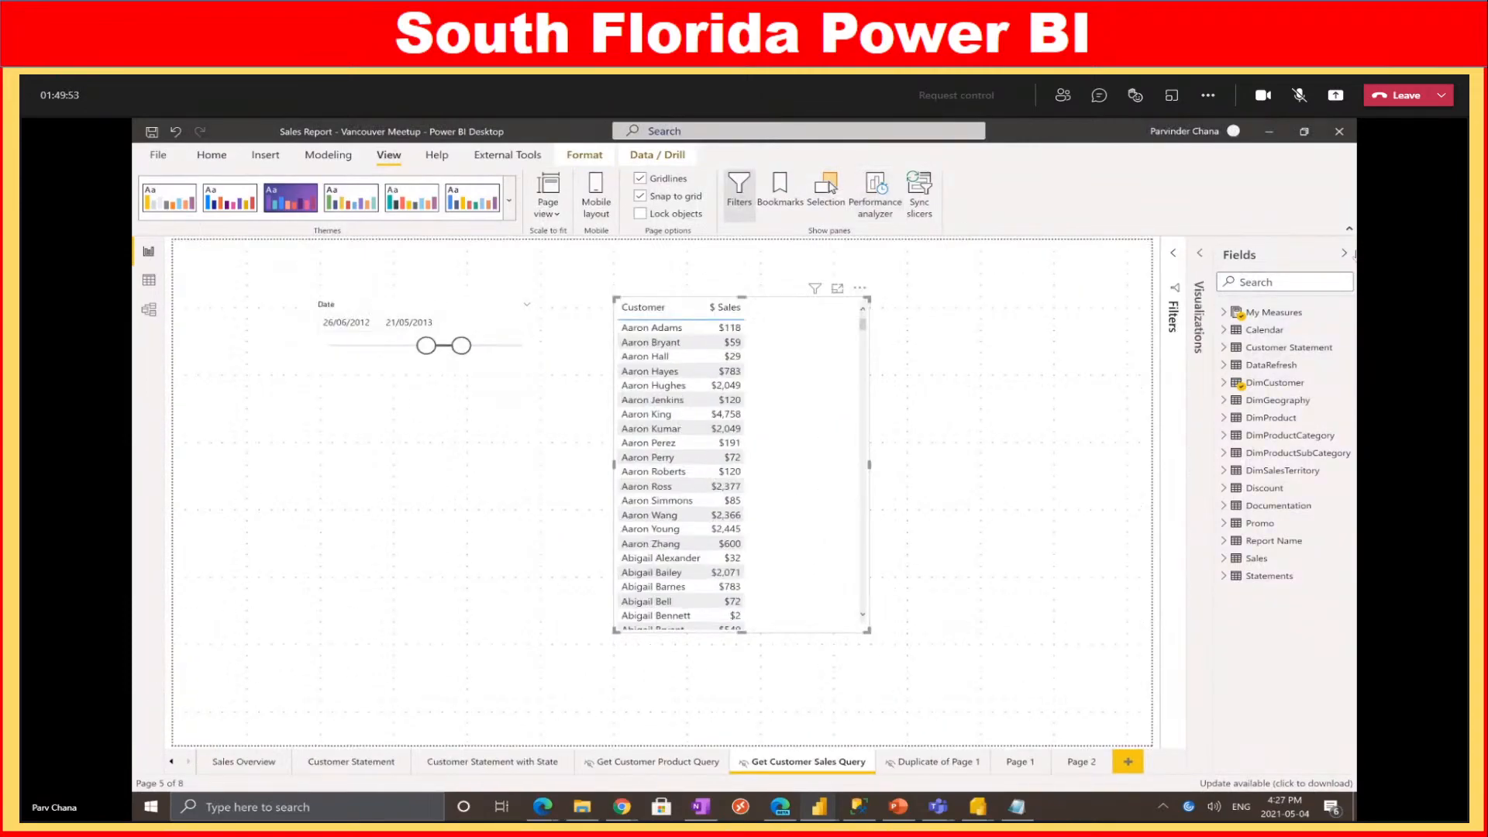
{"action": "left_click", "coordinate": [1344, 254]}
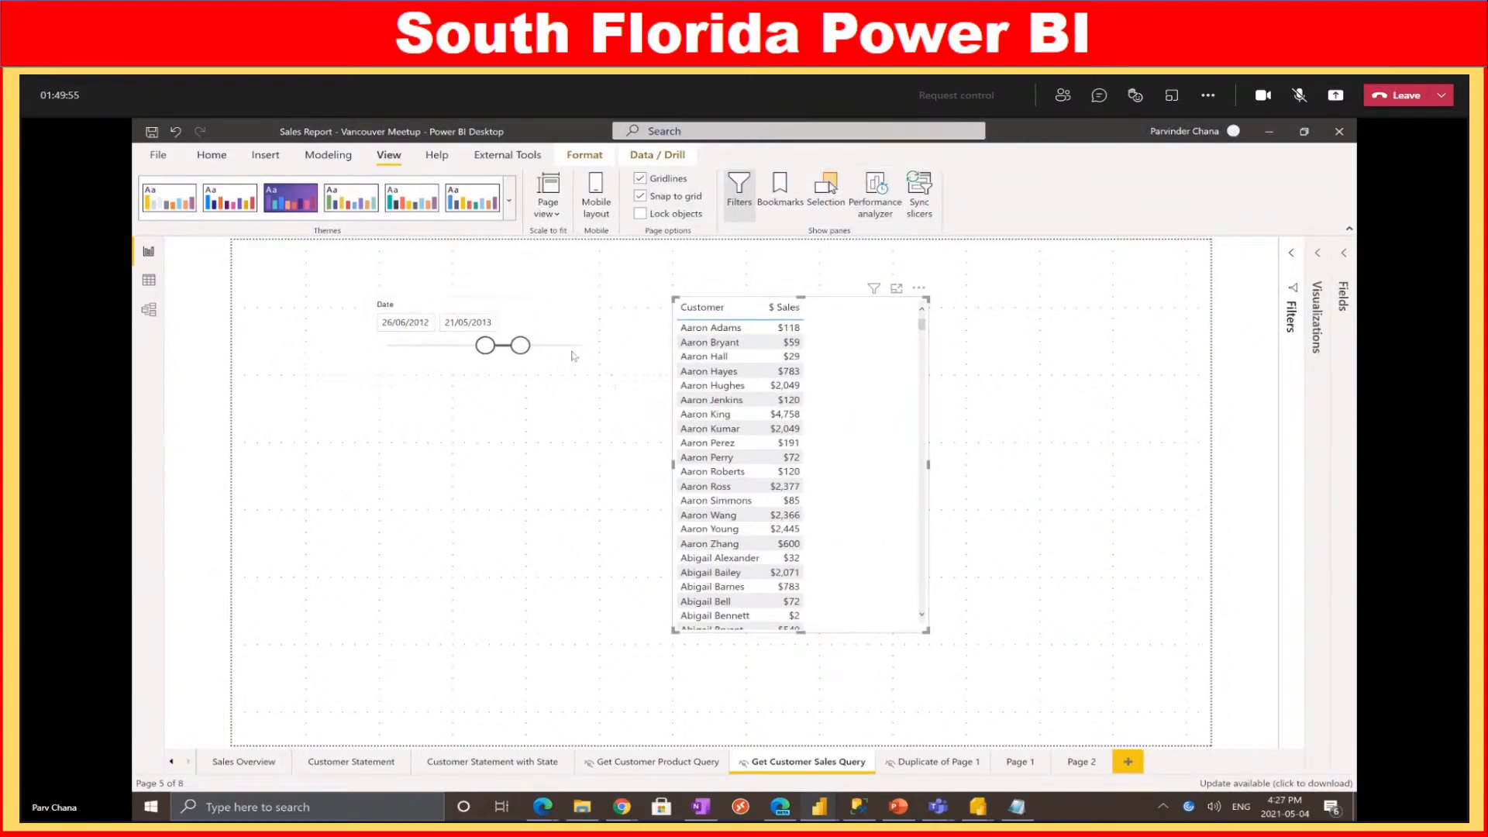
{"action": "left_click", "coordinate": [1270, 132]}
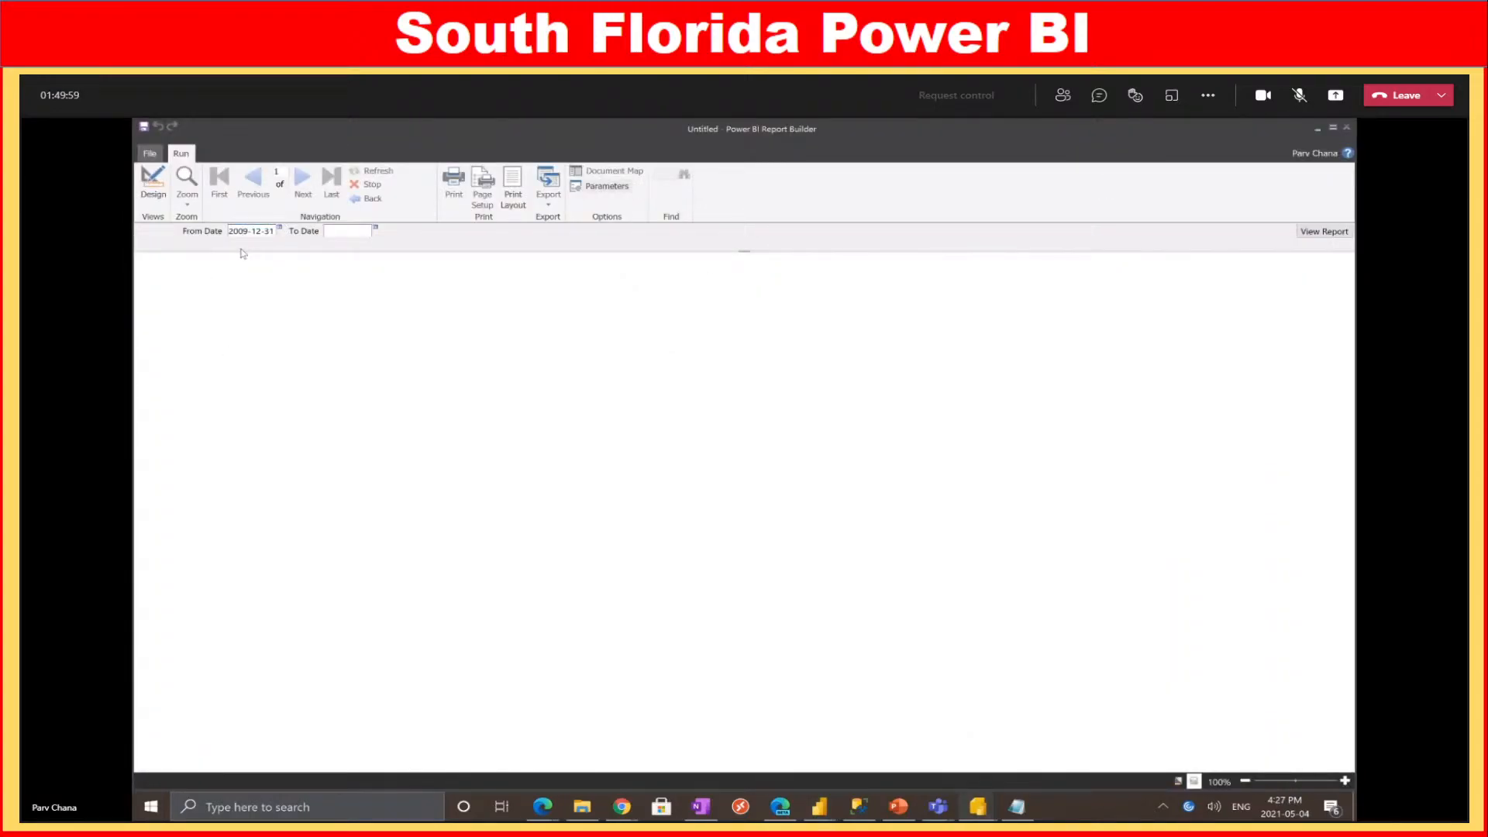
Set From Date to 2013-01-01 and To Date to 2013-12-31
{"action": "key", "text": "BackSpace"}
{"action": "key", "text": "BackSpace"}
{"action": "type", "text": "13"}
{"action": "key", "text": "BackSpace"}
{"action": "type", "text": "01"}
{"action": "key", "text": "BackSpace"}
{"action": "type", "text": "3"}
View the report, scroll through the customer sales rows, then return to Design view
{"action": "left_click", "coordinate": [1324, 231]}
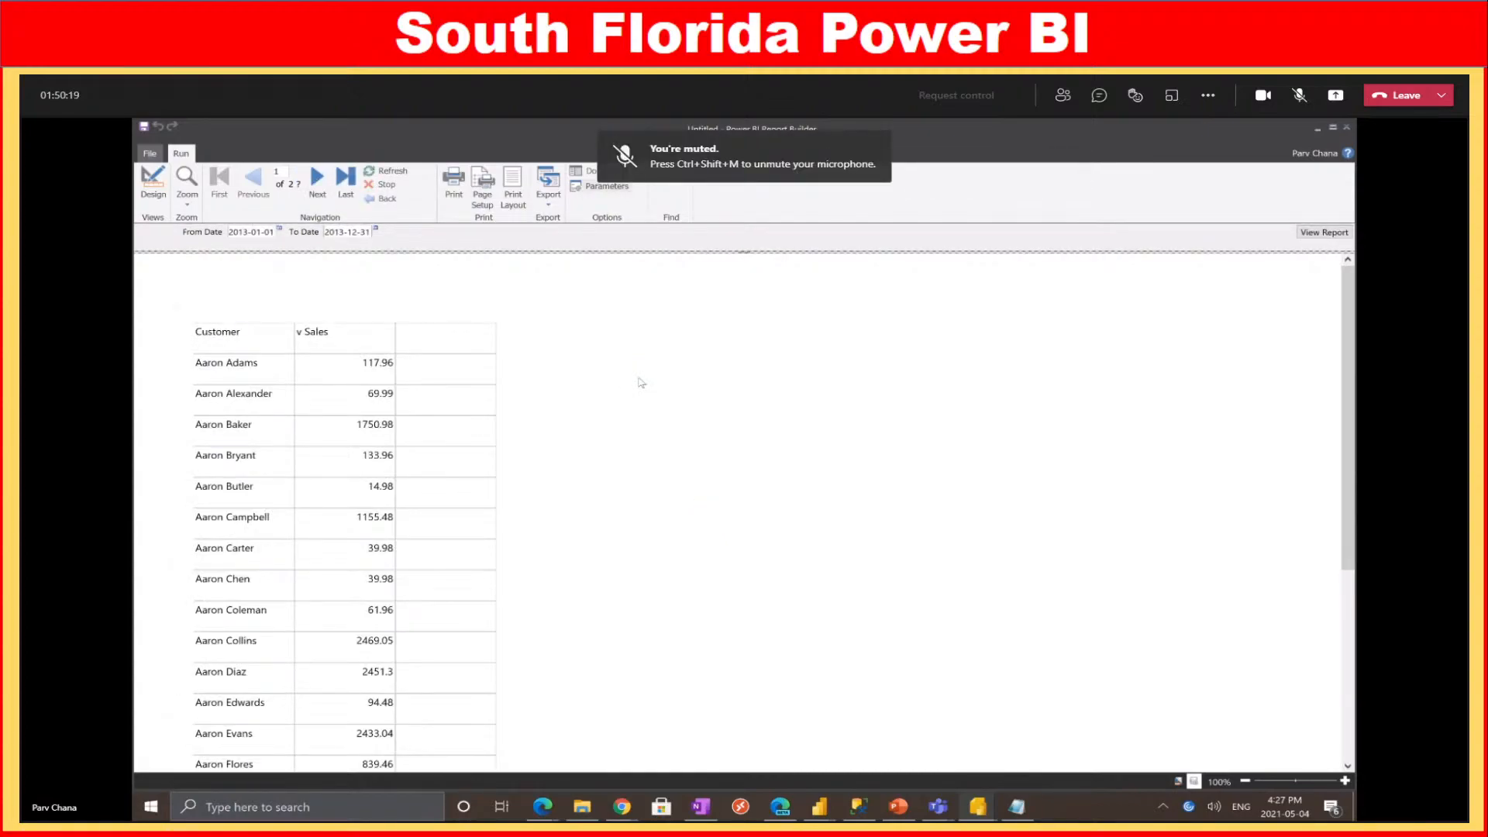
{"action": "scroll", "coordinate": [535, 462], "scroll_direction": "down", "scroll_amount": 3}
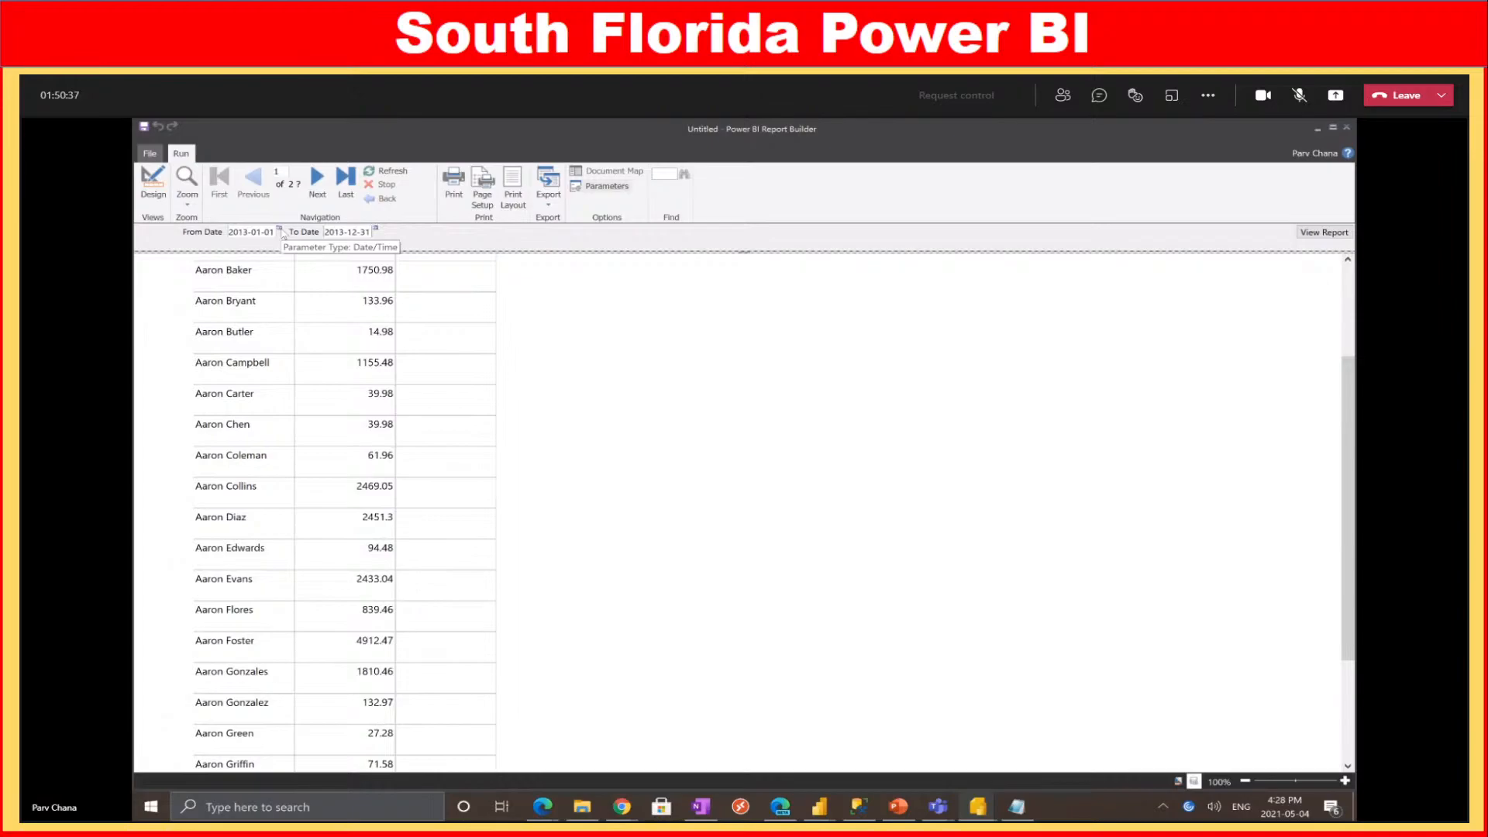
{"action": "left_click", "coordinate": [153, 190]}
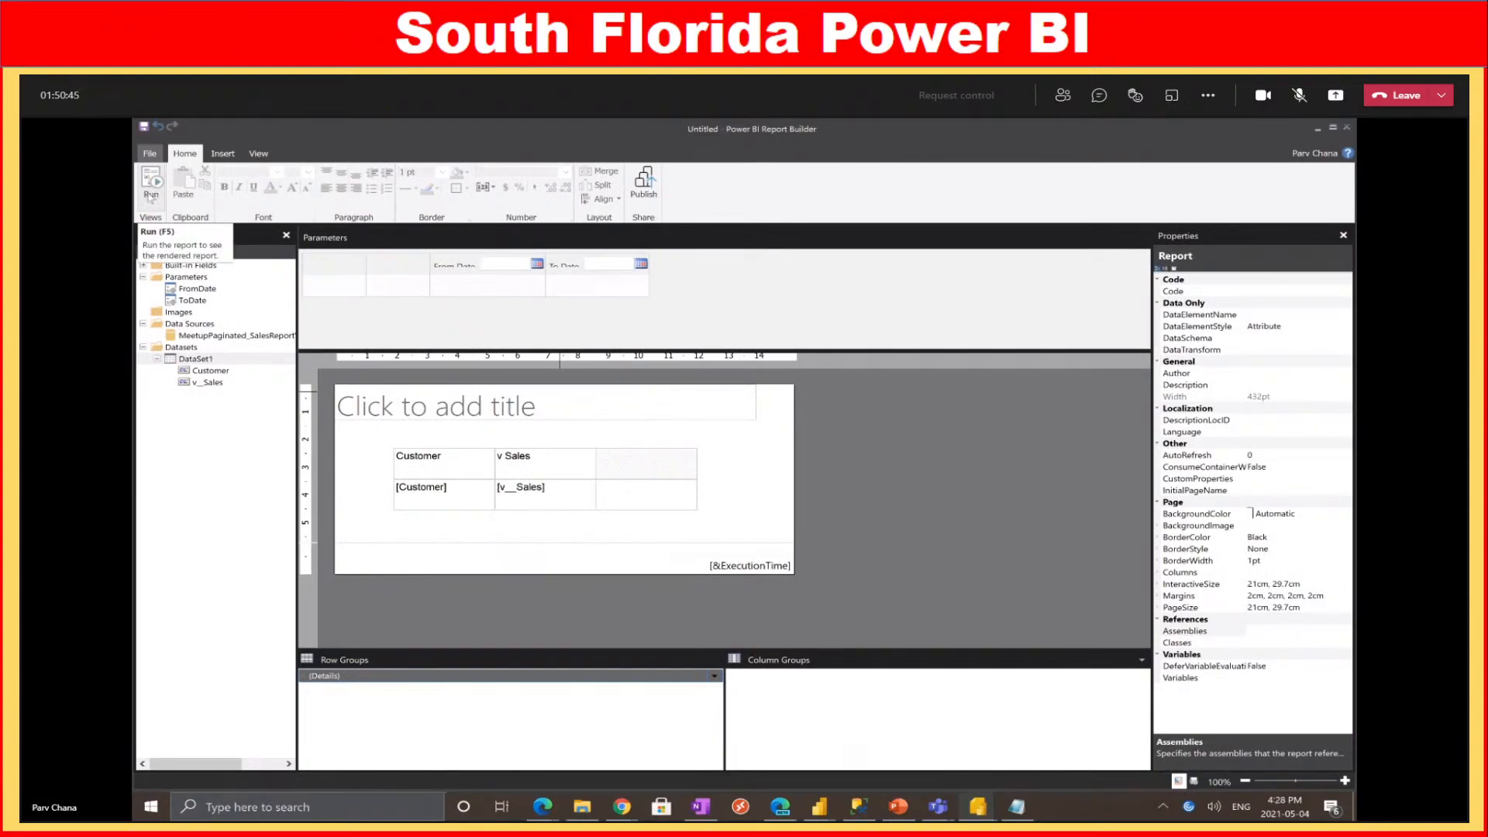
Select the empty report body, unmute the meeting microphone, and bring up the browser windows
{"action": "left_click", "coordinate": [738, 466]}
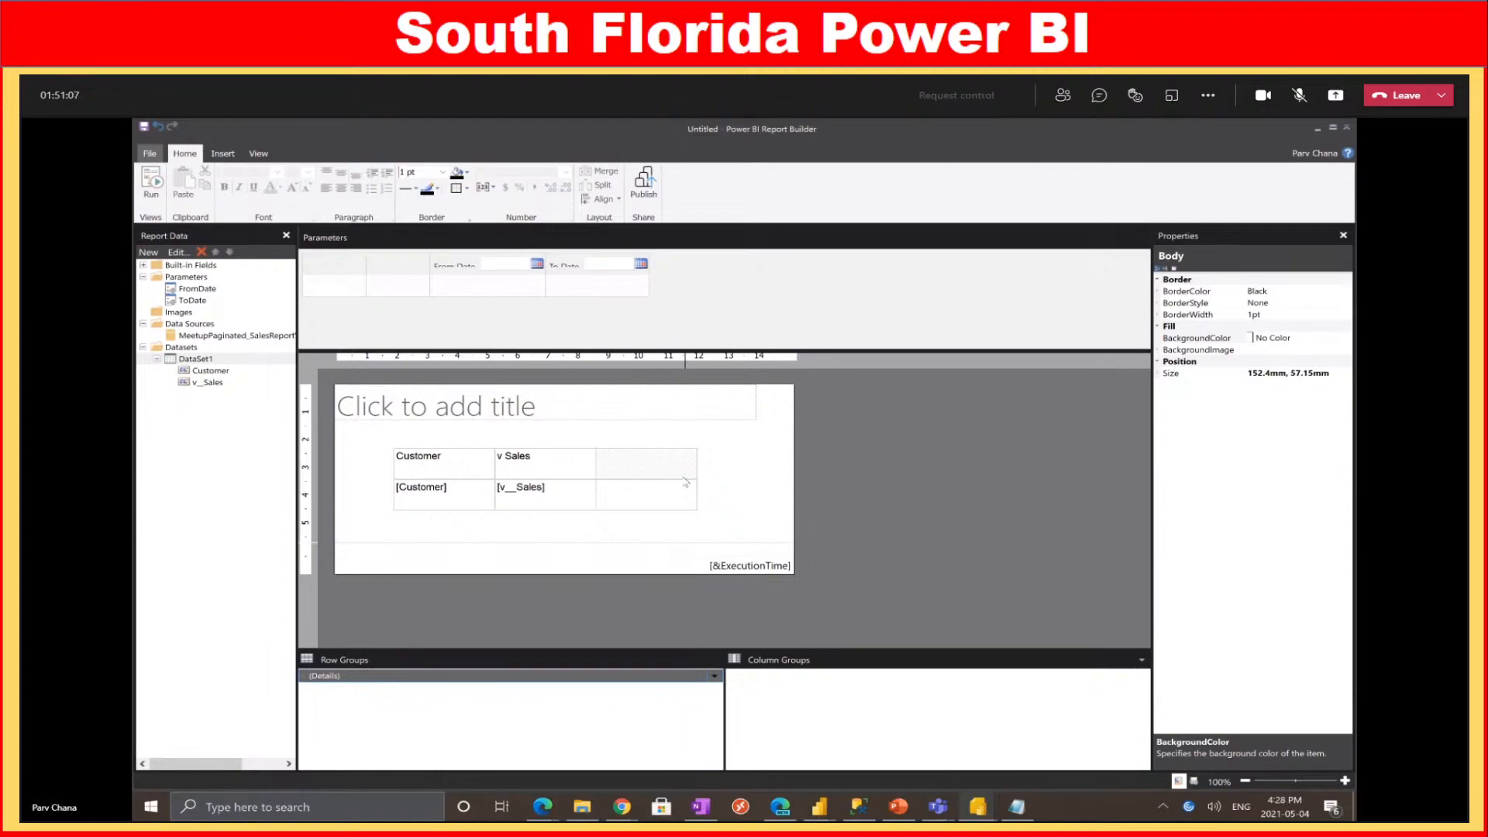
{"action": "left_click", "coordinate": [1300, 96]}
{"action": "left_click", "coordinate": [543, 807]}
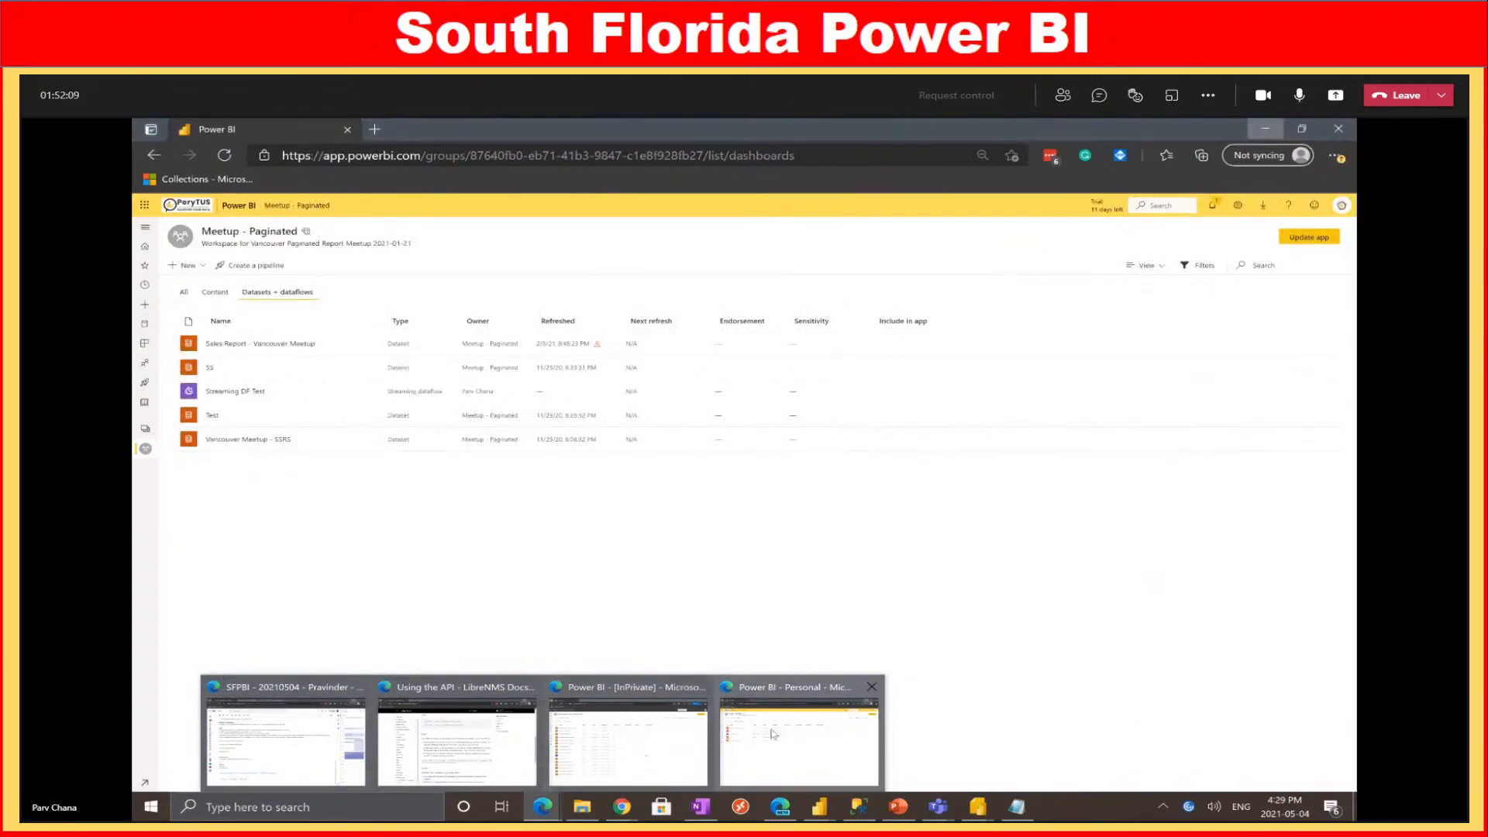
In the Power BI browser window, go to Home and show the full workspace list
{"action": "left_click", "coordinate": [774, 736]}
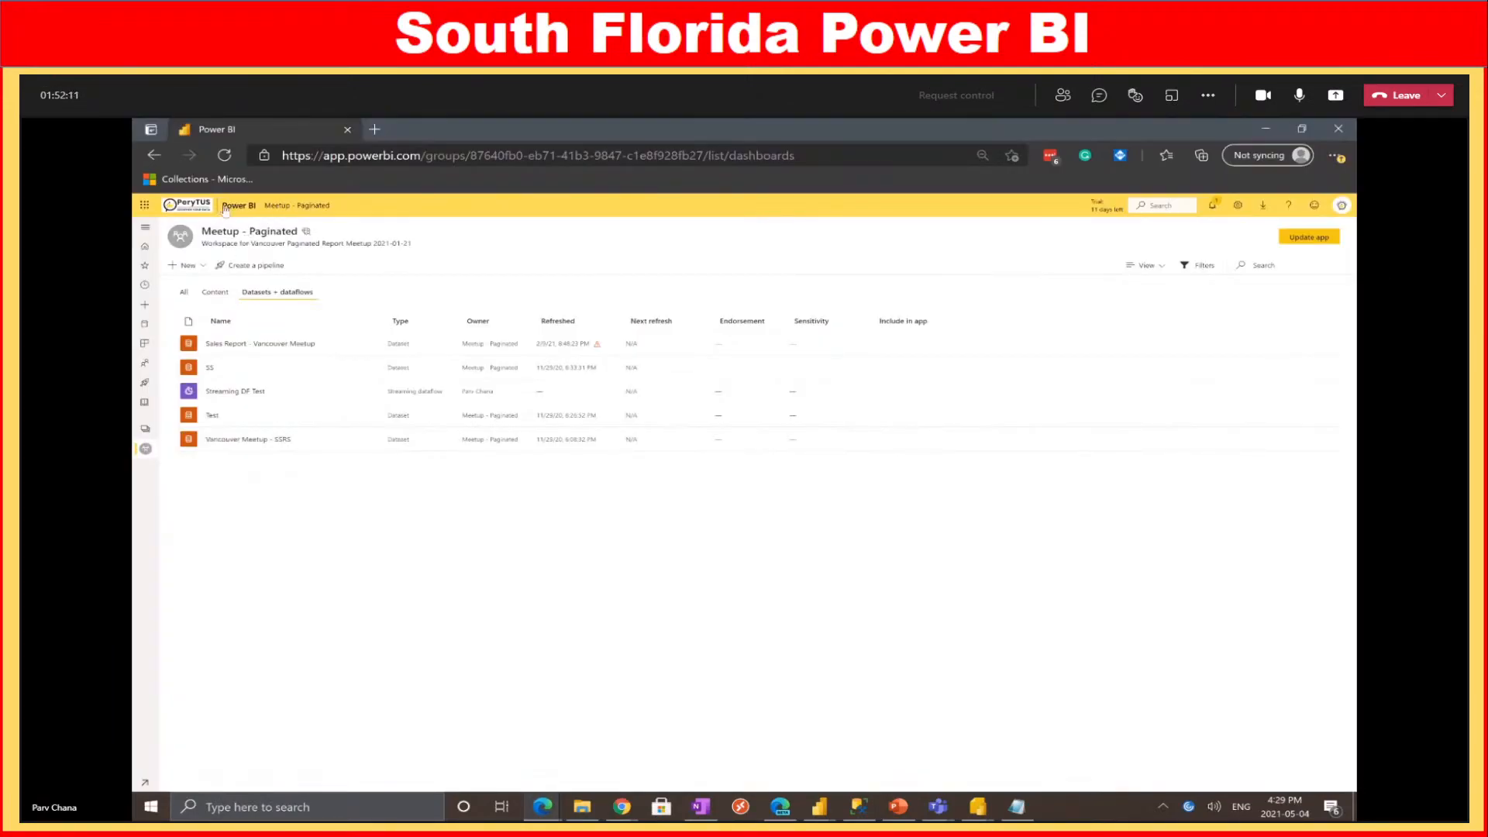
{"action": "left_click", "coordinate": [237, 207]}
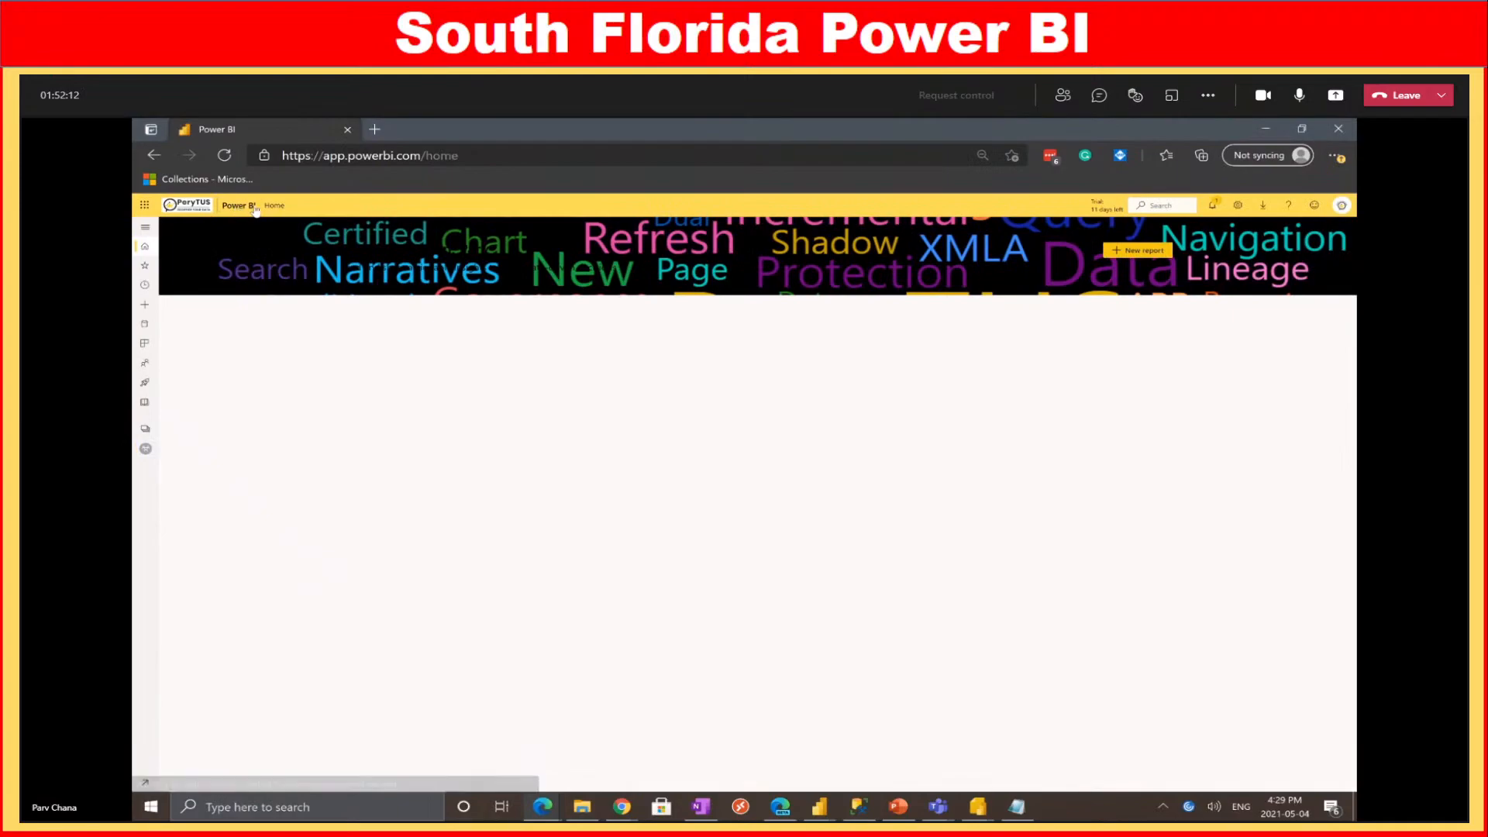
{"action": "left_click", "coordinate": [145, 428]}
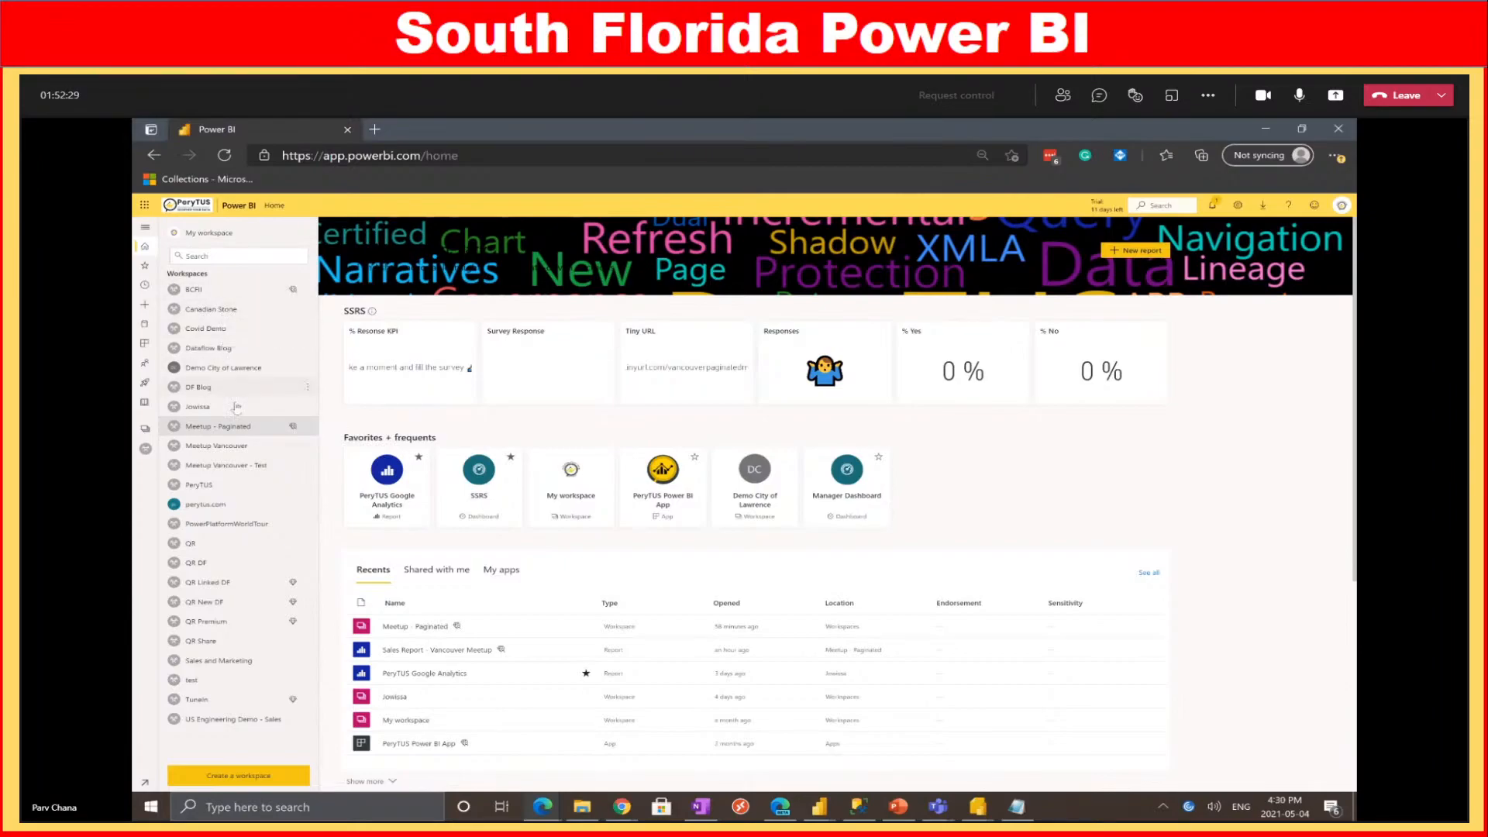
Return to the untitled report in Report Builder and start saving it
{"action": "left_click", "coordinate": [975, 808]}
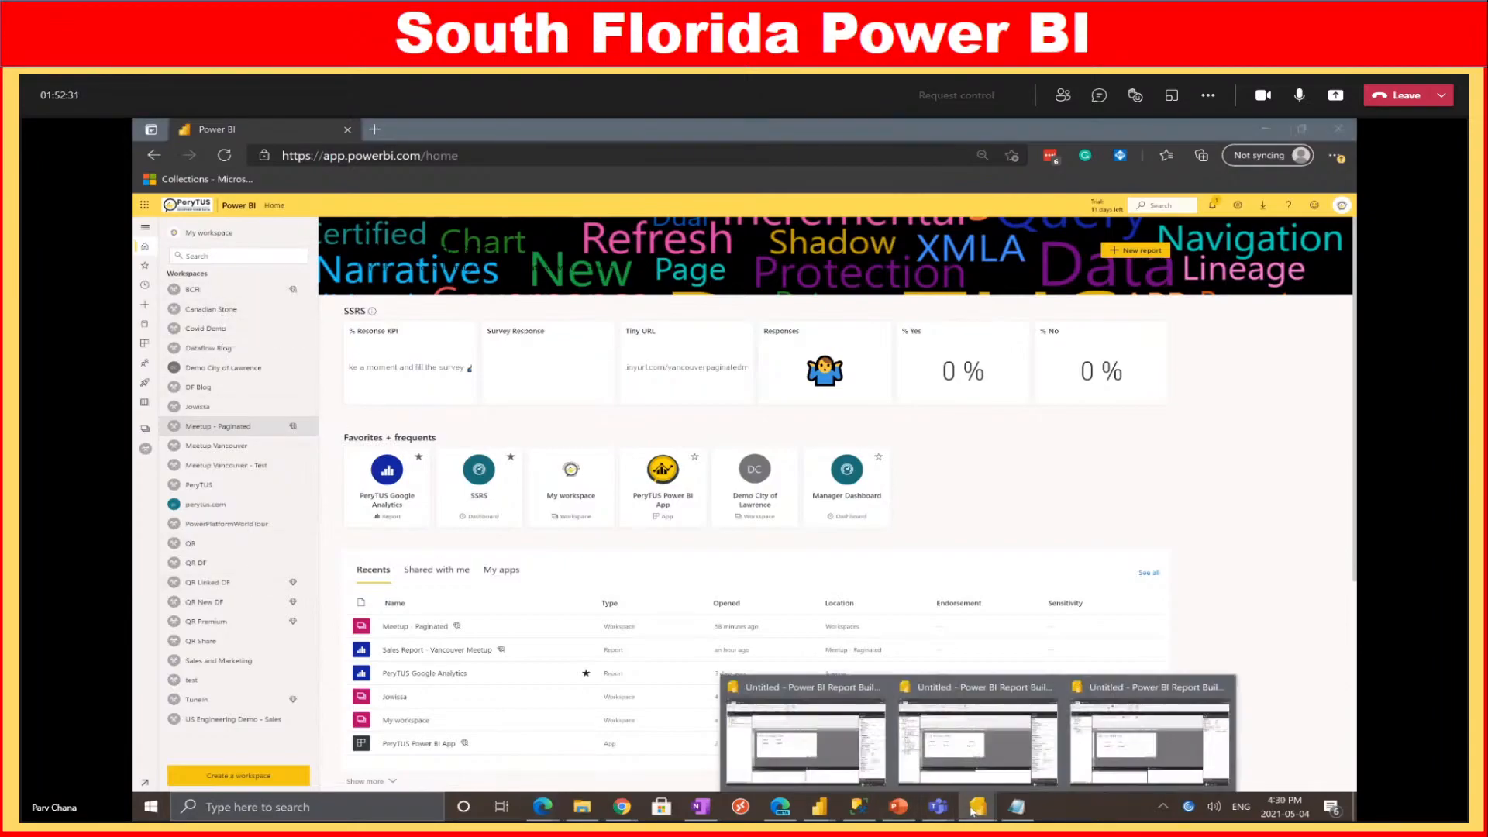
{"action": "left_click", "coordinate": [1149, 741]}
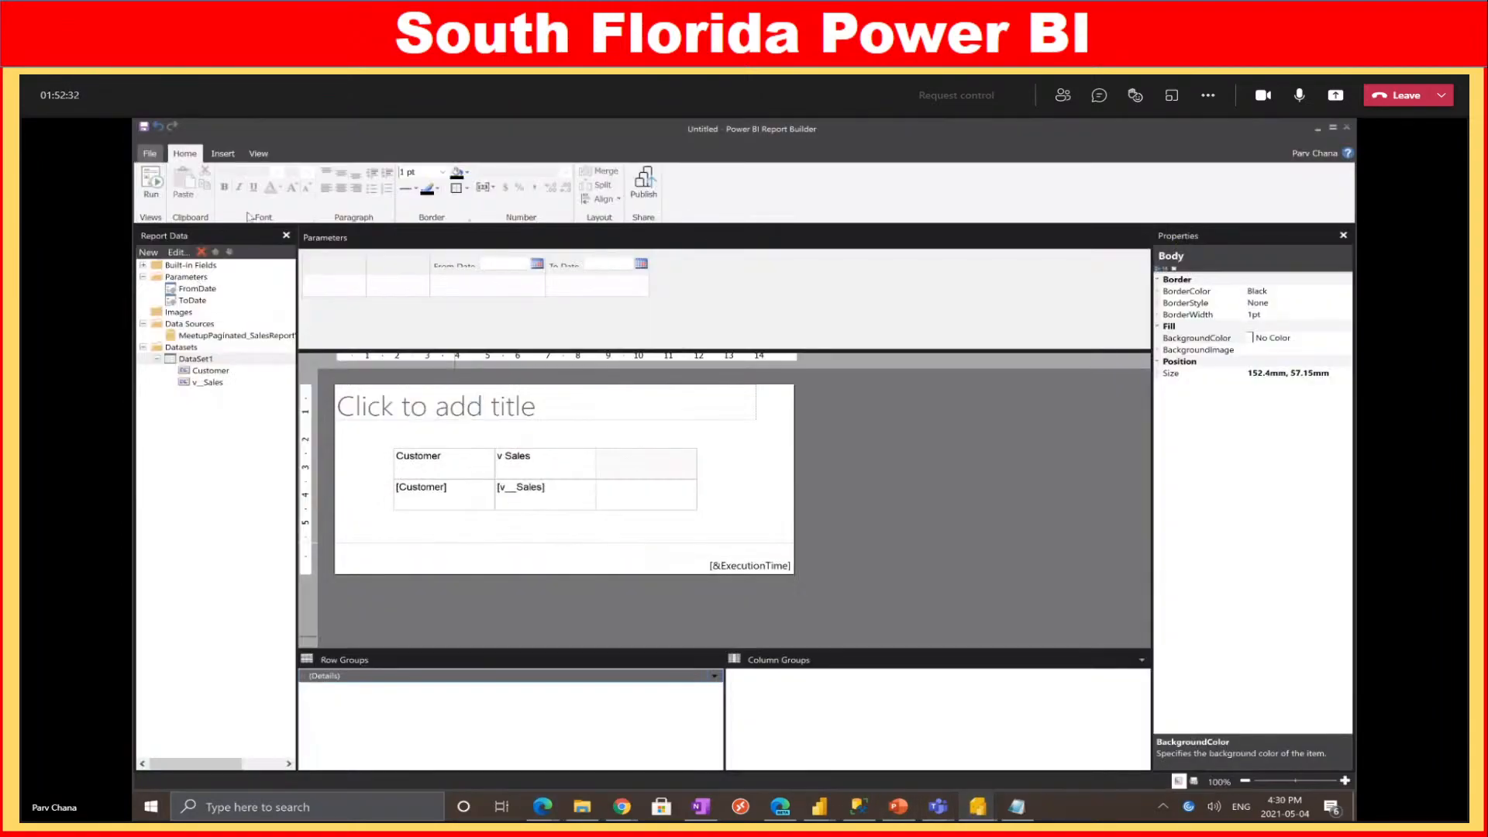
{"action": "left_click", "coordinate": [141, 130]}
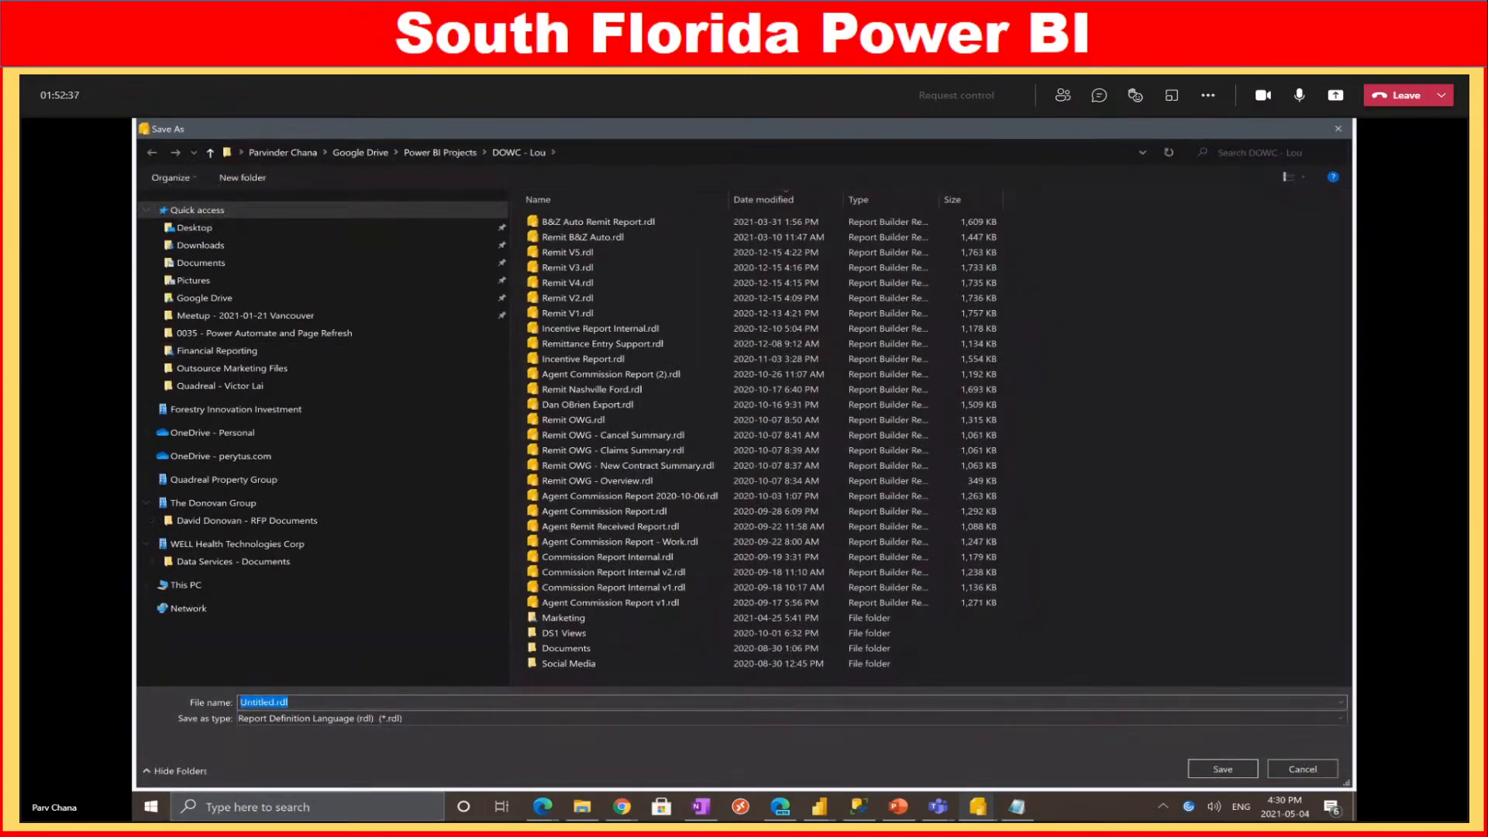
Save the report as Demo.rdl in the This PC > Downloads folder
{"action": "left_click", "coordinate": [204, 264]}
{"action": "left_click", "coordinate": [224, 246]}
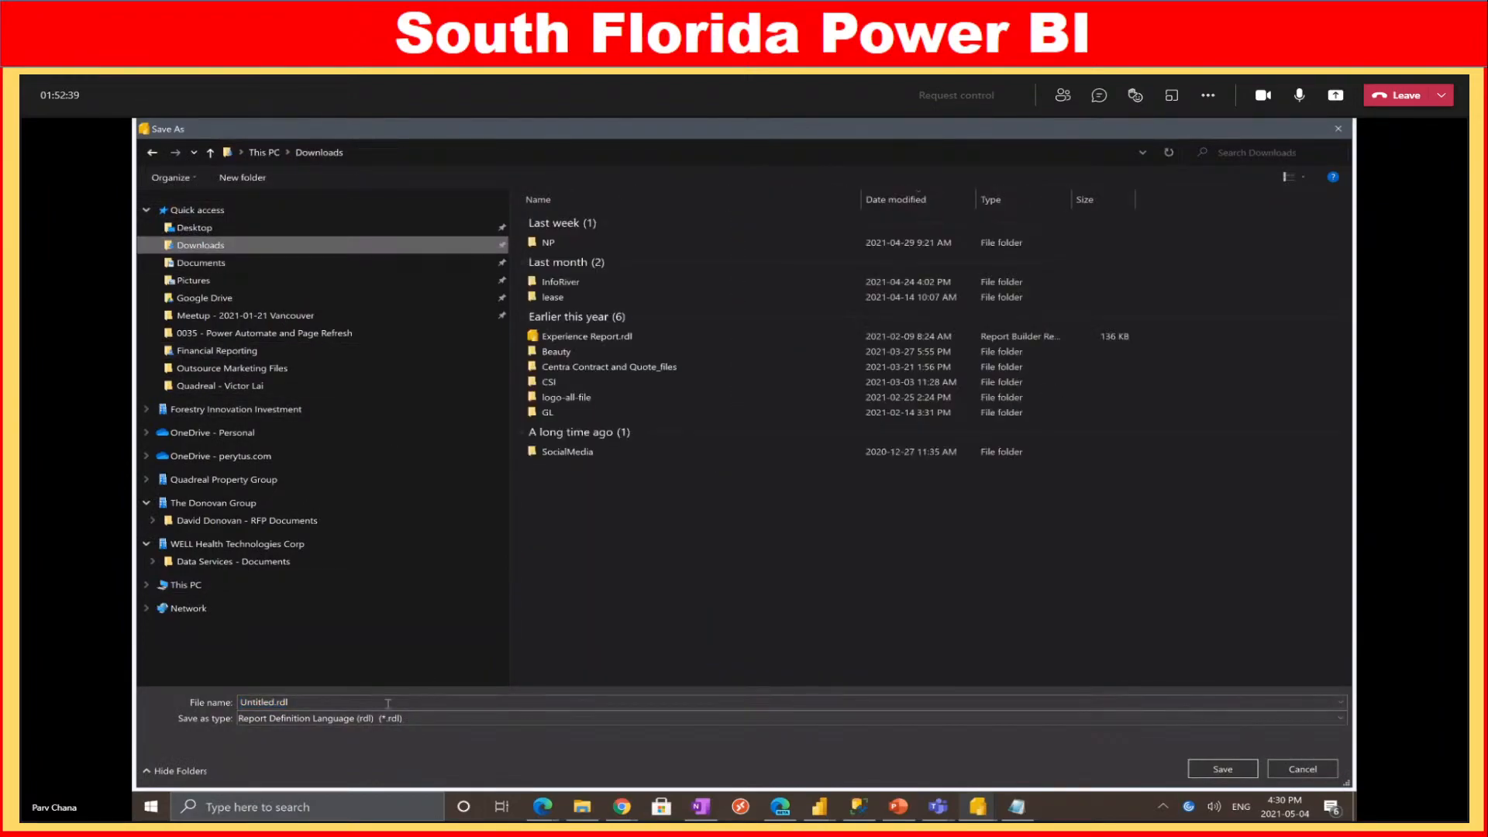
{"action": "left_click", "coordinate": [385, 702]}
{"action": "key", "text": "BackSpace"}
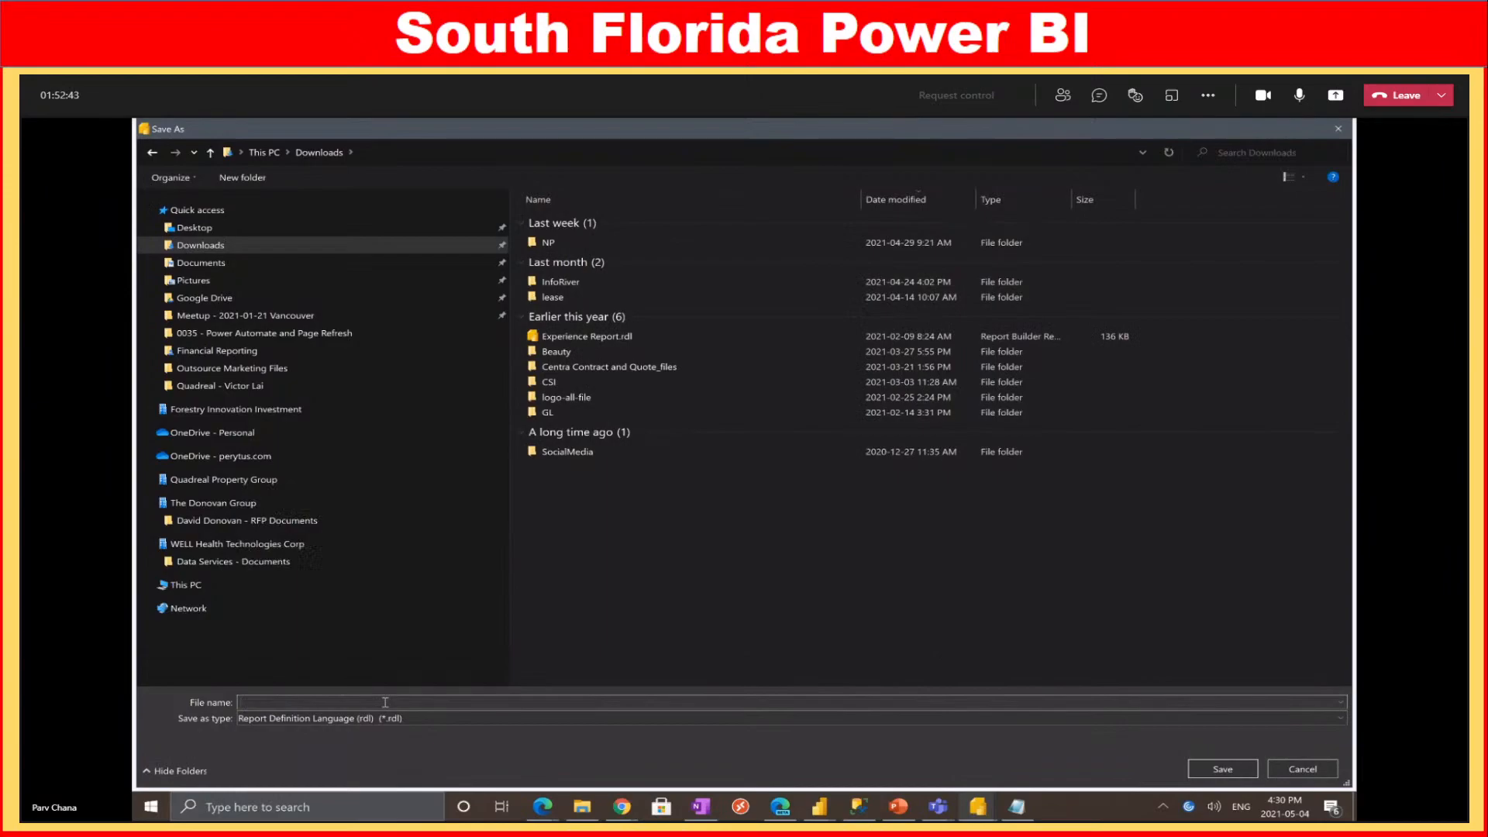
{"action": "type", "text": "Demo"}
{"action": "key", "text": "Return"}
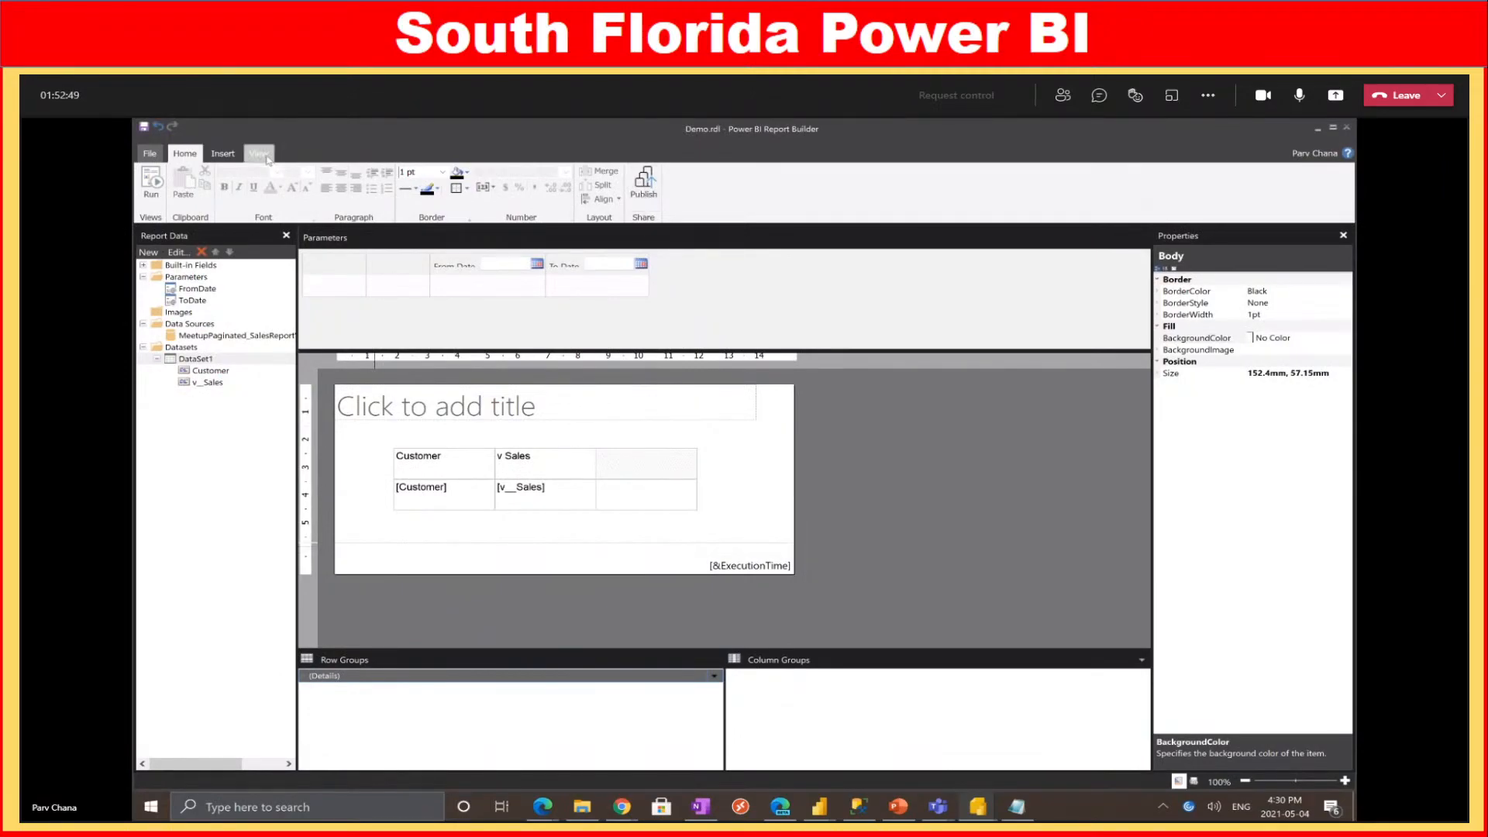
Try saving the report as Demo to the Demo City of Lawrence workspace
{"action": "left_click", "coordinate": [649, 193]}
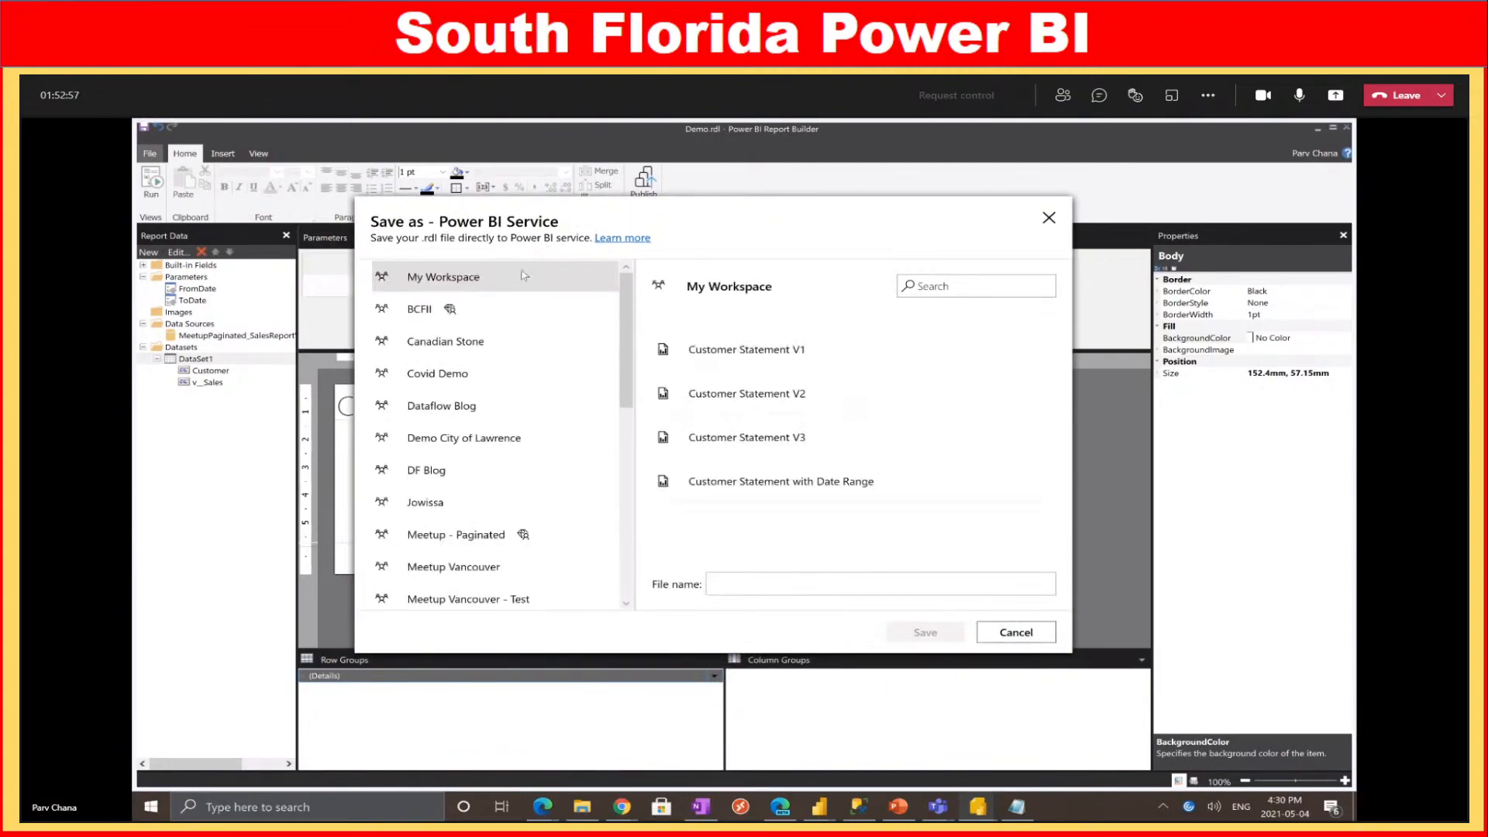
{"action": "scroll", "coordinate": [465, 341], "scroll_direction": "down", "scroll_amount": 5}
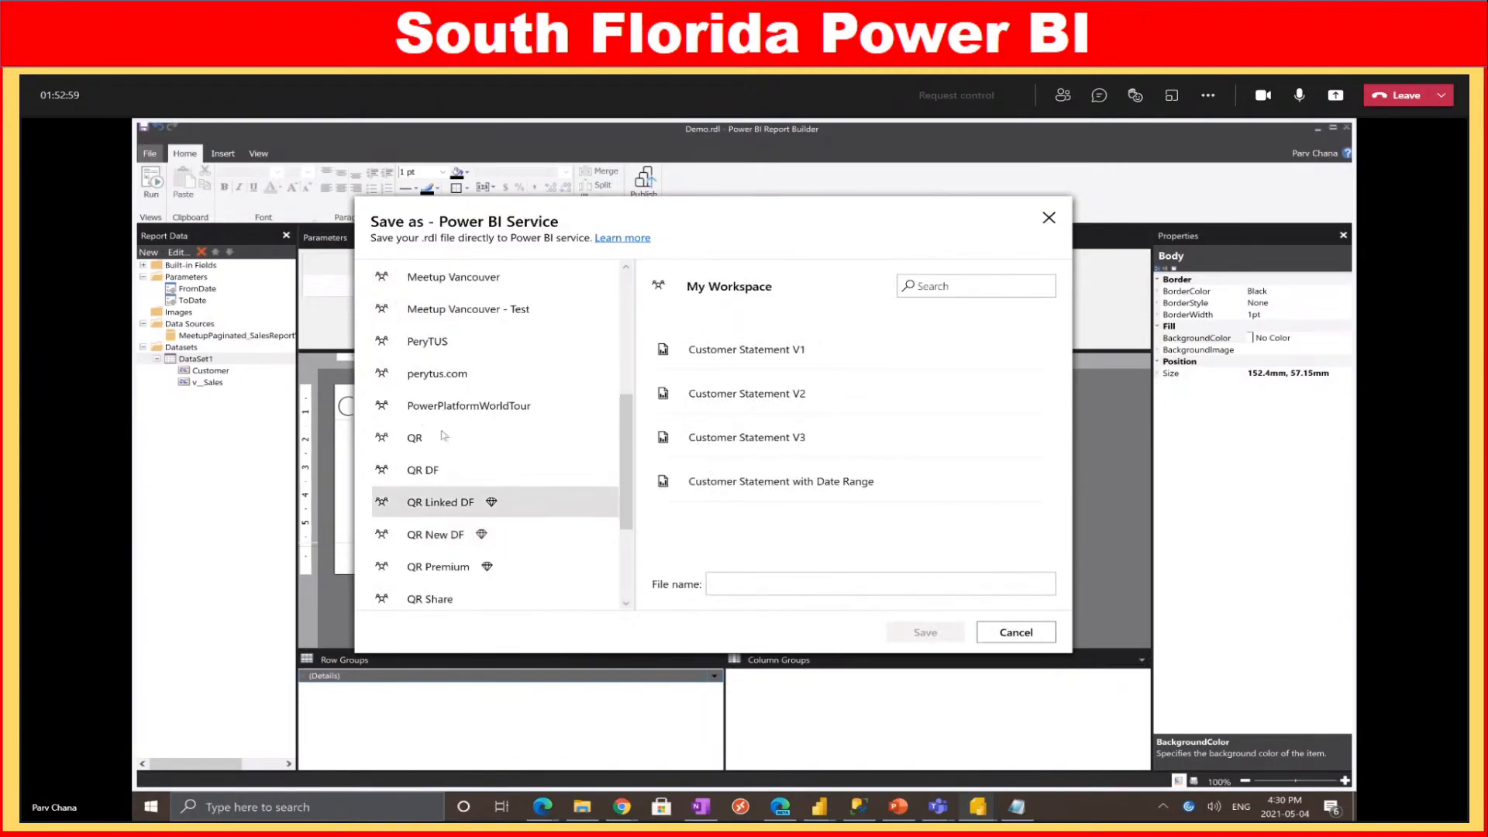
{"action": "scroll", "coordinate": [447, 383], "scroll_direction": "up", "scroll_amount": 3}
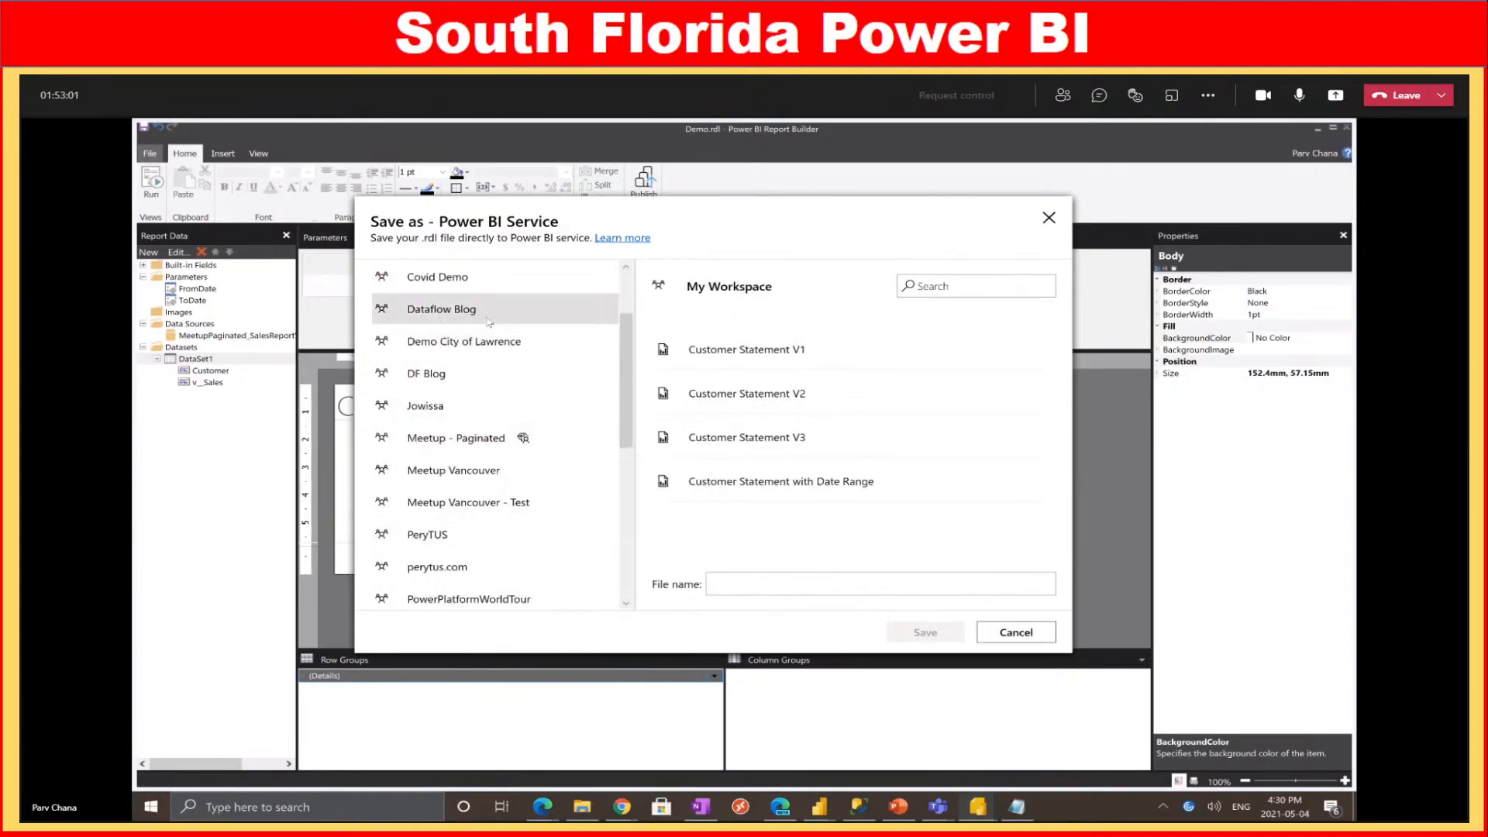
{"action": "left_click", "coordinate": [466, 344]}
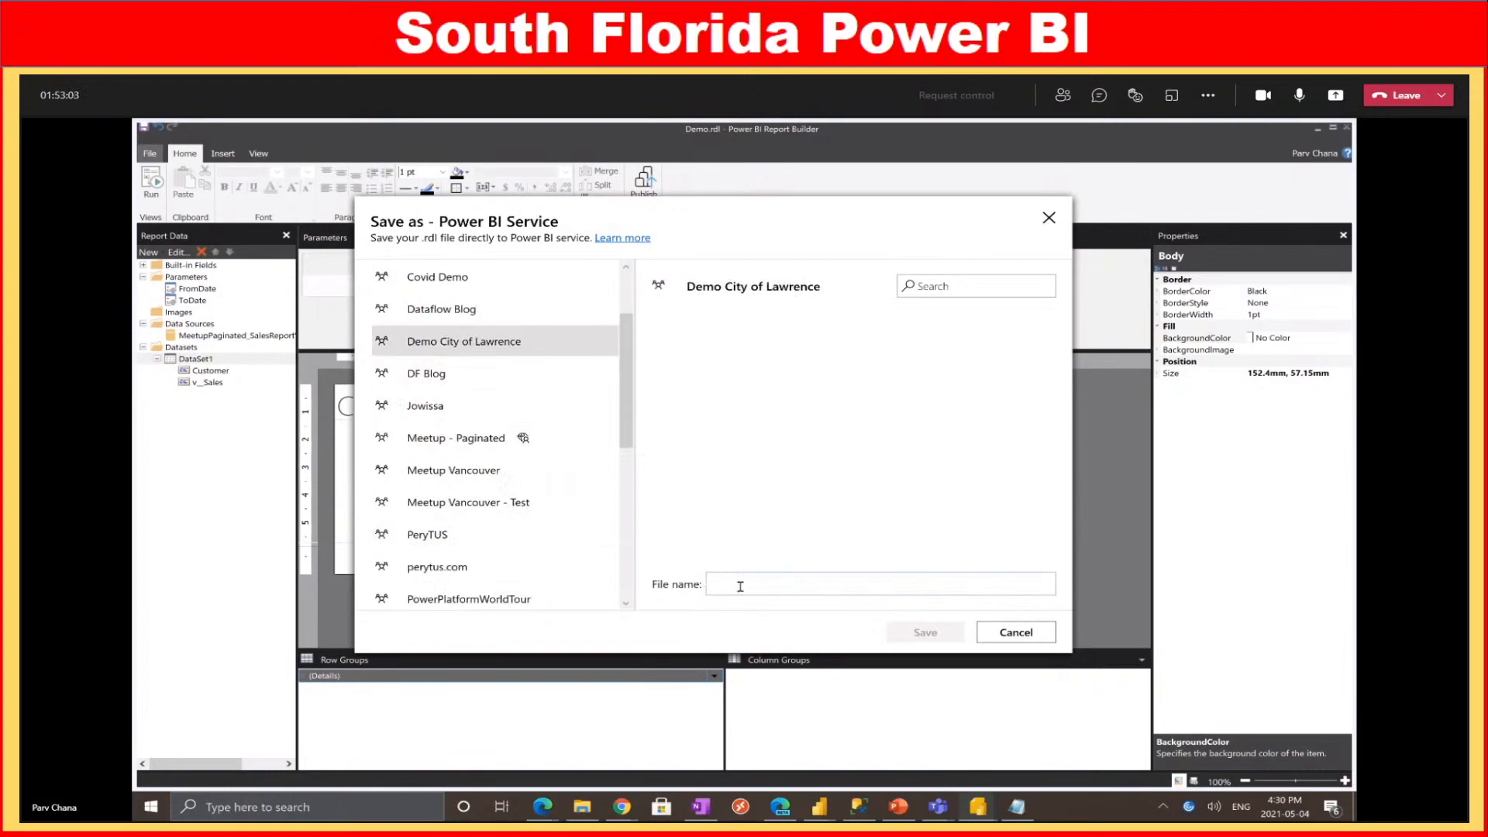
{"action": "left_click", "coordinate": [778, 585]}
{"action": "type", "text": "Demo"}
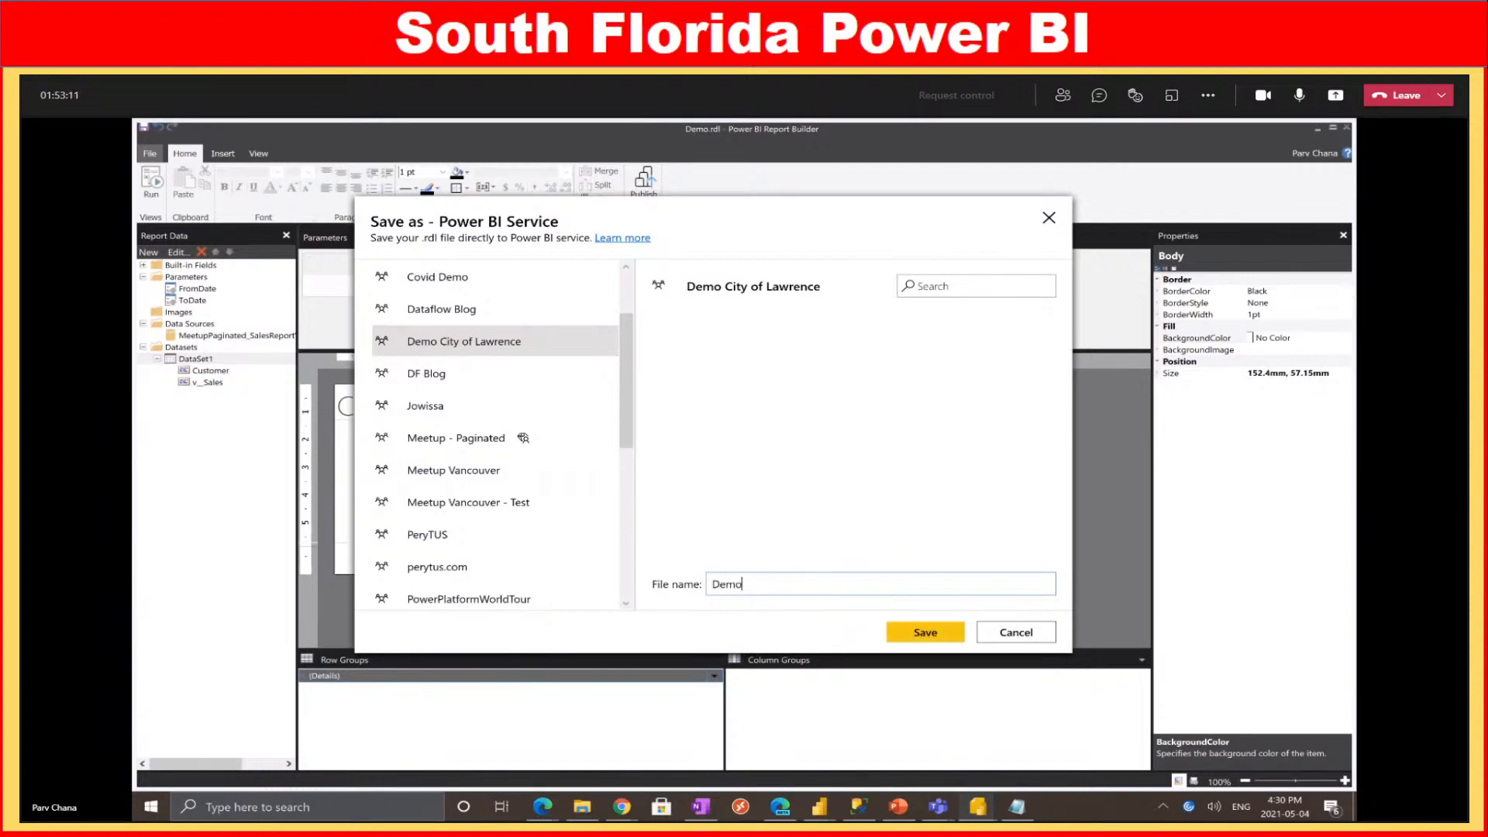
{"action": "left_click", "coordinate": [918, 634]}
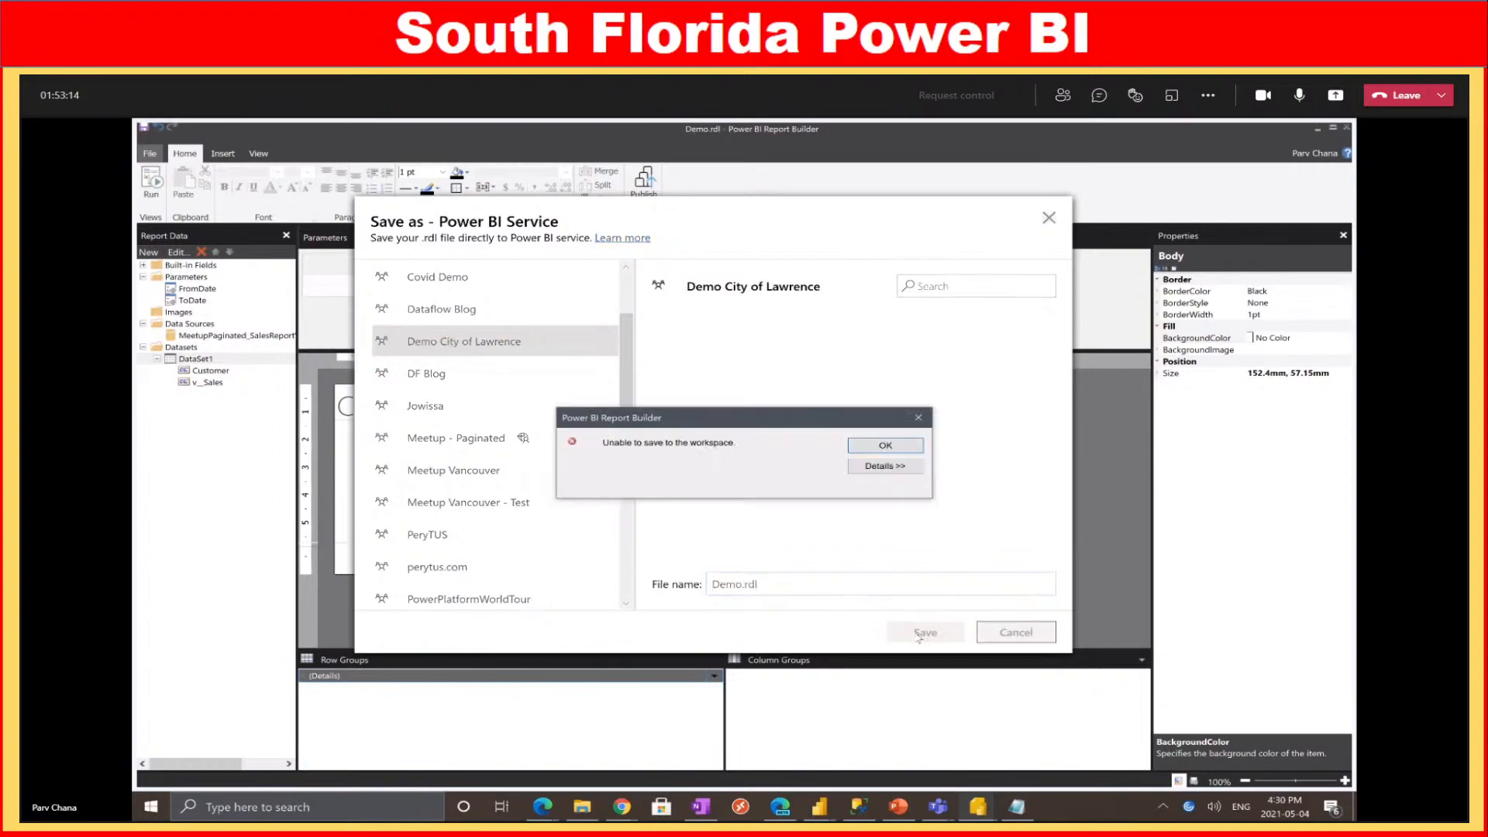
Read the save error details, dismiss them, and save Demo to Meetup - Paginated instead
{"action": "left_click", "coordinate": [891, 469]}
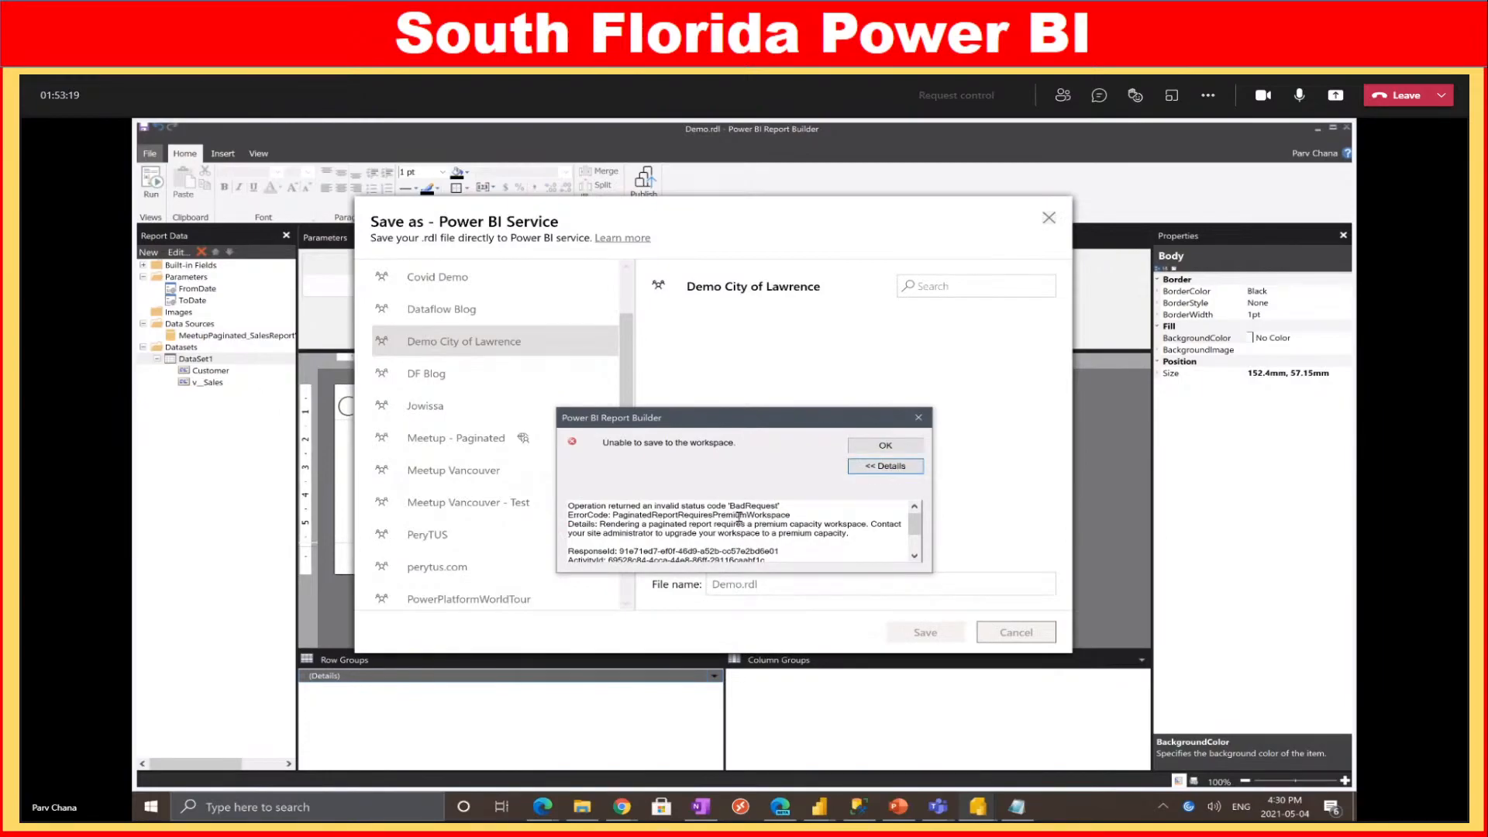
{"action": "left_click_drag", "start_coordinate": [689, 524], "coordinate": [568, 524]}
{"action": "left_click", "coordinate": [919, 420]}
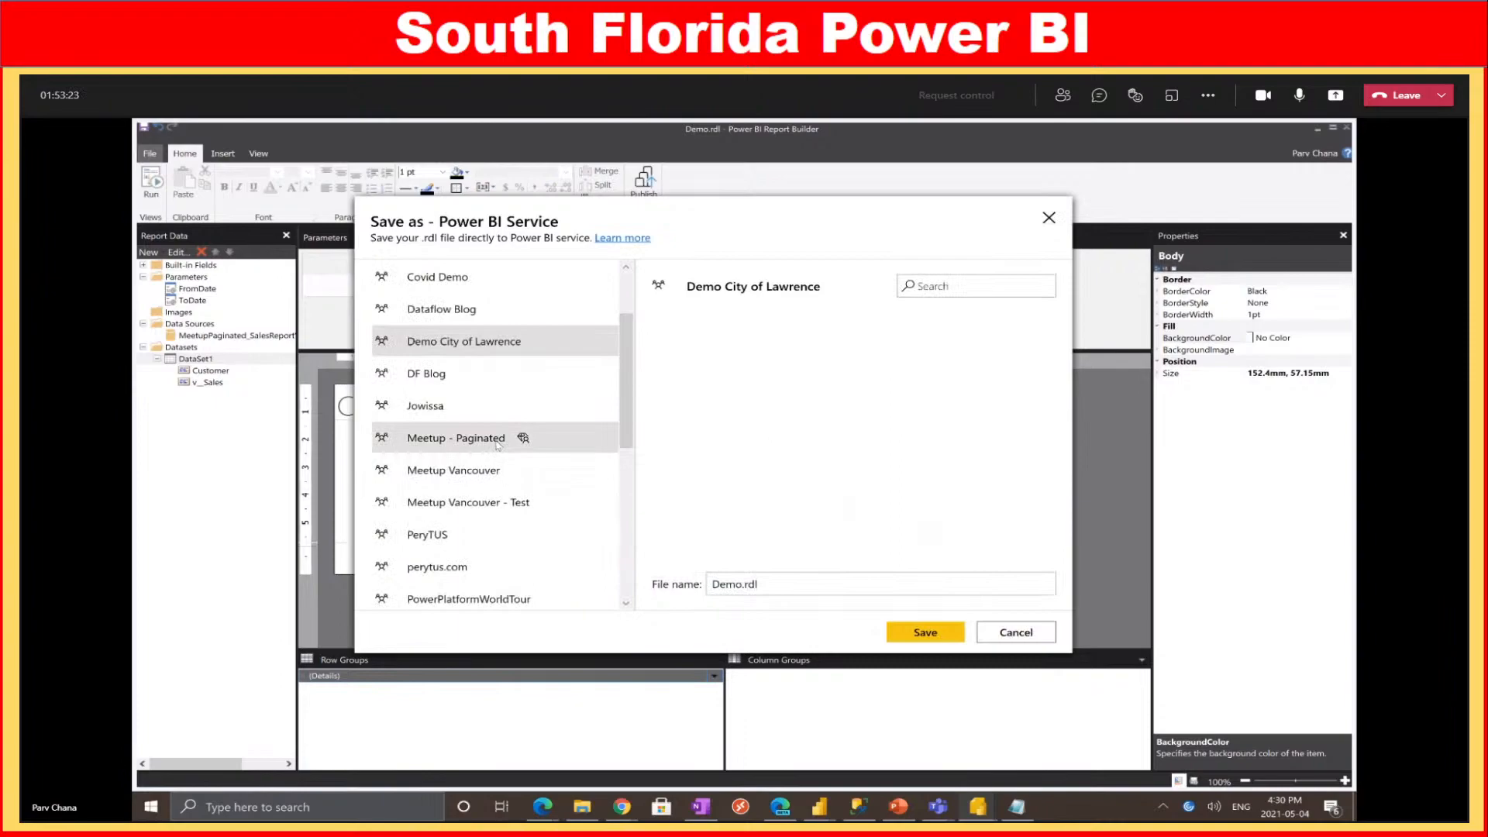
{"action": "left_click", "coordinate": [531, 446]}
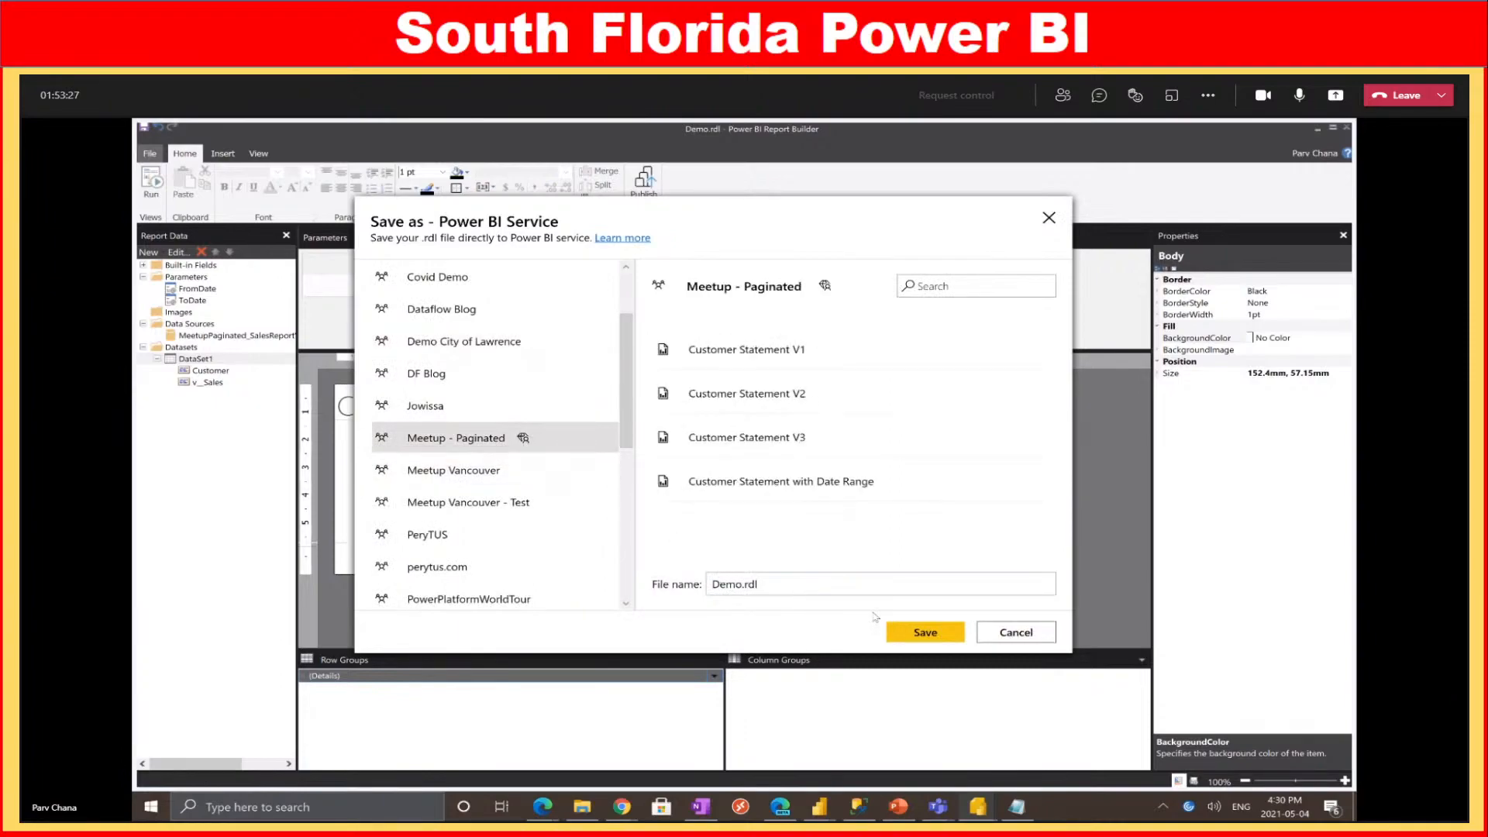
{"action": "left_click", "coordinate": [927, 632]}
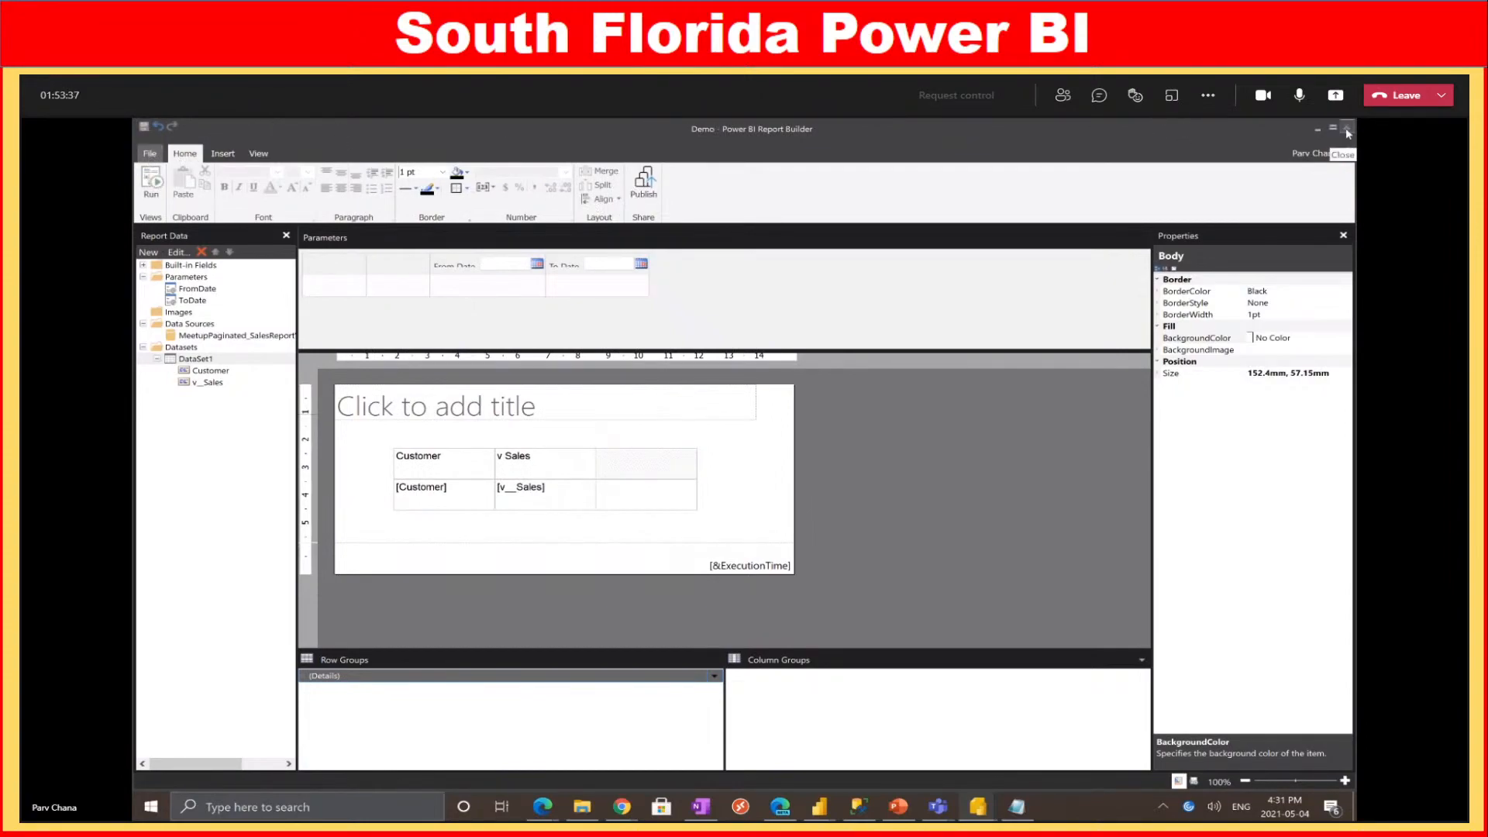
Close Demo, relaunch Report Builder from the taskbar jump list, and skip Getting Started for a blank report
{"action": "key", "text": "alt+Tab"}
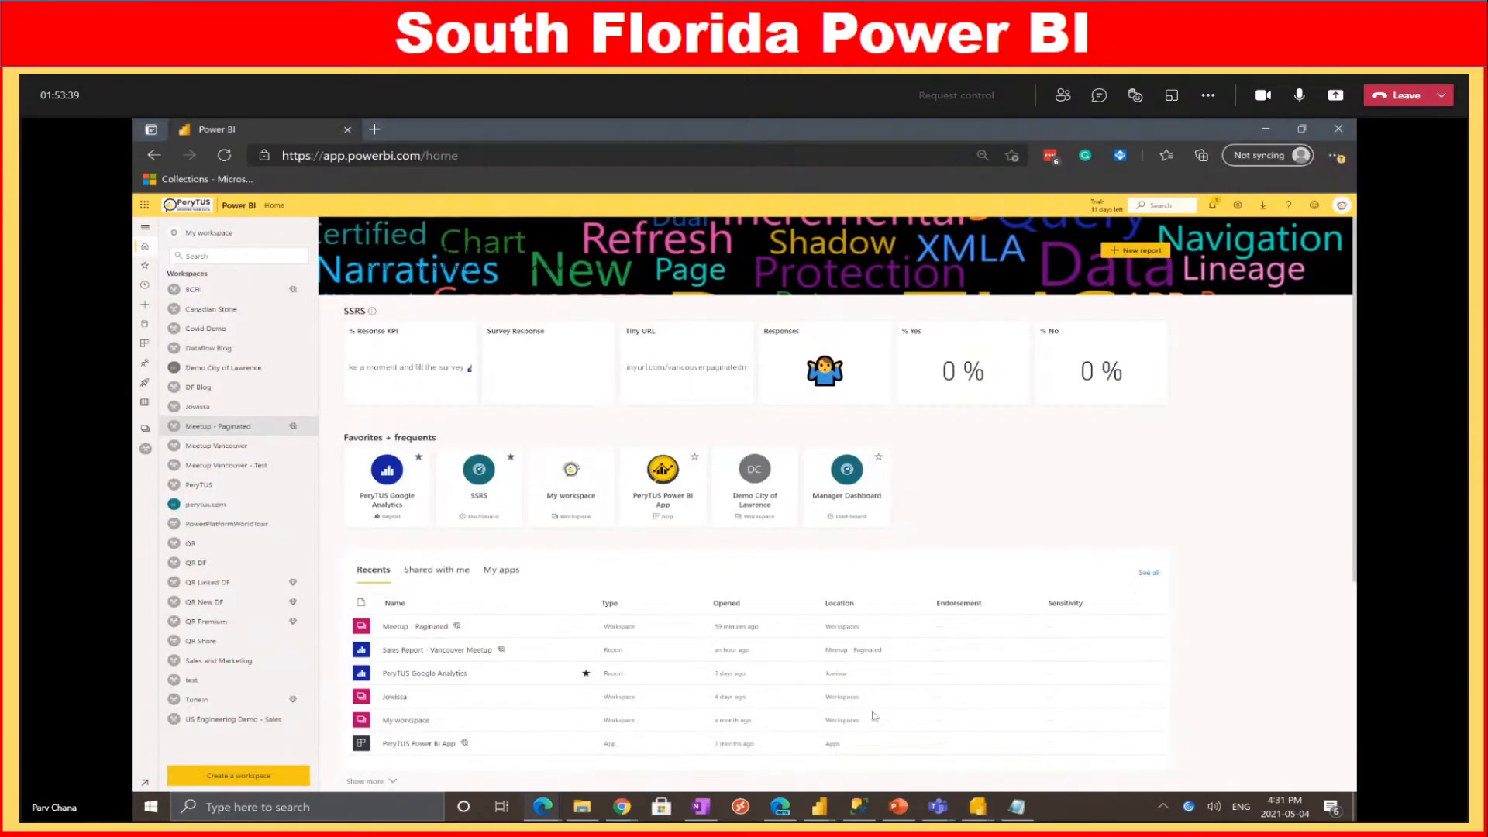
{"action": "right_click", "coordinate": [978, 807]}
{"action": "left_click", "coordinate": [961, 729]}
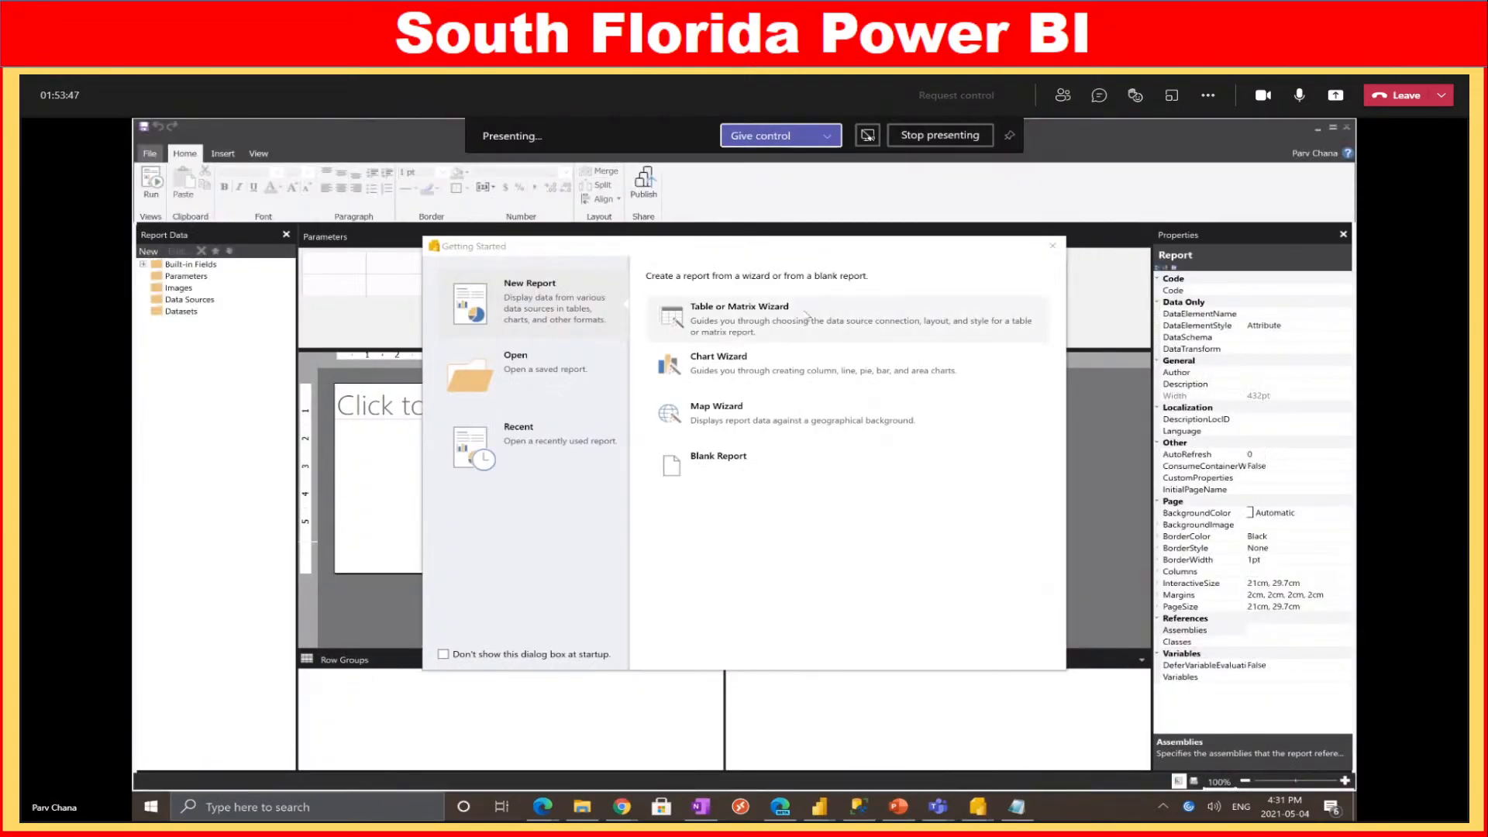
{"action": "left_click", "coordinate": [1052, 245]}
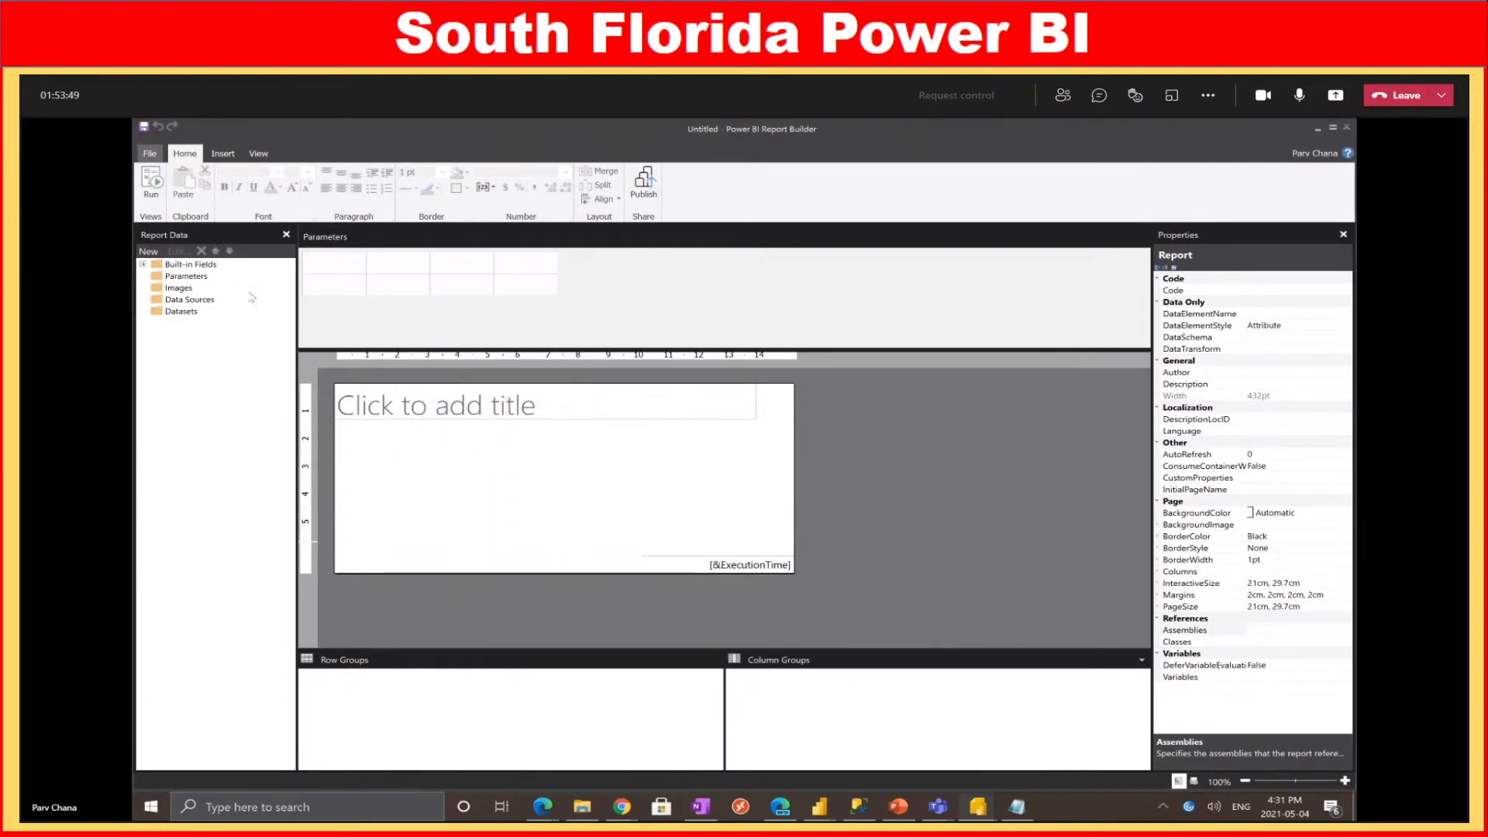
Open the Demo report from the Meetup - Paginated workspace in the Power BI service
{"action": "left_click", "coordinate": [150, 153]}
{"action": "left_click", "coordinate": [187, 209]}
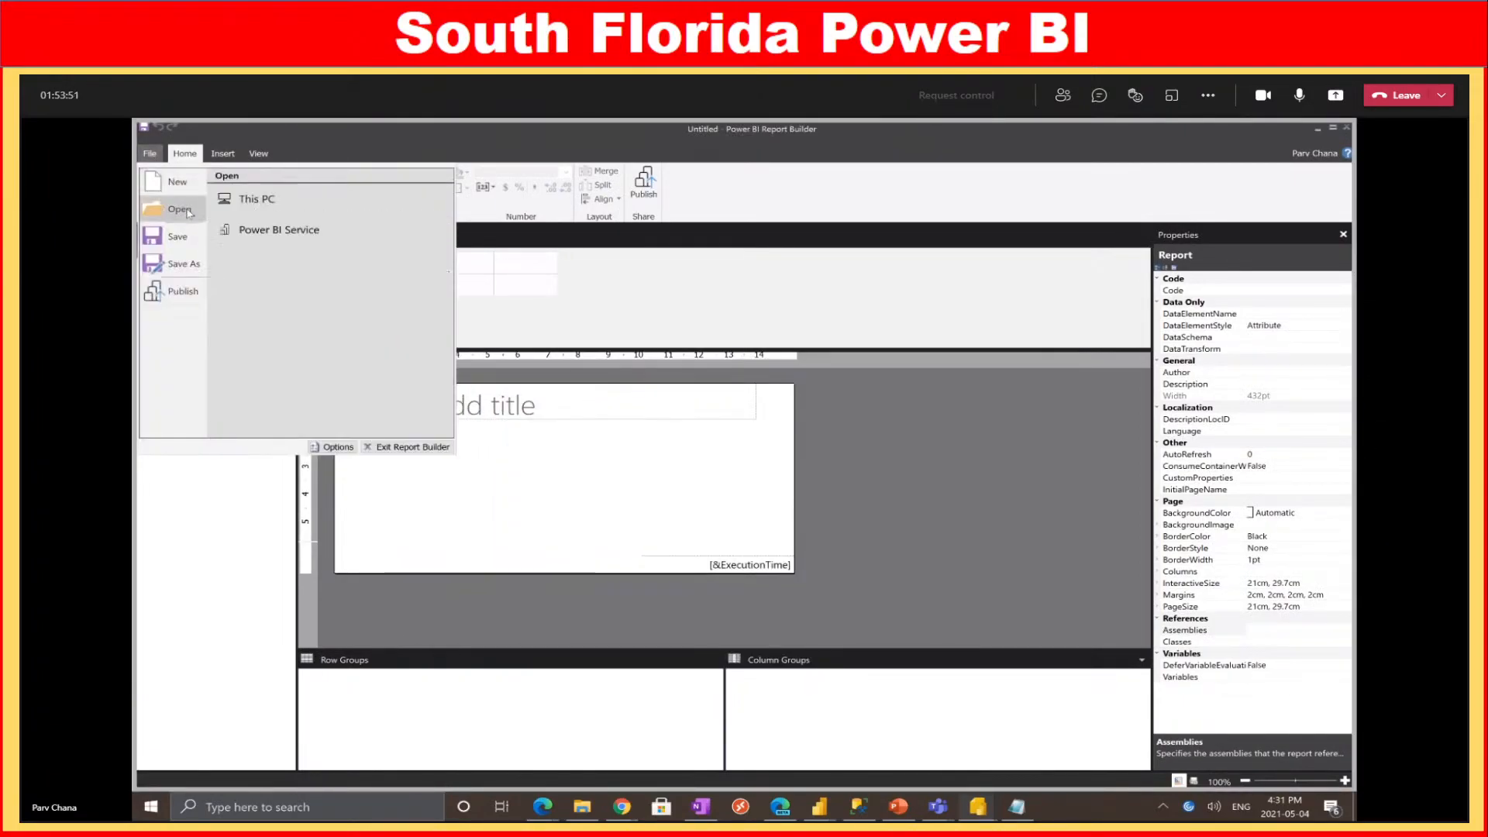
{"action": "left_click", "coordinate": [286, 234]}
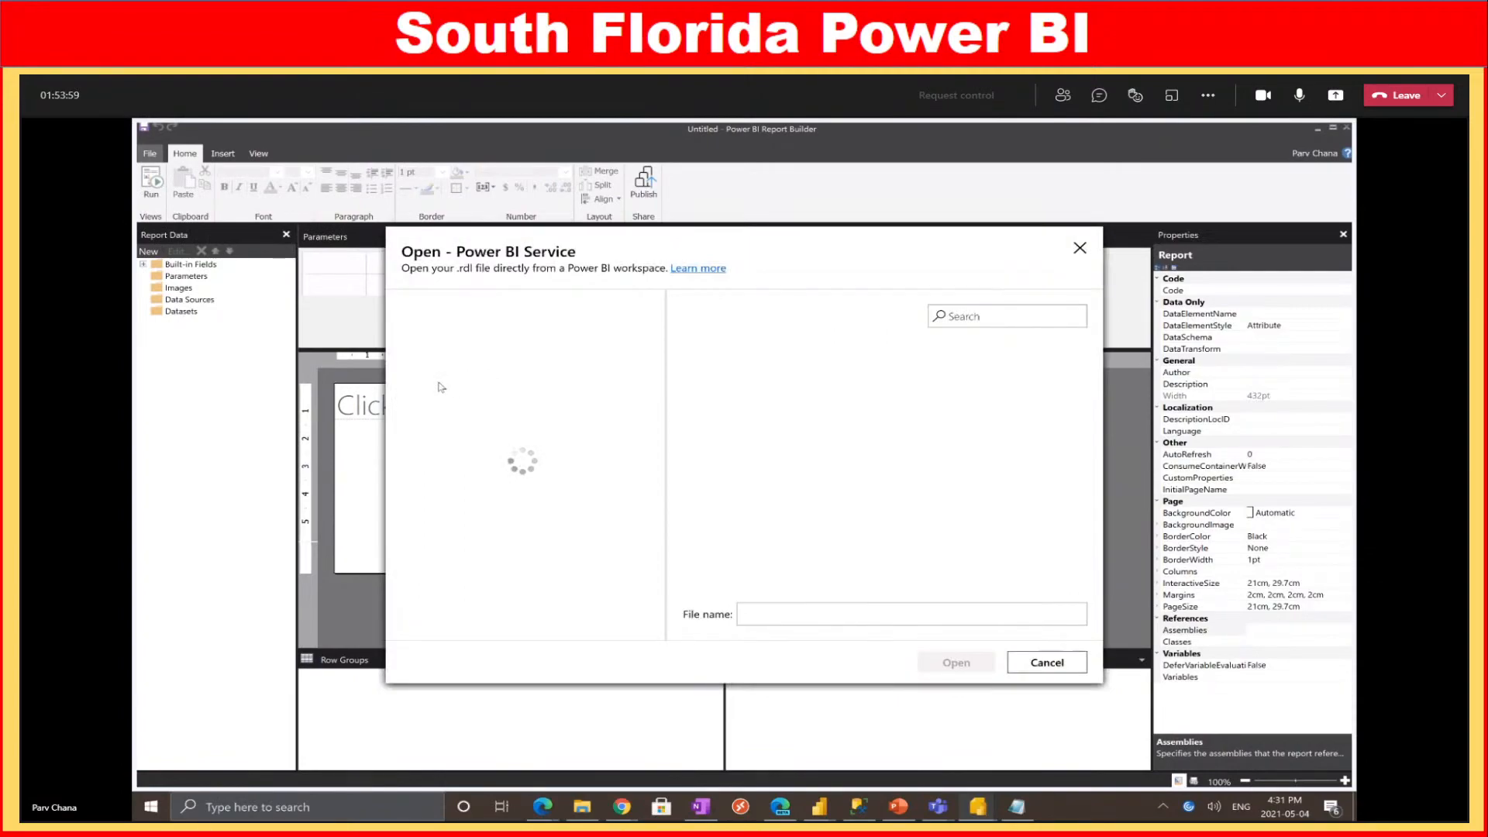
{"action": "scroll", "coordinate": [497, 485], "scroll_direction": "down", "scroll_amount": 1}
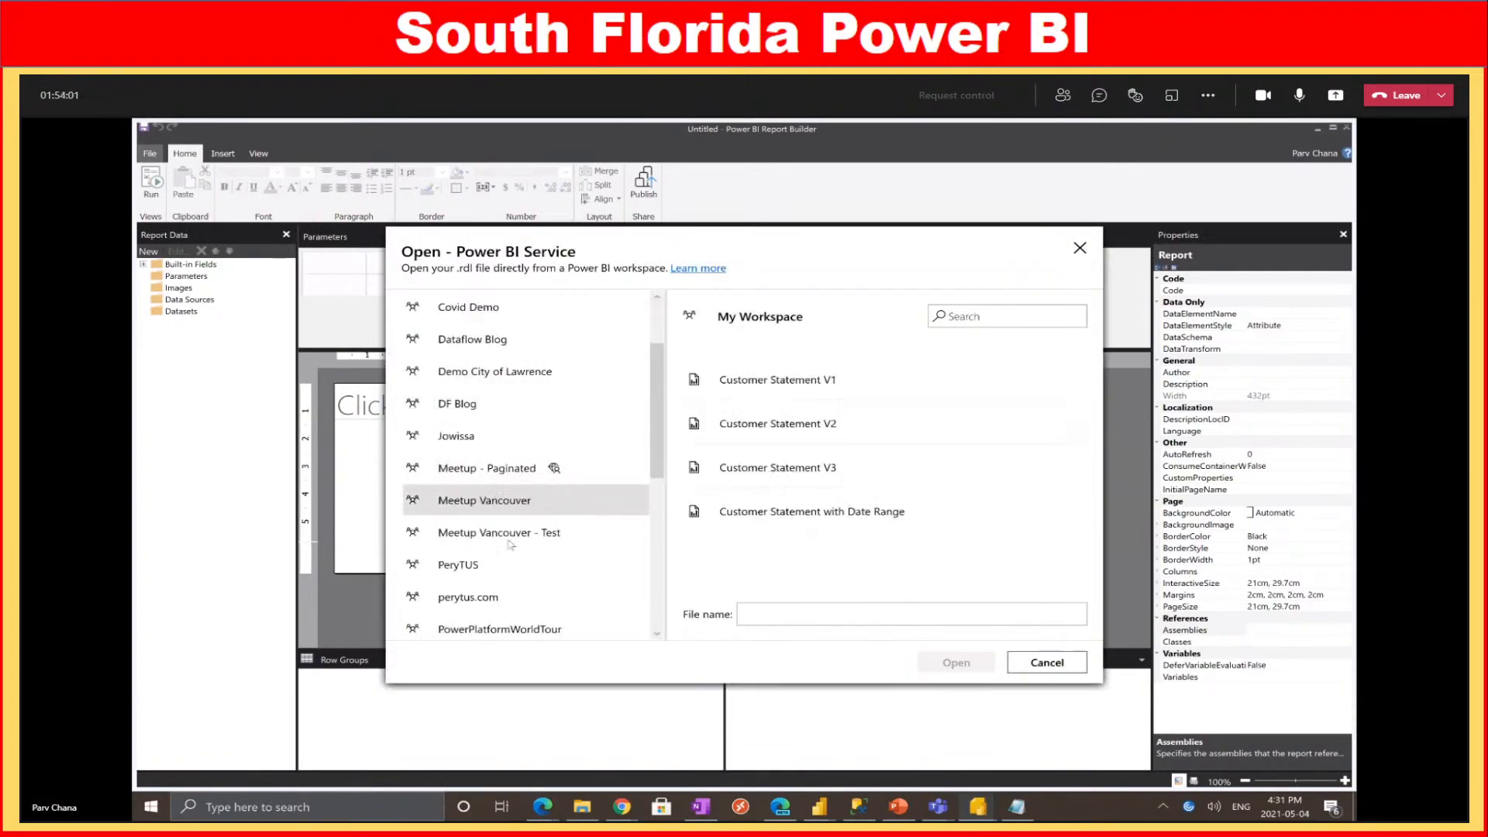
{"action": "left_click", "coordinate": [496, 468]}
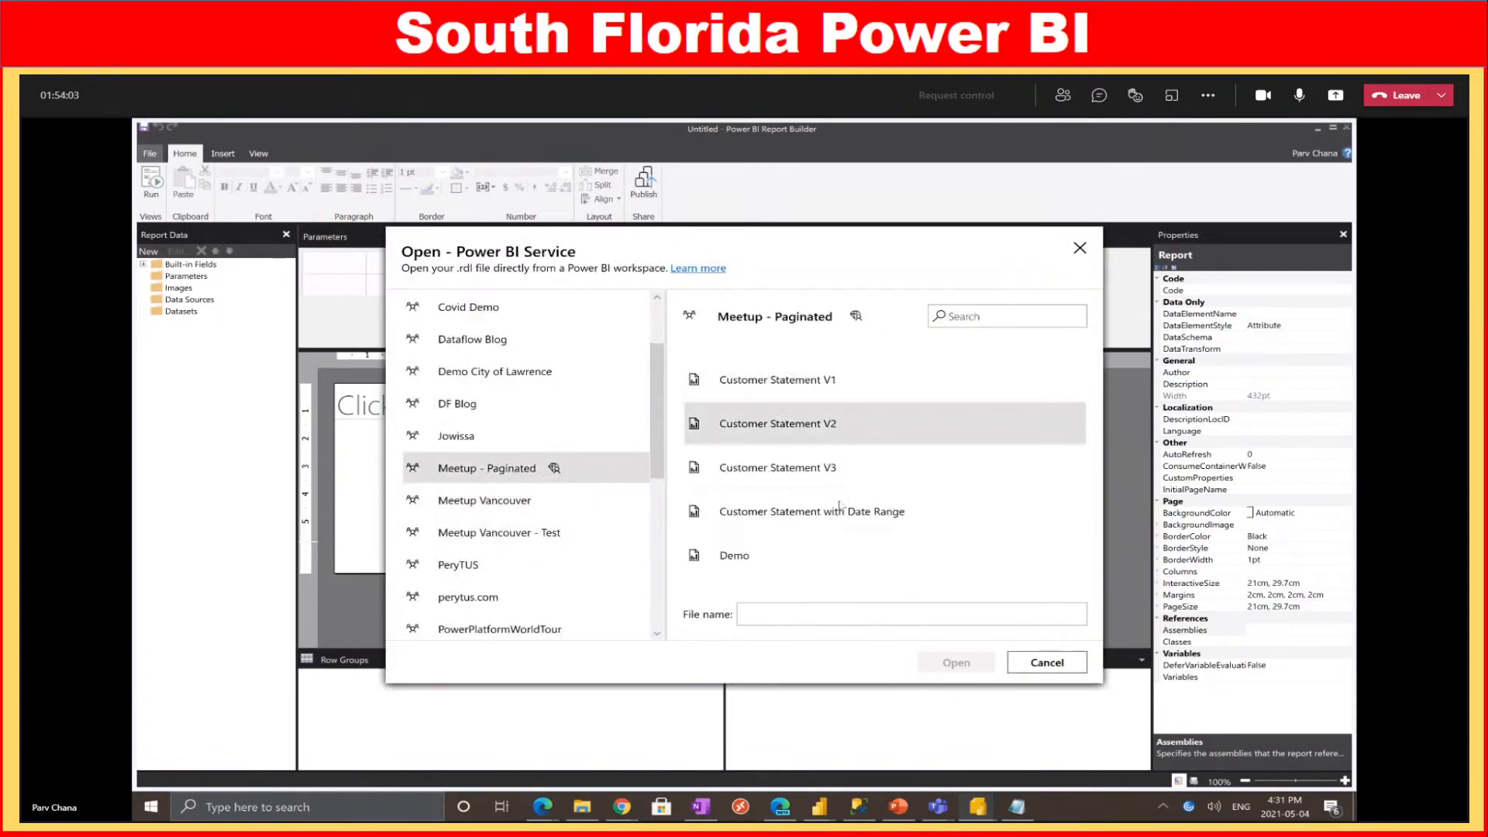
{"action": "left_click", "coordinate": [776, 561]}
{"action": "left_click", "coordinate": [954, 662]}
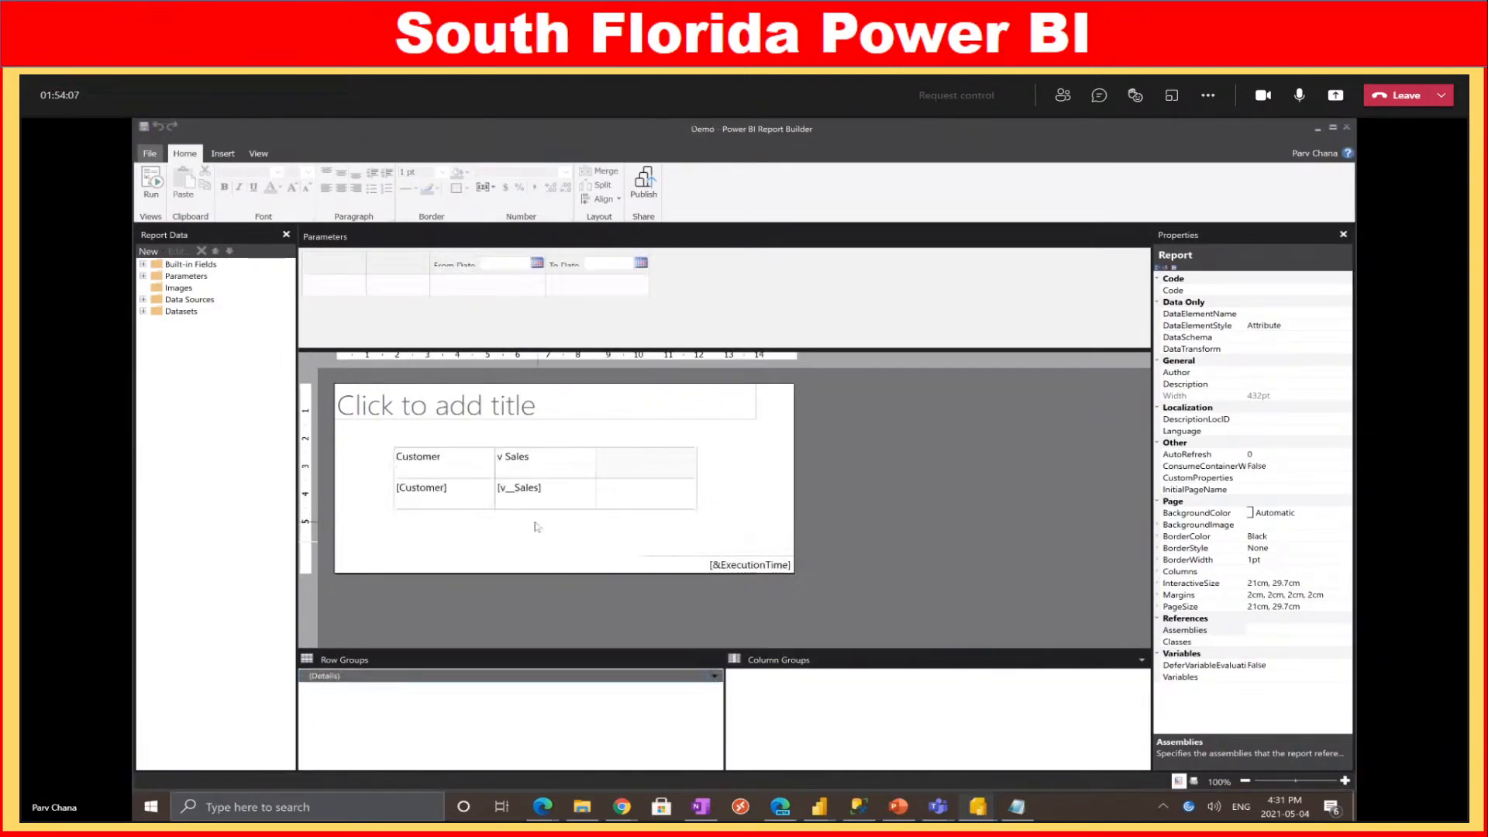
Glance at Recent Documents, then bring the Power BI browser window in Edge to the front
{"action": "left_click", "coordinate": [149, 153]}
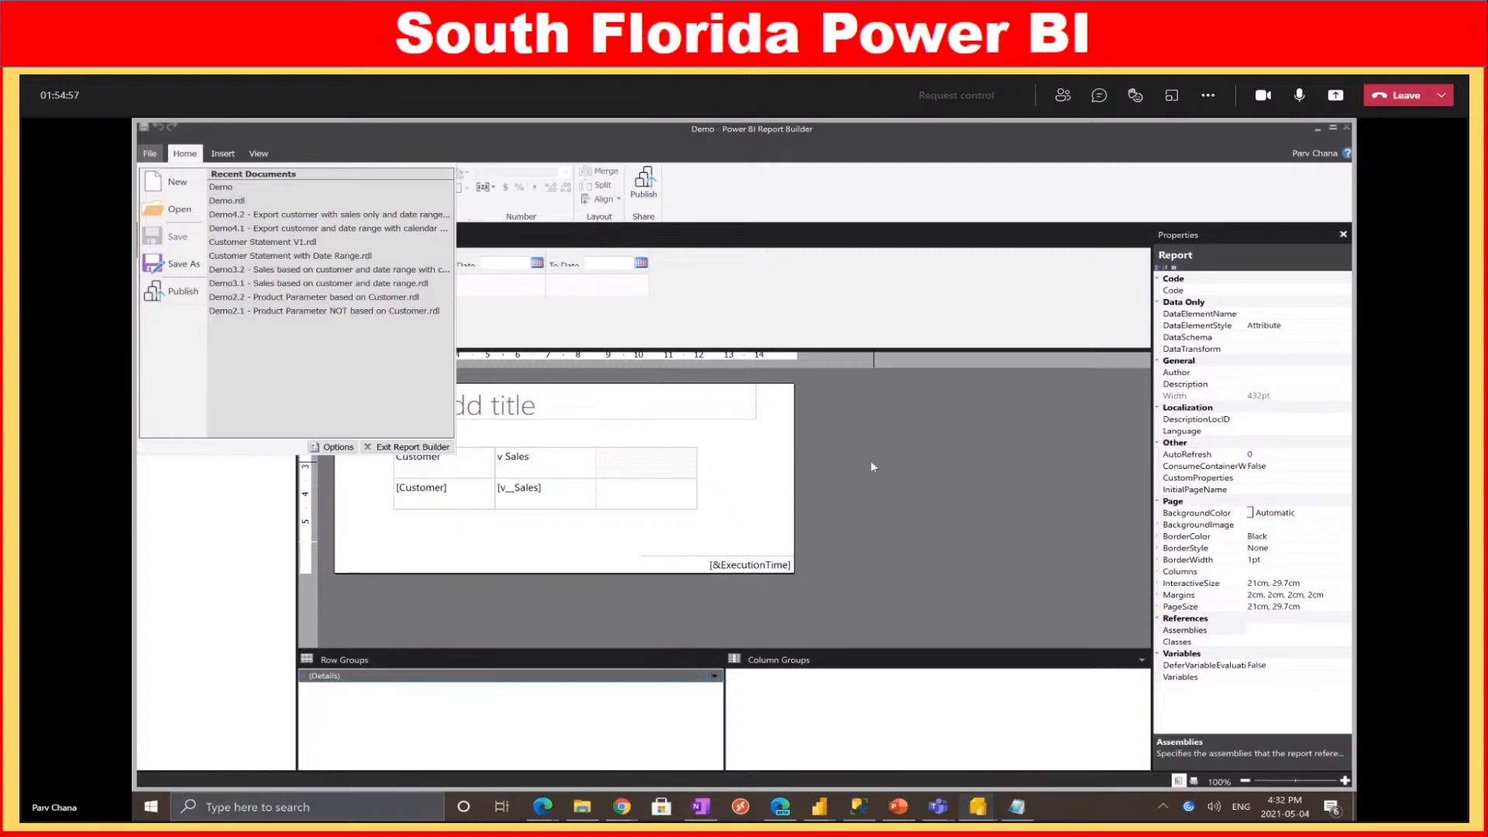
{"action": "left_click", "coordinate": [886, 493]}
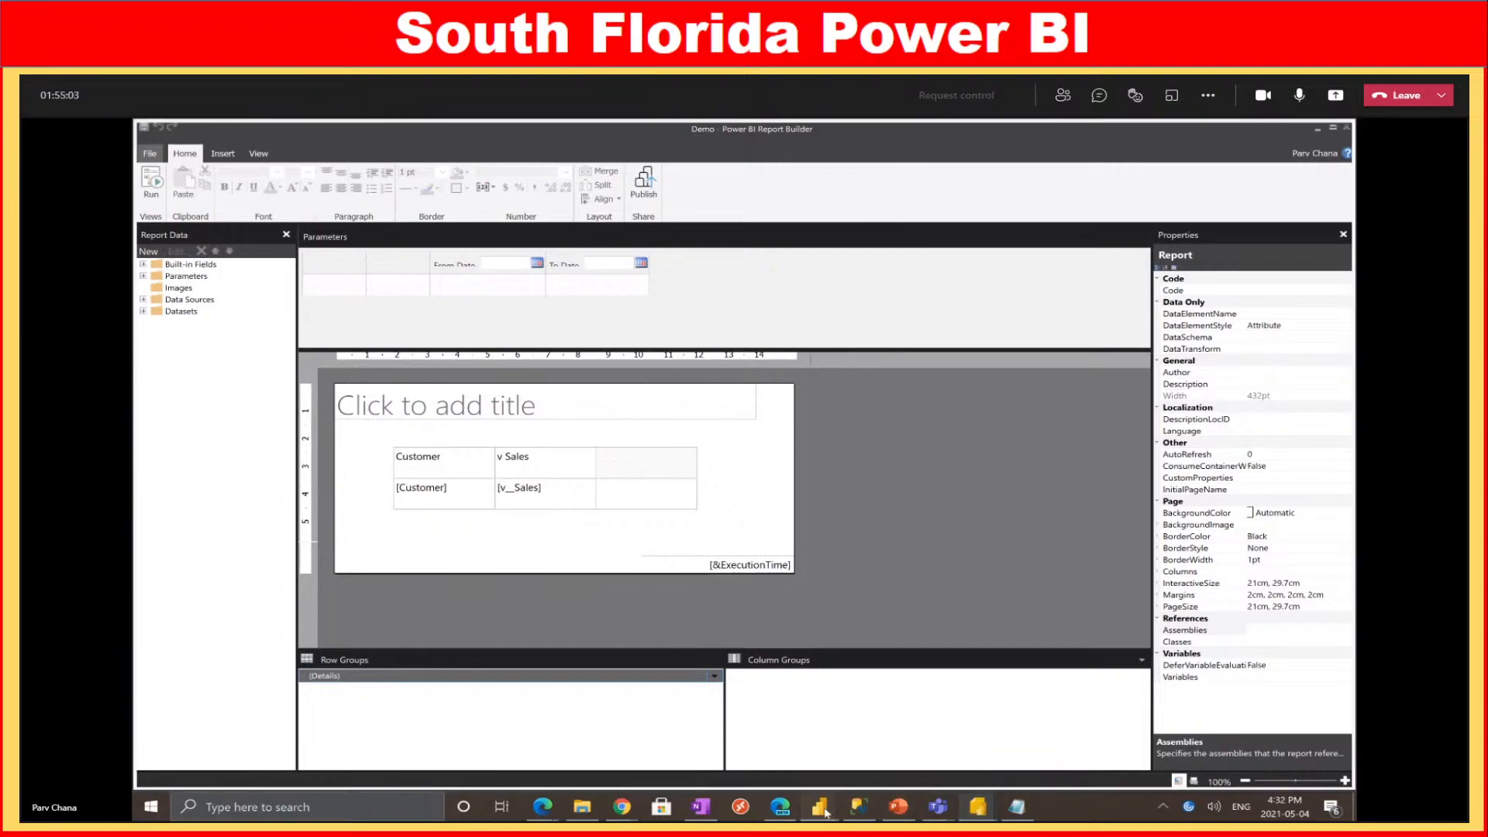
{"action": "mouse_move", "coordinate": [521, 779]}
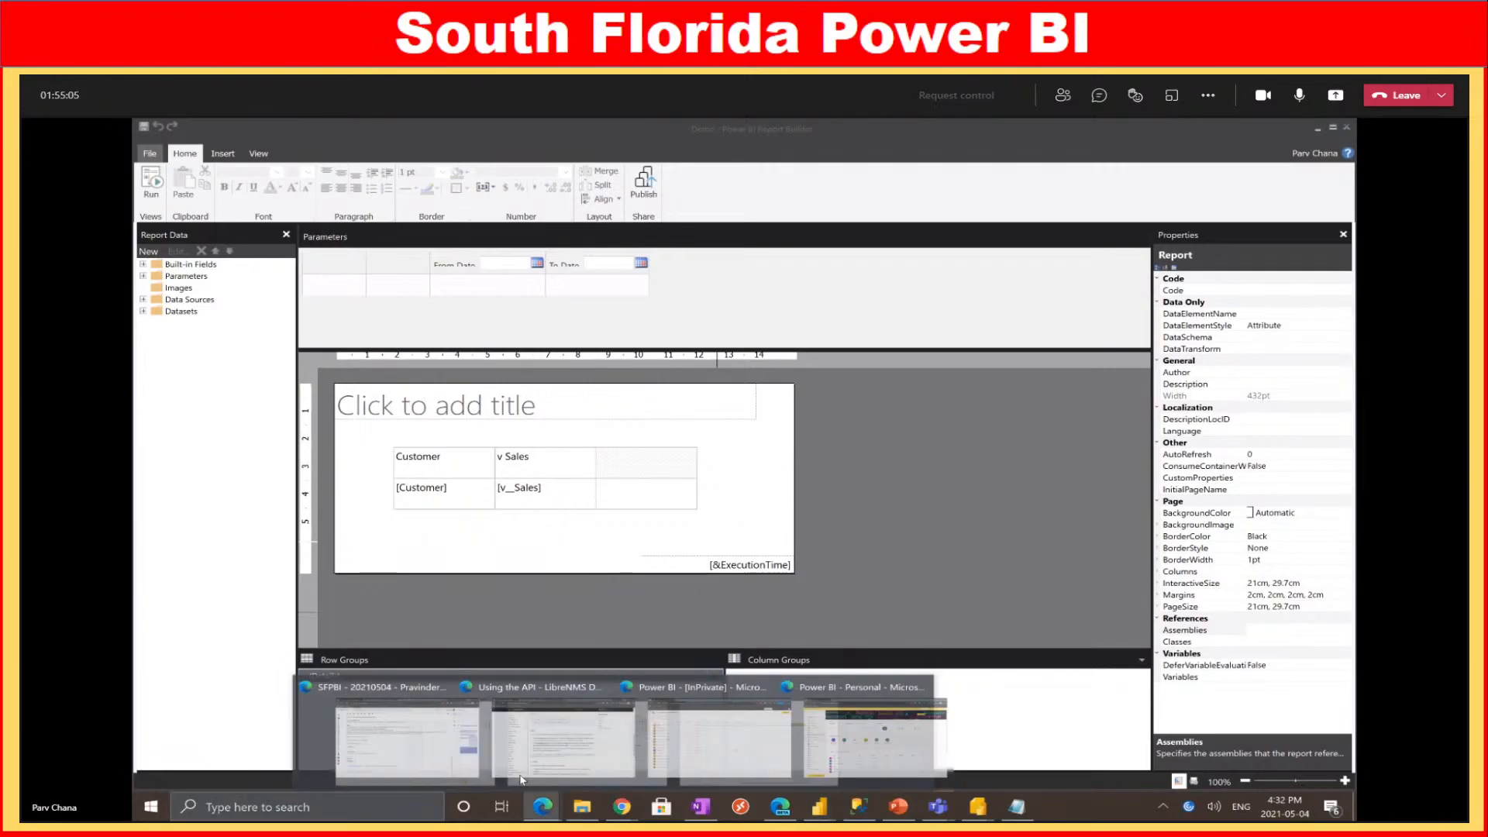
{"action": "left_click", "coordinate": [779, 753]}
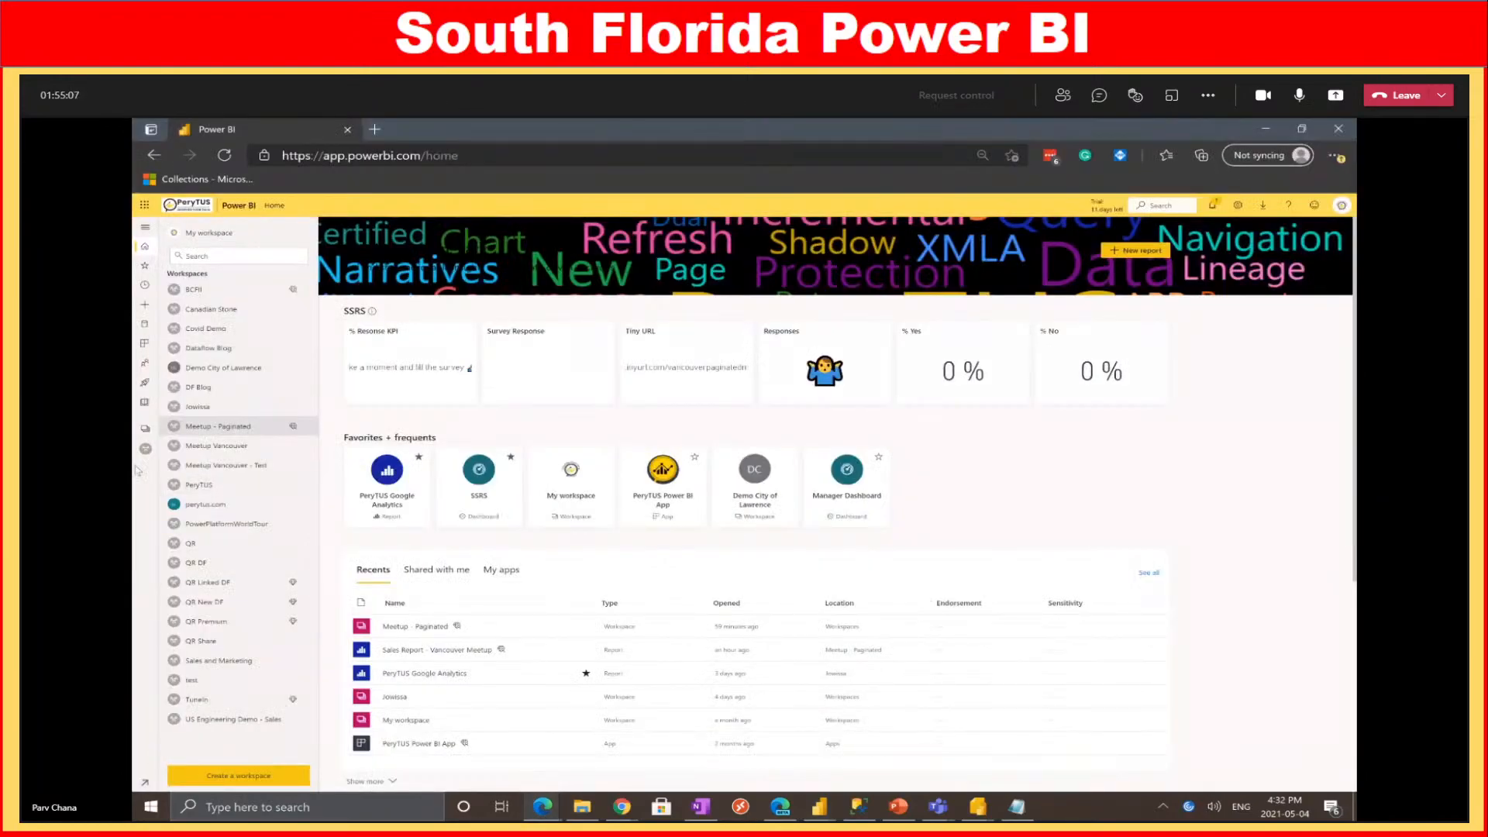
Go to the Meetup - Paginated workspace and open the Sales Report - Vancouver Meetup report via its dataset
{"action": "left_click", "coordinate": [221, 428]}
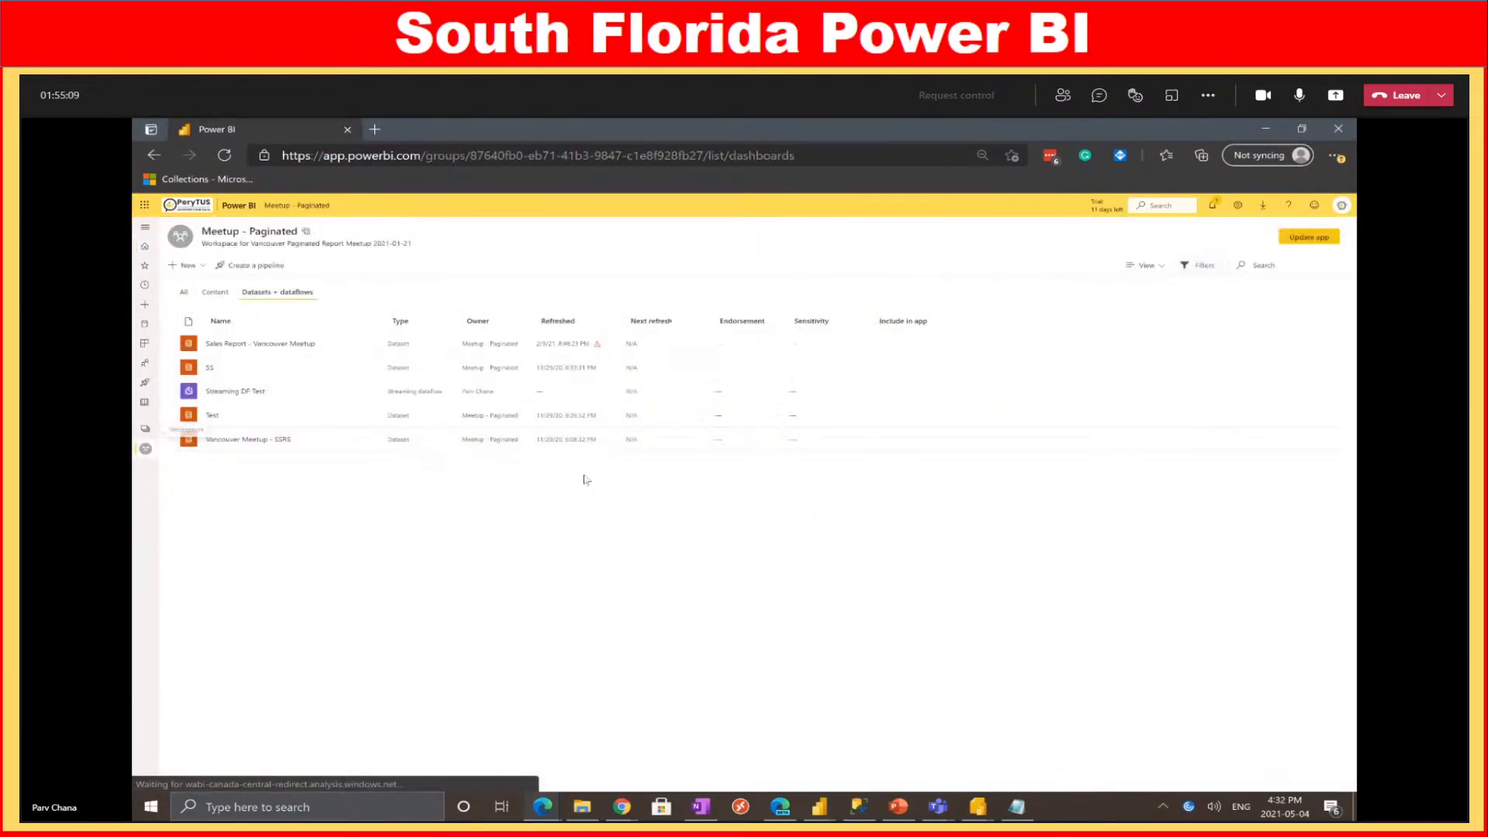
{"action": "left_click", "coordinate": [242, 347]}
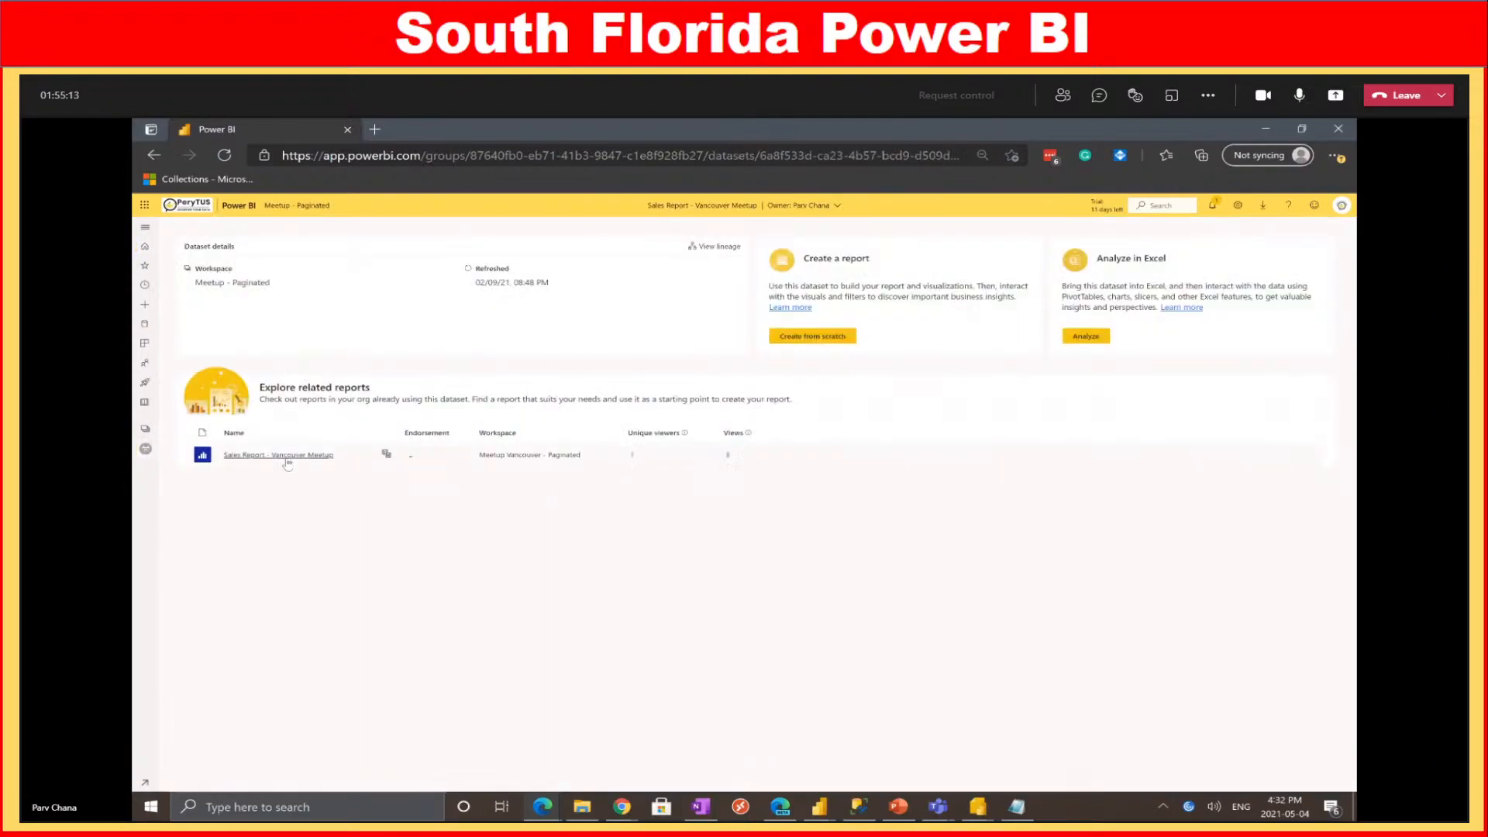
{"action": "left_click", "coordinate": [285, 455]}
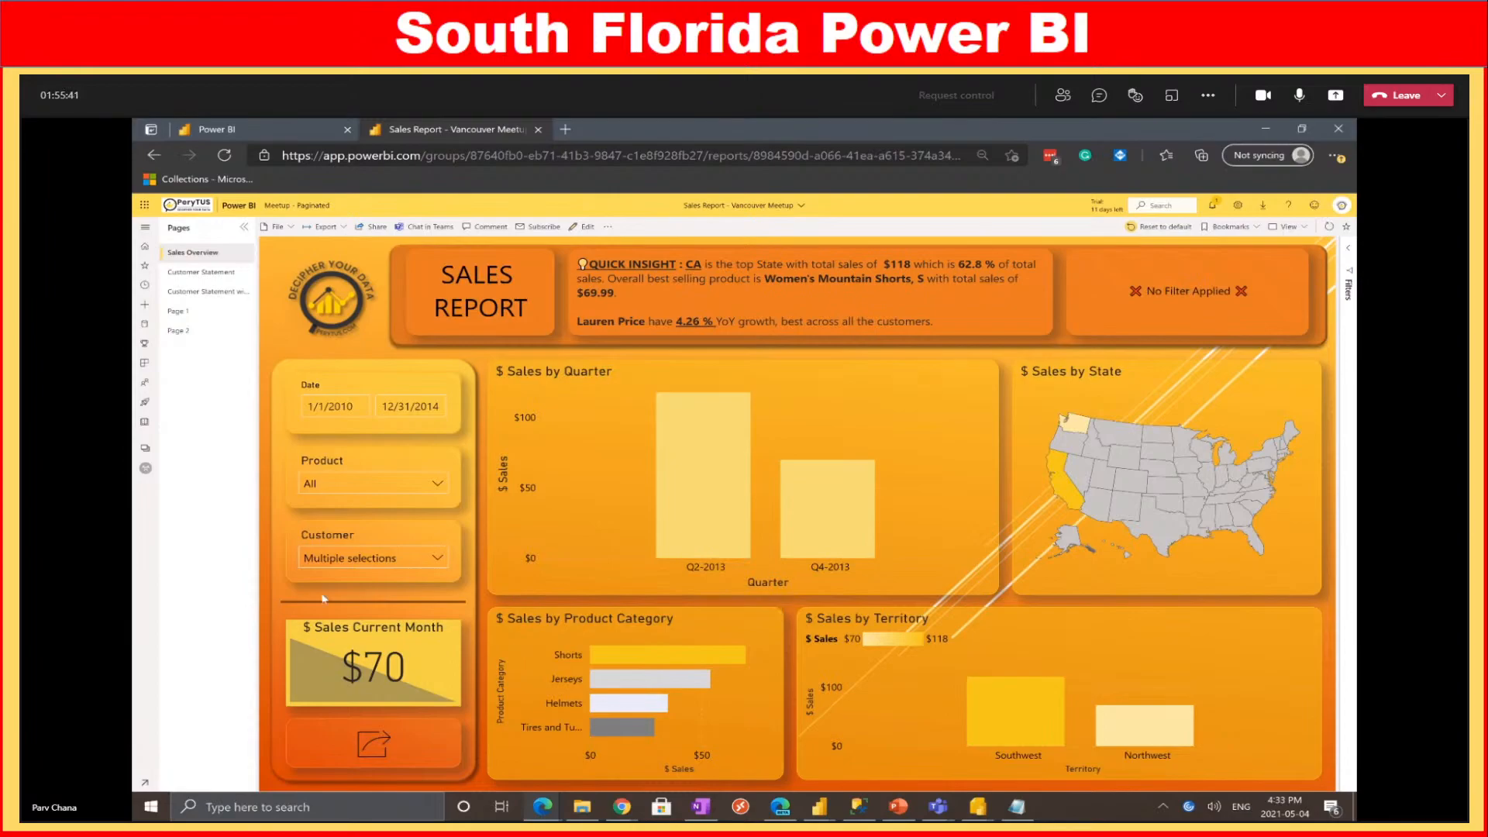
Launch the Customer Statement with Date Range export, then view the Sales Report's Customer Statement page
{"action": "left_click", "coordinate": [378, 736]}
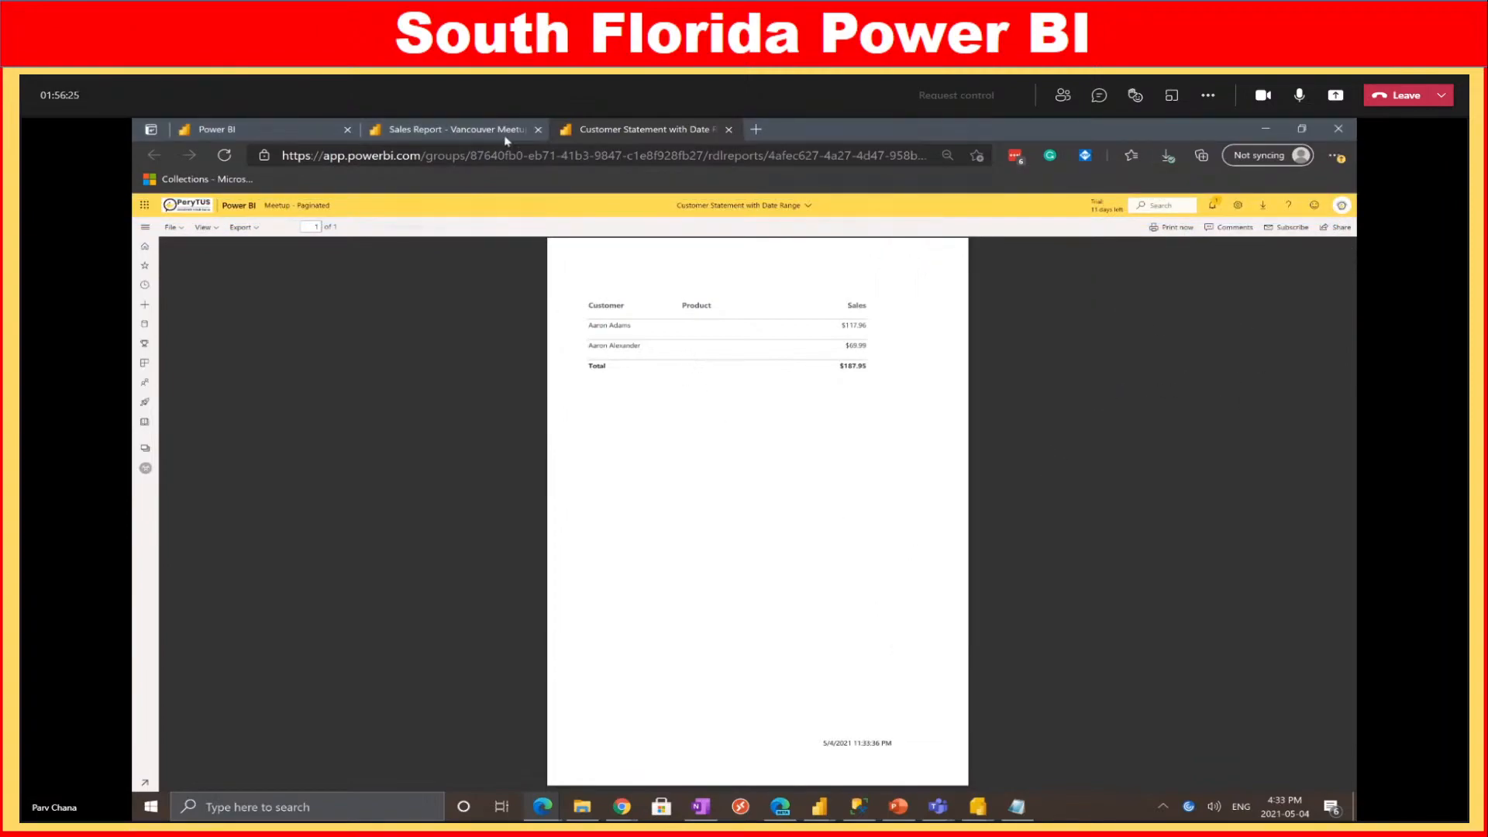
{"action": "left_click", "coordinate": [457, 129]}
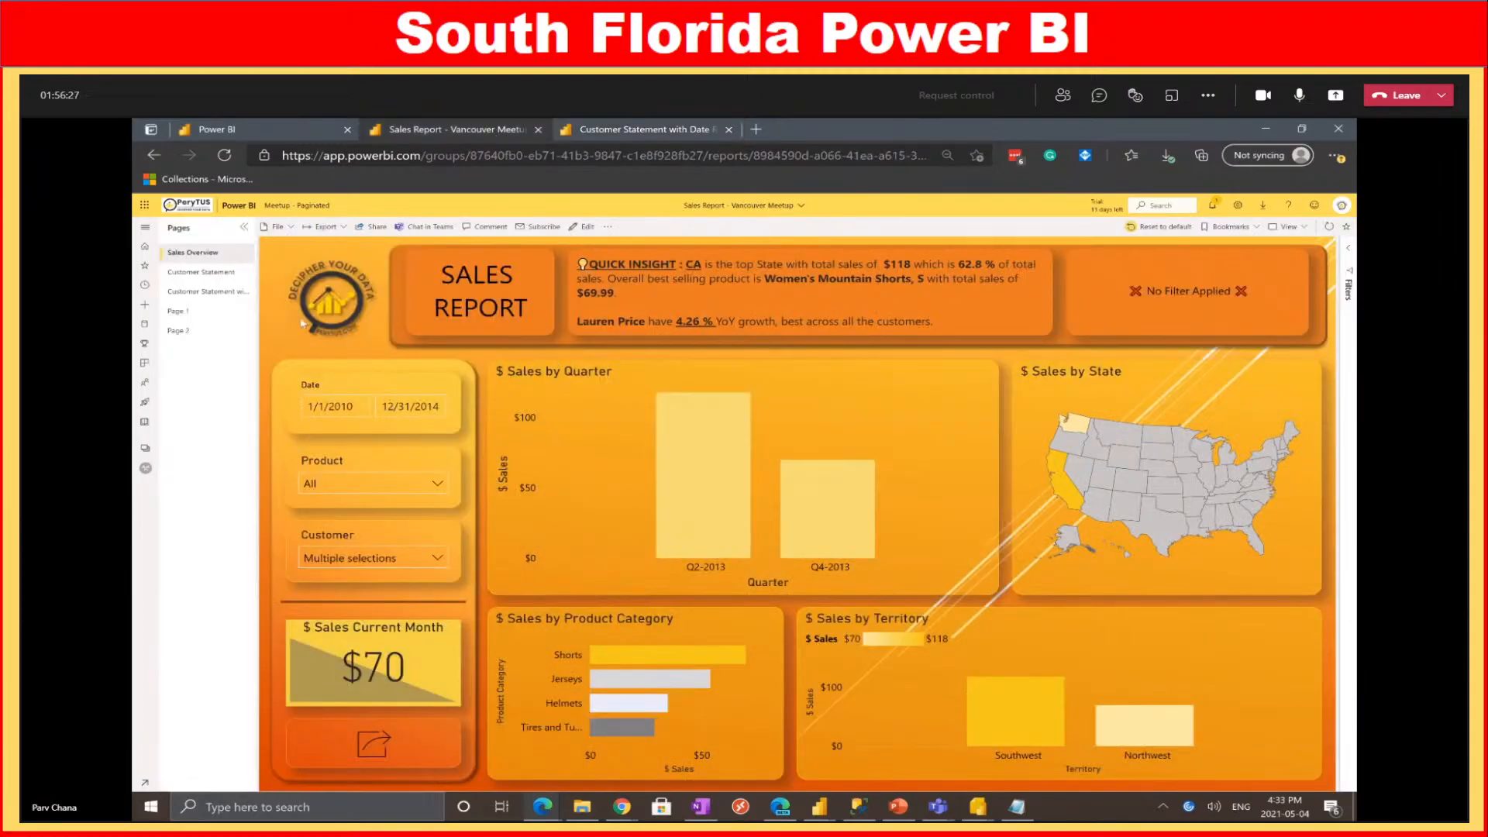
{"action": "left_click", "coordinate": [197, 273]}
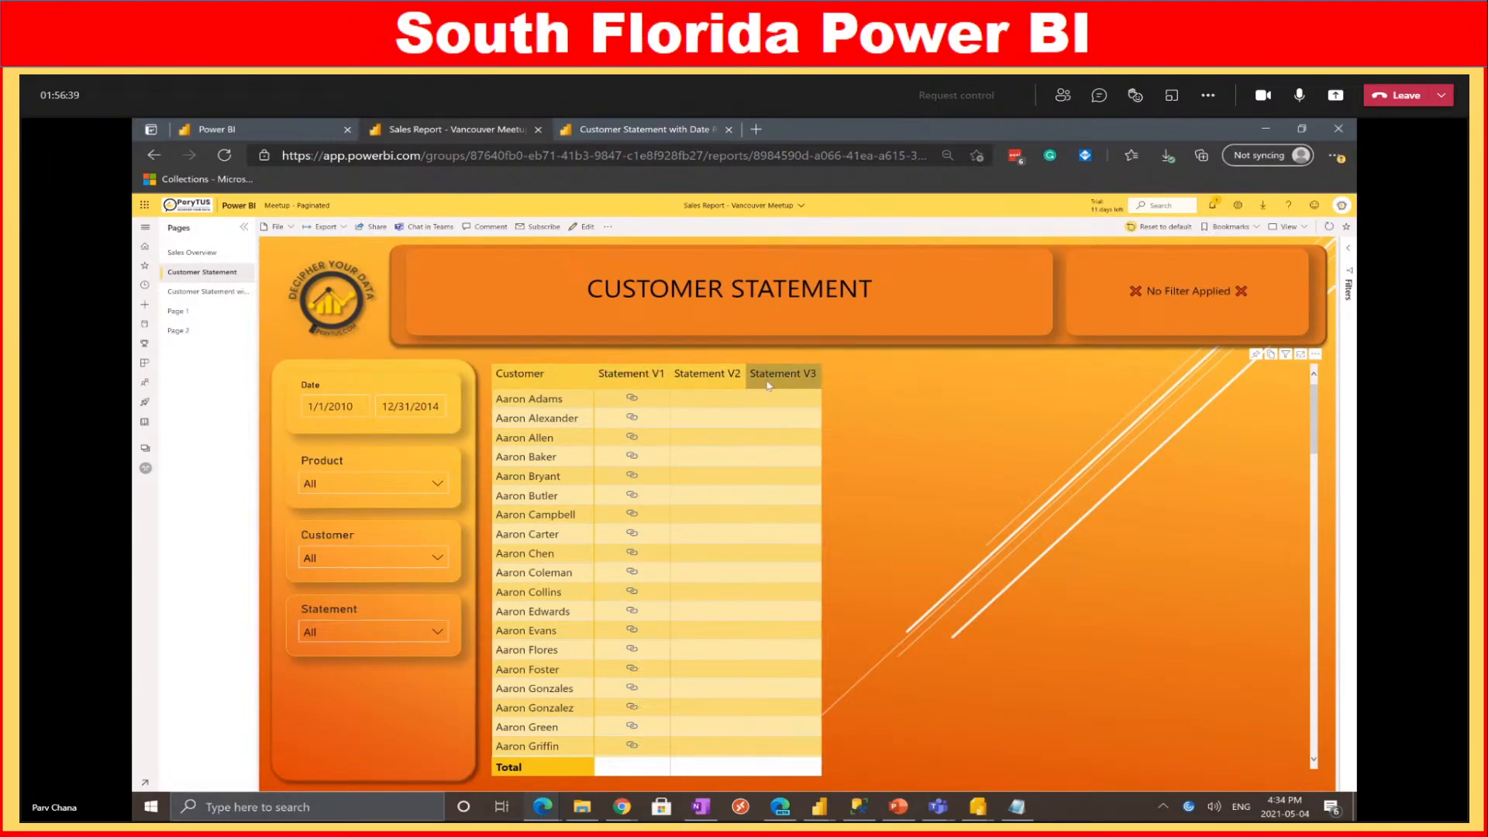
Filter the Statement slicer to Statement V2 only and open the customer's Statement V2 report
{"action": "left_click", "coordinate": [379, 631]}
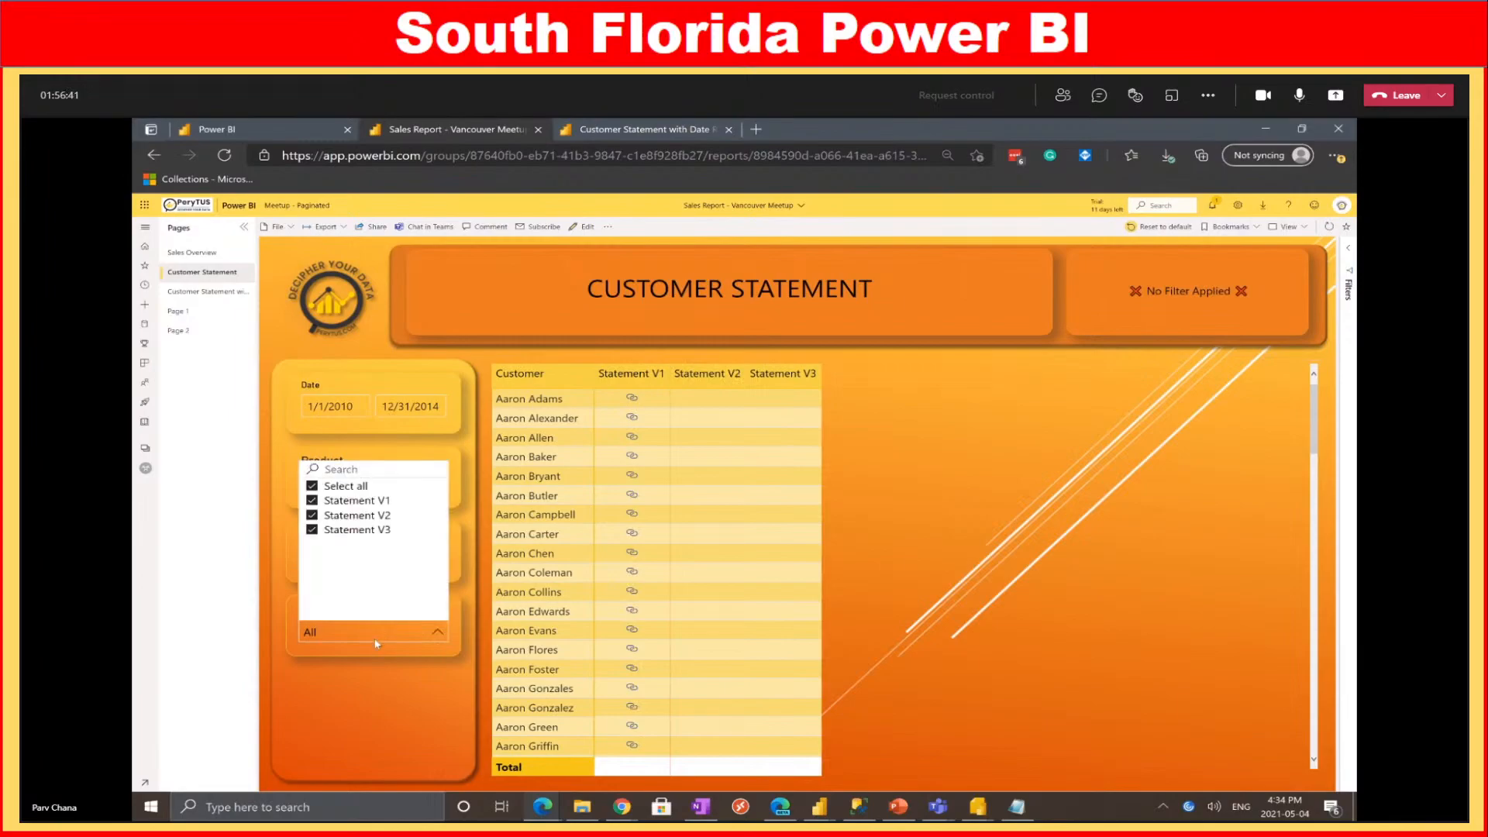
{"action": "left_click", "coordinate": [355, 500]}
{"action": "left_click", "coordinate": [361, 530]}
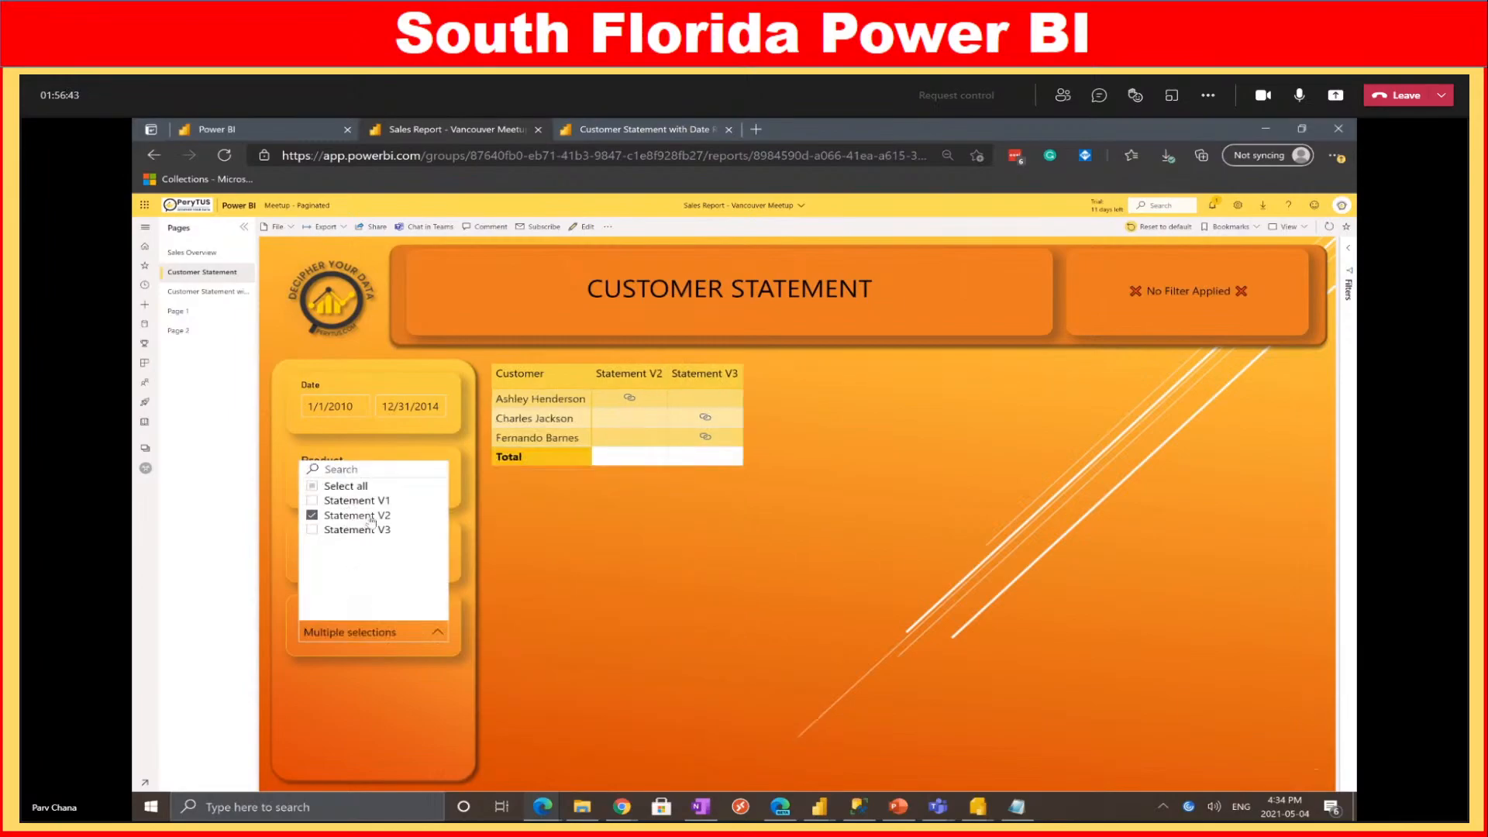
{"action": "left_click", "coordinate": [589, 511]}
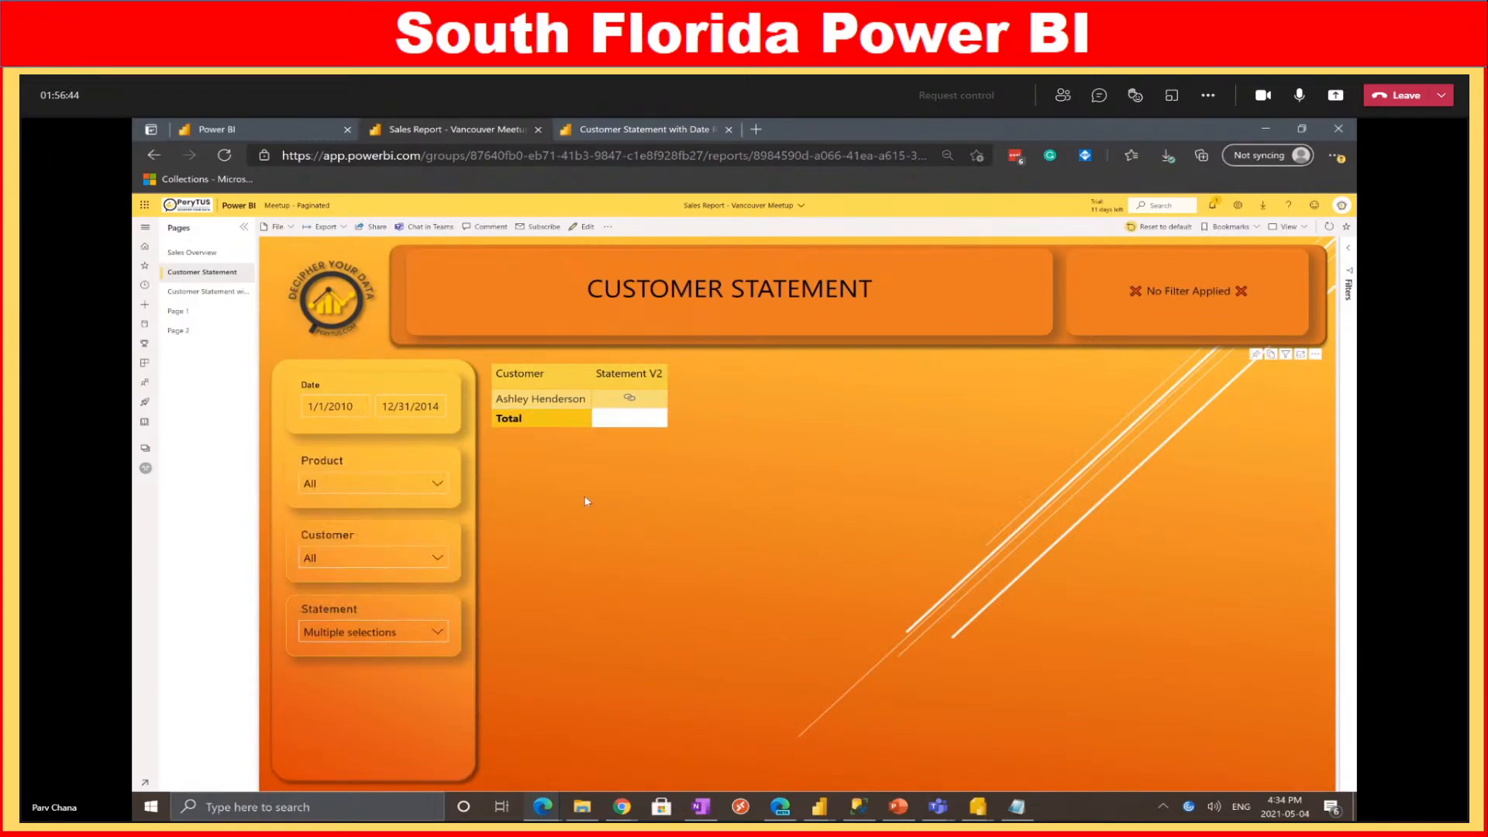
{"action": "left_click", "coordinate": [629, 399]}
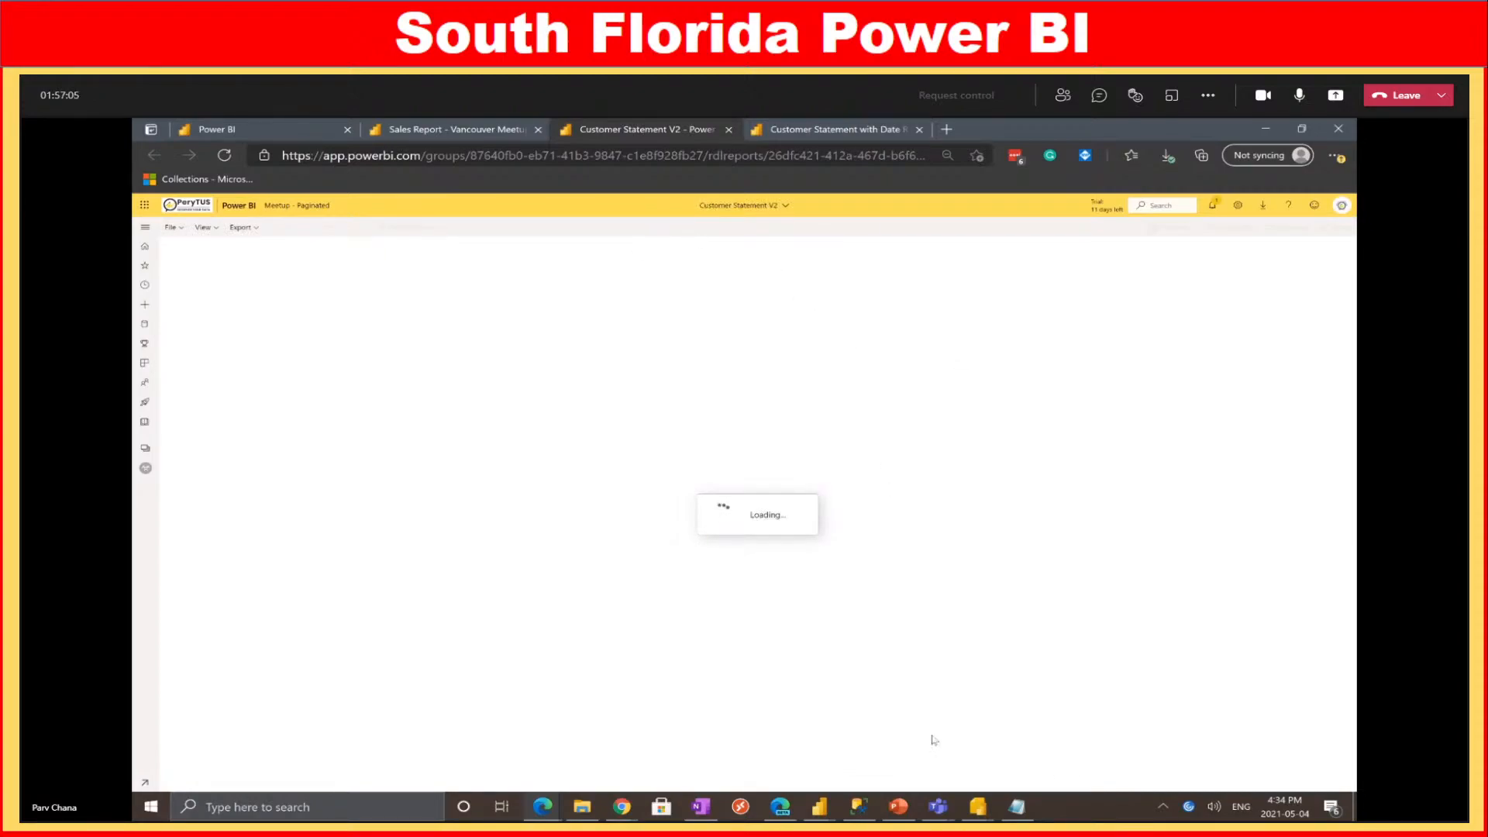
Start the PowerPoint slide show, mute the Teams mic, and advance to the FAQ slide
{"action": "left_click", "coordinate": [899, 810]}
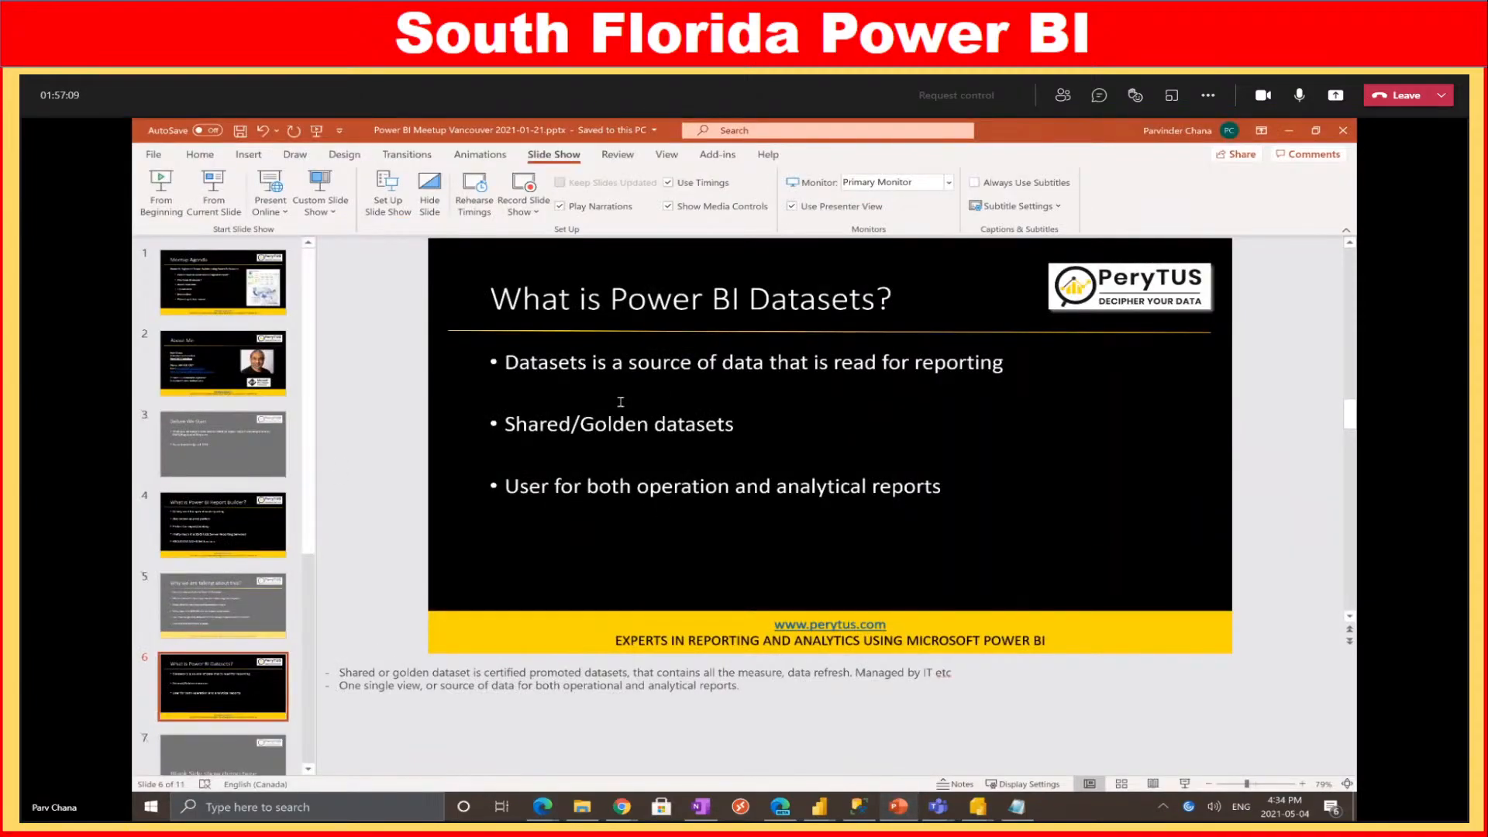
{"action": "left_click", "coordinate": [1184, 784]}
{"action": "left_click", "coordinate": [1301, 96]}
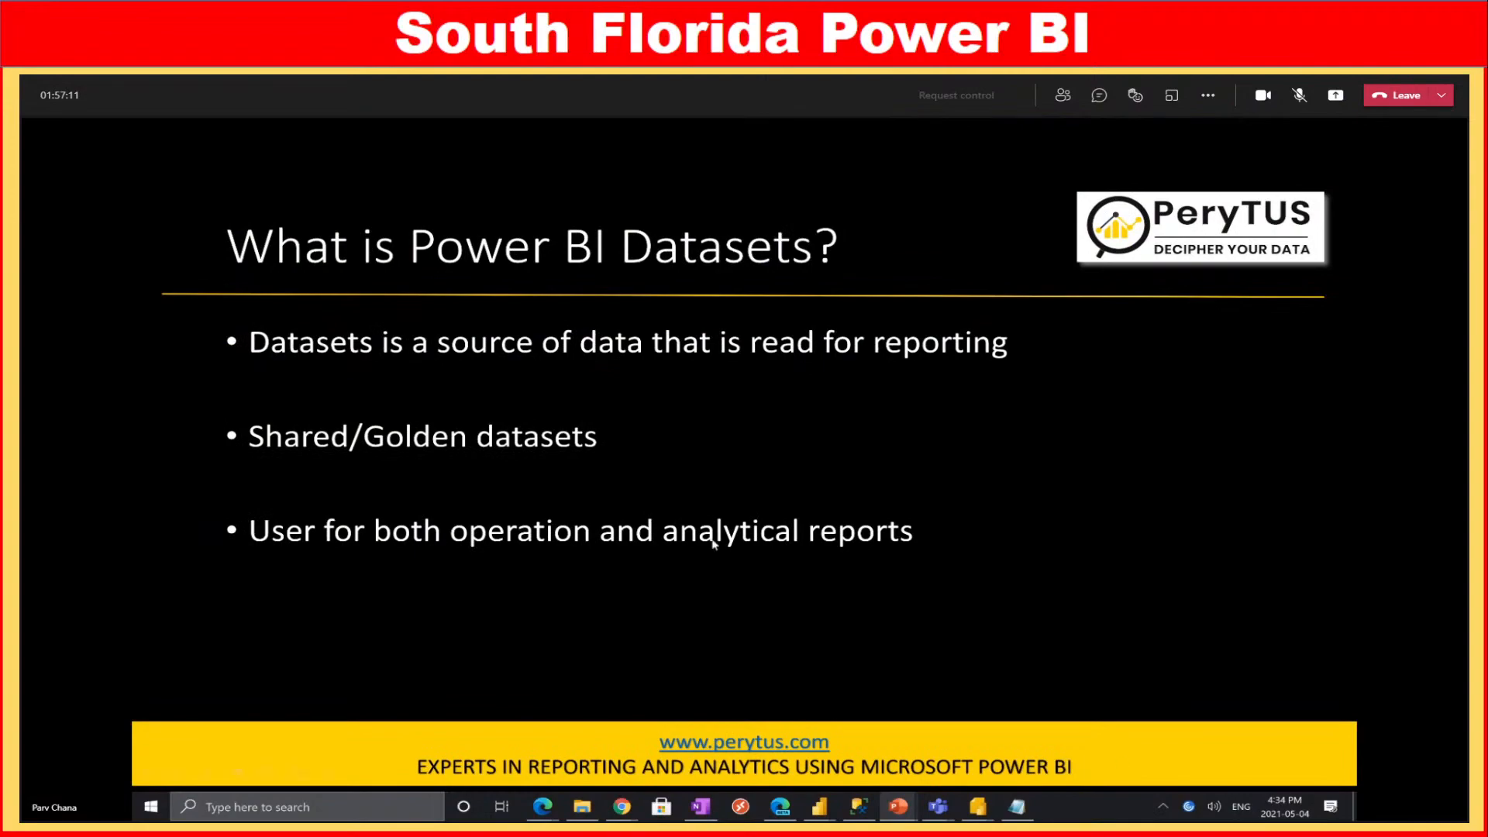
{"action": "left_click", "coordinate": [704, 484]}
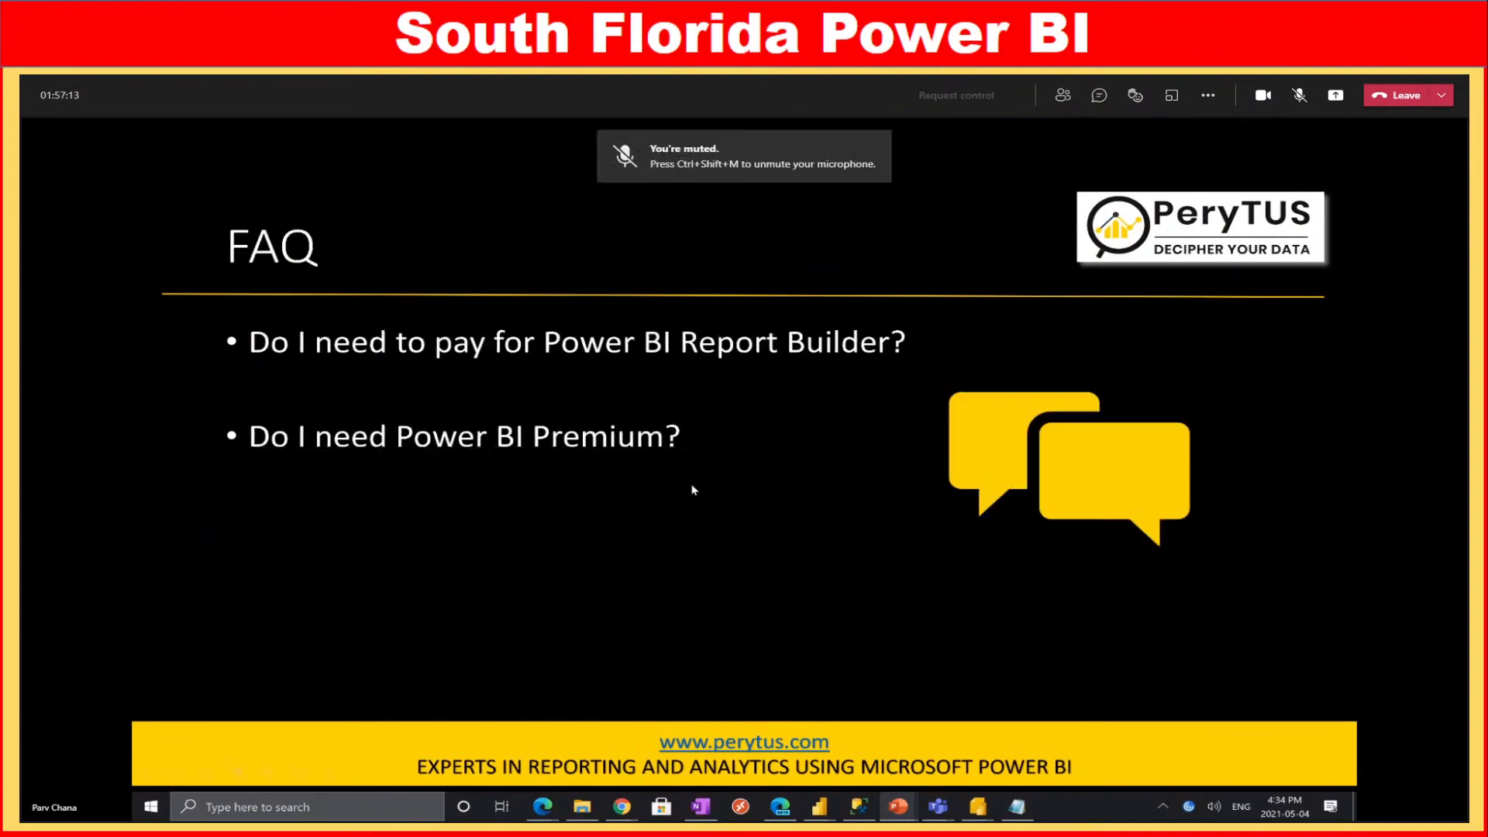